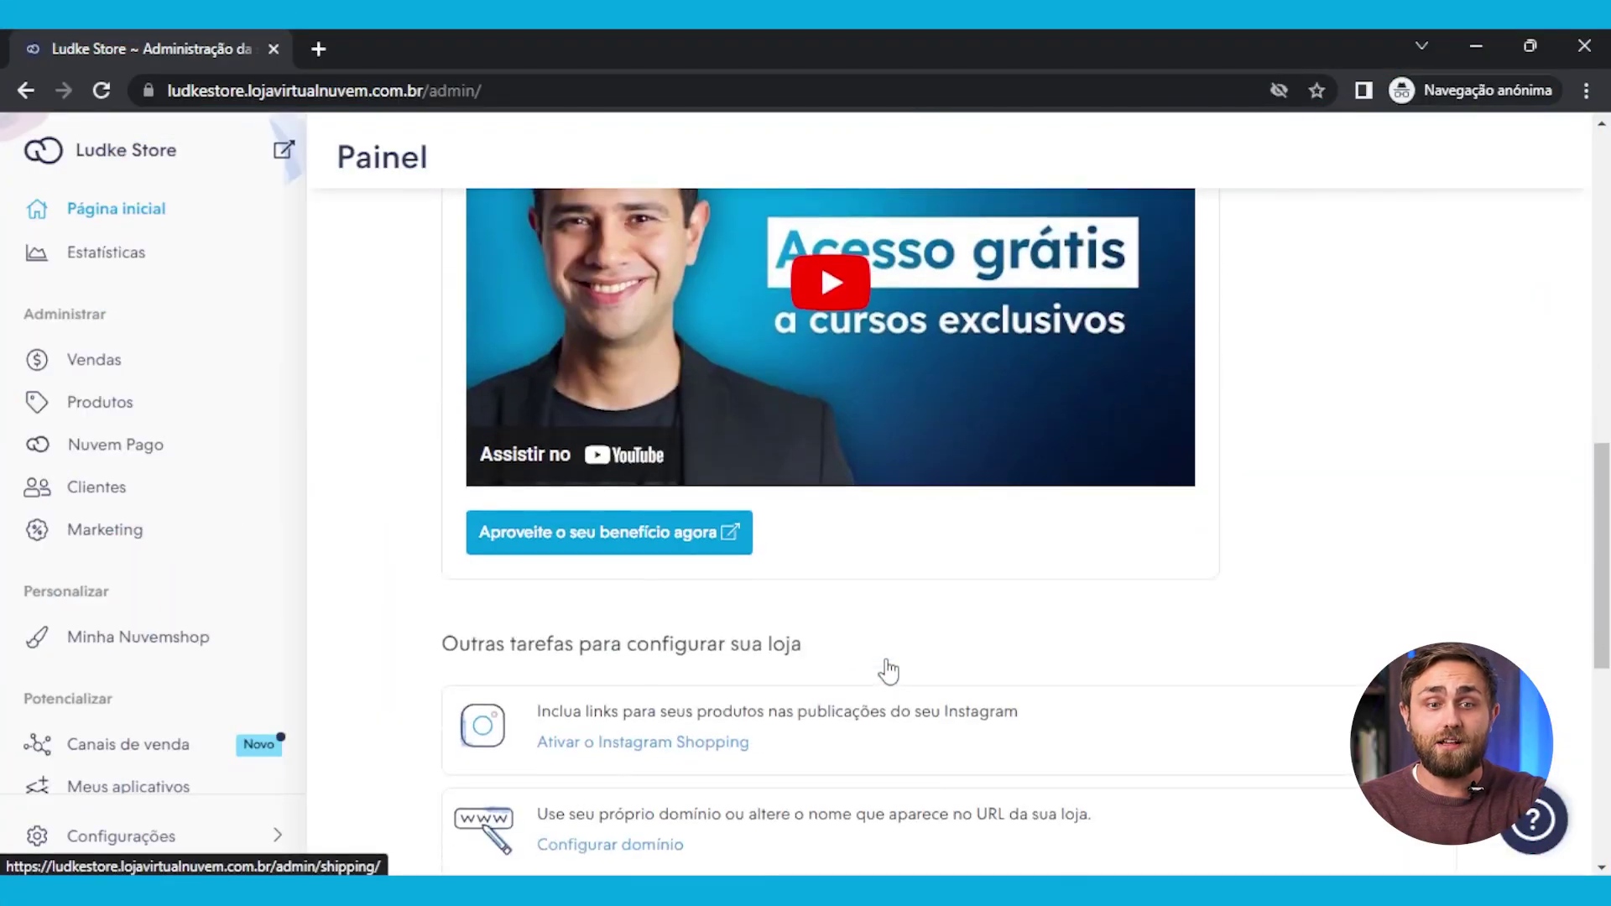
Scroll the Painel dashboard up to the Ecommerce na Prática free-courses video
scroll(887, 671, up, 3)
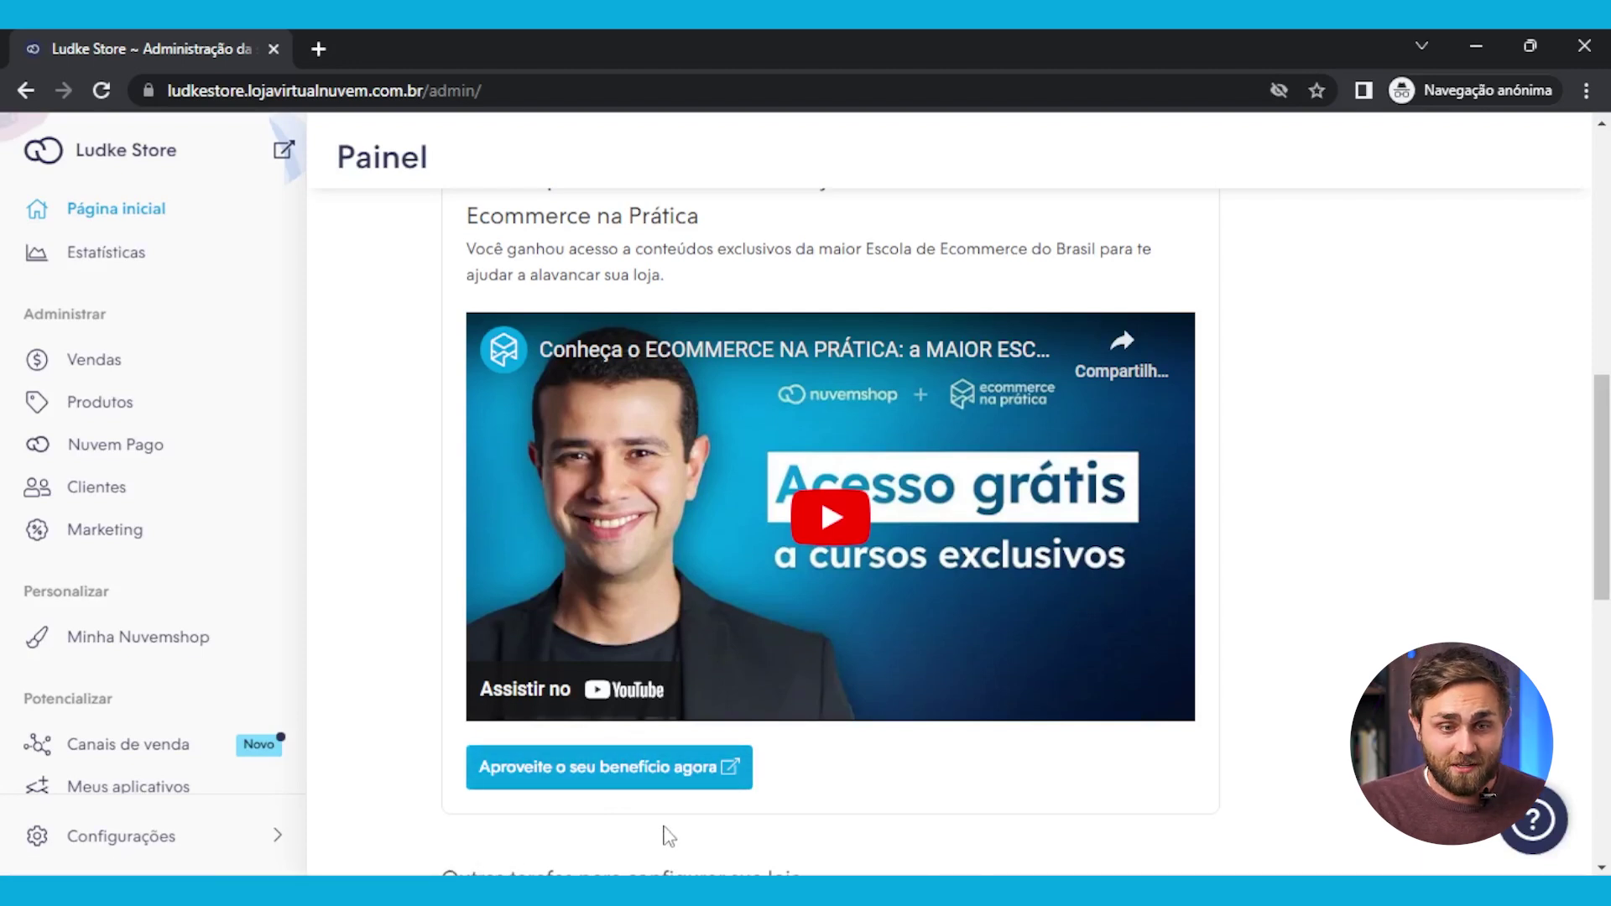
Open Meus aplicativos from the Potencializar section of the admin sidebar
scroll(680, 841, down, 4)
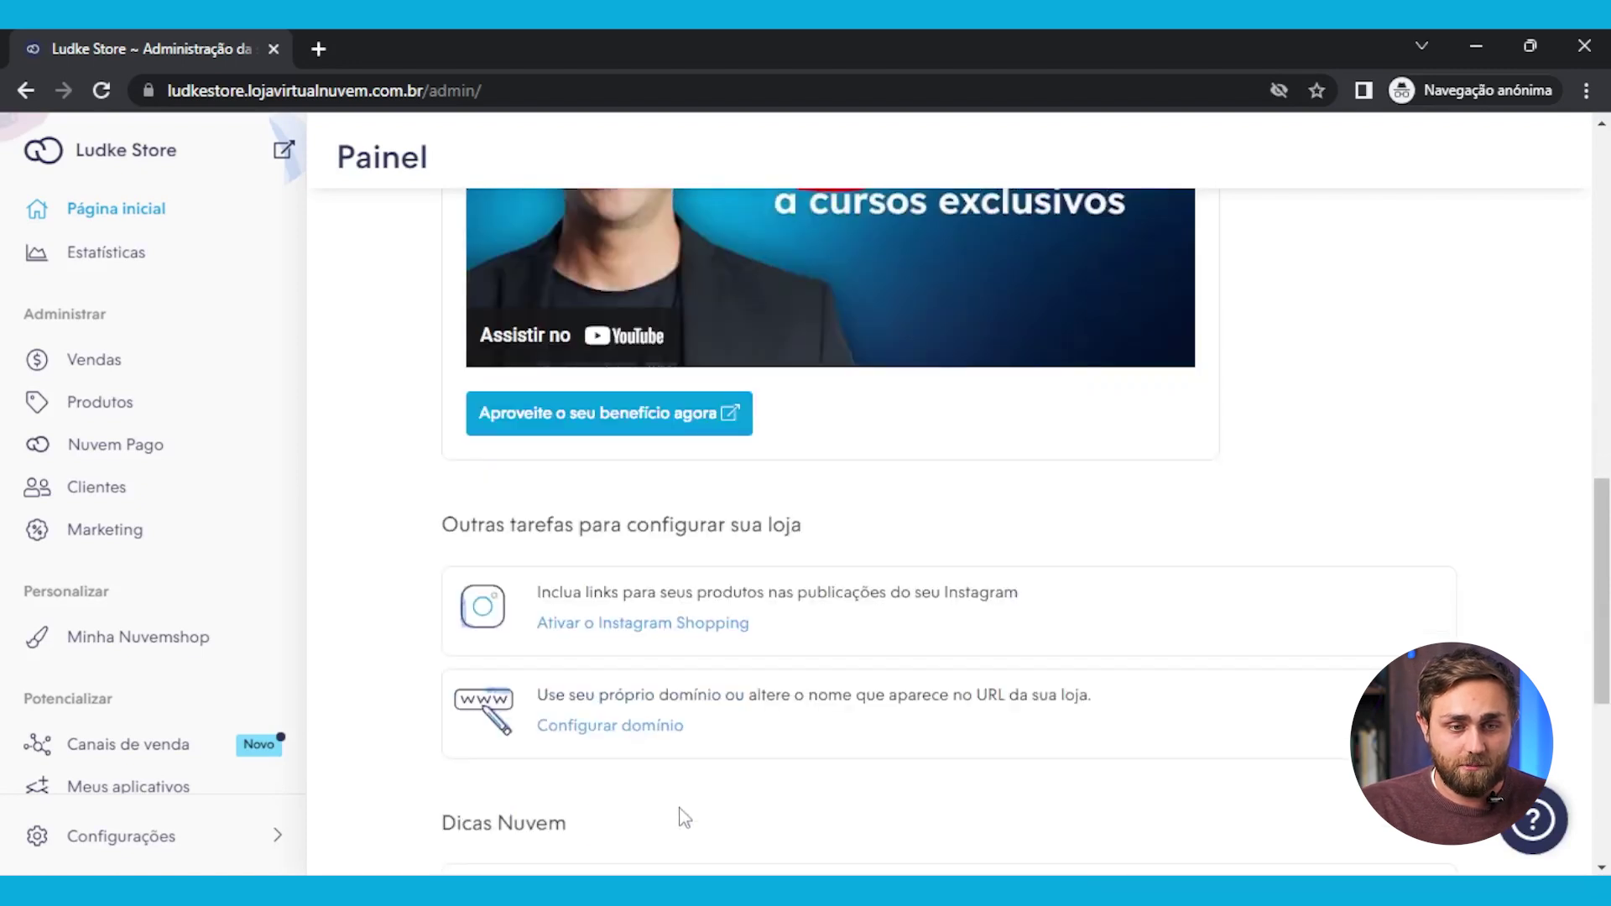
scroll(663, 738, up, 10)
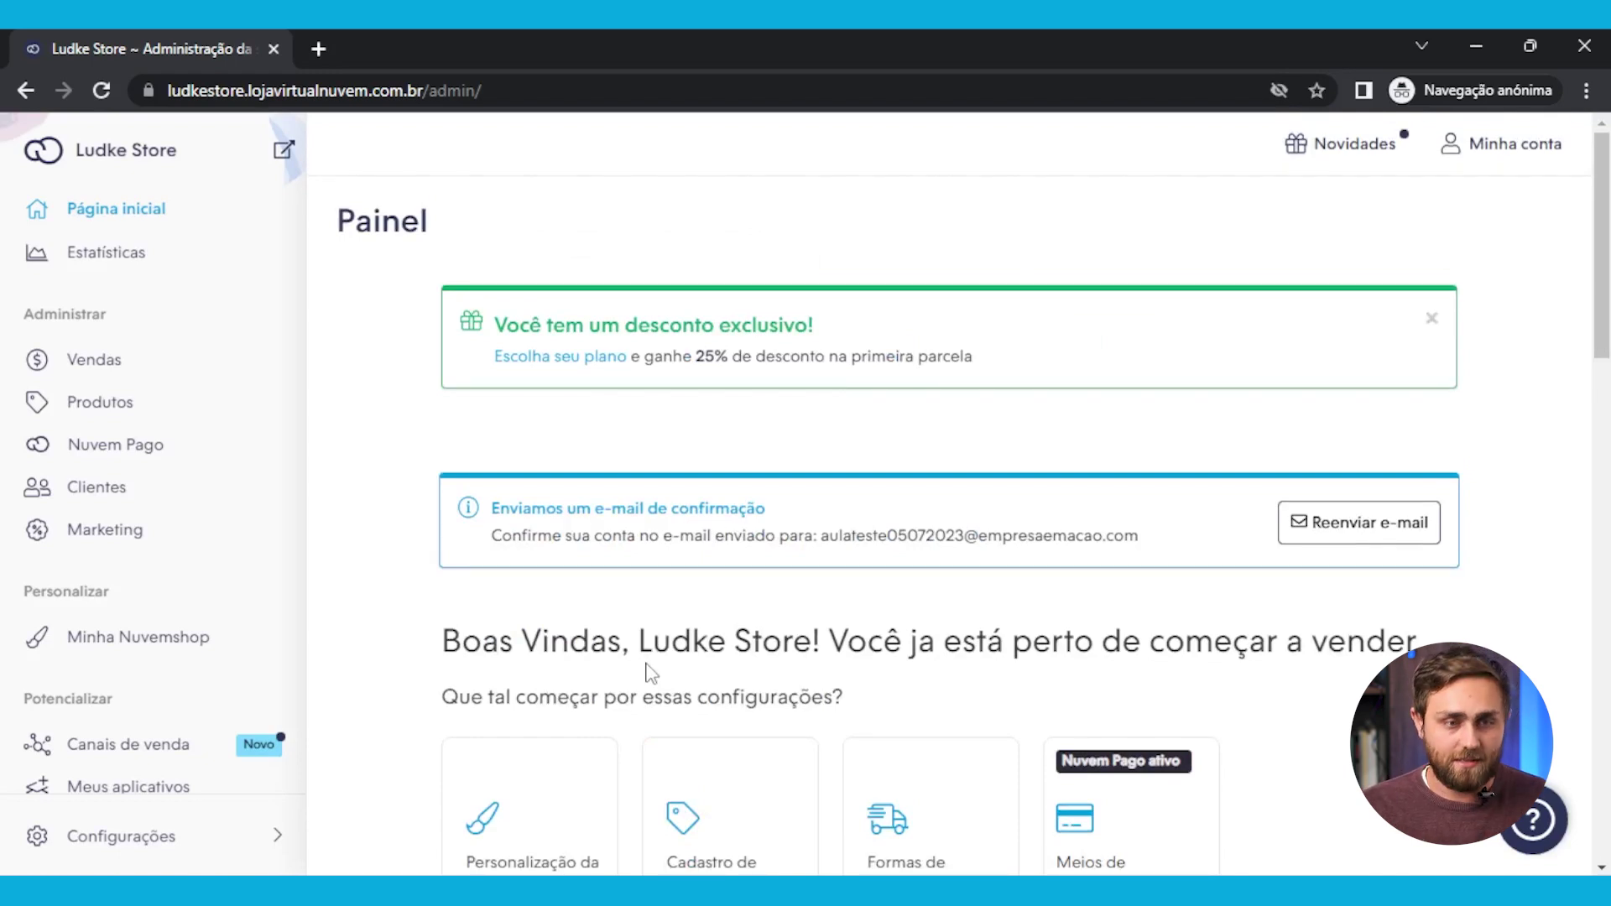
scroll(255, 428, down, 1)
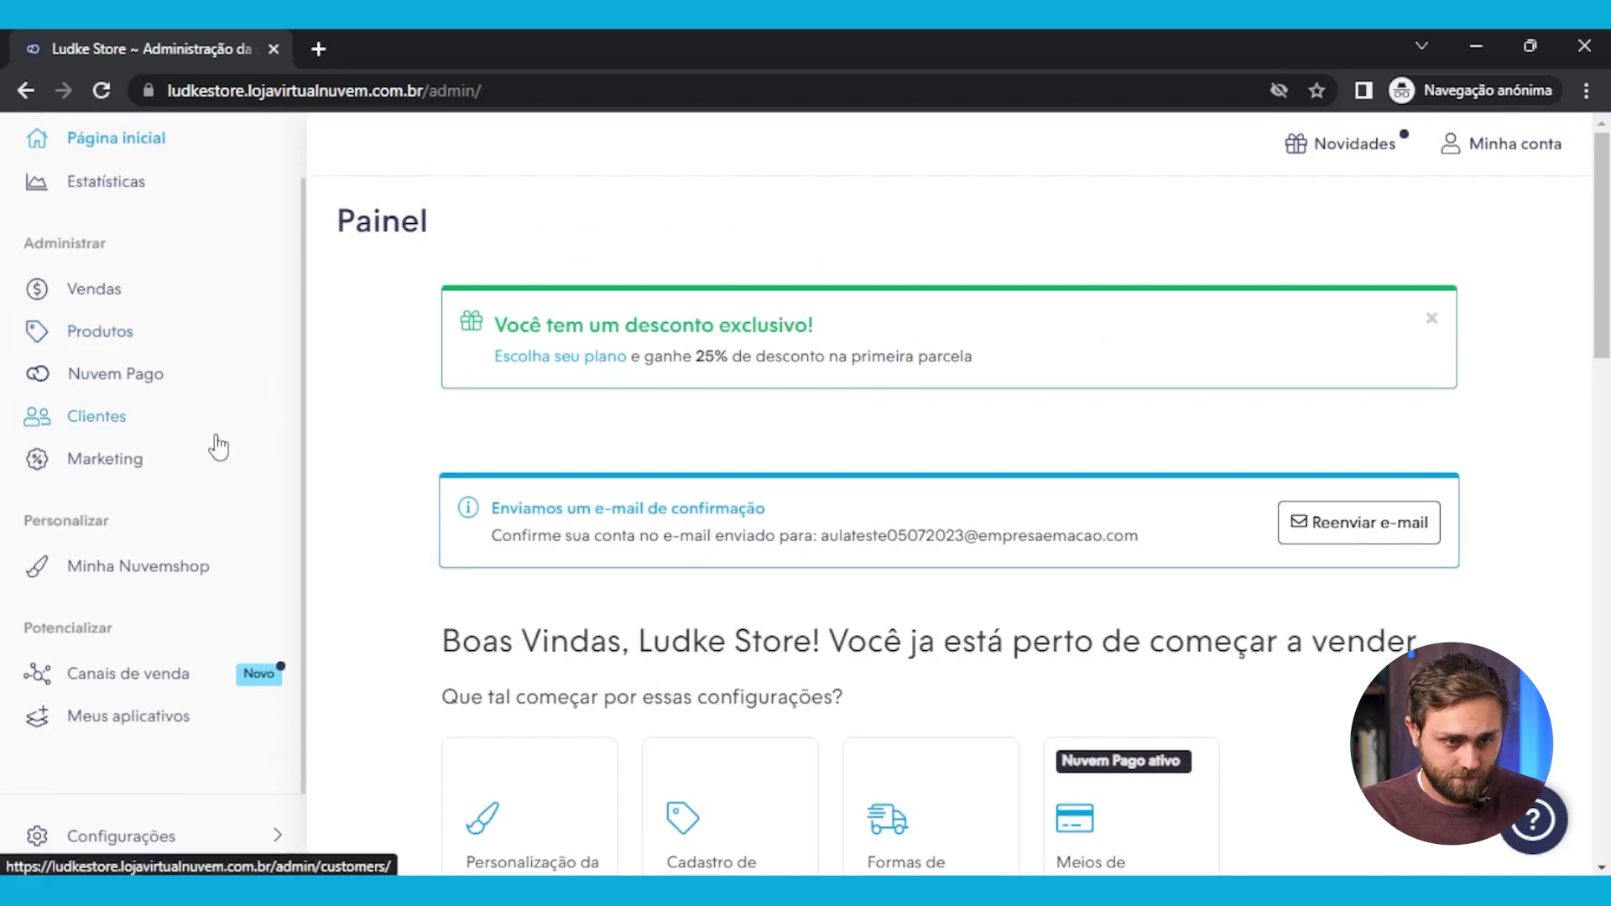
scroll(202, 453, down, 4)
scroll(194, 460, down, 4)
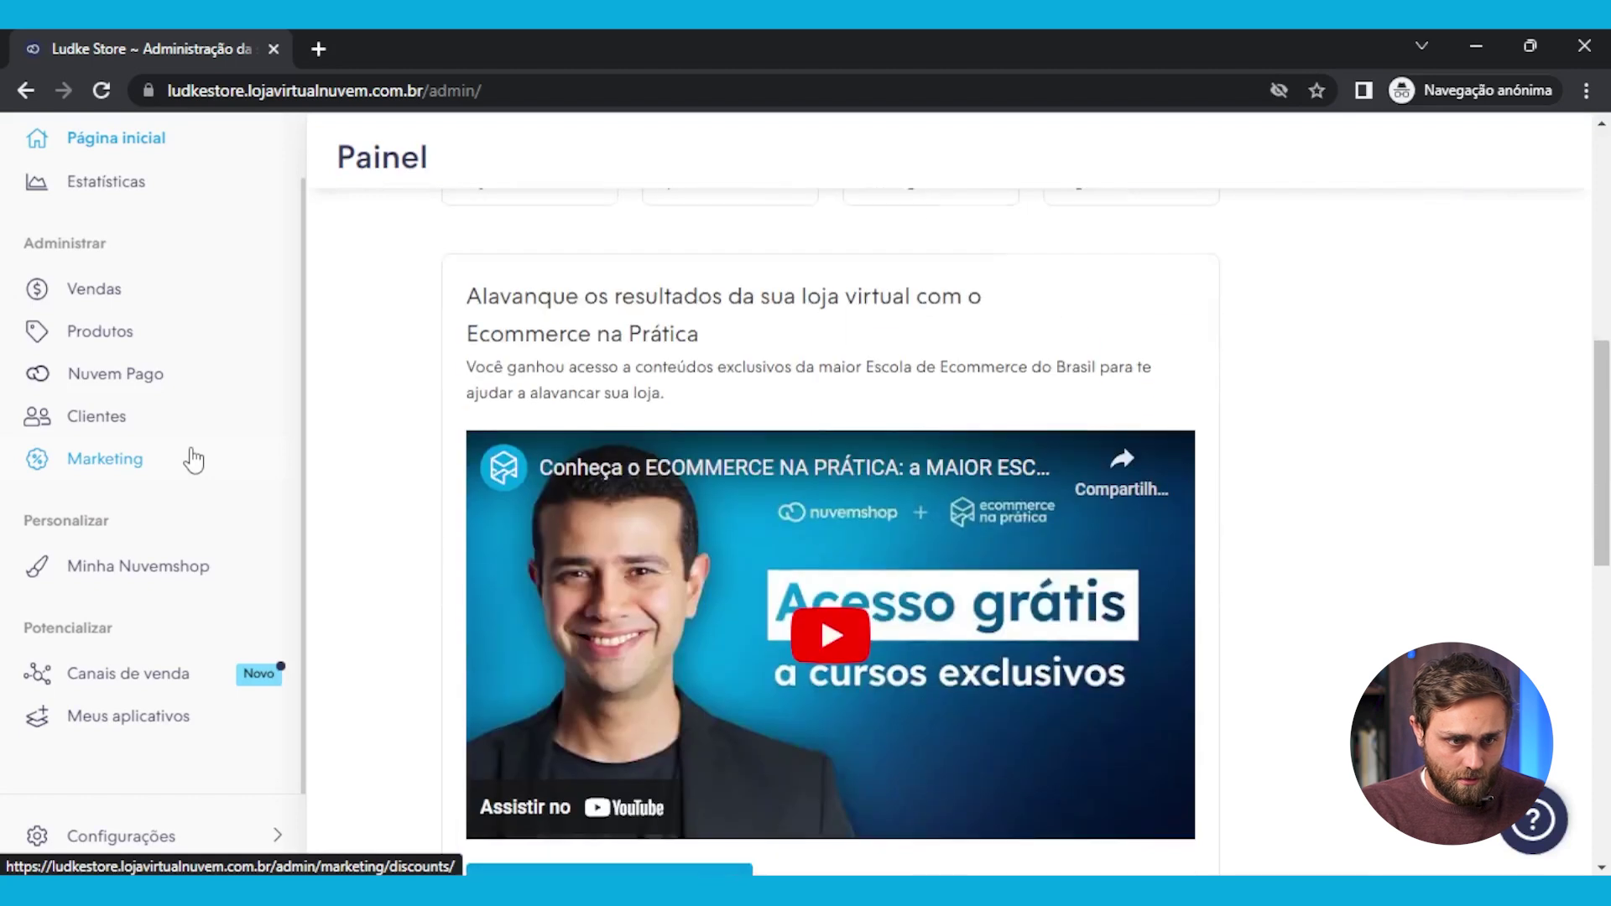
scroll(108, 630, up, 1)
click(107, 631)
scroll(162, 675, down, 4)
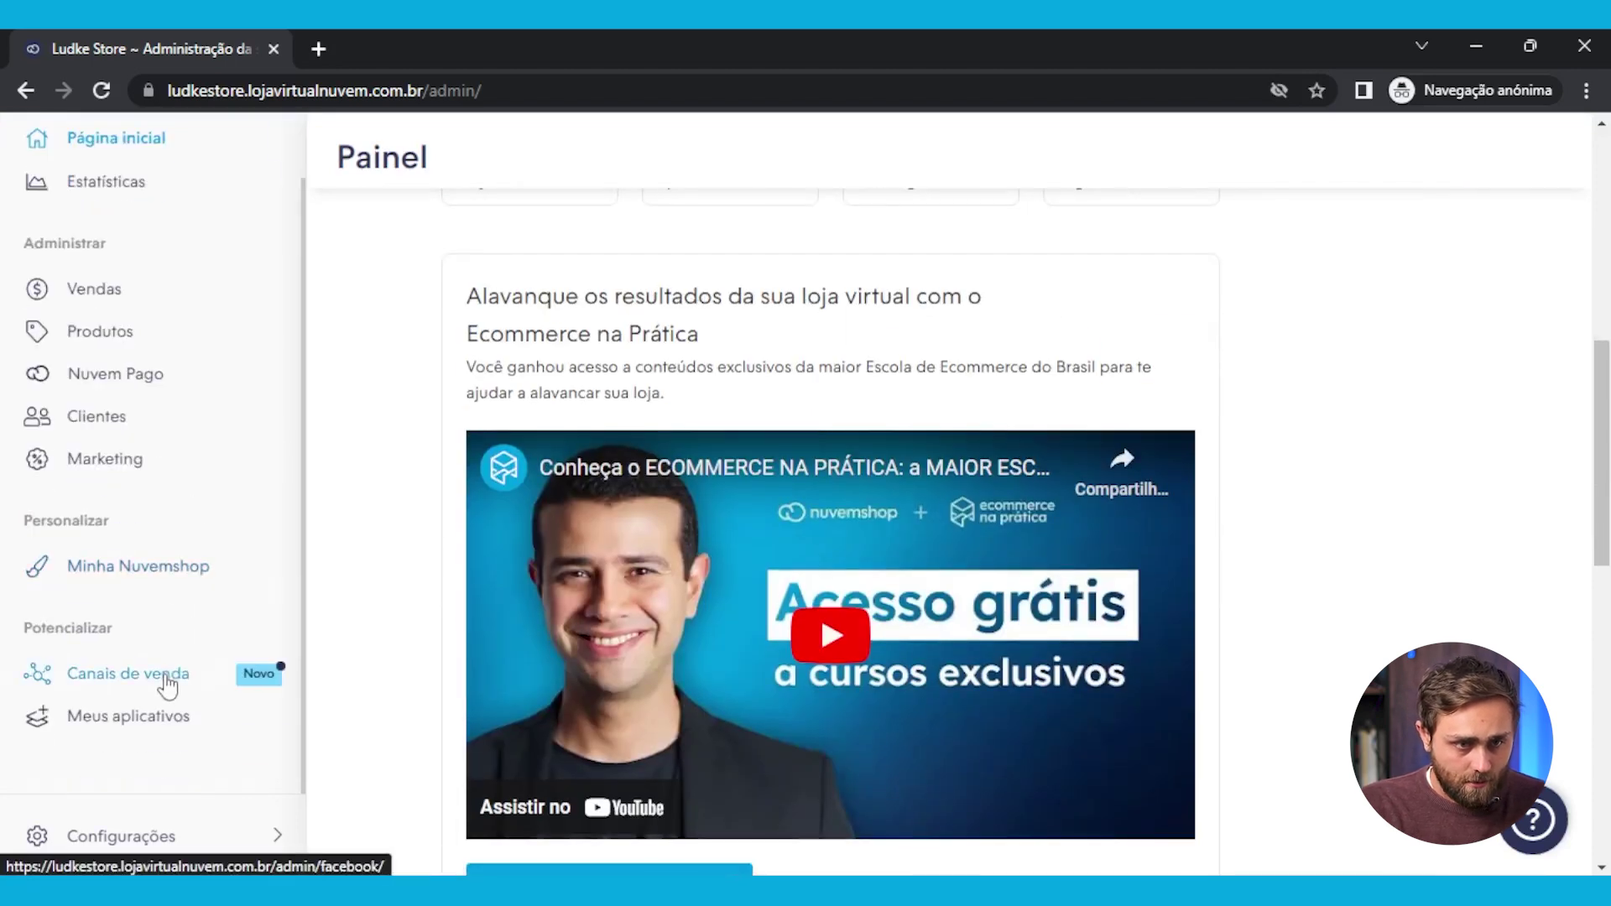
click(178, 740)
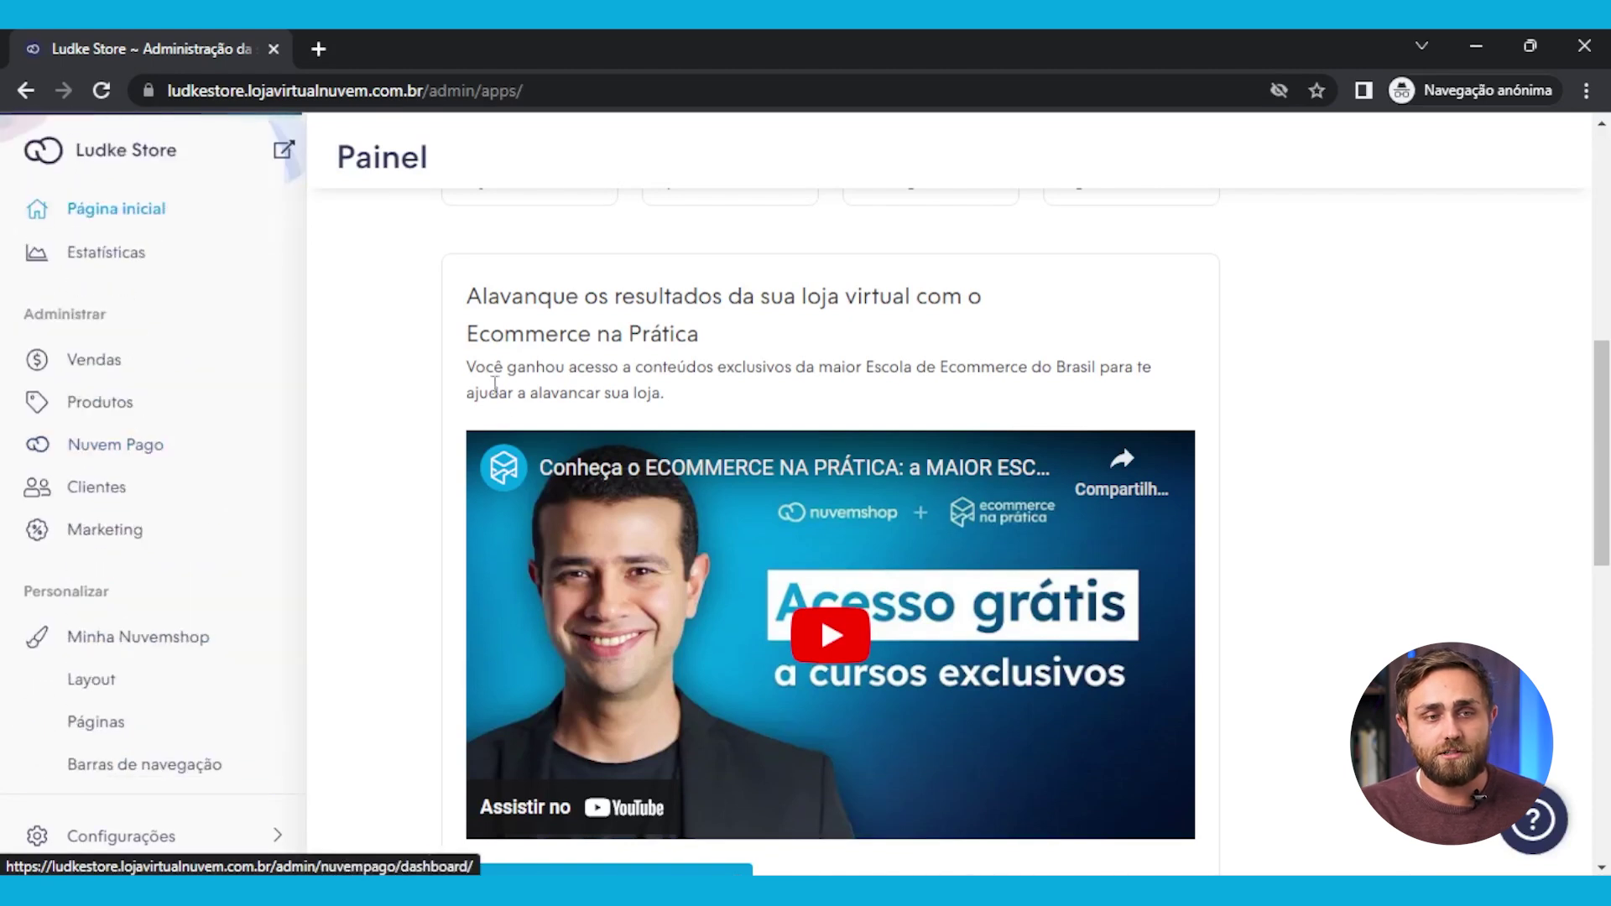
scroll(475, 424, down, 4)
scroll(198, 672, down, 8)
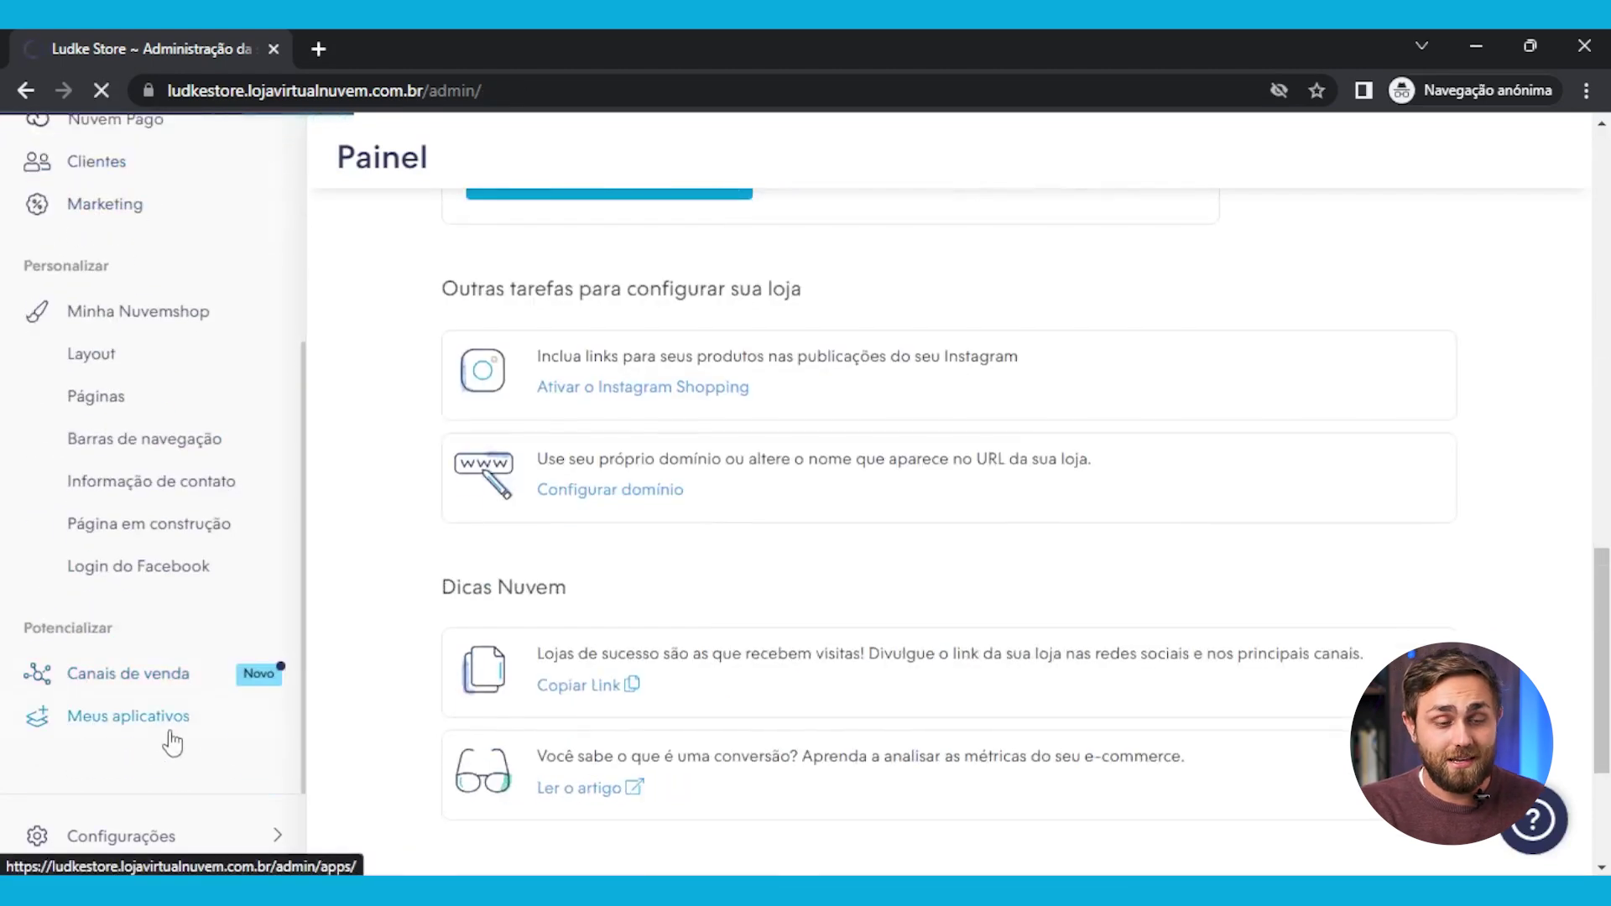
click(64, 724)
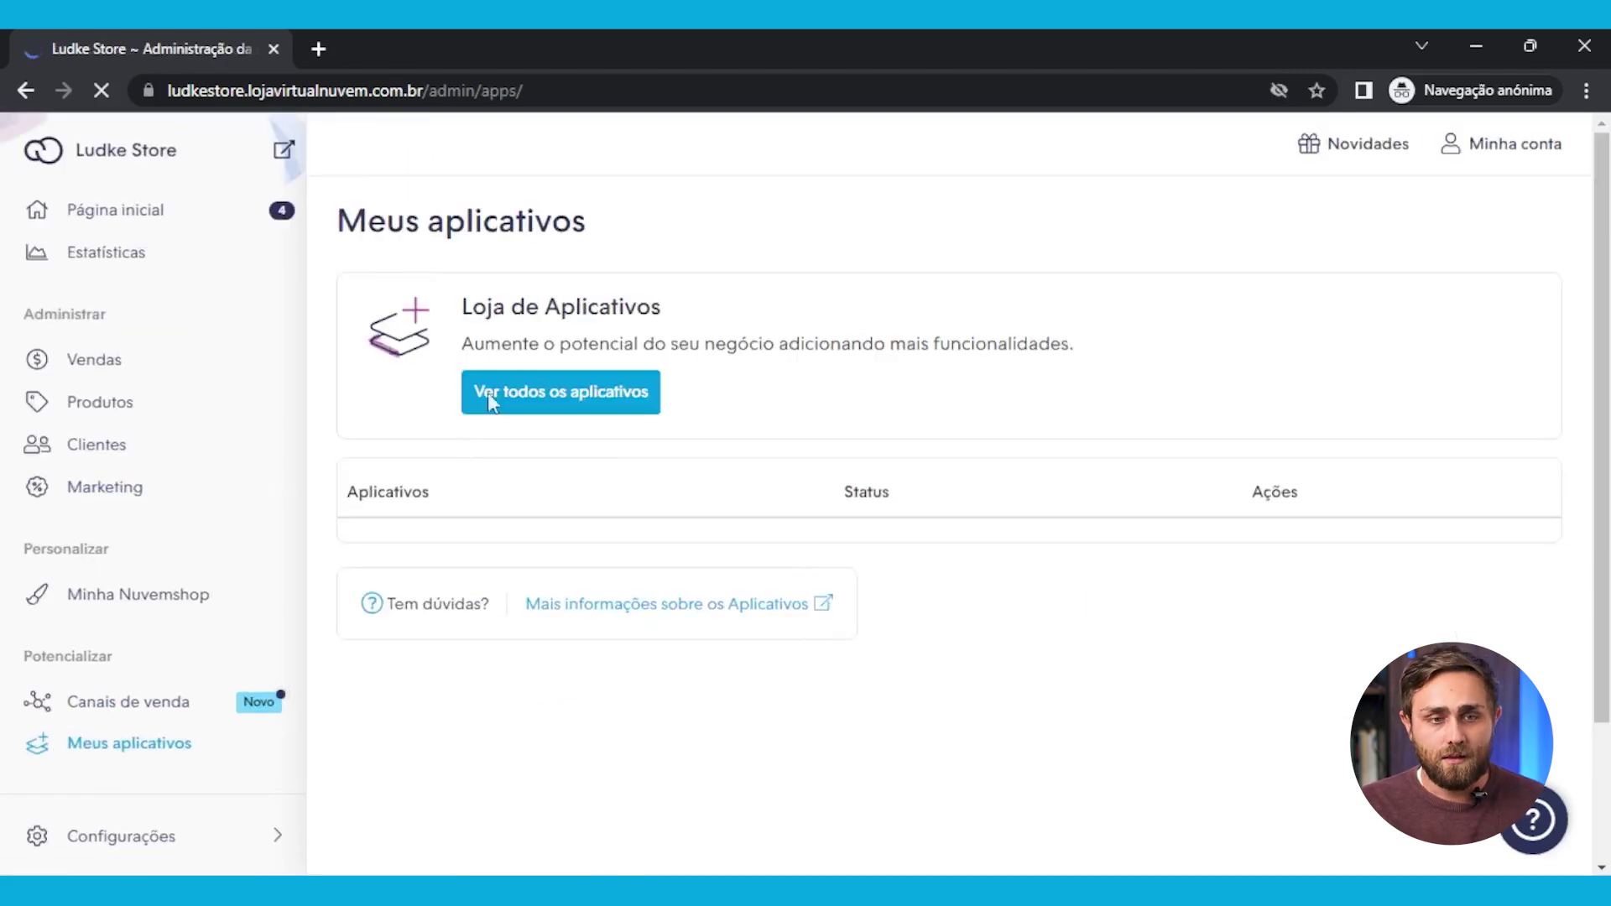
Open Ver todos os aplicativos in a new tab and scroll down to Dropshipping
click(555, 396)
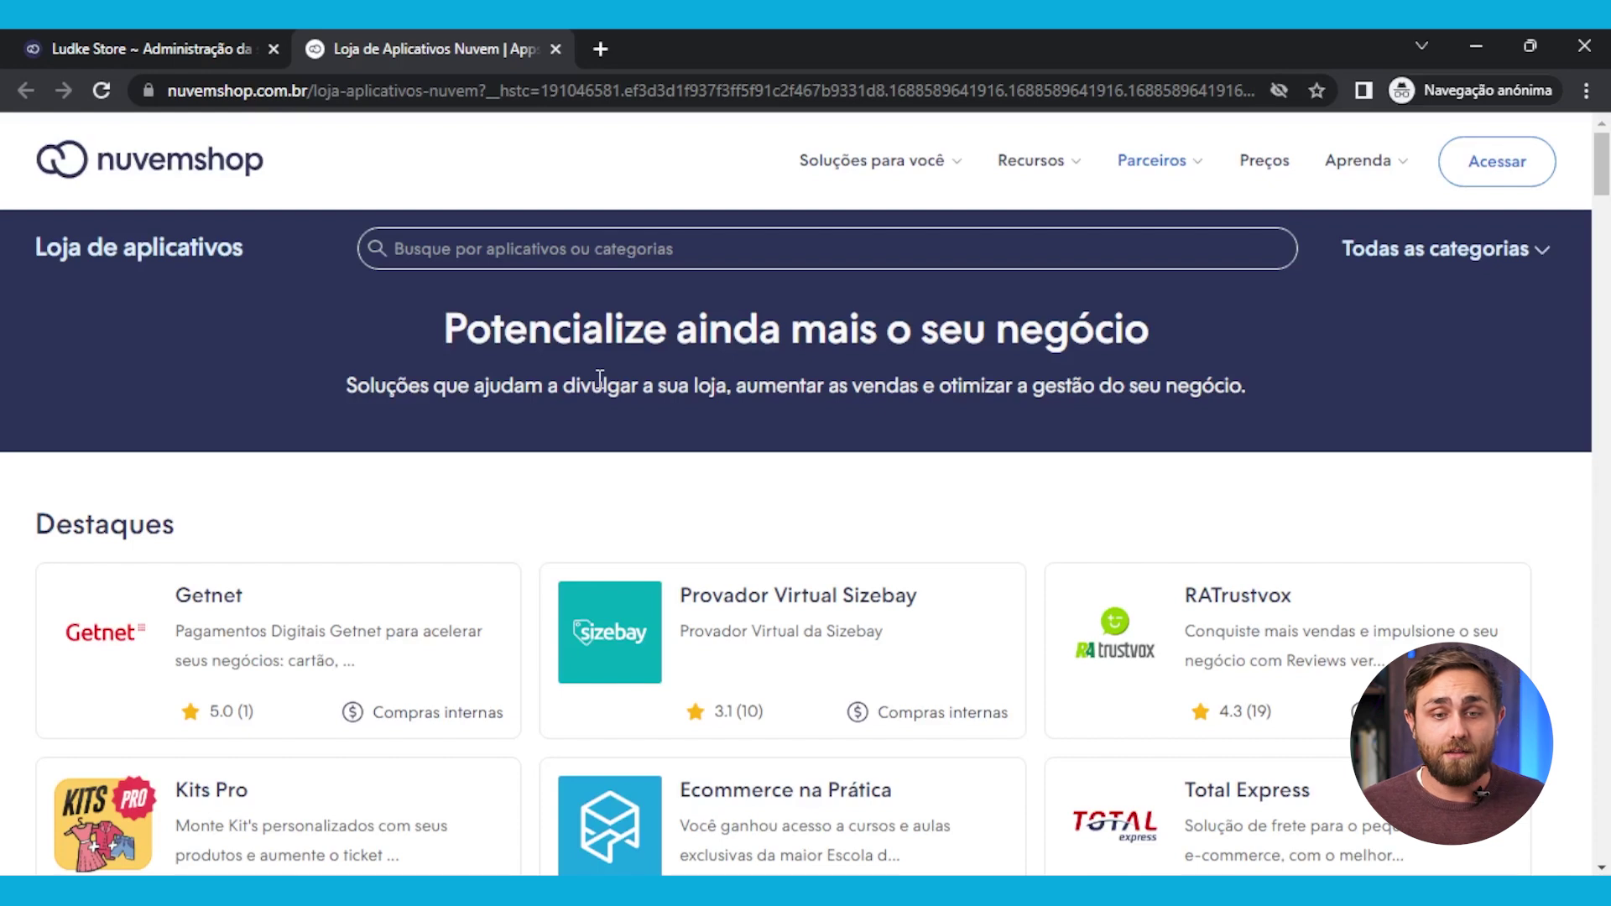
scroll(801, 562, down, 10)
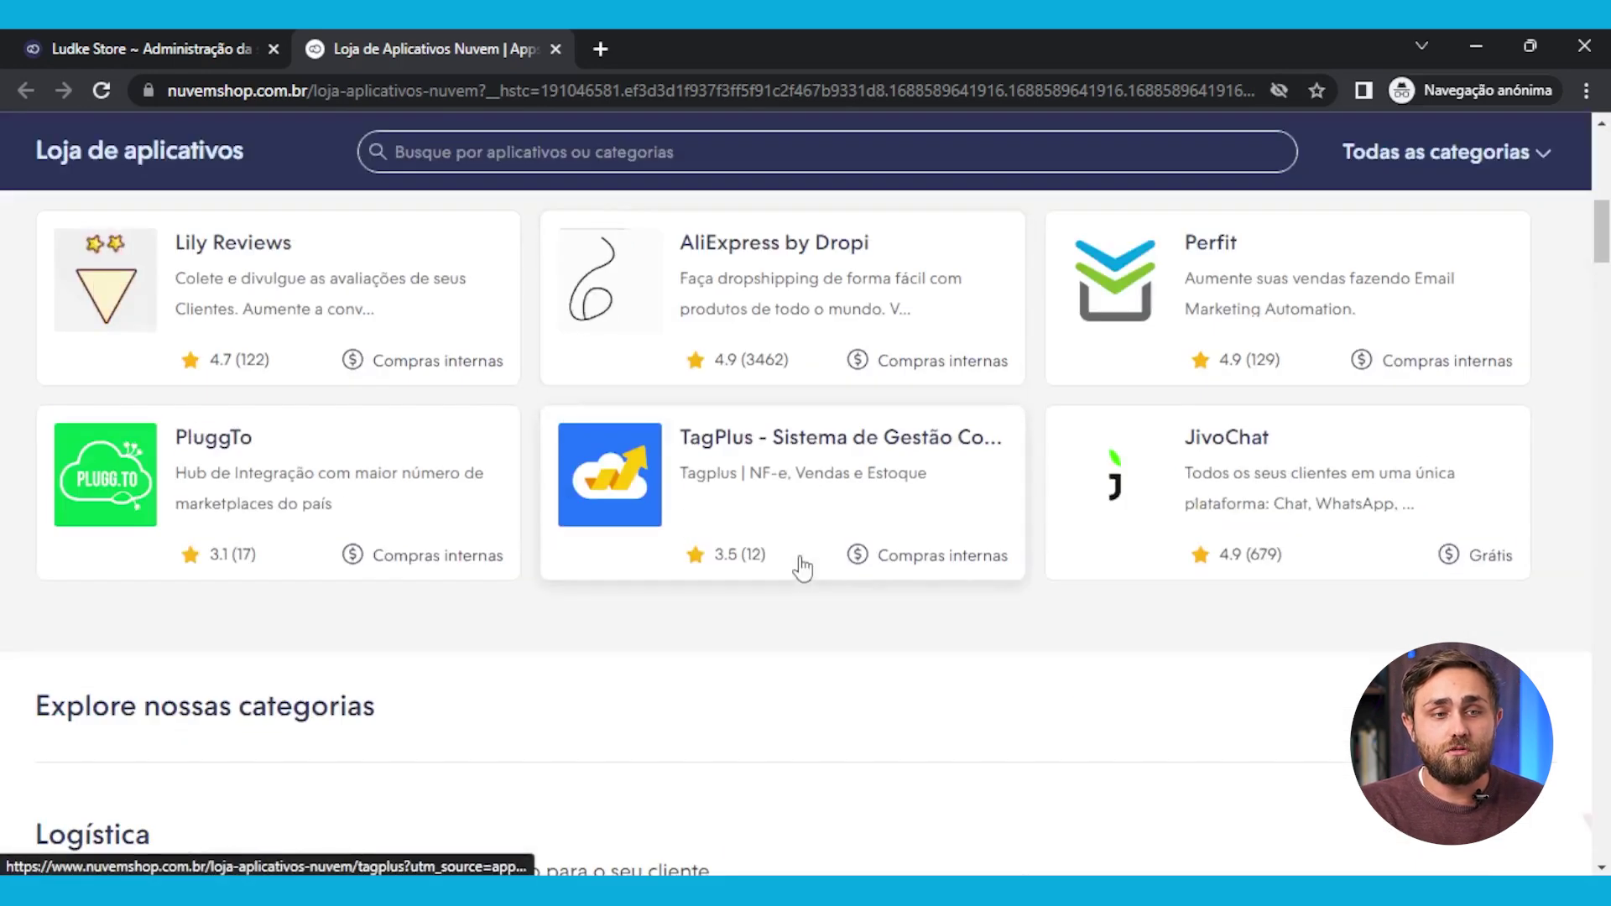
scroll(755, 554, up, 6)
scroll(252, 423, down, 5)
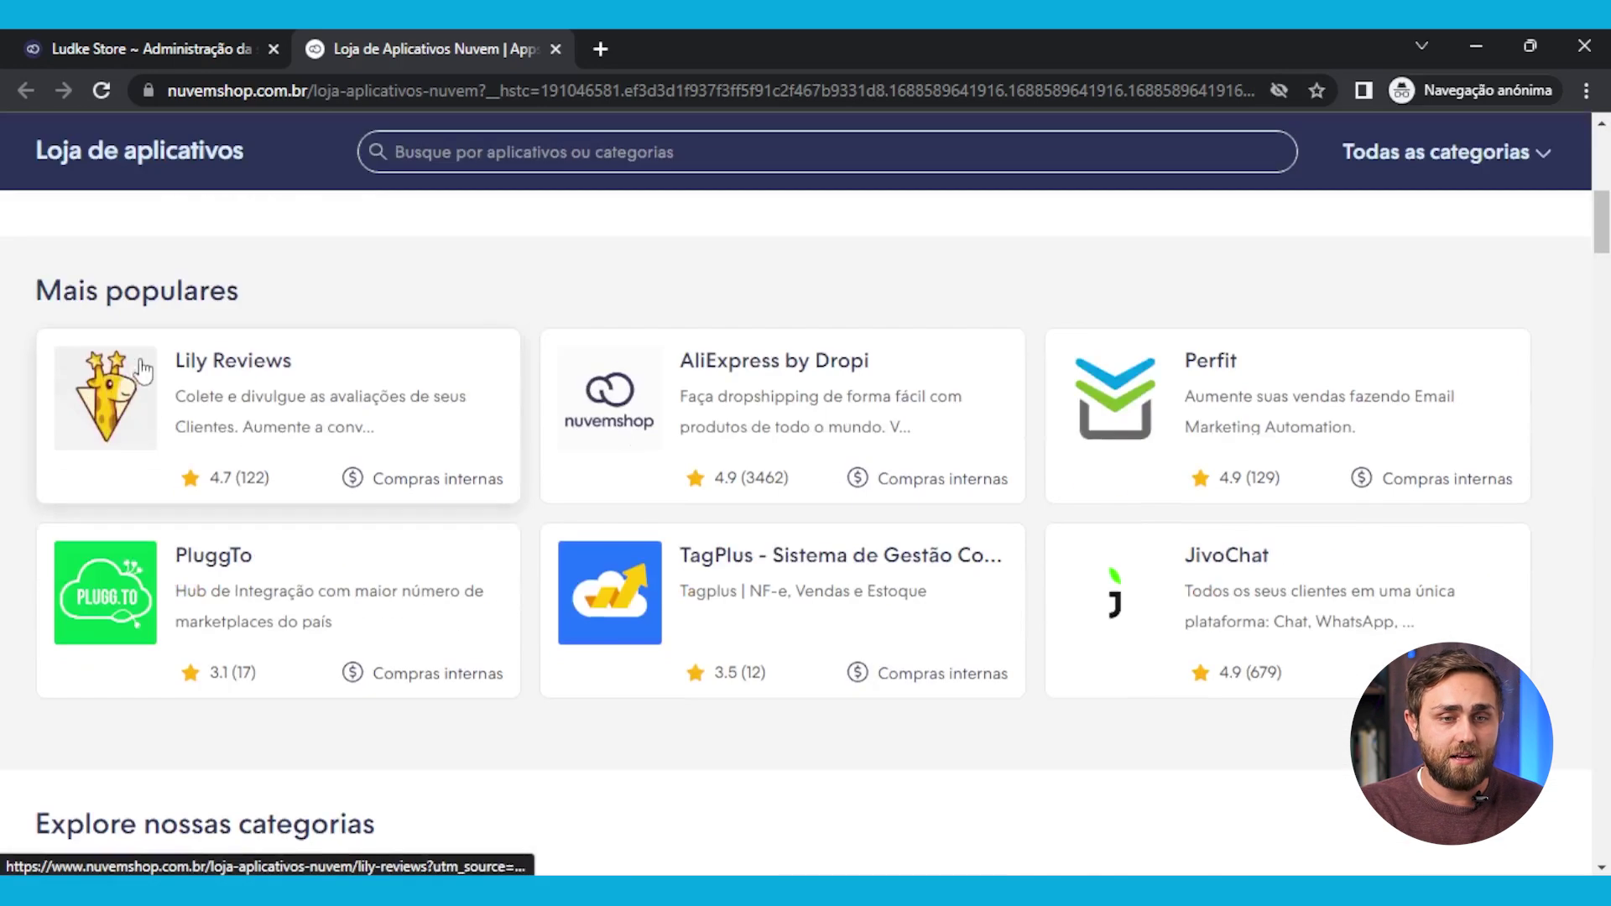
scroll(334, 369, down, 4)
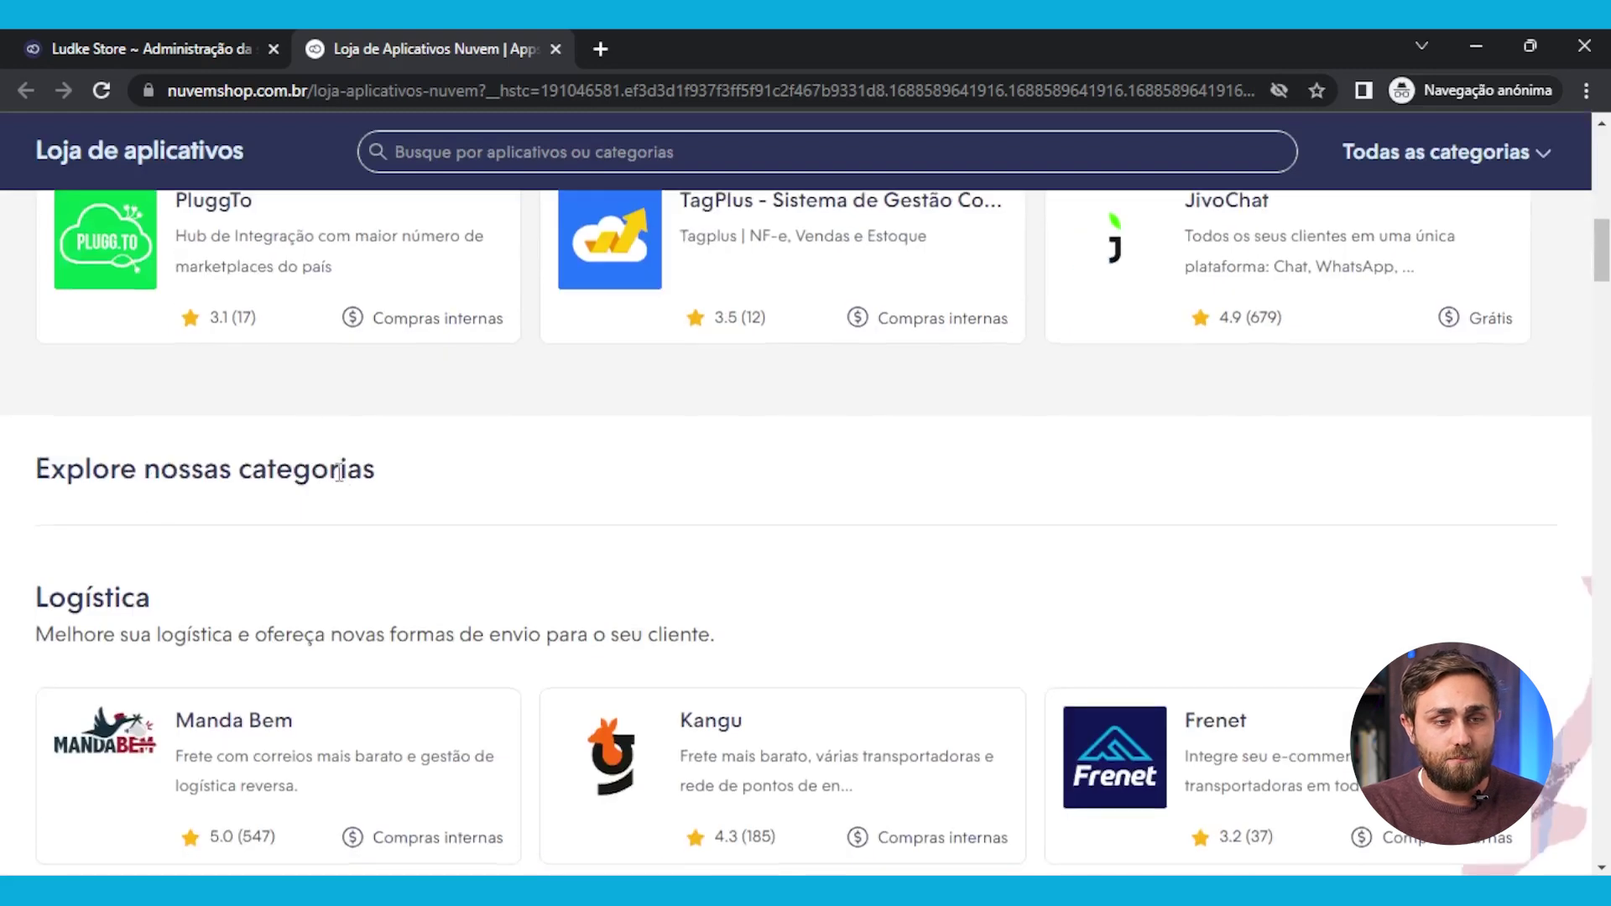
scroll(338, 471, down, 4)
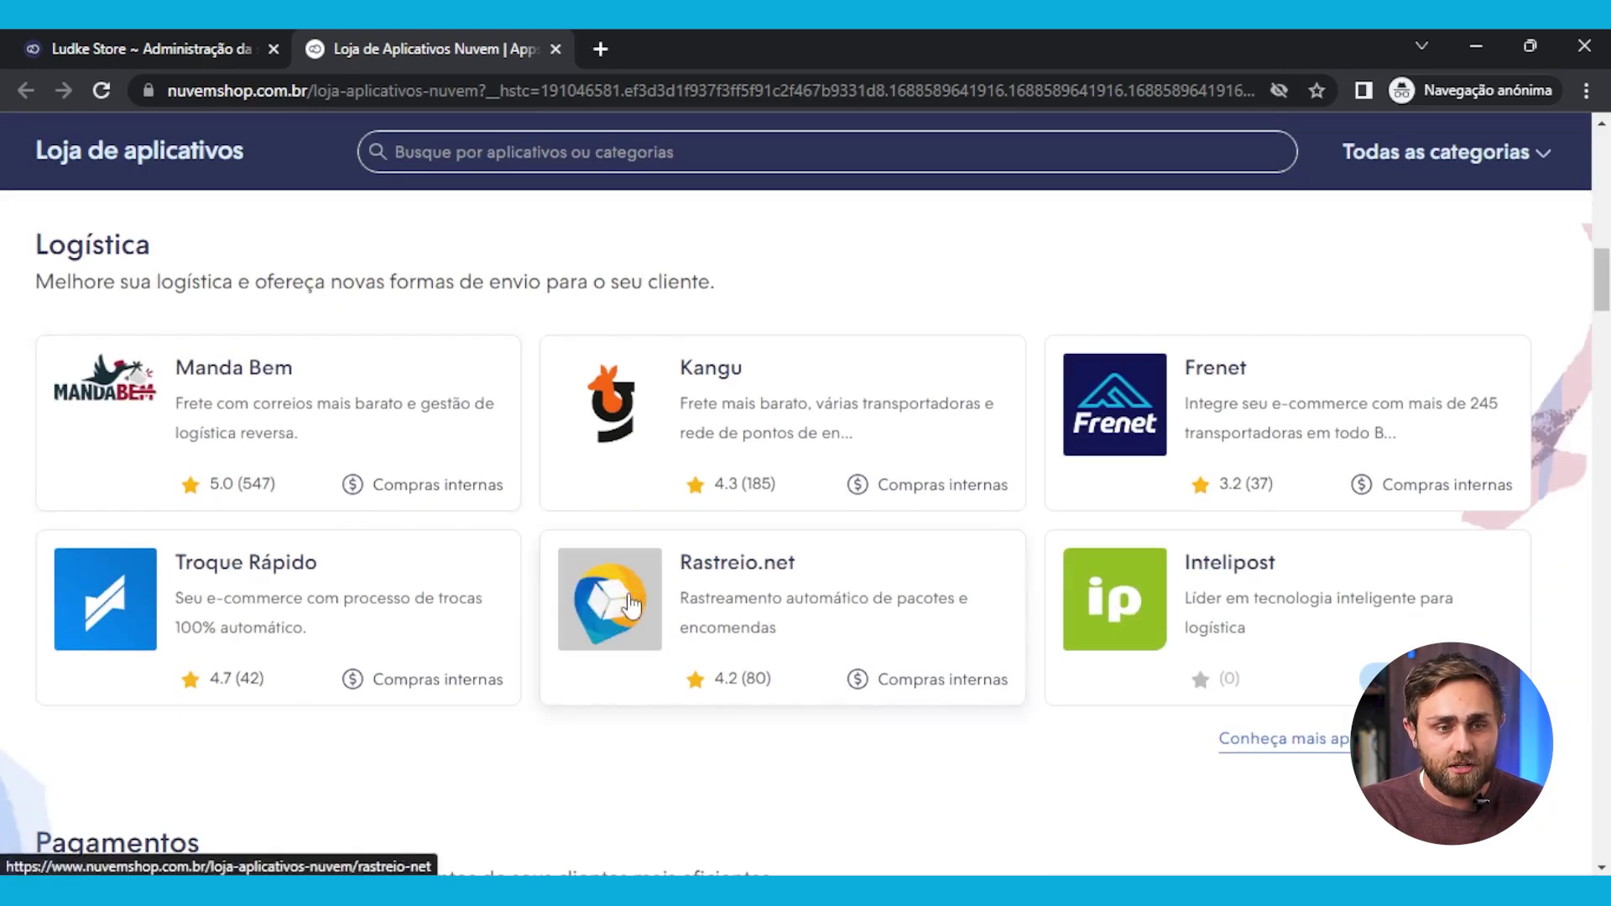
scroll(629, 604, down, 4)
scroll(133, 568, down, 4)
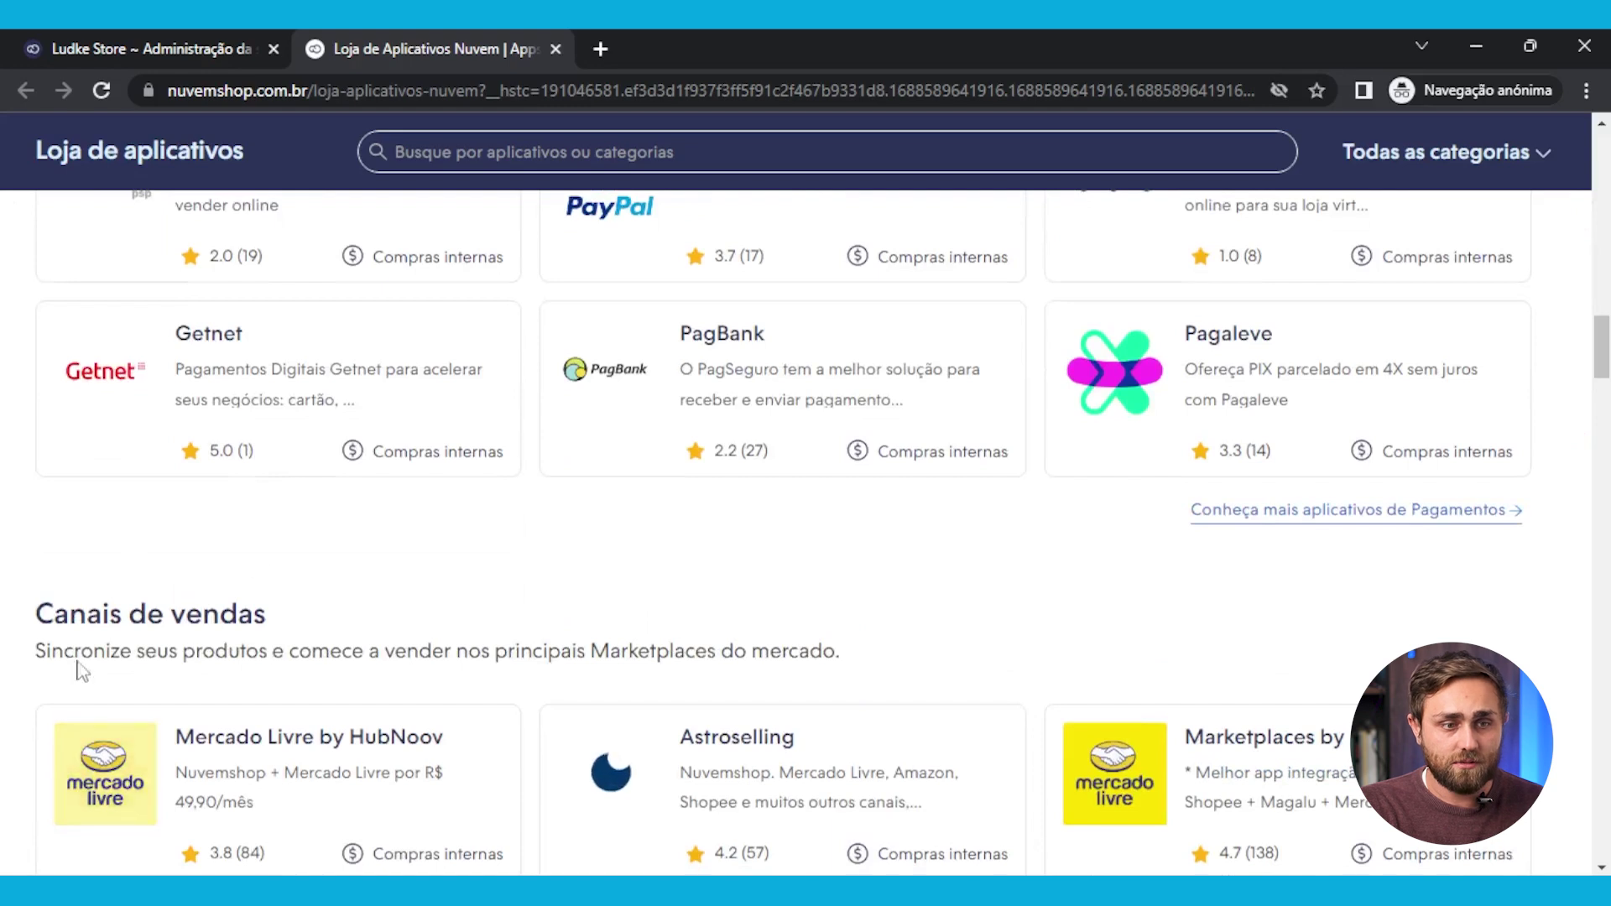
scroll(204, 622, down, 8)
scroll(95, 568, down, 4)
scroll(95, 568, down, 7)
scroll(124, 573, down, 4)
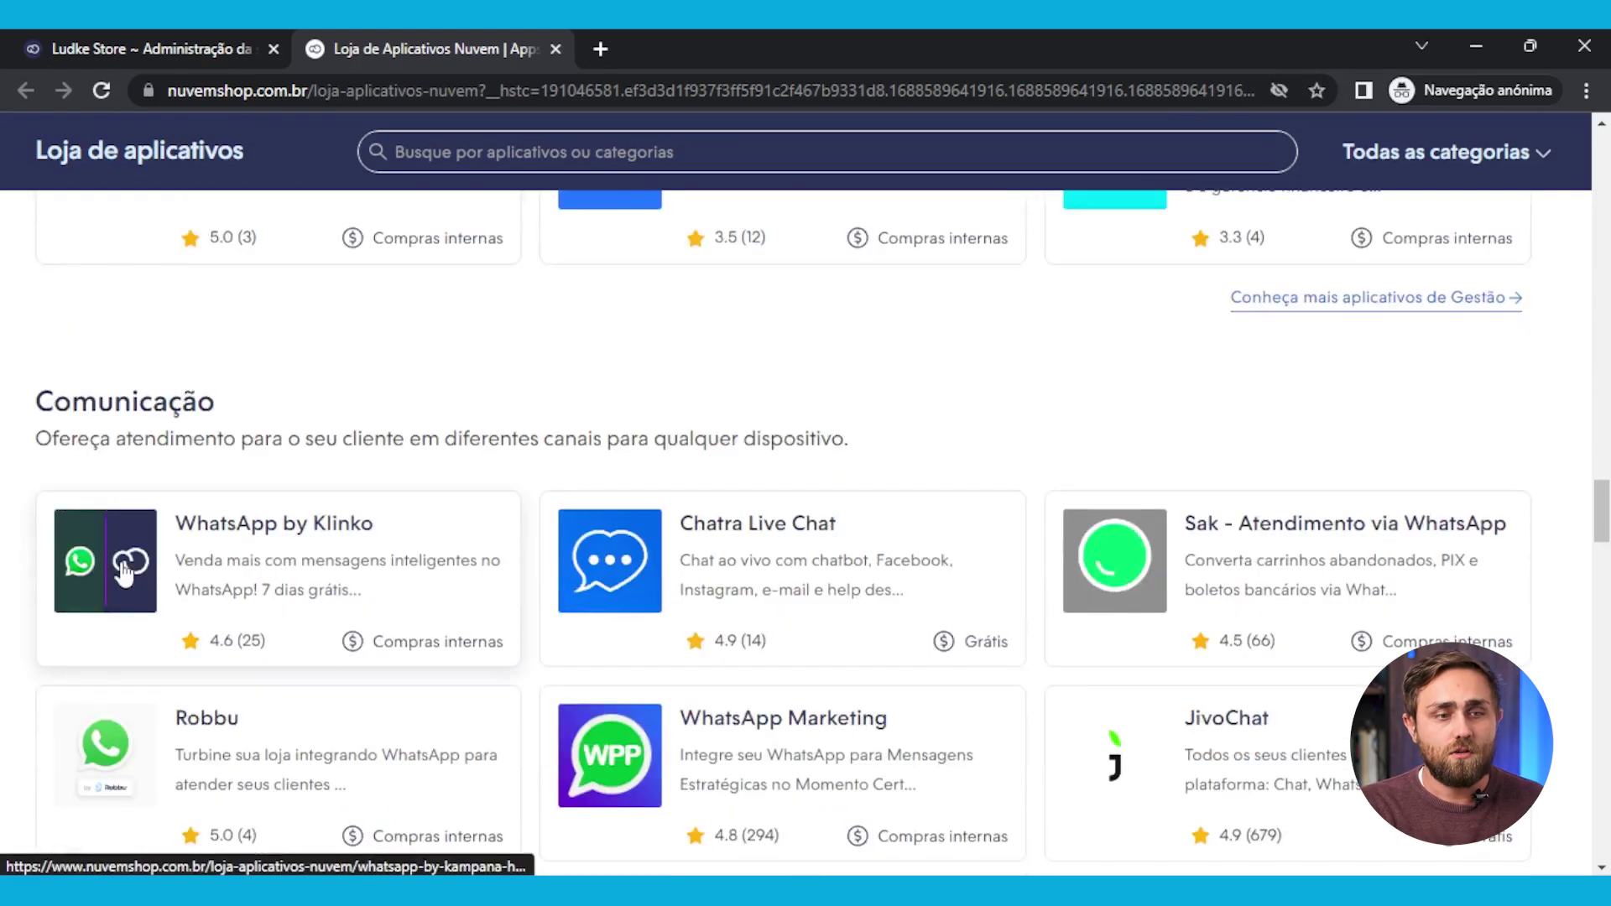
scroll(124, 573, down, 7)
scroll(132, 492, down, 6)
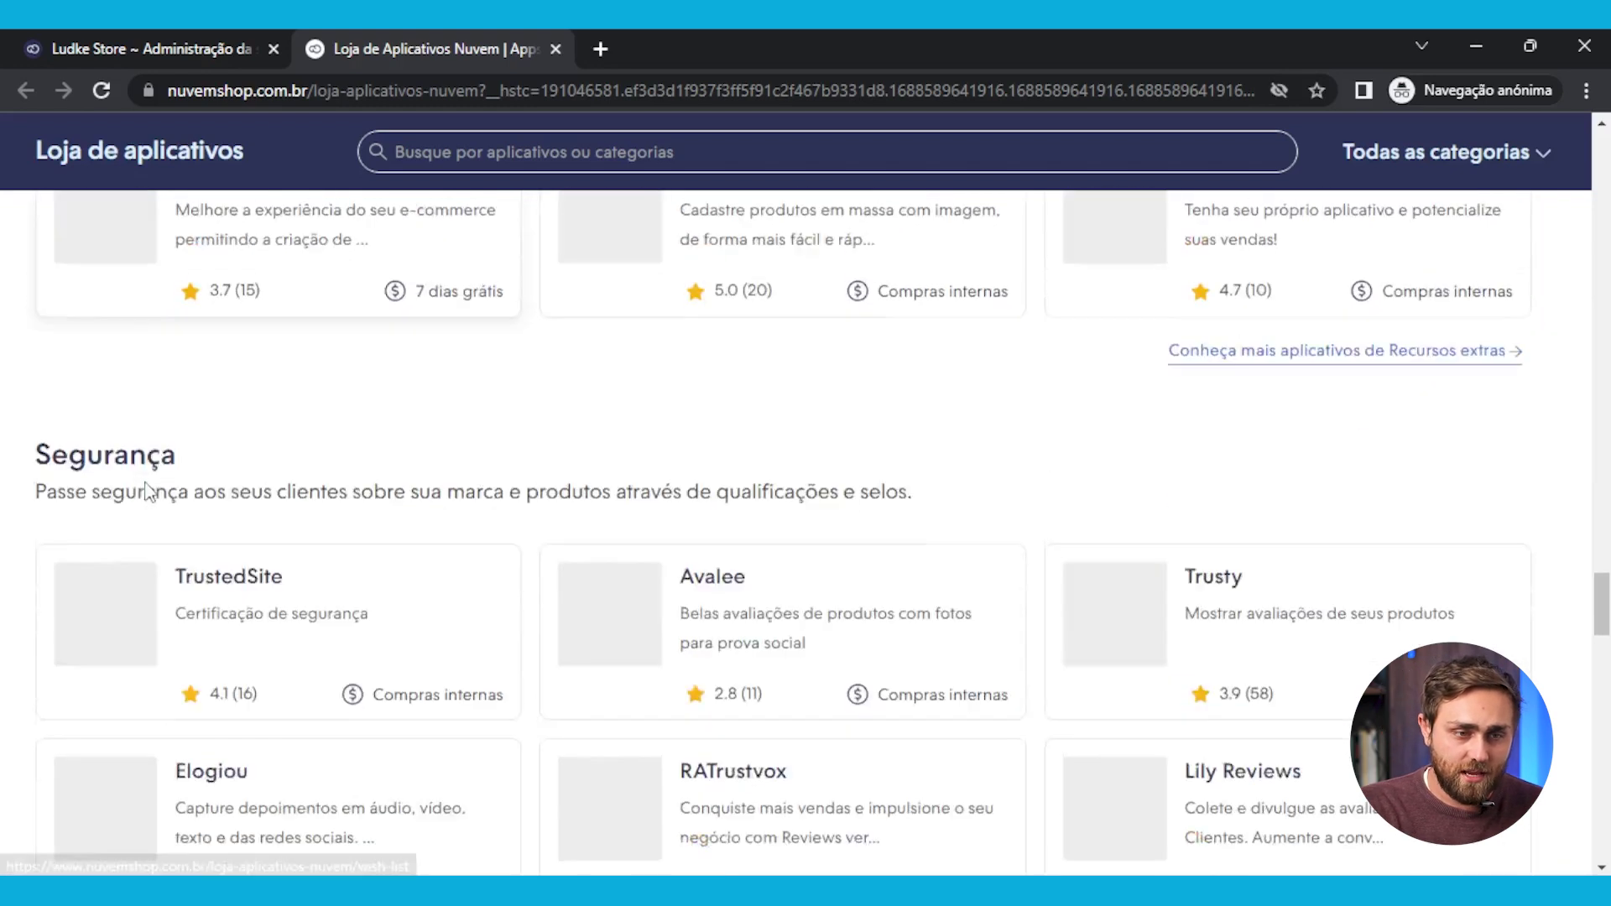
scroll(147, 490, down, 15)
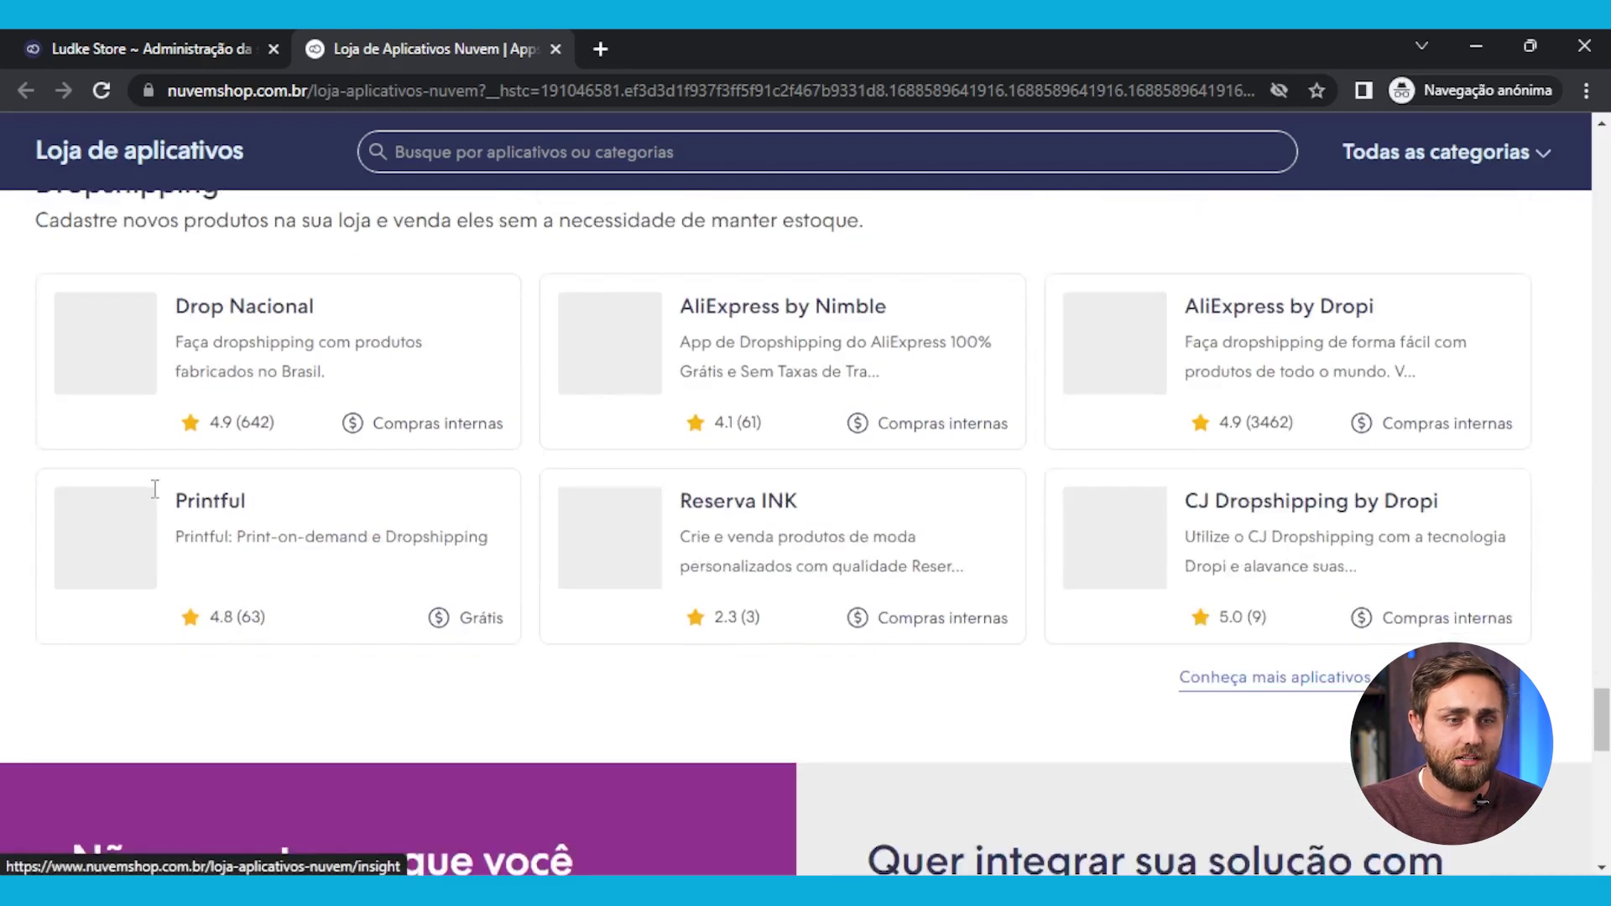
scroll(157, 495, up, 3)
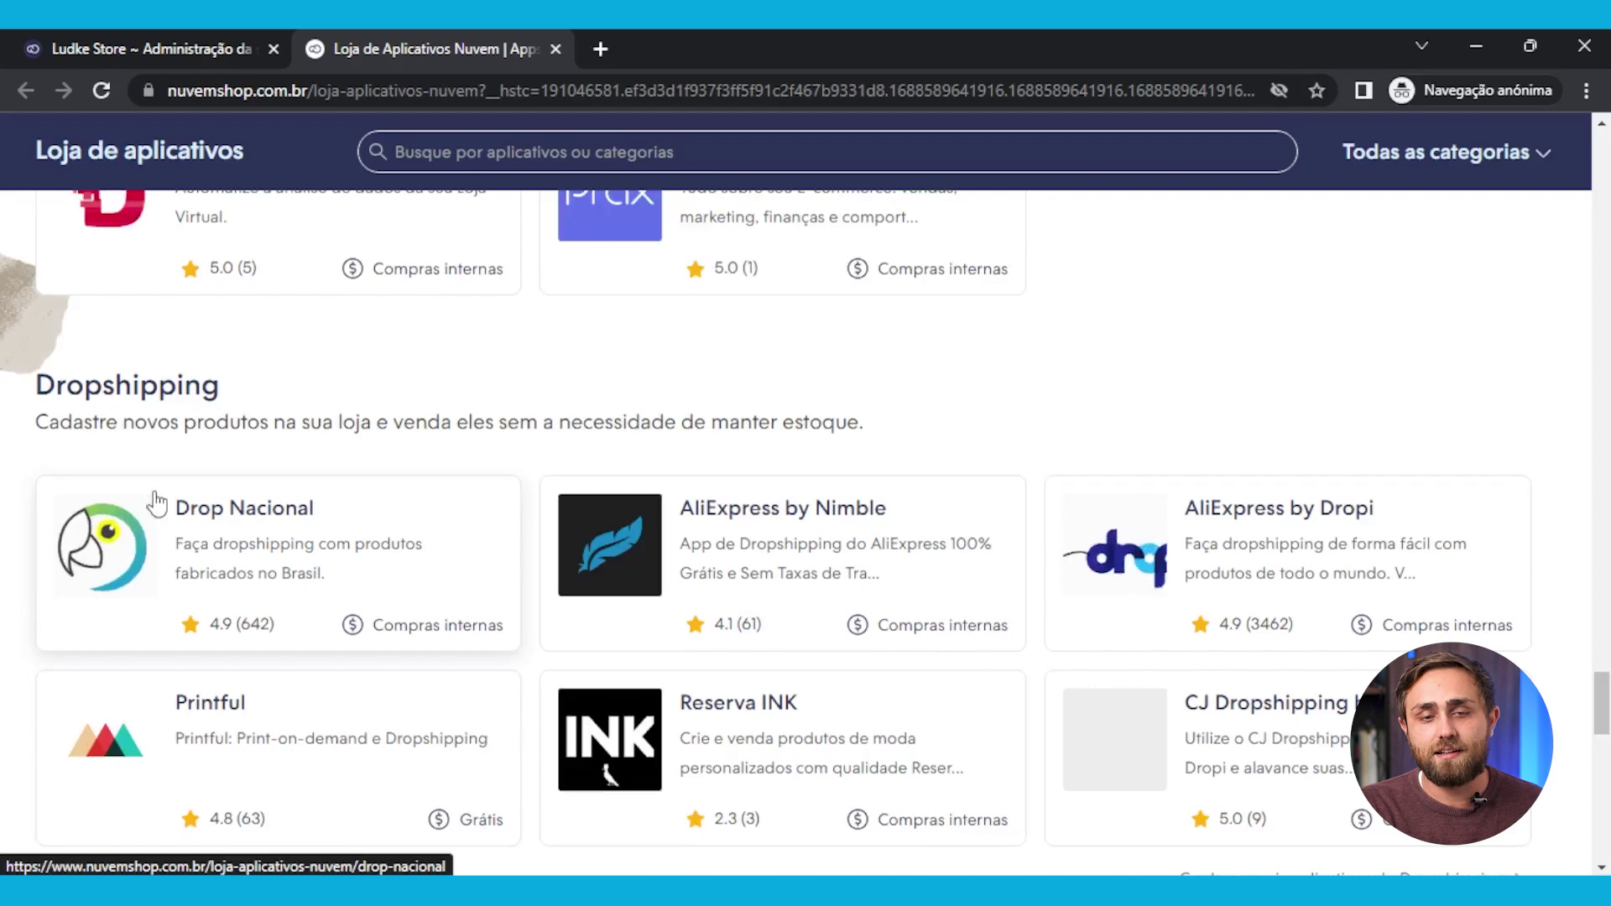
scroll(164, 505, down, 2)
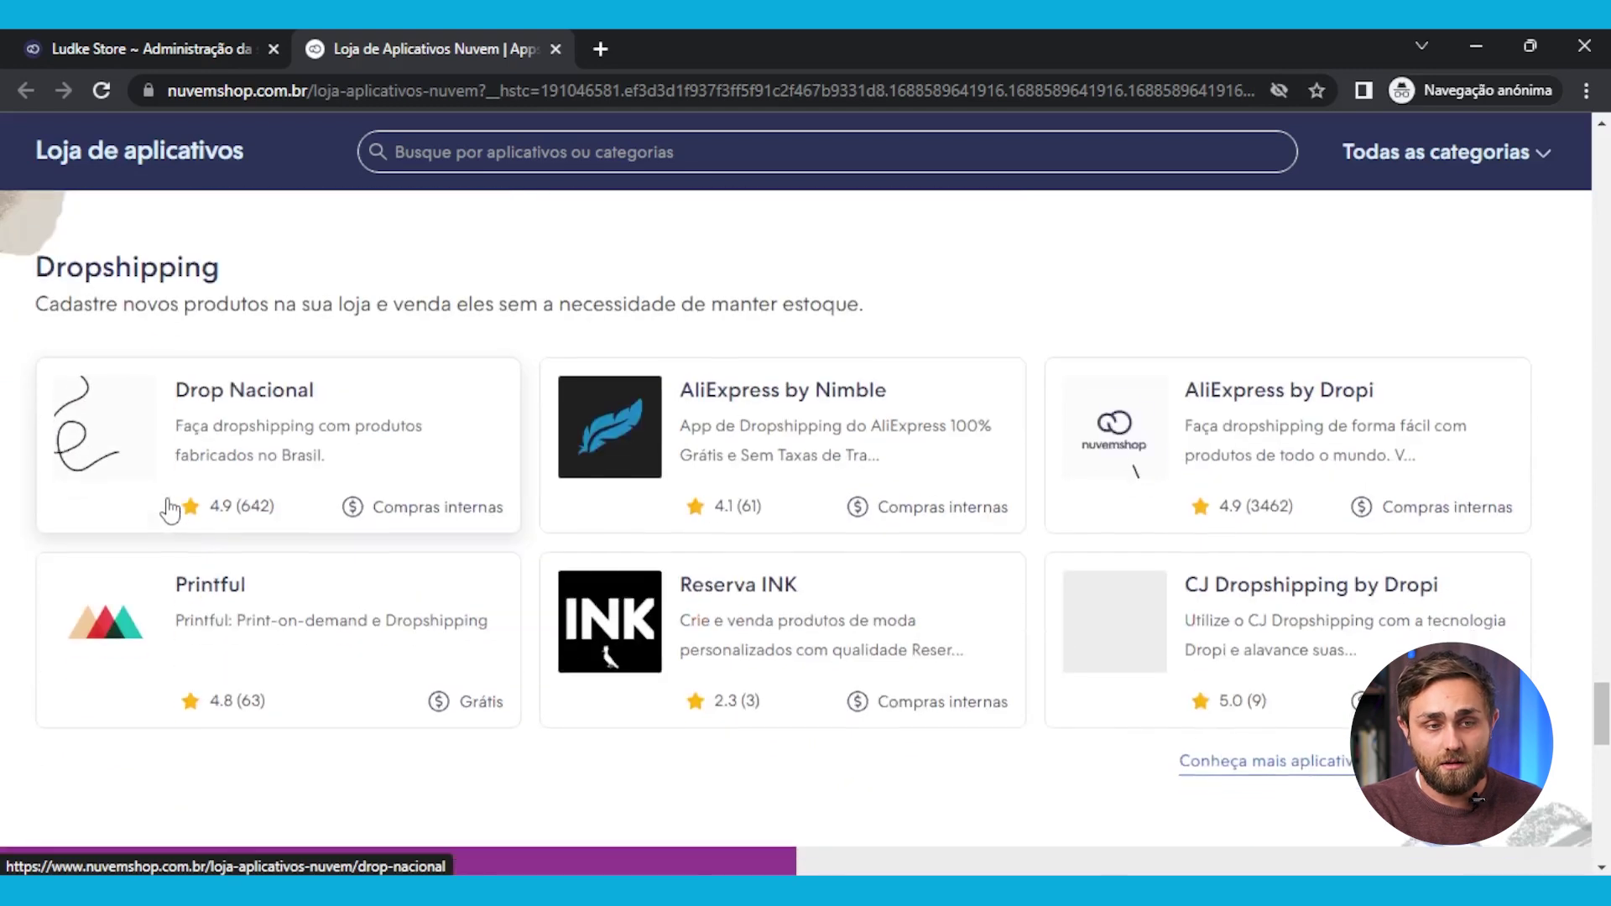
Browse the Dropshipping category page with Printful, Drop Nacional, Dropify and AliExpress by Dropi
click(1292, 776)
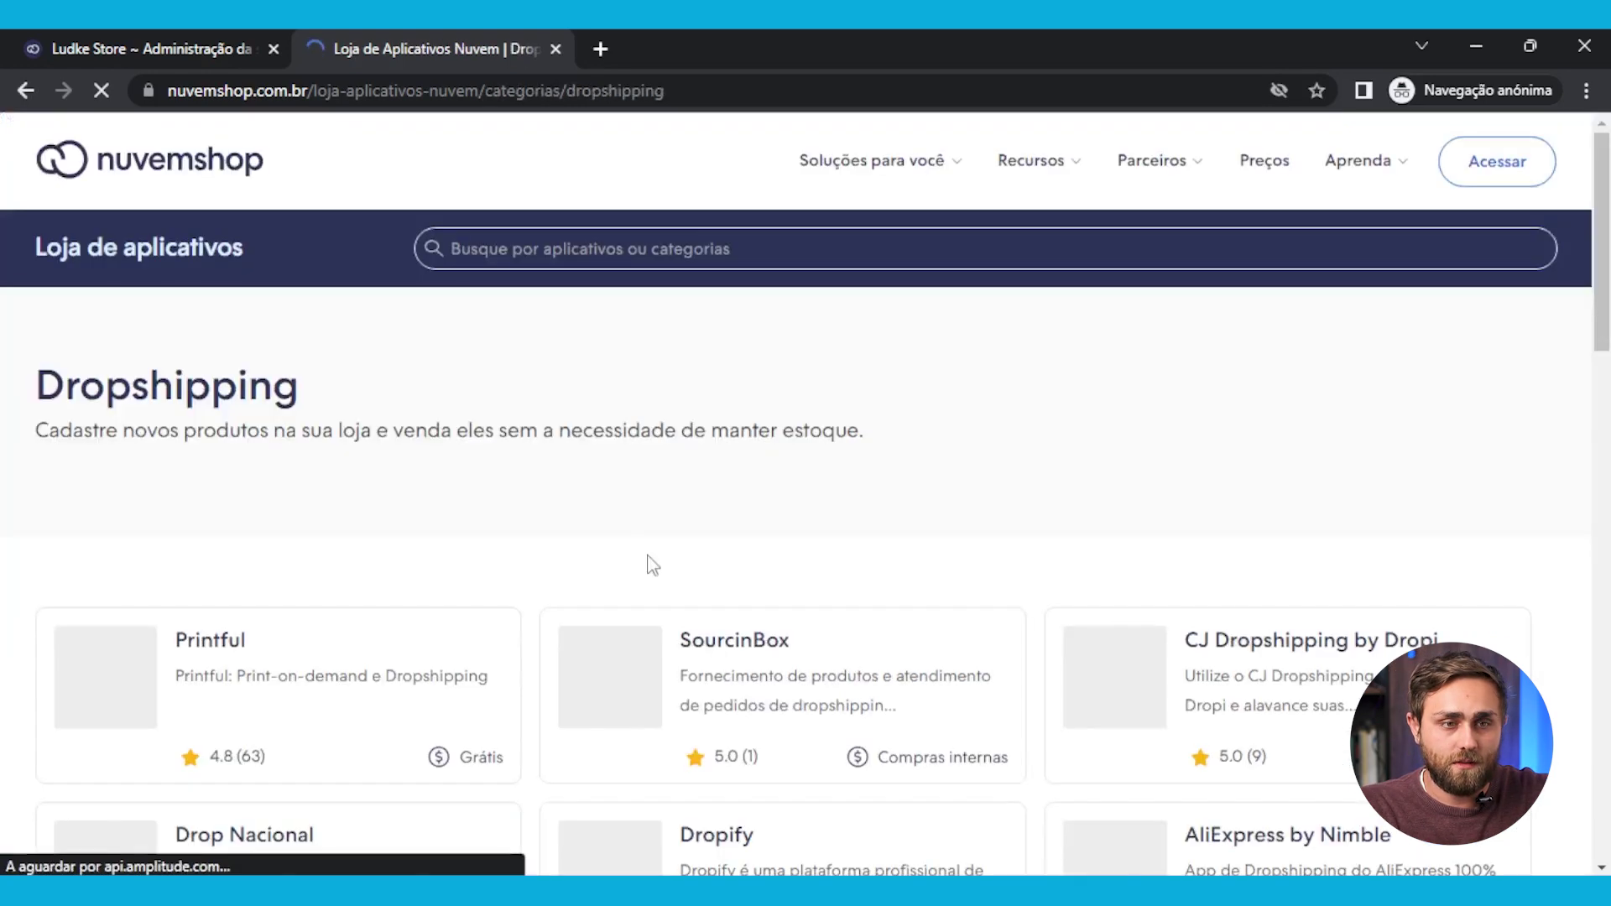
scroll(652, 565, down, 4)
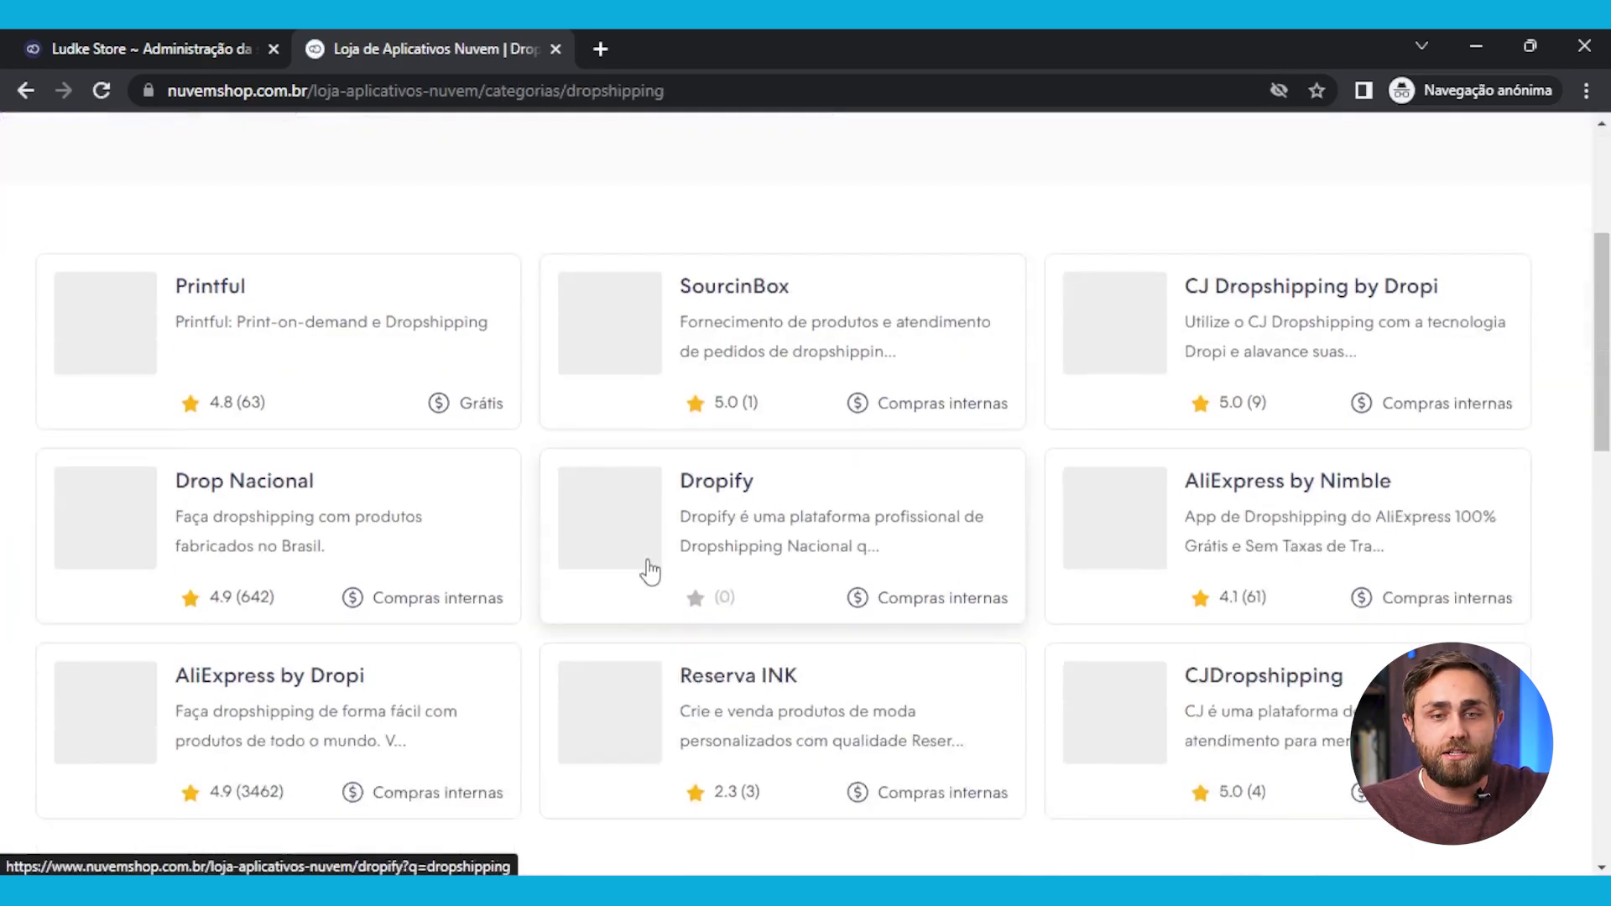
scroll(648, 566, down, 5)
scroll(648, 566, up, 5)
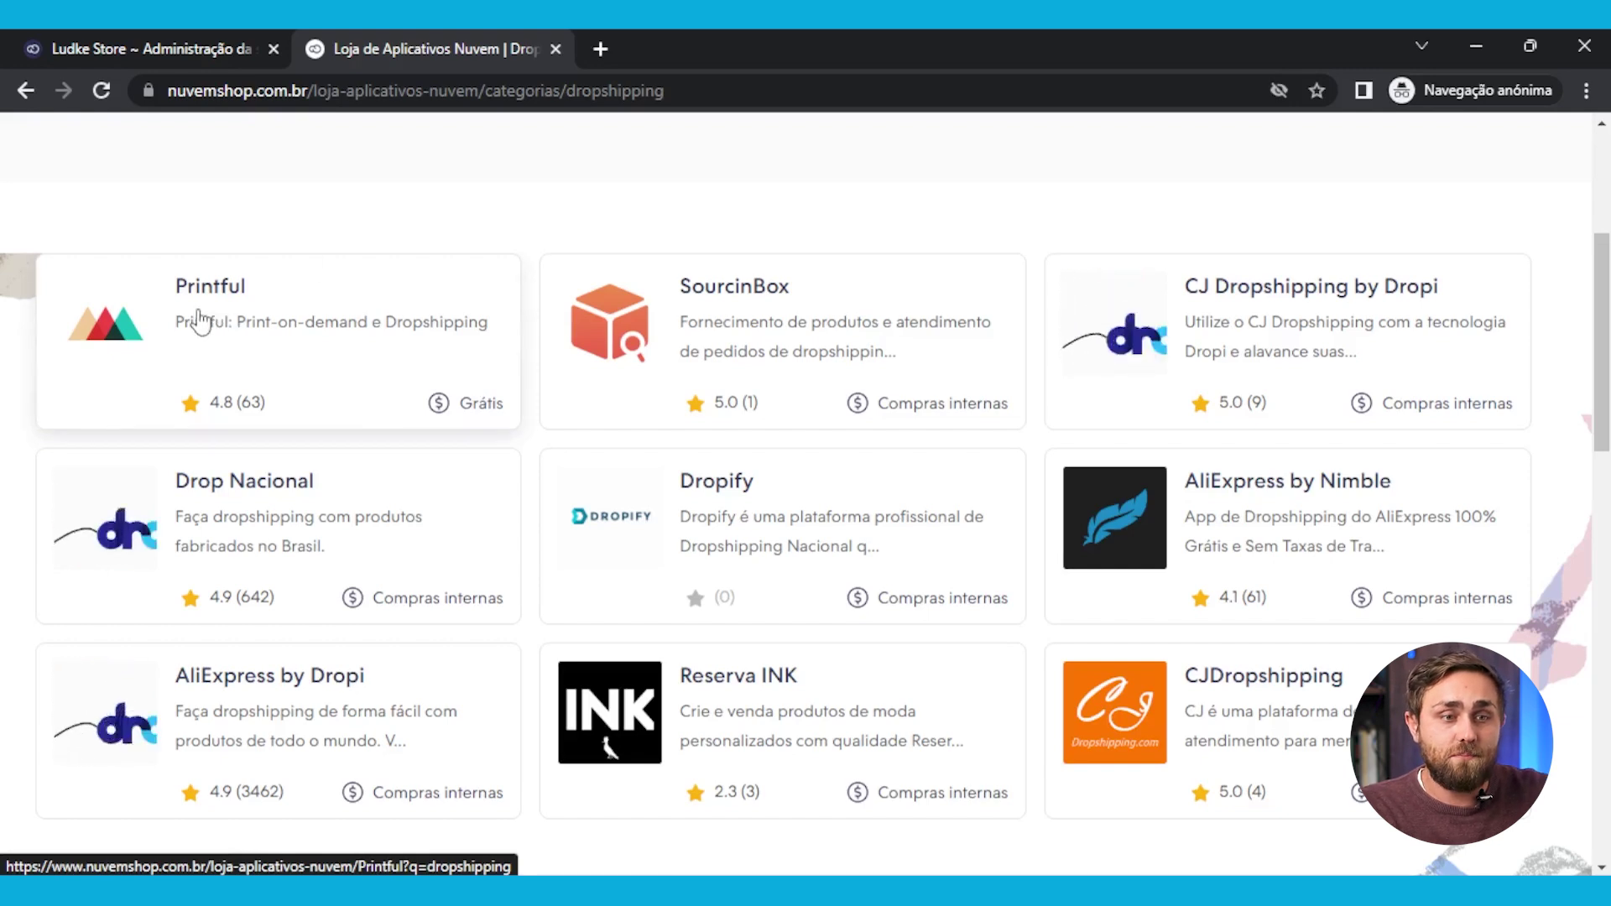
scroll(766, 377, down, 3)
scroll(766, 569, up, 3)
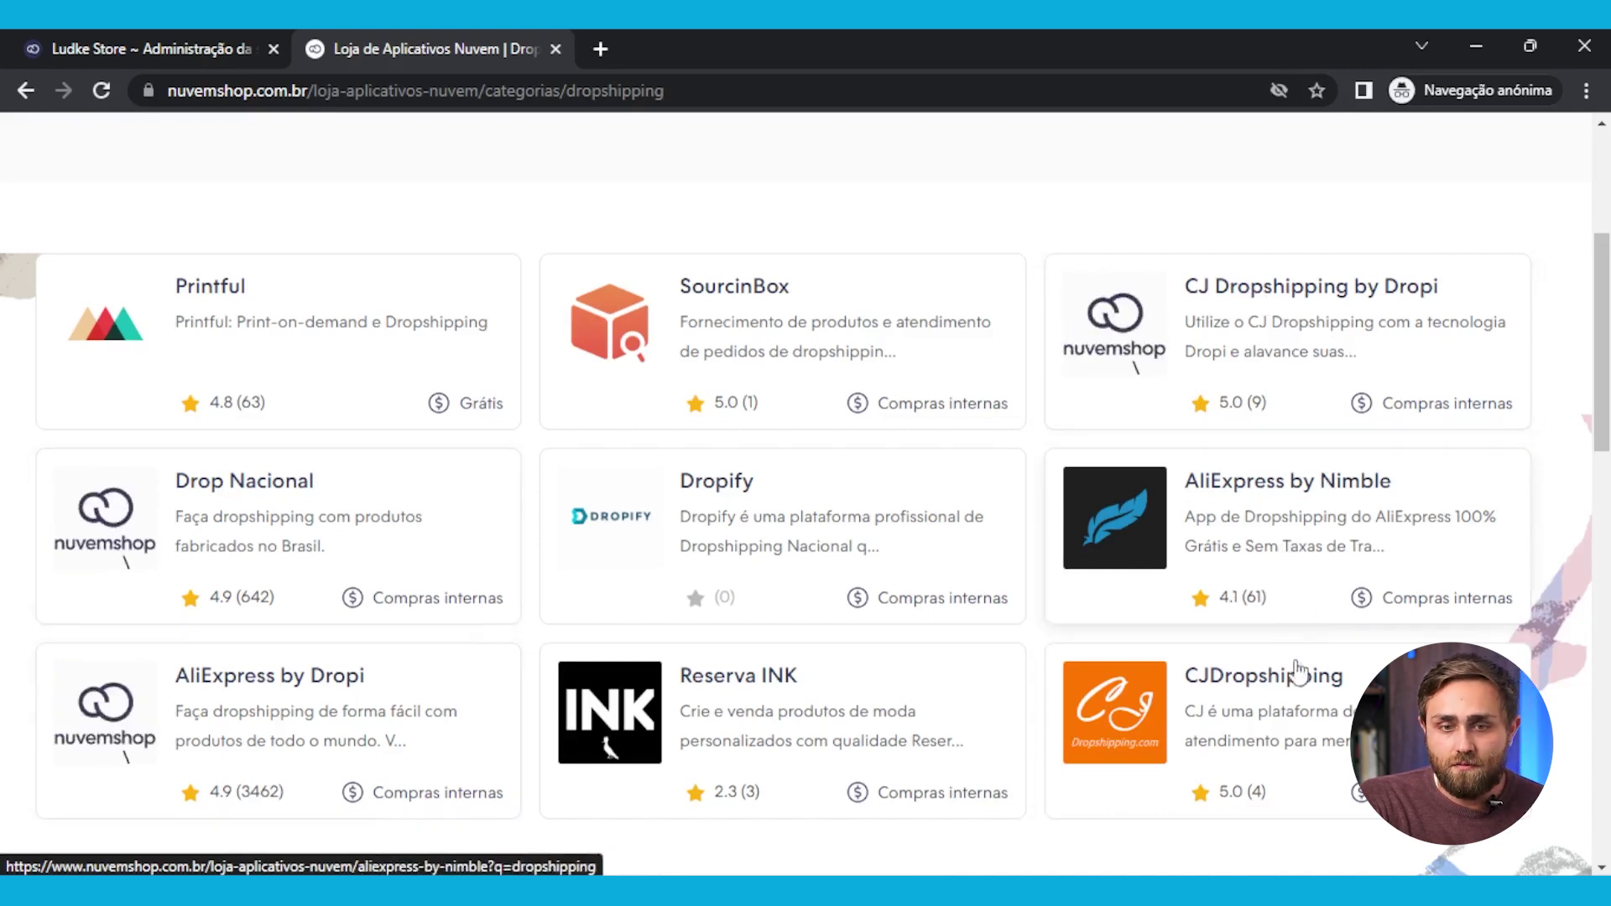
scroll(1178, 715, down, 2)
scroll(1180, 718, up, 2)
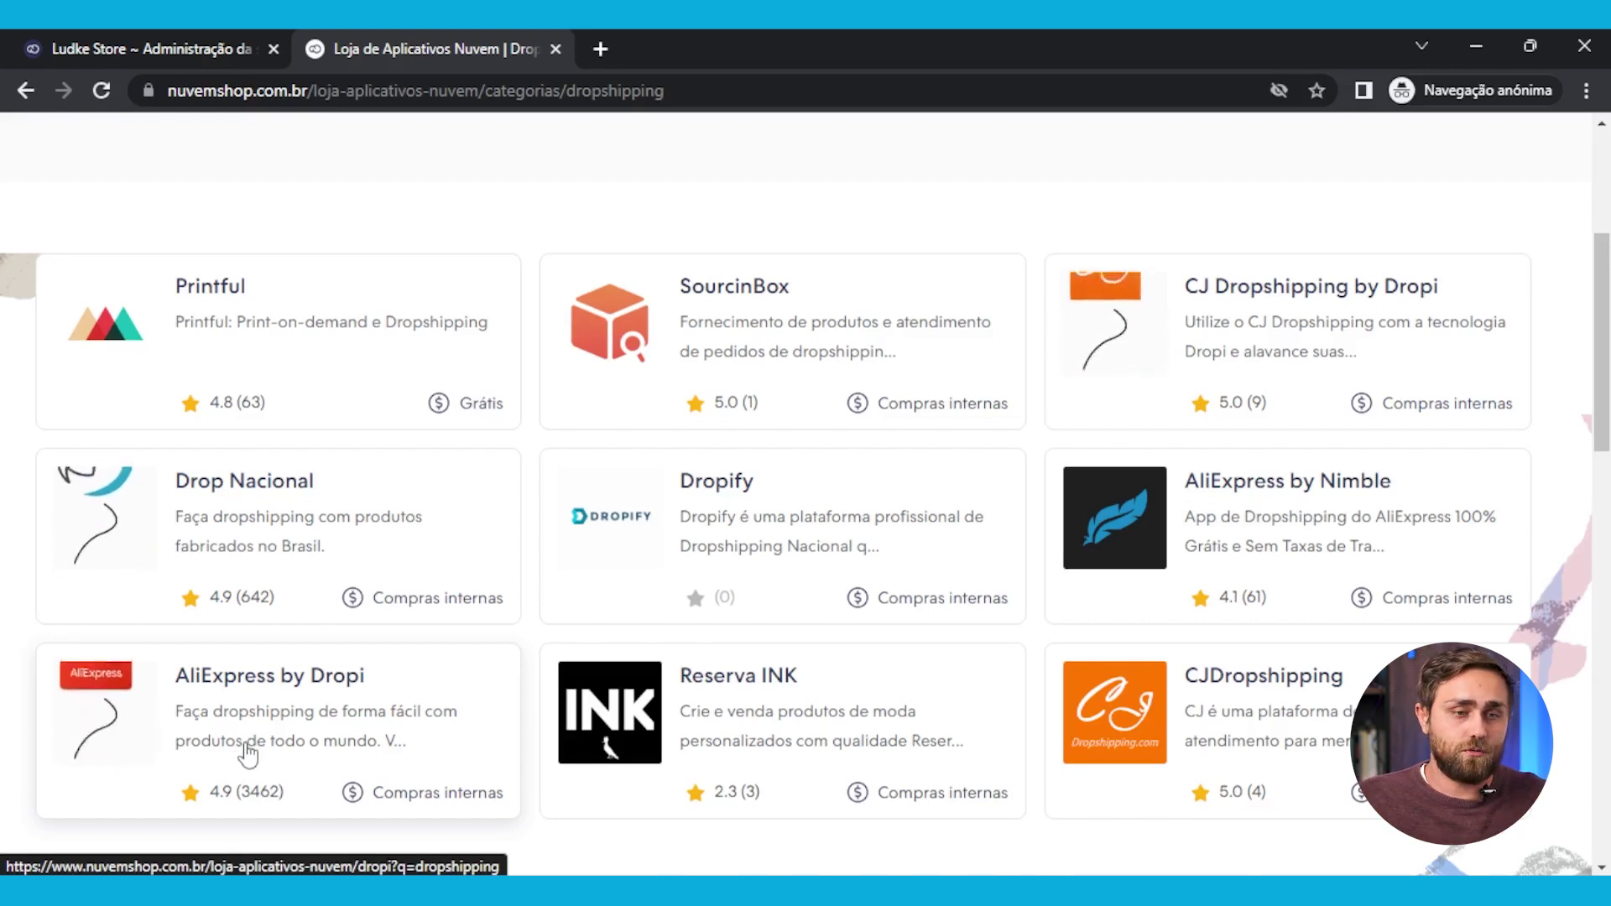
Open the AliExpress by Dropi app page and look over its details
click(235, 688)
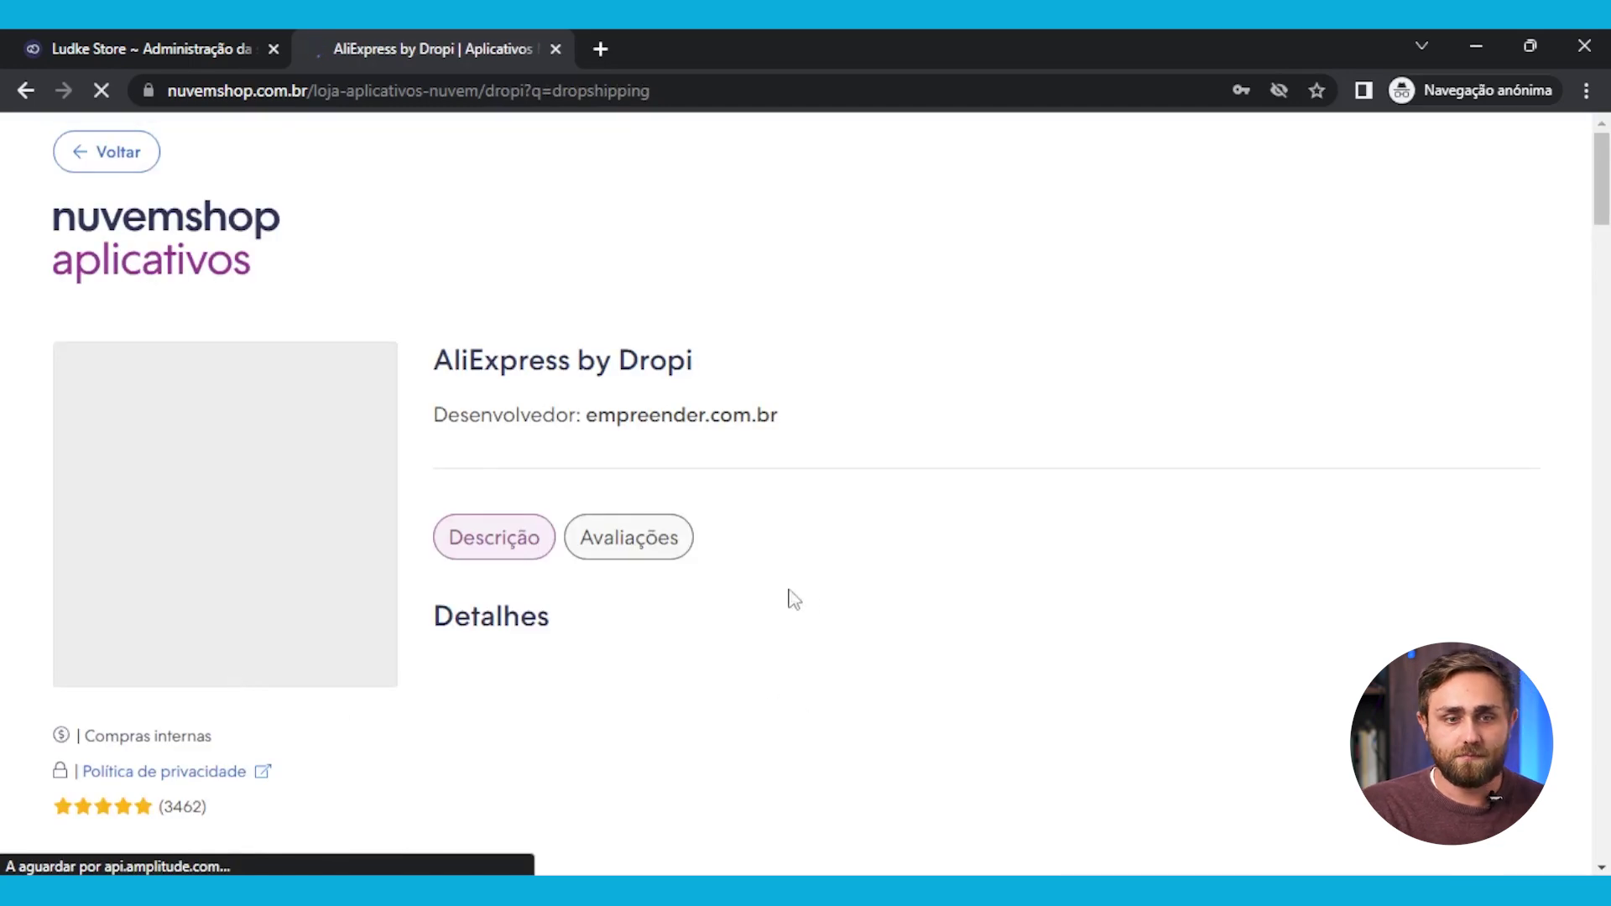
scroll(1025, 560, down, 4)
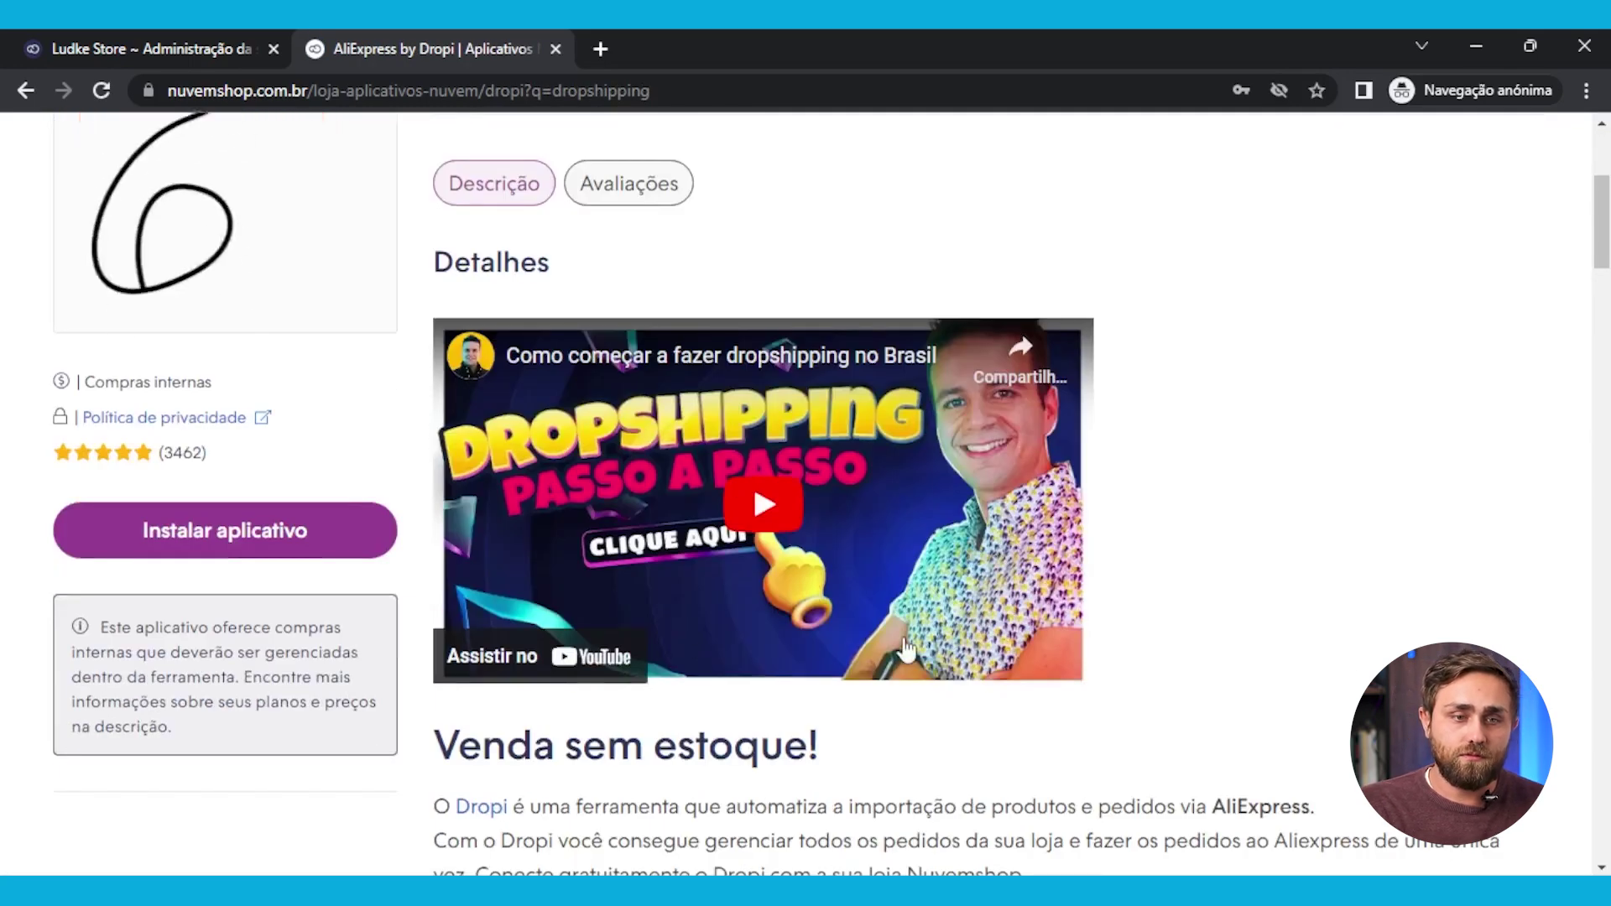
scroll(907, 650, down, 4)
scroll(904, 621, up, 6)
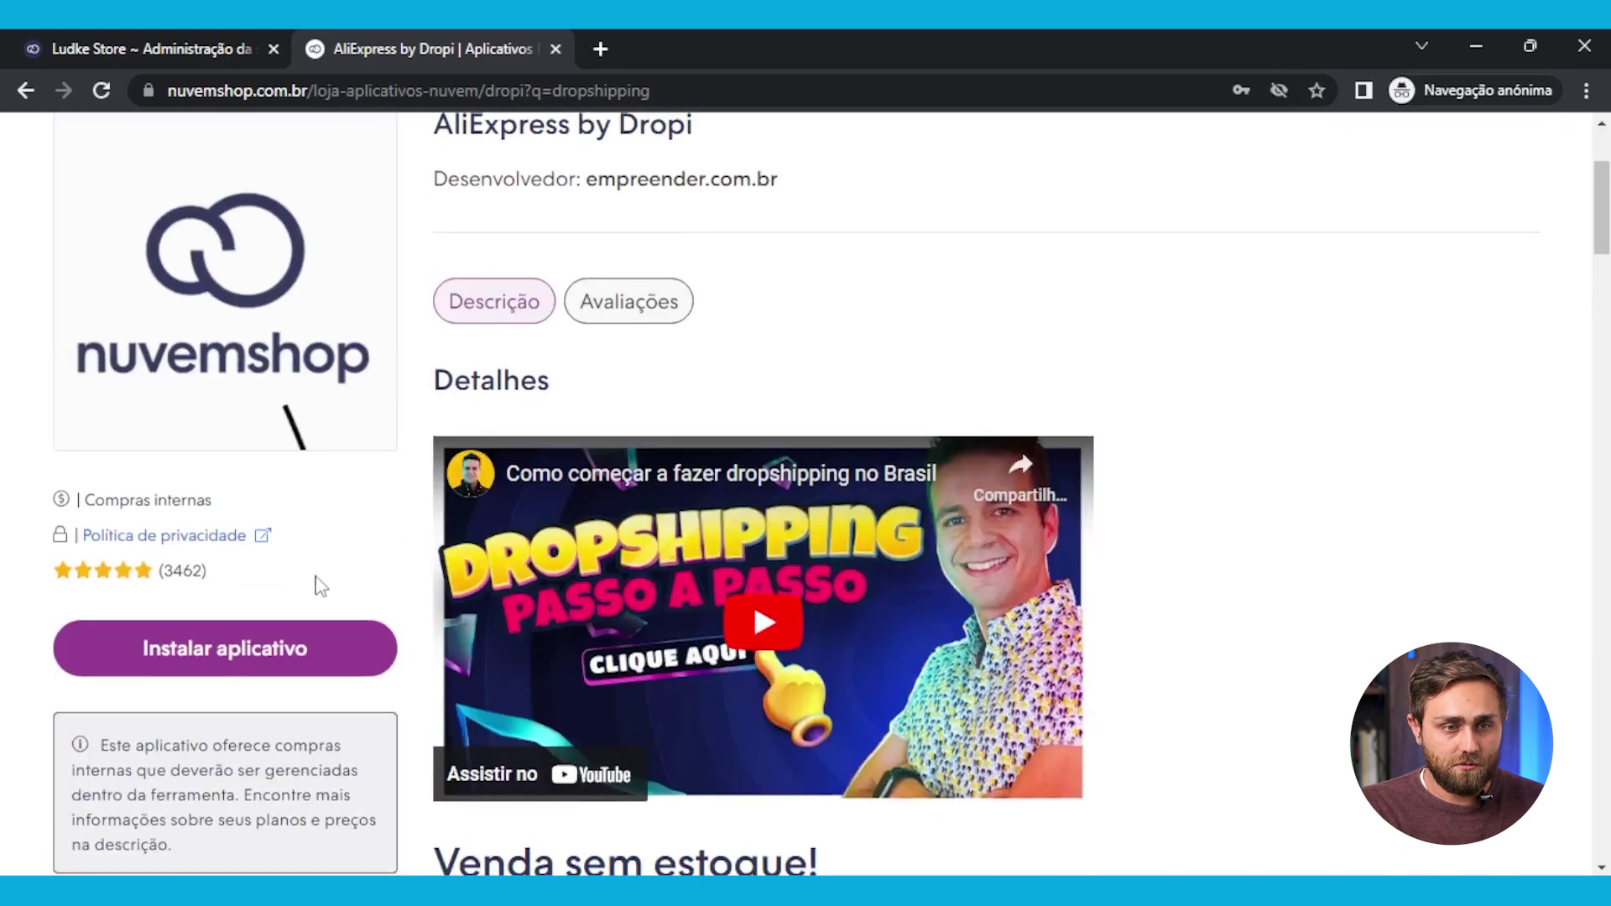
Install AliExpress by Dropi, review its store-data permission, and accept it
click(174, 663)
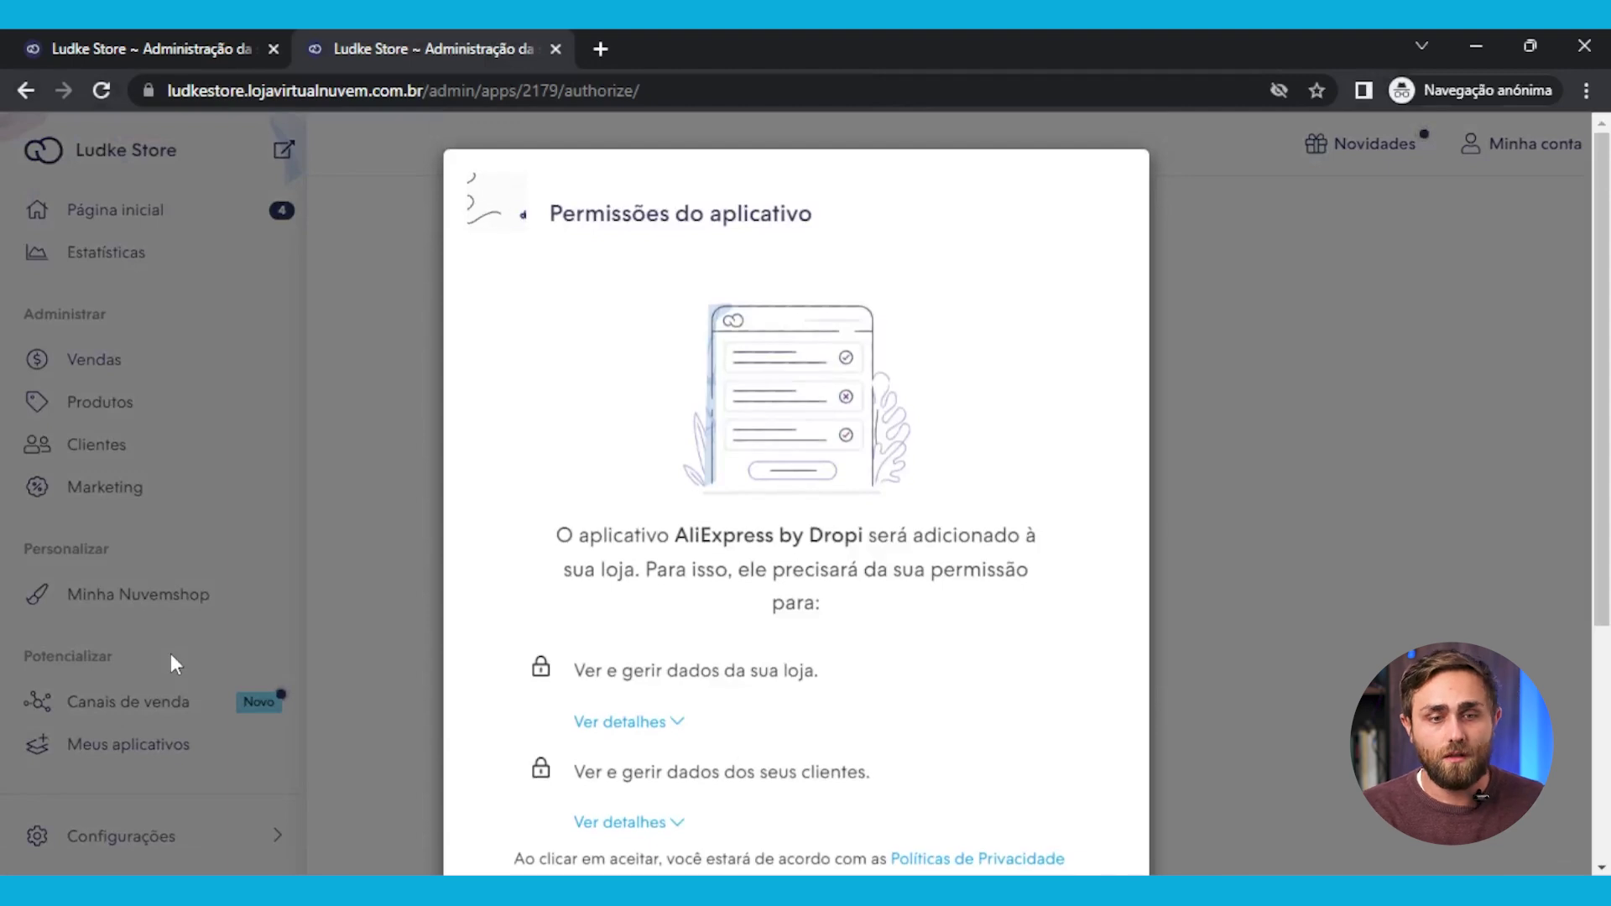
scroll(658, 500, down, 3)
click(661, 490)
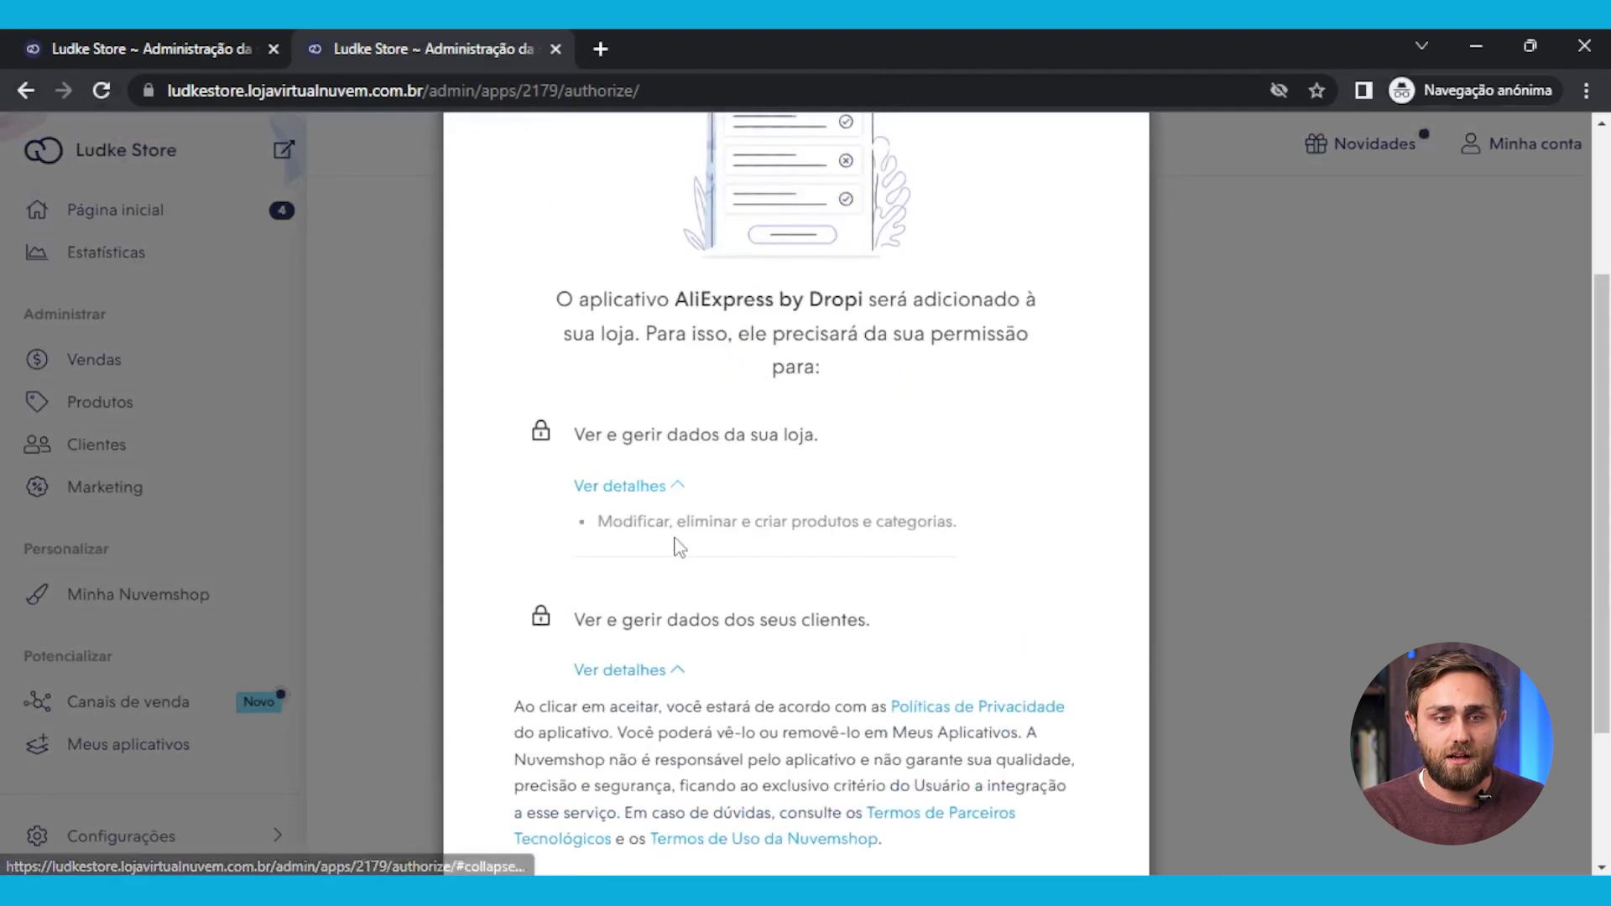
scroll(680, 547, down, 3)
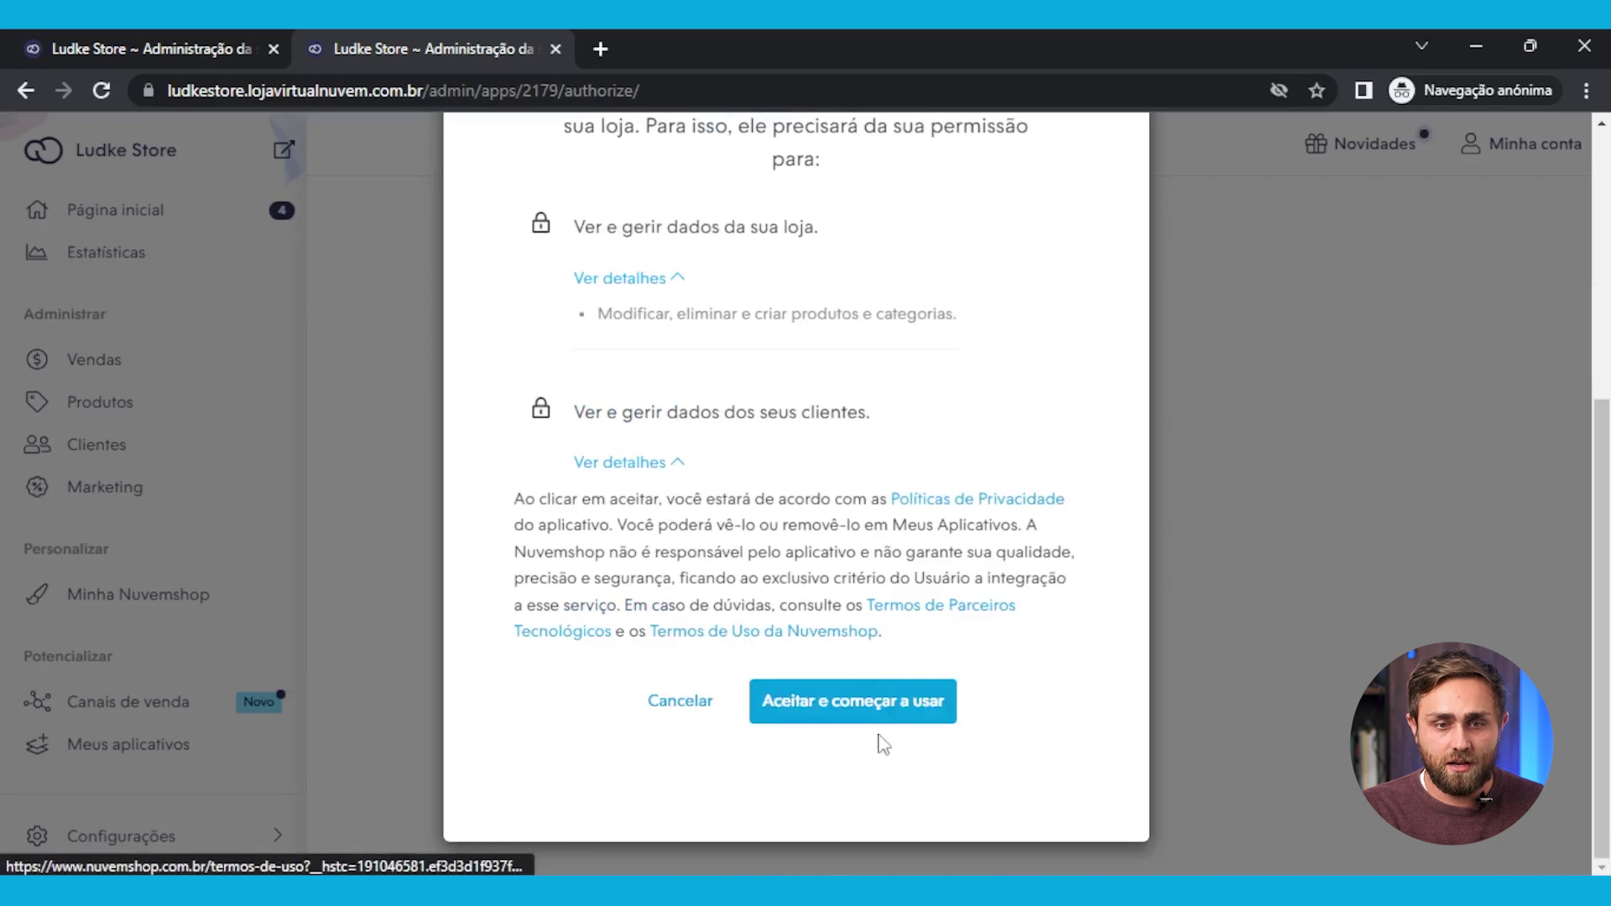
click(877, 703)
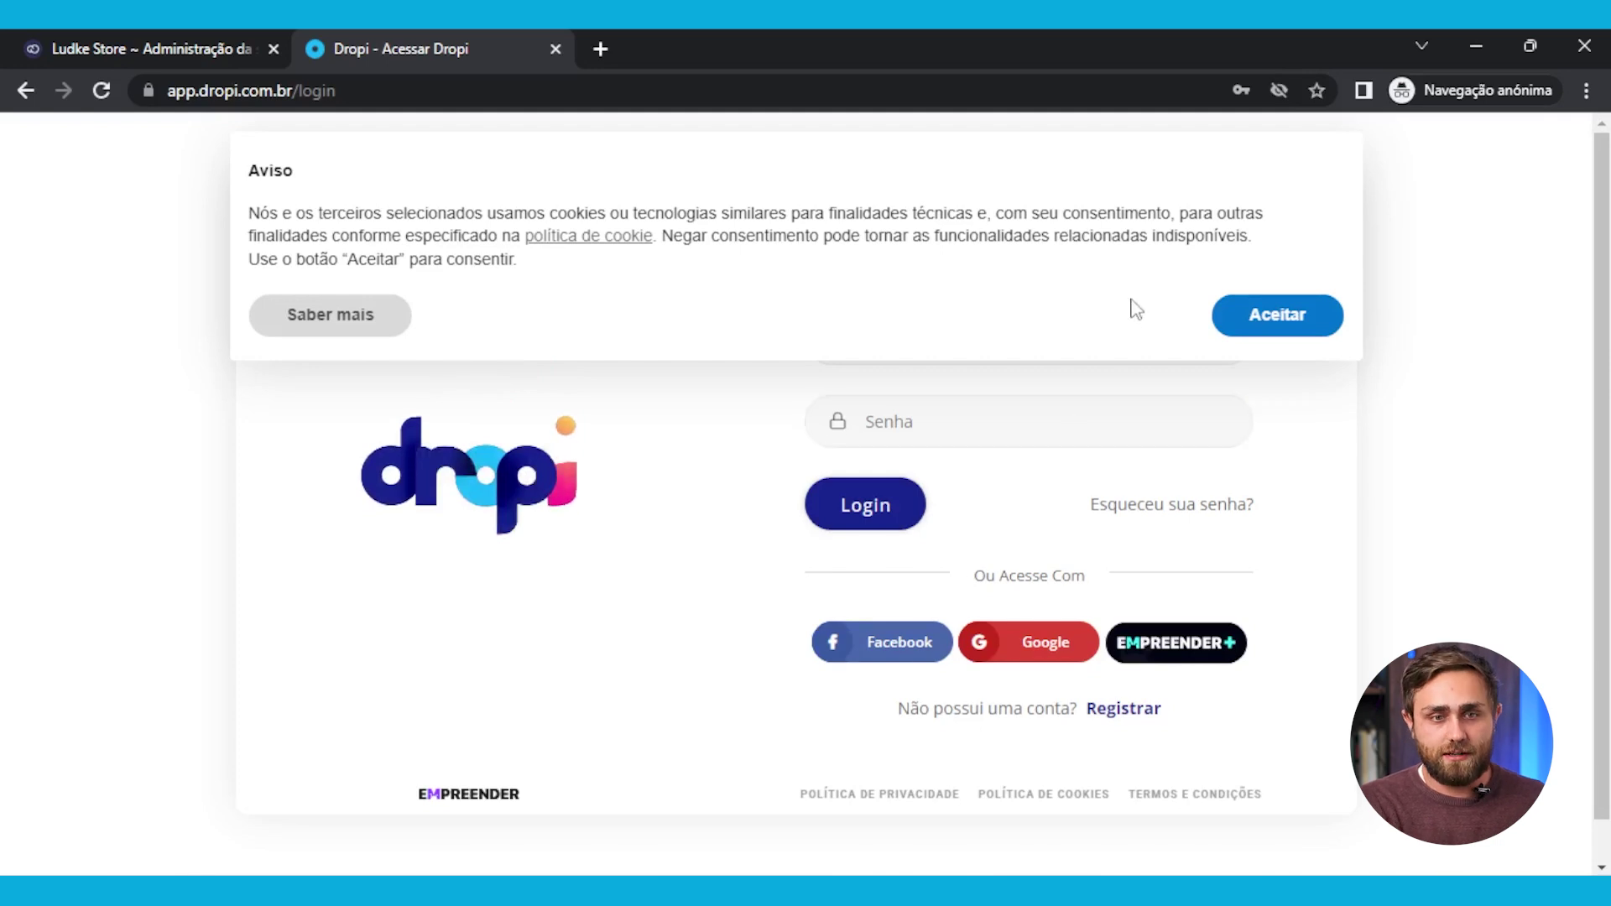
Accept the Dropi cookie notice and switch from login to the Registrar form
click(1267, 314)
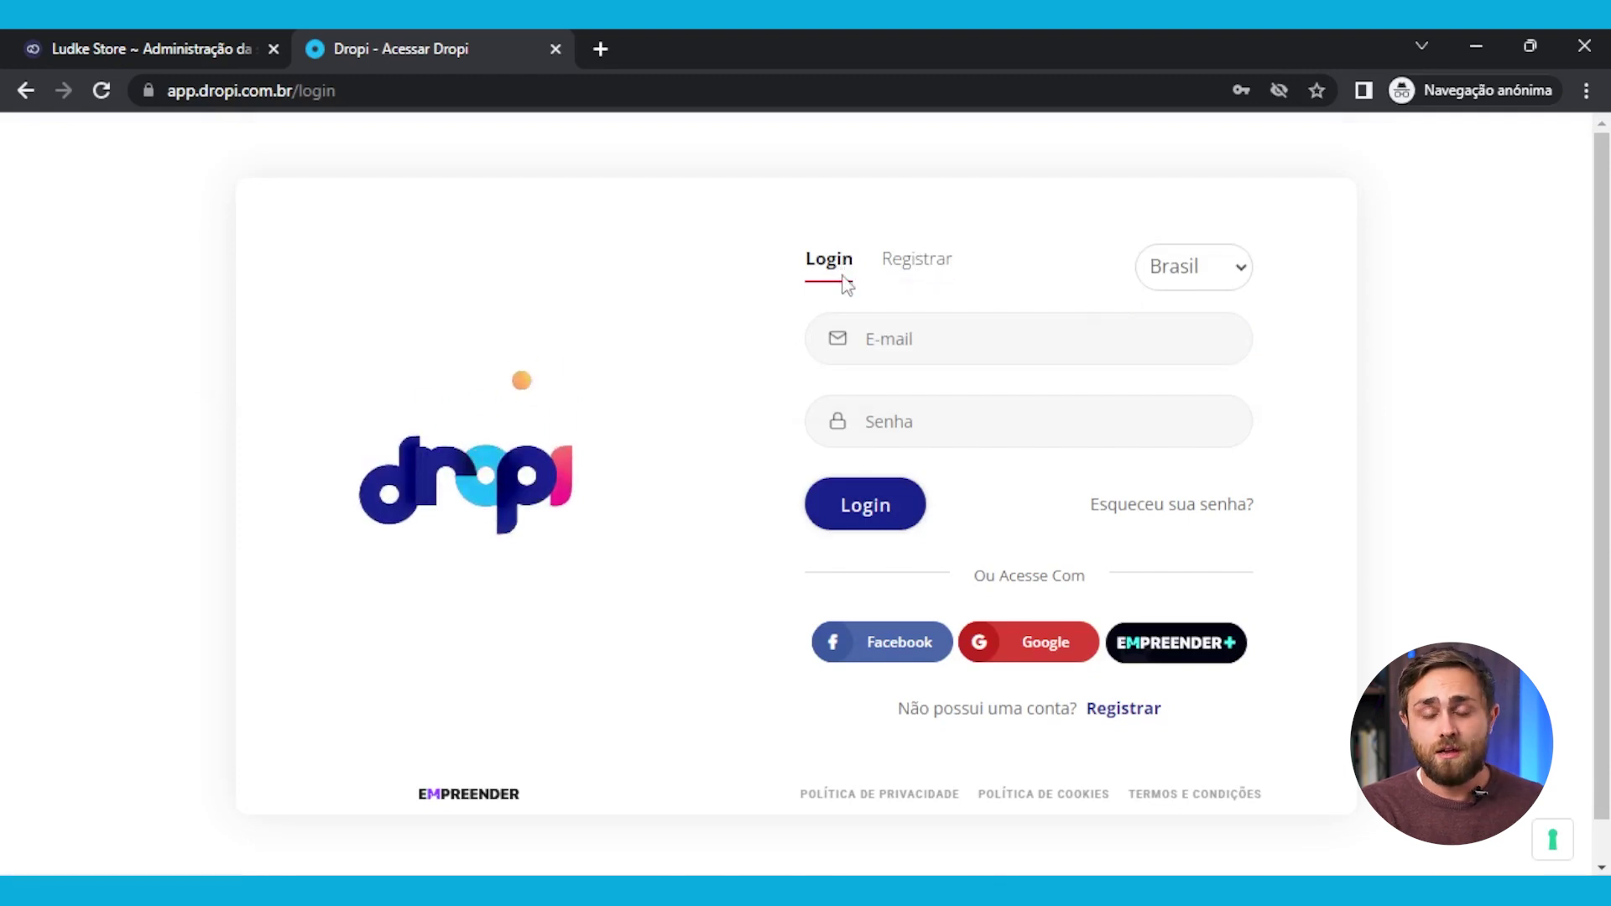
click(900, 344)
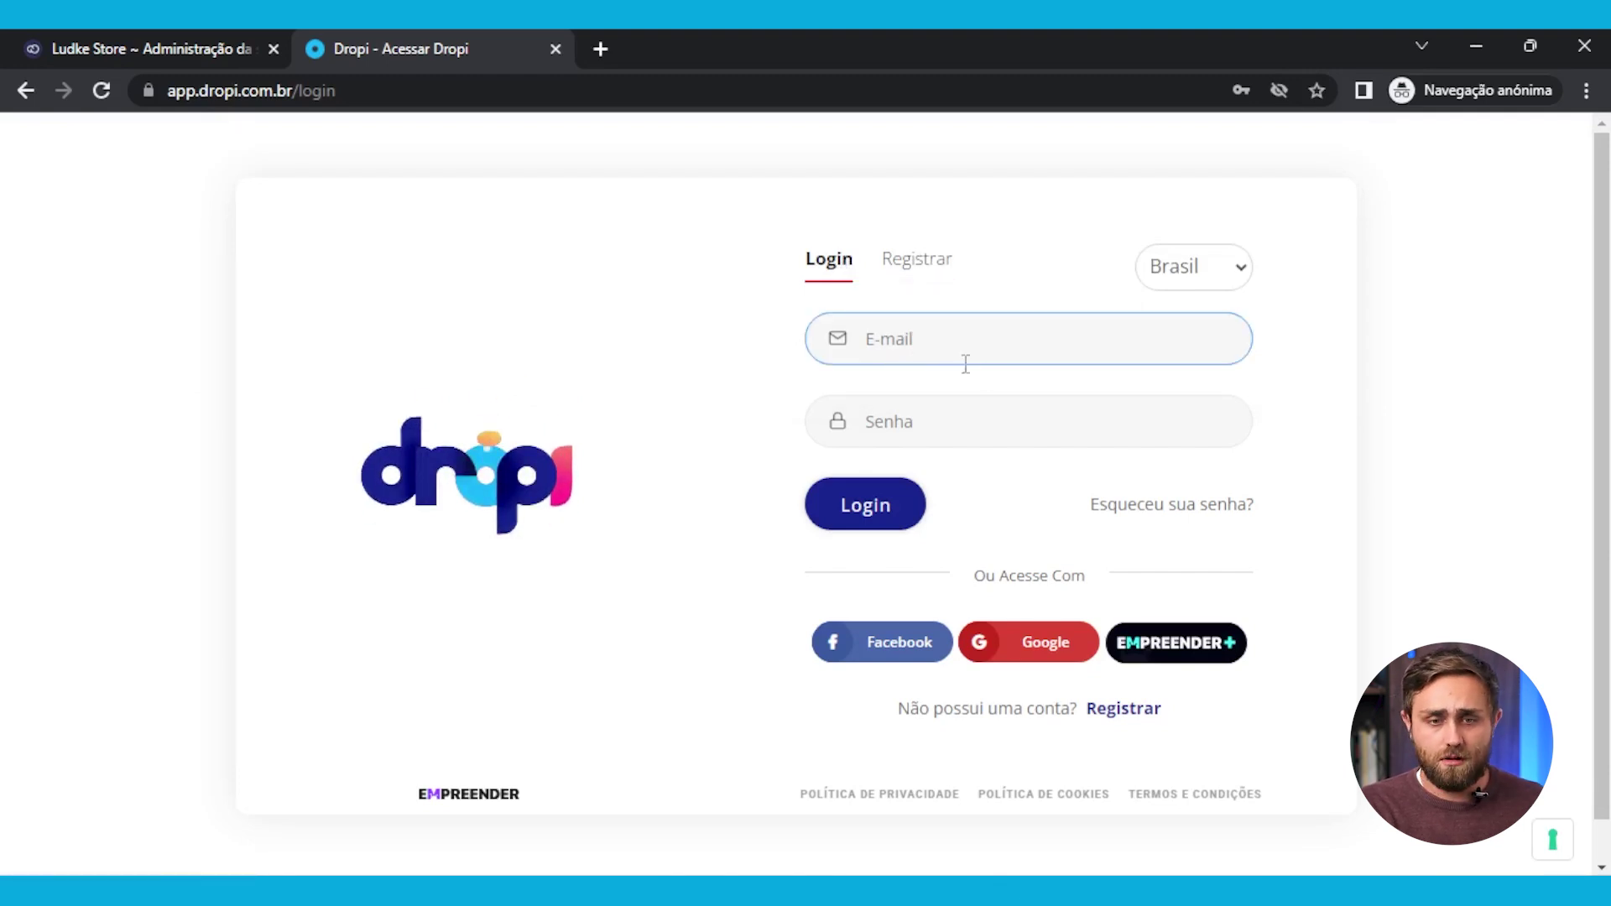
click(1027, 440)
click(1029, 457)
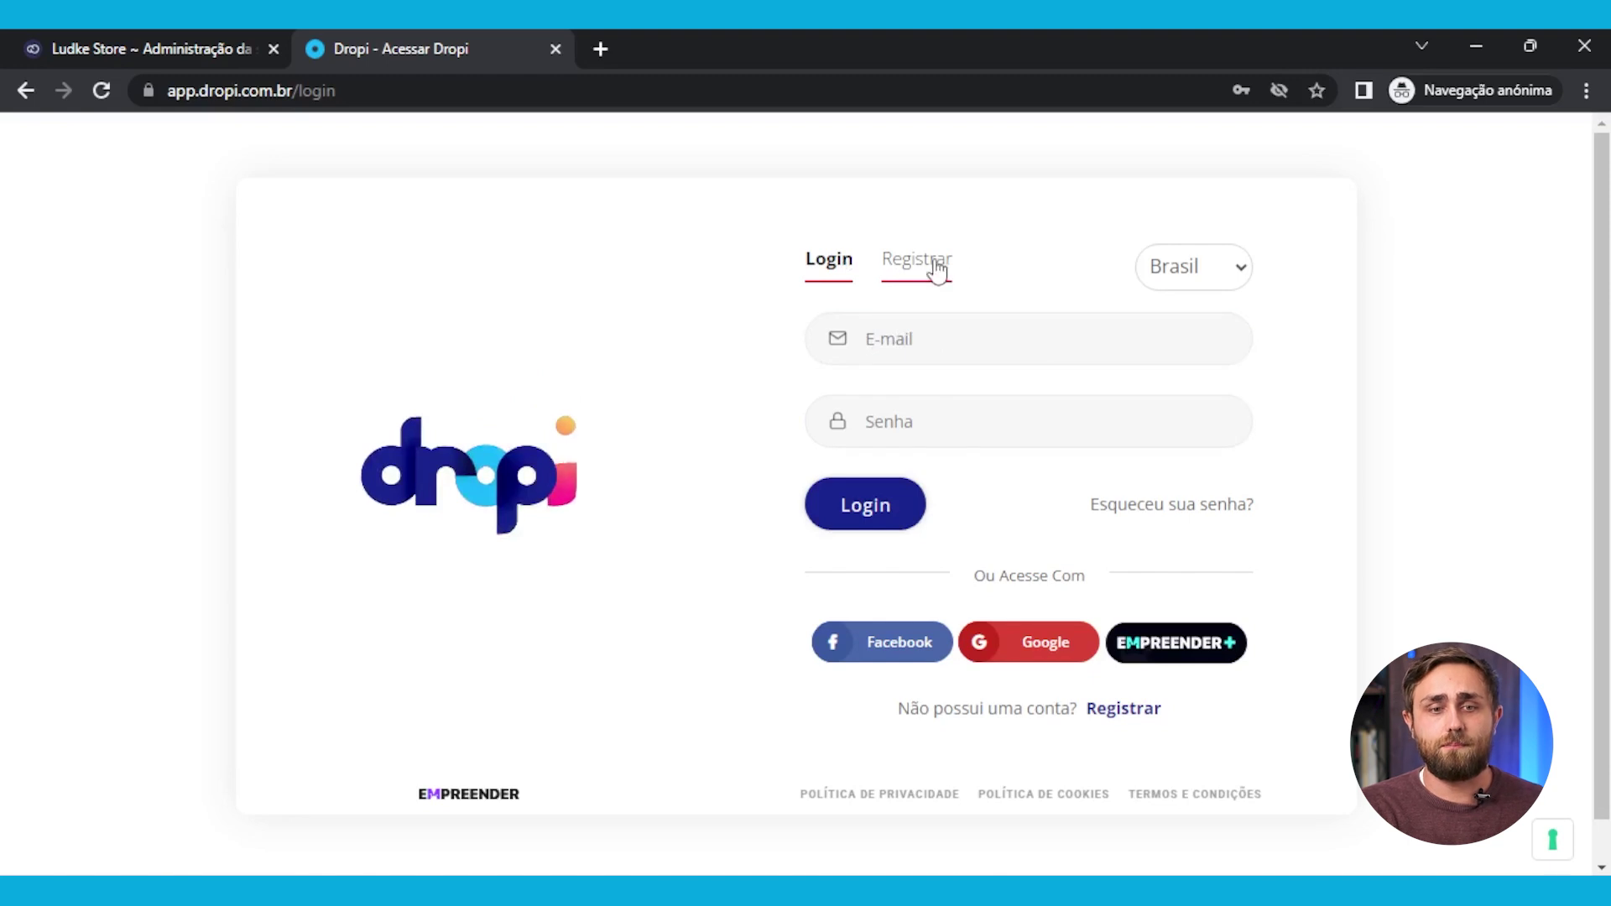
click(938, 269)
Enter the account name and paste the e-mail, replacing a wrongly entered value
click(946, 328)
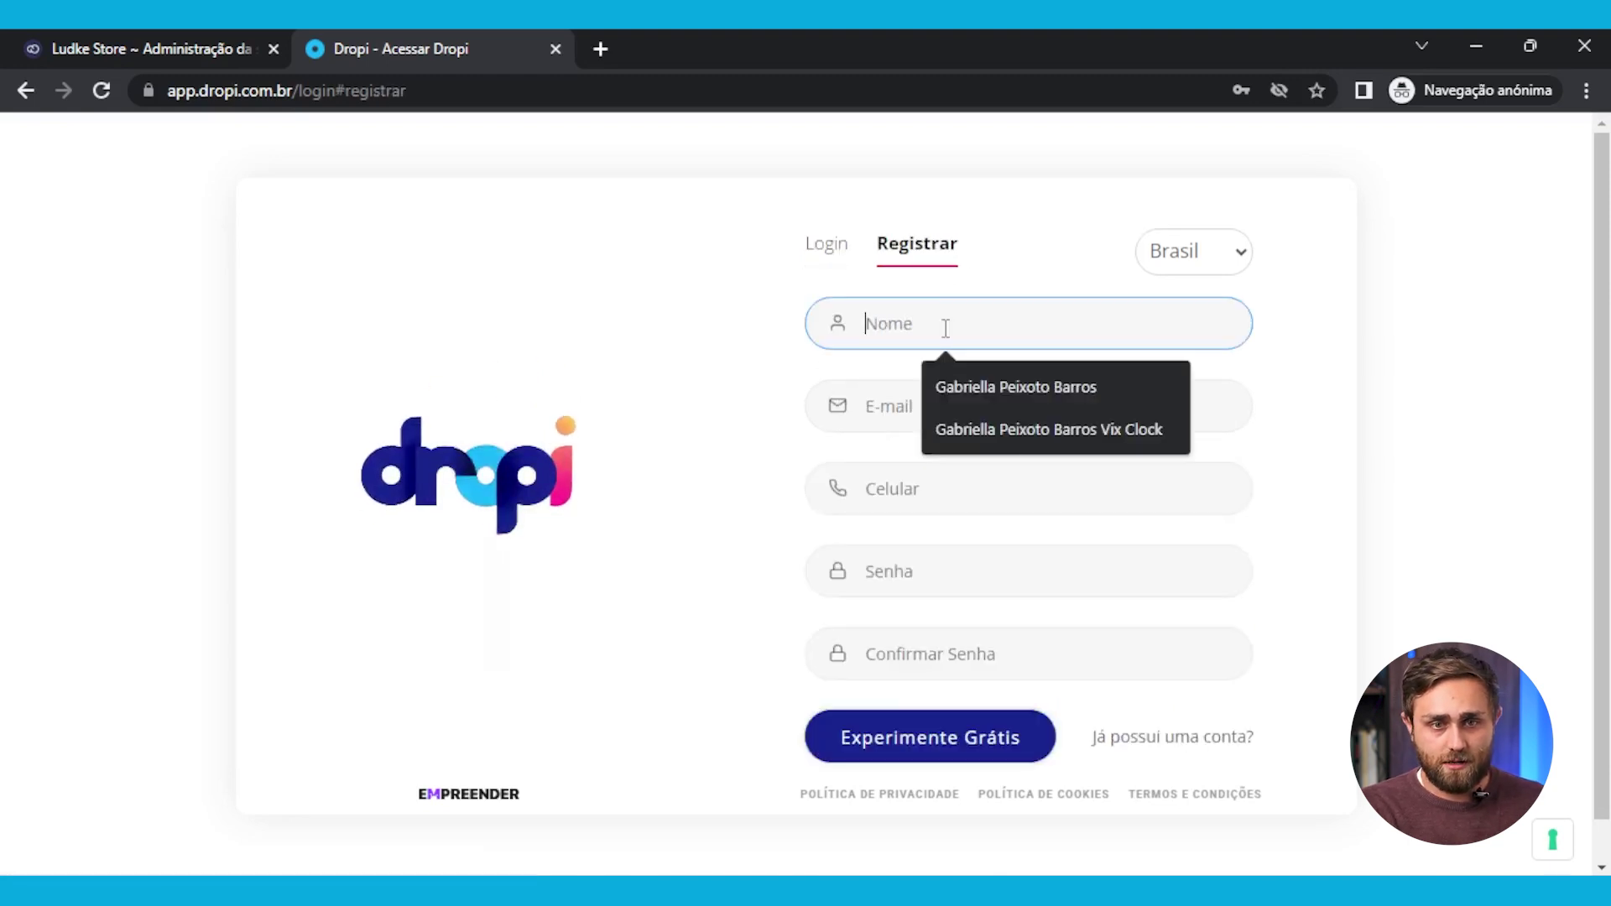
text(Fabio)
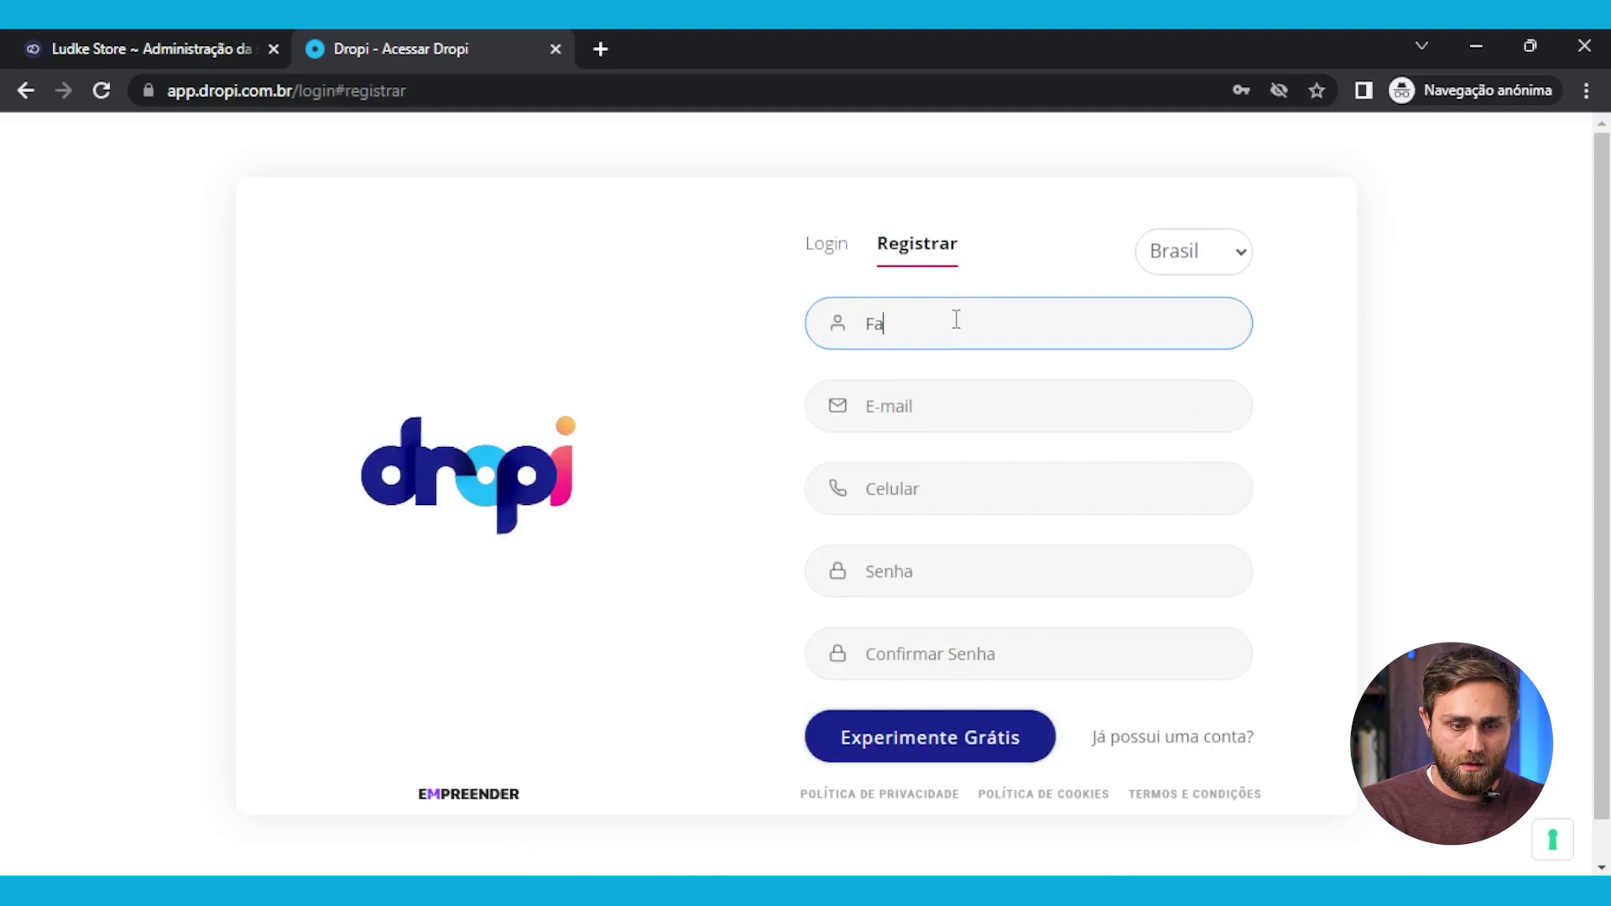
click(1006, 411)
key(ctrl+a)
key(BackSpace)
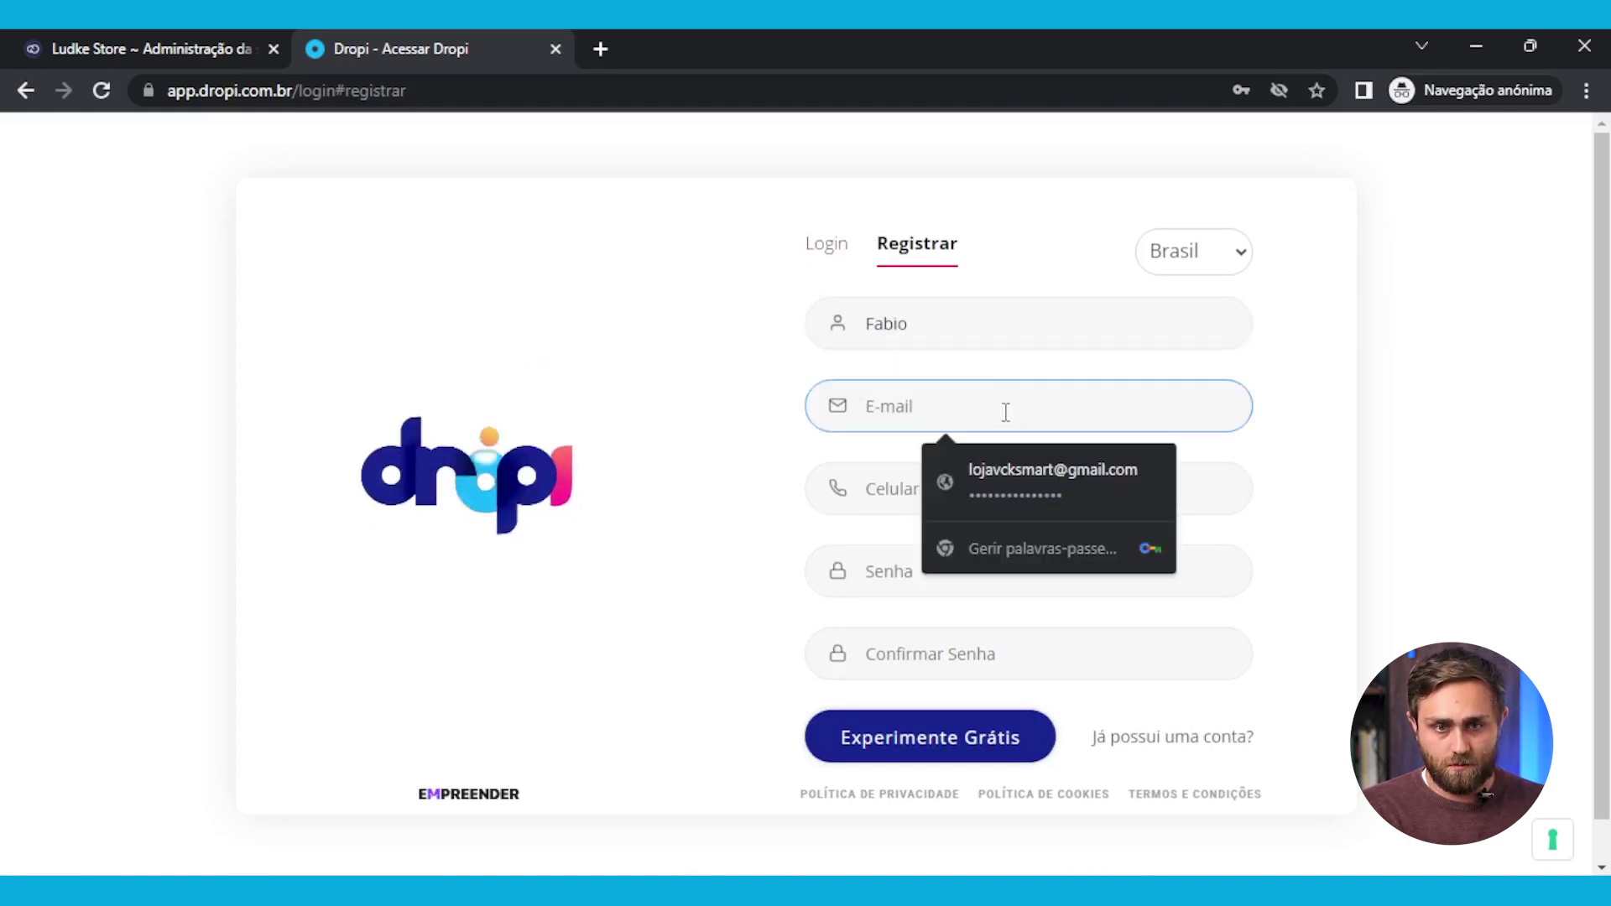
key(super+v)
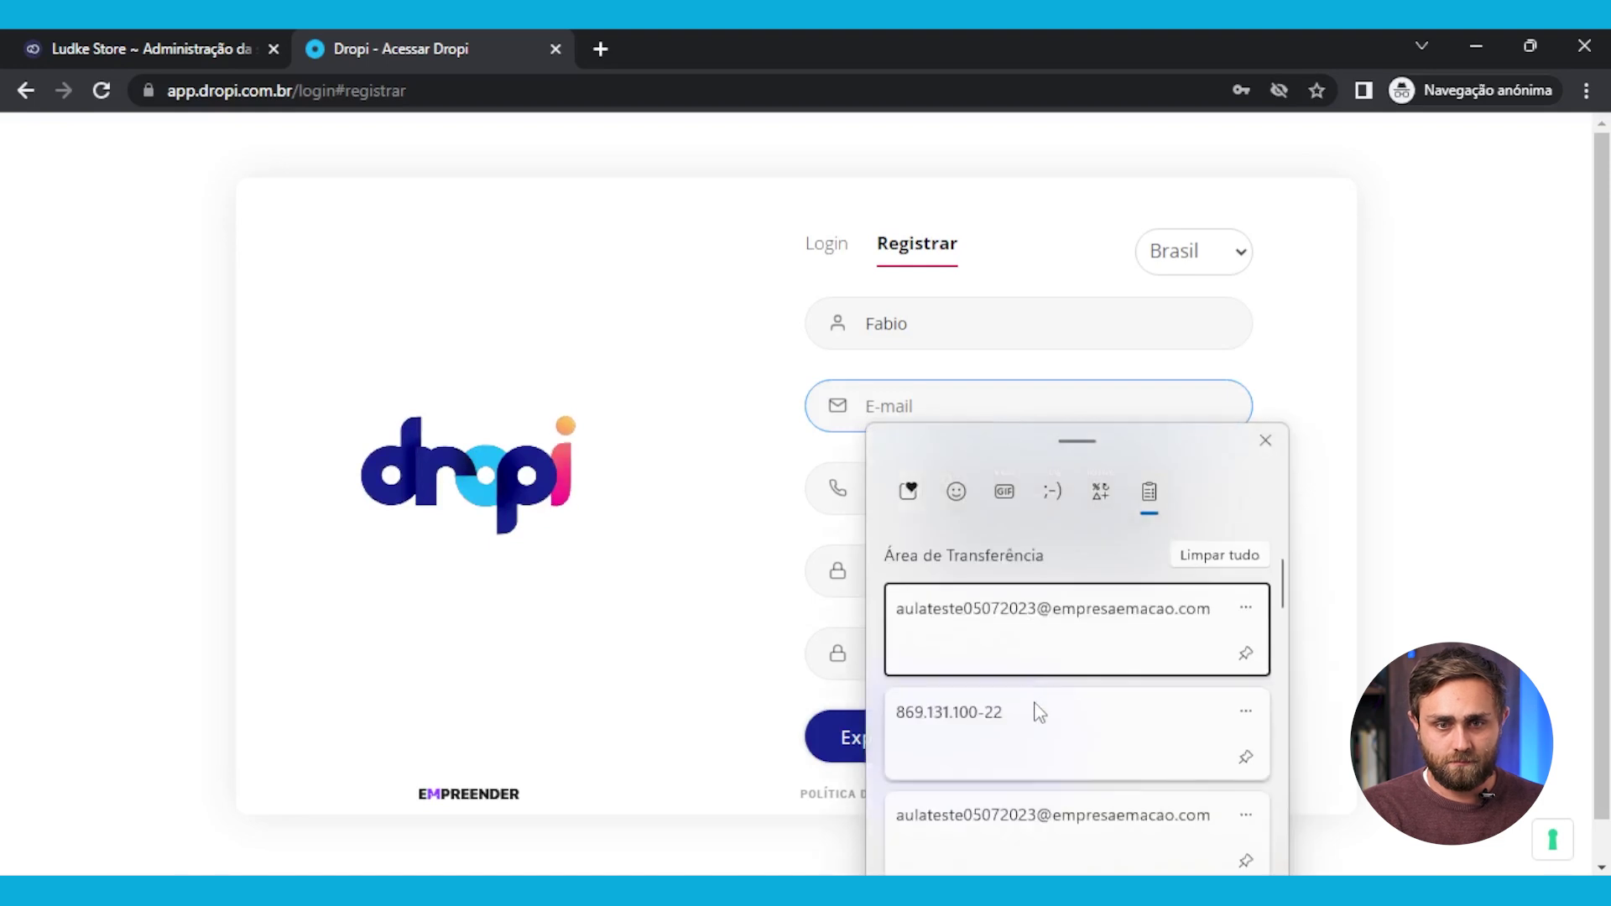
click(1040, 646)
Fill in the suggested phone number, then the password and its confirmation
click(1149, 493)
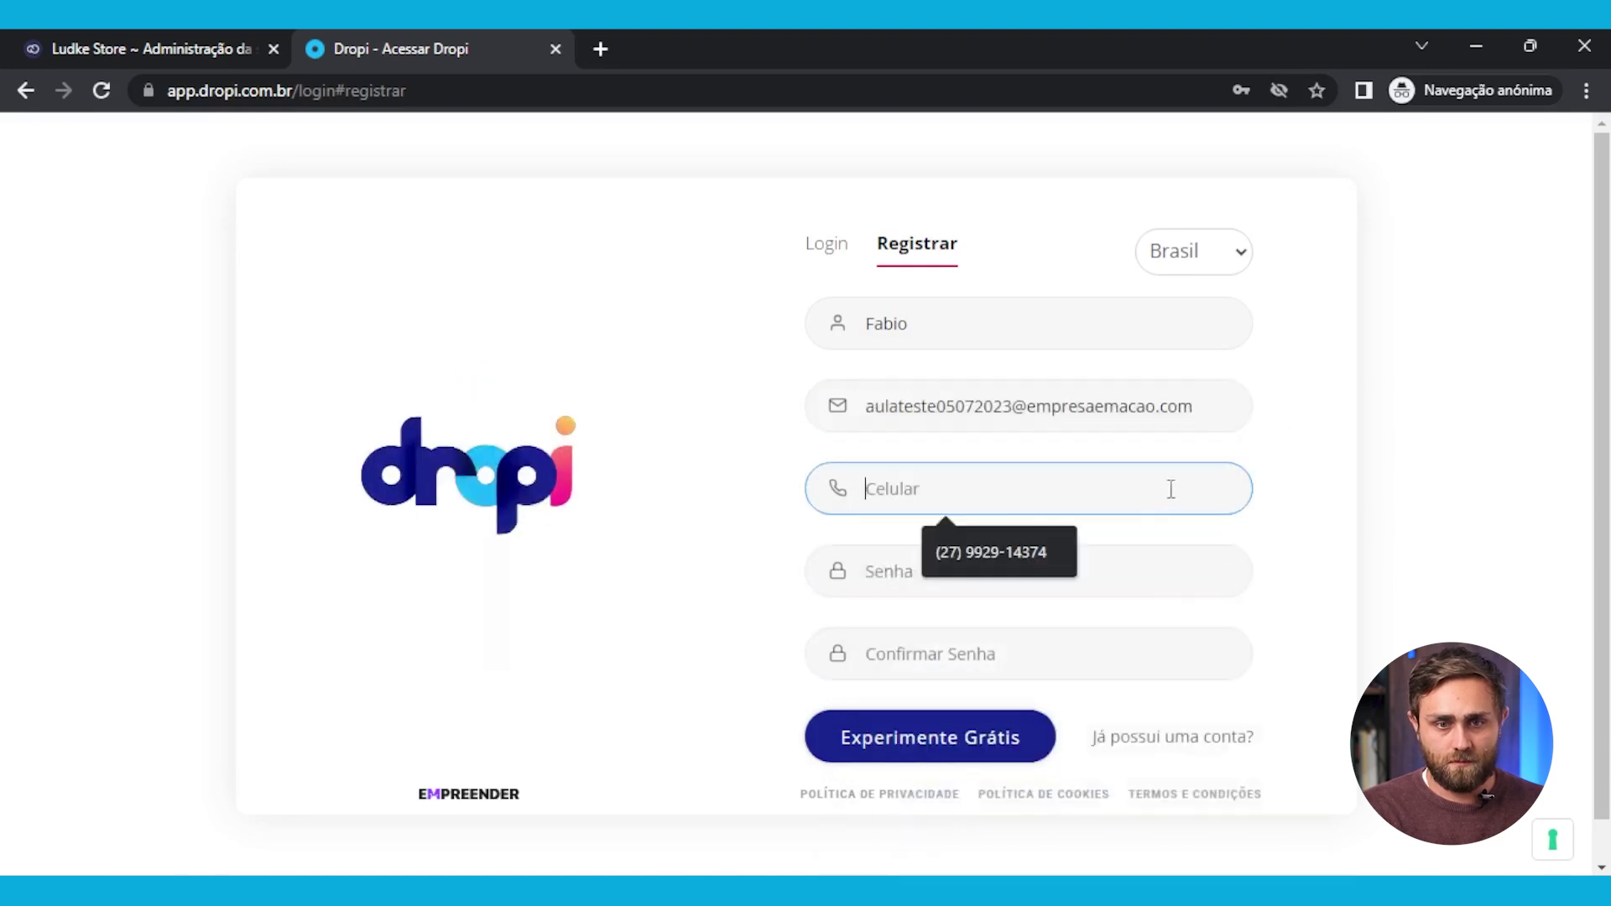
click(1024, 555)
click(982, 574)
click(1376, 579)
click(999, 563)
text(••••••)
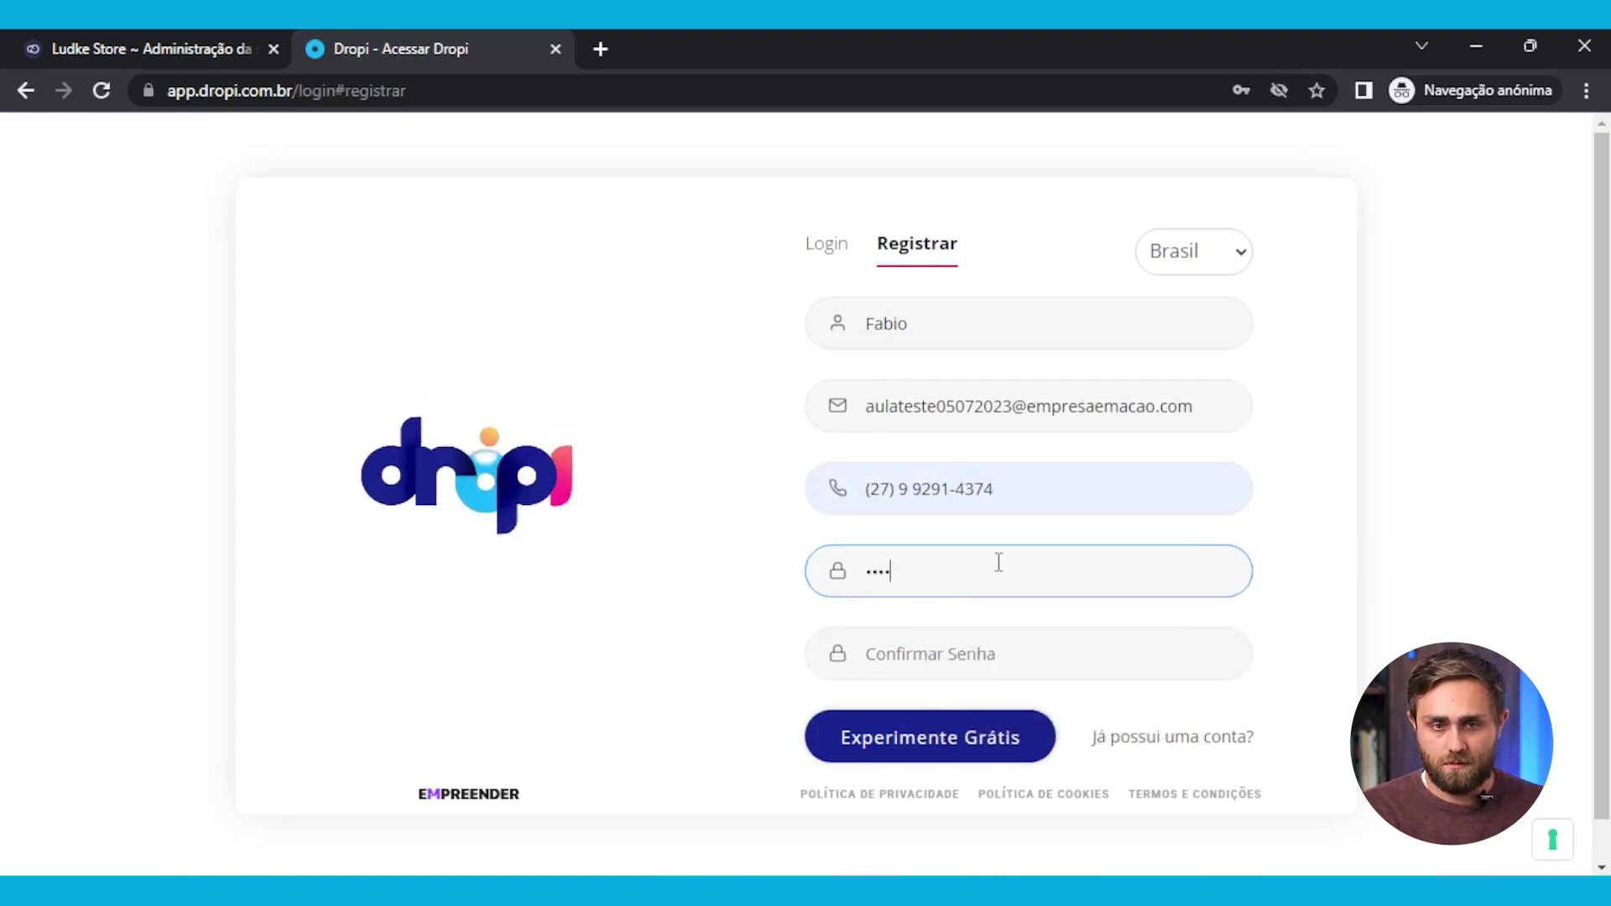
click(1063, 657)
text(••••••)
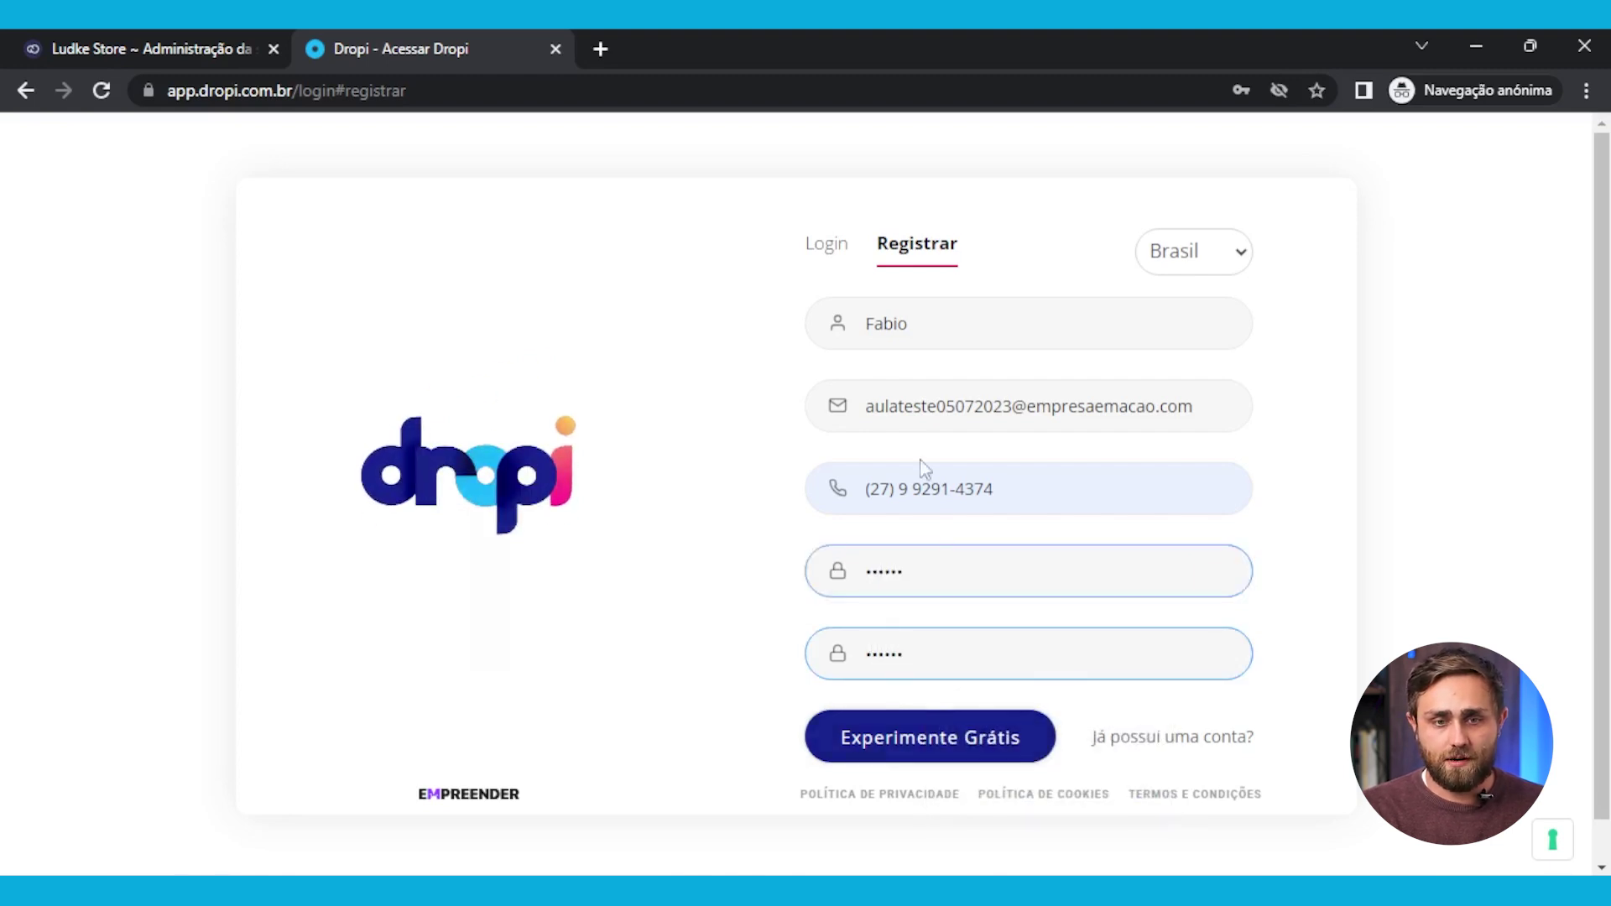
Submit, lengthen the too-short password to at least 8 characters, and submit again
click(929, 738)
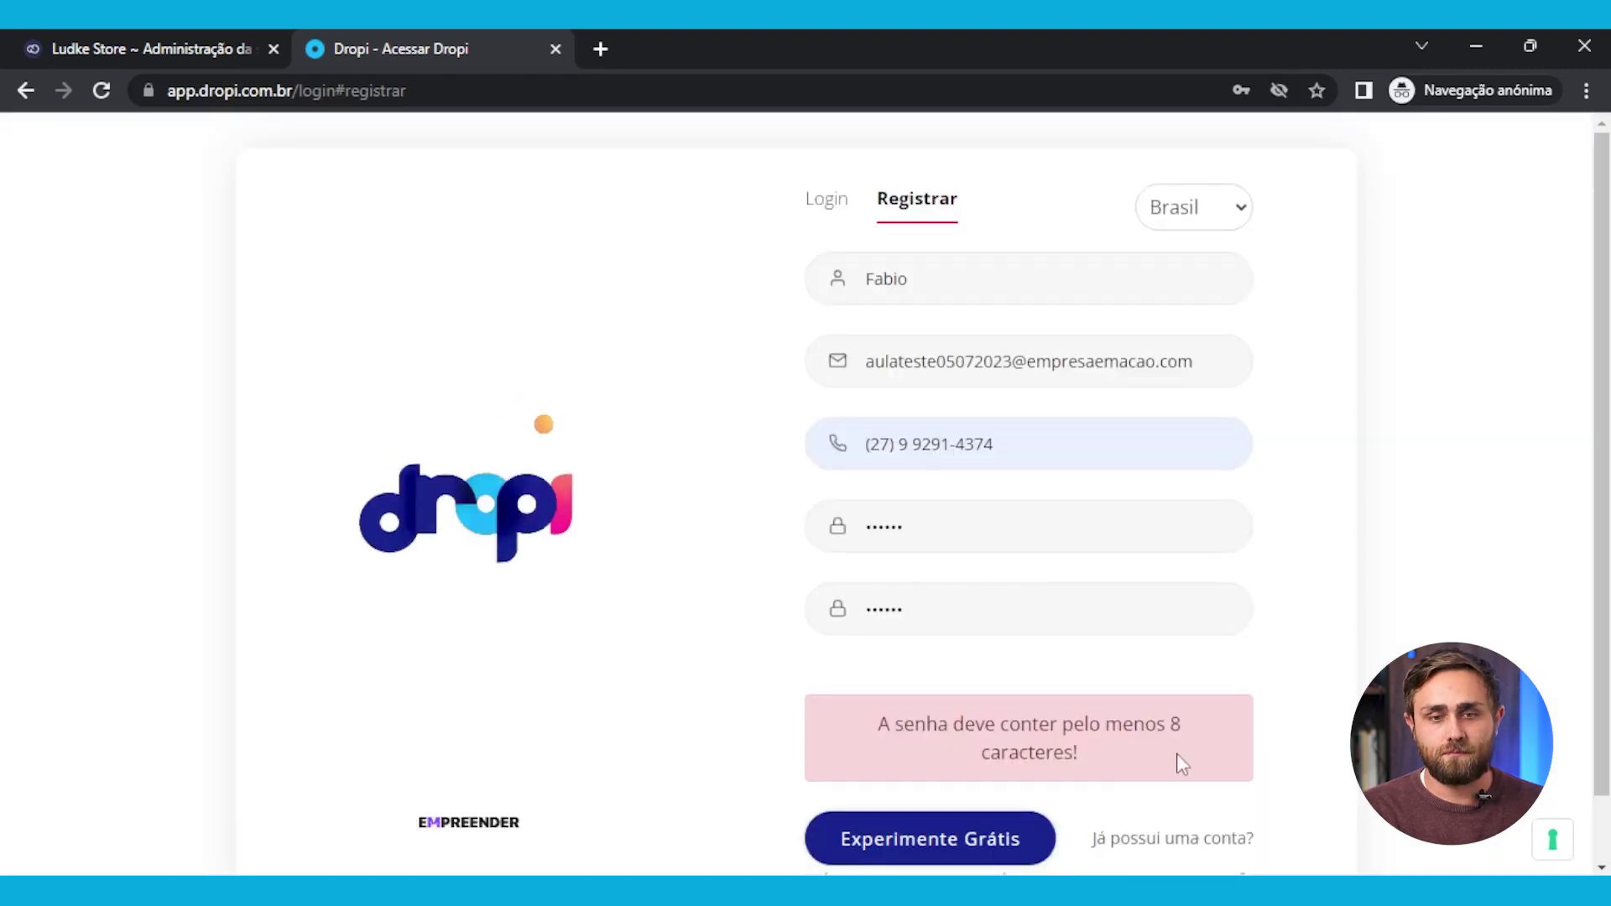
click(944, 528)
key(ctrl+a)
text(•)
click(864, 835)
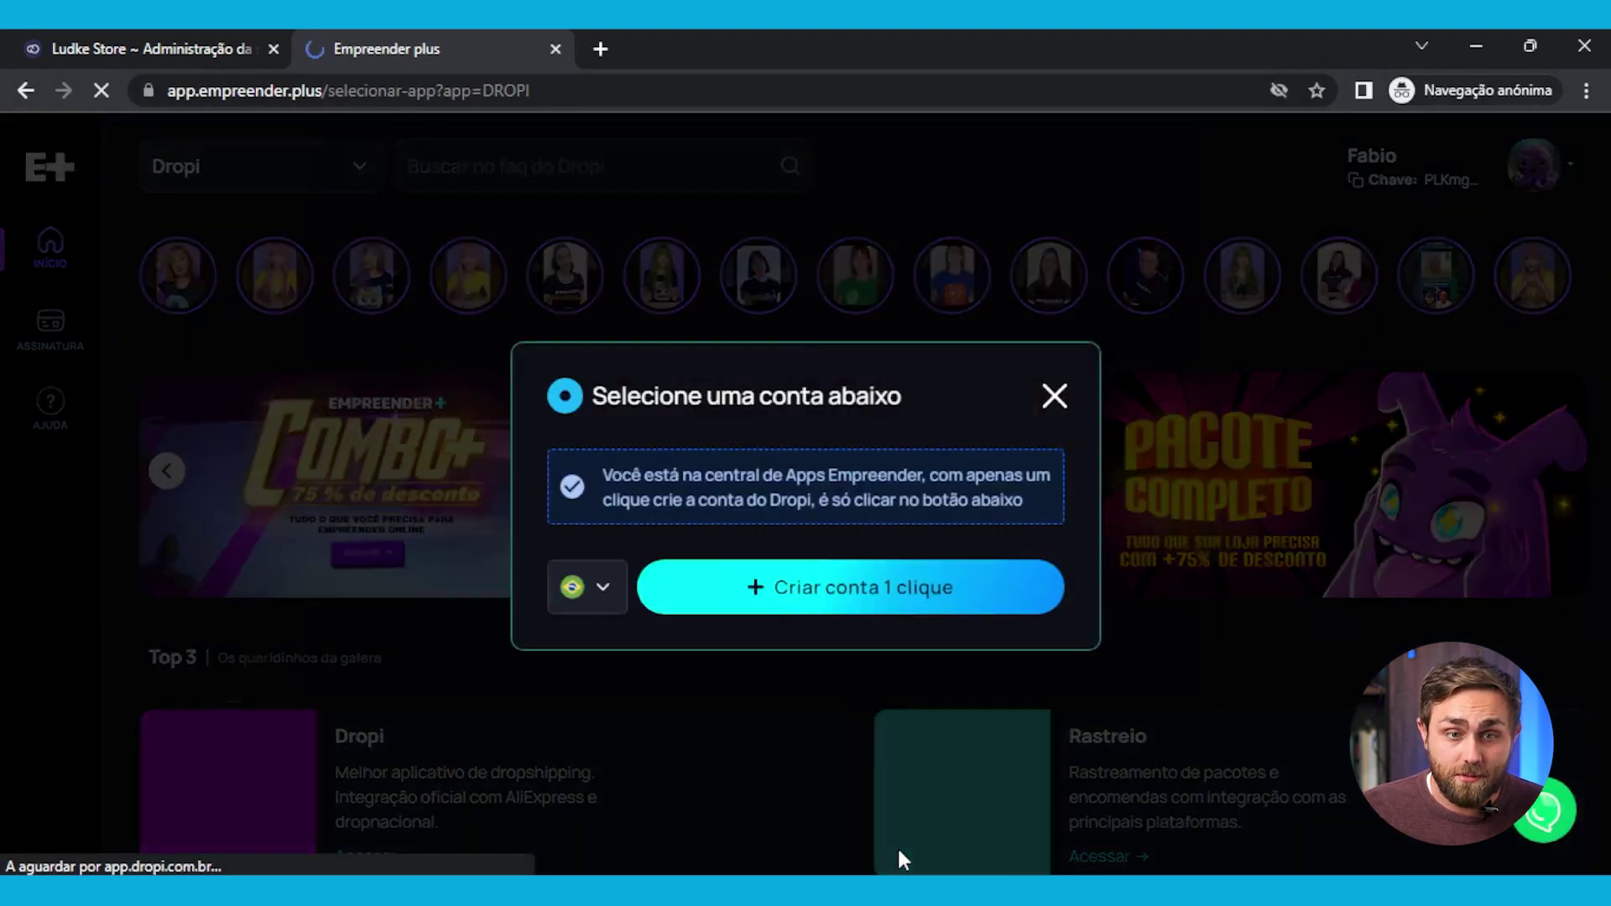
Create the Dropi account via 'Criar conta 1 clique' and enter it with Entrar
click(684, 587)
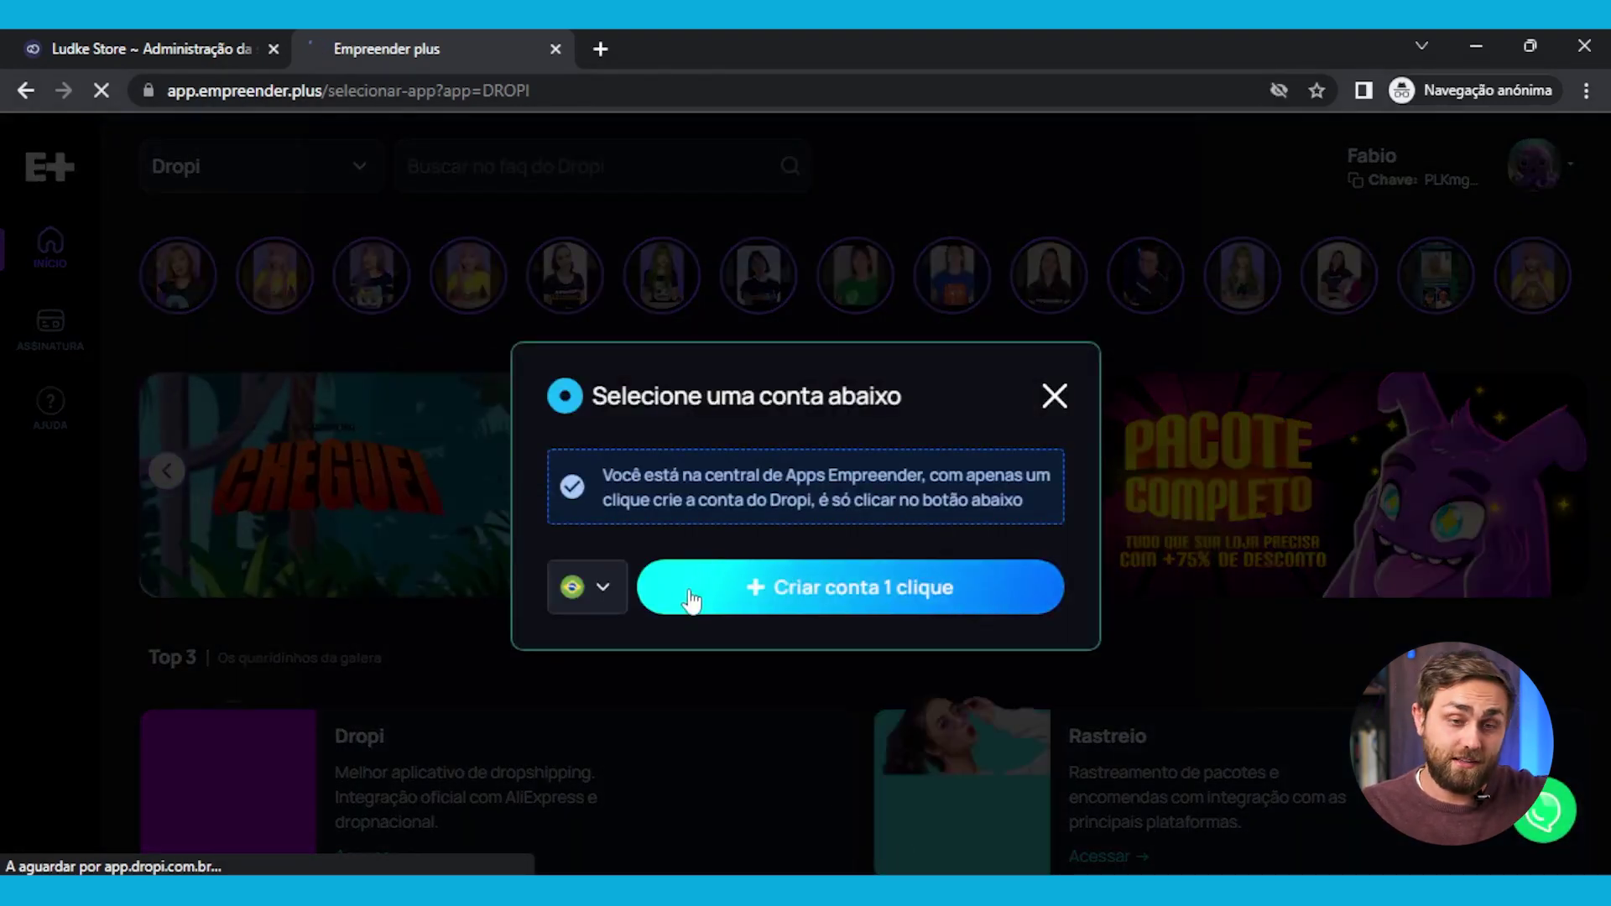
click(796, 574)
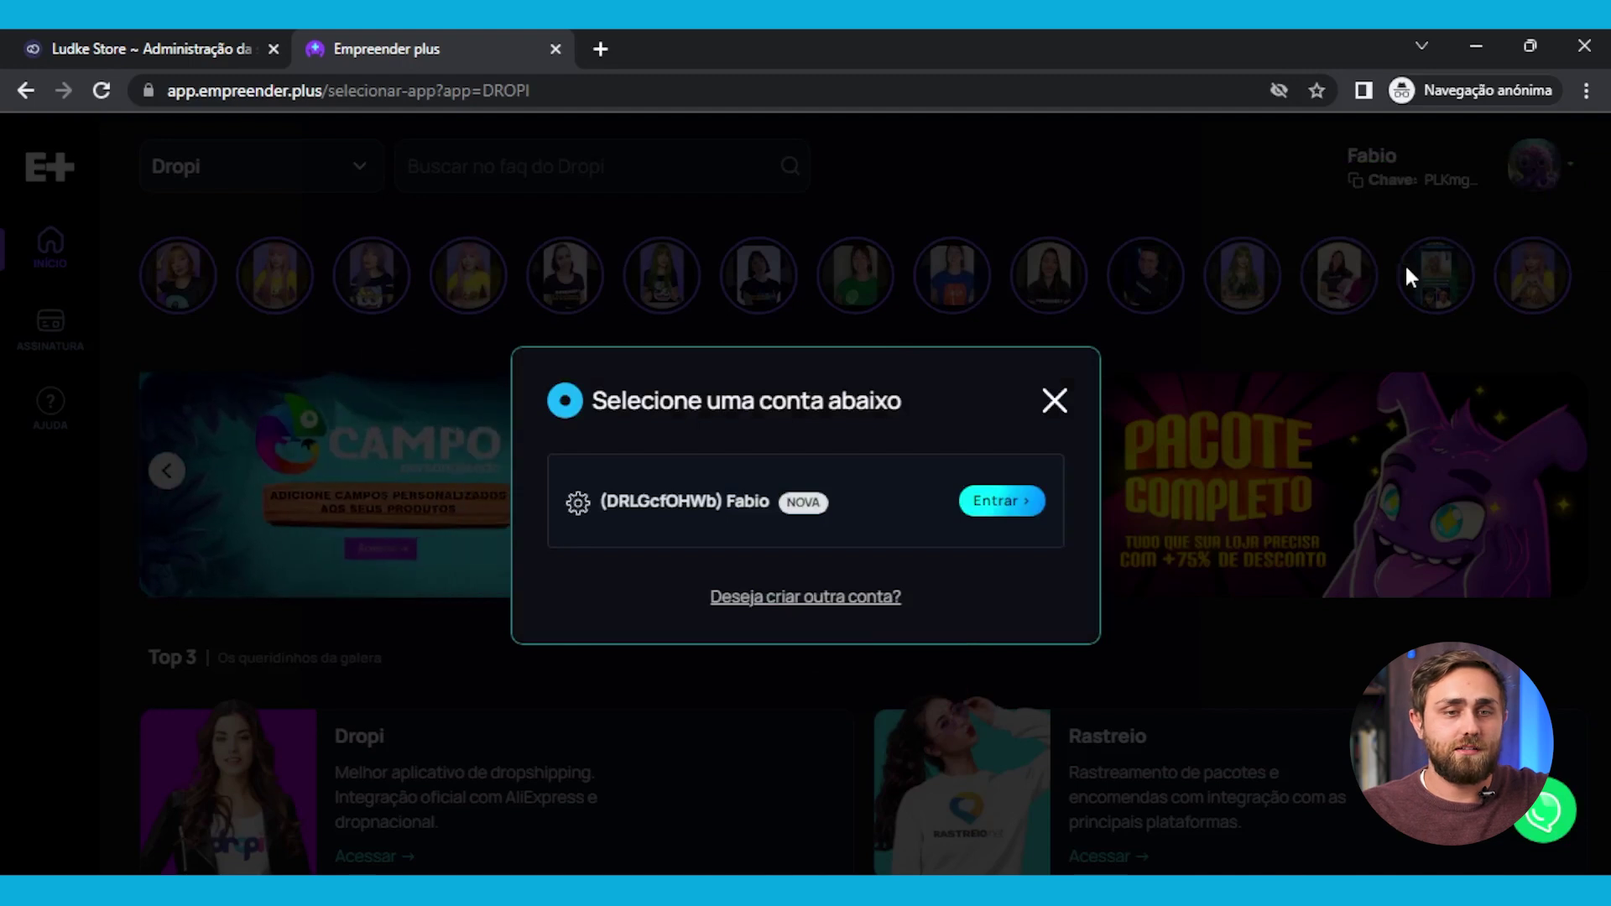
click(1011, 499)
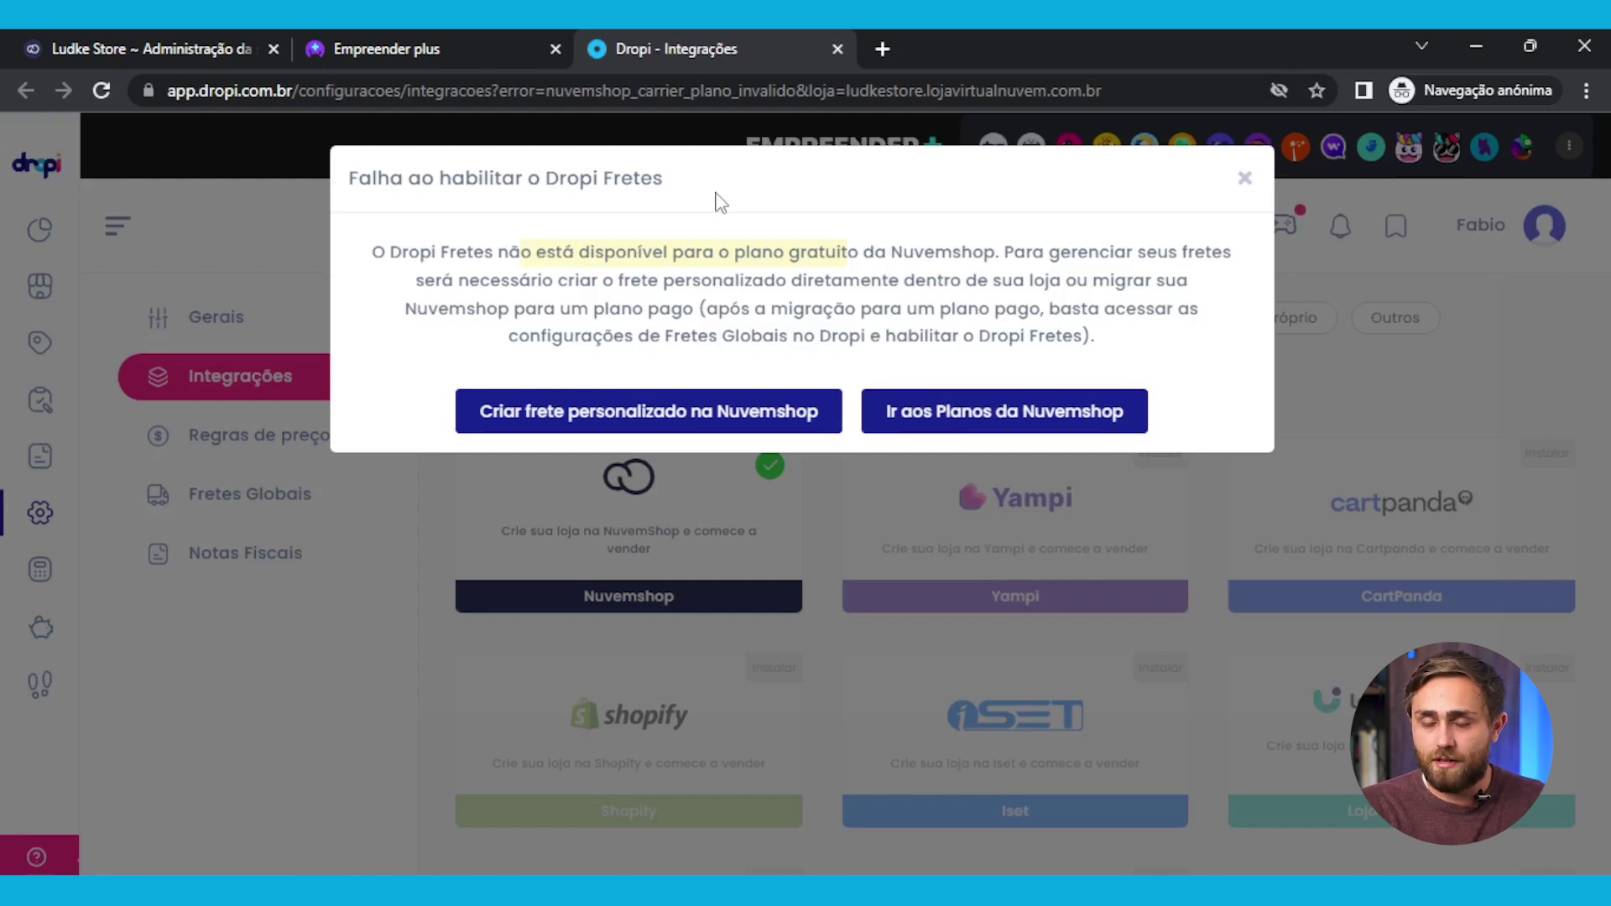
Check the store's shipping settings under Configurações, then open Planos from Minha conta
click(154, 37)
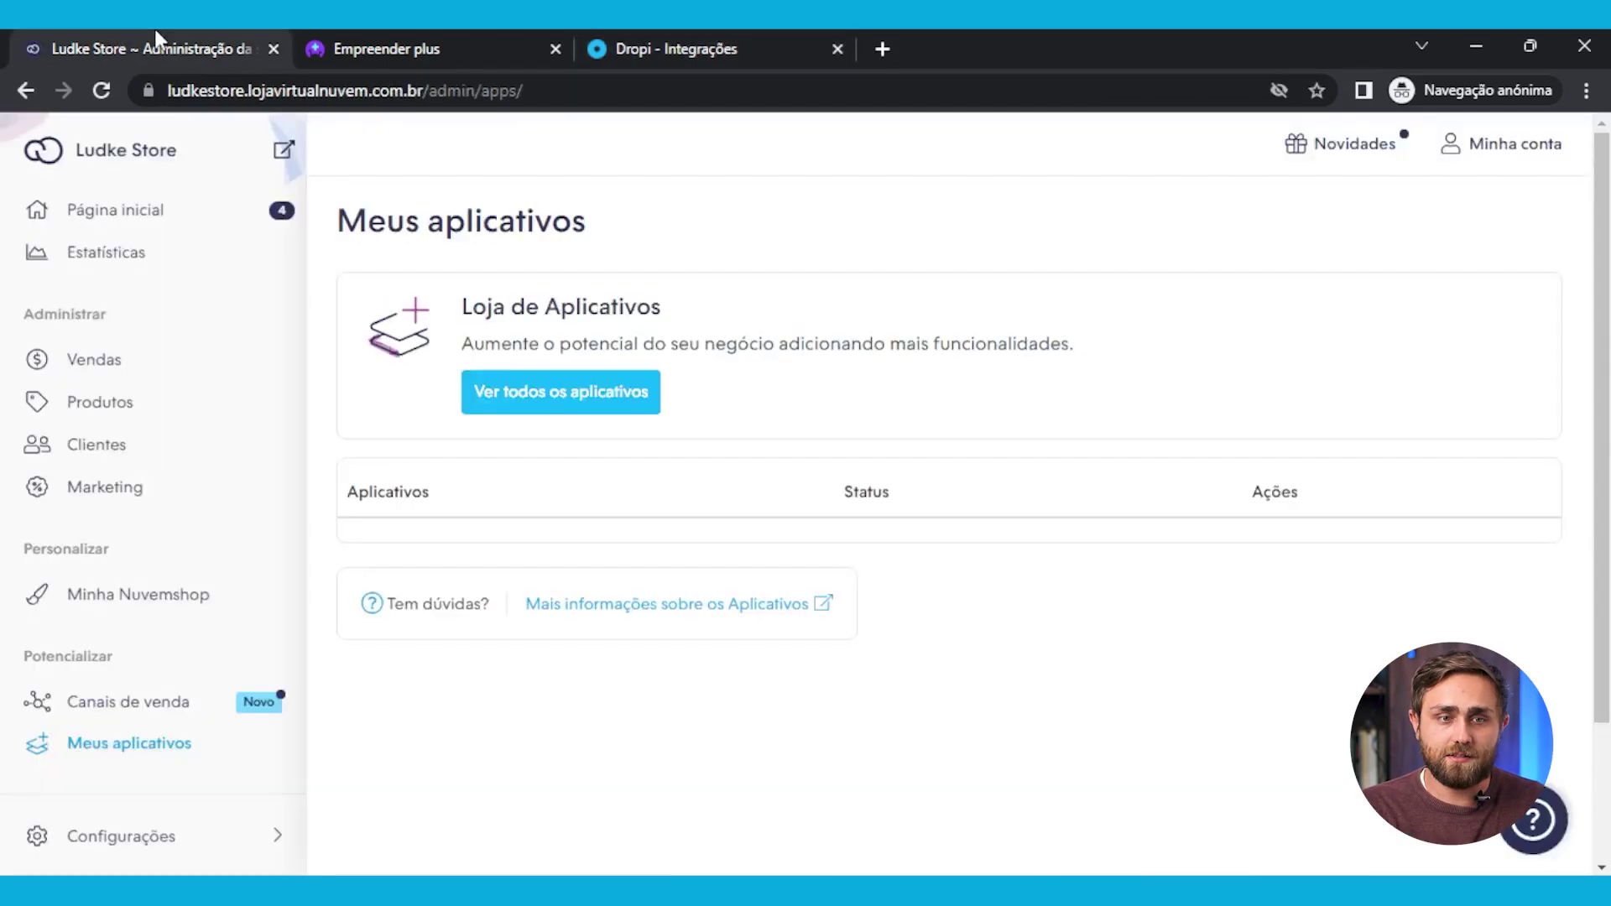
scroll(101, 737, down, 1)
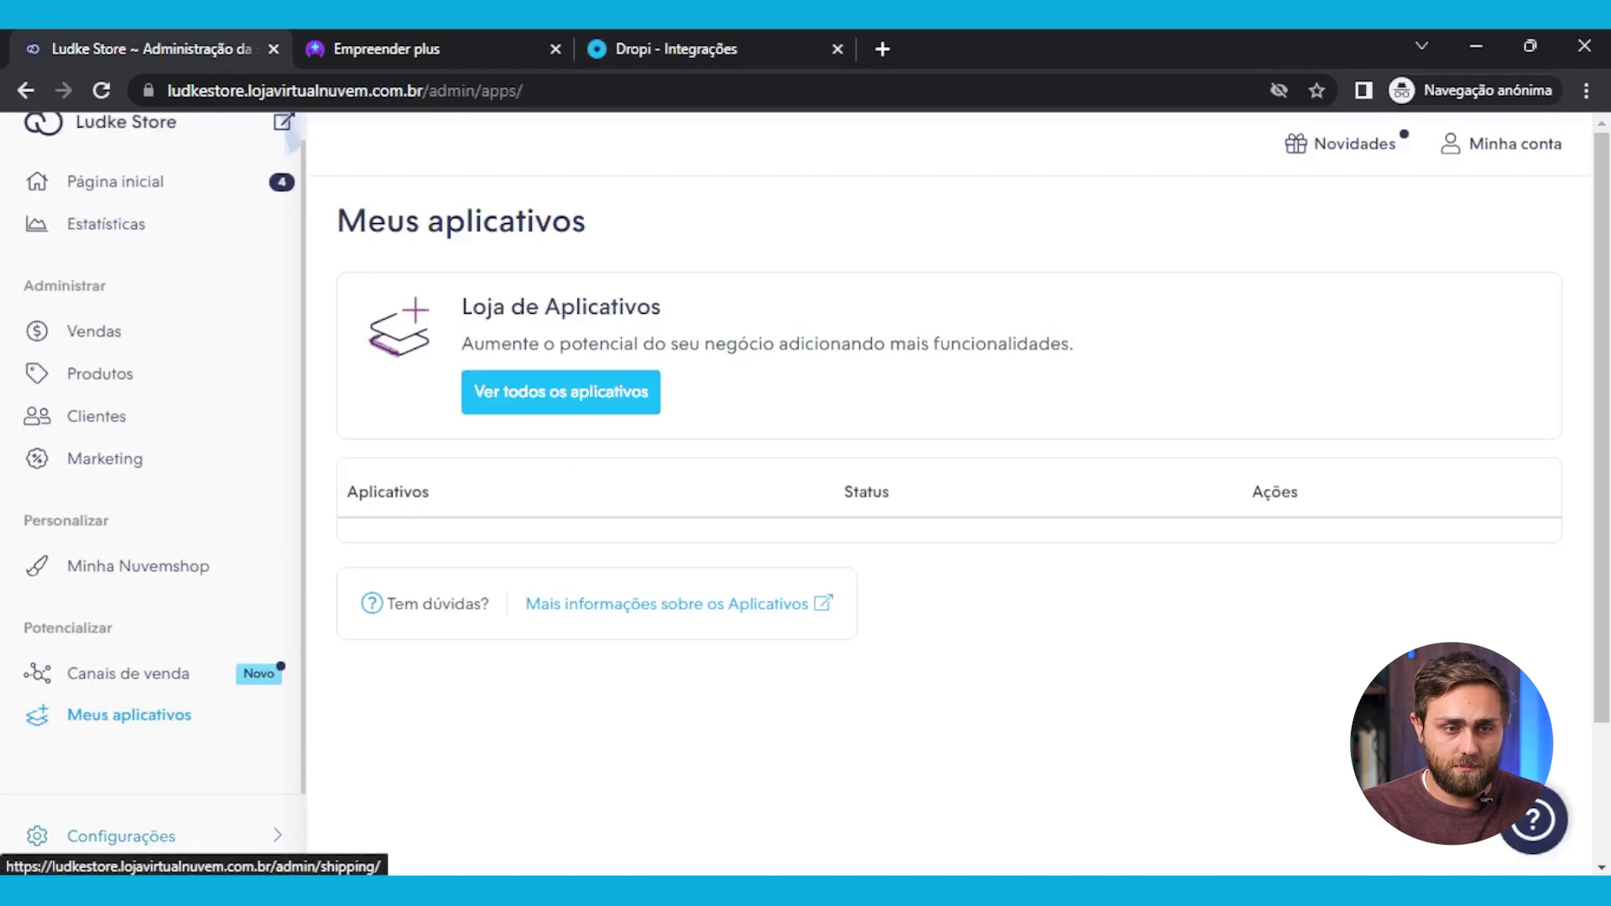
click(186, 848)
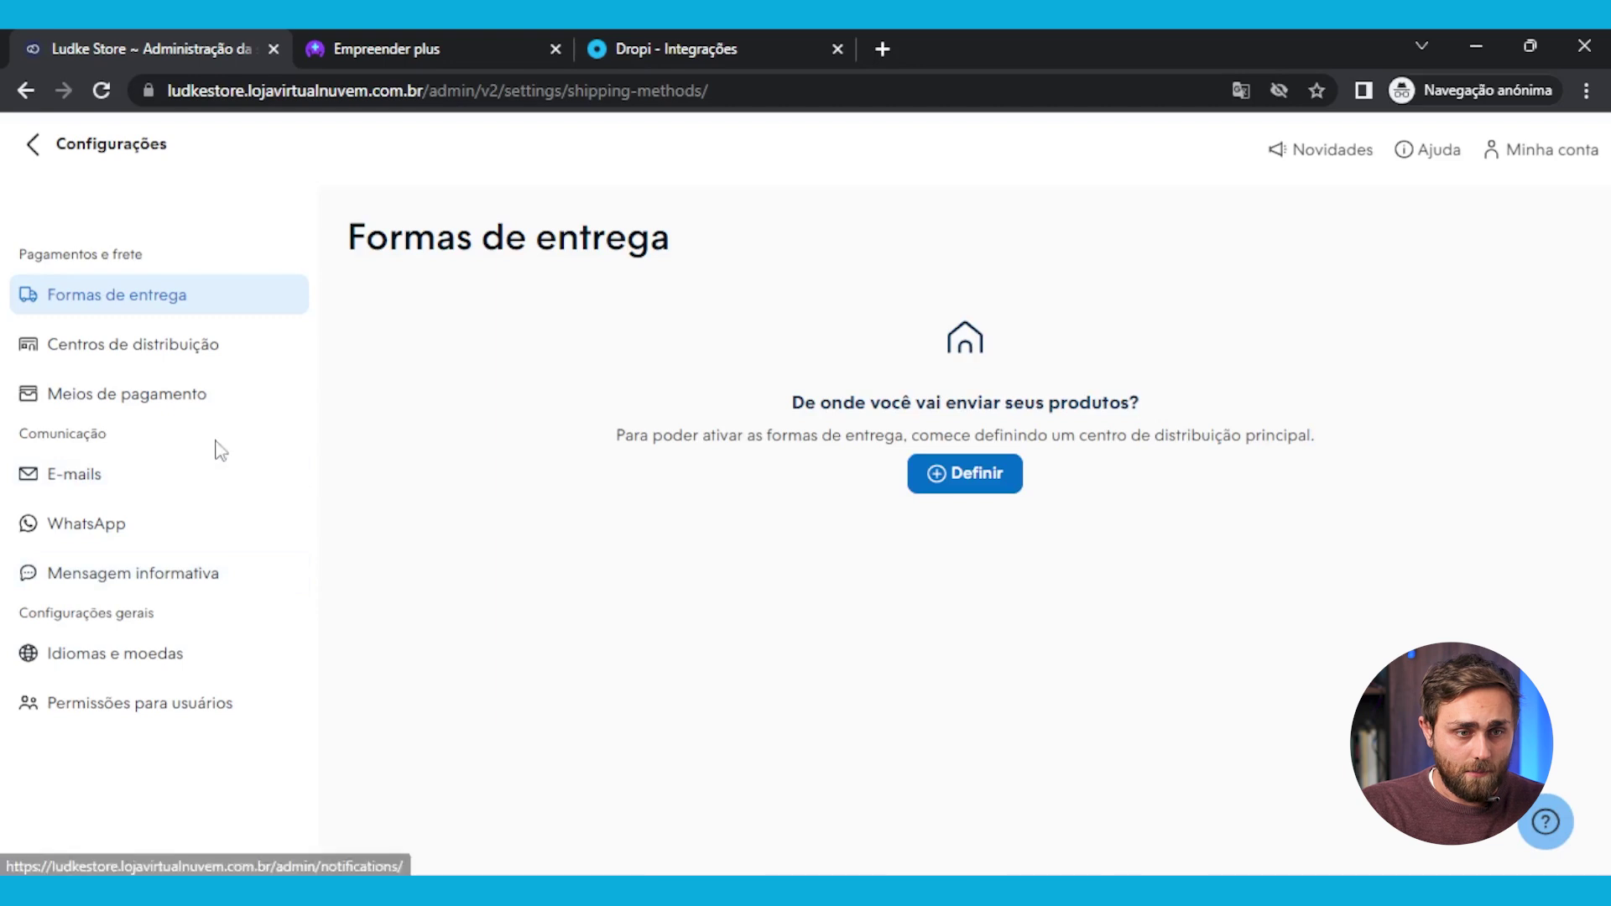
click(42, 149)
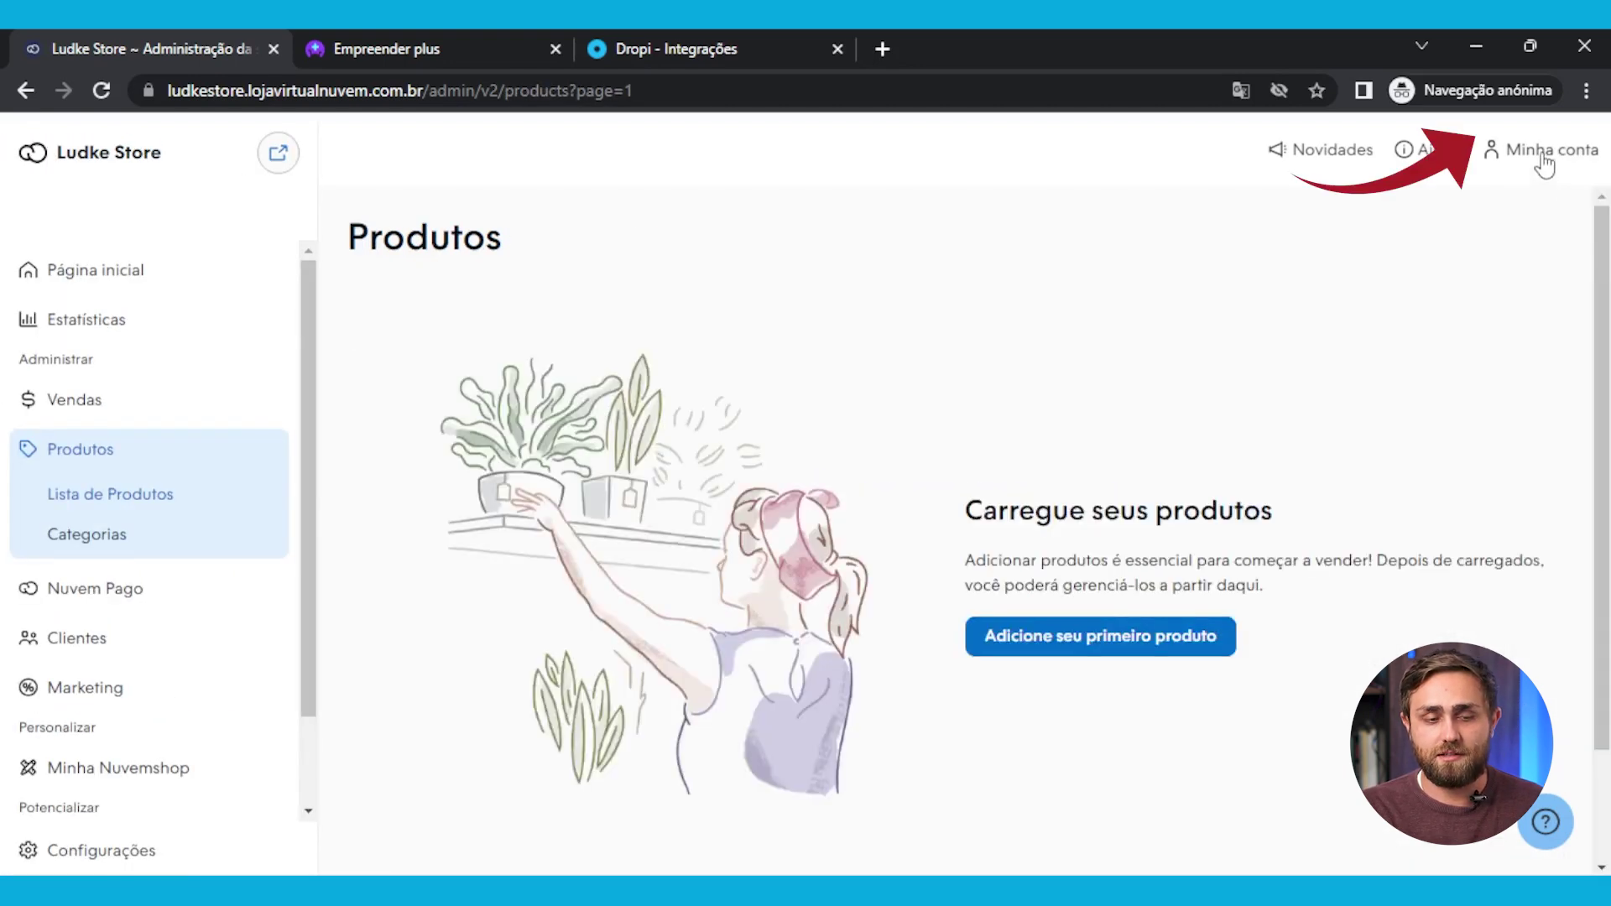
click(1554, 157)
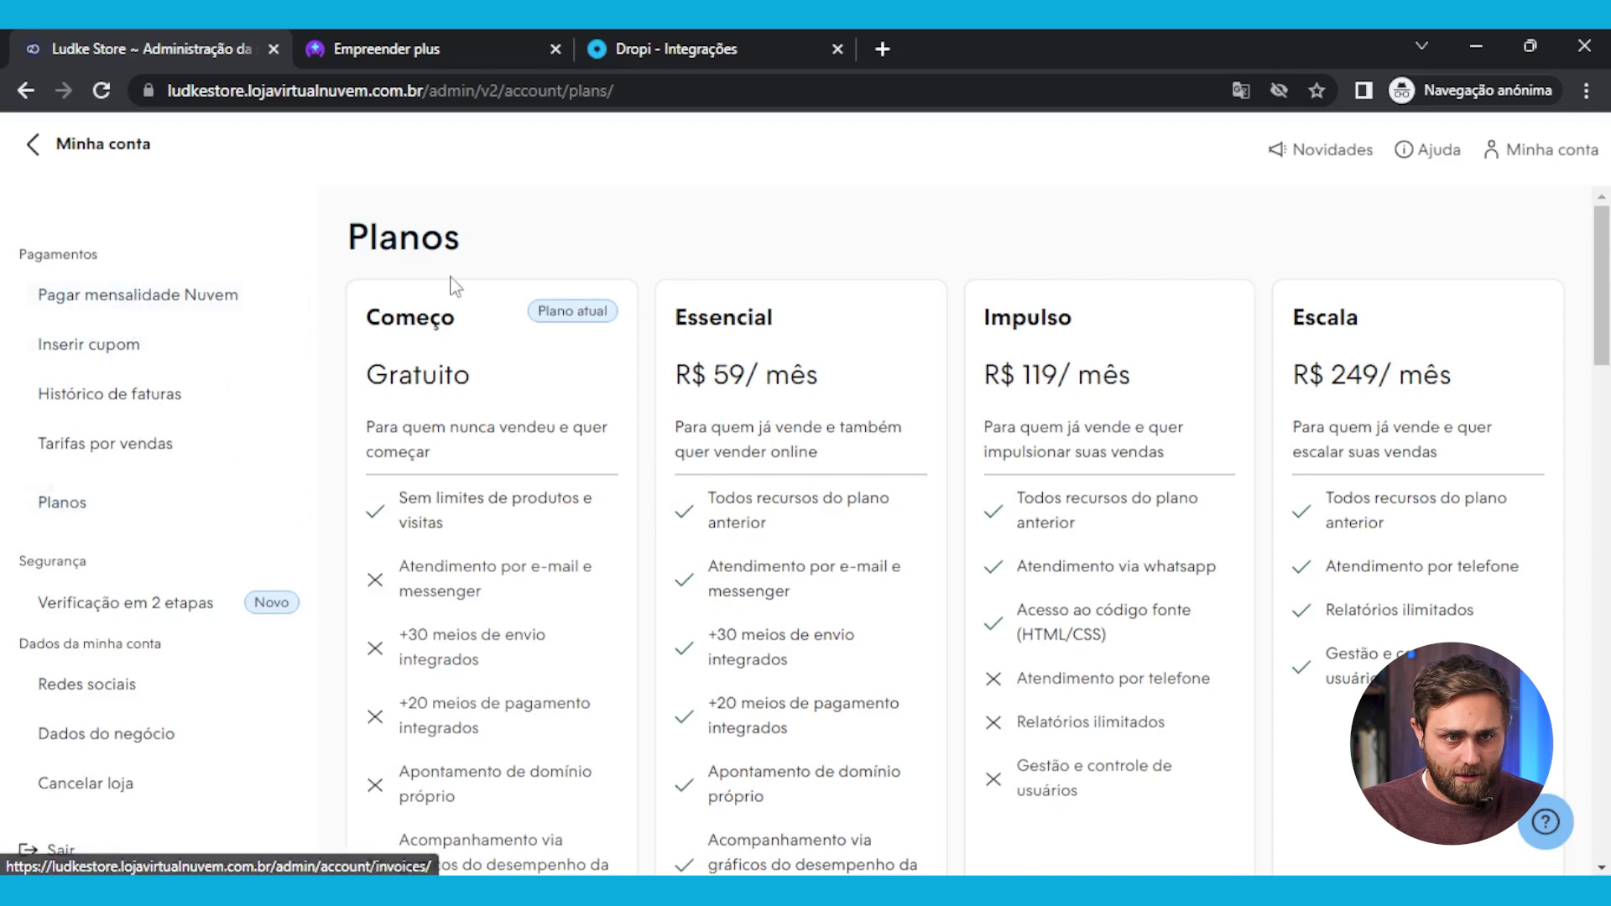
Review the Planos page, highlighting the Essencial, Impulso and Escala plans
drag(369, 240, 497, 256)
scroll(619, 335, down, 1)
scroll(780, 419, up, 1)
drag(674, 328, 874, 334)
drag(994, 322, 1409, 338)
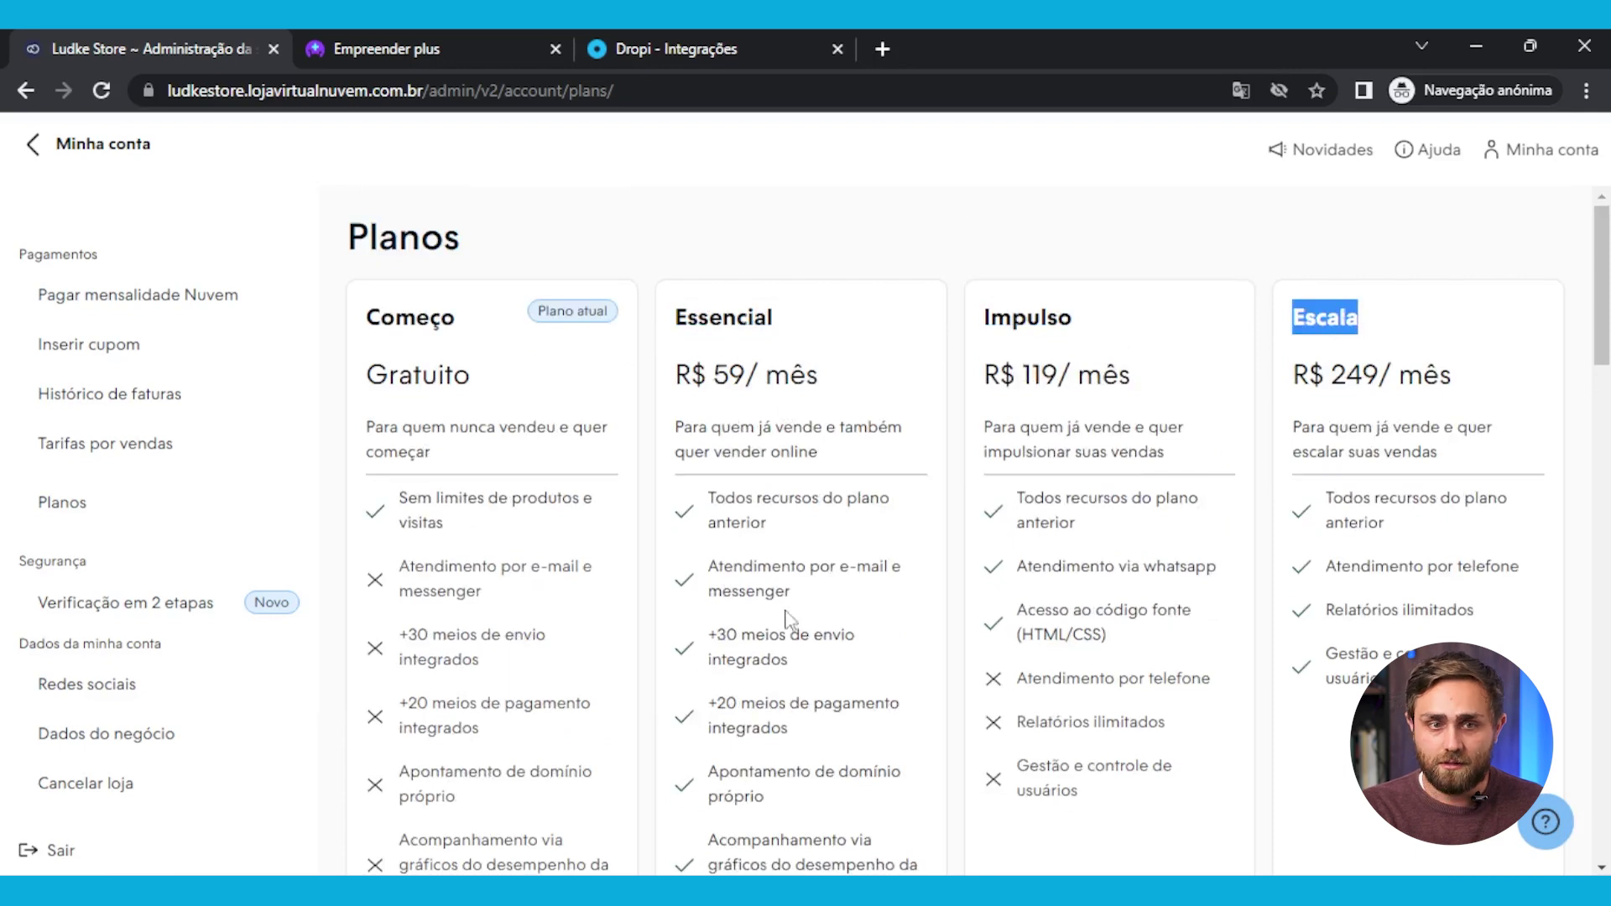
scroll(946, 535, down, 8)
scroll(769, 604, up, 3)
scroll(769, 619, up, 5)
scroll(822, 592, down, 4)
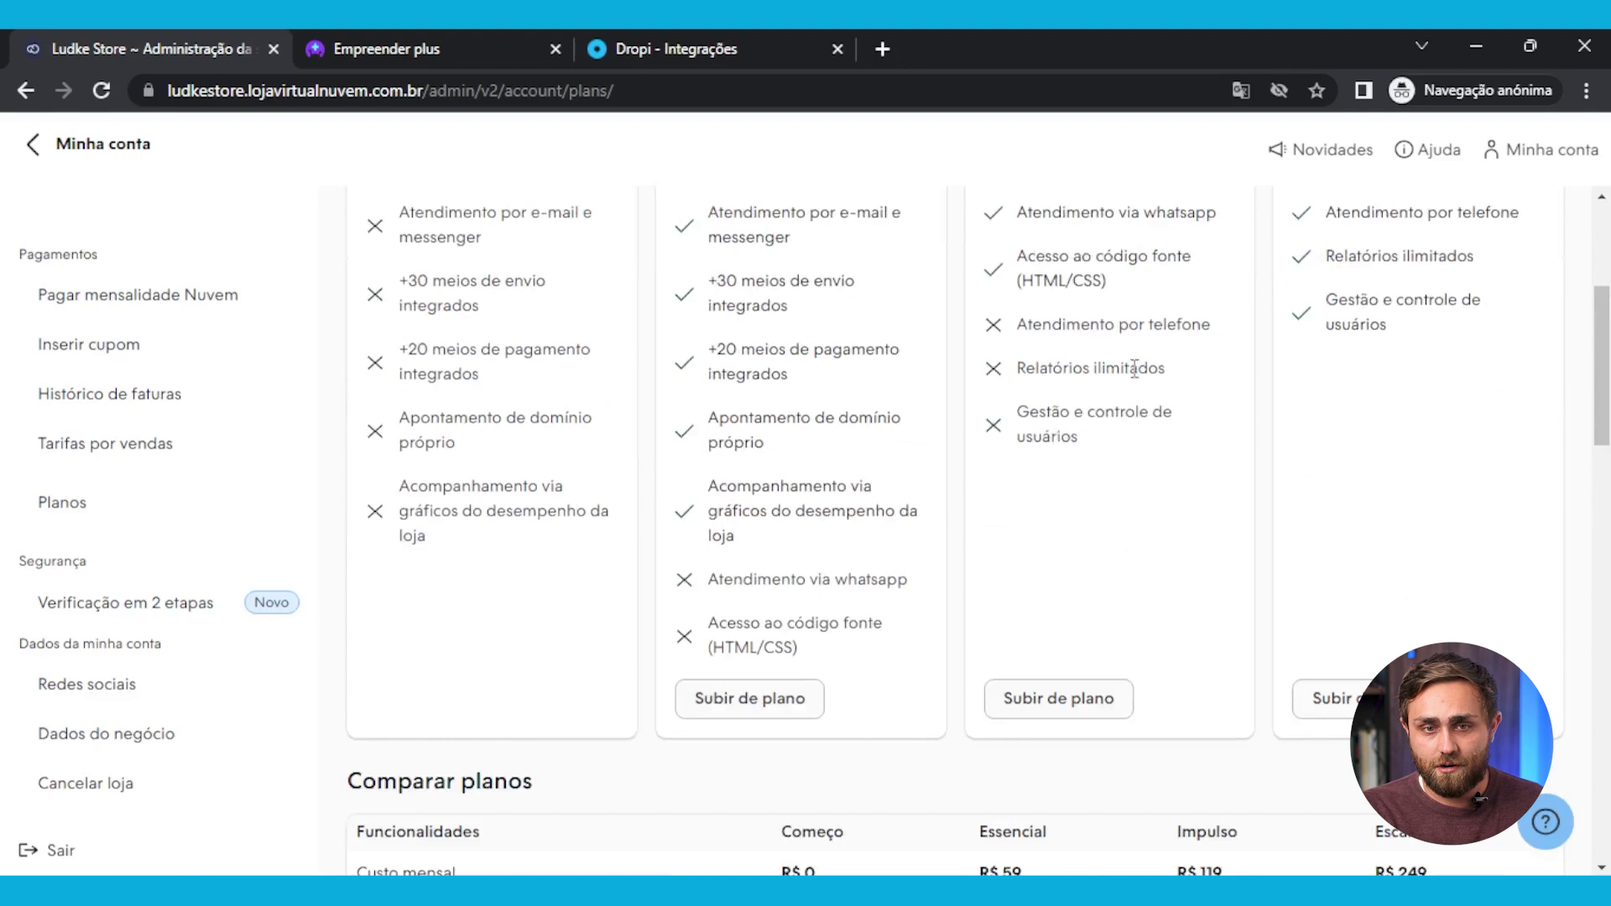
scroll(783, 719, up, 4)
scroll(781, 587, down, 5)
Upgrade to the Essencial plan at R$ 59/mês and confirm the change
click(748, 583)
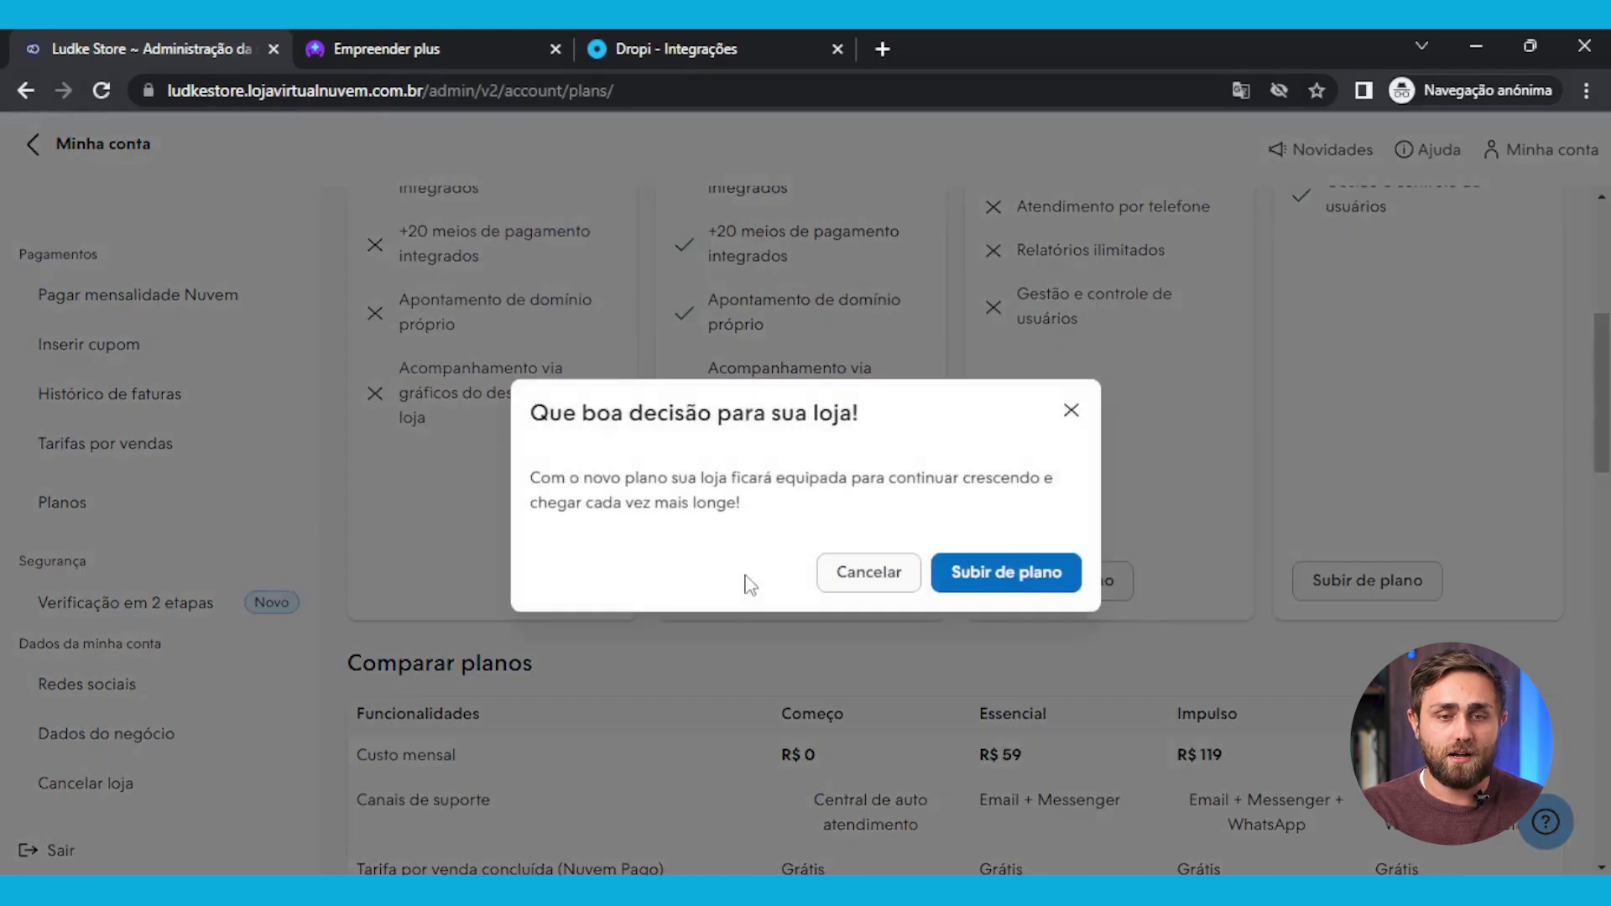
click(1036, 572)
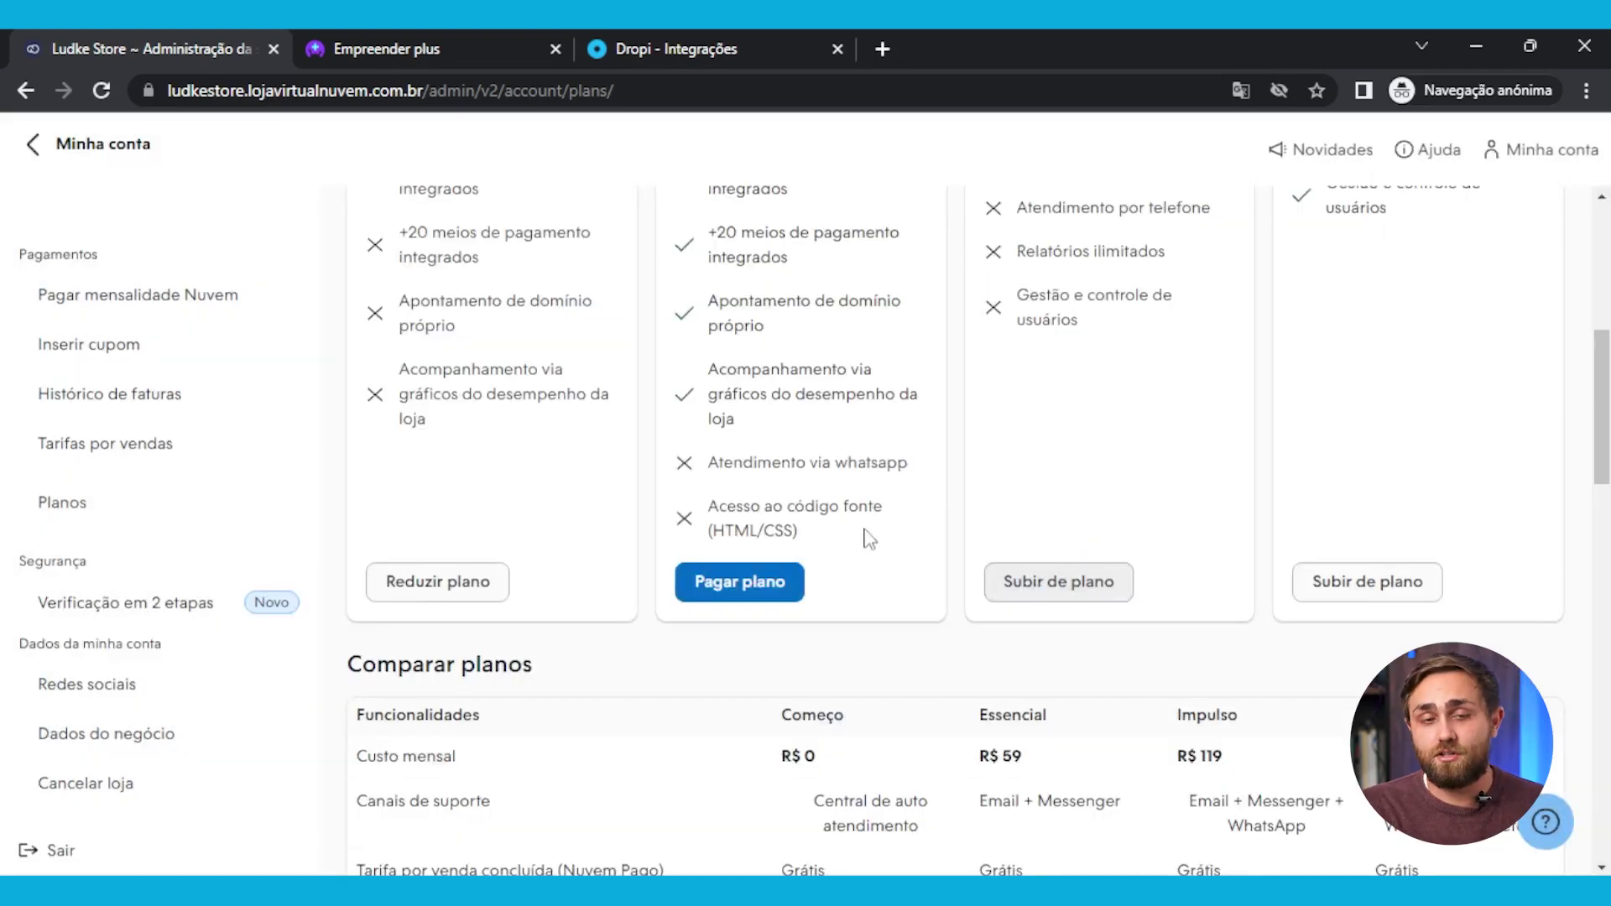
click(36, 151)
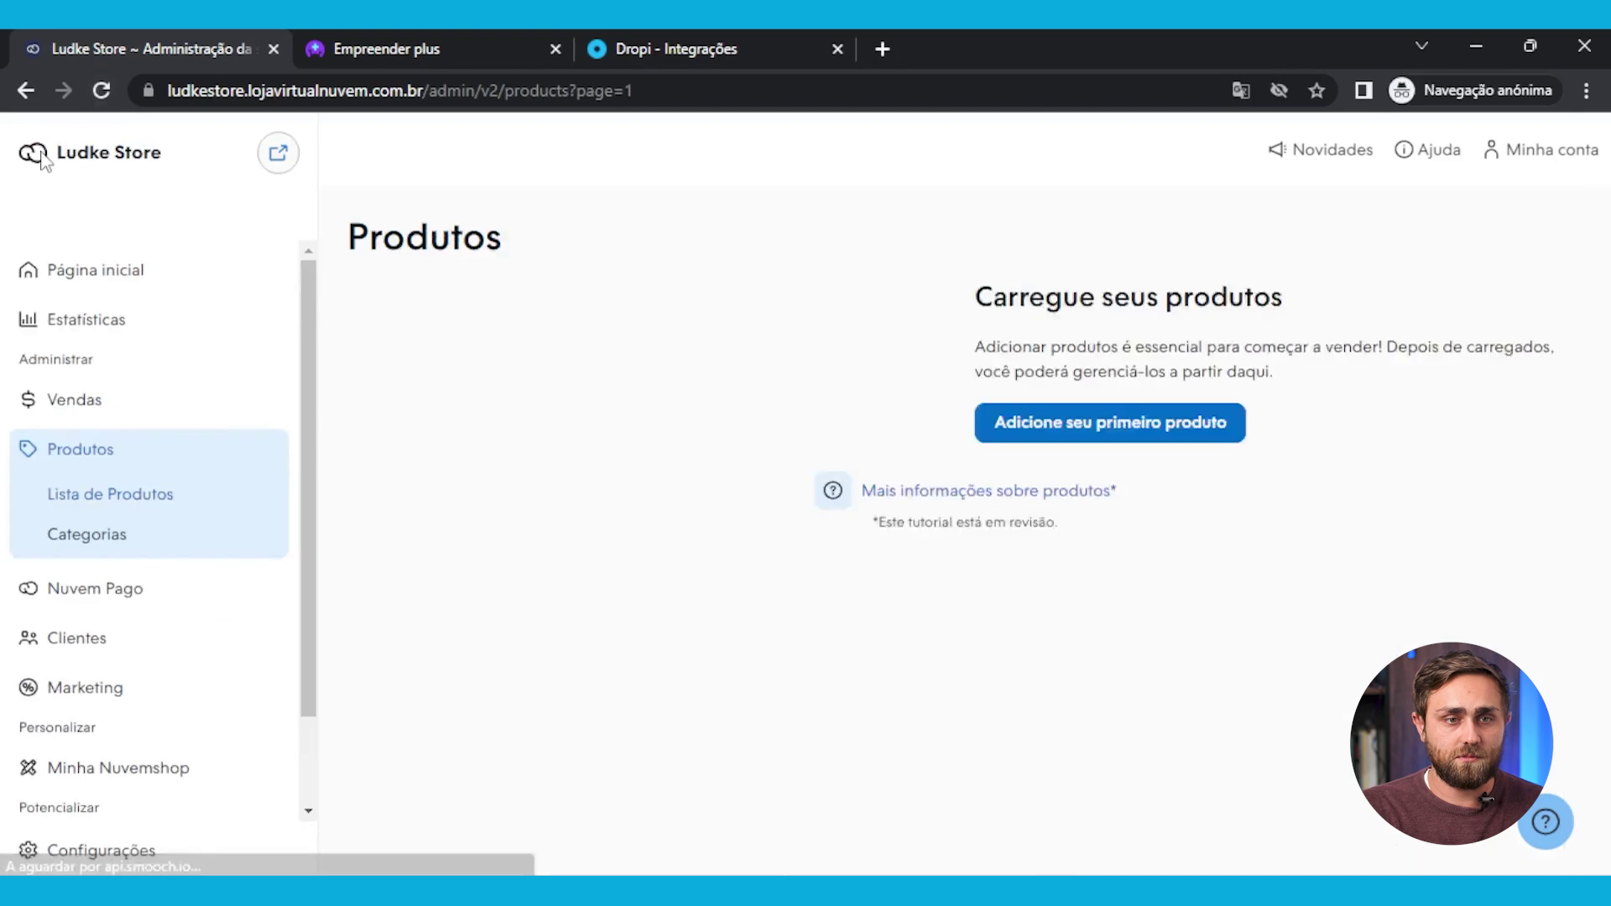
click(95, 268)
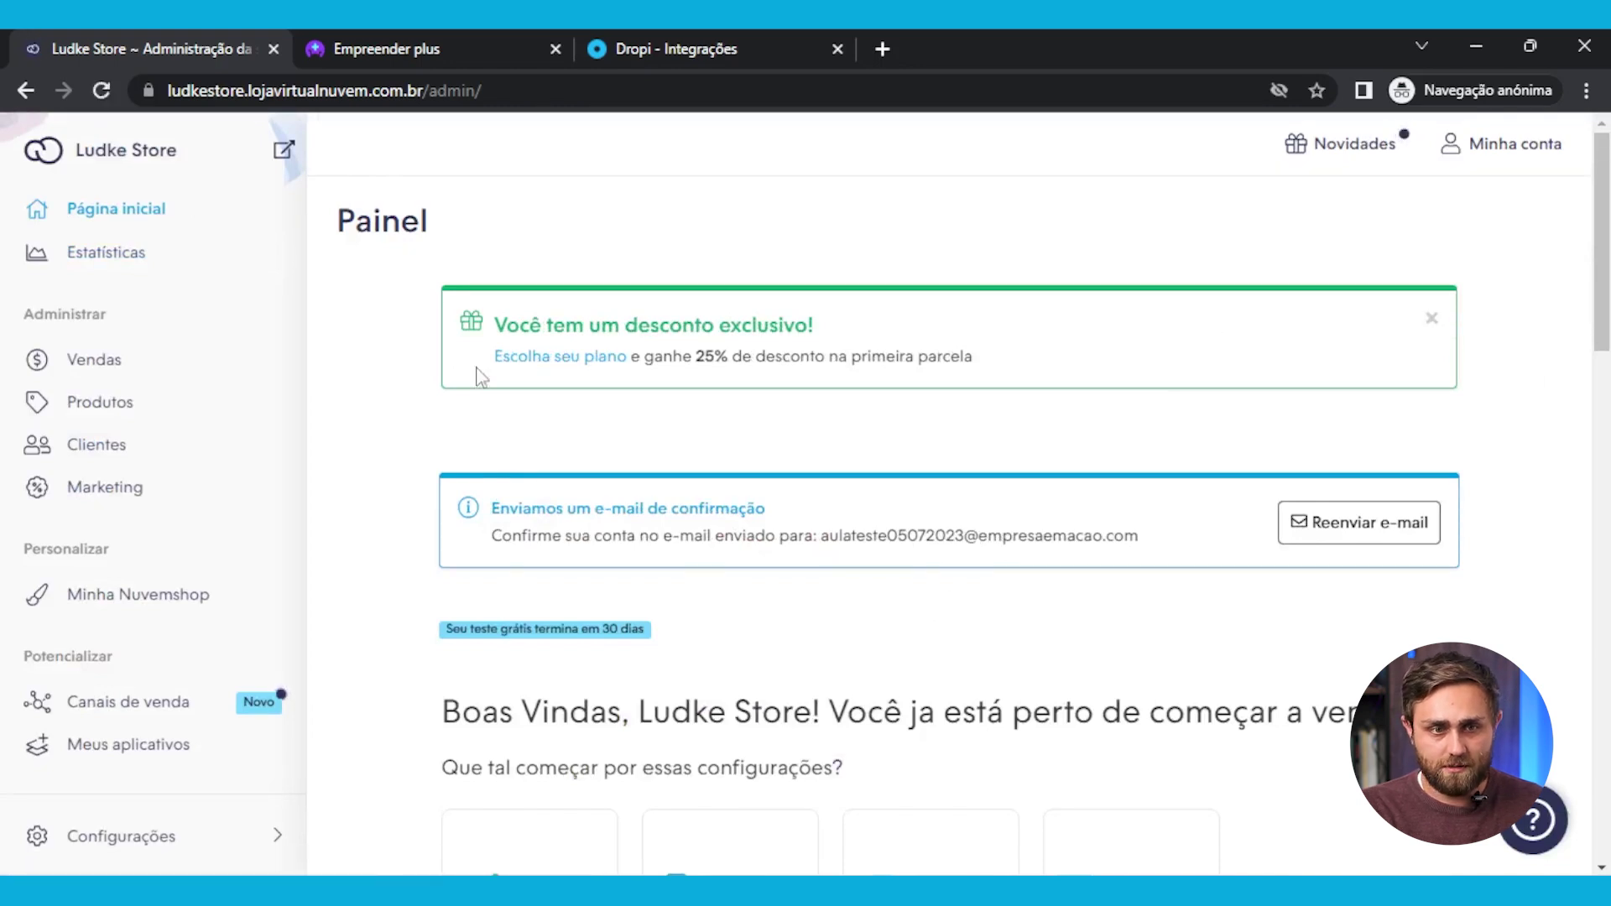
Recheck plans from the dashboard discount notice, dismiss the translation prompt, and return to Produtos
click(521, 363)
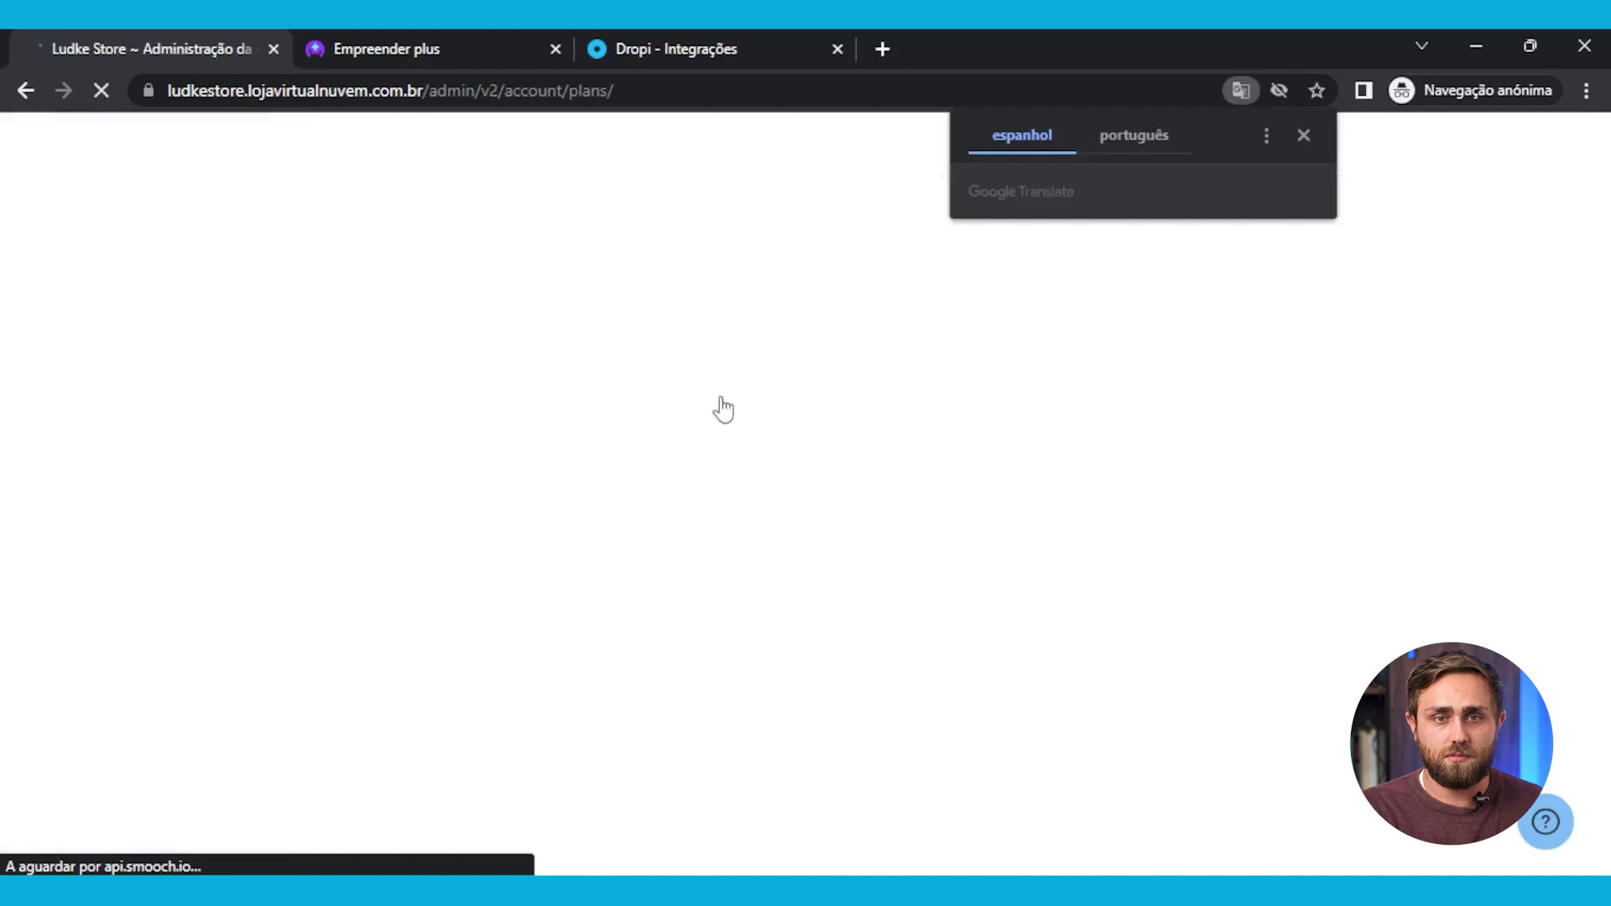
click(1305, 134)
scroll(601, 547, down, 5)
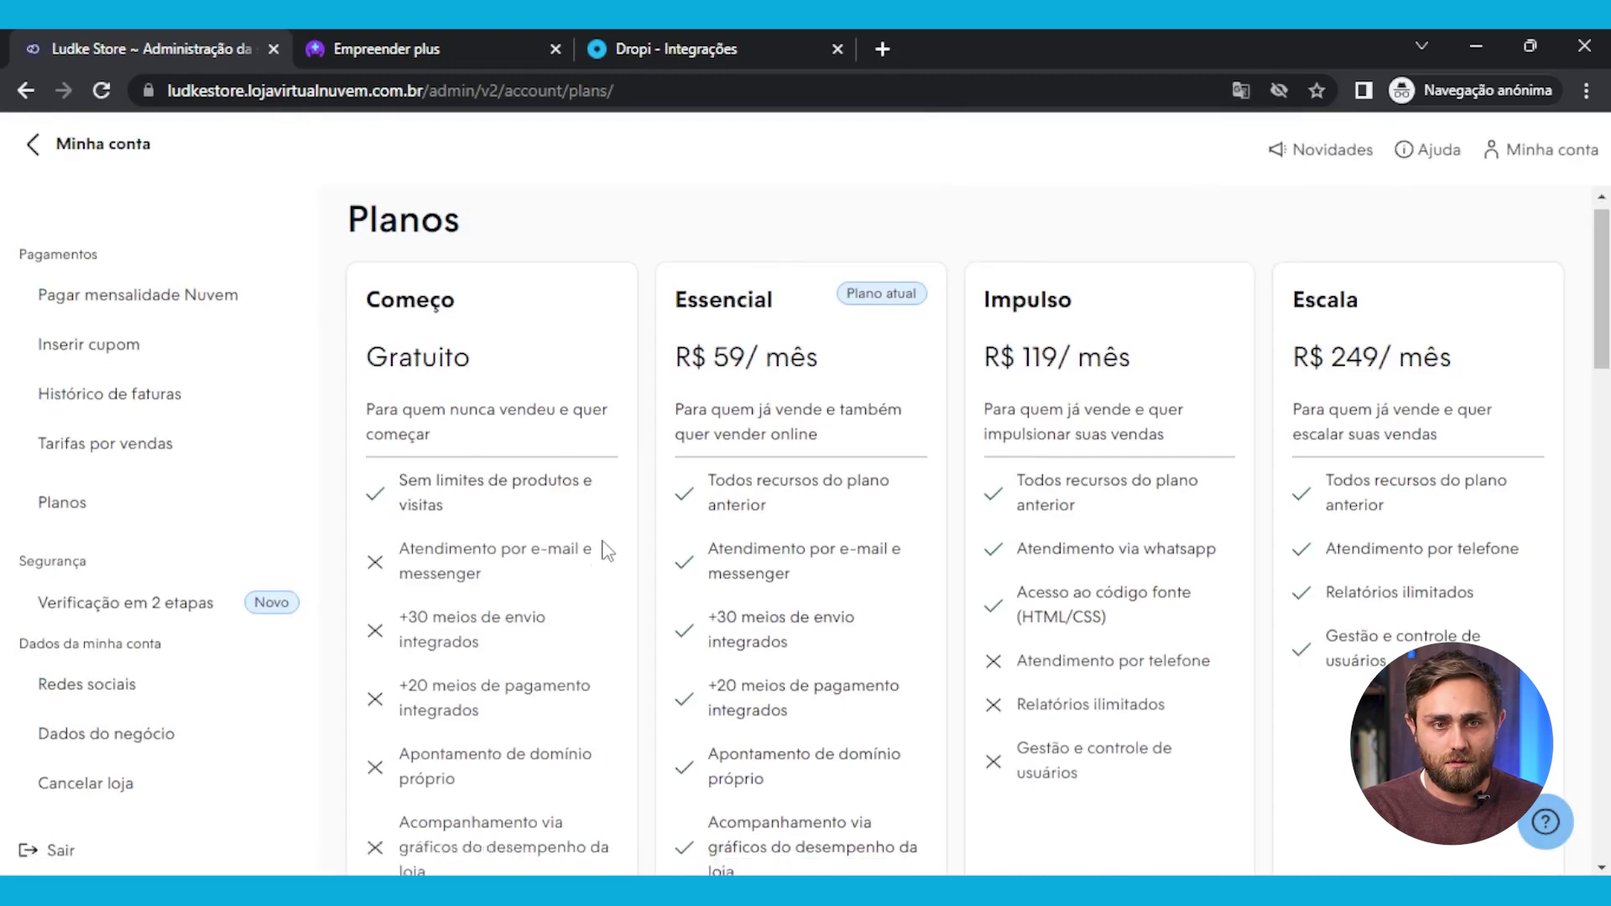
scroll(779, 445, up, 4)
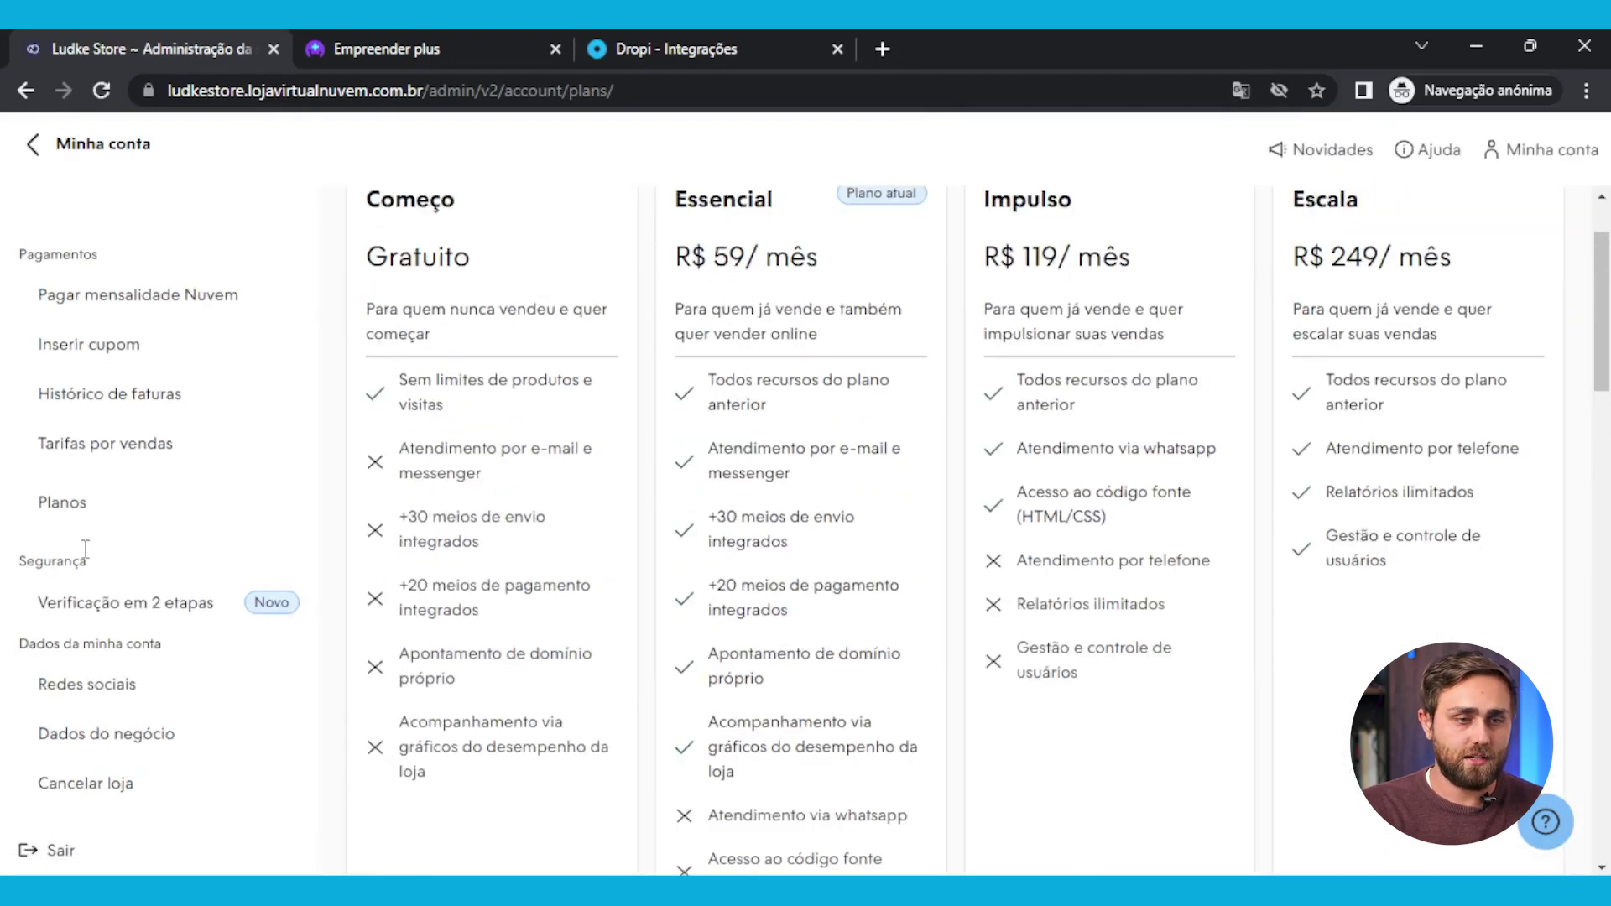
click(33, 144)
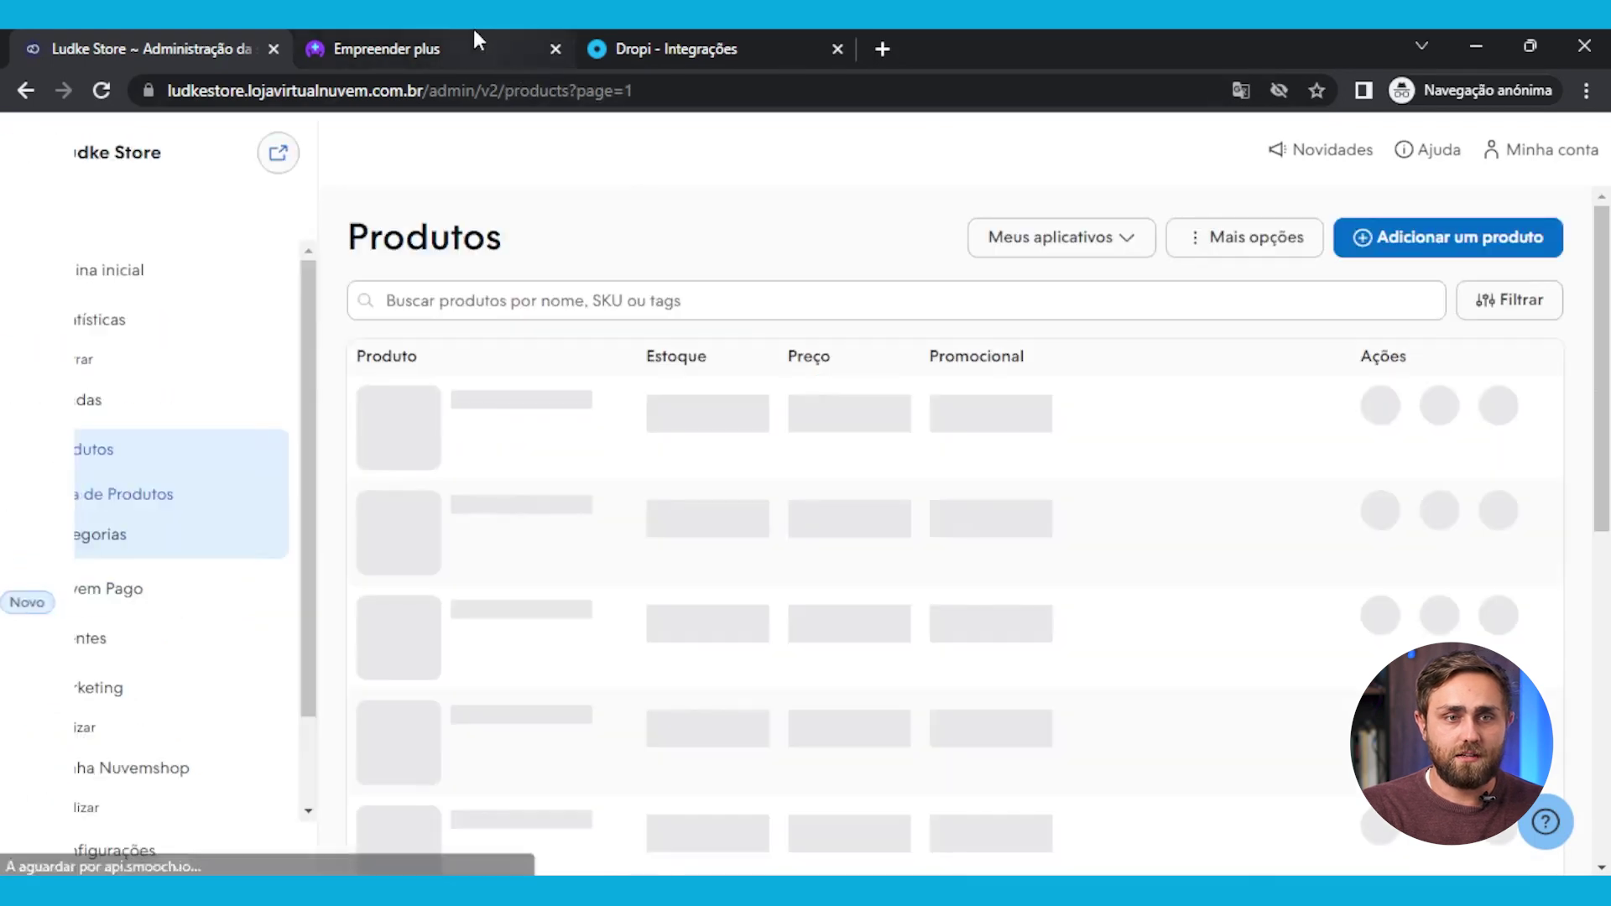
click(475, 38)
In Dropi, close the shipping failure message and the NuvemShop integration confirmation
click(636, 38)
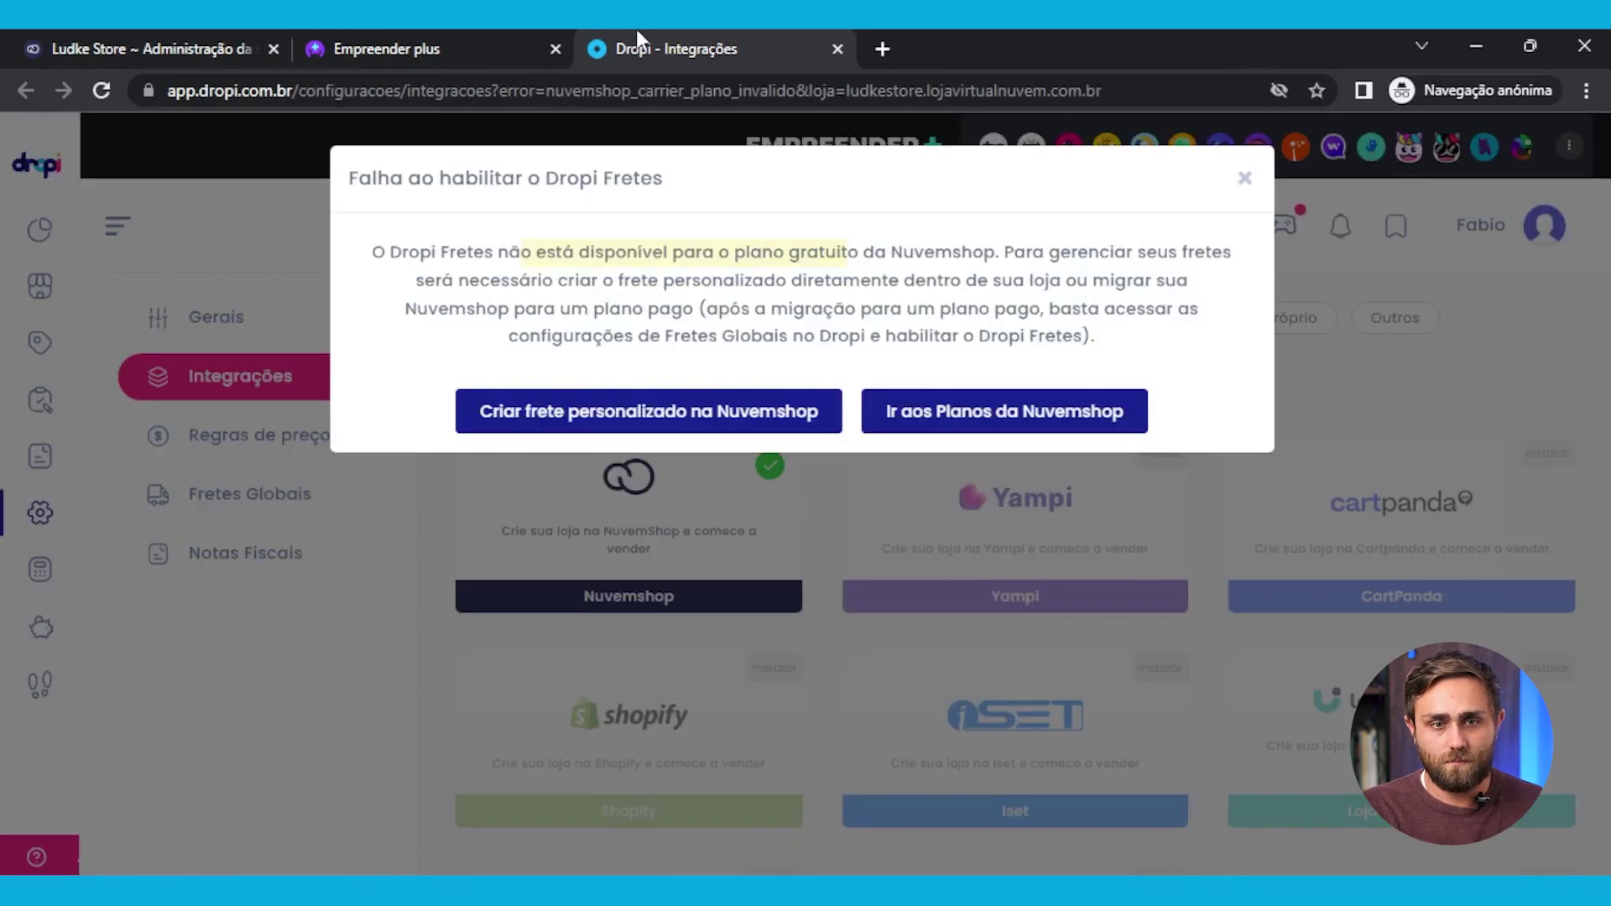
click(1245, 178)
click(645, 579)
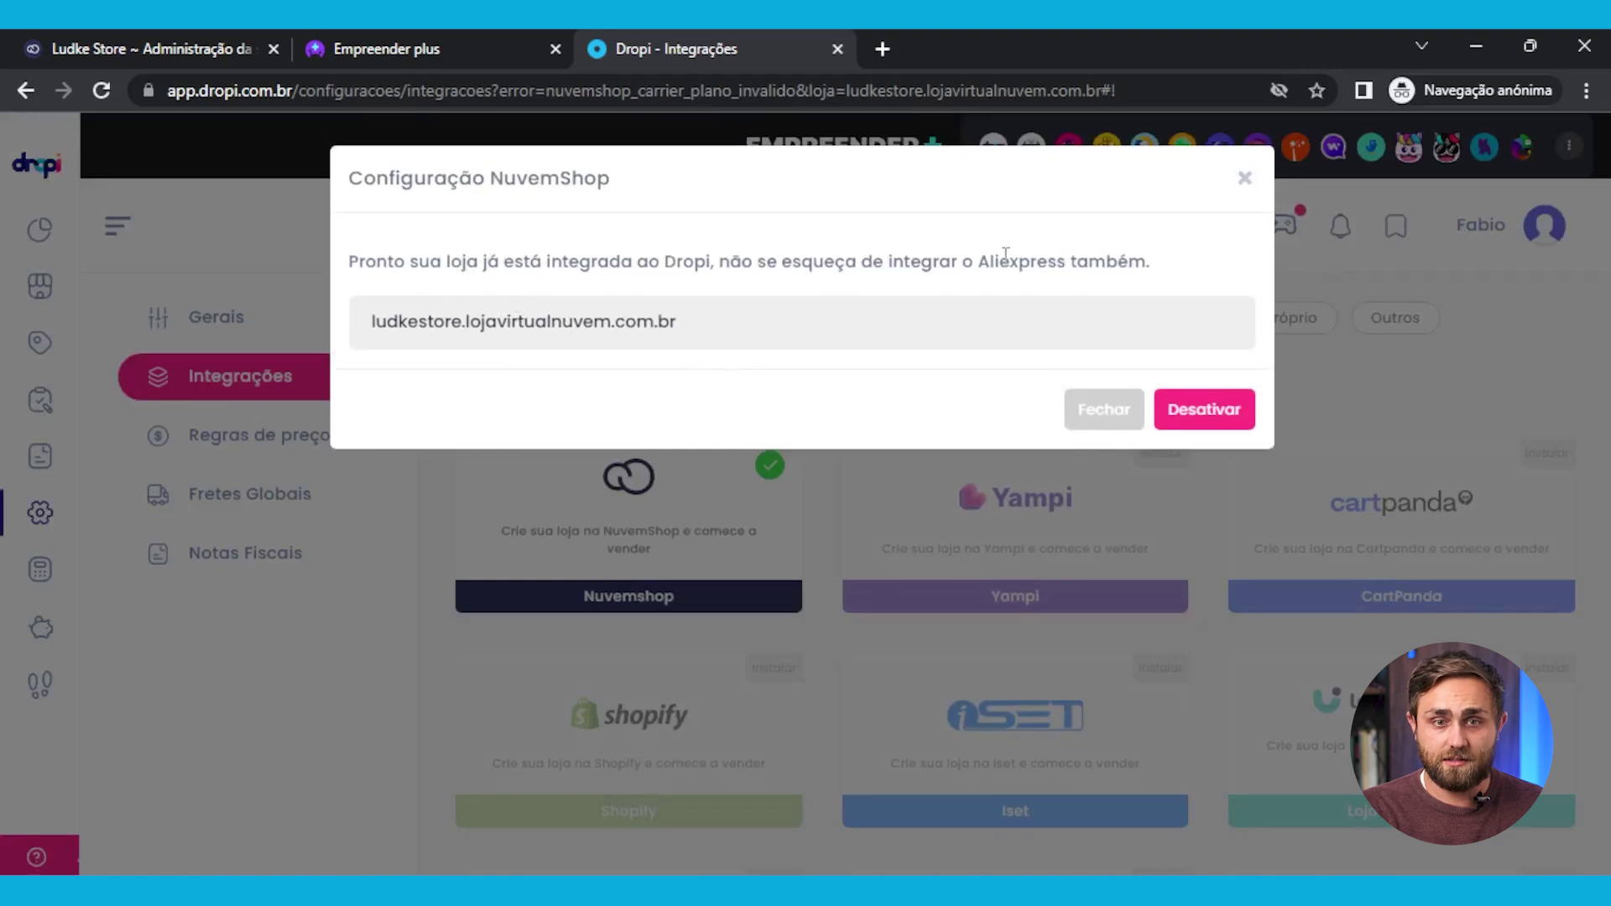
click(1376, 353)
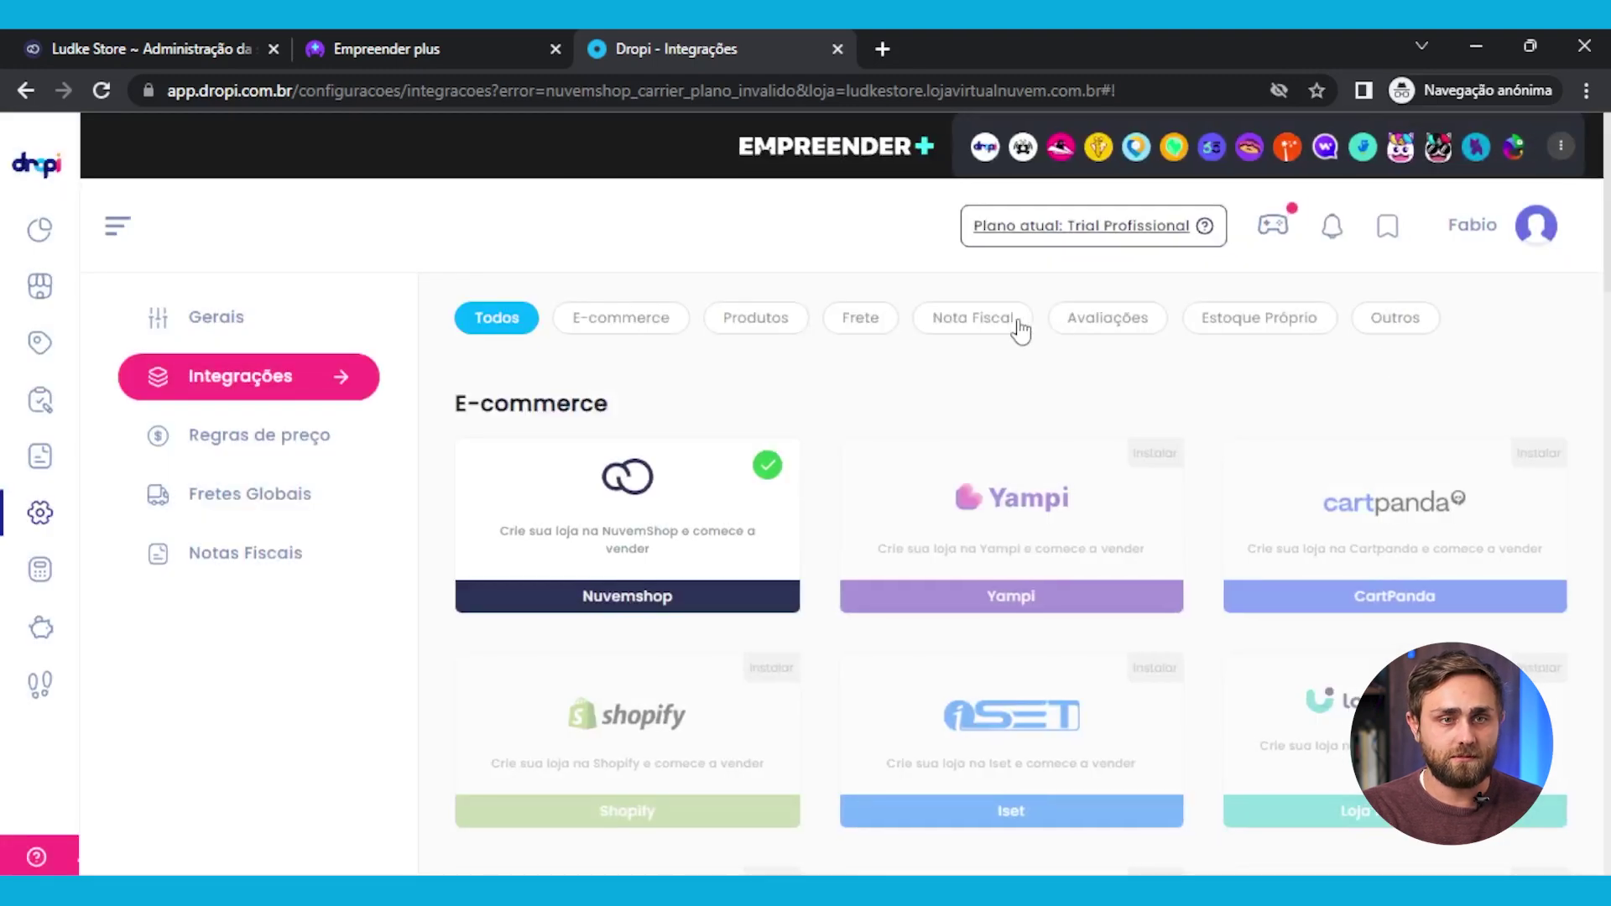
click(471, 39)
Close the Empreender plus tab and return to the Nuvemshop products admin
click(198, 38)
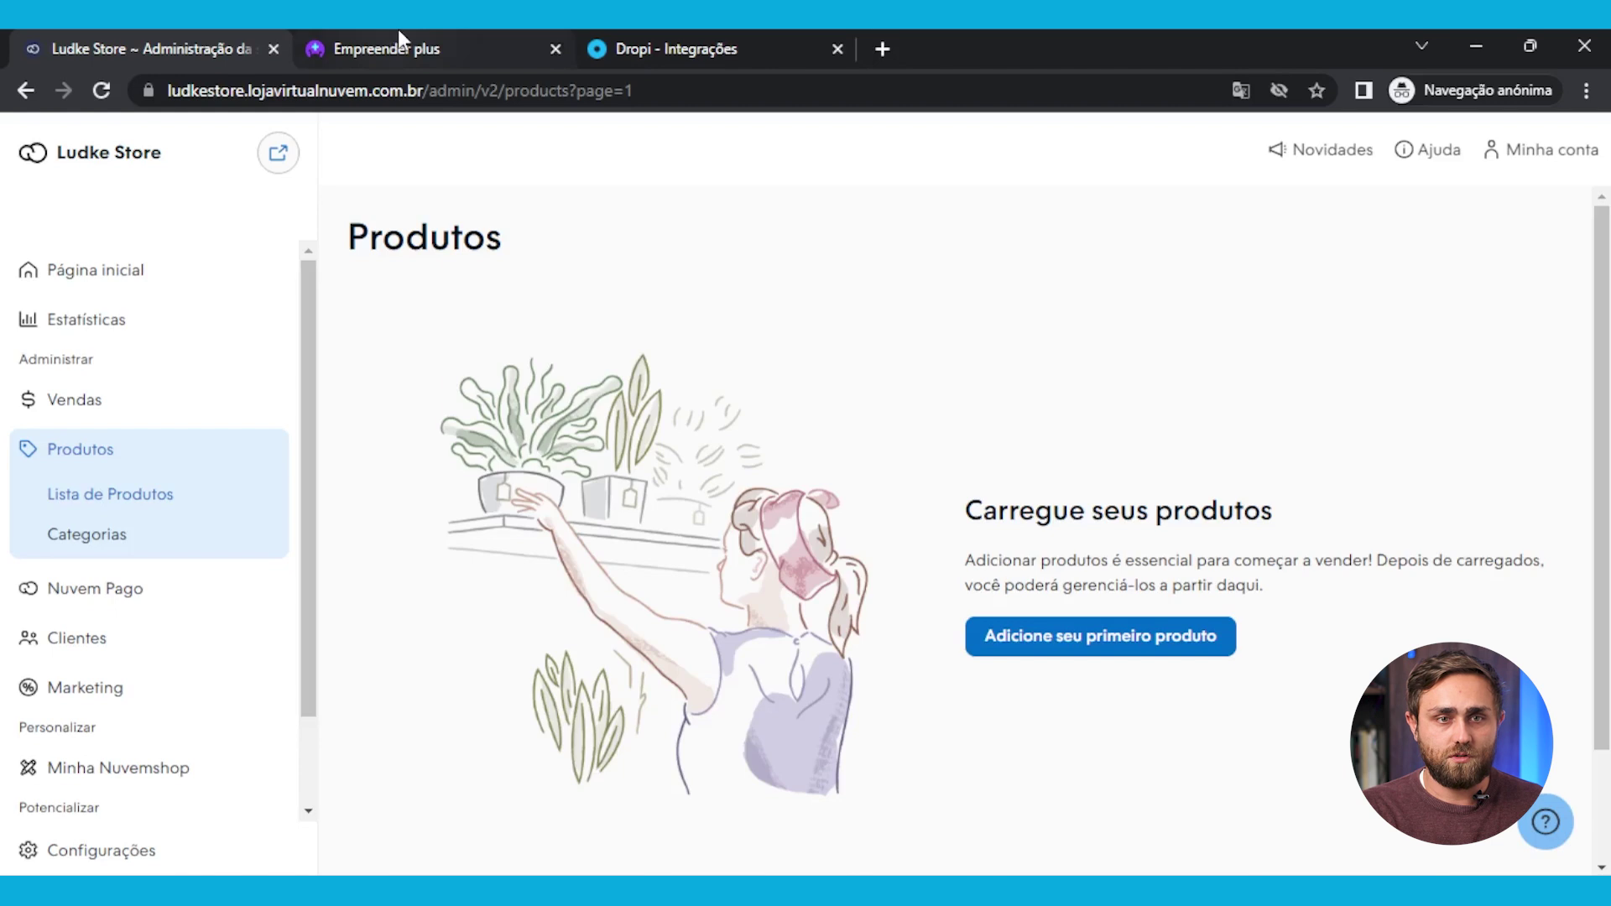
middle_click(396, 36)
click(388, 37)
click(130, 55)
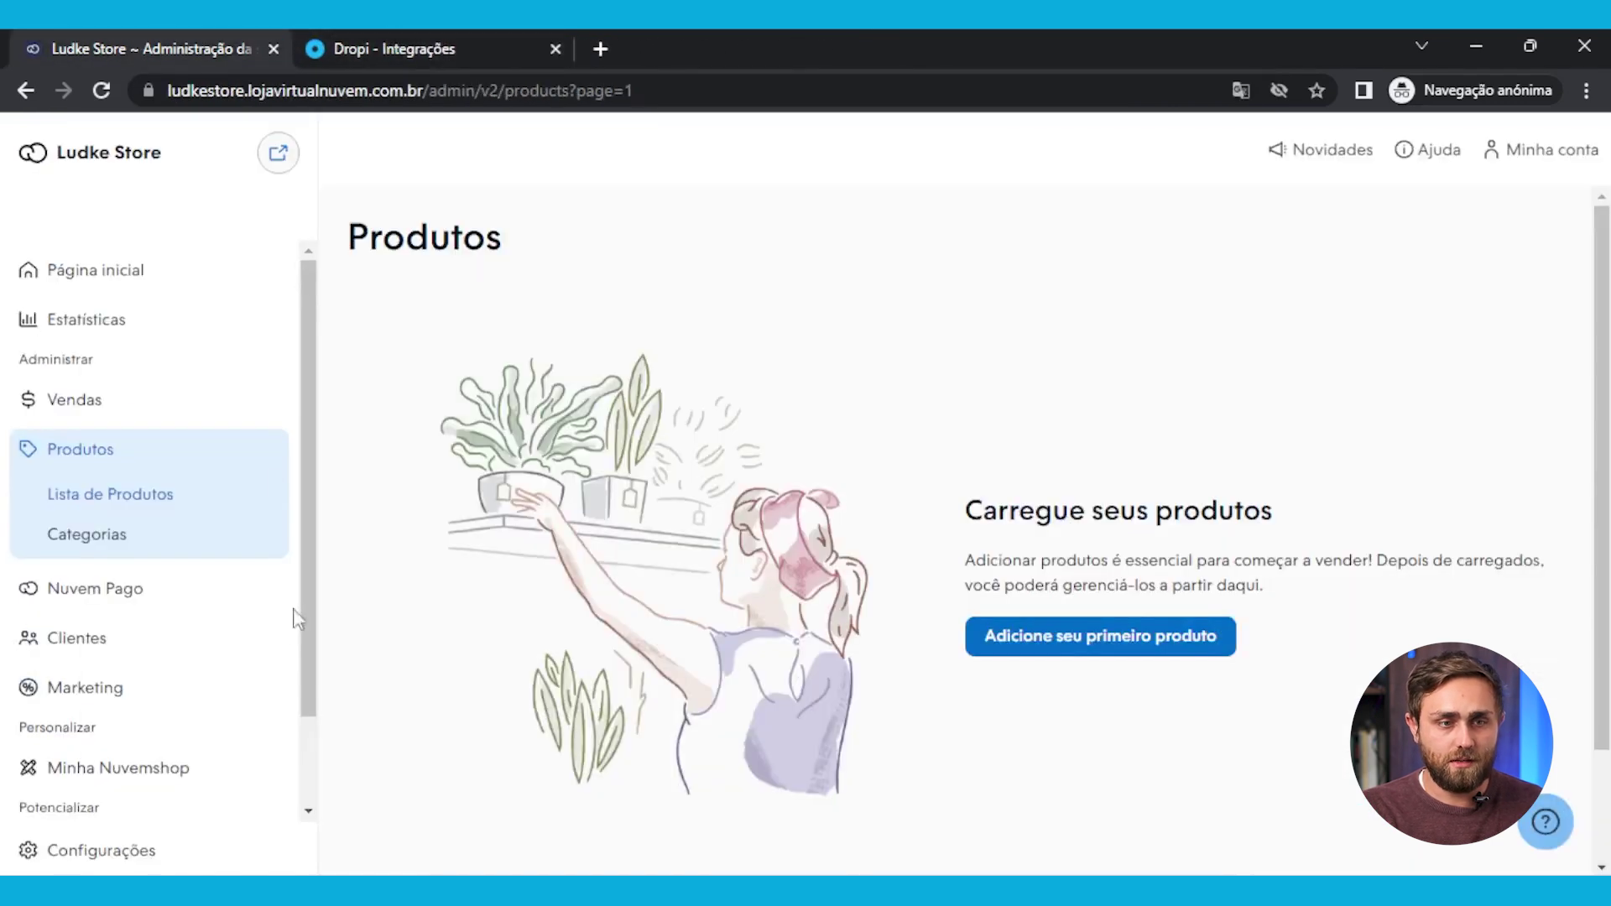
Open AliExpress by Dropi's configuration from Meus aplicativos, bringing up Dropi's Integrações tab
scroll(224, 644, down, 2)
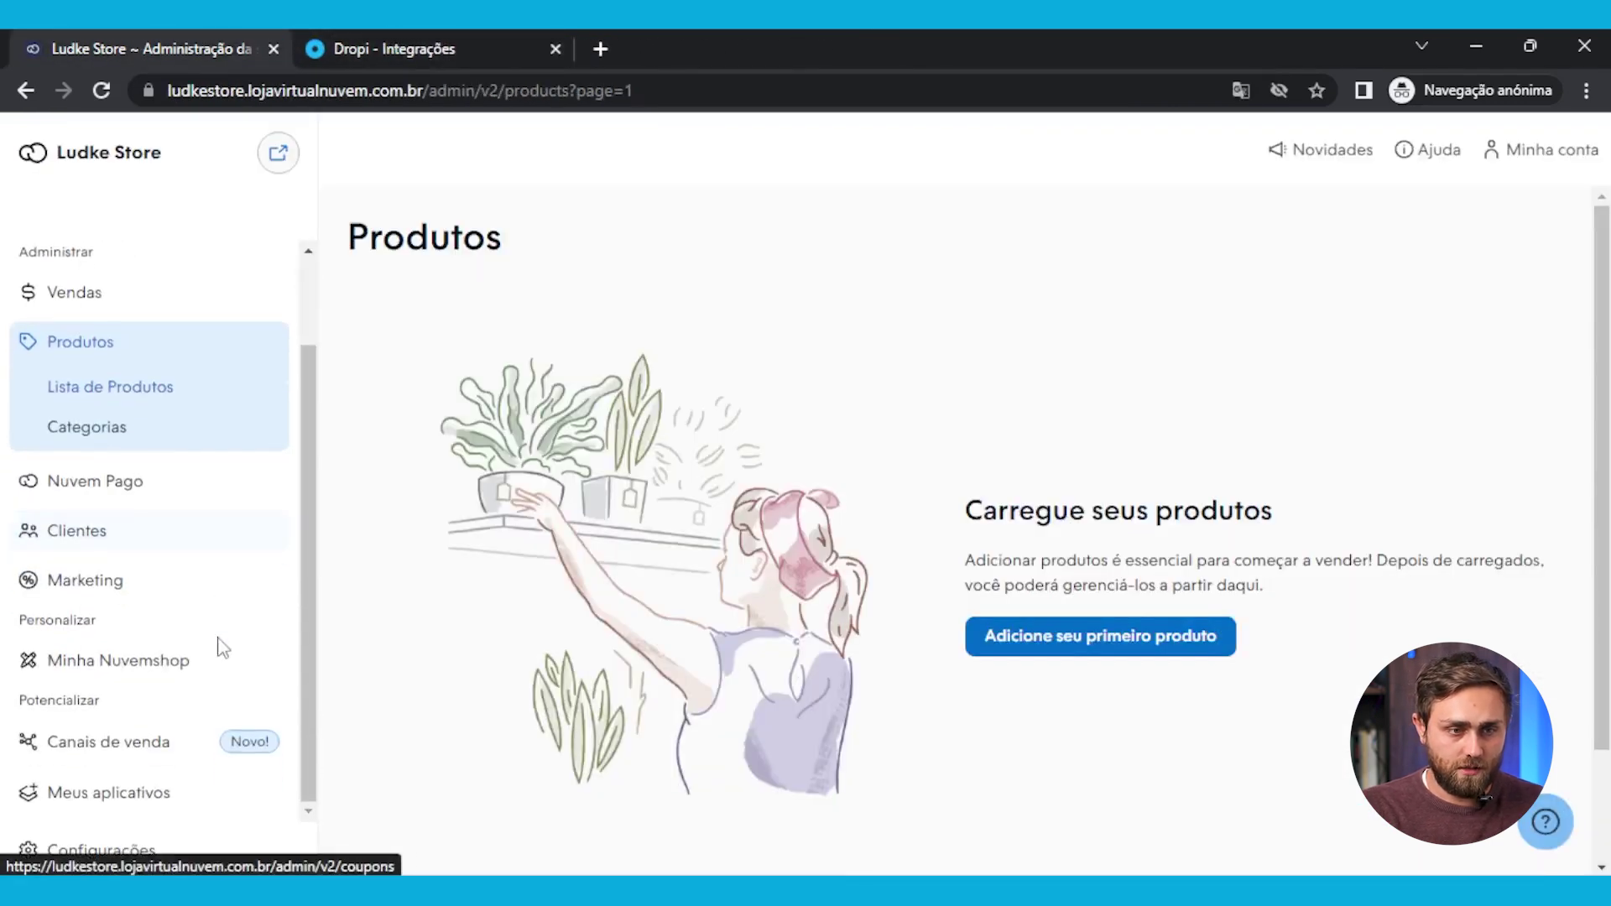
click(134, 797)
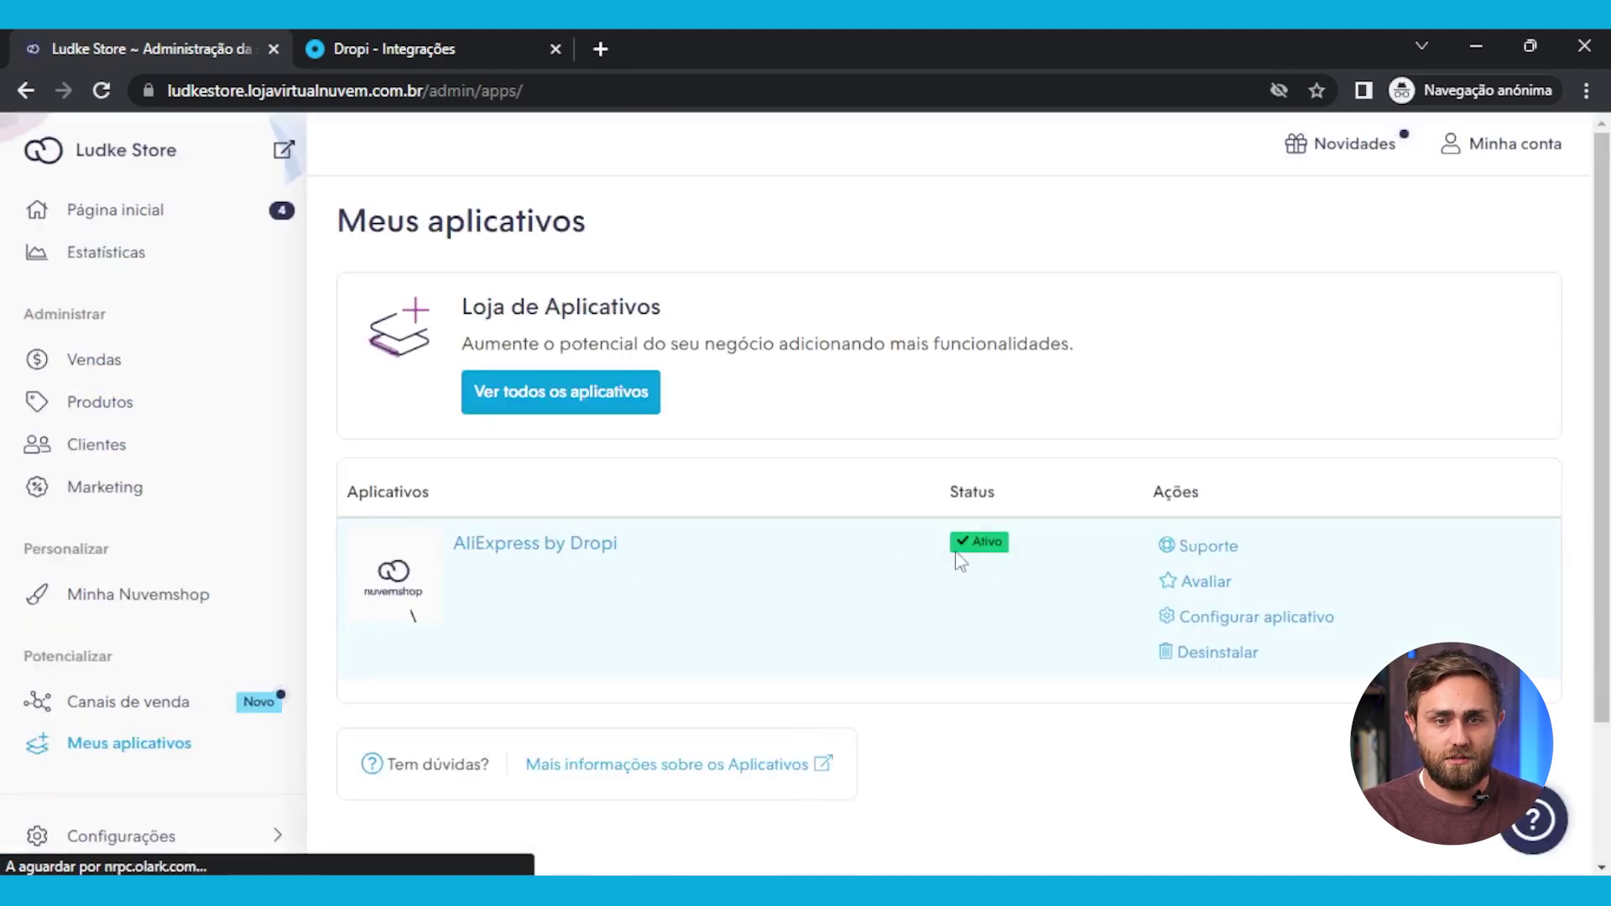
click(1299, 621)
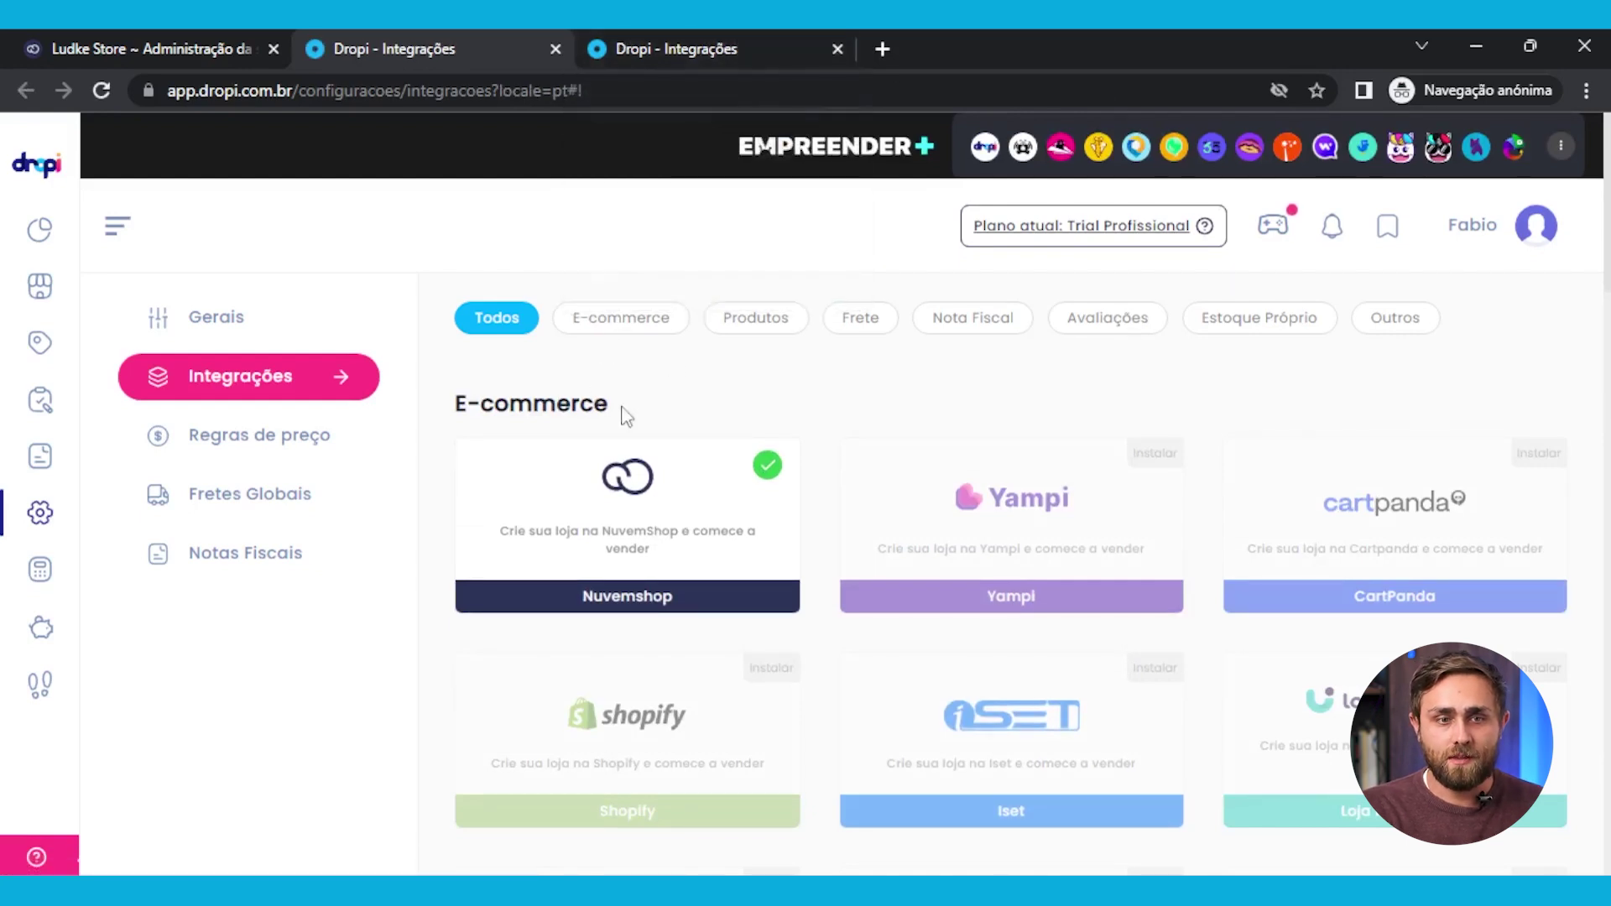
Close the duplicate Dropi Integrações tab and open the Pagamentos plans page via 'Plano atual: Trial Profissional'
middle_click(765, 40)
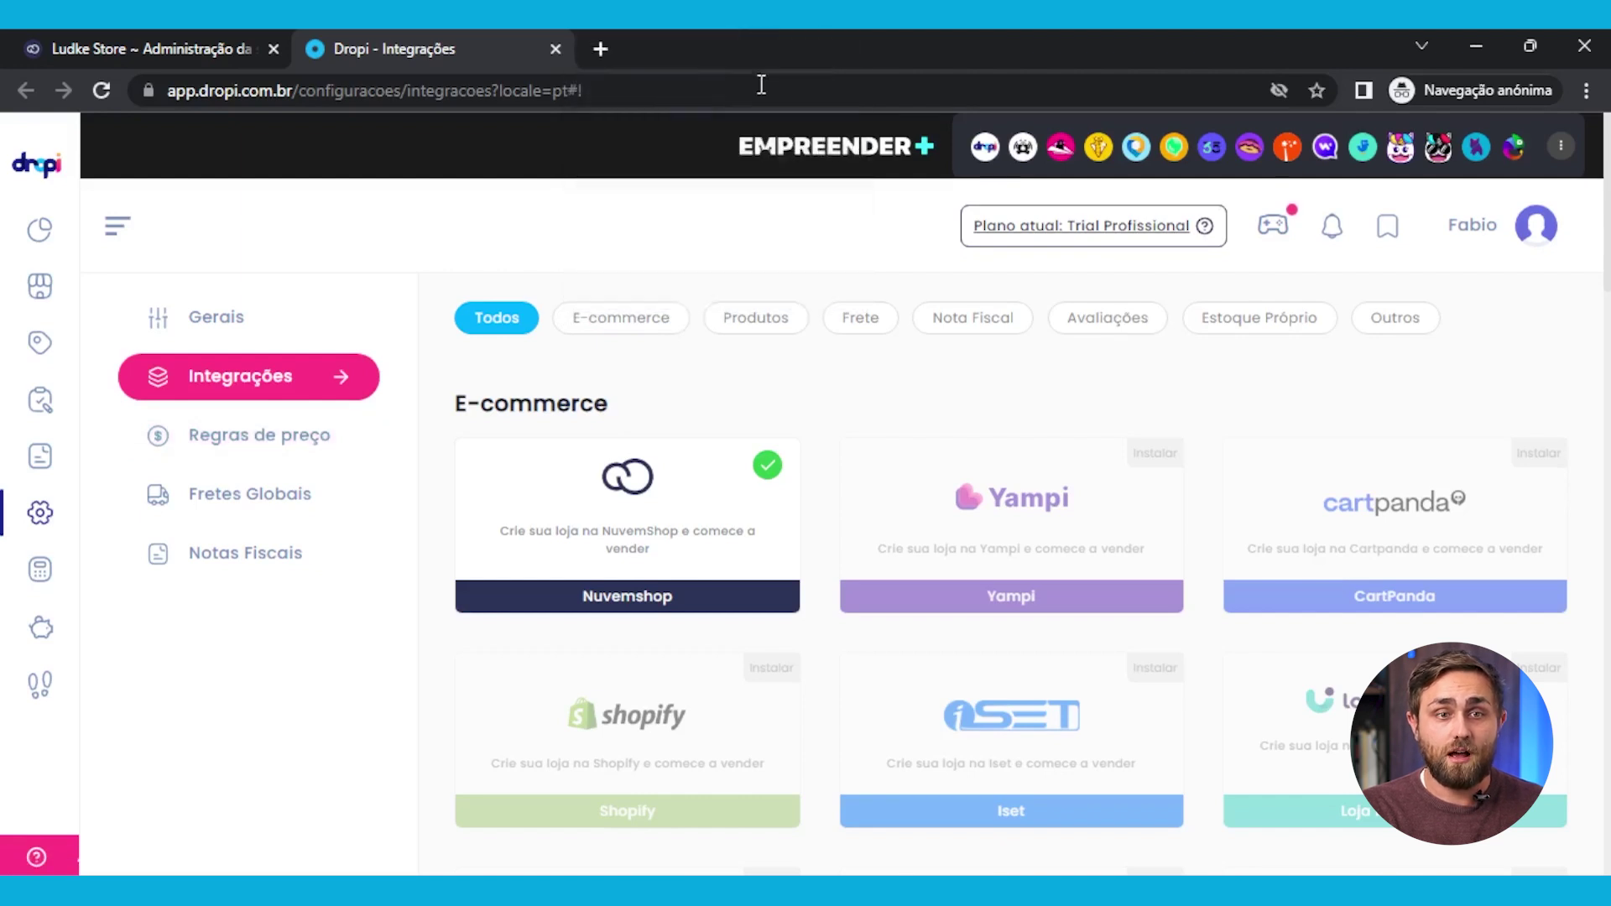
scroll(662, 640, down, 5)
scroll(662, 640, down, 5)
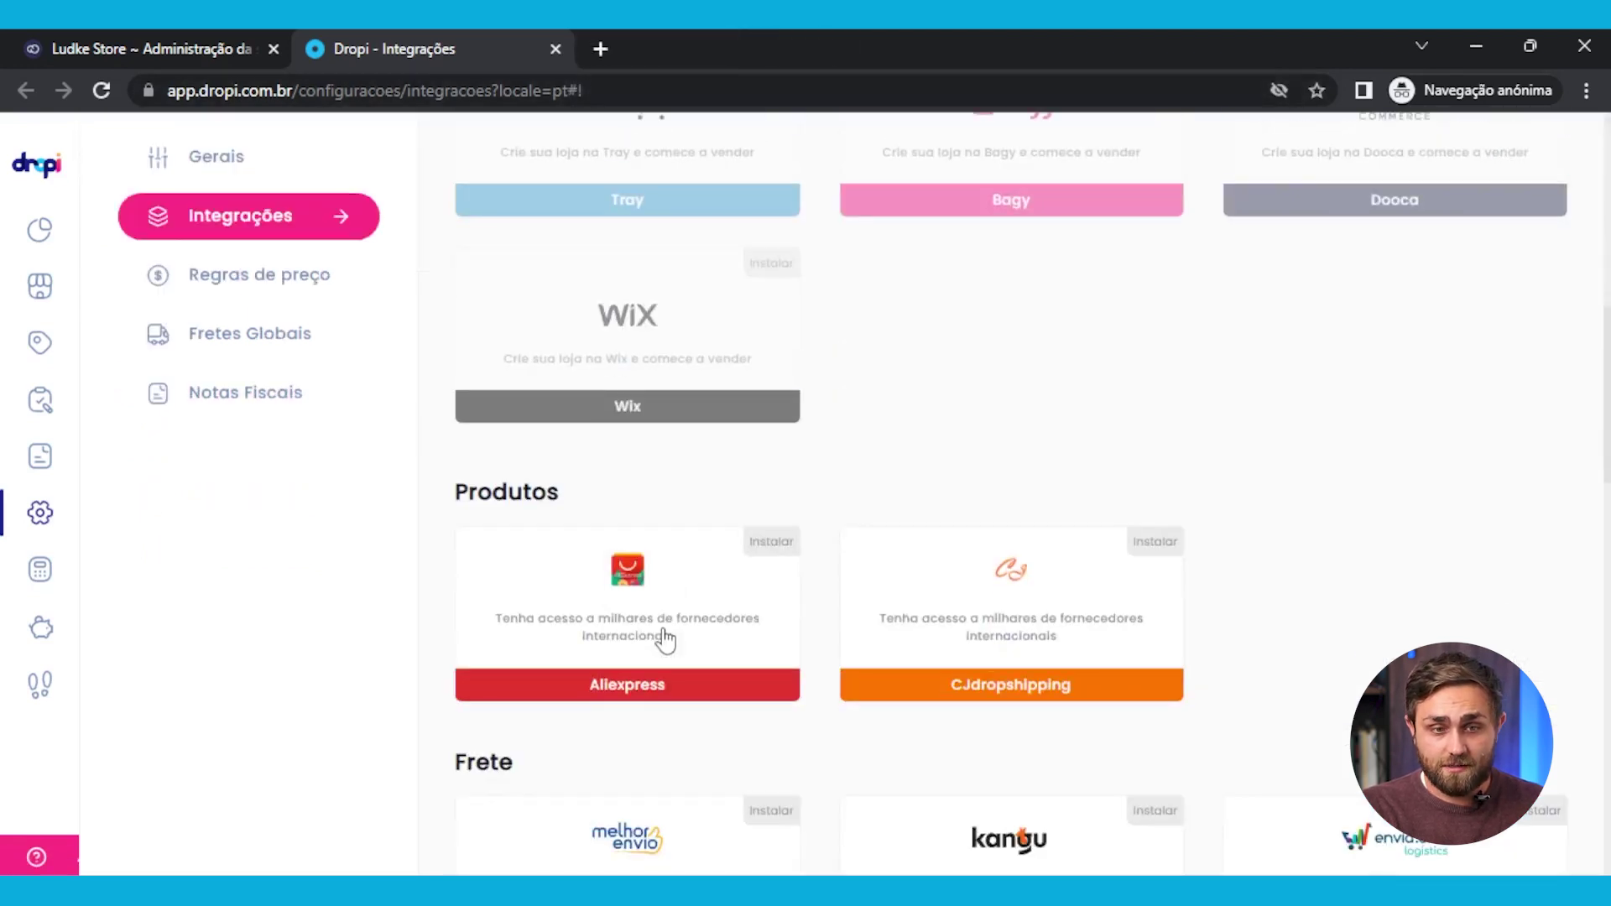
scroll(1018, 658, up, 10)
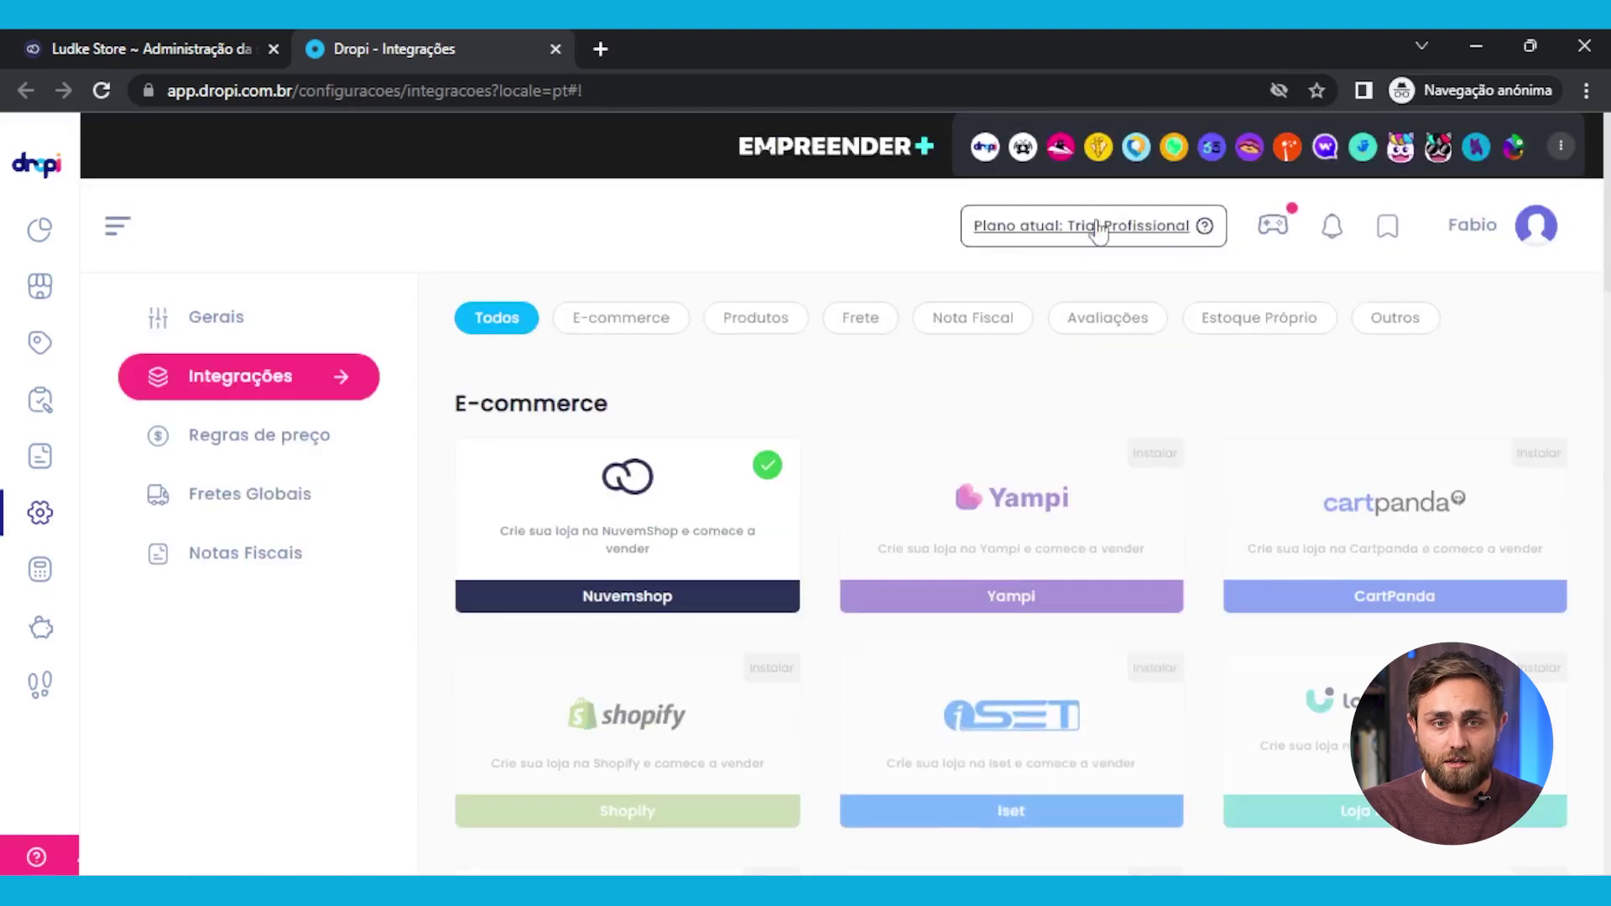
click(1143, 225)
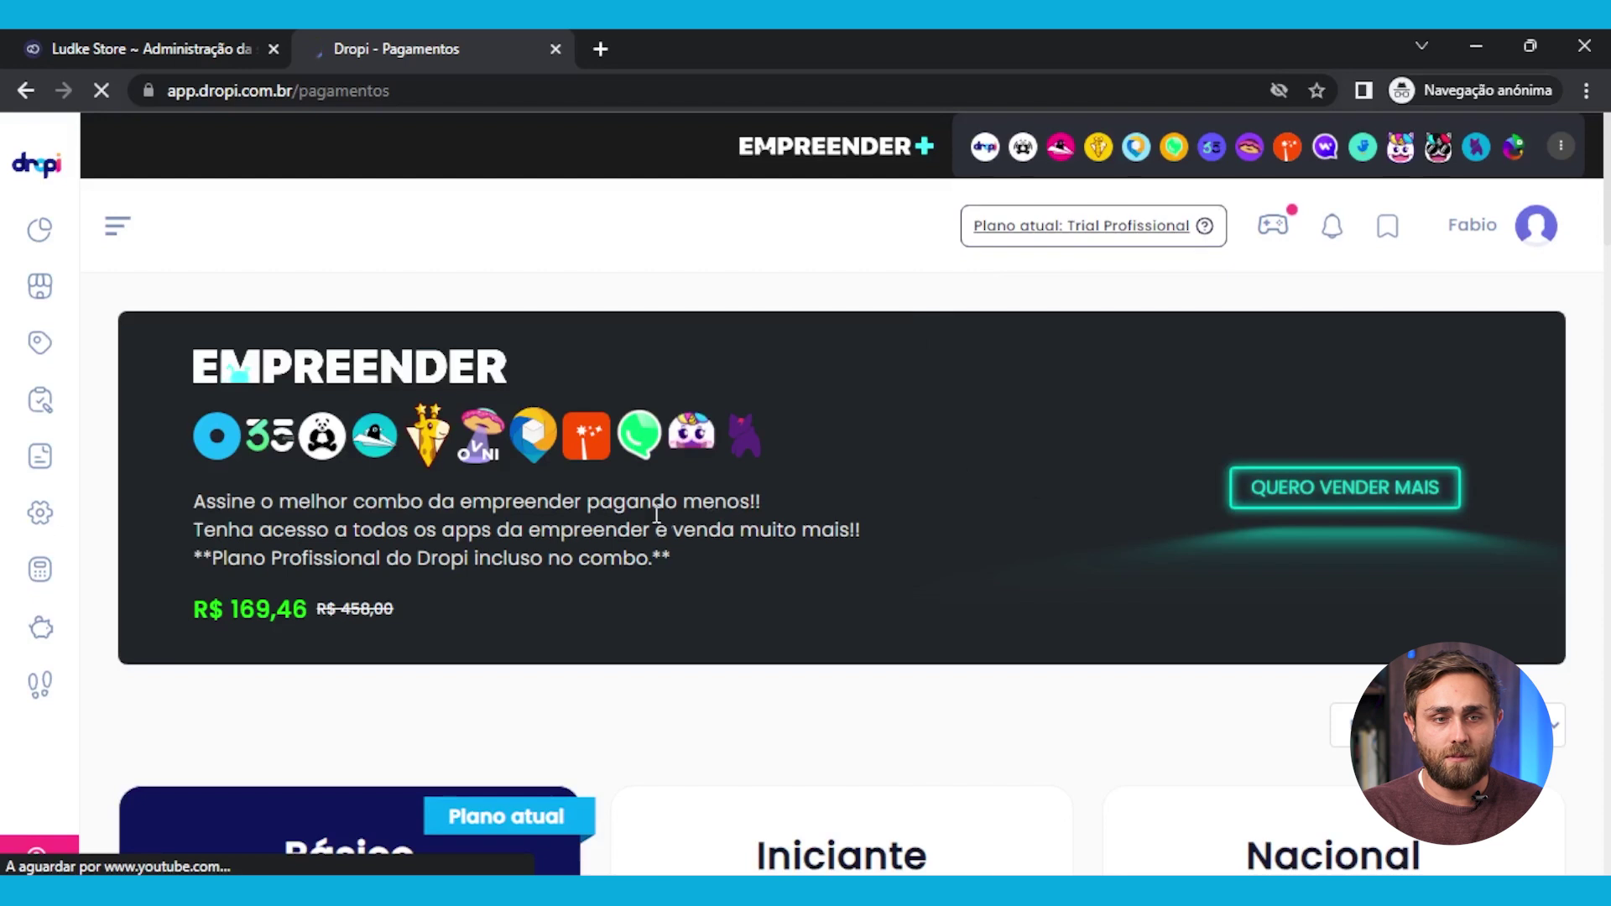
Review the Básico plan card, pointing out its + 2,5% fee and Aliexpress suppliers line
scroll(621, 506, down, 1)
scroll(323, 445, down, 5)
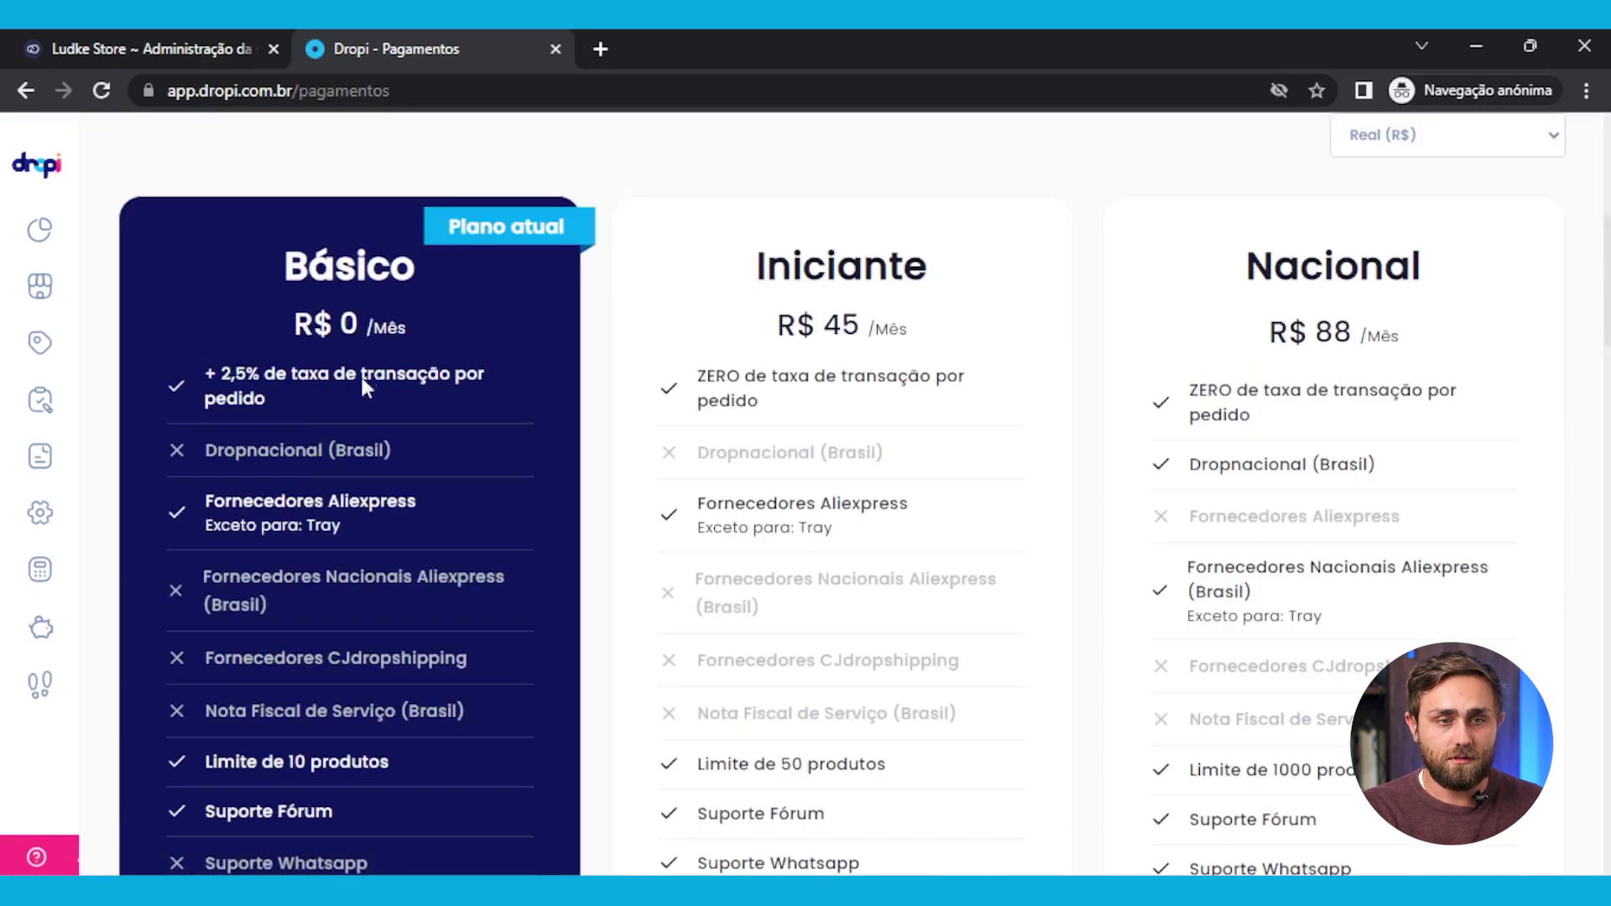
scroll(364, 242, down, 2)
scroll(345, 461, up, 4)
scroll(362, 406, down, 8)
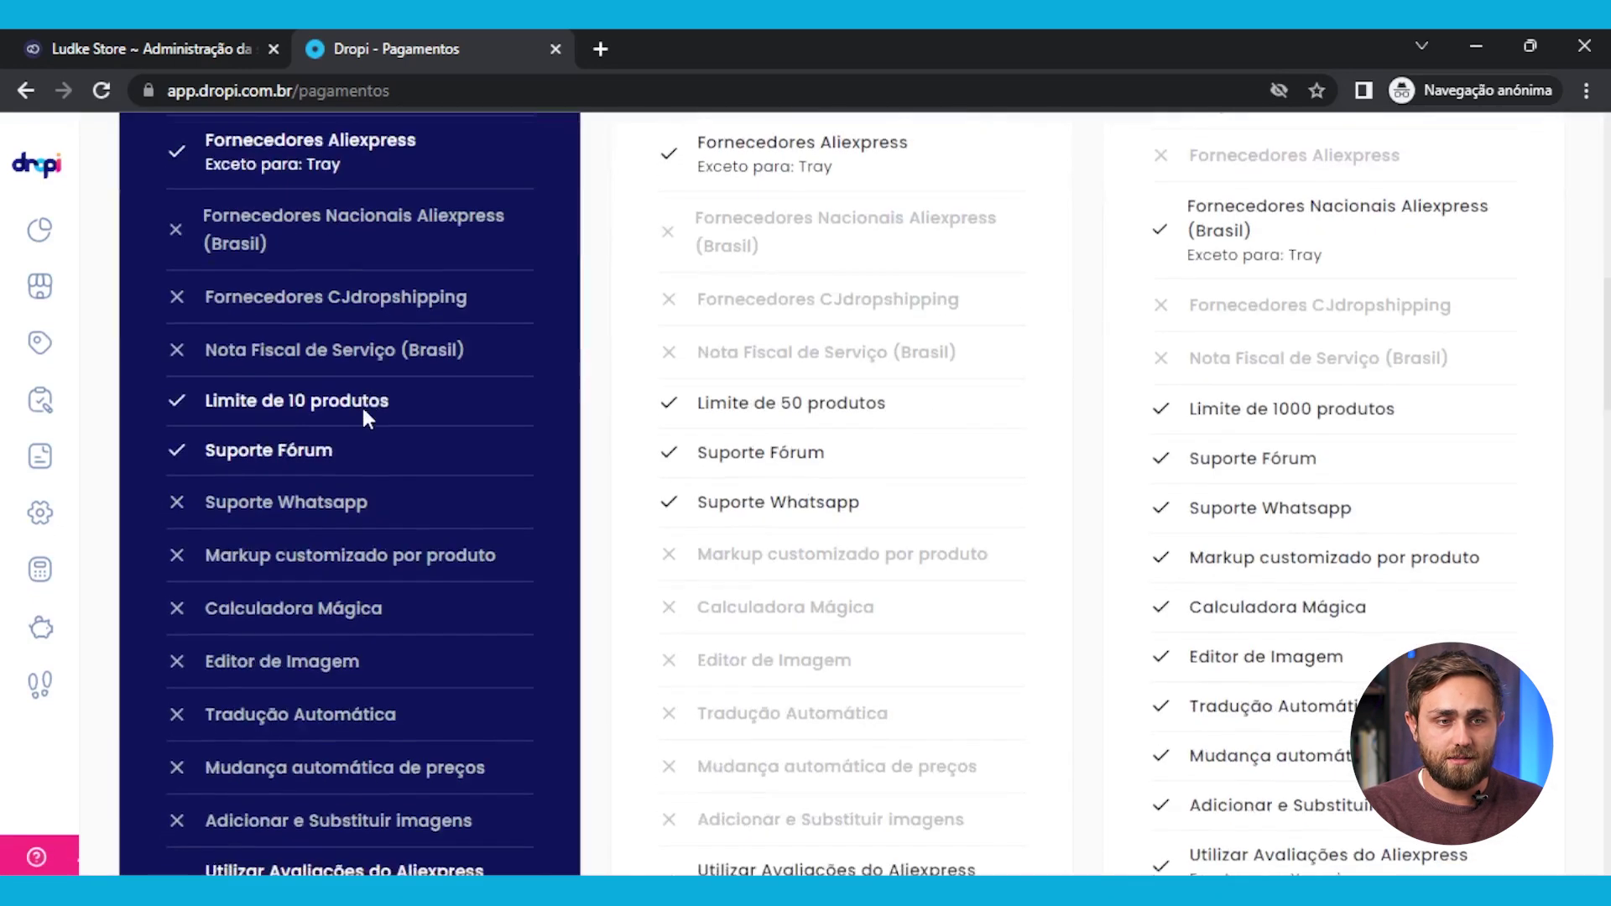
scroll(359, 426, down, 5)
scroll(344, 520, up, 11)
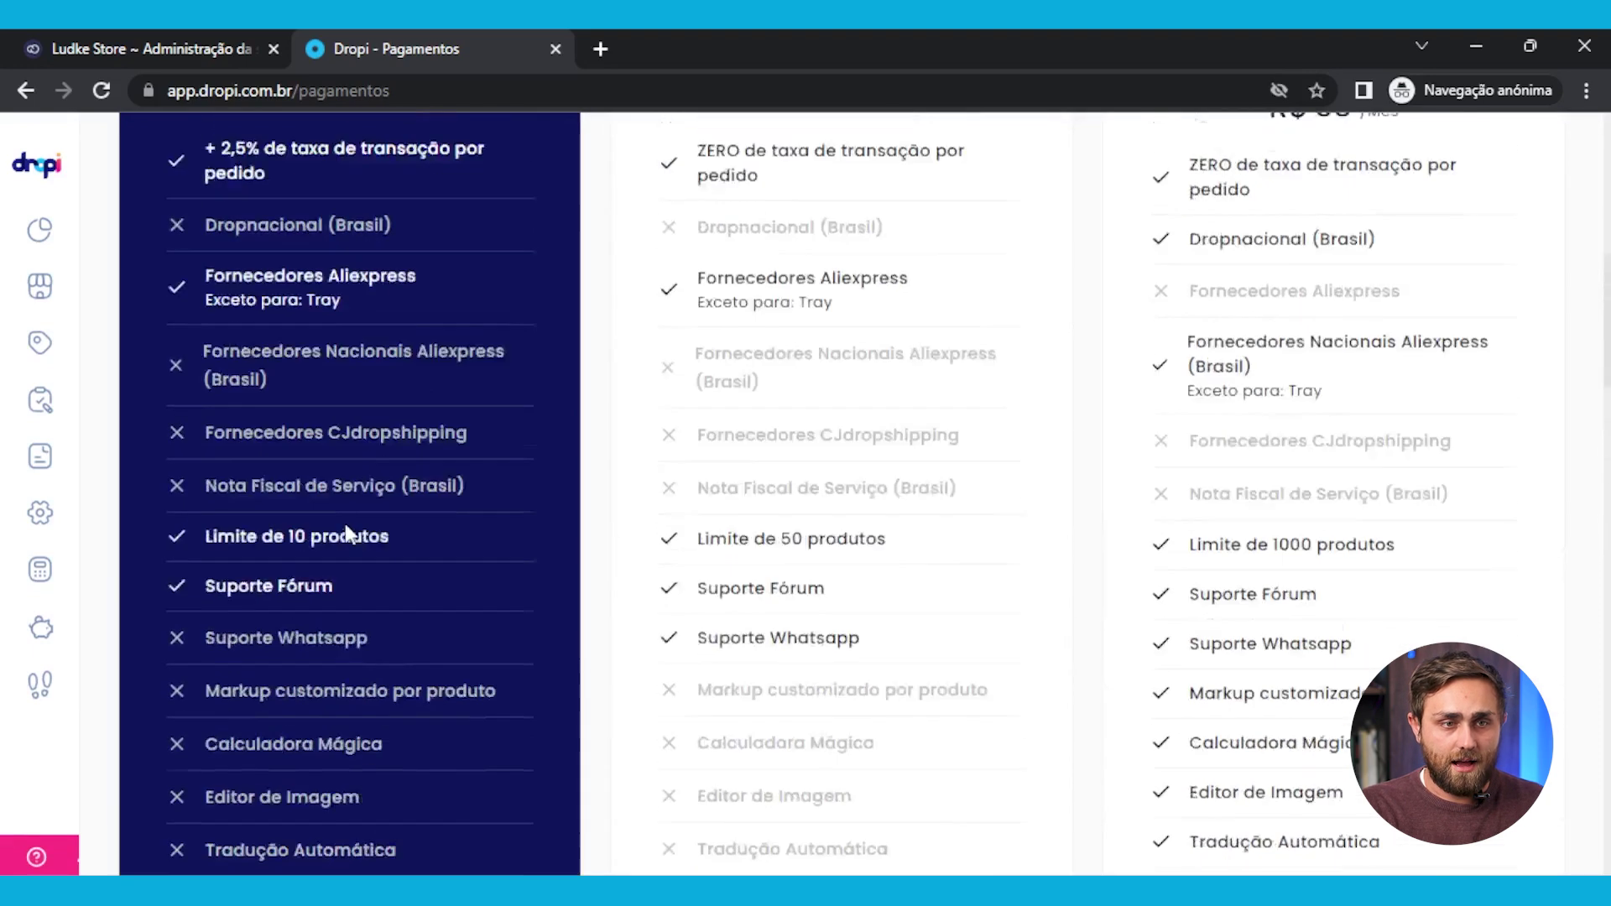
drag(239, 378, 262, 376)
click(367, 396)
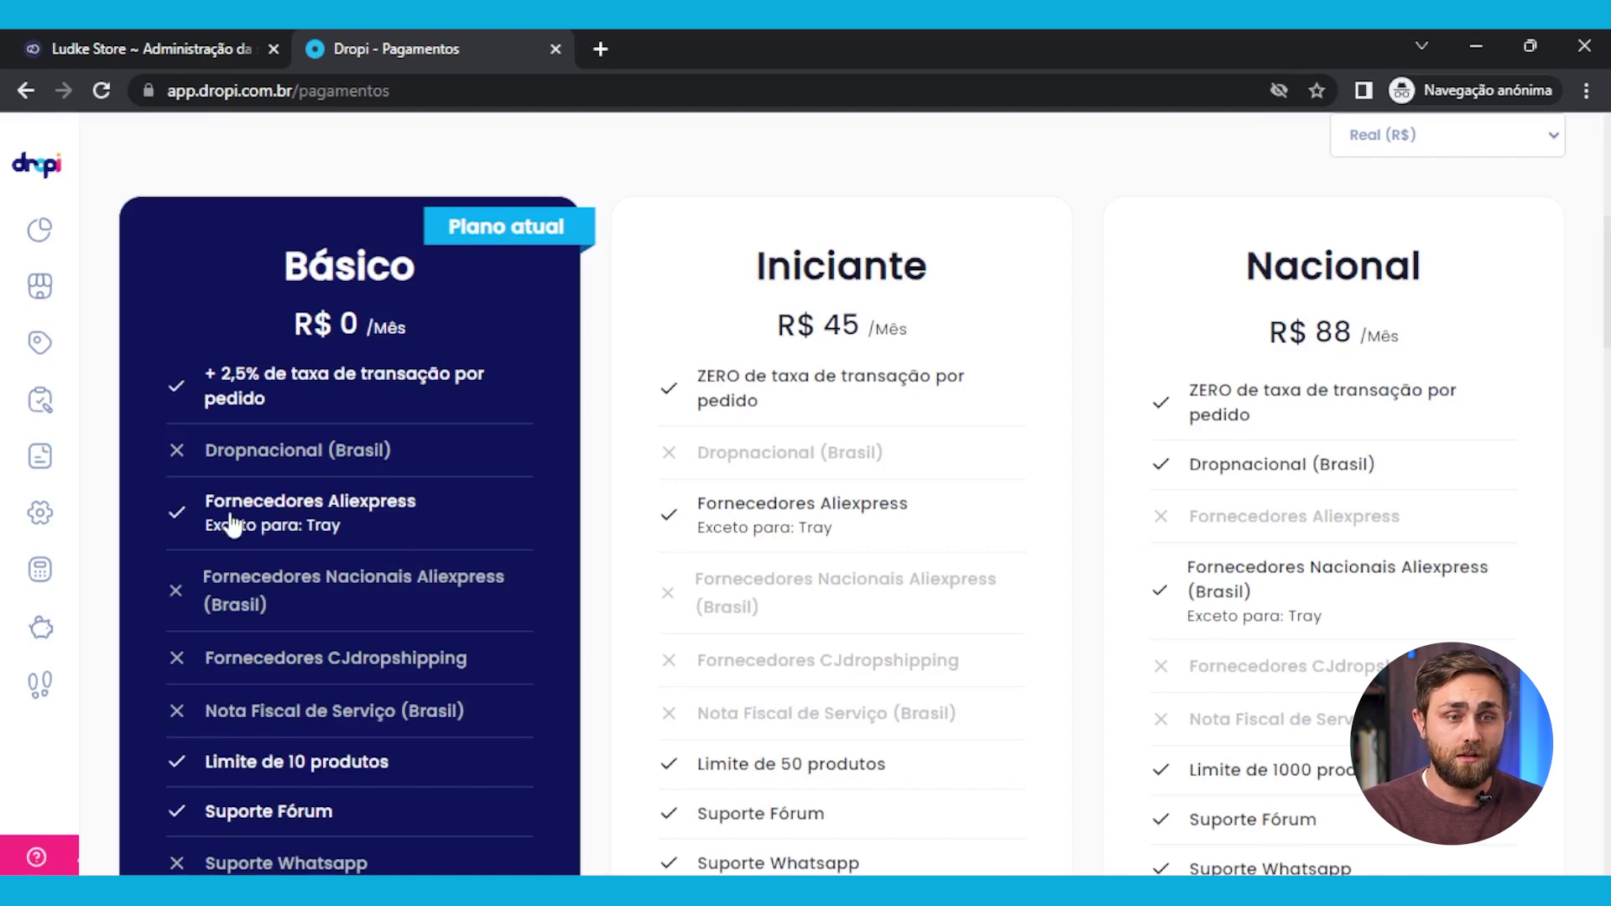
drag(460, 502, 294, 503)
scroll(385, 552, down, 3)
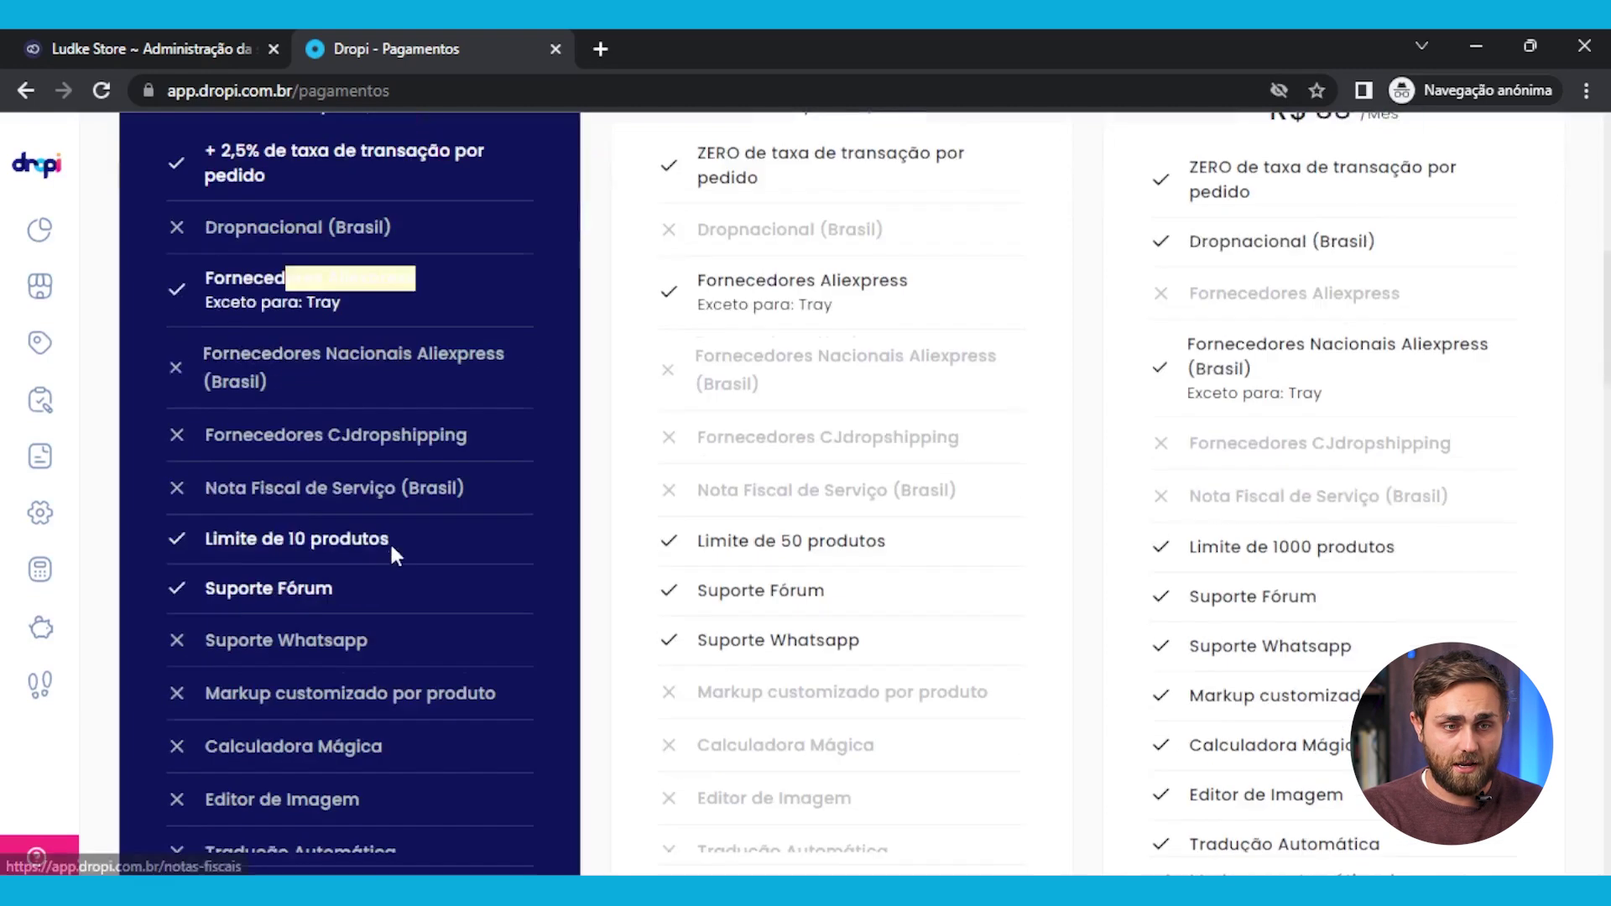
click(339, 350)
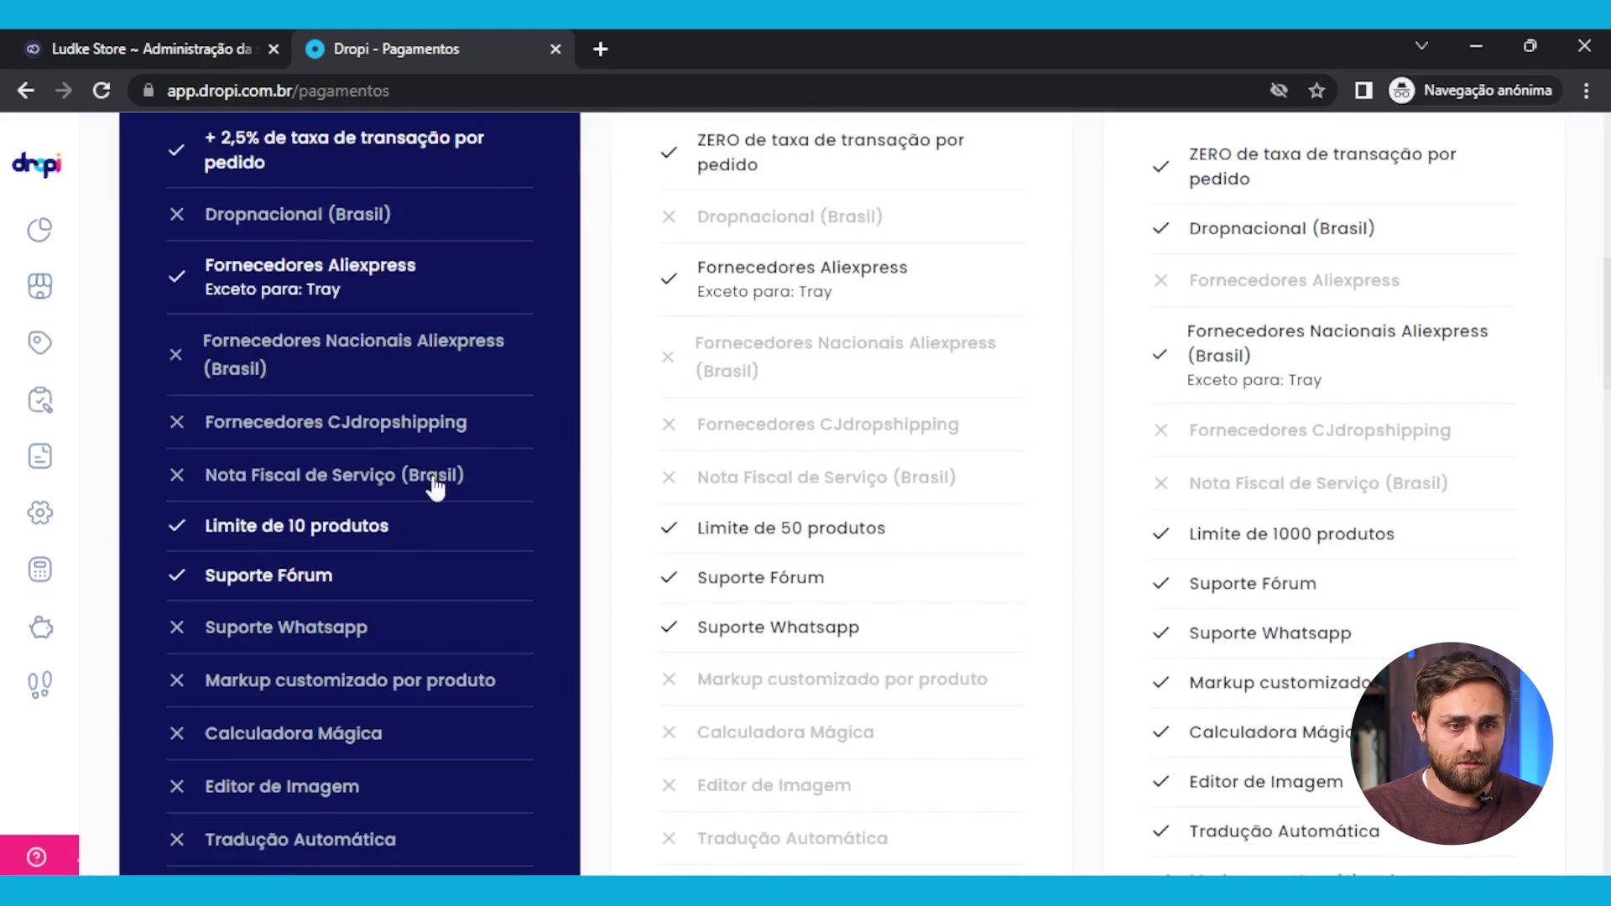
Look over the remaining plans up to Diamante Plus, then return to Dropi's Integrações settings
scroll(434, 522, down, 1)
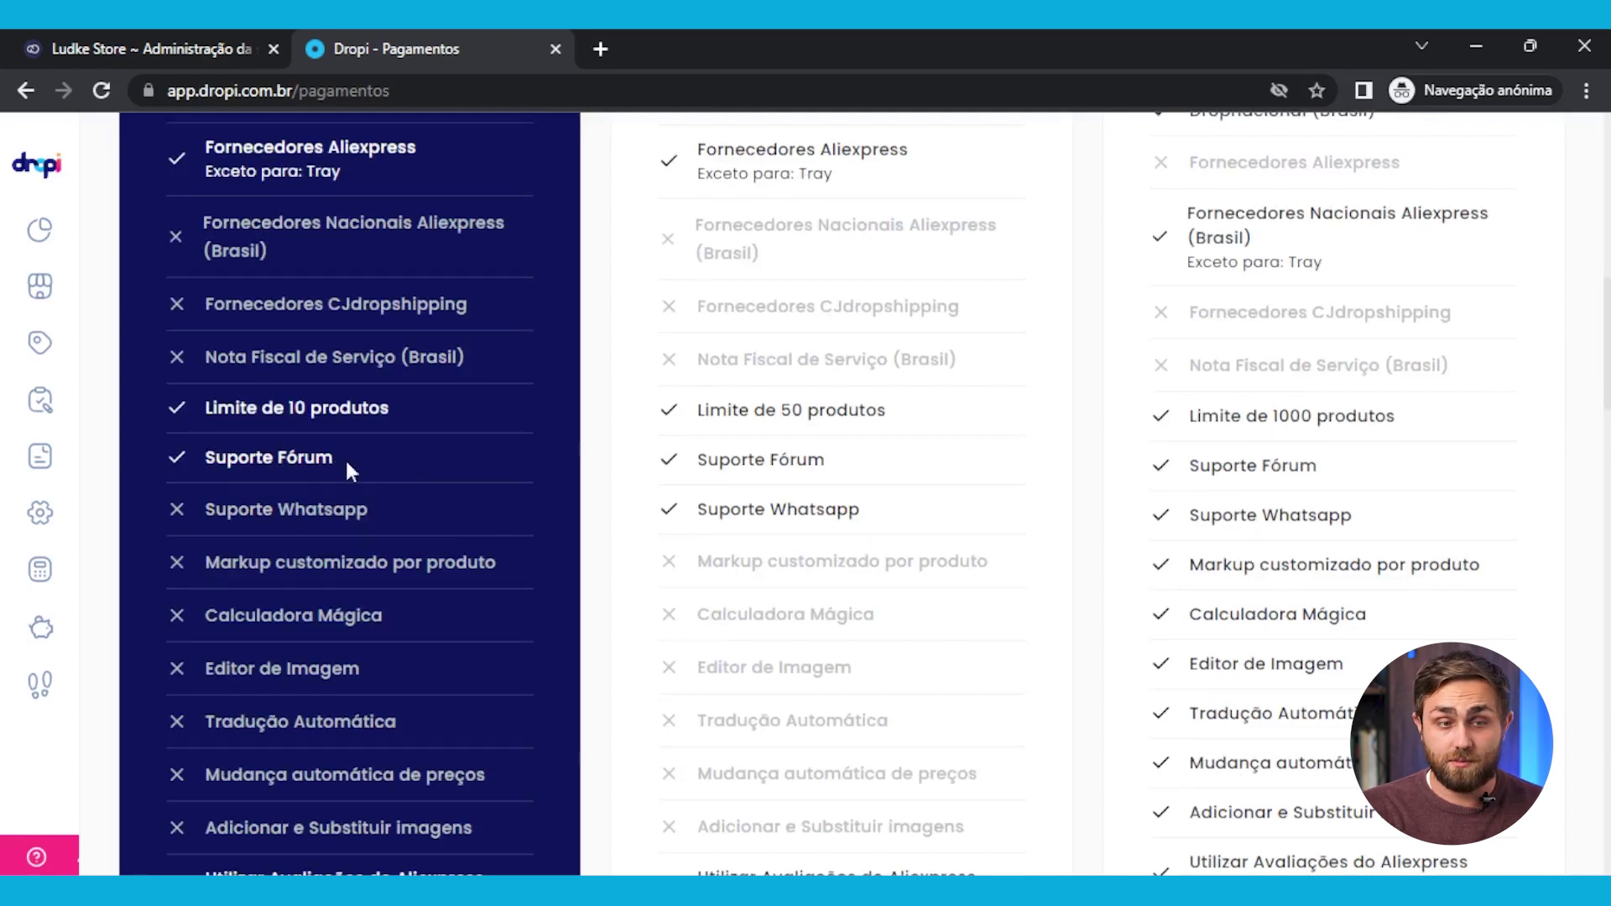
scroll(309, 453, down, 3)
scroll(288, 630, up, 12)
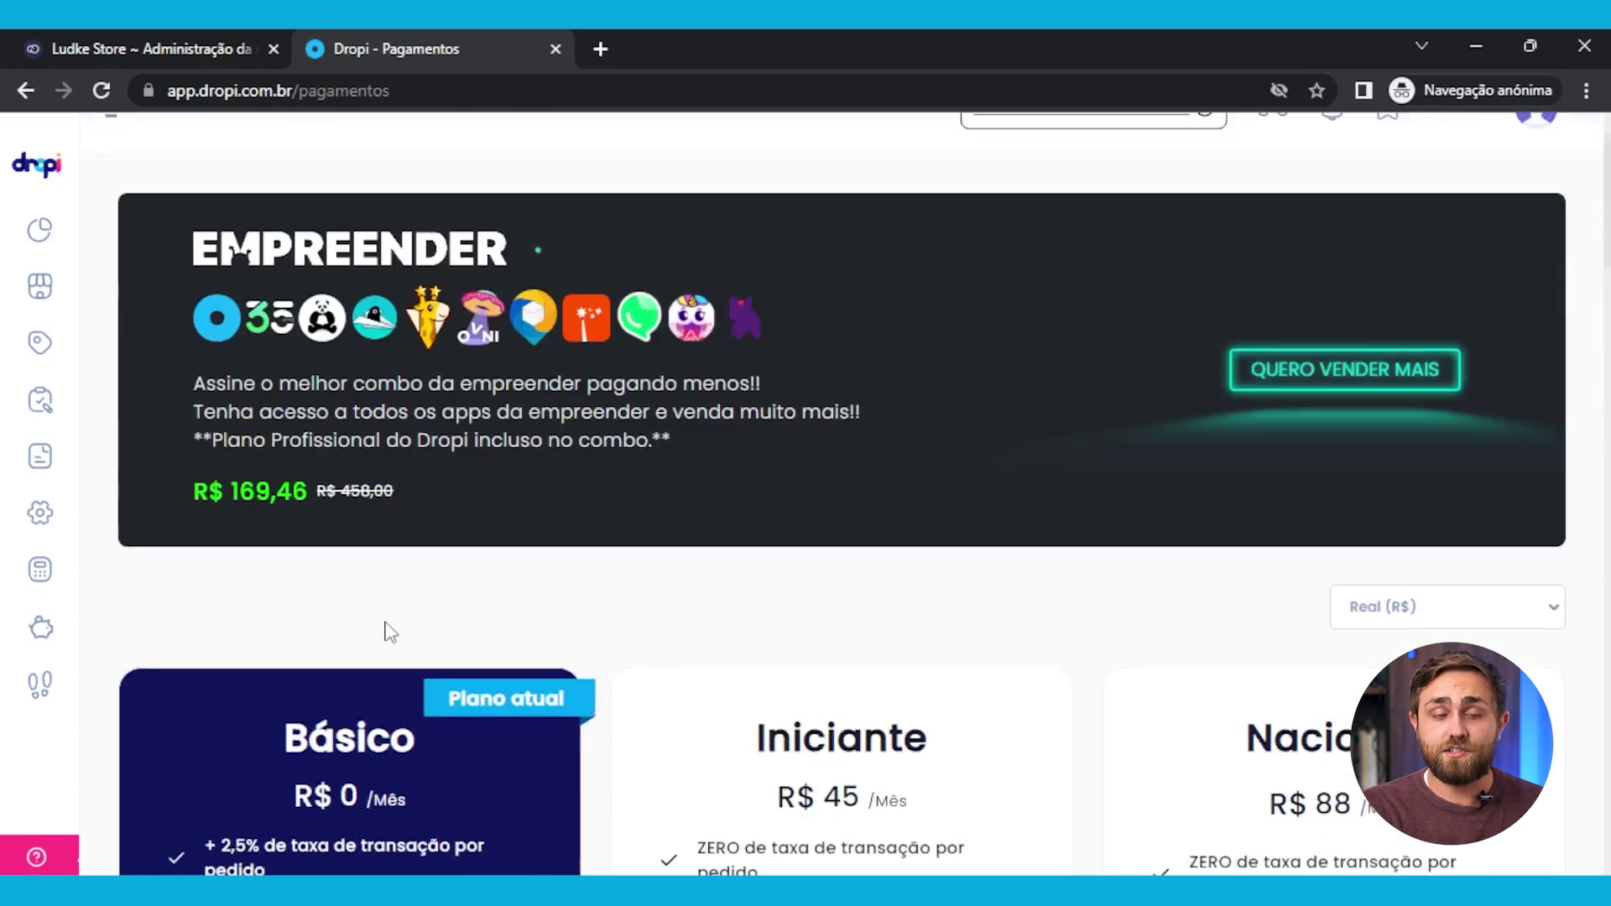
scroll(390, 632, down, 4)
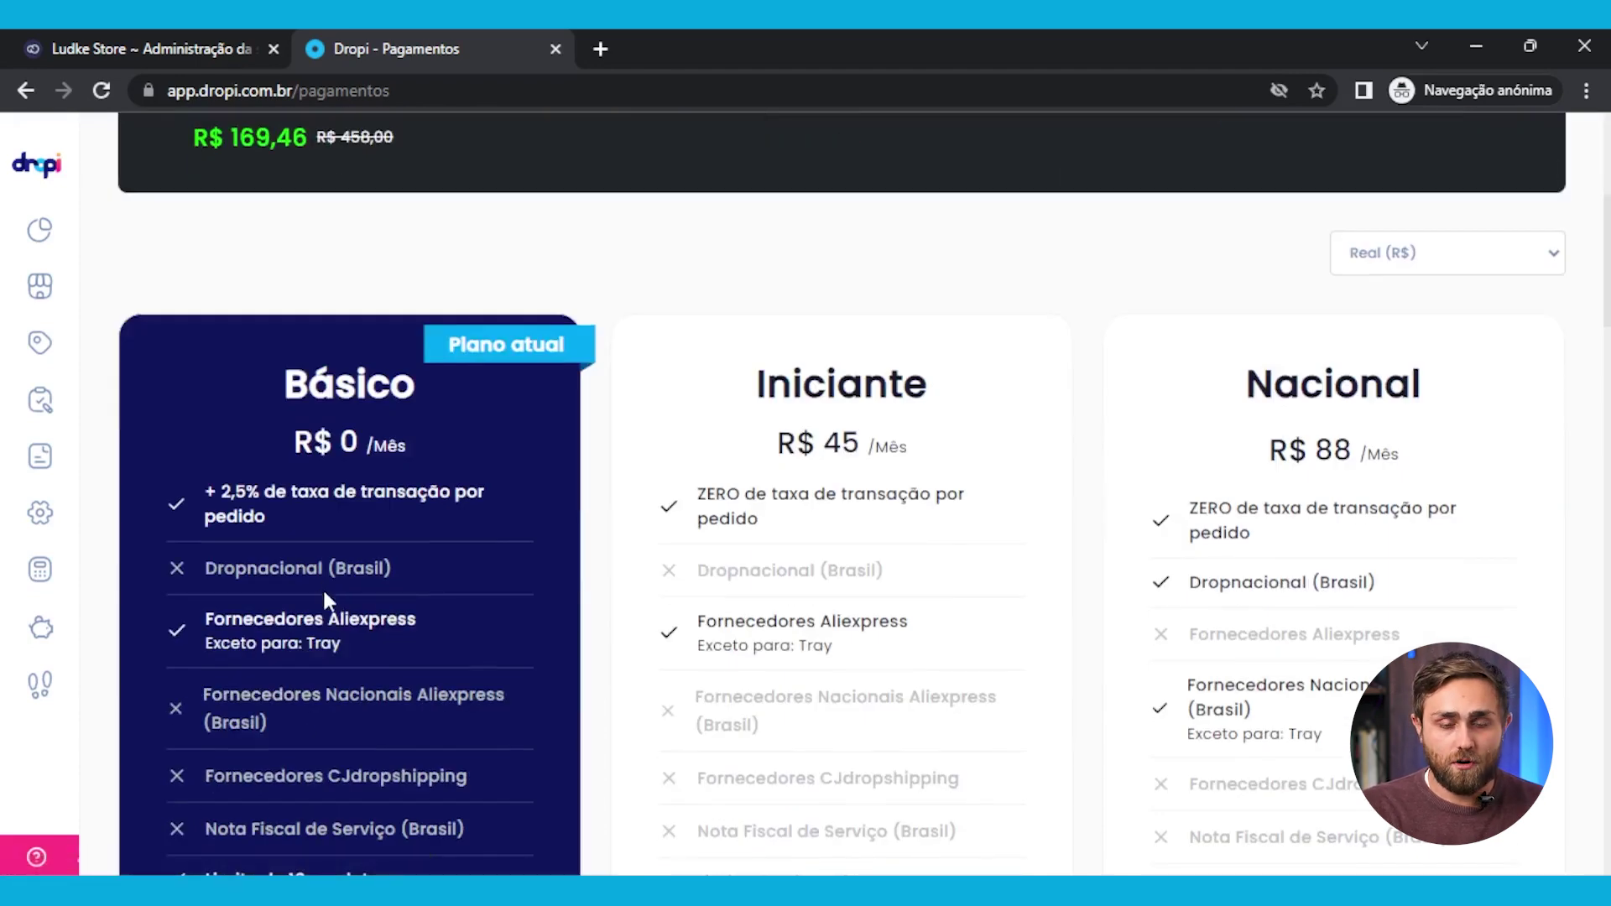
scroll(322, 587, down, 6)
scroll(324, 580, up, 4)
scroll(942, 532, up, 4)
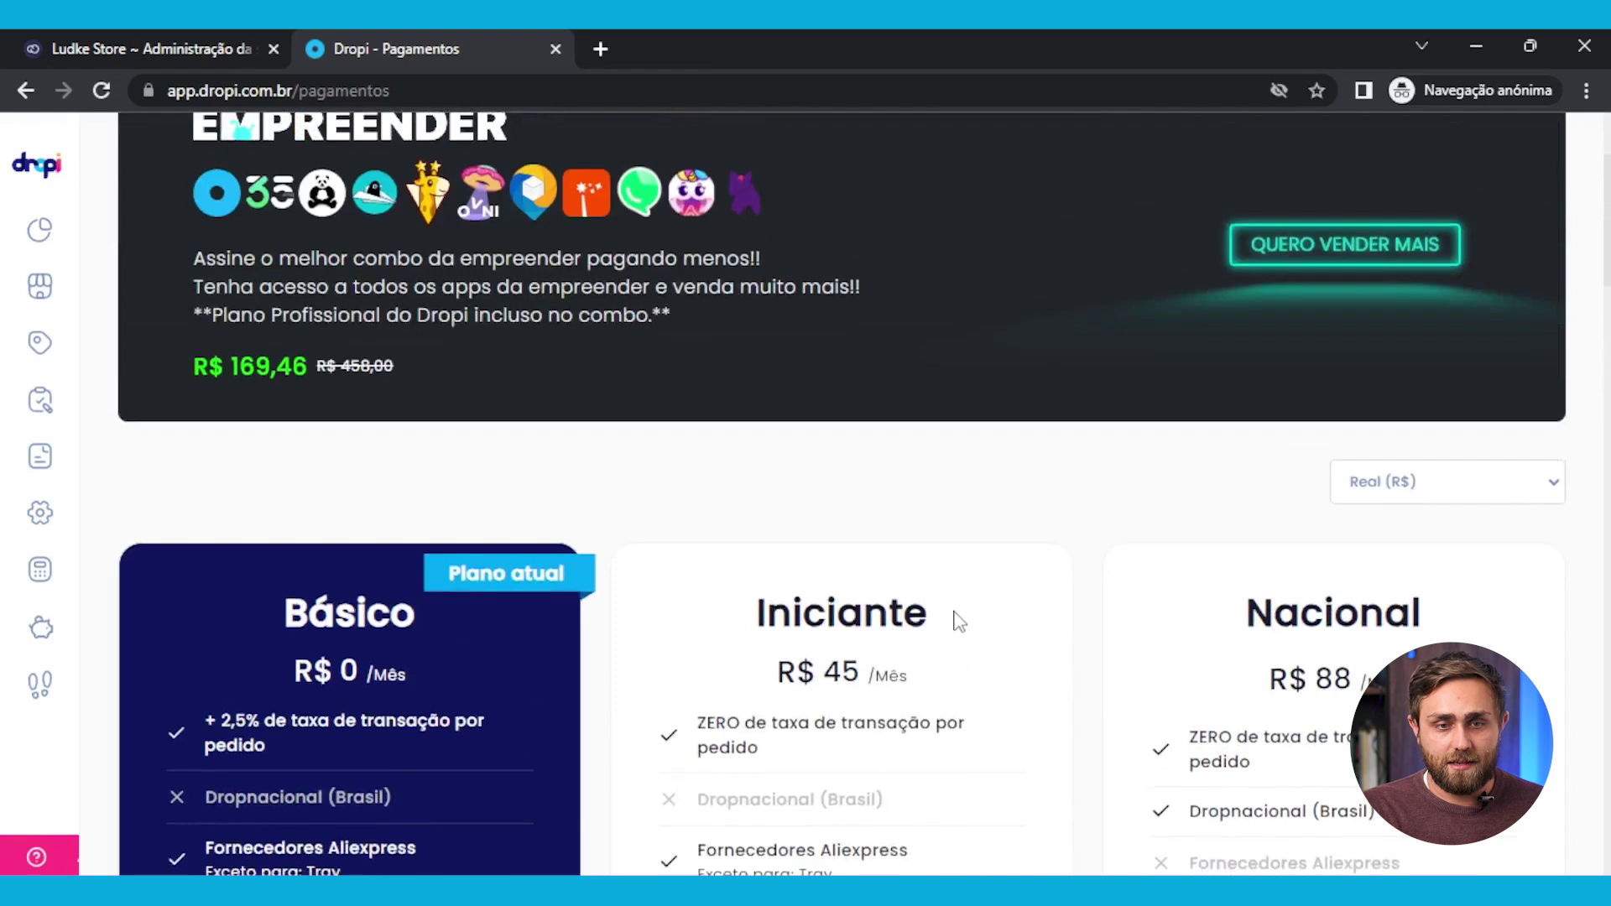
scroll(940, 537, down, 5)
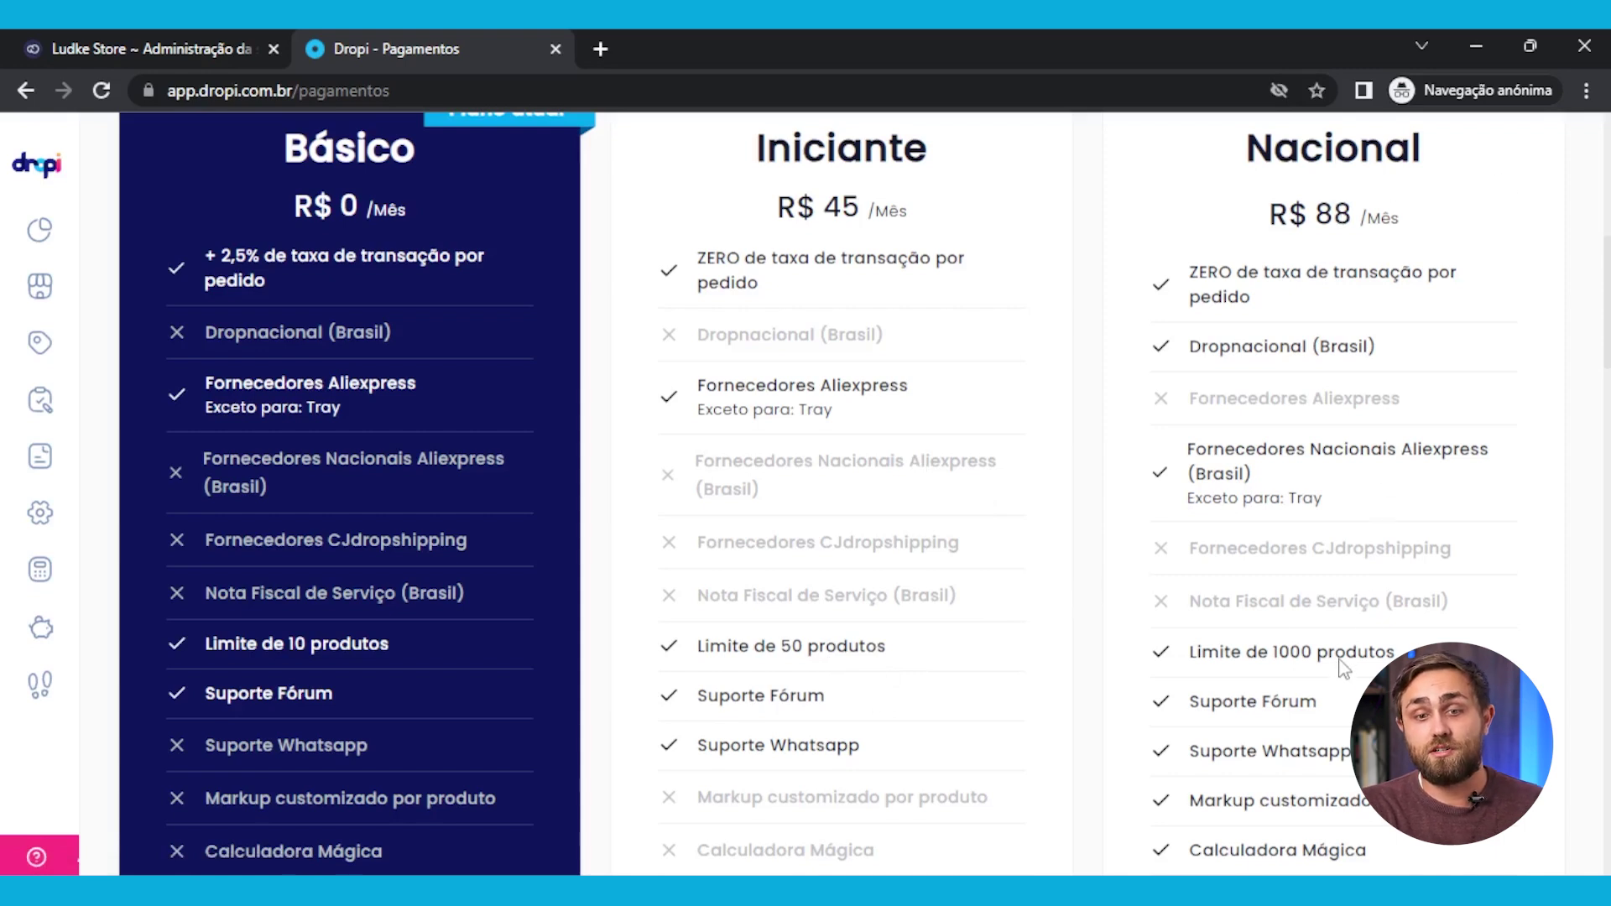
scroll(1340, 650, down, 10)
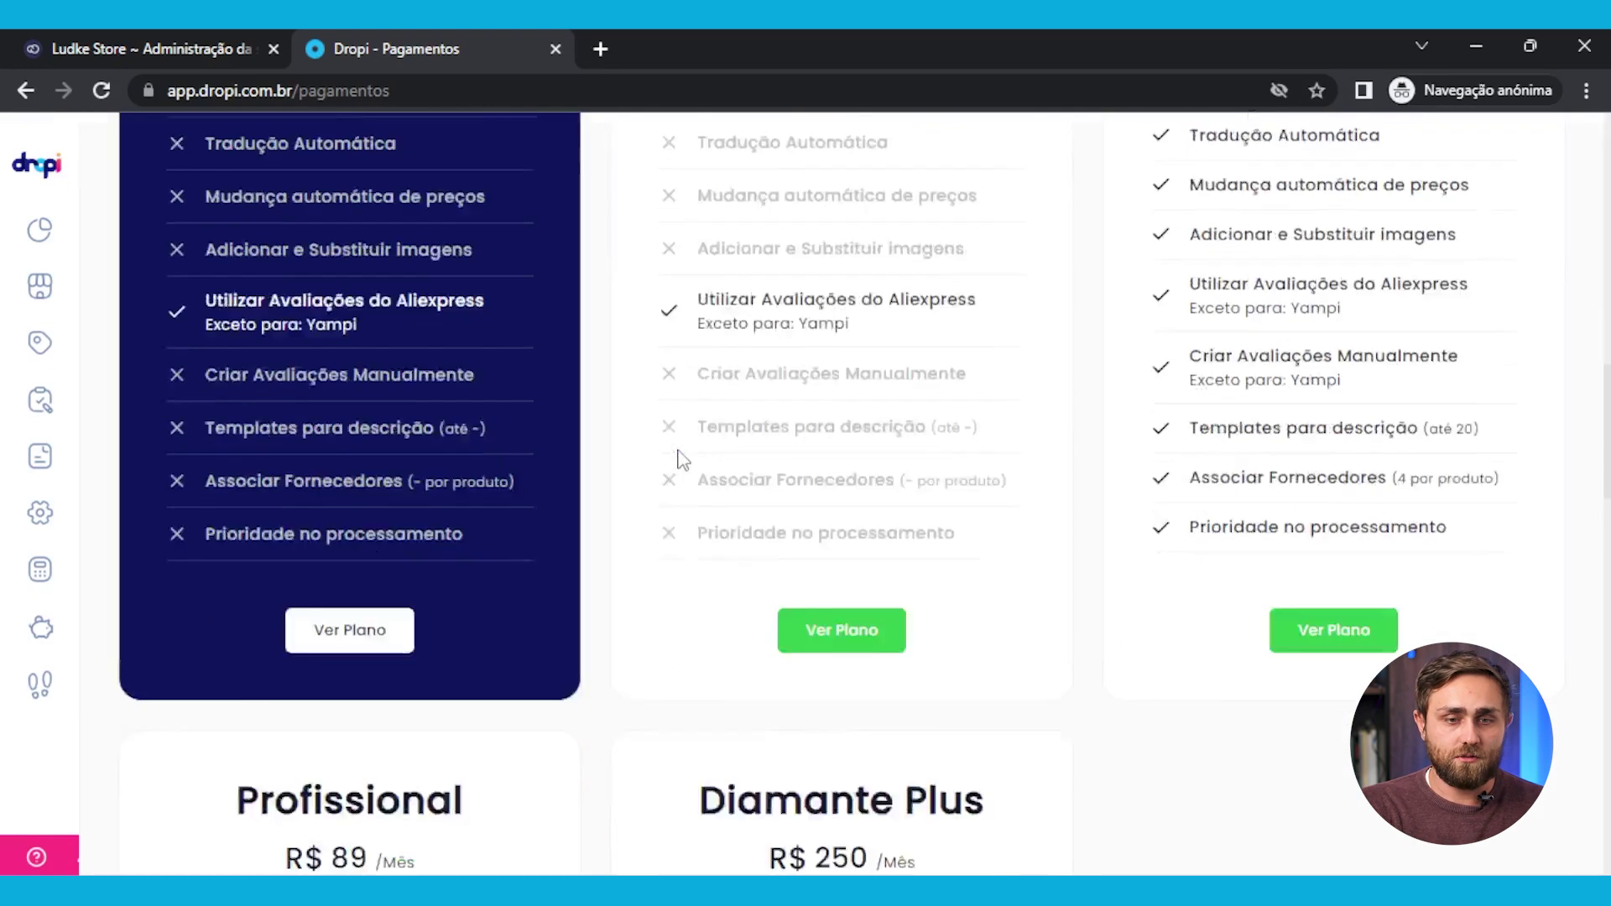
scroll(684, 457, down, 8)
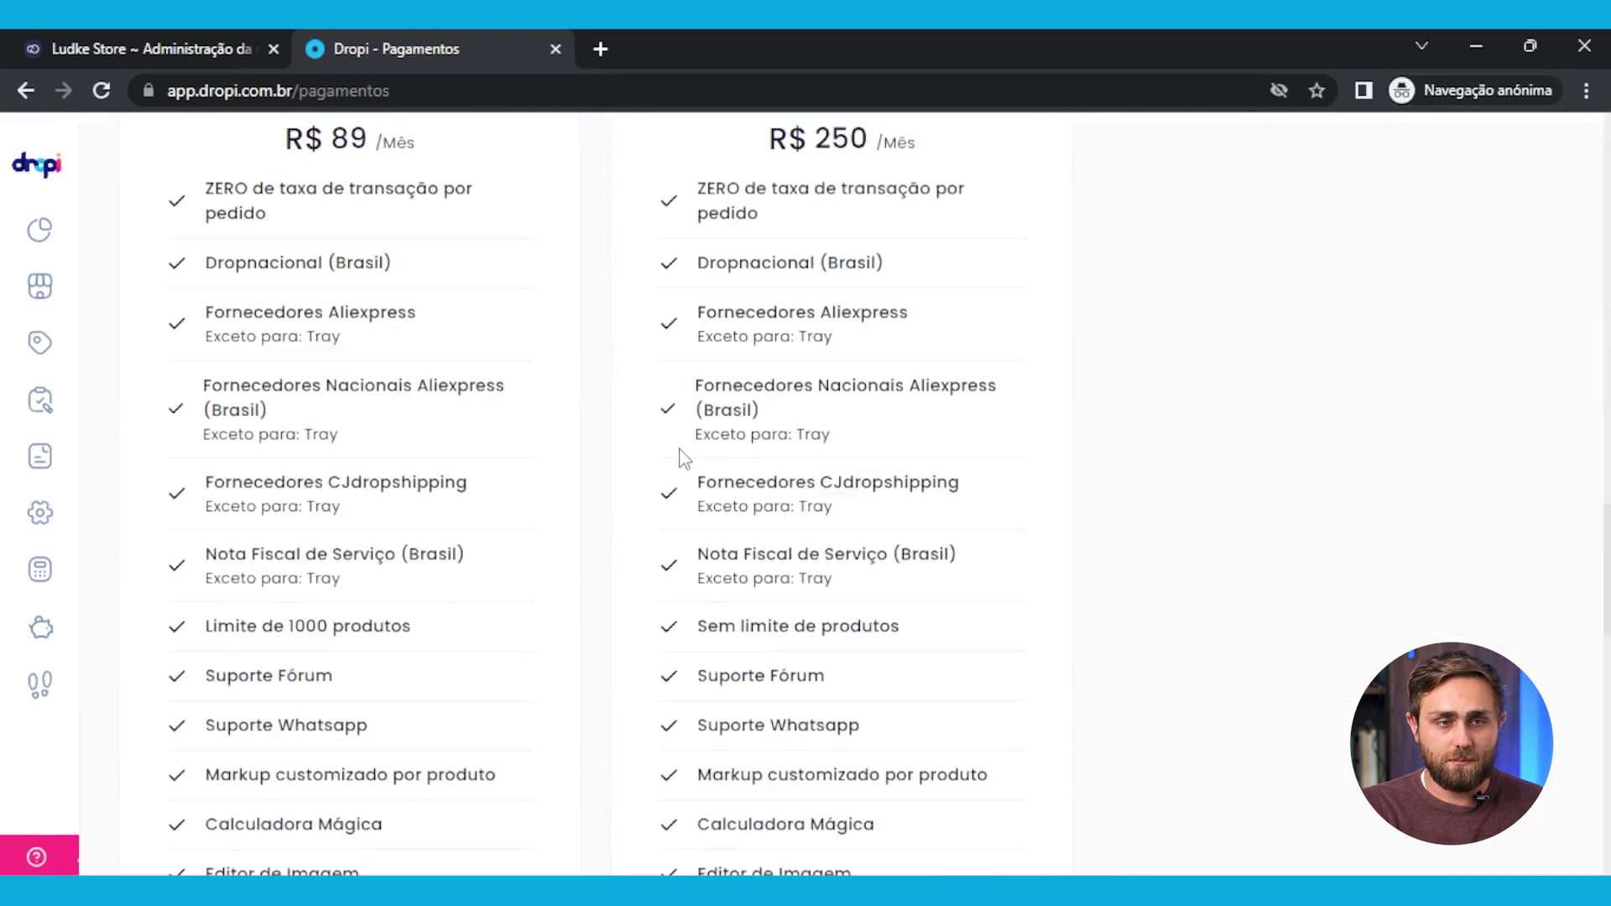
scroll(684, 457, up, 1)
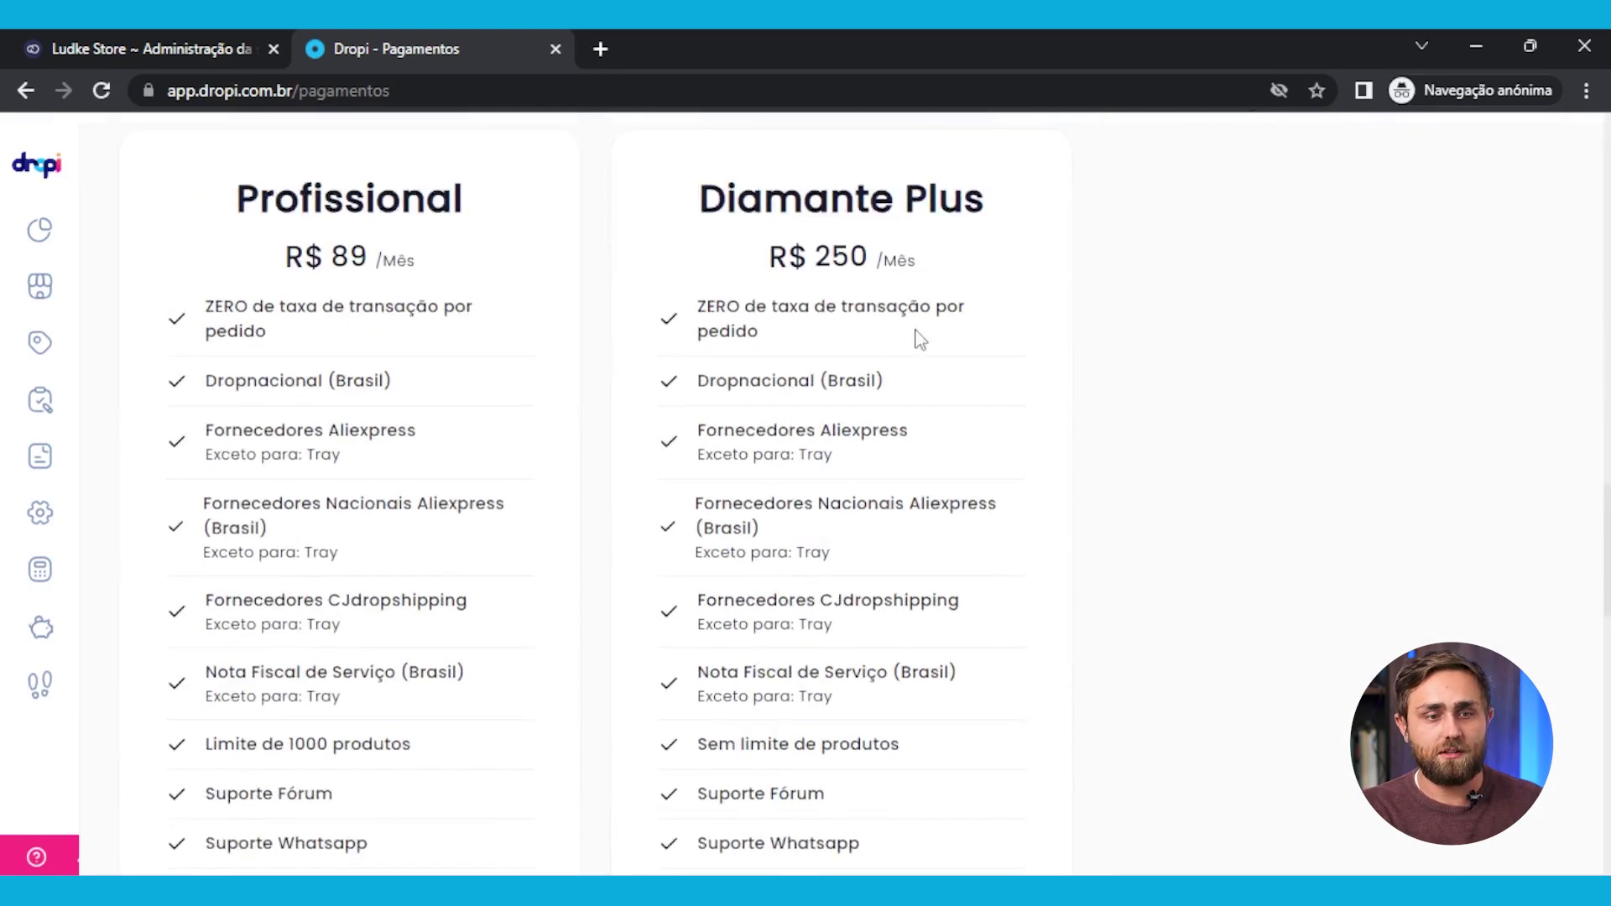
scroll(816, 377, up, 20)
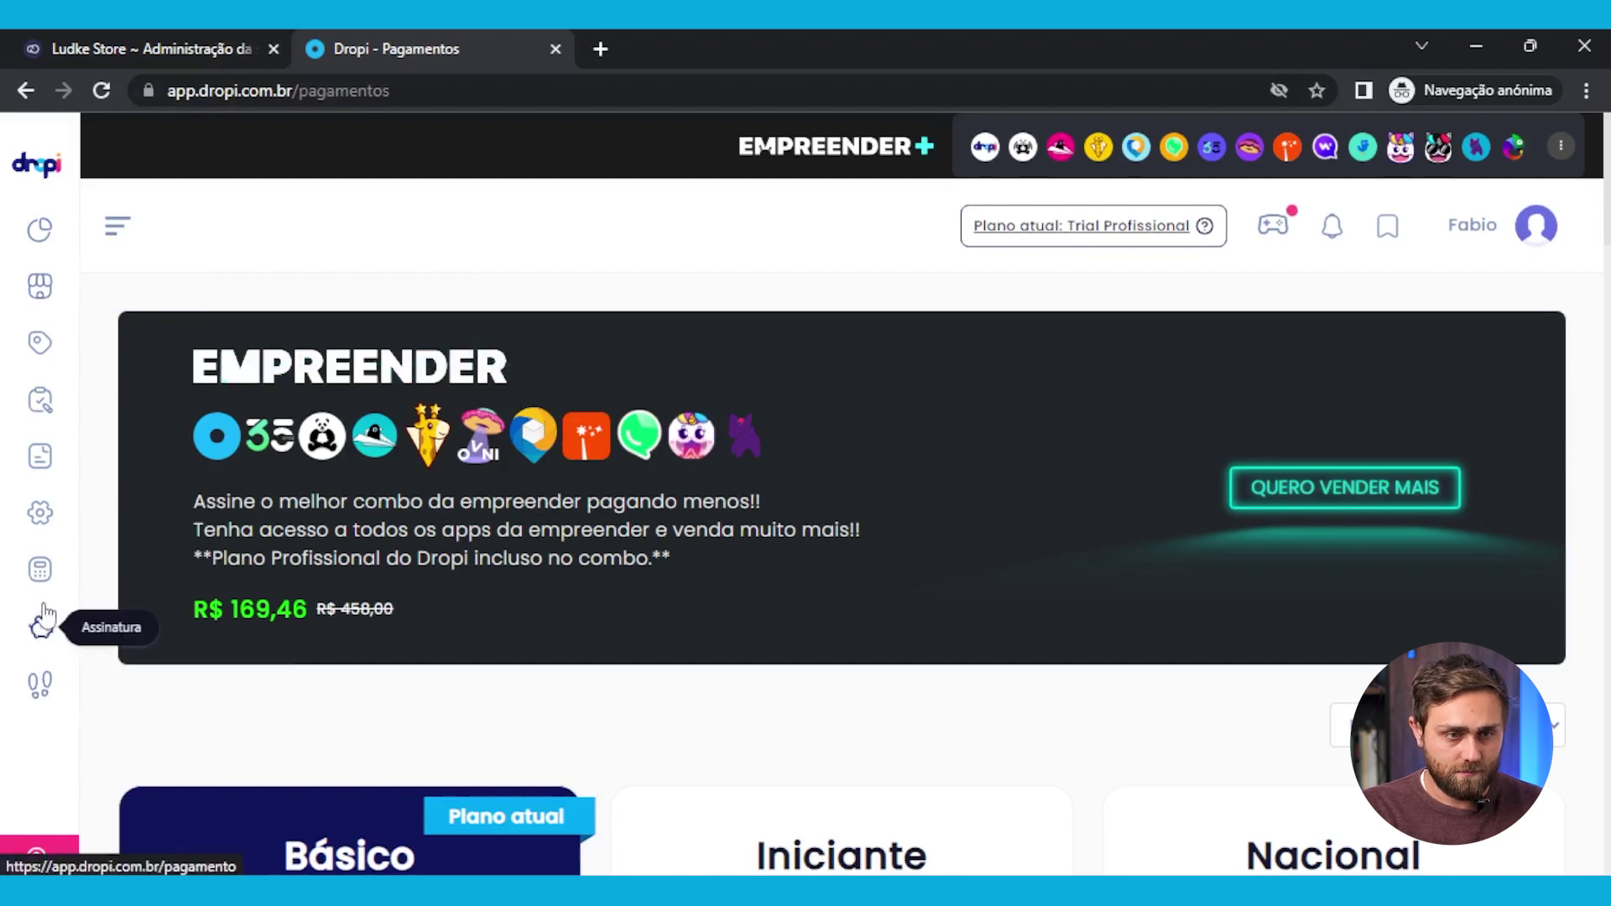
click(40, 516)
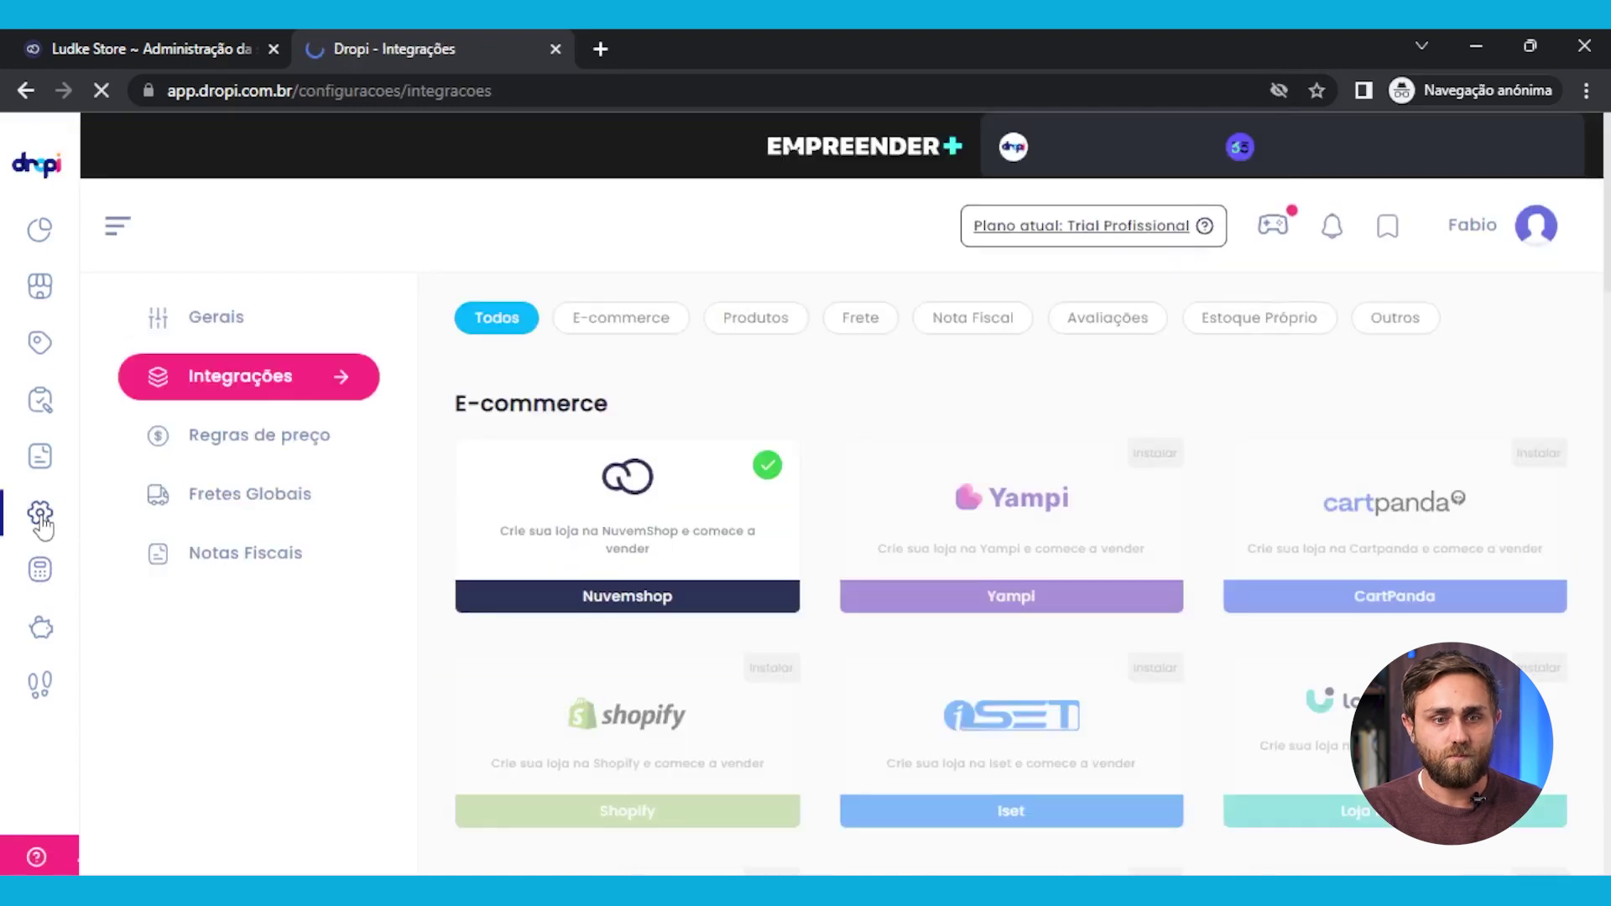
Open the Aliexpress card in the Produtos section to show the Configuração AliExpress guide and video
scroll(1208, 553, down, 10)
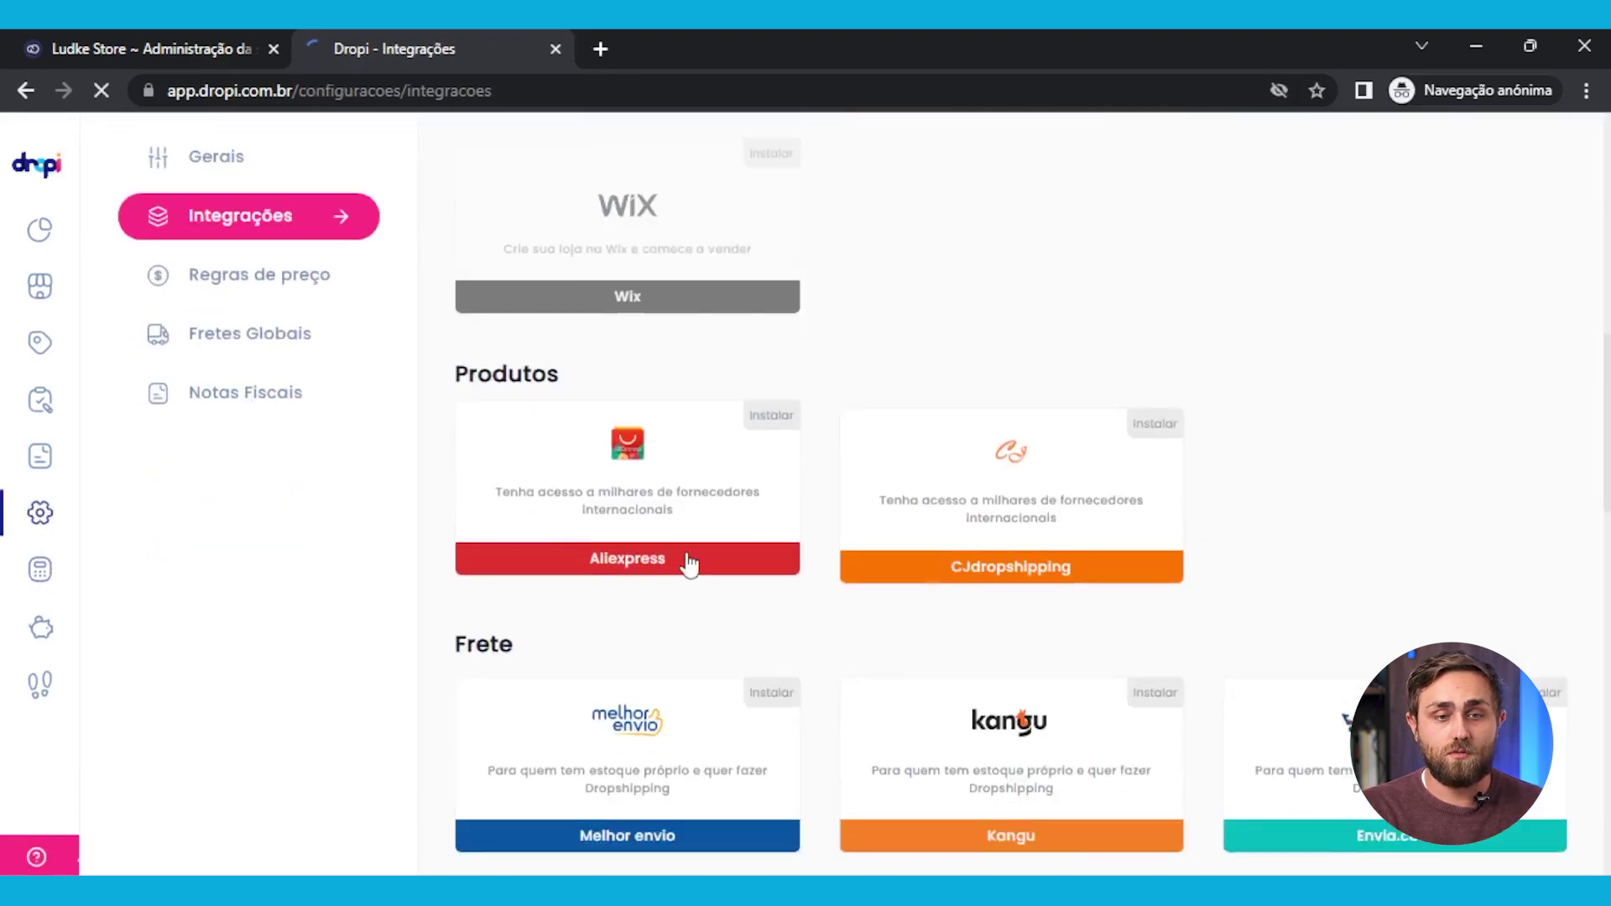
click(688, 563)
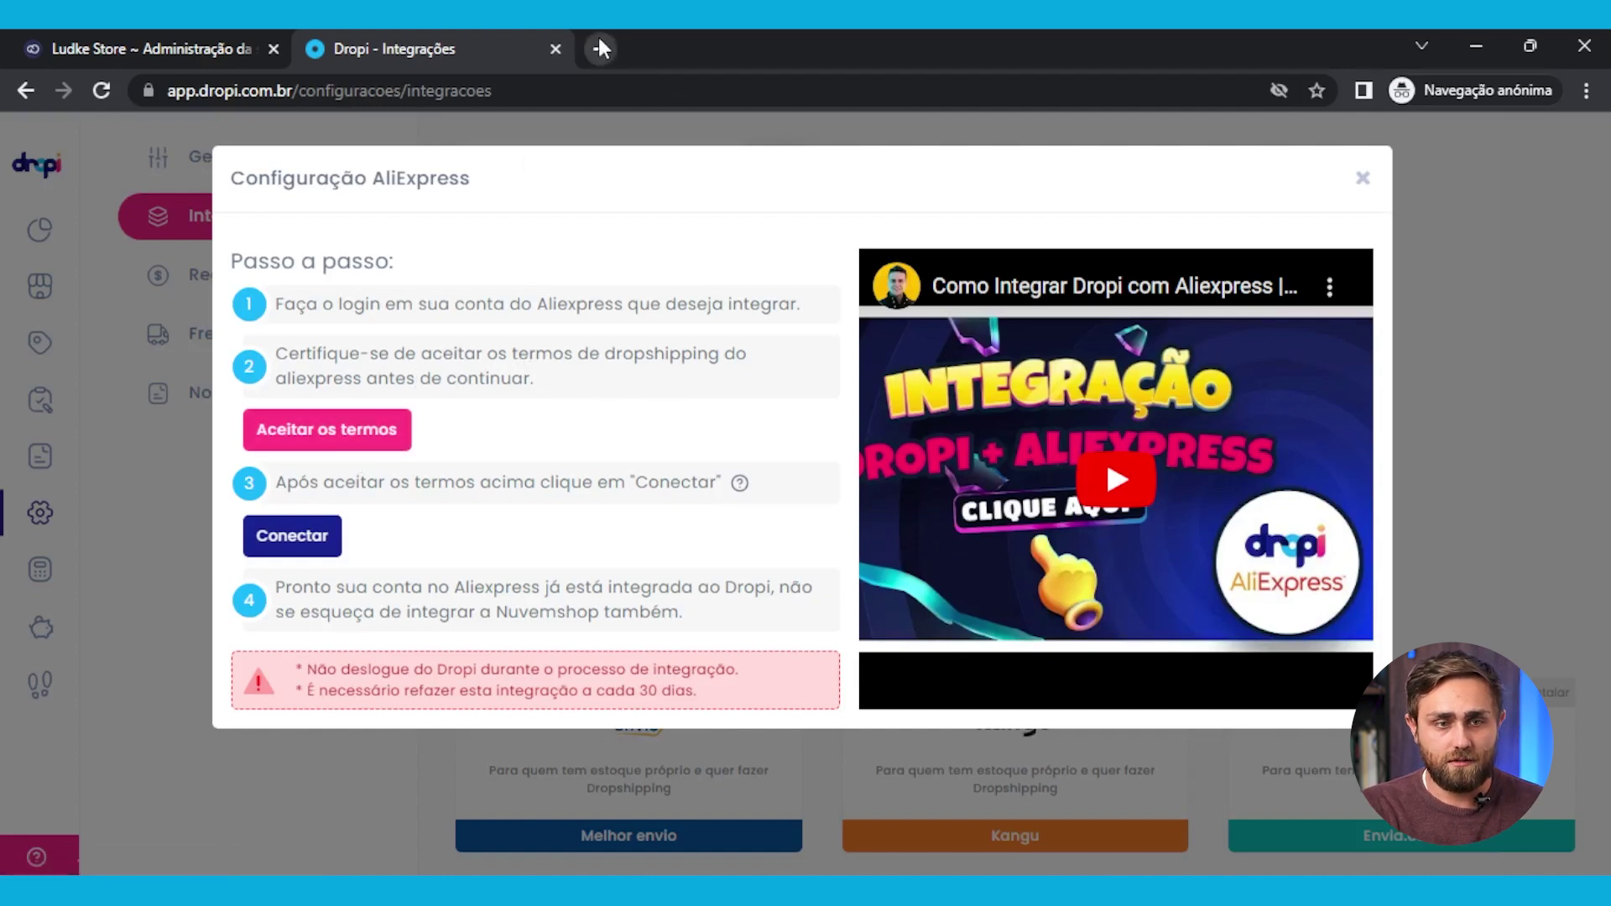
Open AliExpress's Dropshipping Program User Agreement and translate it into Portuguese
click(332, 428)
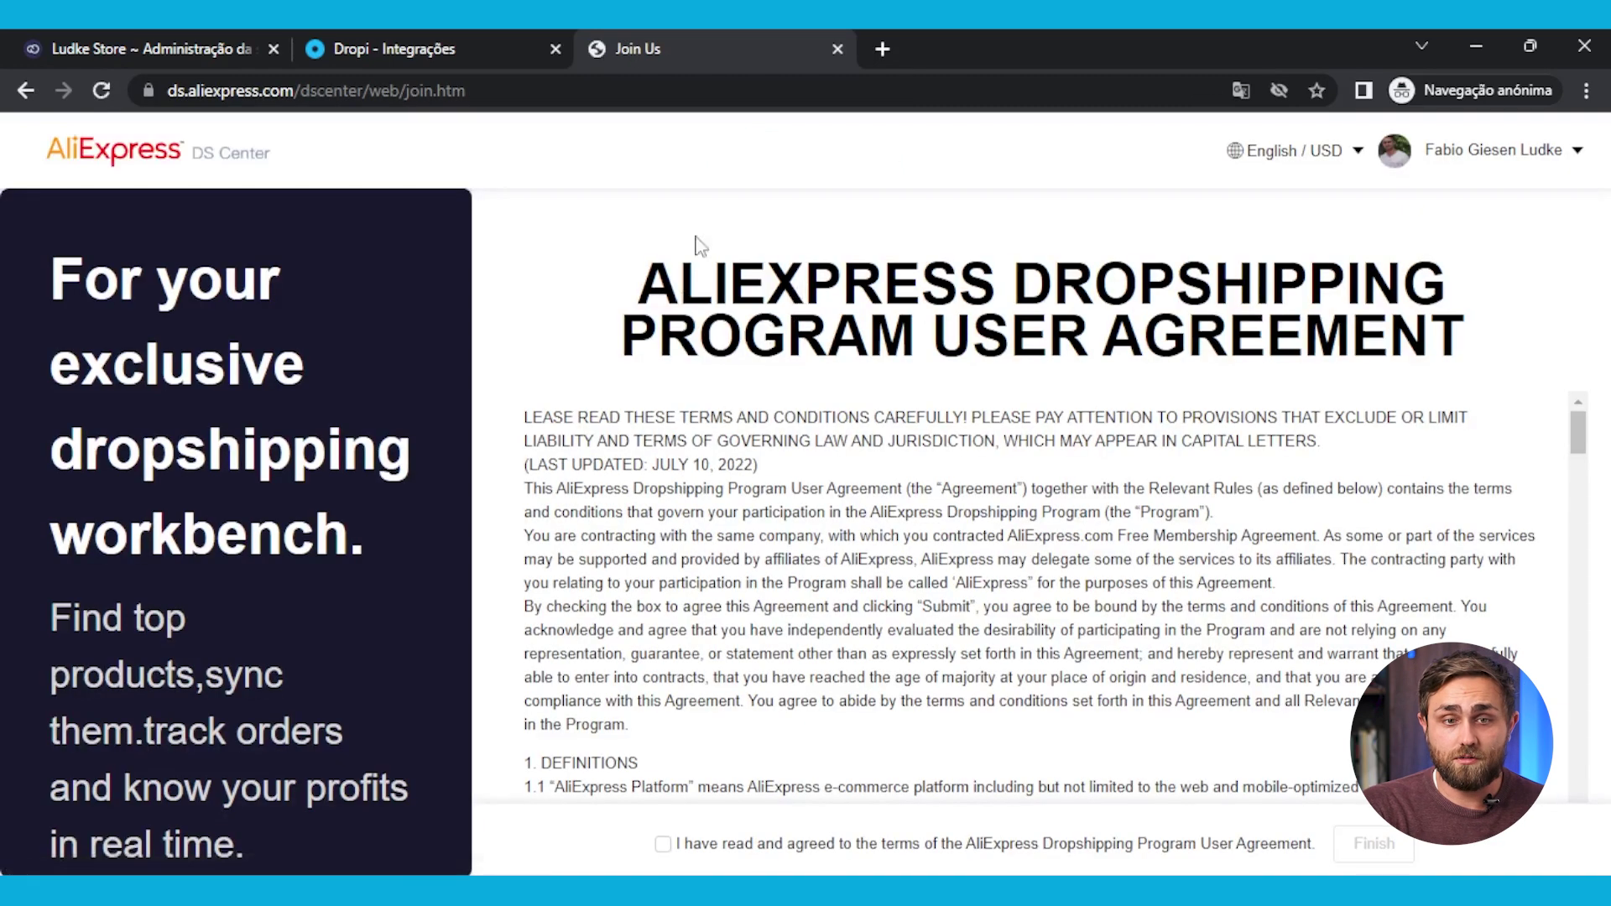
scroll(814, 488, down, 5)
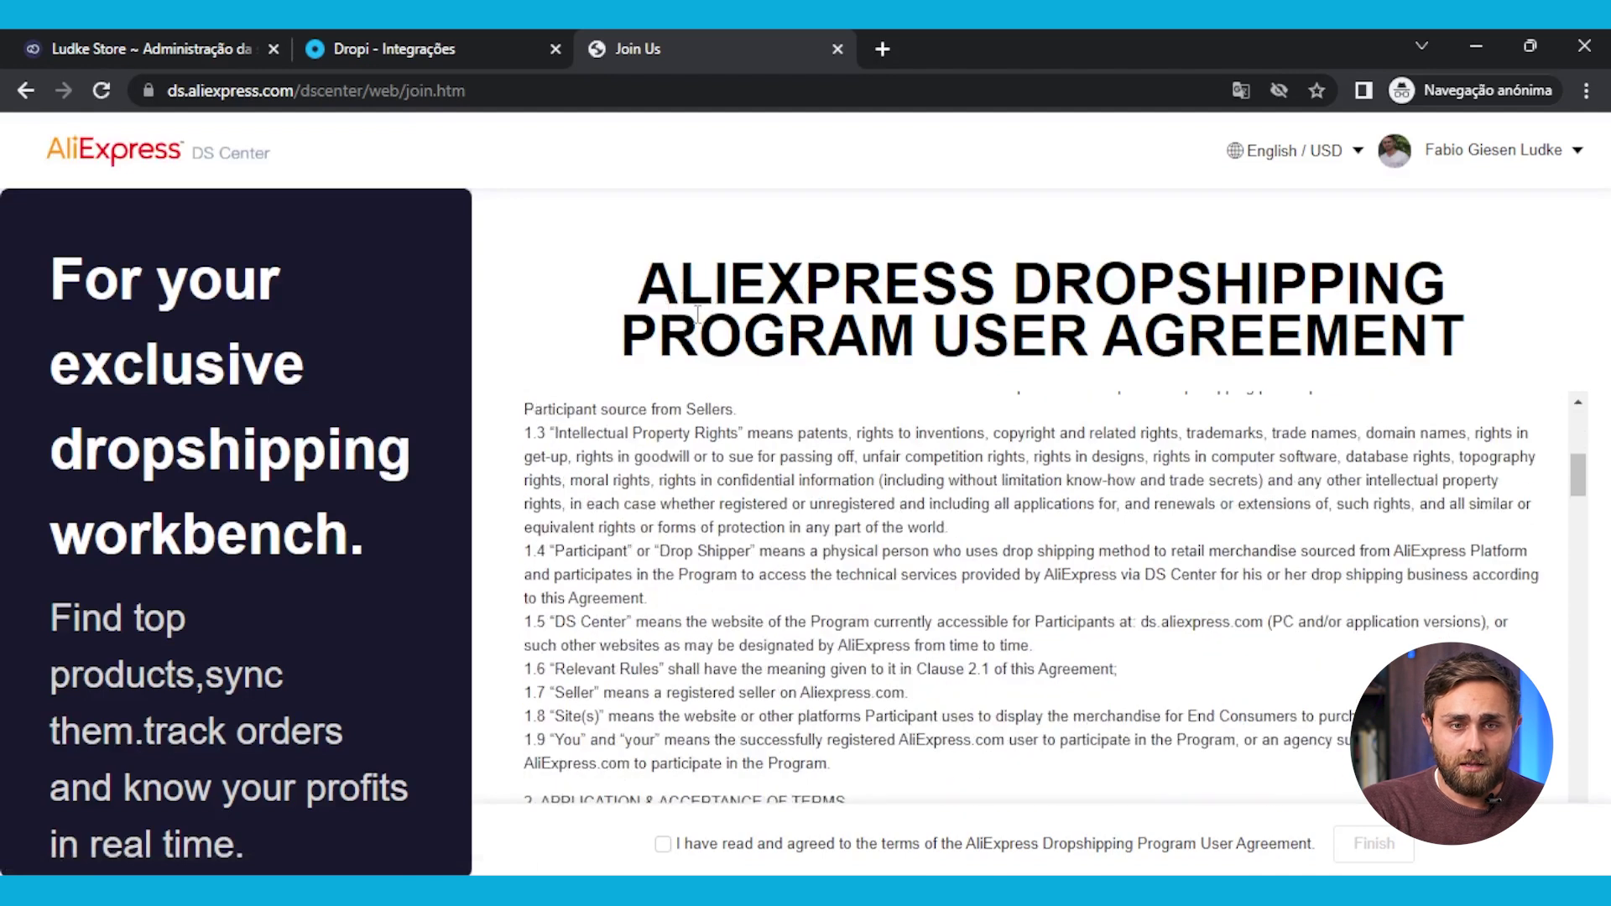
scroll(958, 496, down, 4)
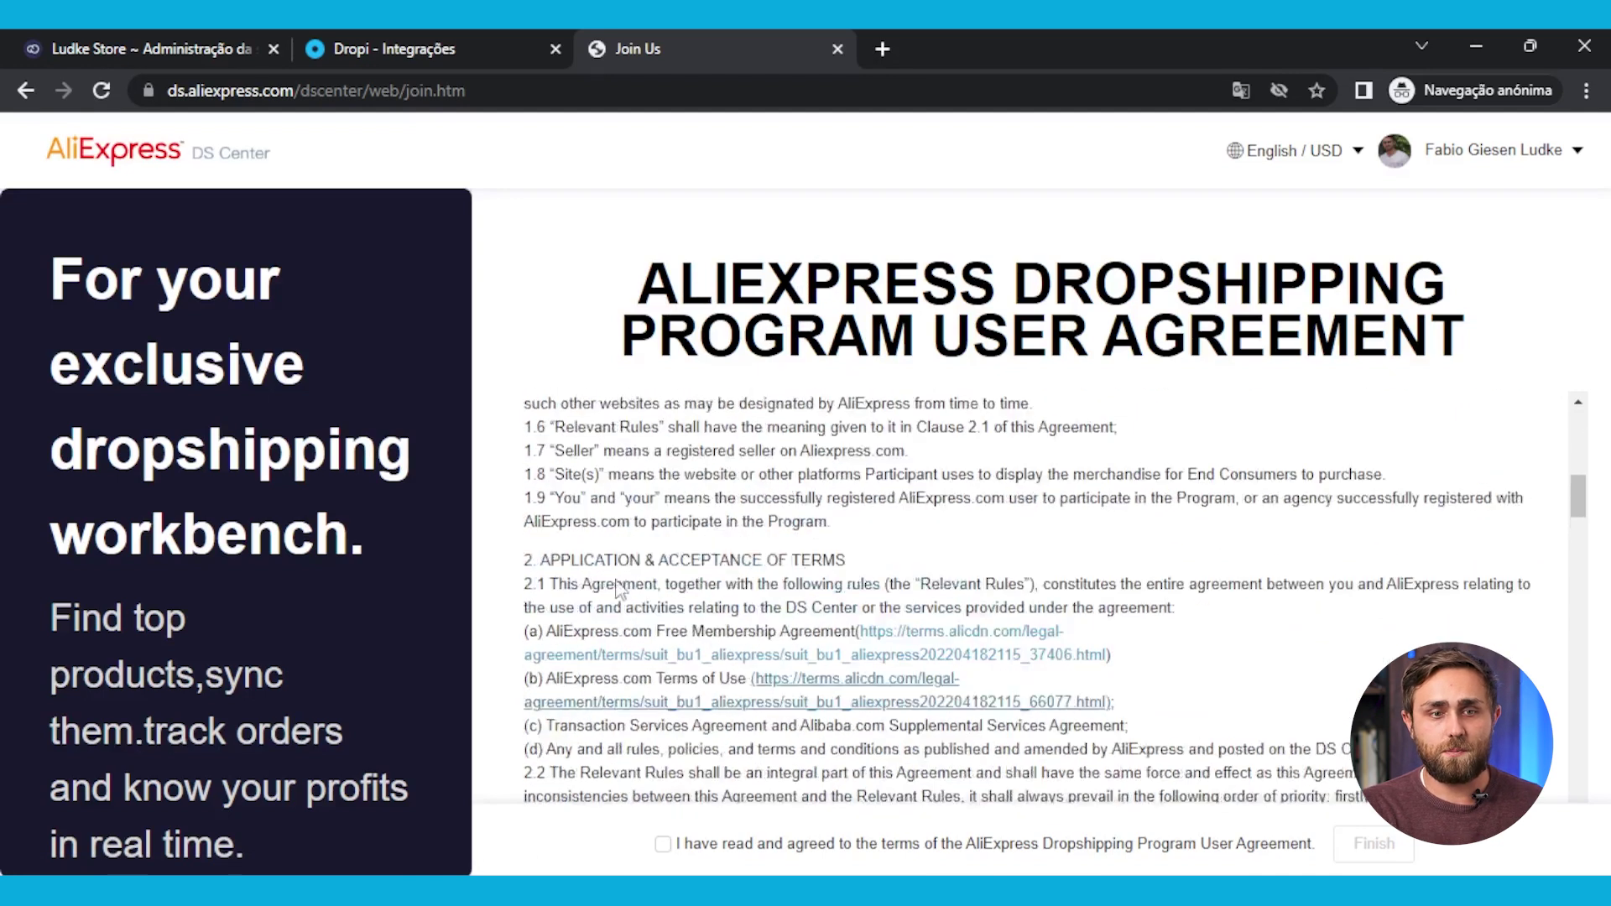
scroll(766, 532, up, 10)
right_click(779, 507)
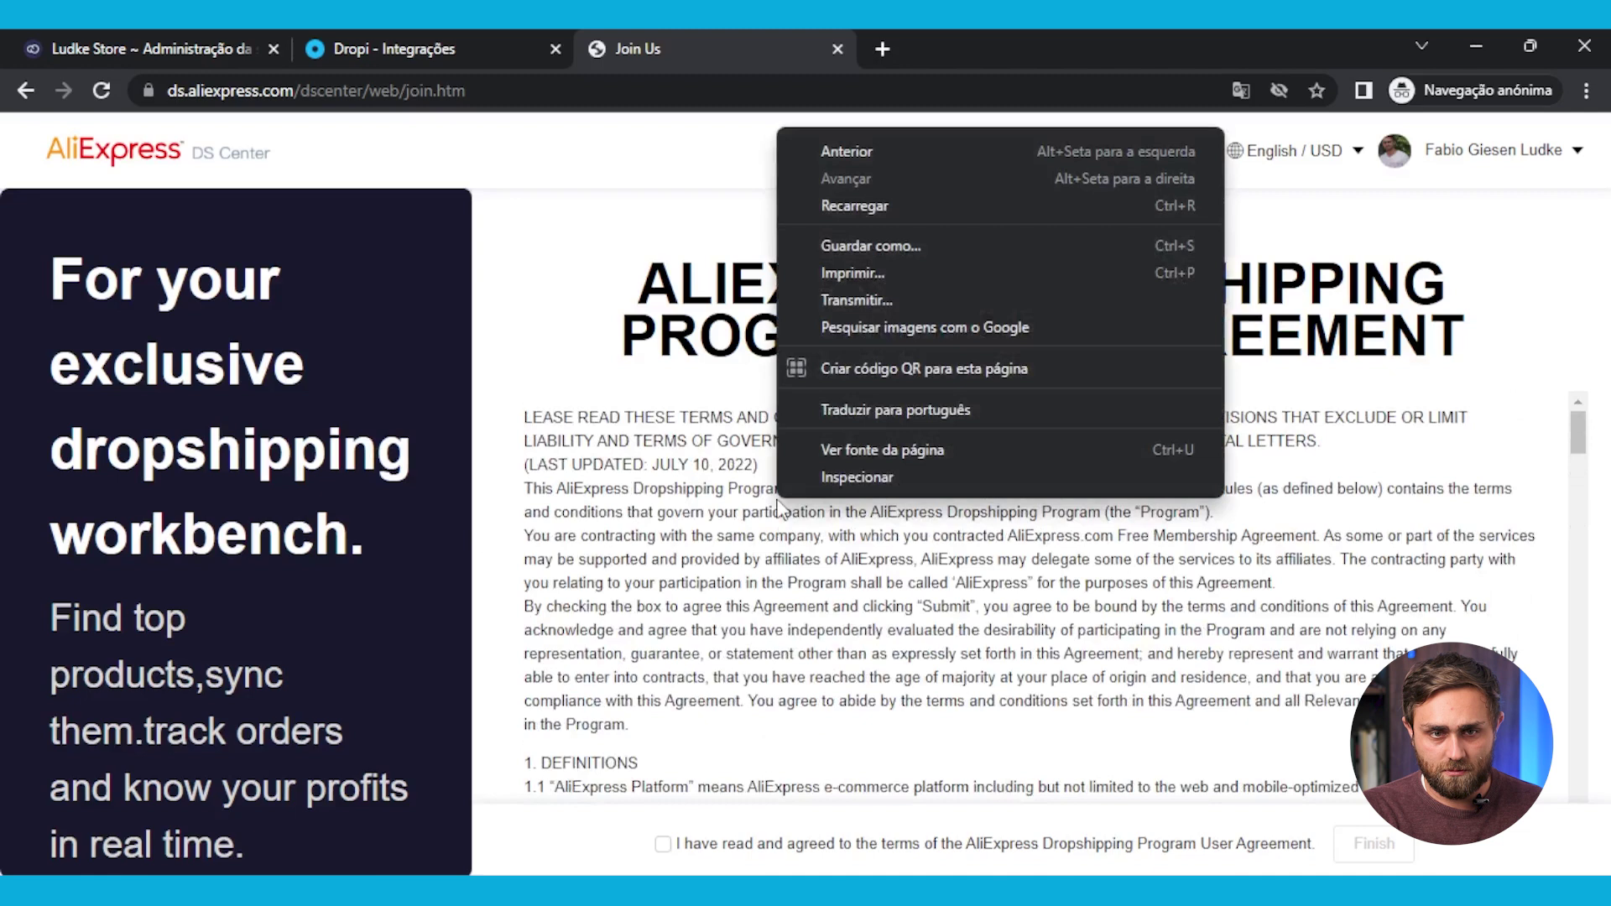
click(966, 408)
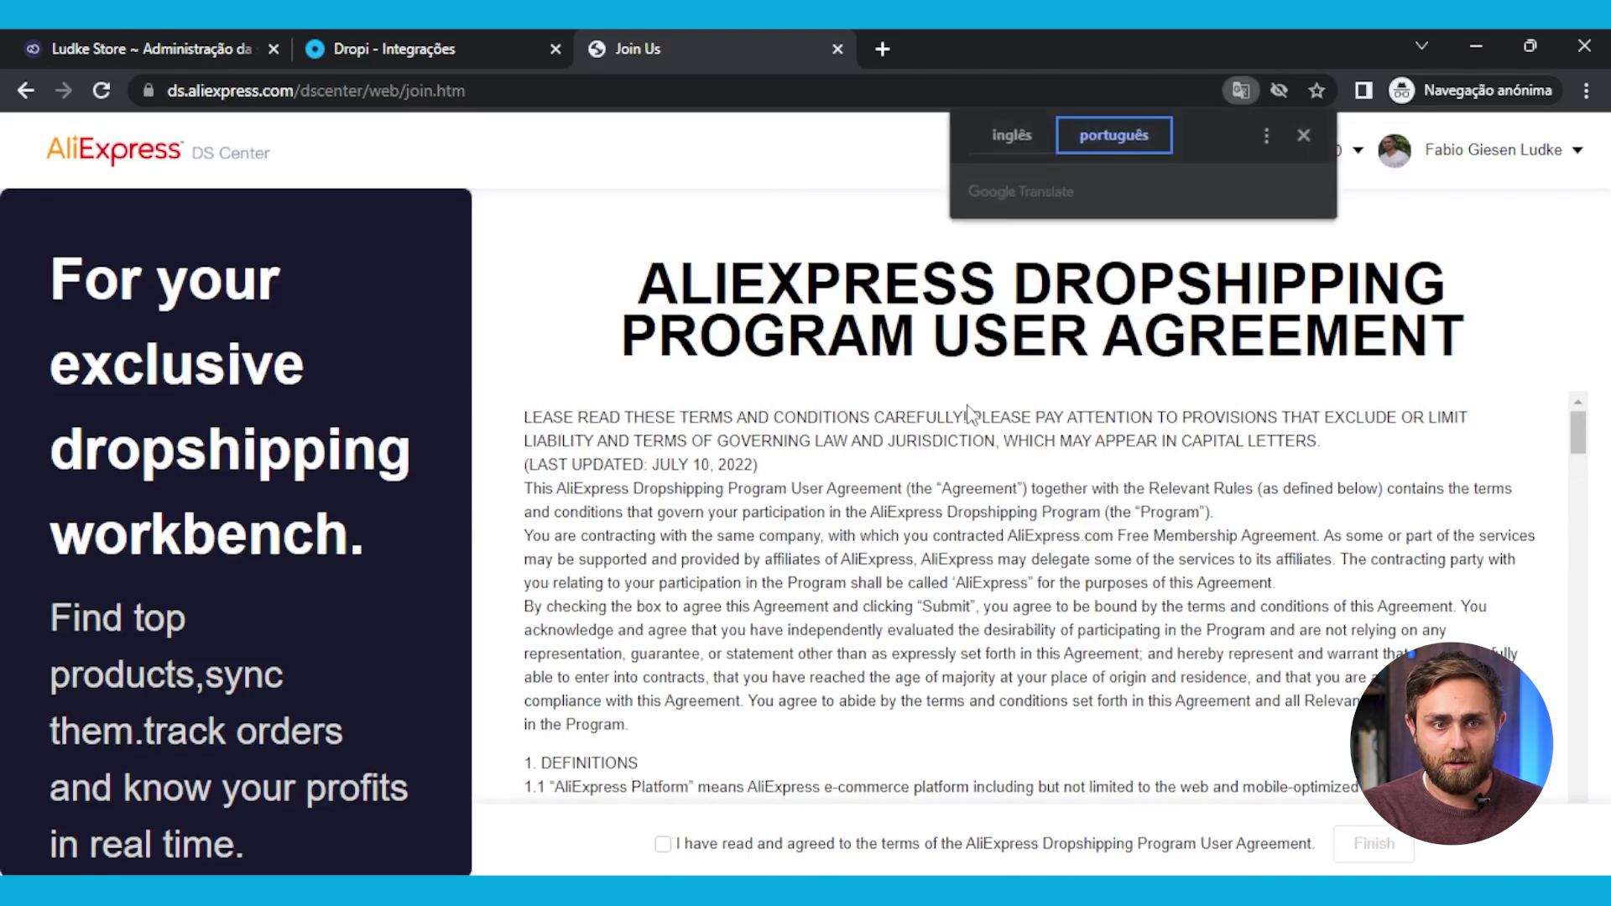
Tick 'Eu li e concordei', dismiss the covering notification and submit with Terminar
scroll(733, 503, down, 20)
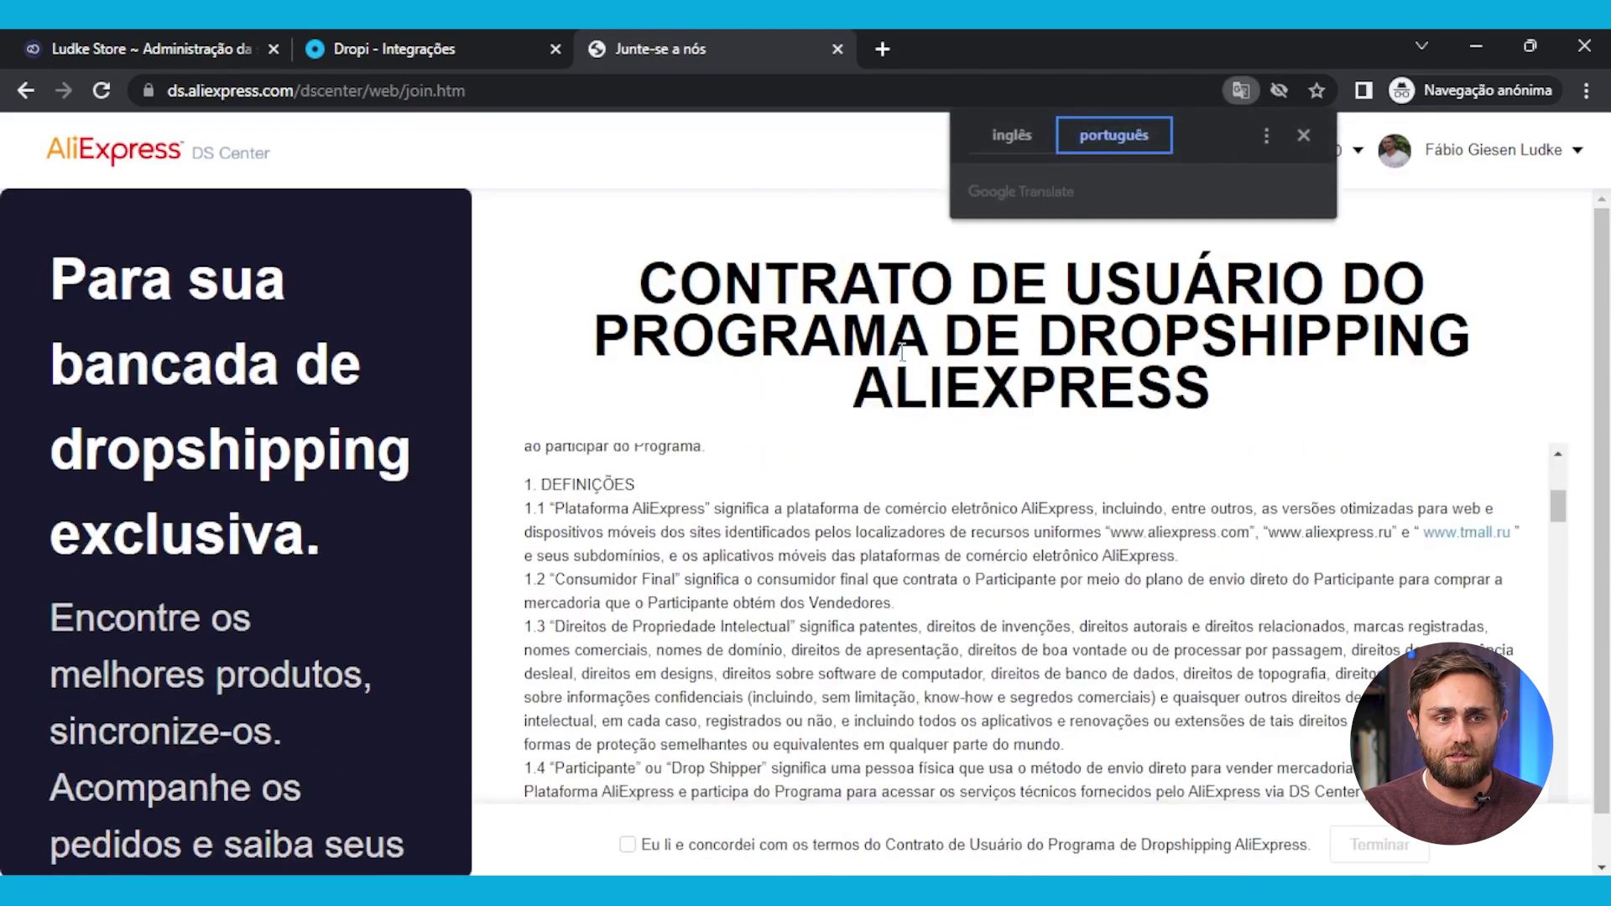
scroll(862, 508, down, 1)
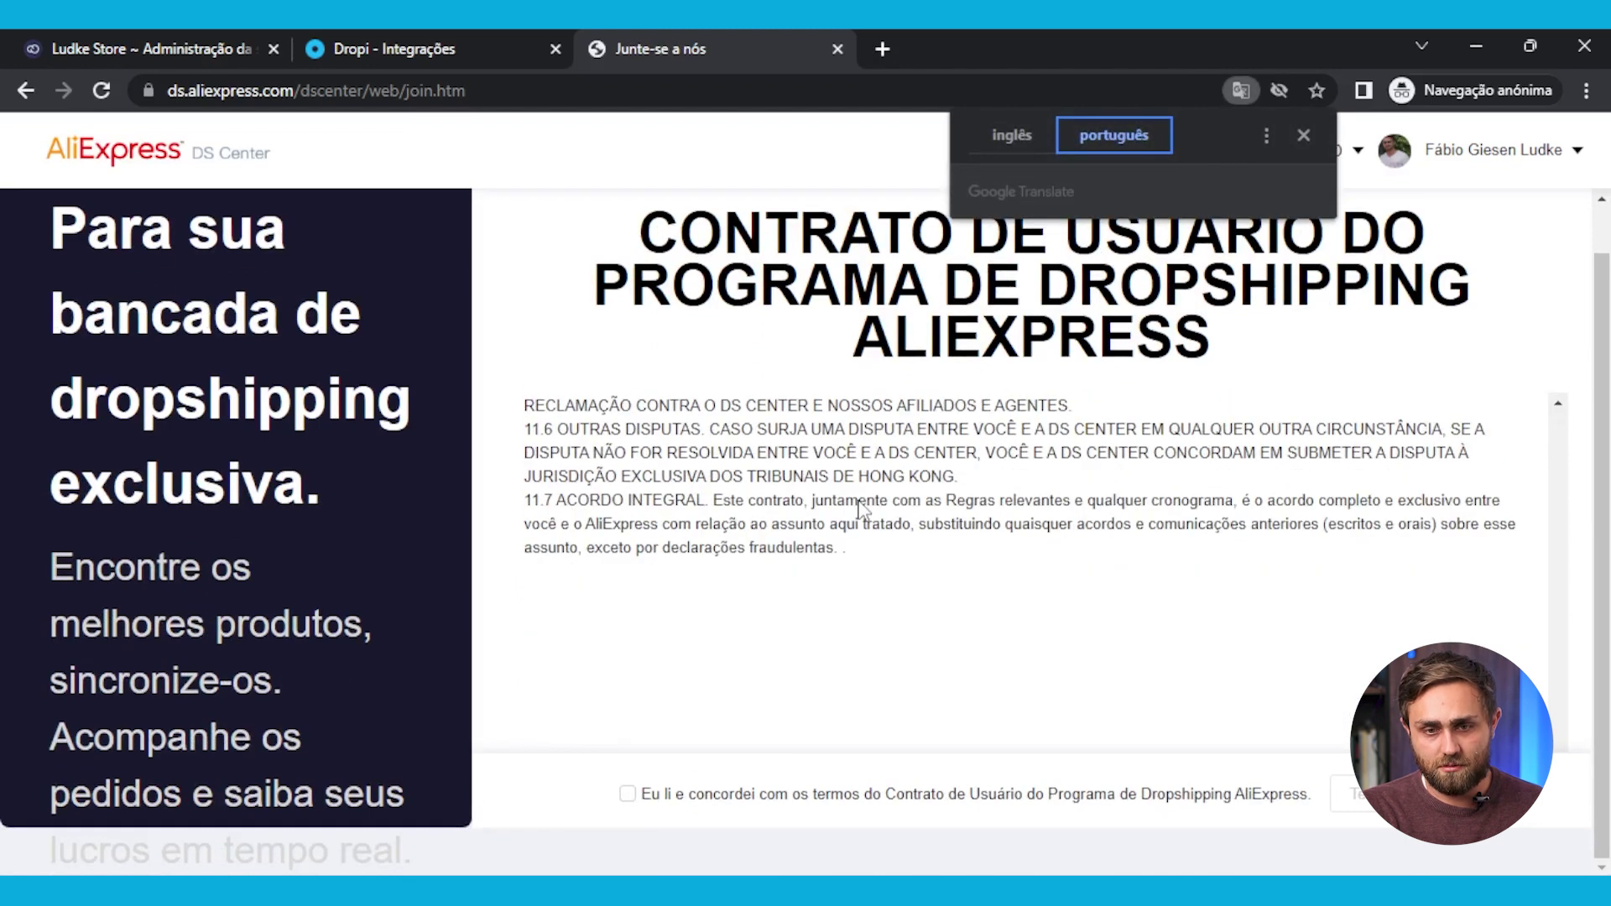
click(628, 793)
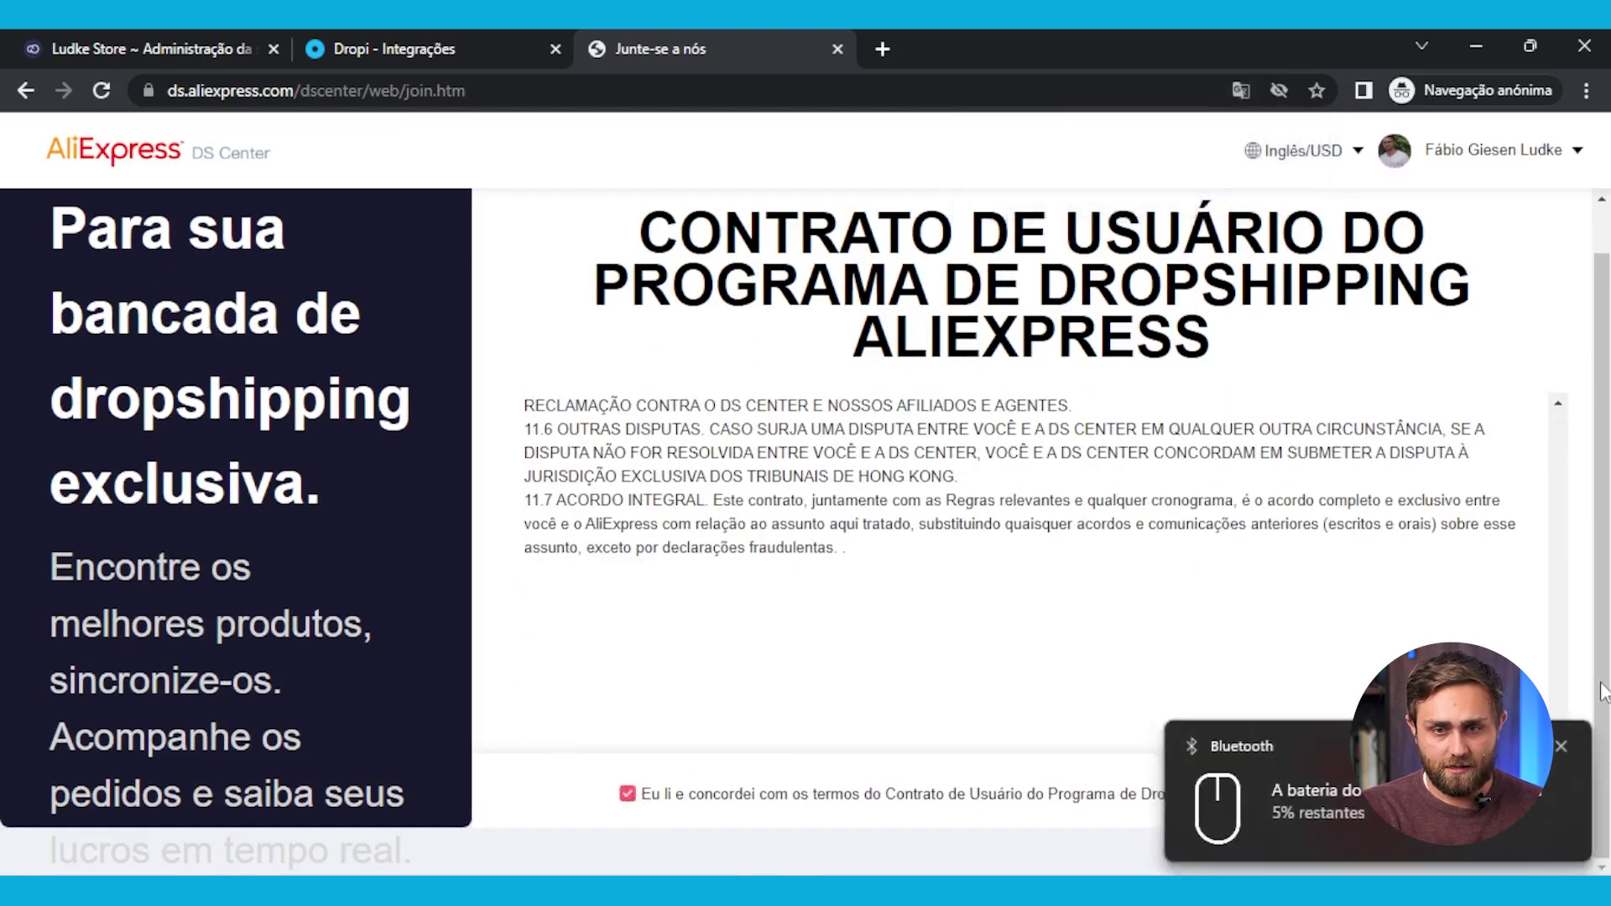
click(1561, 746)
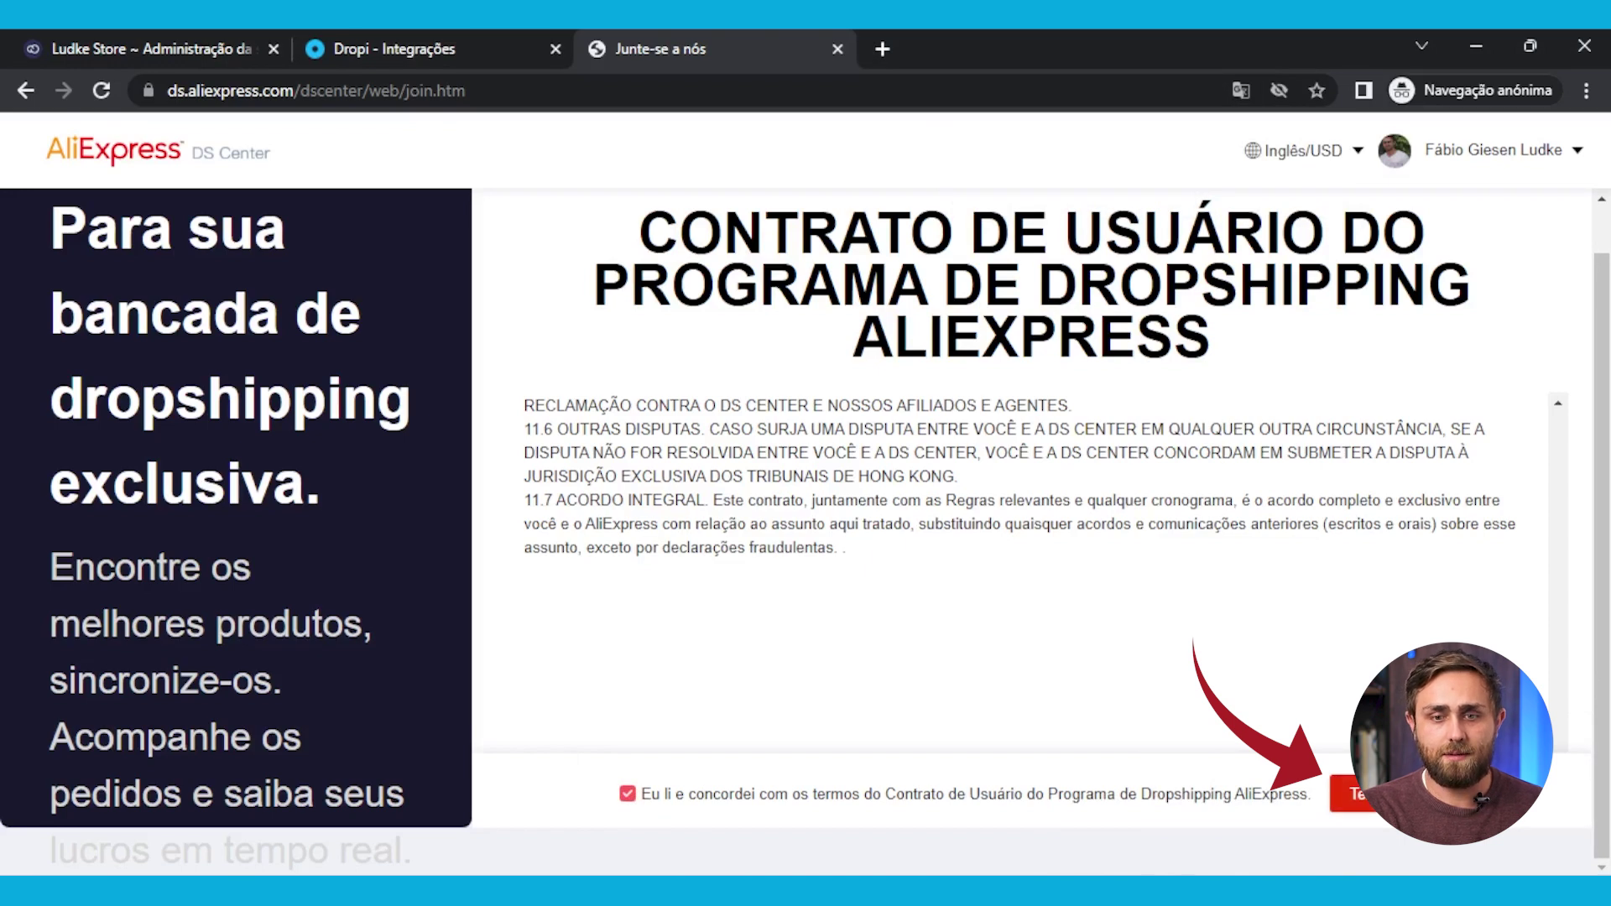
click(1359, 794)
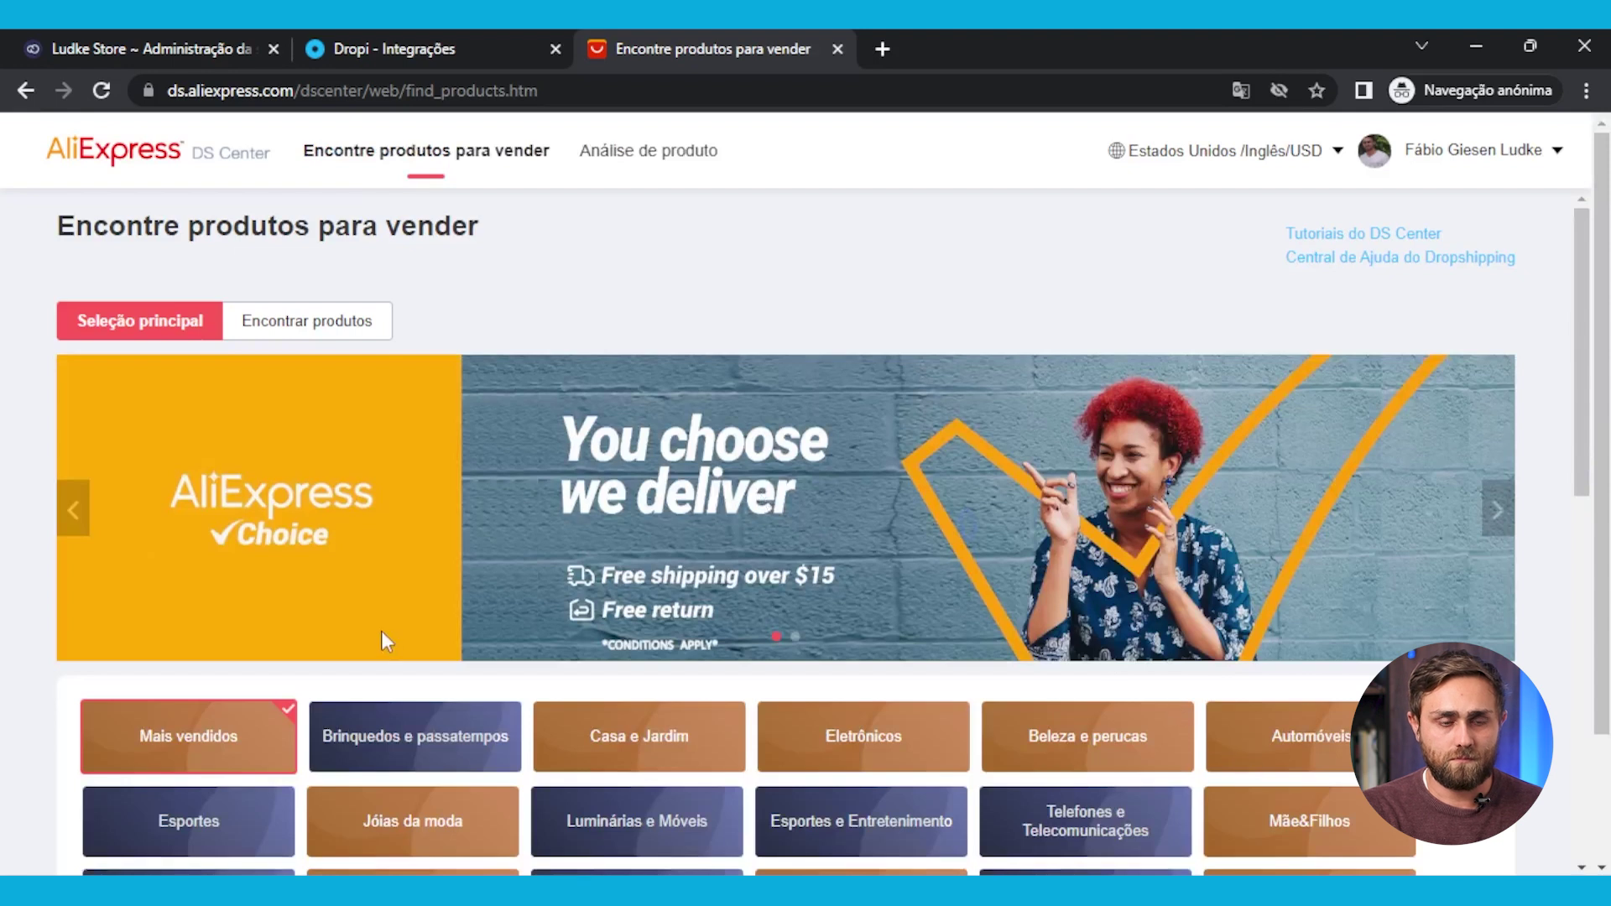
Go back to Dropi's AliExpress dialog and start the account connection with Conectar
scroll(402, 640, down, 5)
scroll(391, 645, up, 5)
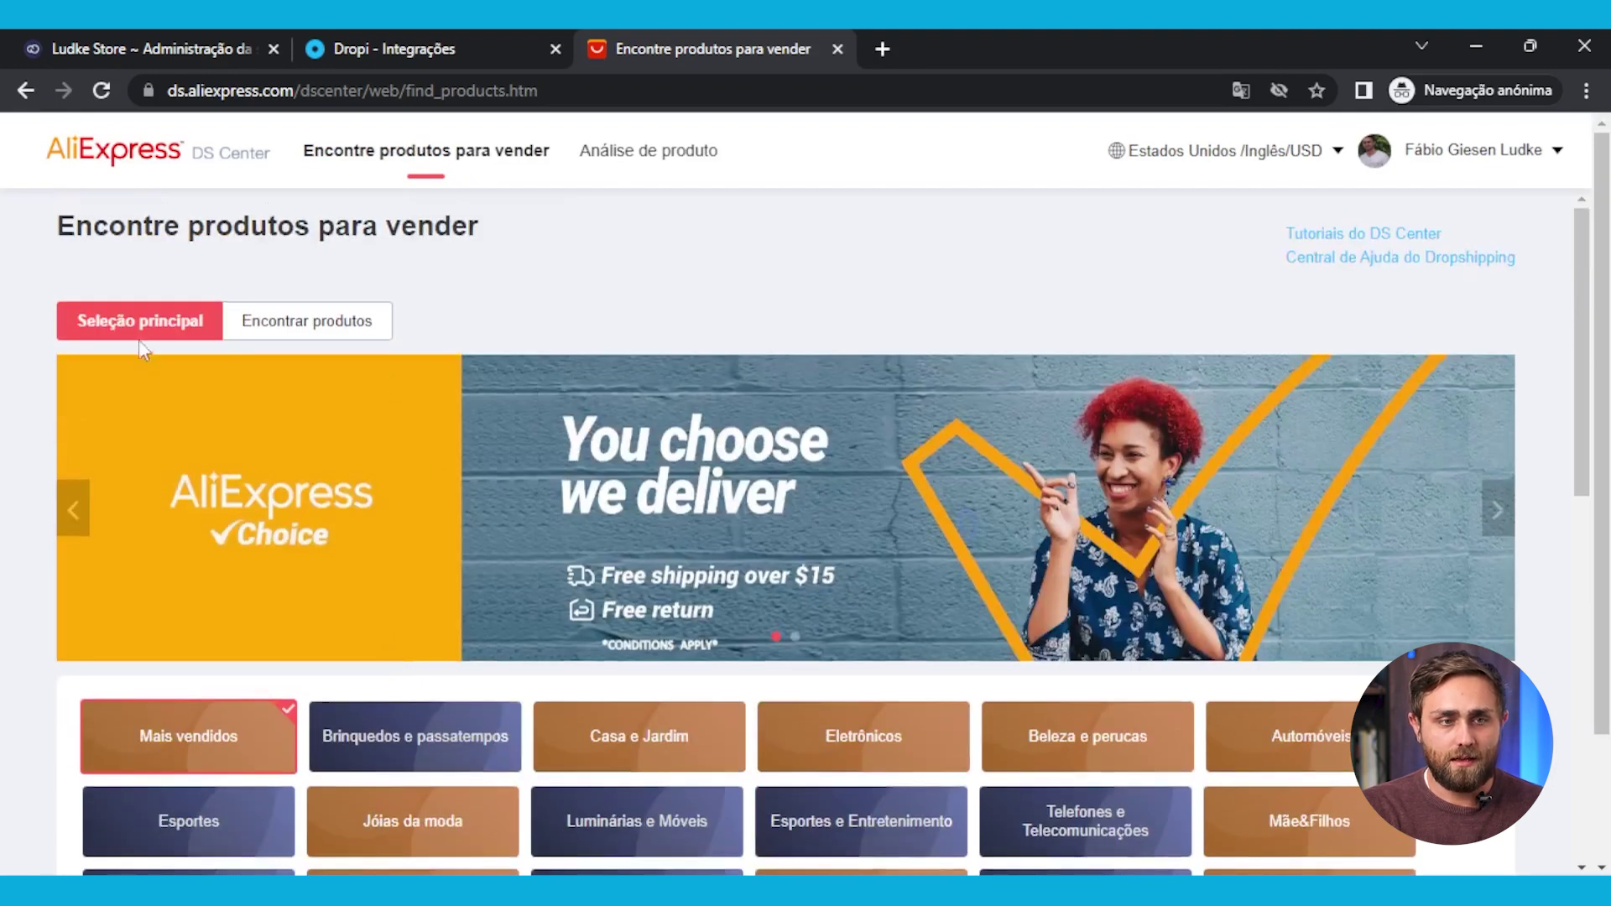
scroll(1006, 527, down, 4)
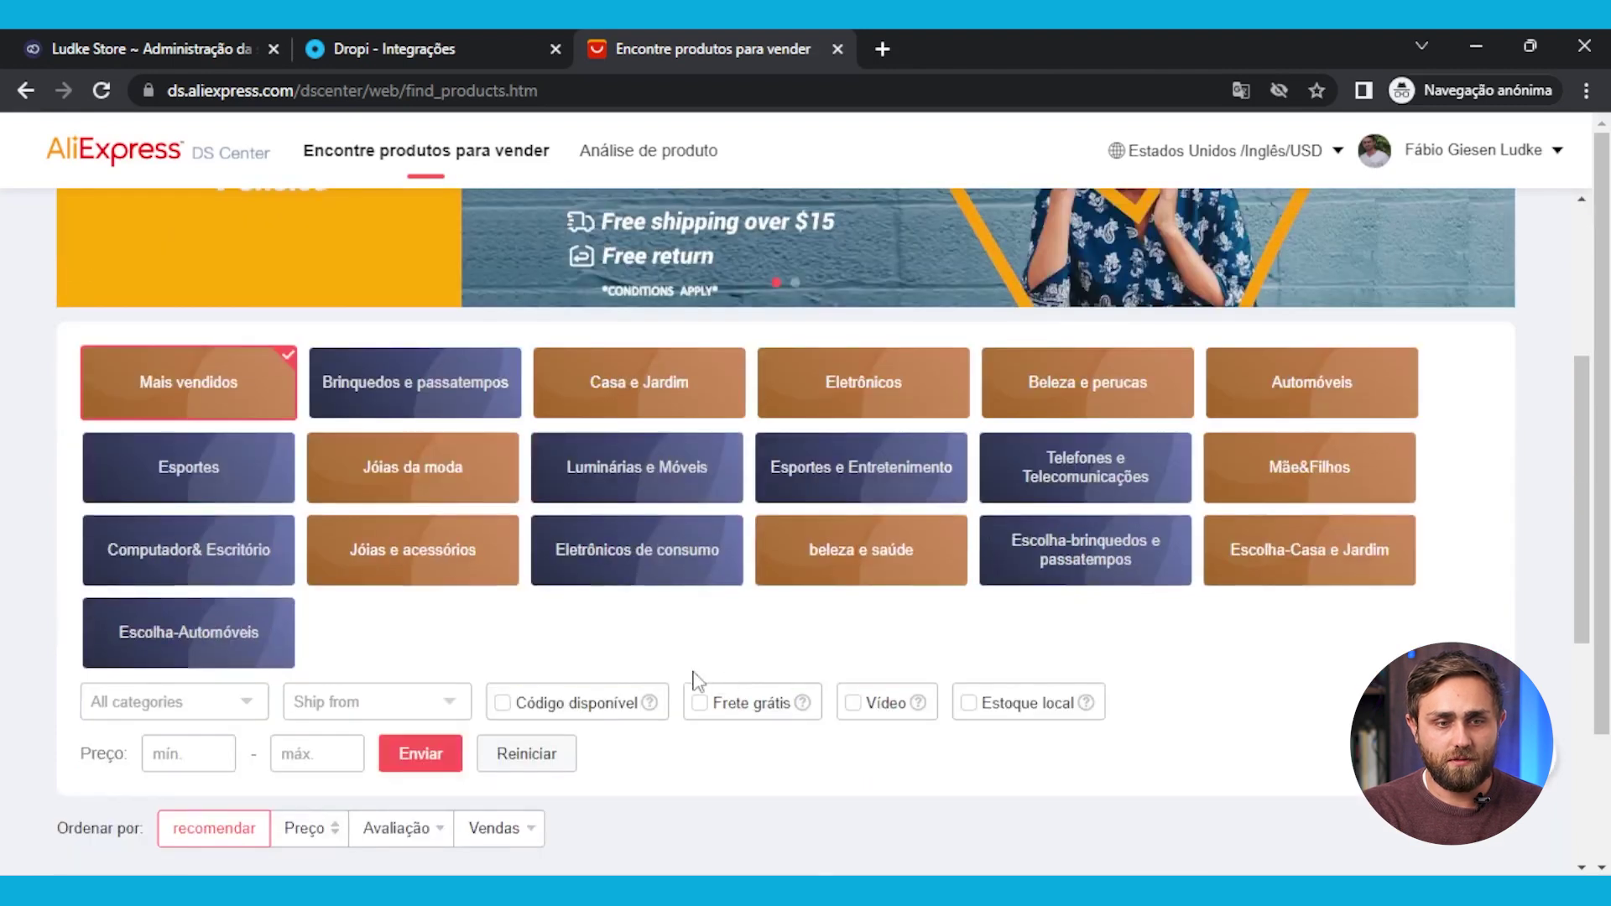
scroll(693, 682, down, 5)
scroll(662, 672, up, 10)
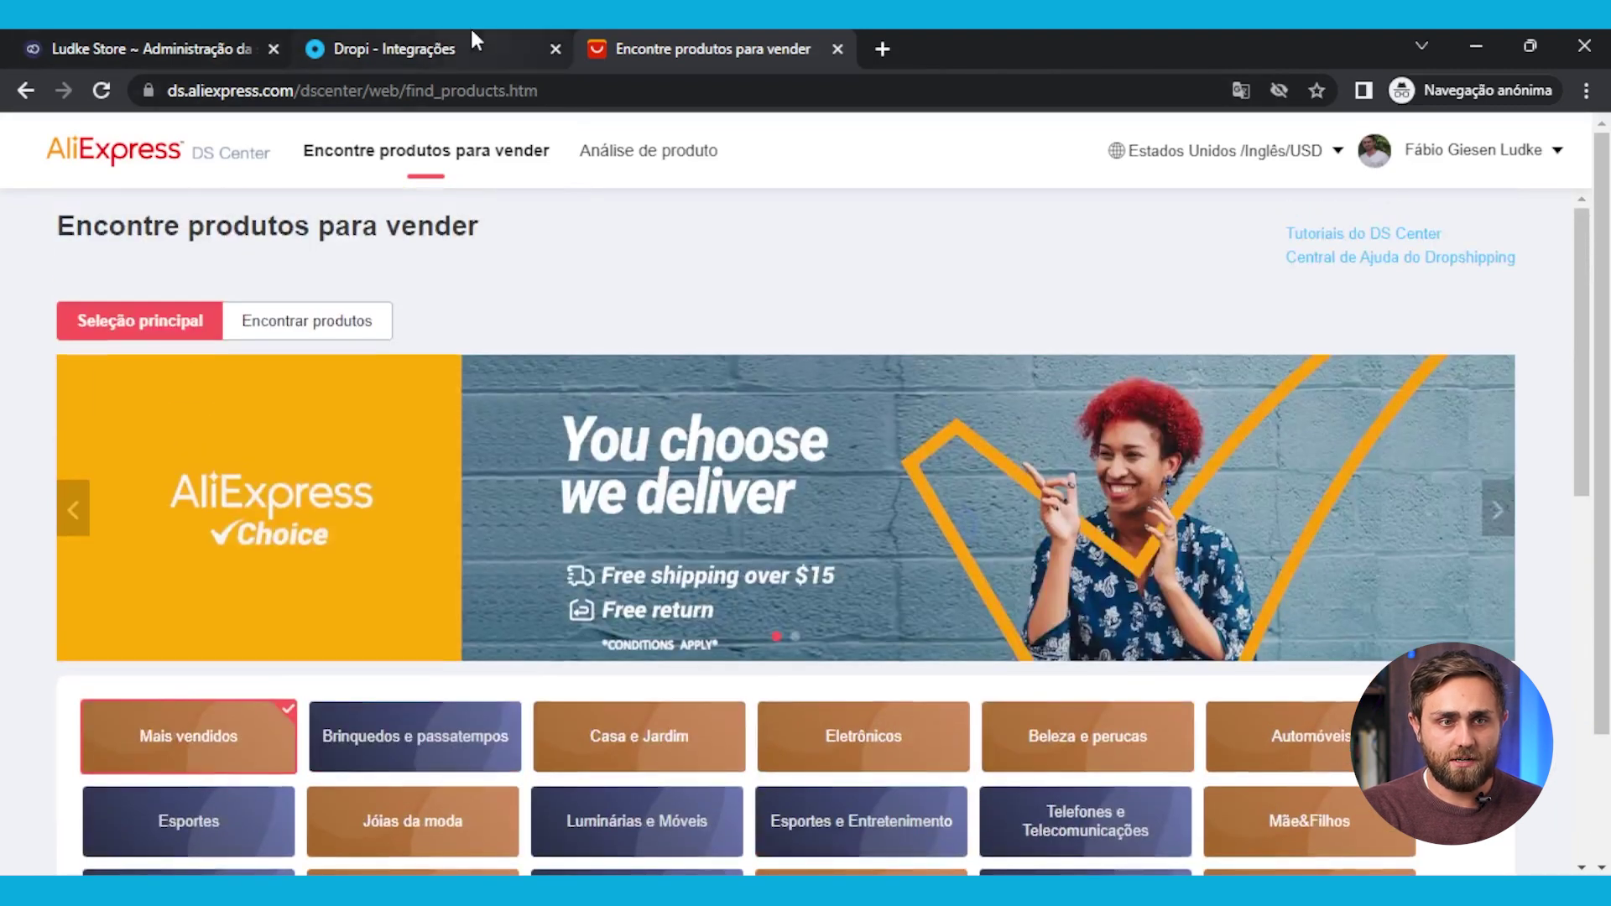
click(472, 38)
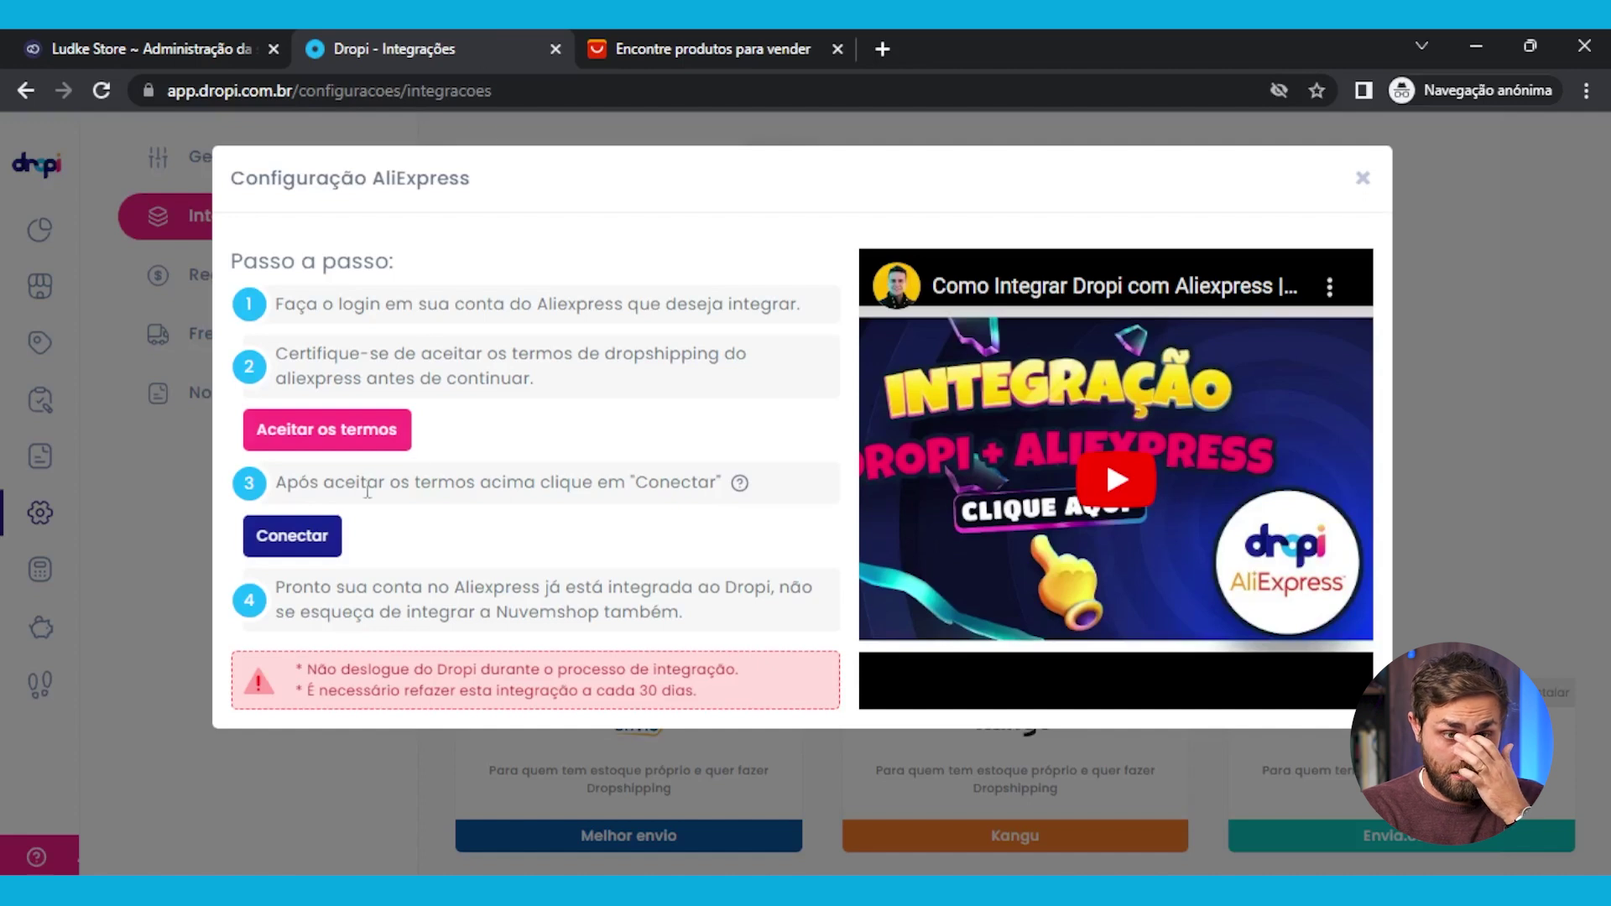
click(319, 547)
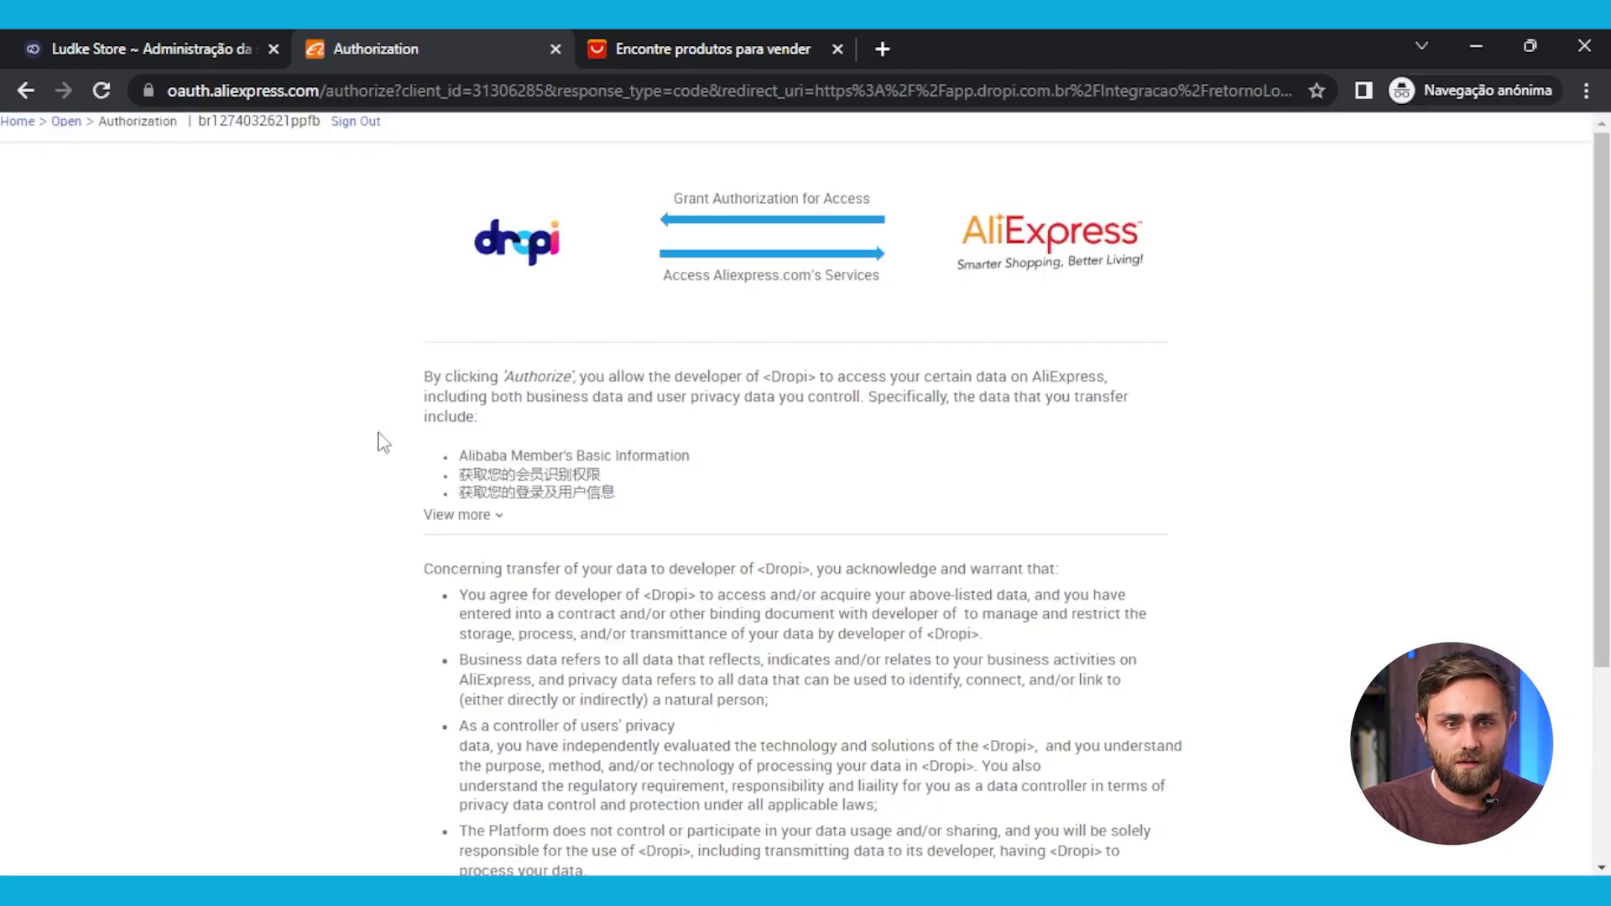
Grant Dropi access on the AliExpress Authorization page, keeping the agreement ticked
scroll(1014, 562, down, 3)
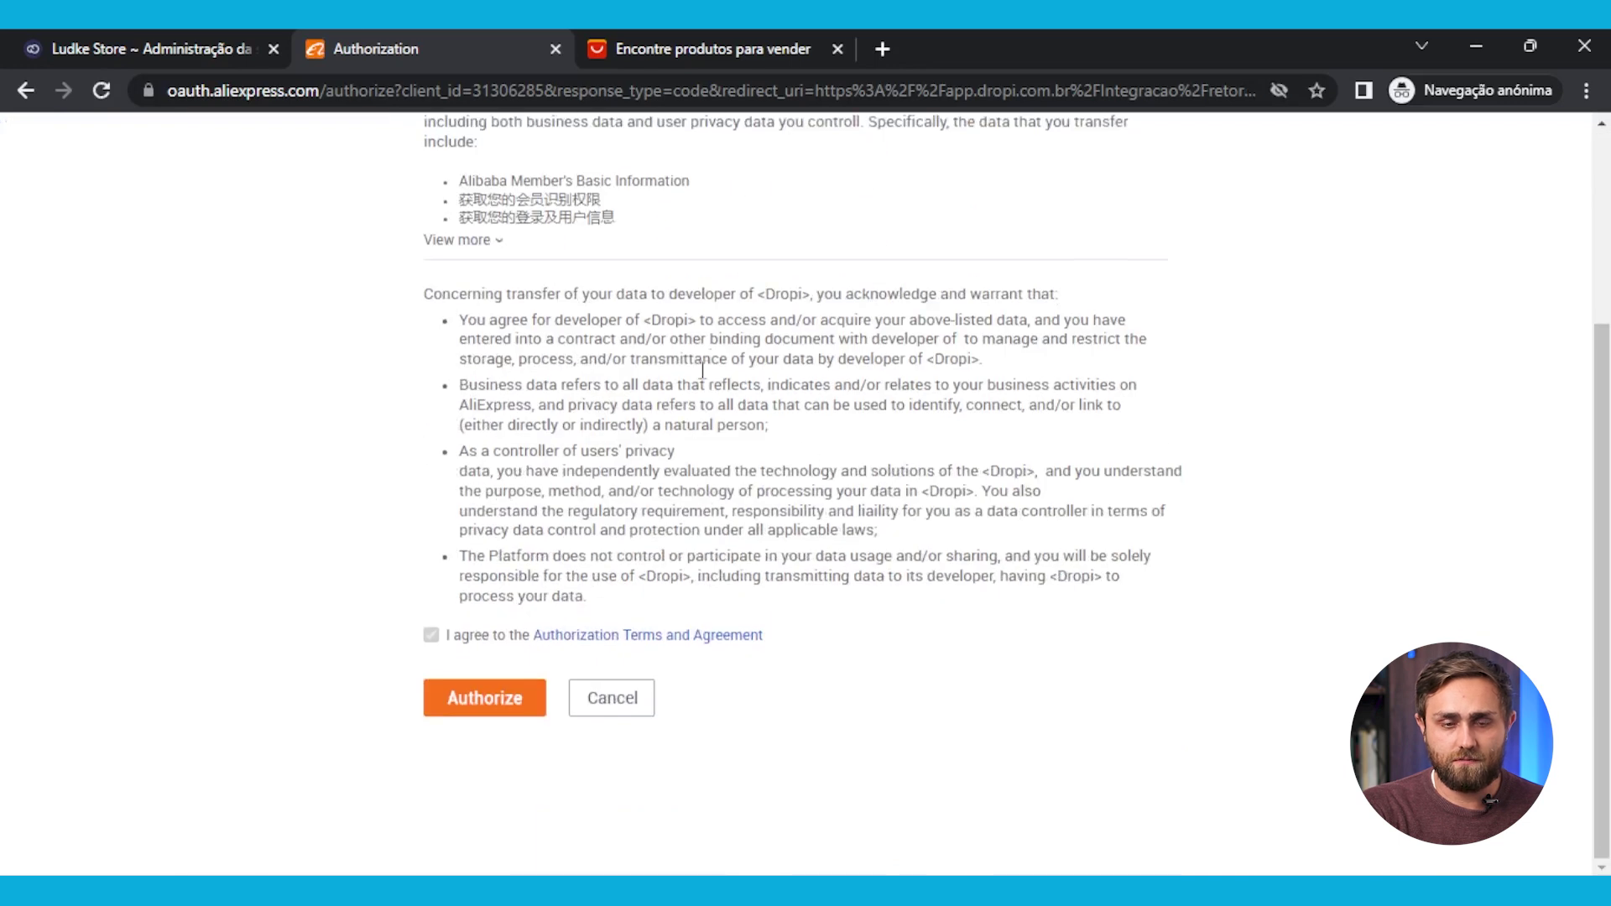
right_click(752, 376)
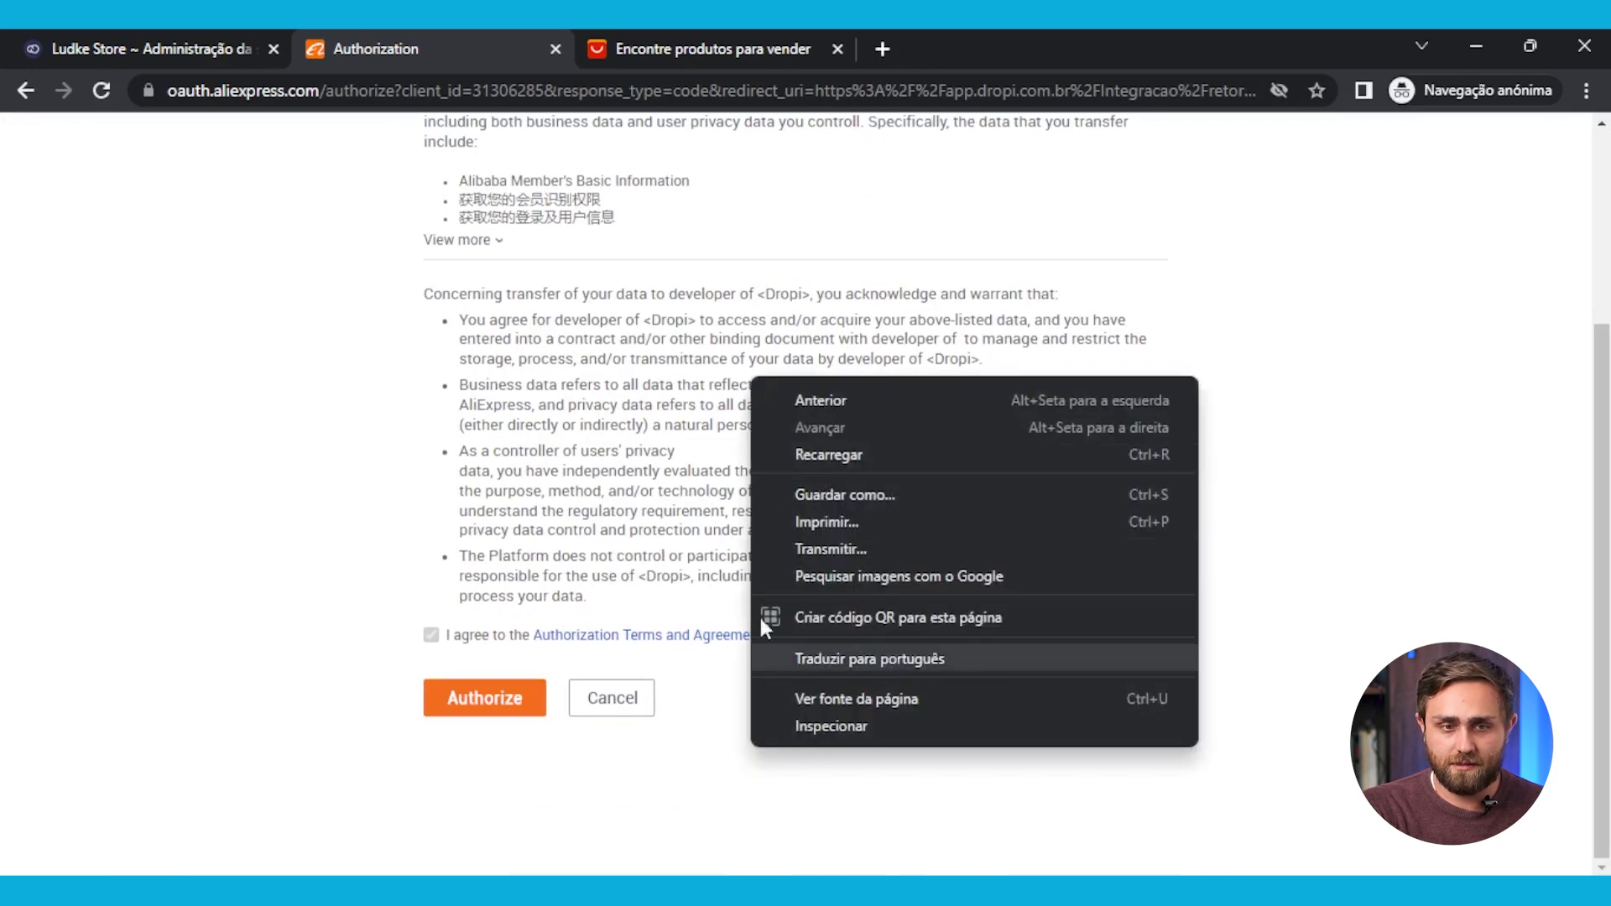
click(448, 503)
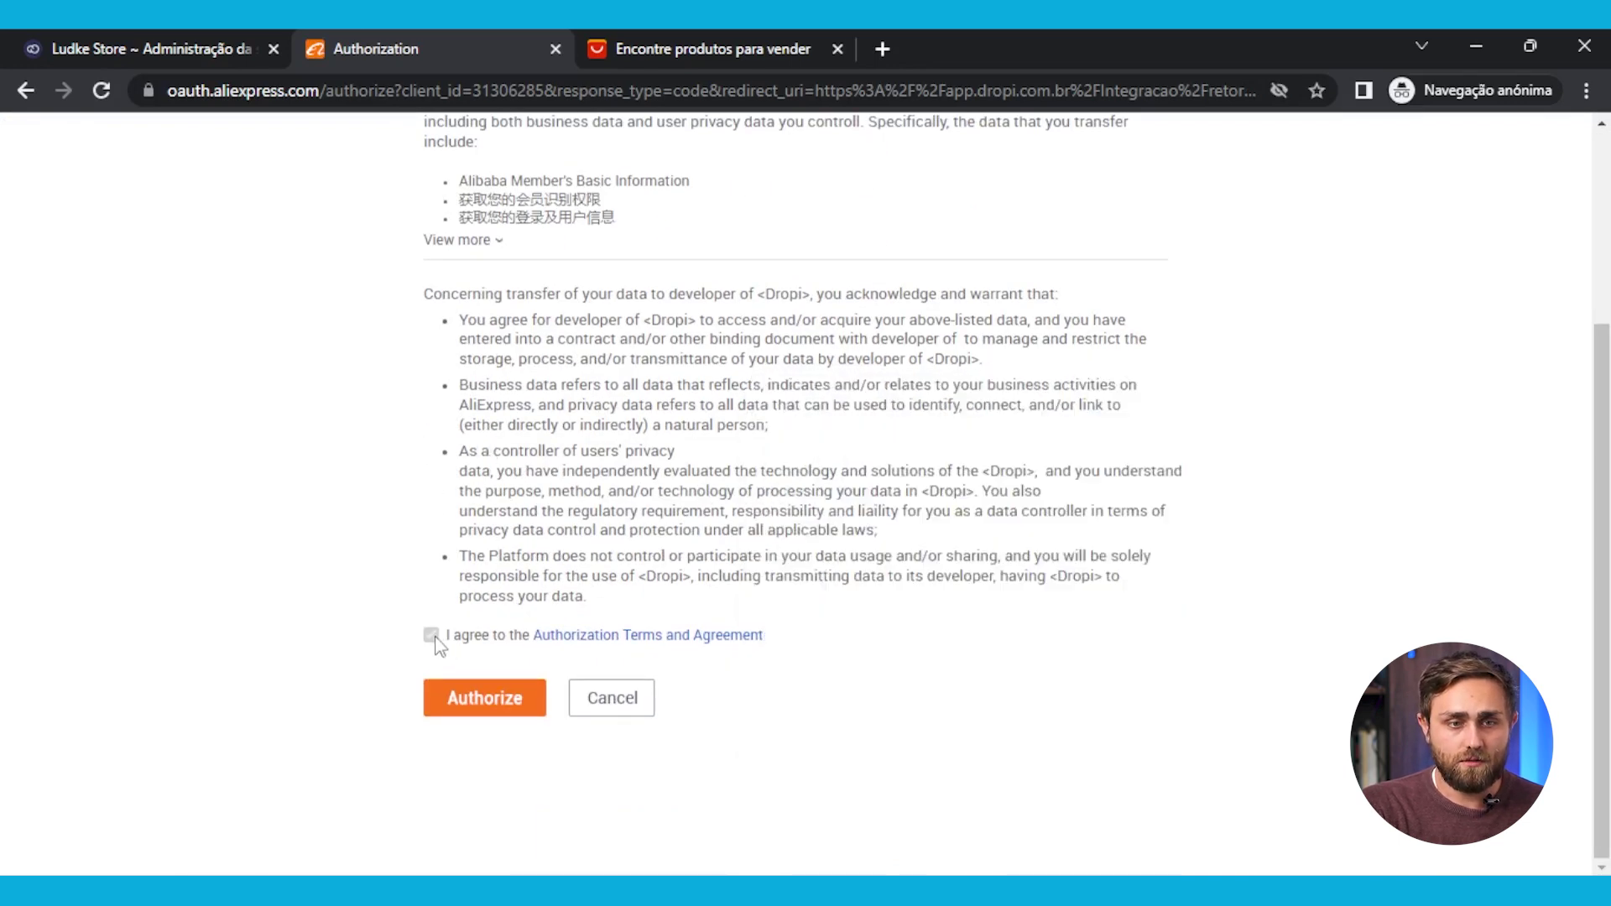
click(491, 697)
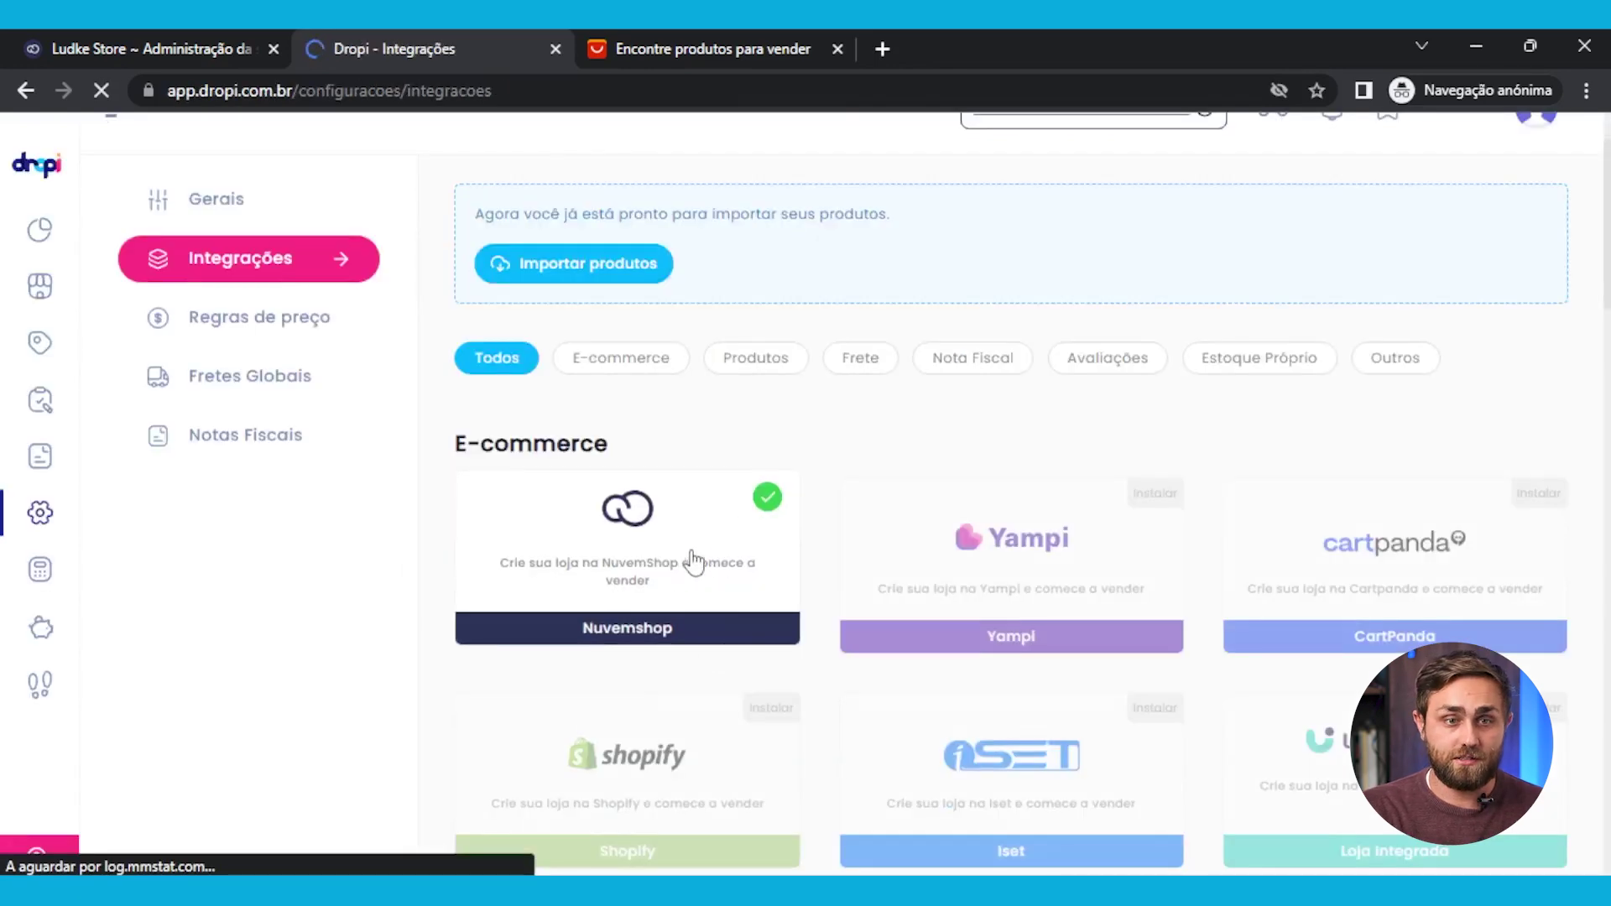
Confirm AliExpress has a connected checkmark under Produtos, then go to Importar Produtos
scroll(651, 591, down, 12)
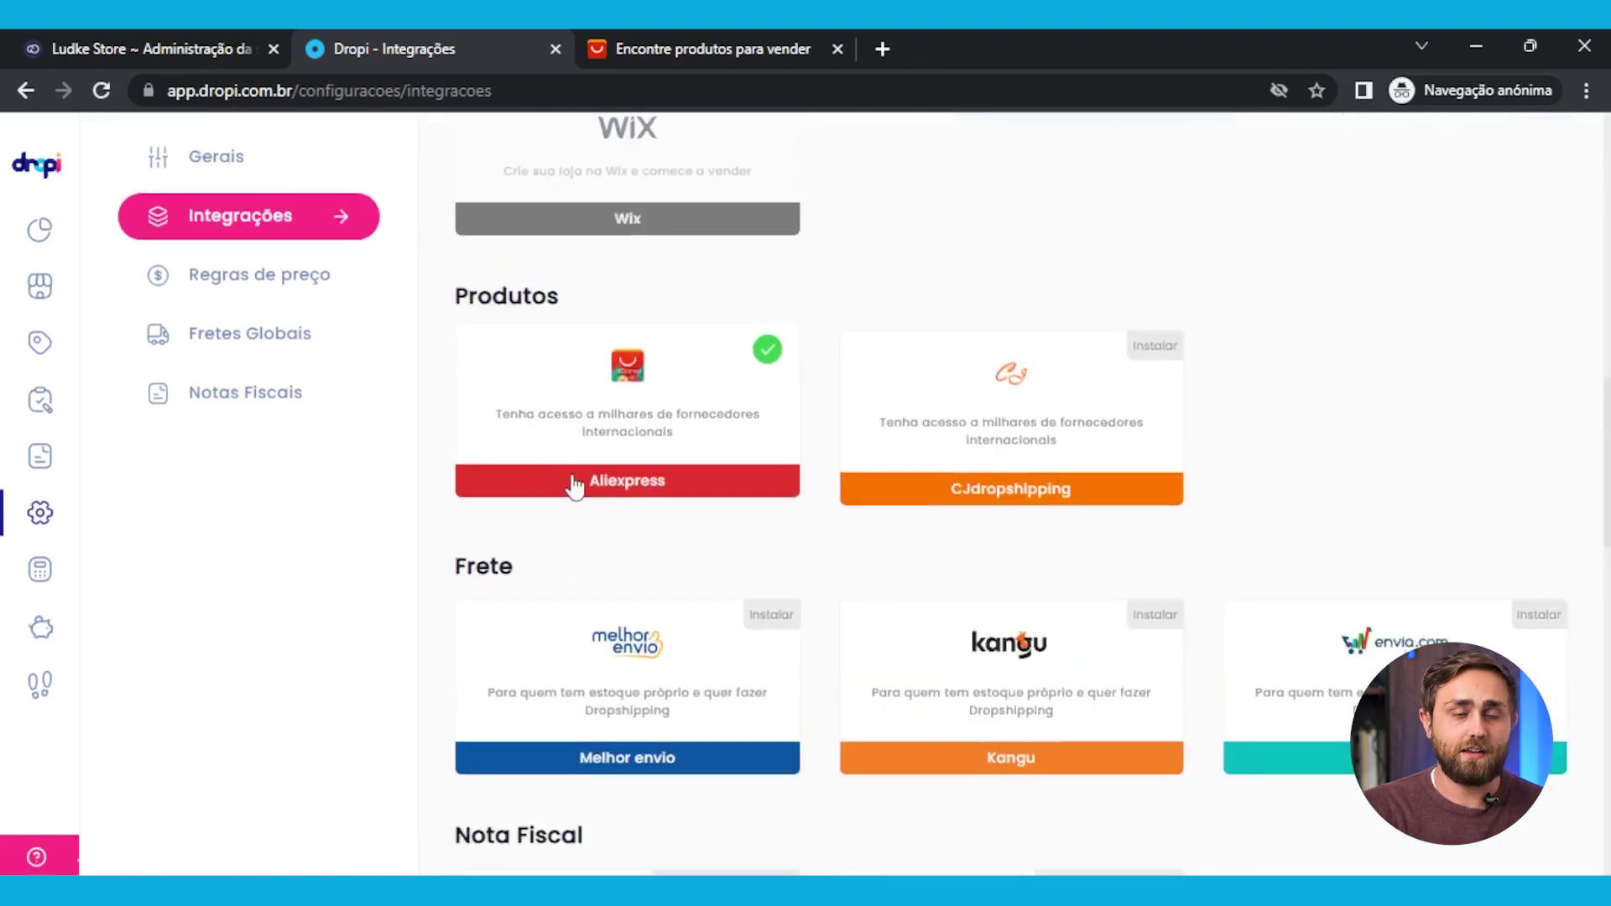
scroll(571, 499, up, 5)
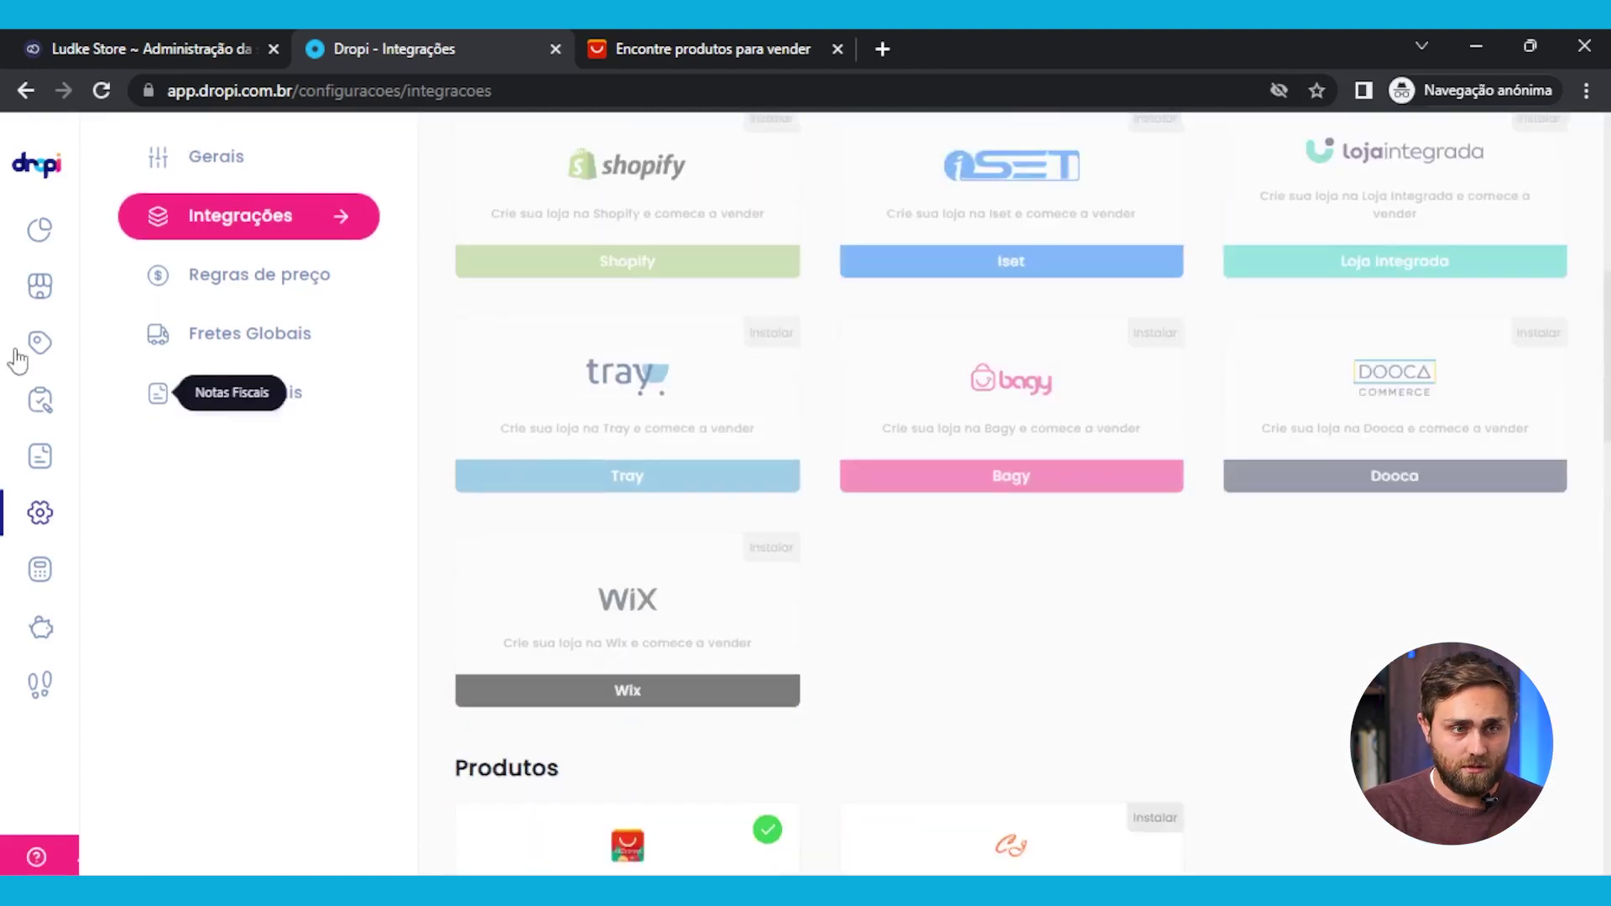
click(41, 292)
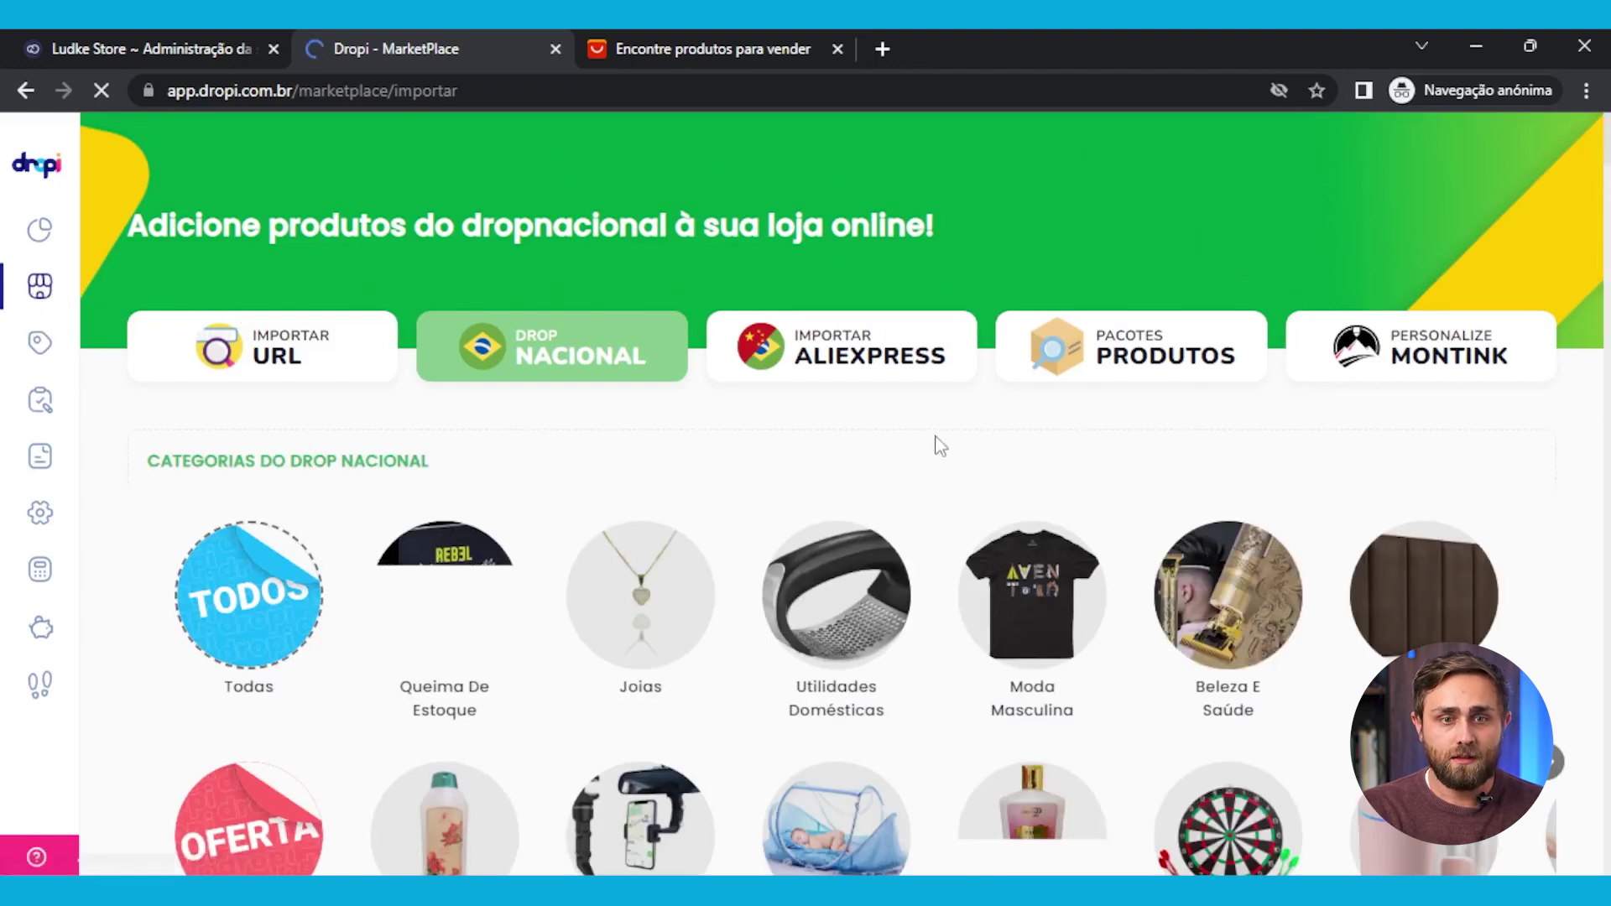
Switch to the Importar AliExpress catalogue and open the AOYI-Oversize Devastator product page
click(839, 348)
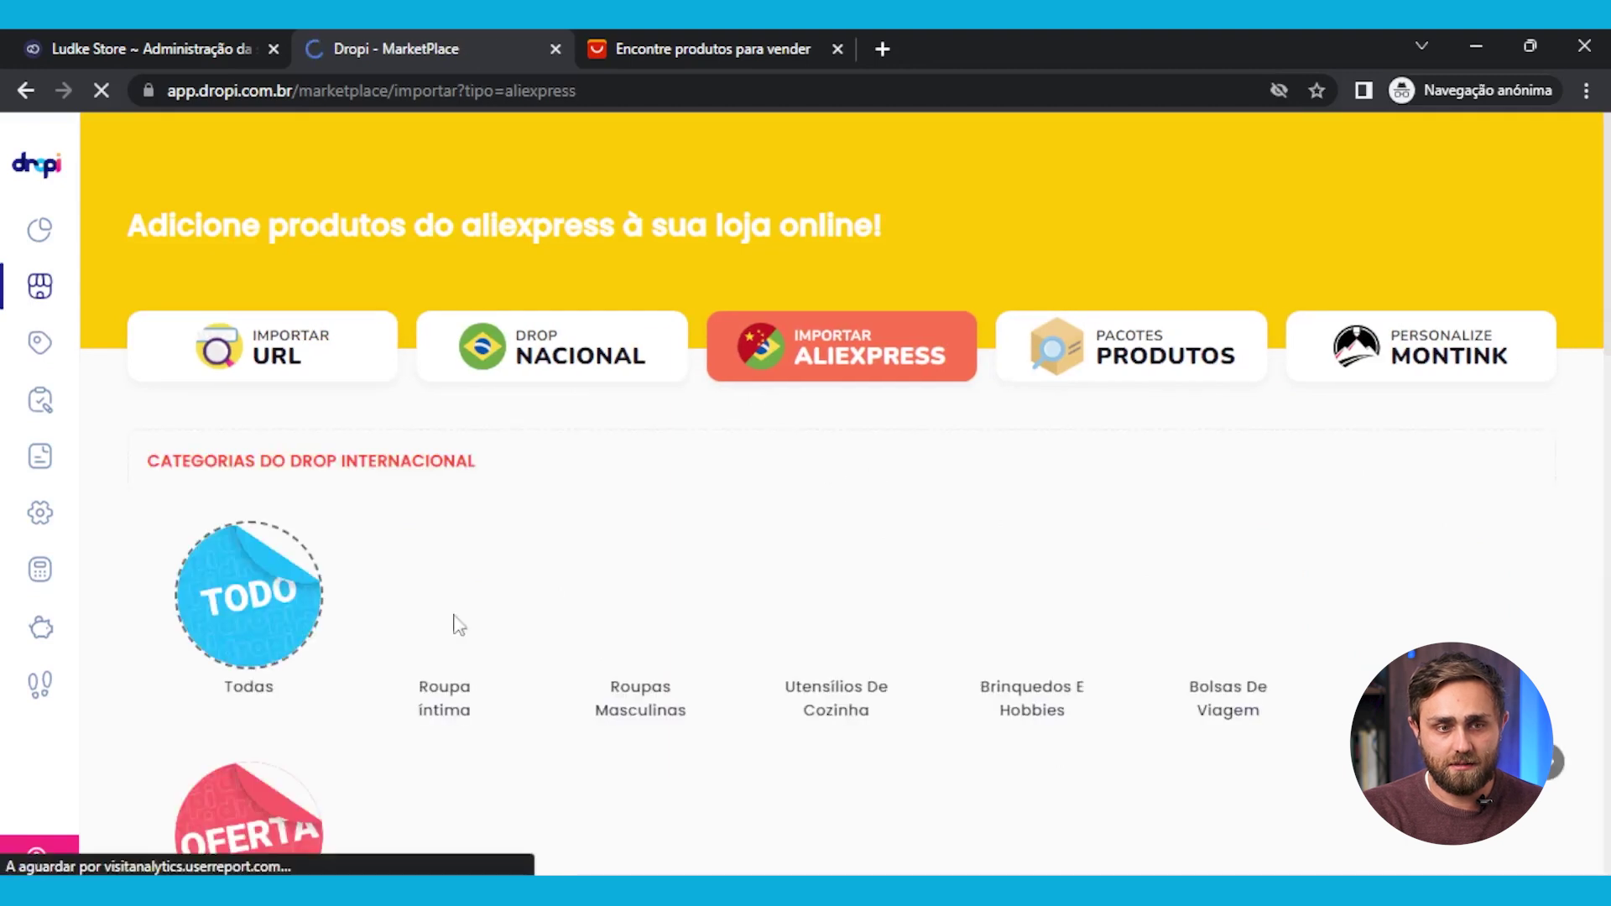
scroll(311, 604, down, 1)
scroll(306, 605, down, 10)
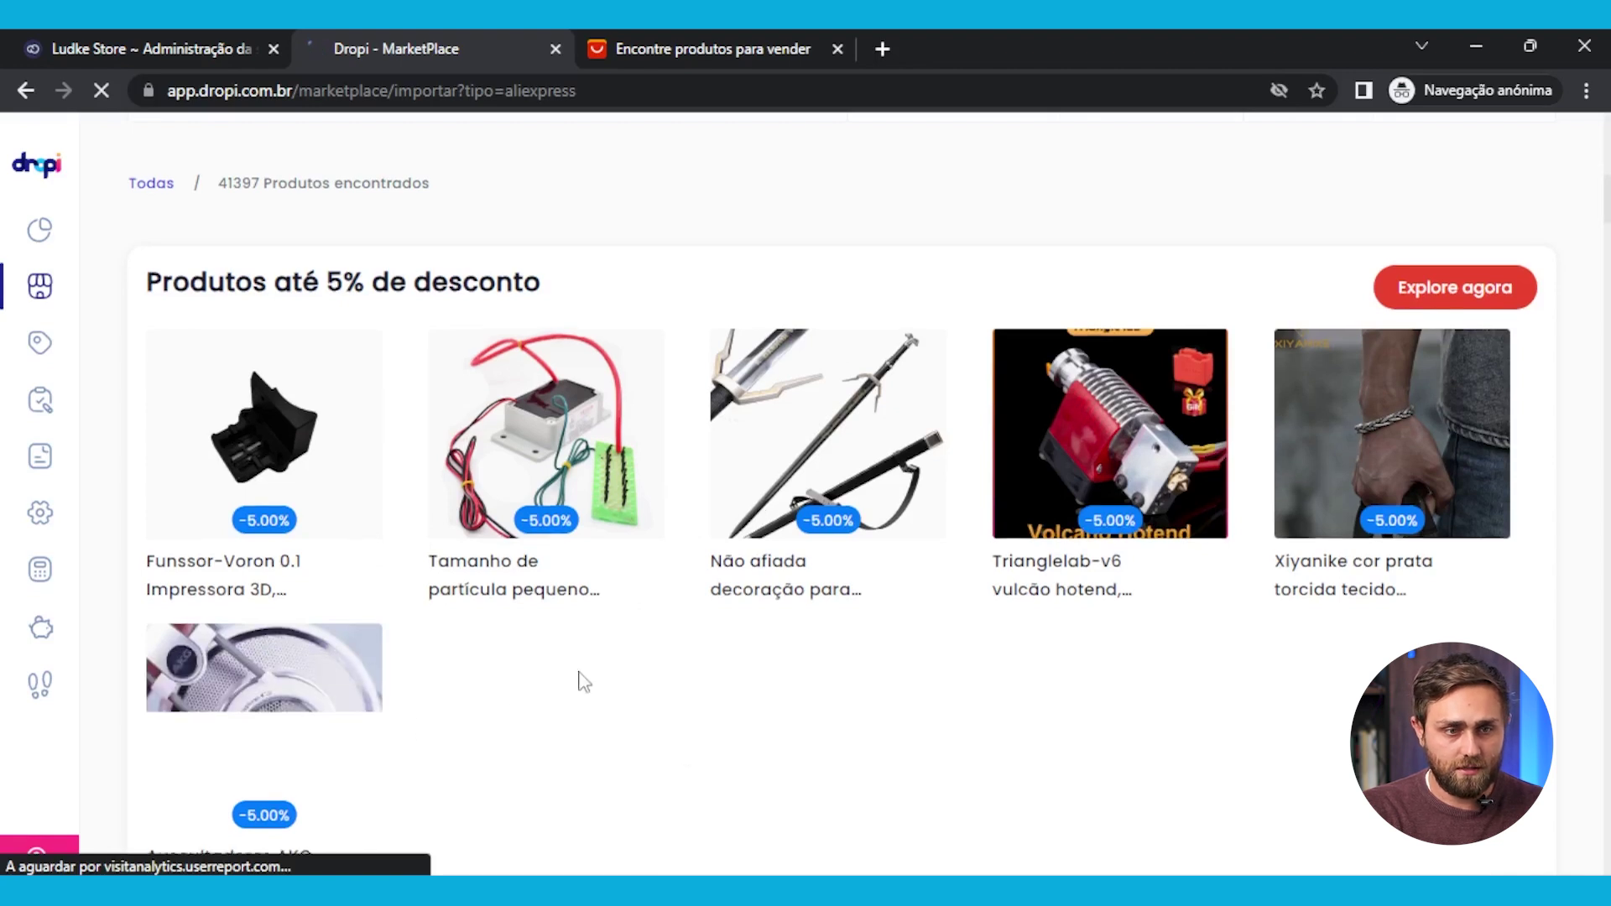
scroll(577, 678, down, 4)
scroll(503, 506, down, 4)
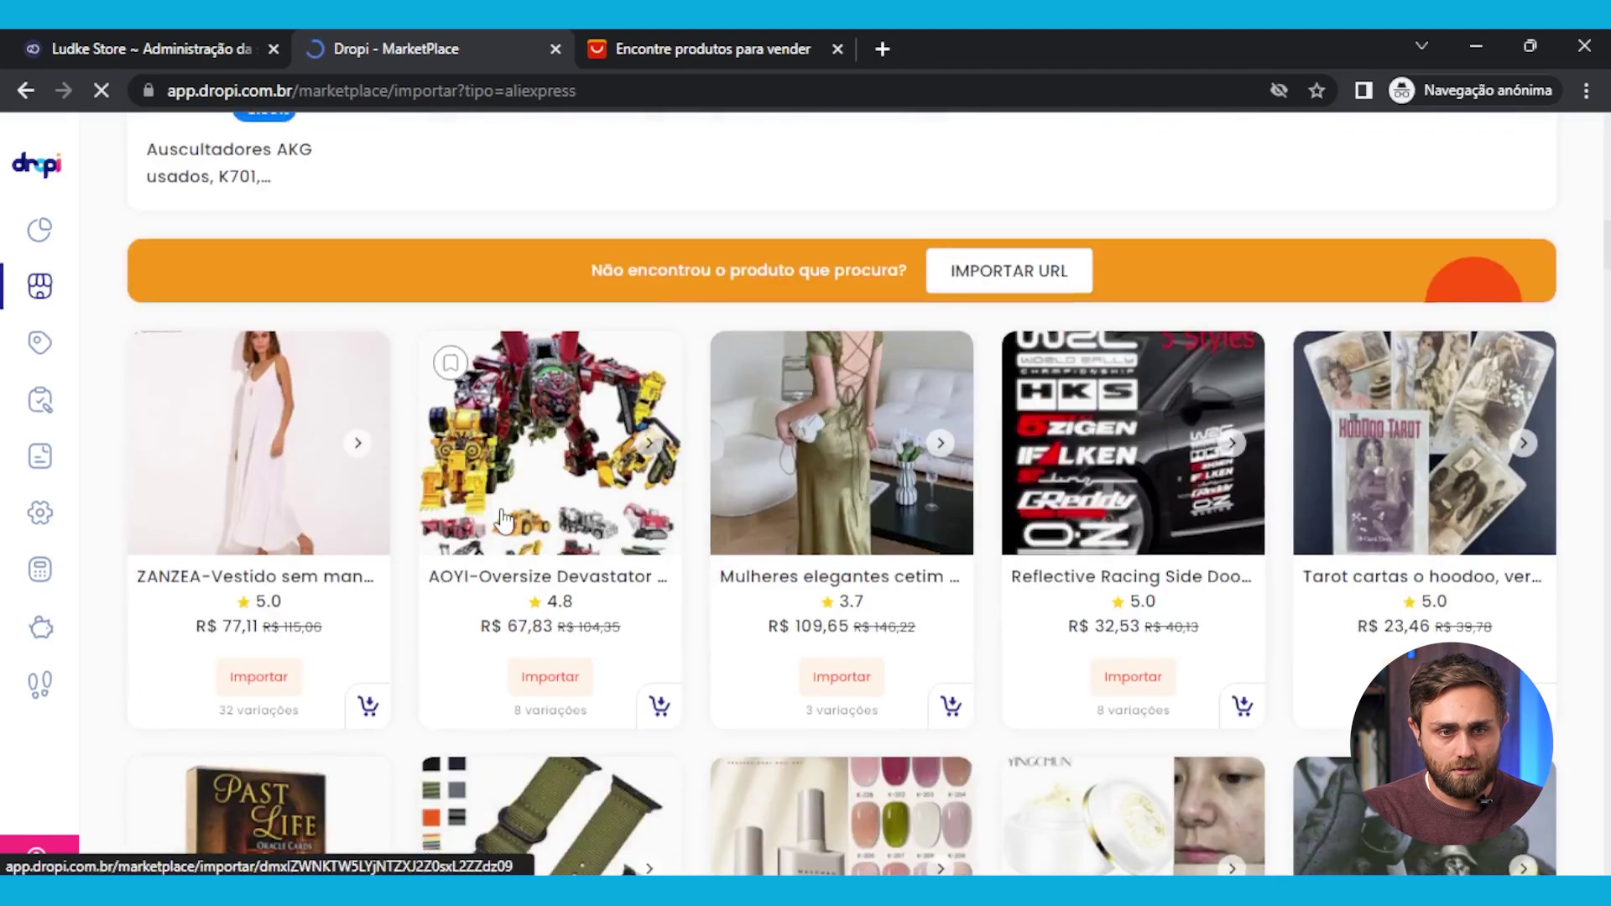
scroll(917, 712, down, 1)
scroll(917, 712, down, 3)
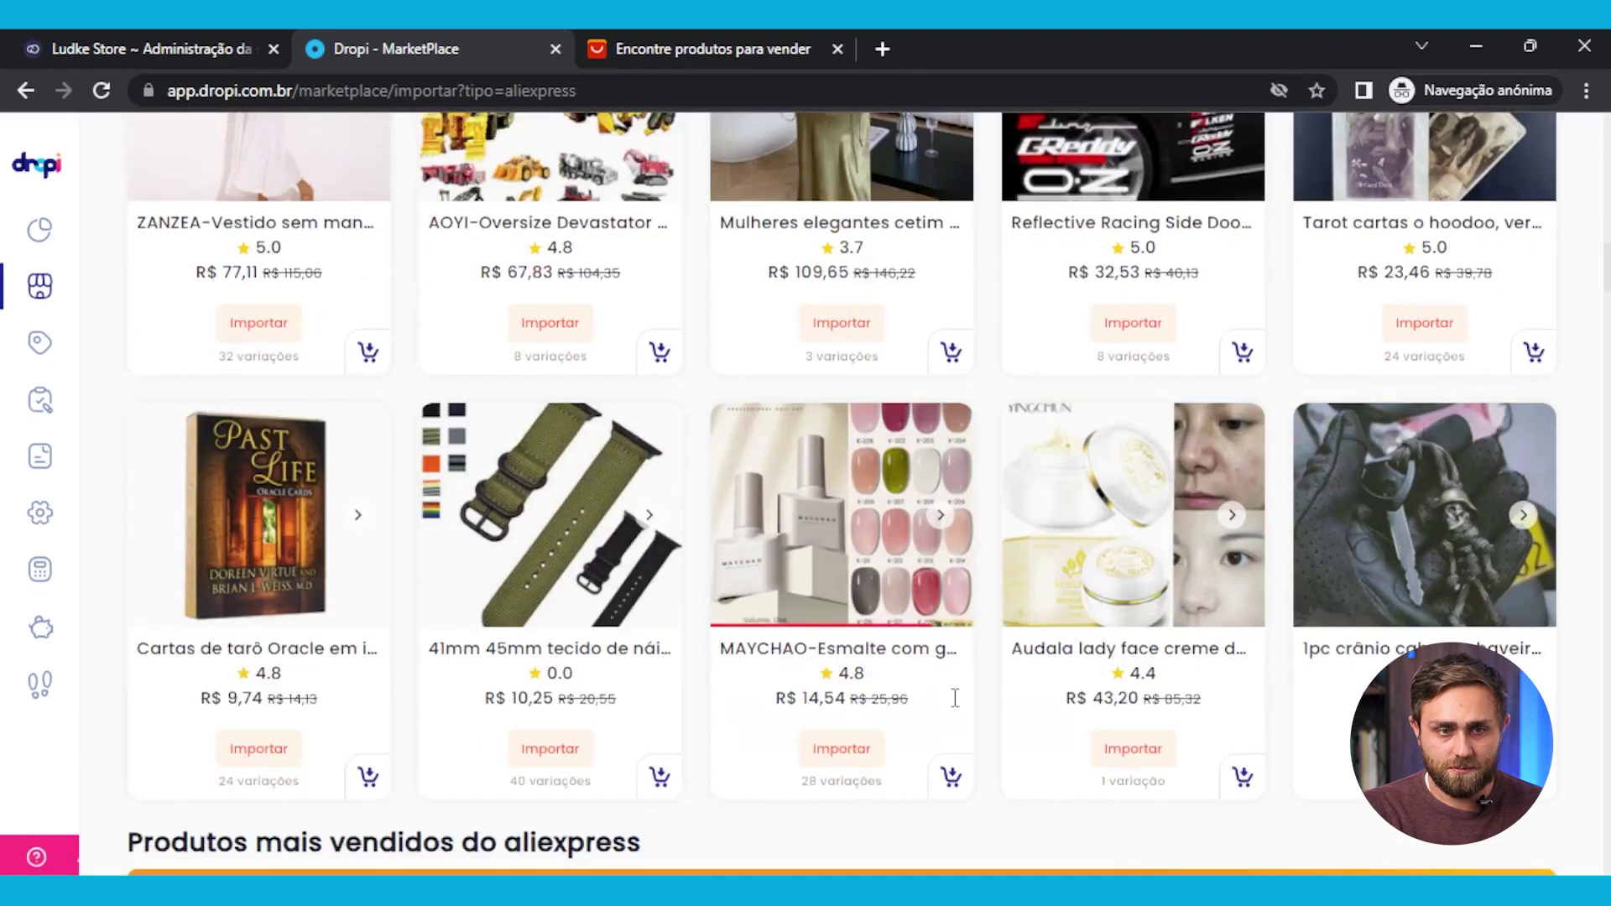
scroll(949, 703, up, 4)
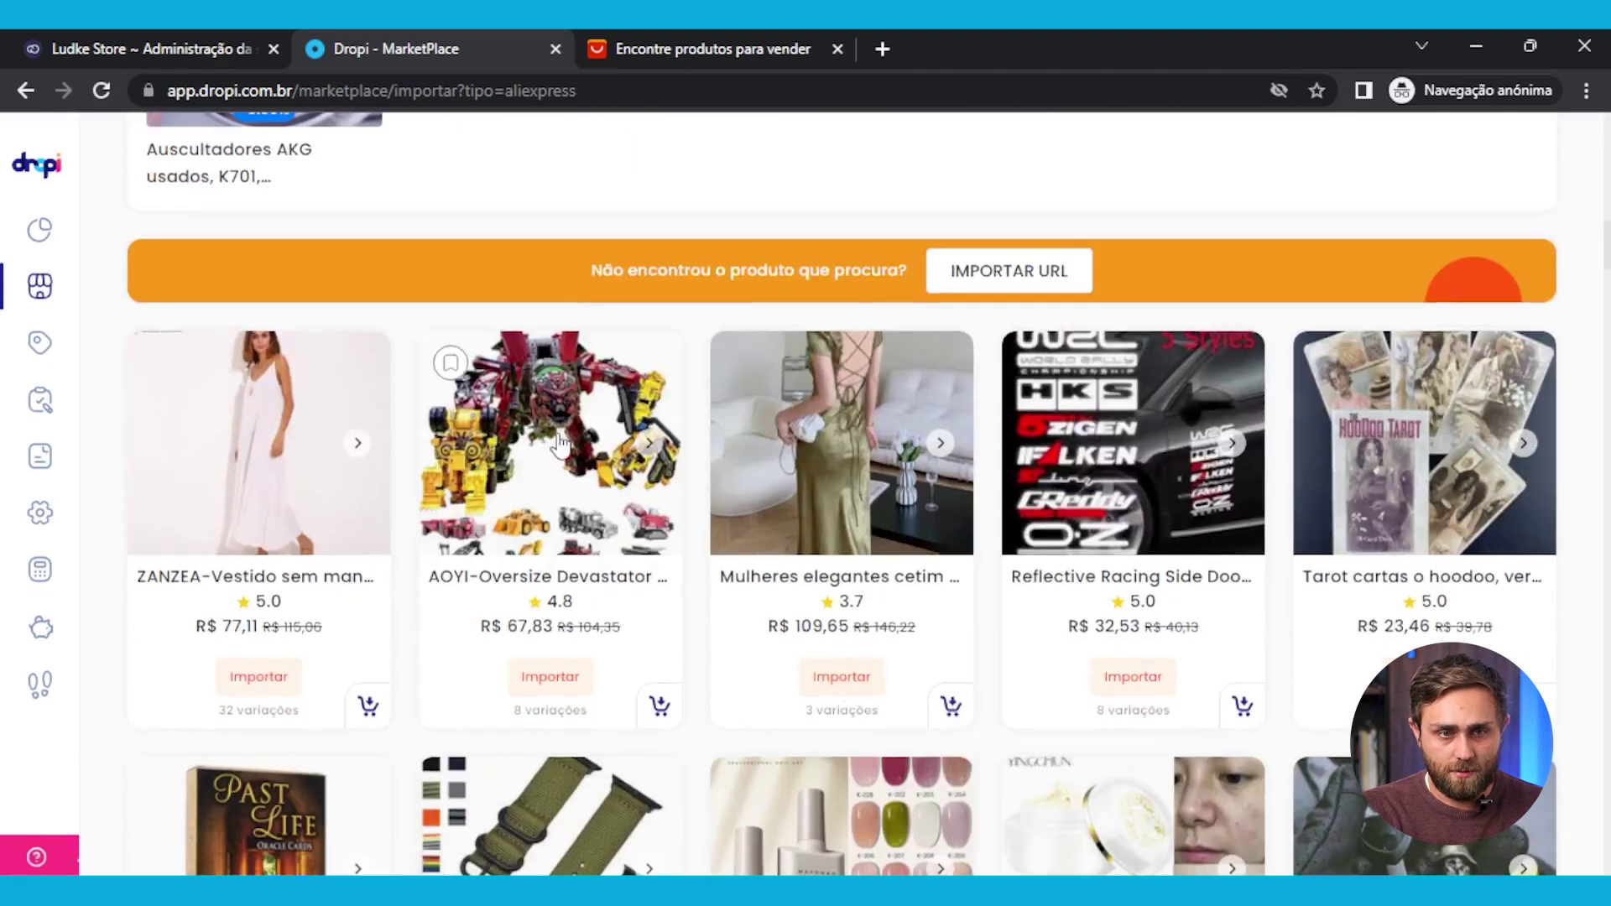
click(667, 520)
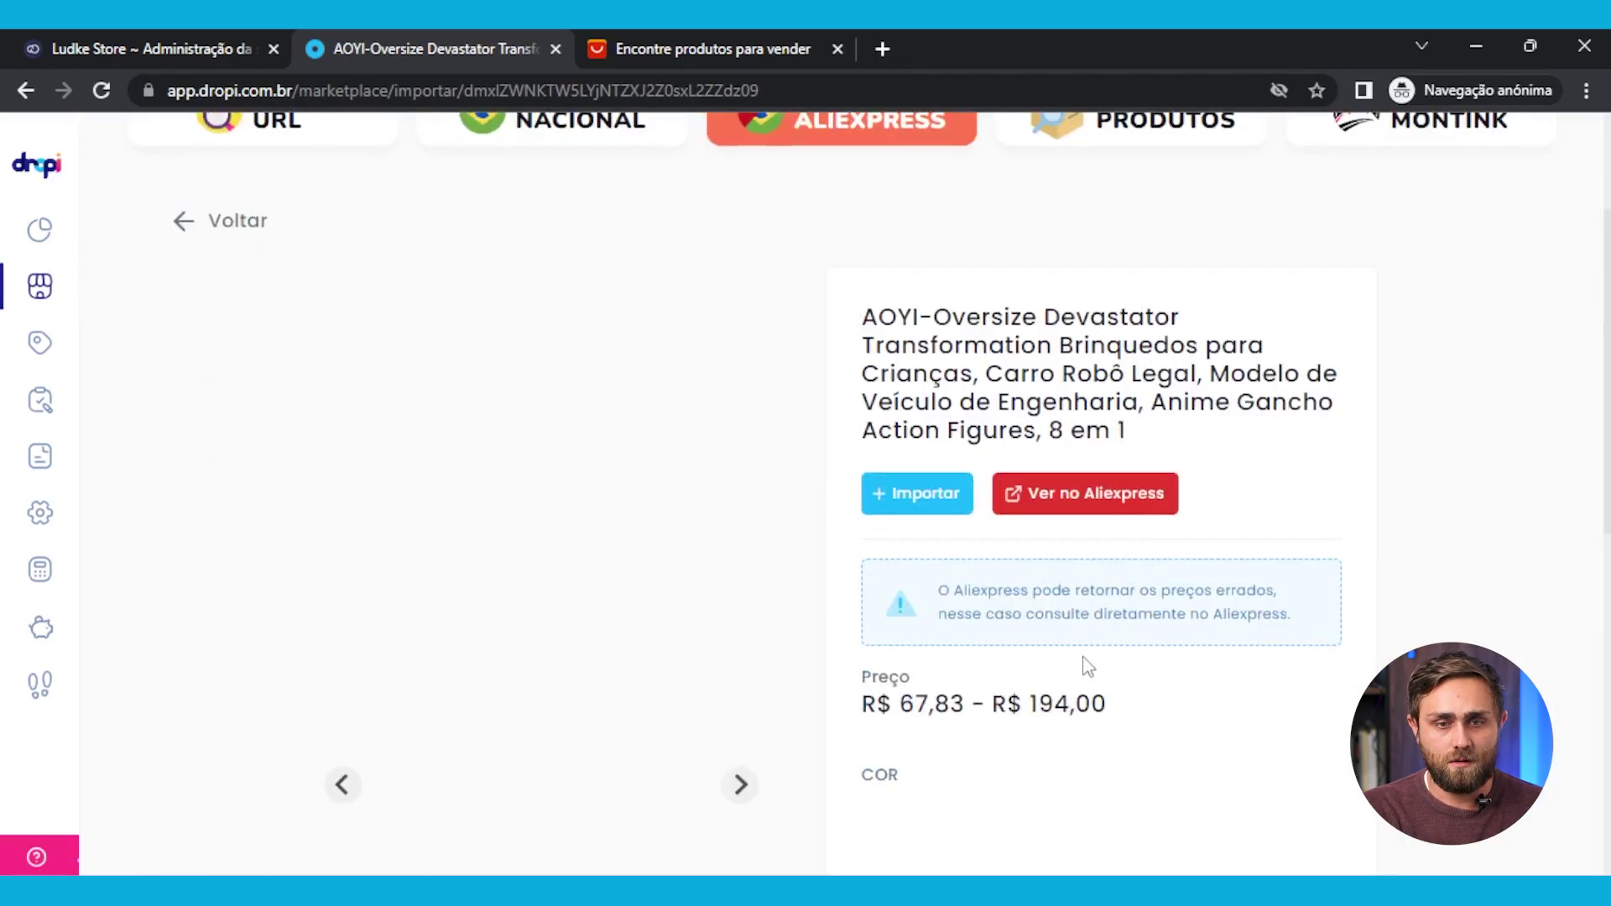
Import the AOYI-Oversize Devastator toy and review its title, categories and store visibility on Atualizar produto
click(918, 493)
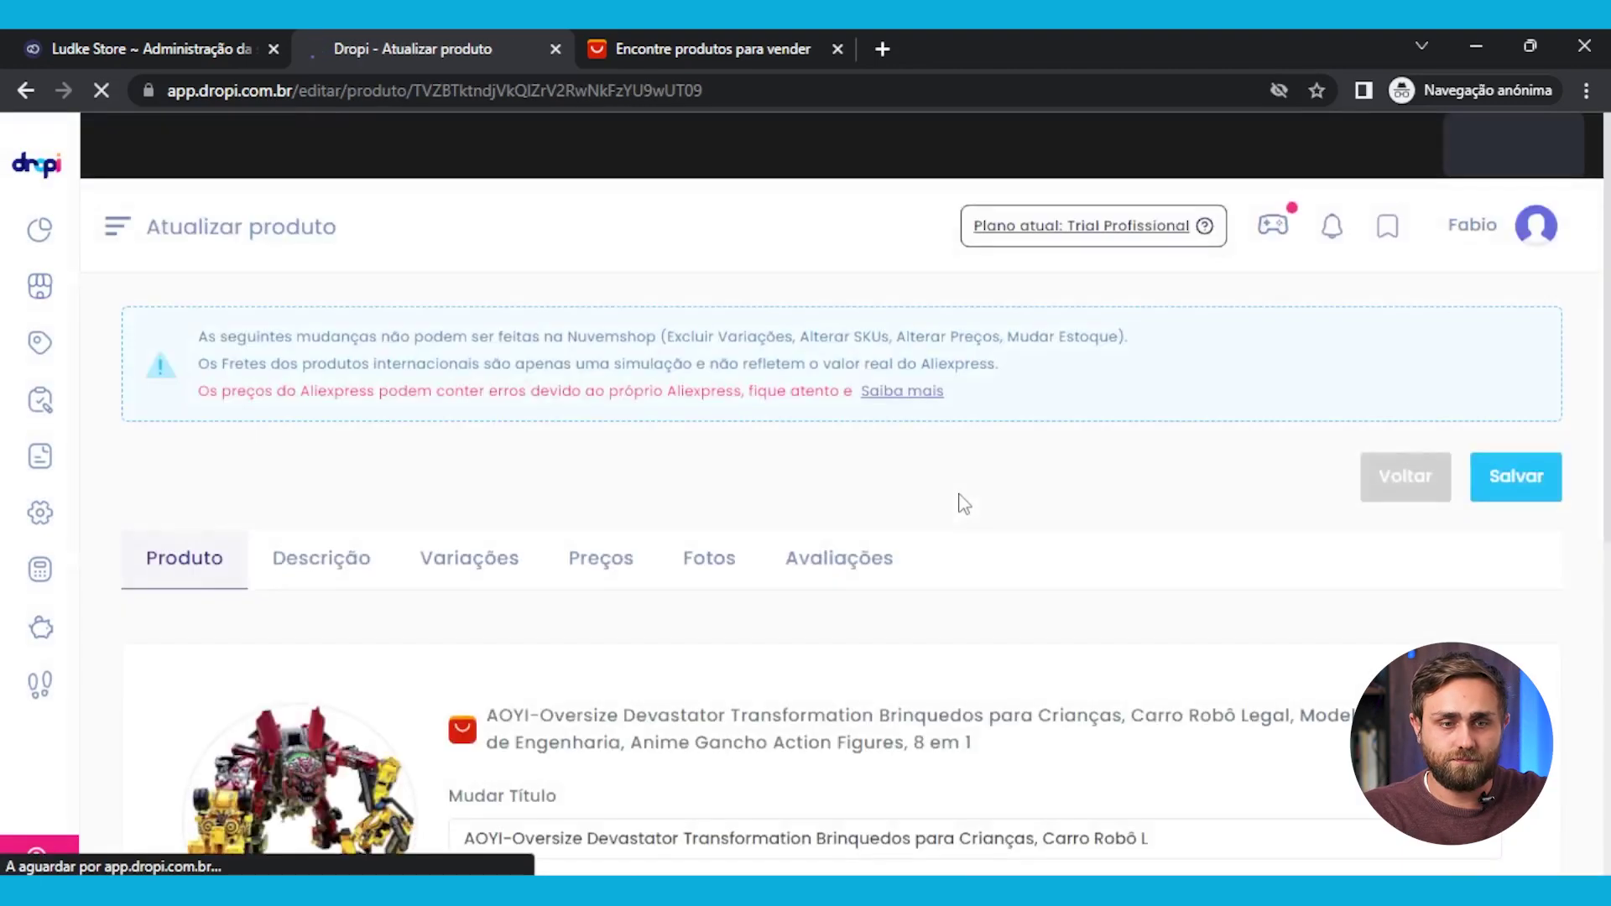
scroll(525, 547, down, 4)
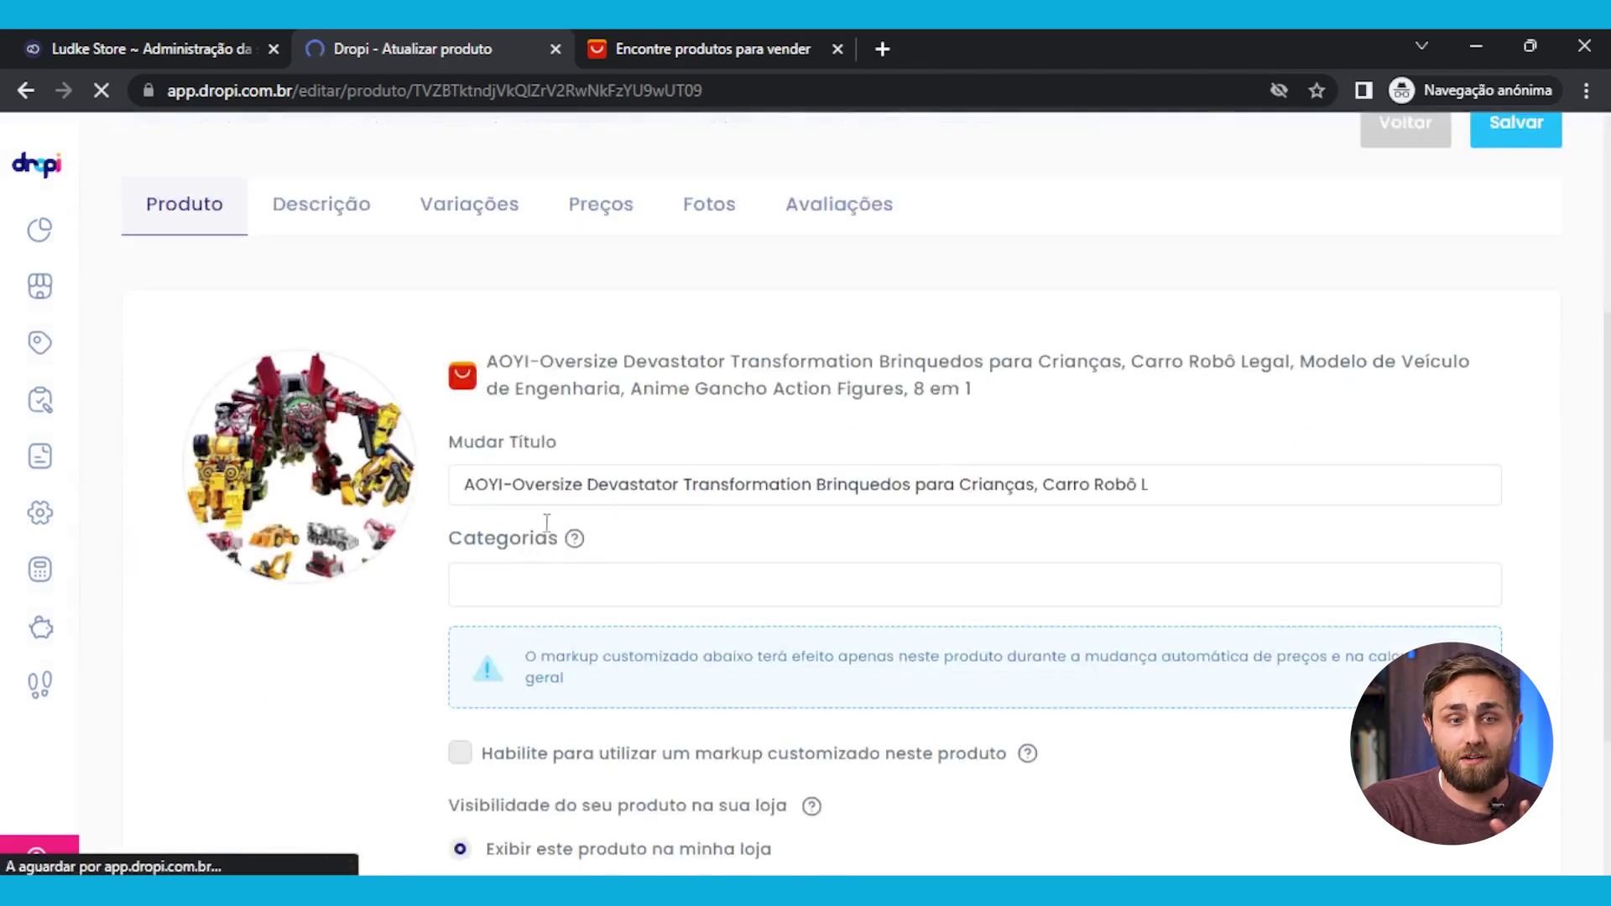
click(581, 483)
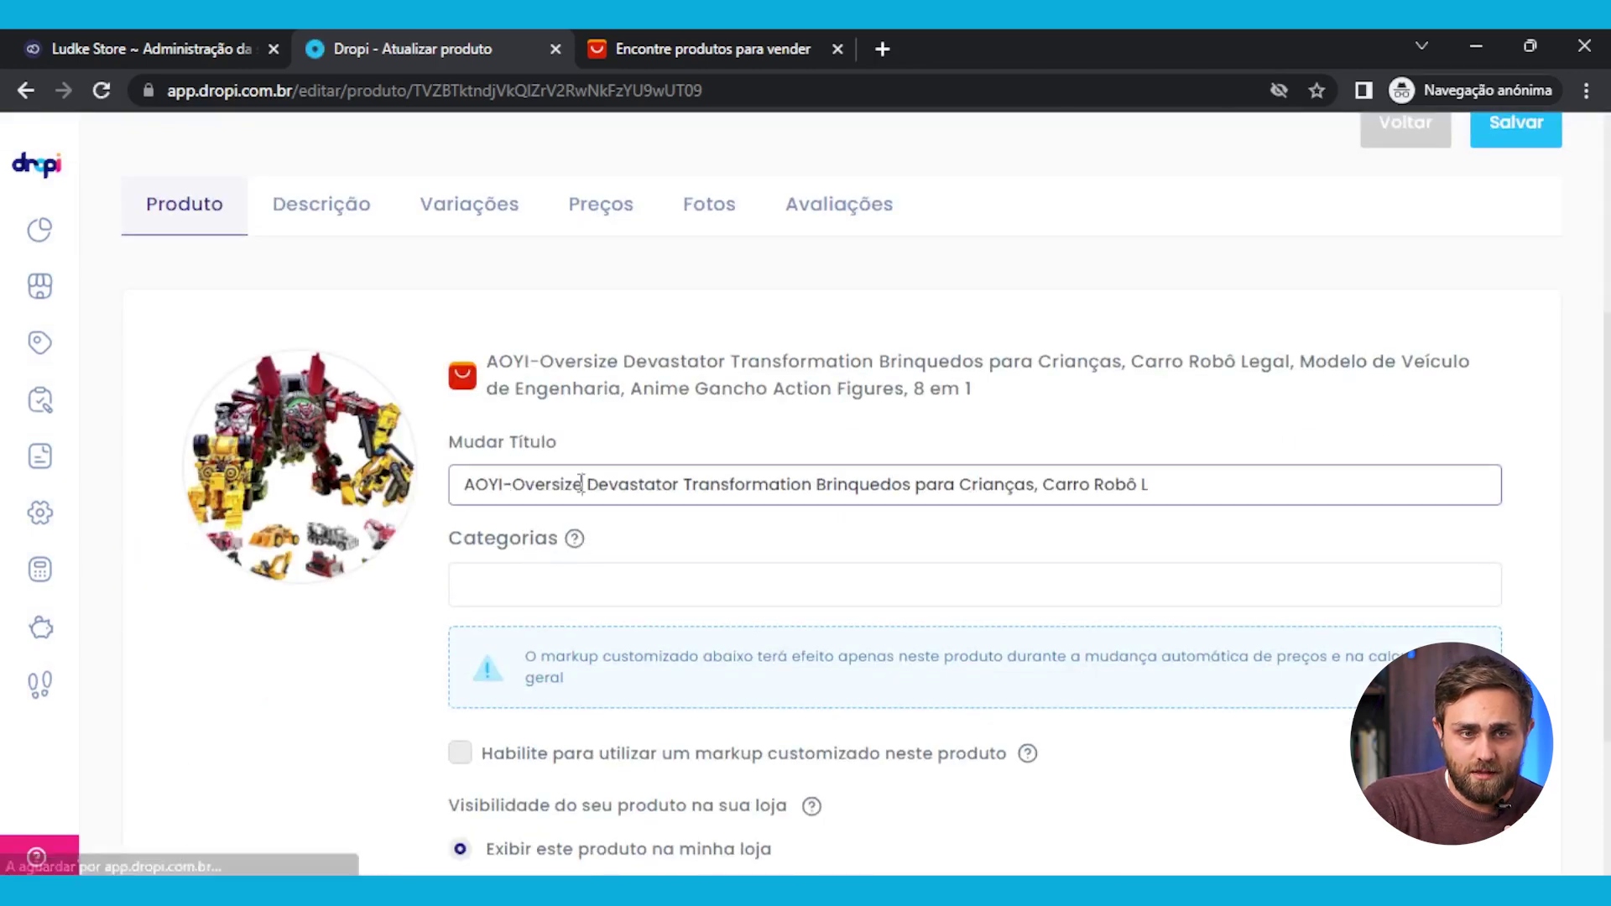
click(542, 587)
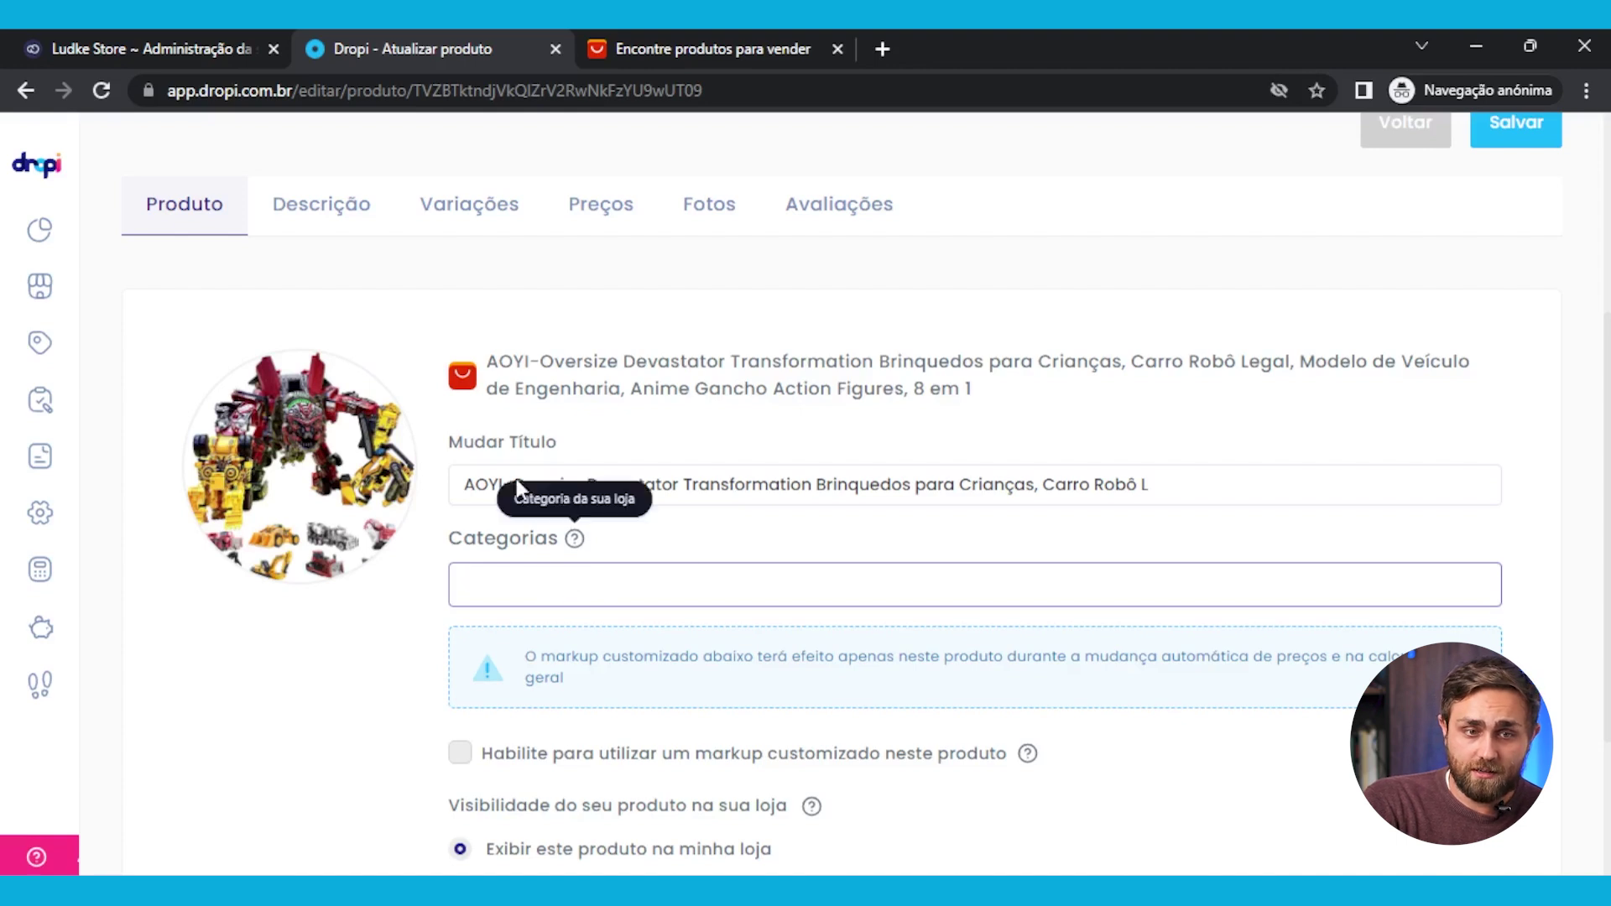
scroll(630, 654, down, 3)
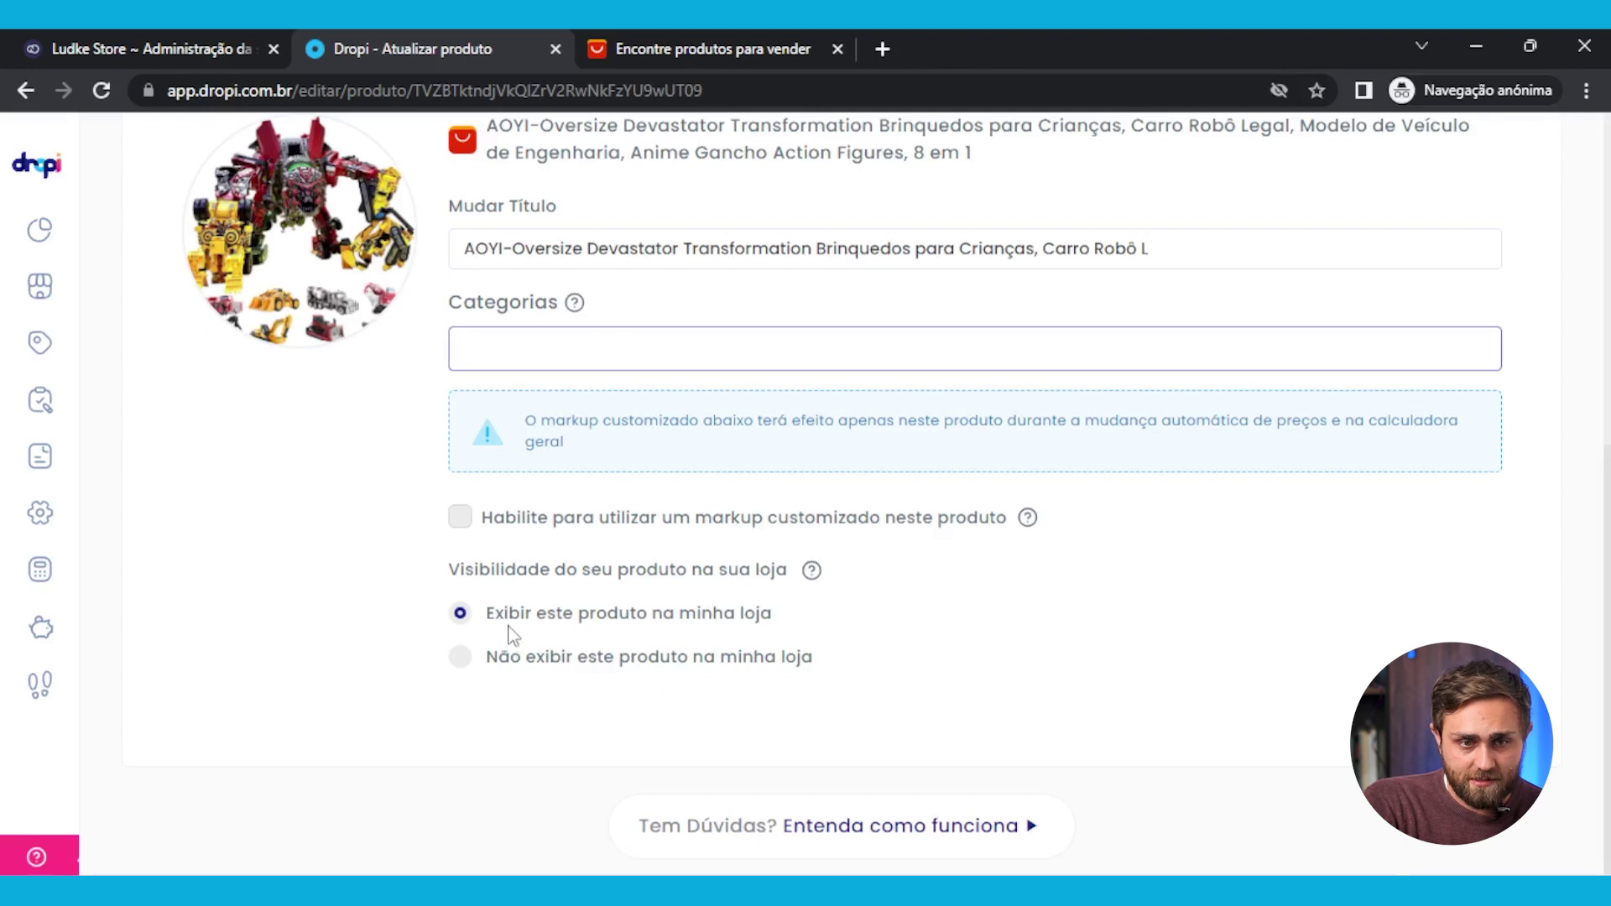
scroll(755, 646, up, 5)
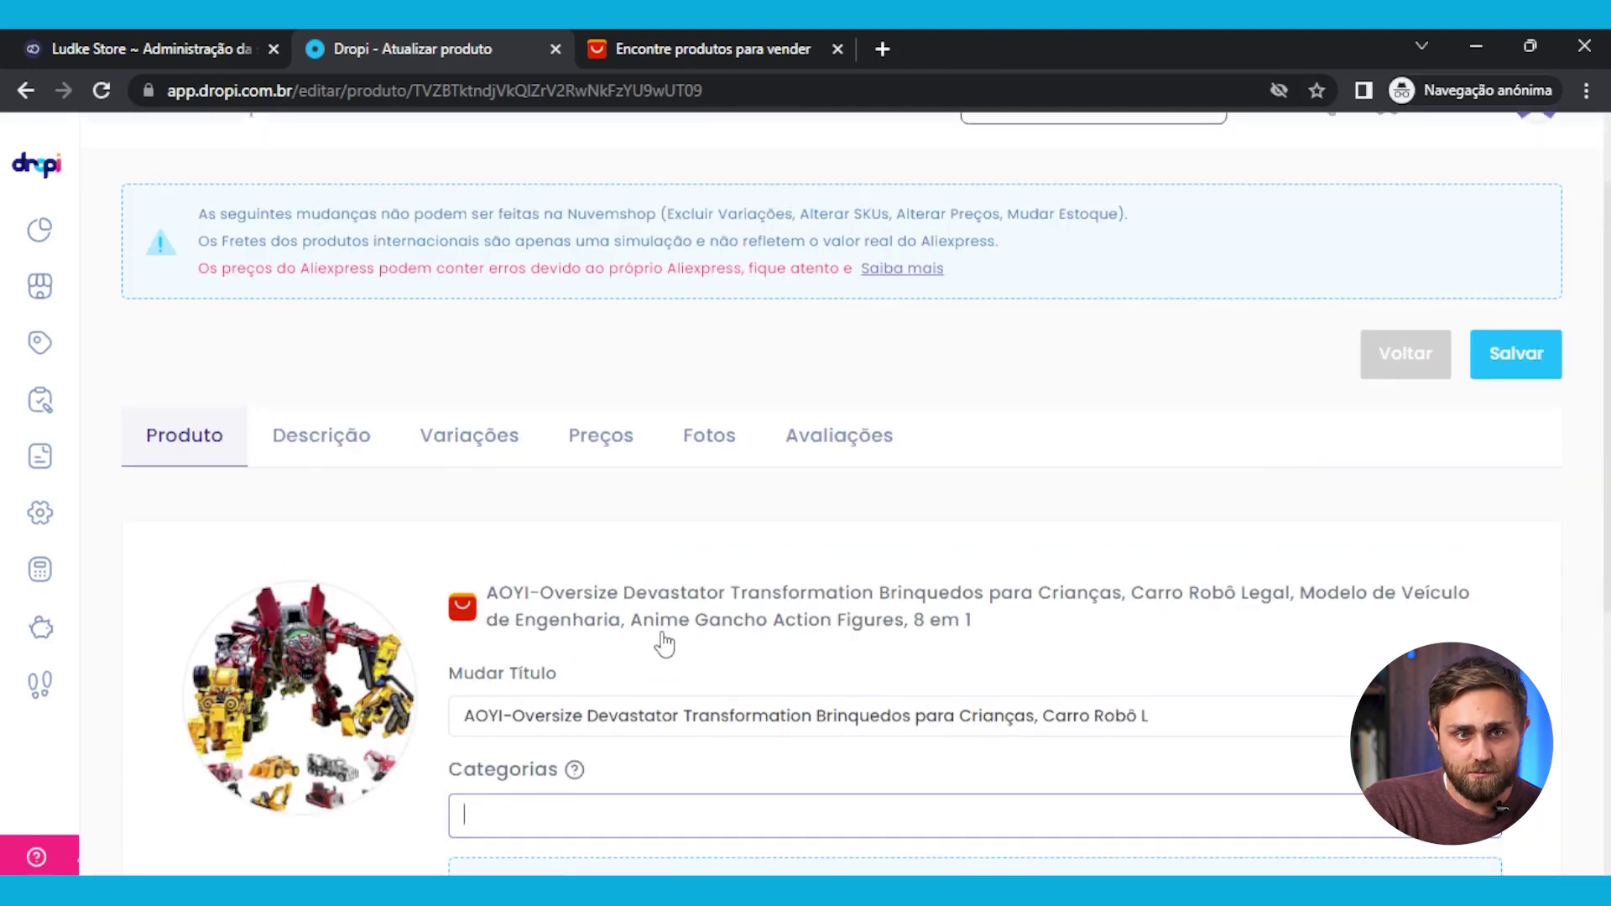
Read through the imported toy's Descrição text, including its promotional discount image
click(294, 453)
scroll(581, 613, down, 3)
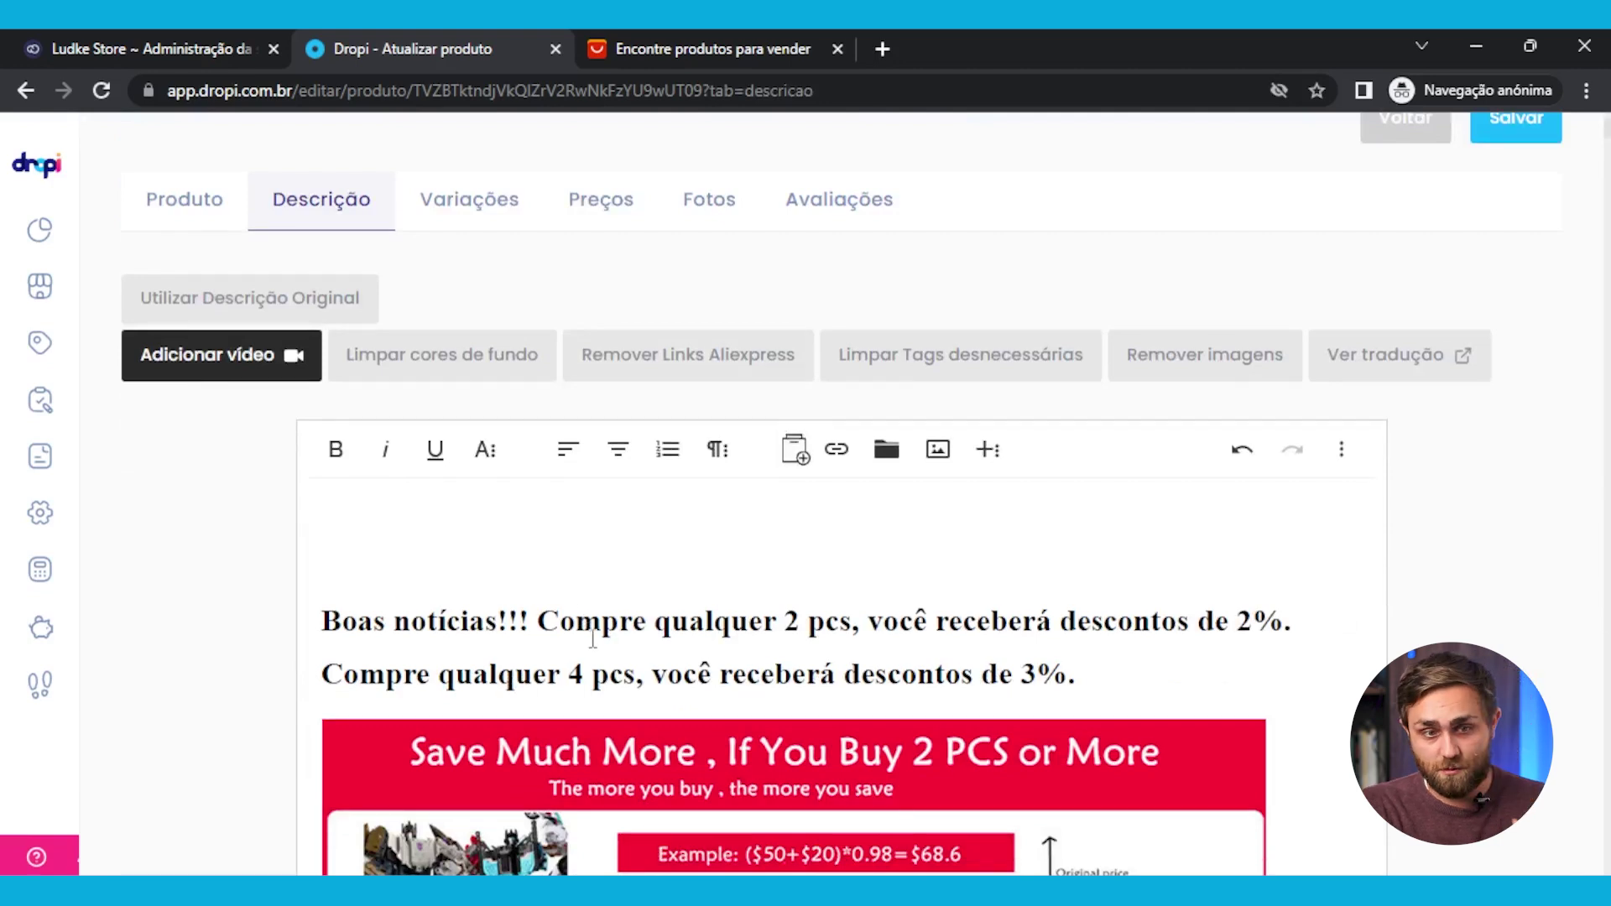
scroll(593, 645, down, 3)
scroll(593, 649, down, 3)
scroll(587, 663, up, 3)
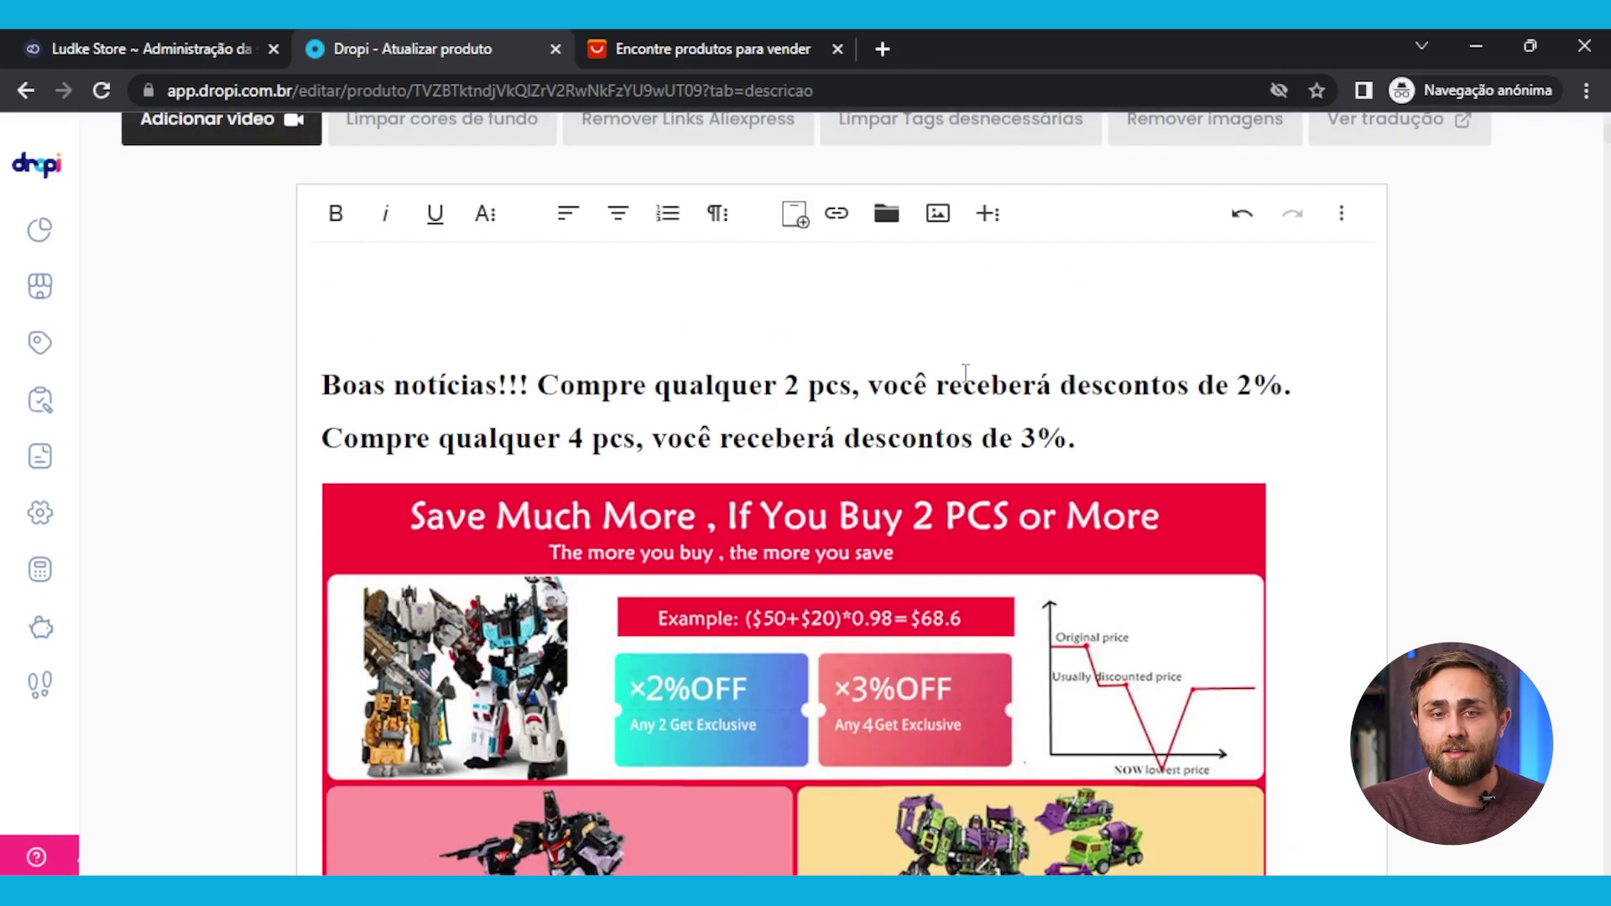
scroll(621, 696, down, 7)
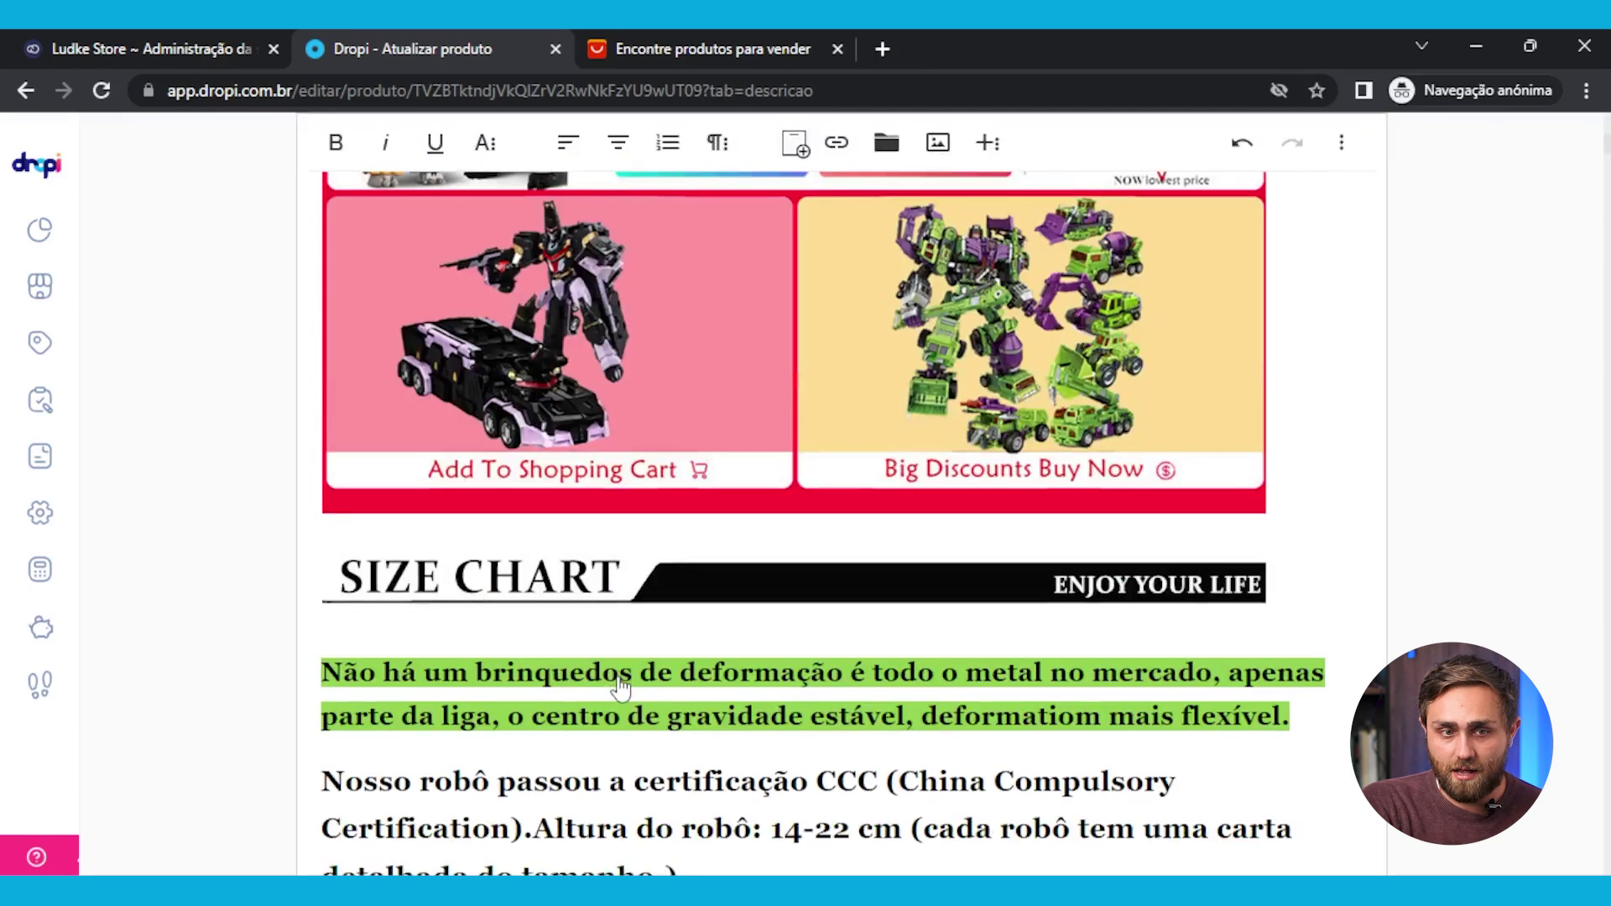
scroll(620, 676, down, 3)
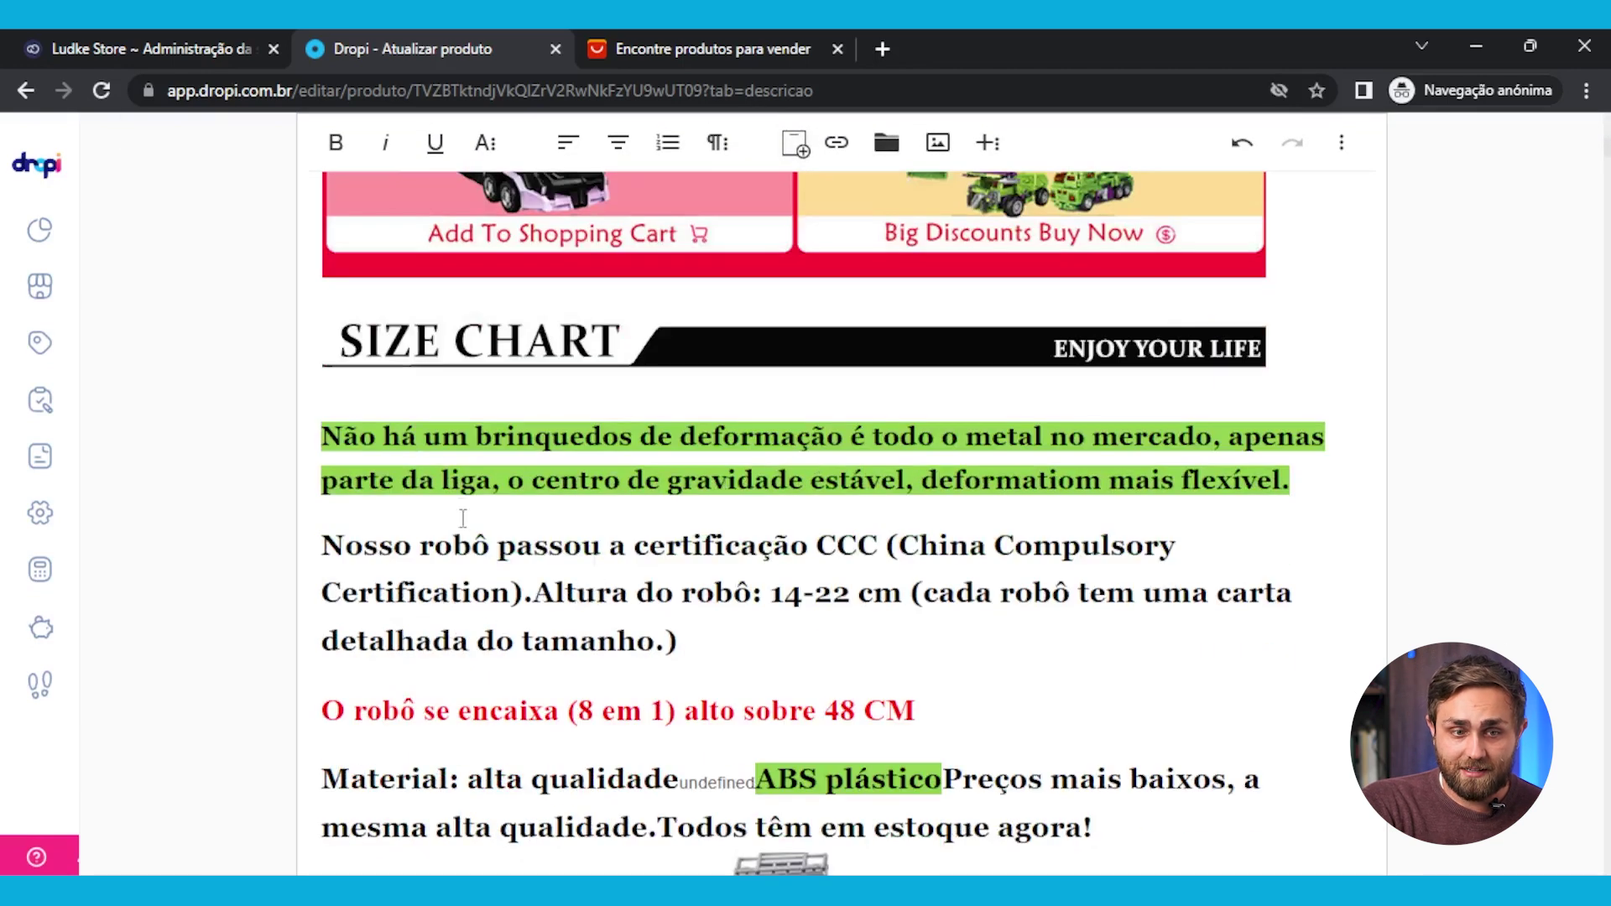
scroll(527, 696, down, 7)
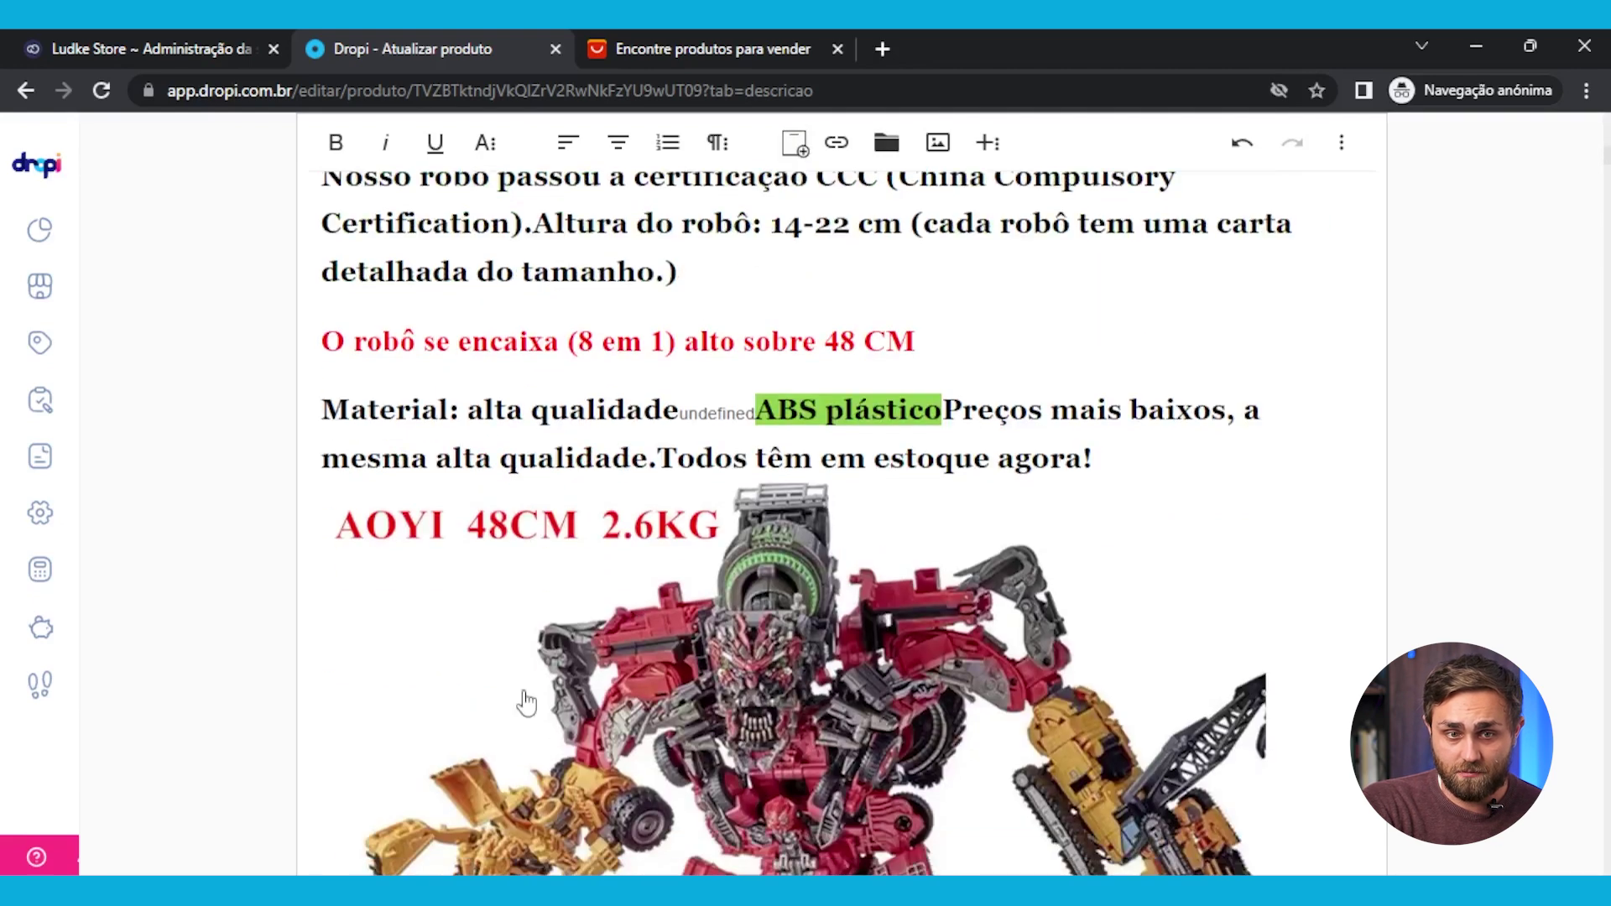
scroll(516, 705, up, 11)
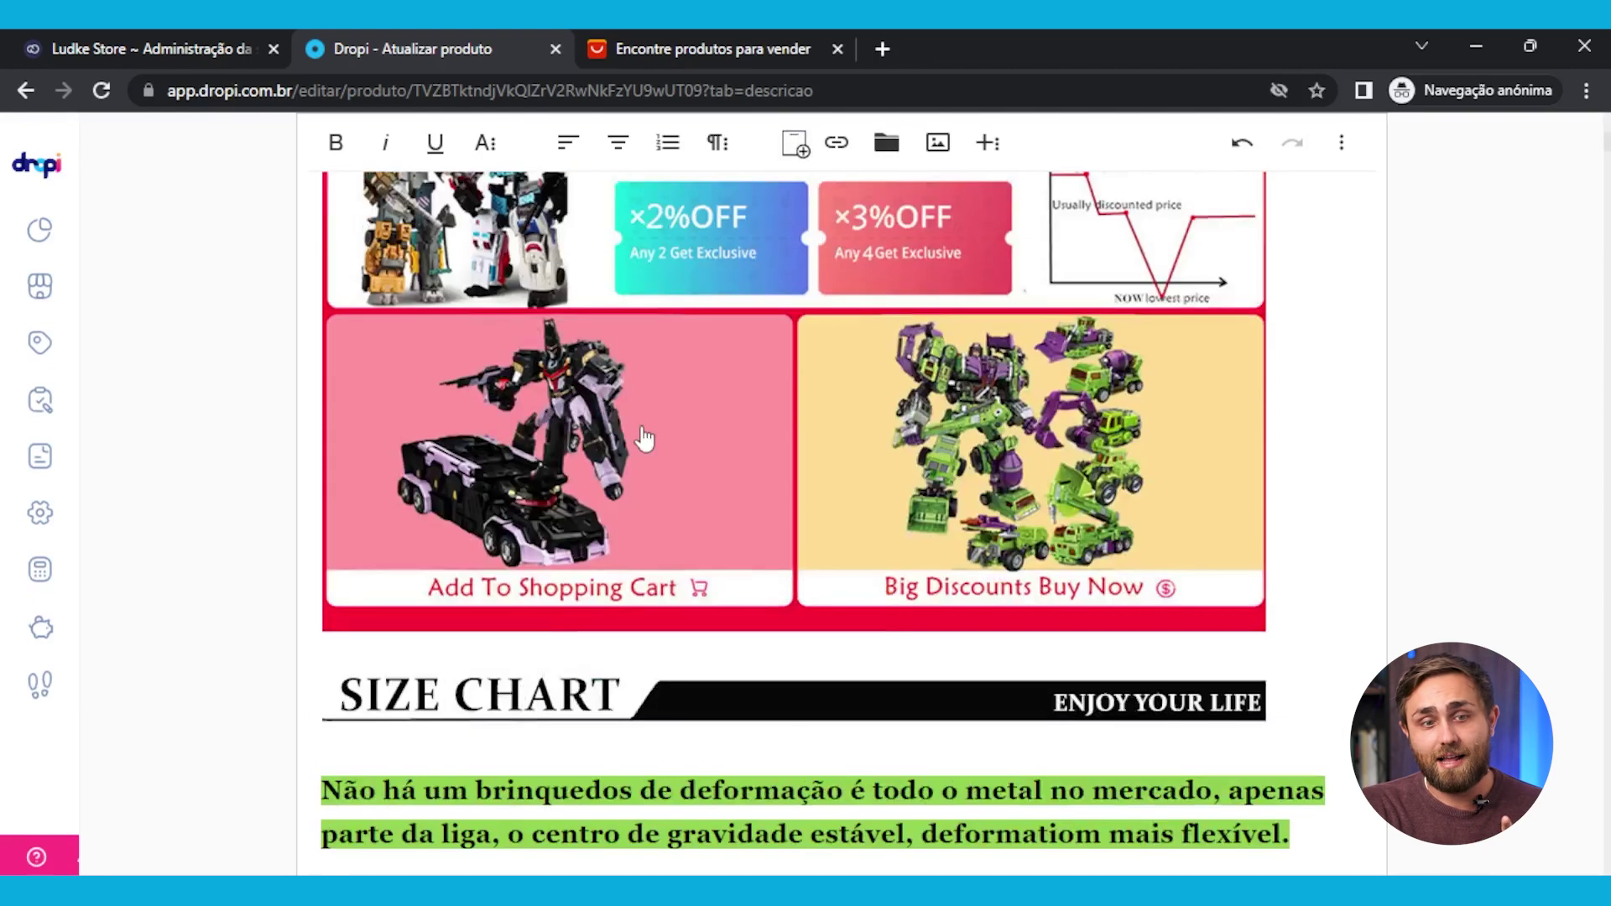
click(638, 444)
scroll(630, 571, up, 4)
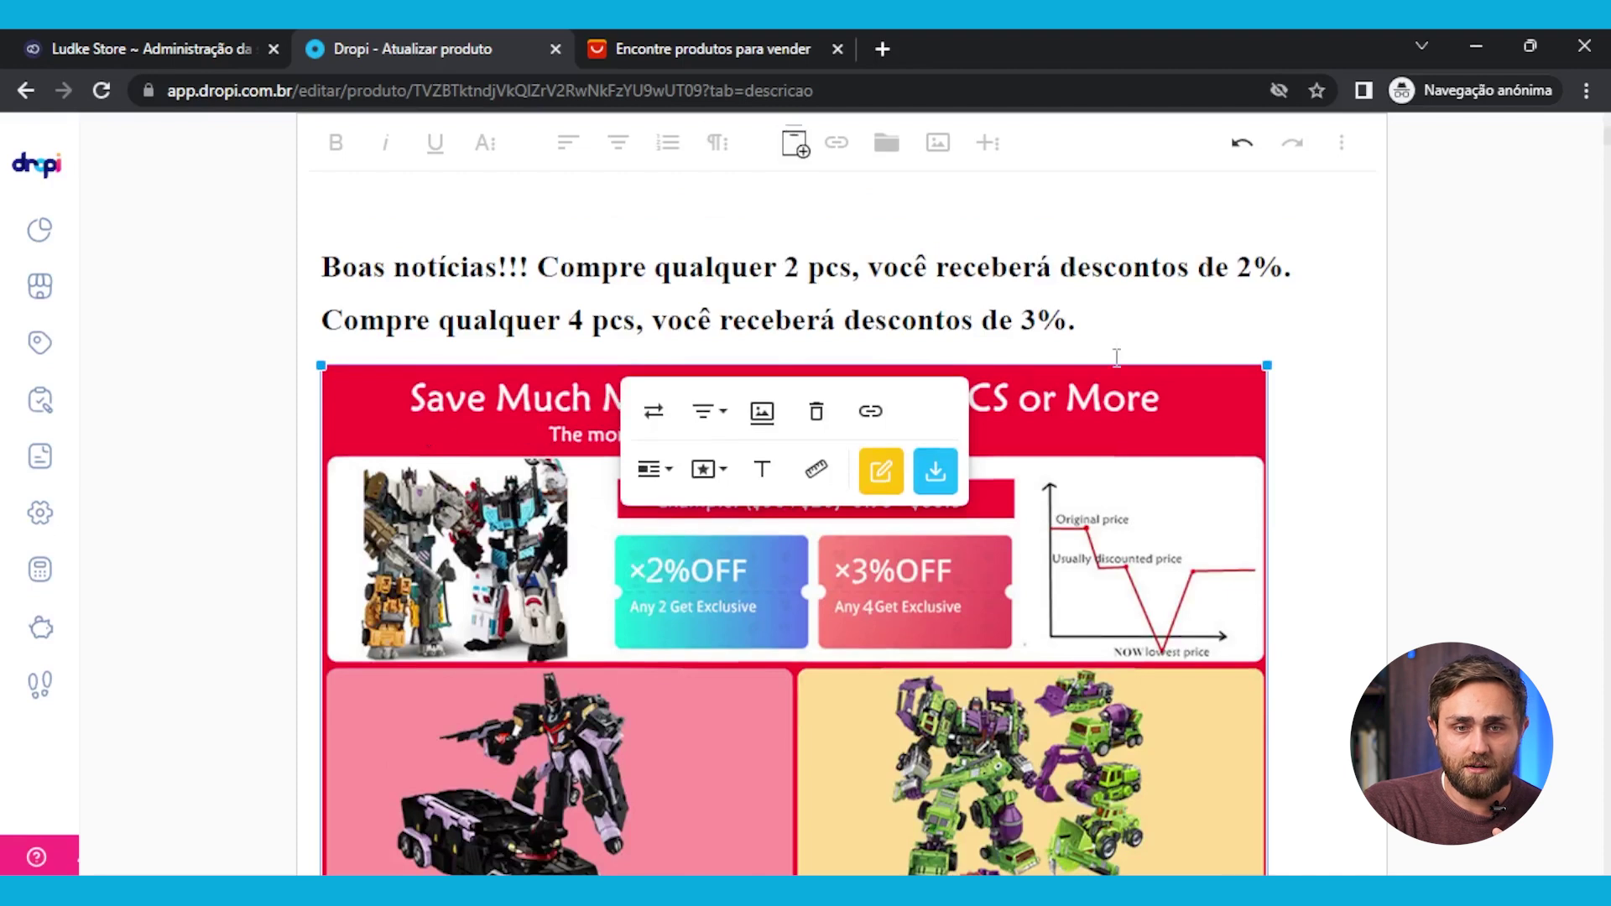
click(1163, 330)
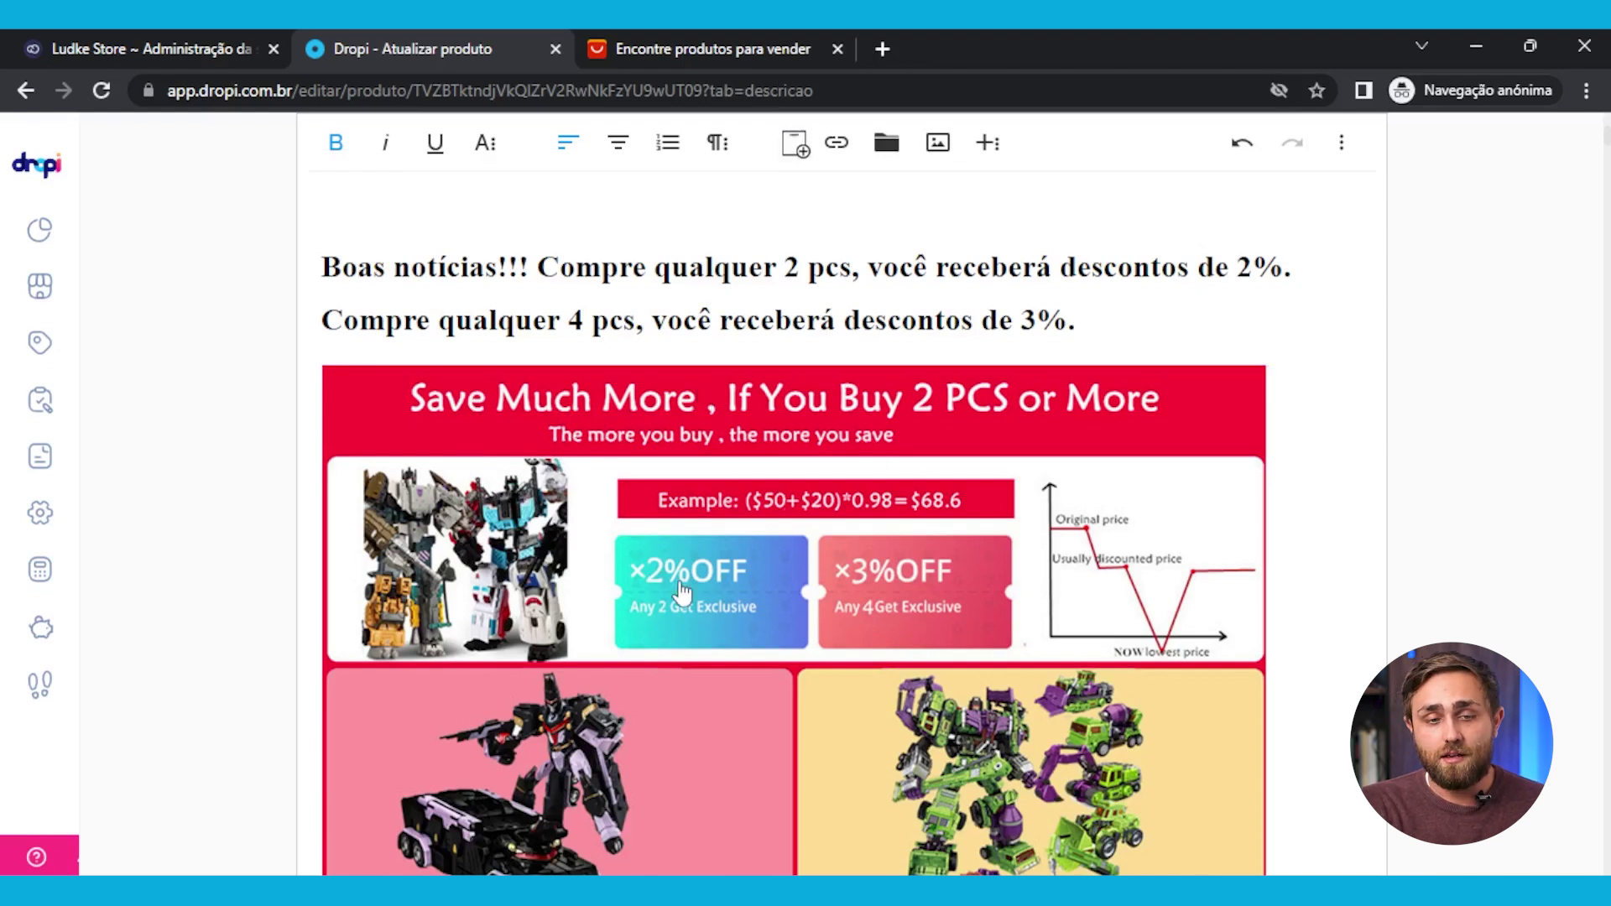
scroll(819, 537, up, 5)
scroll(723, 649, down, 4)
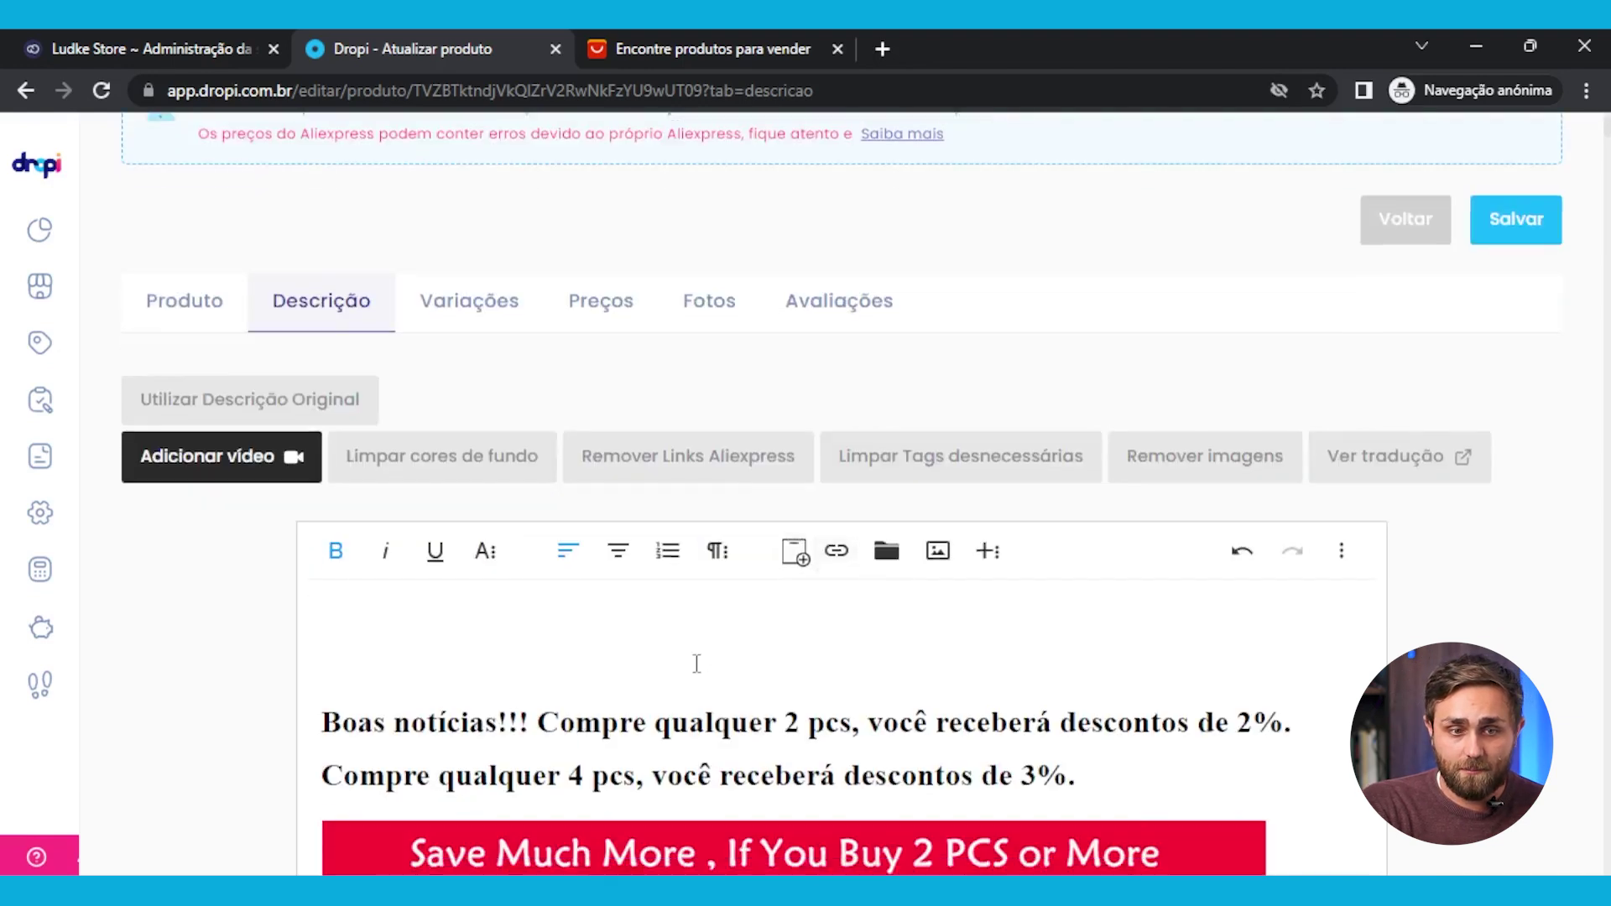
scroll(522, 619, up, 1)
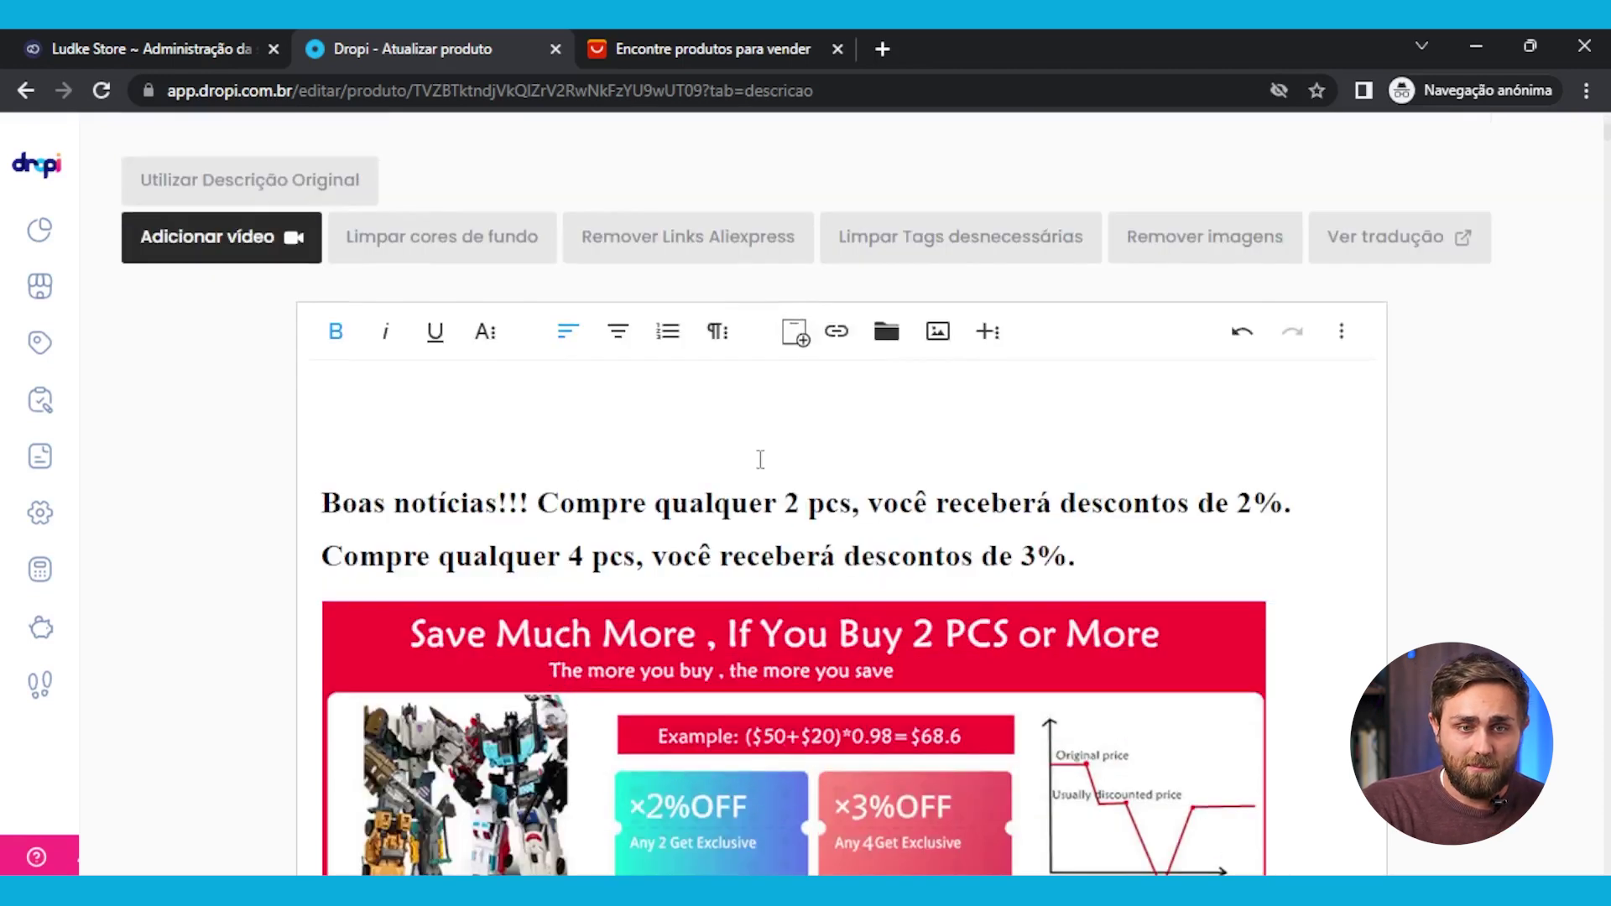
scroll(1083, 487, down, 10)
scroll(876, 558, up, 3)
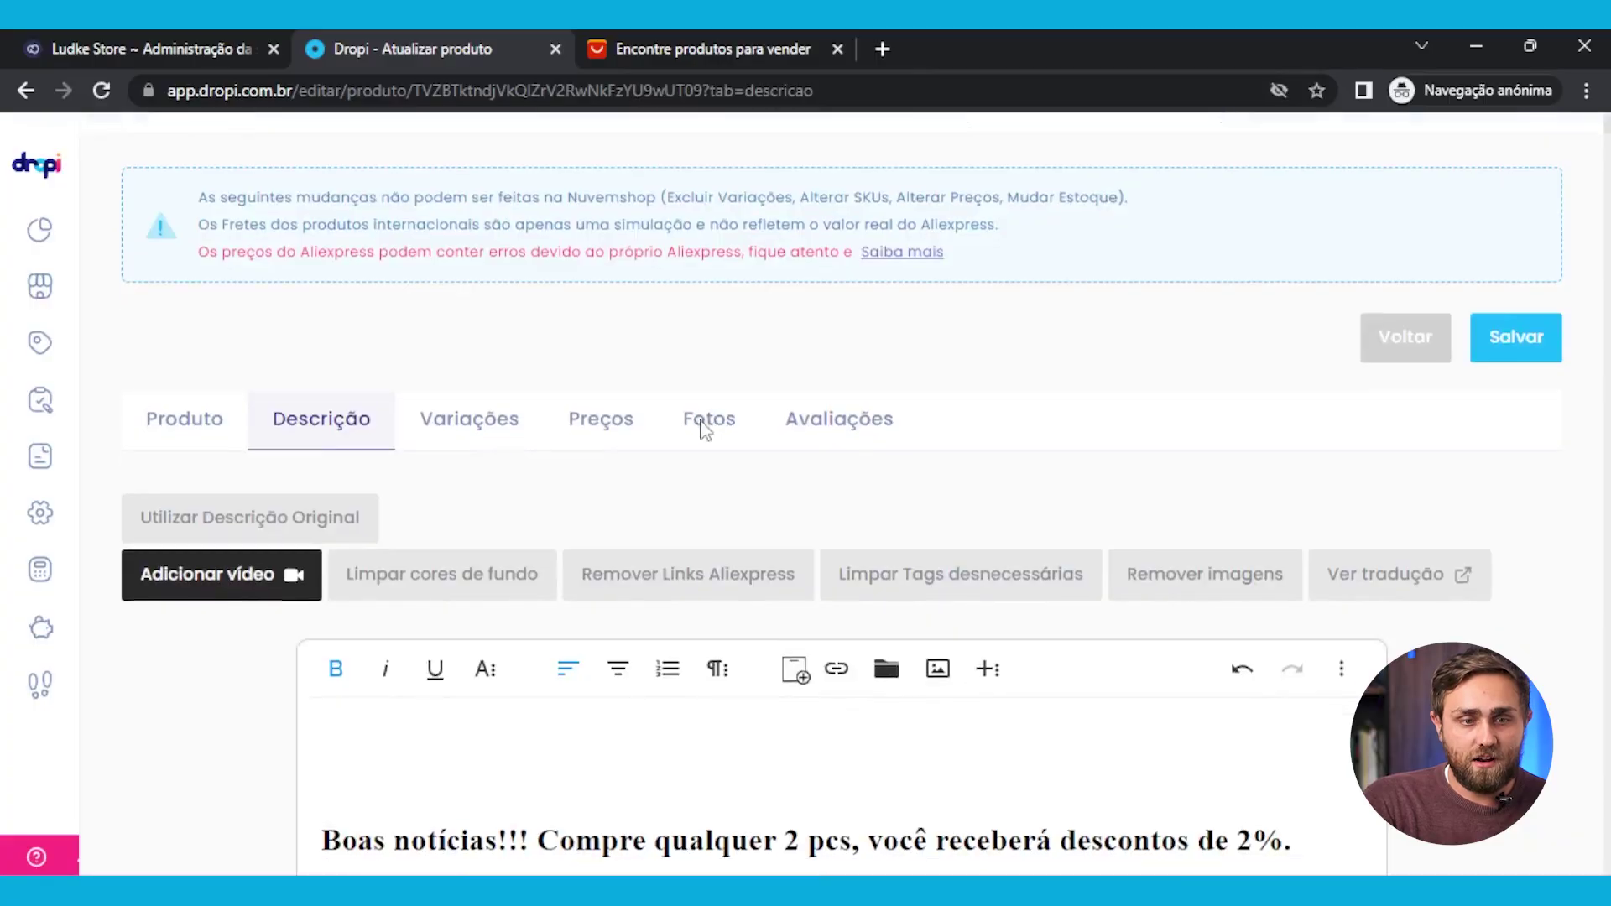
scroll(703, 428, down, 3)
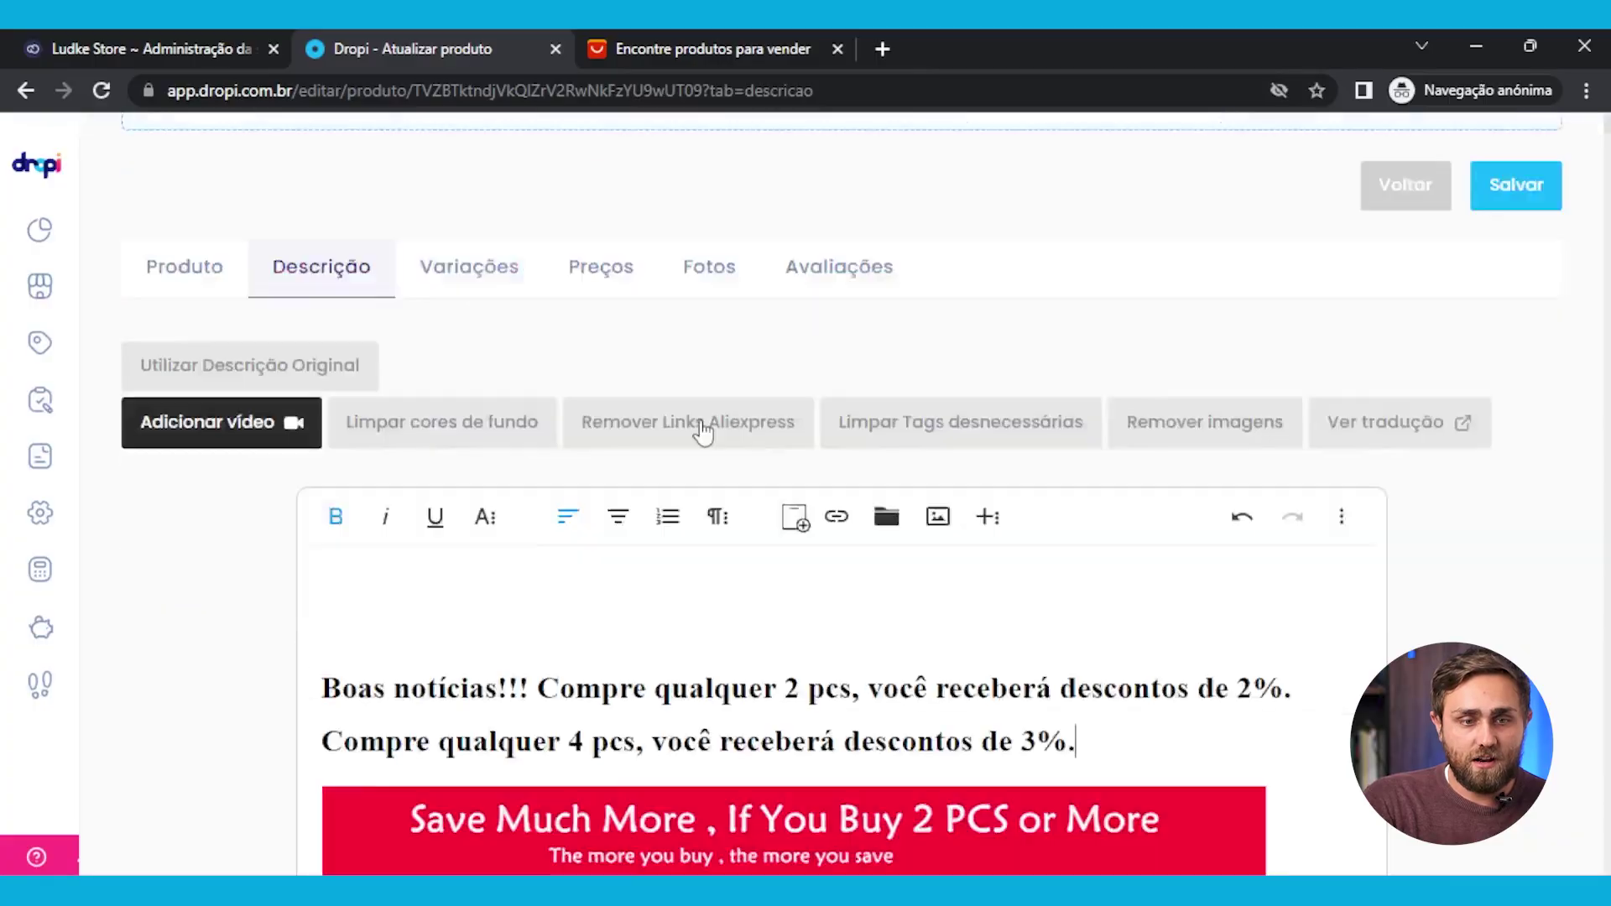
scroll(482, 331, up, 2)
Review the Color → Cor option and variation name translations in Dropi's Variações list
click(481, 331)
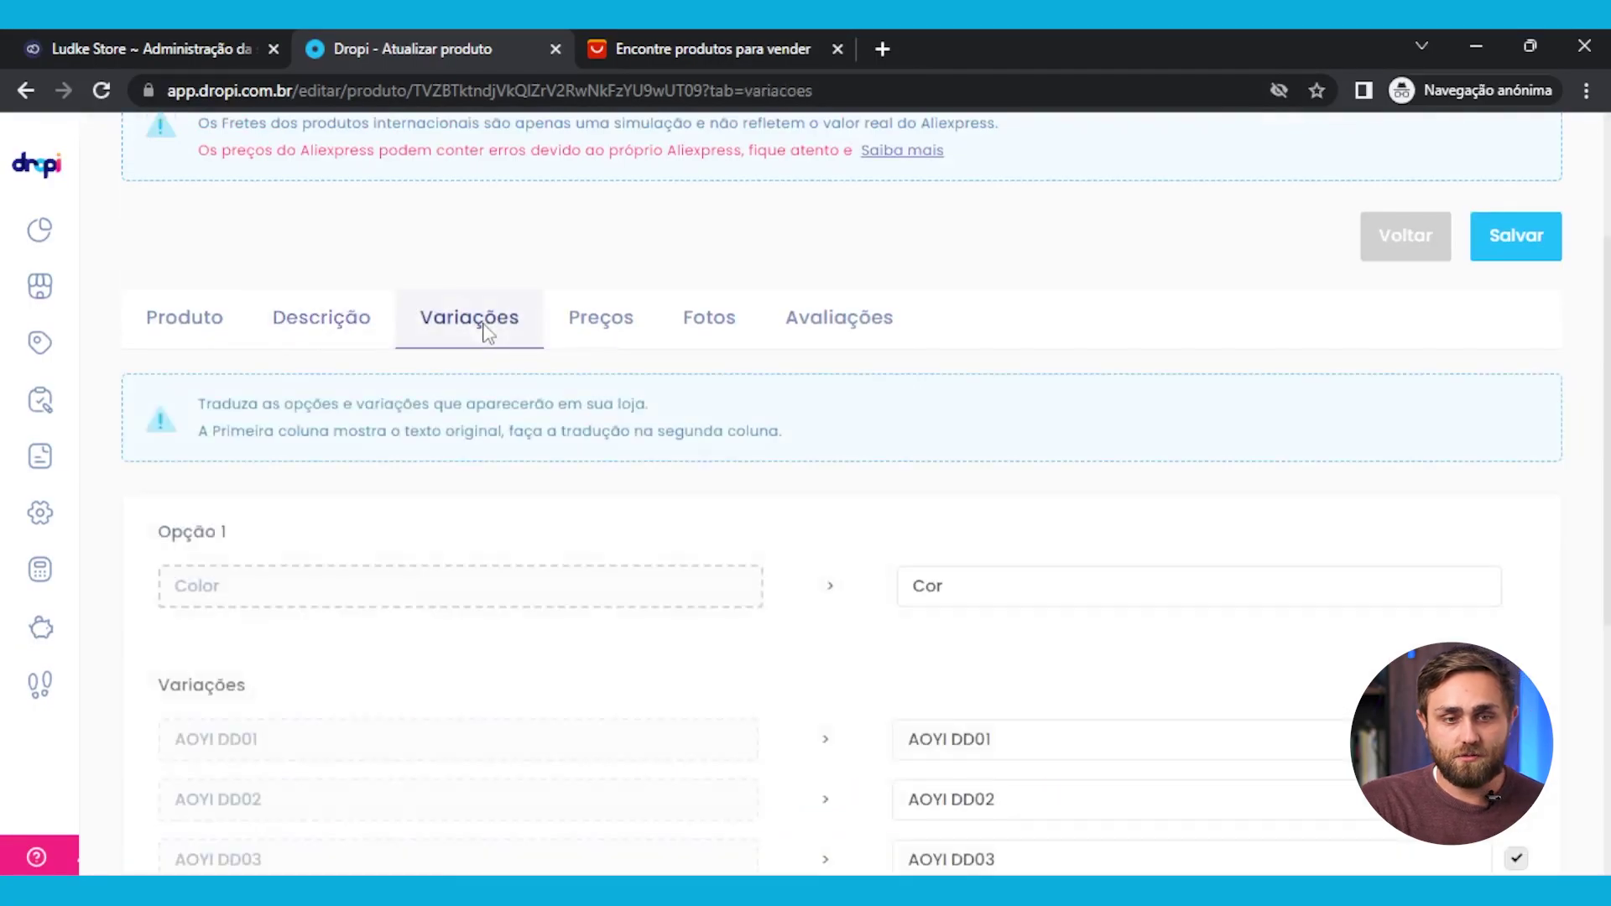
scroll(776, 532, down, 3)
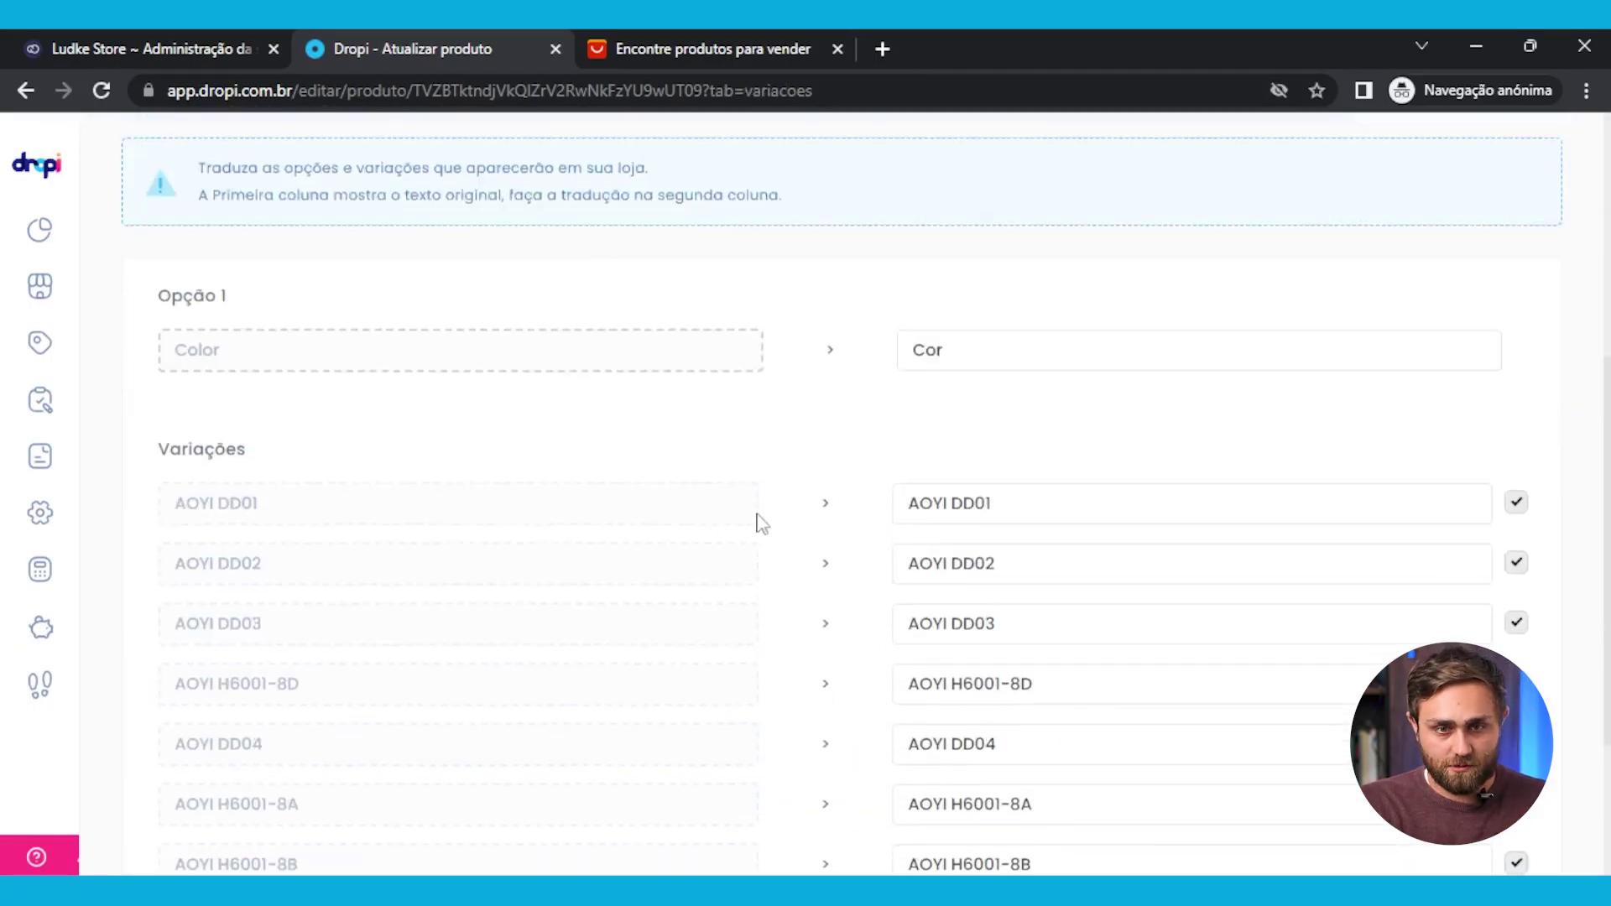
scroll(1418, 560, down, 3)
scroll(1248, 590, up, 4)
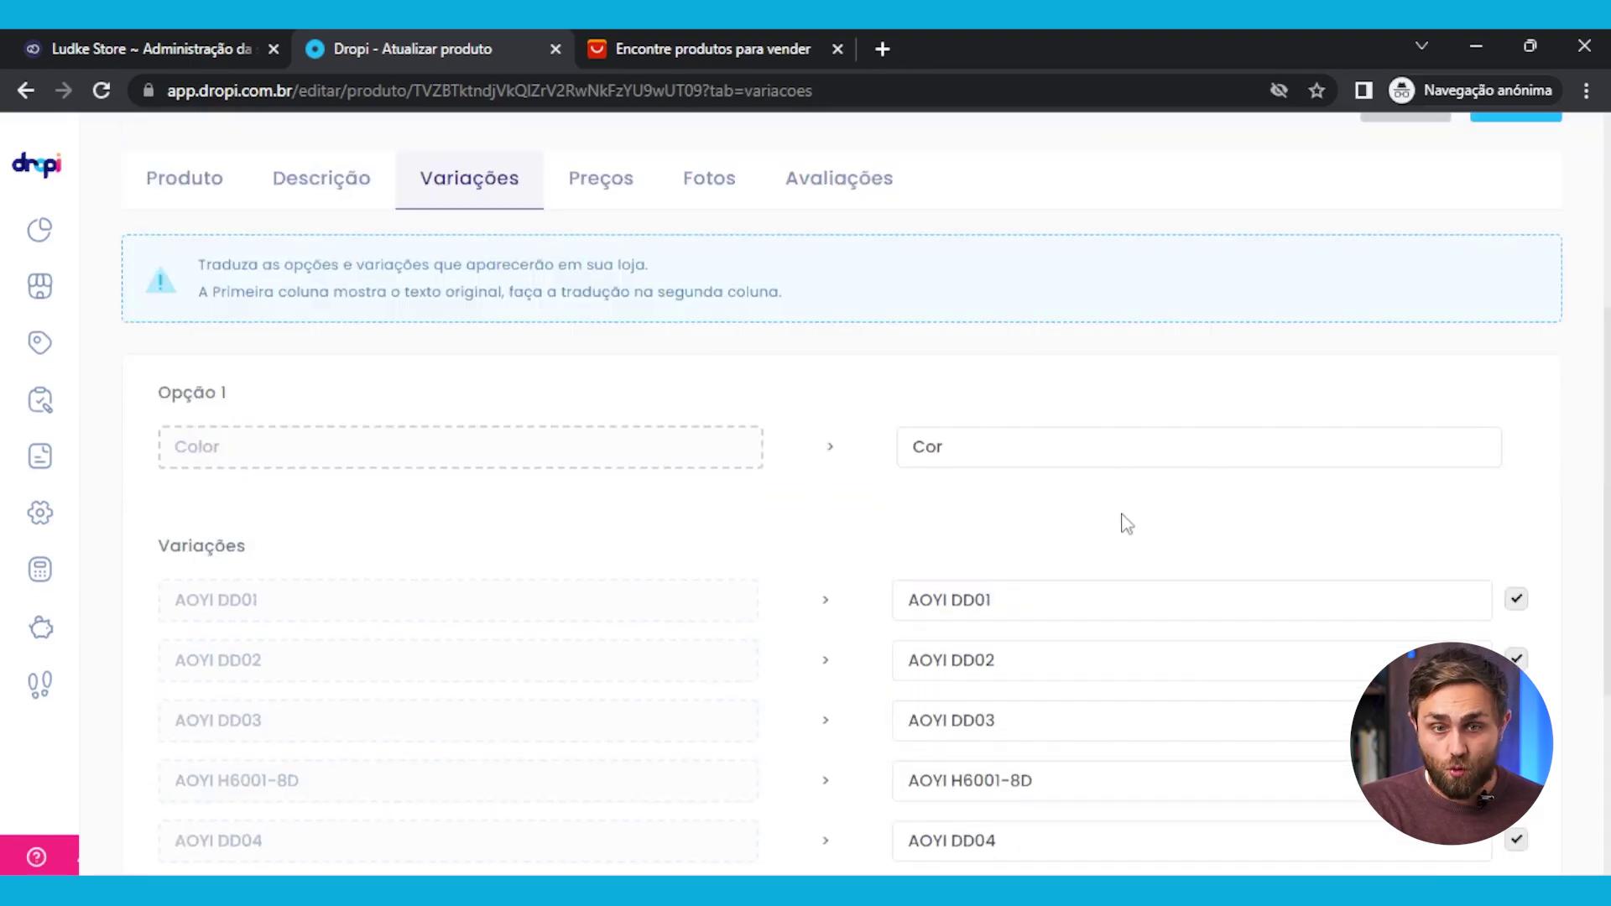
scroll(1130, 543, down, 3)
scroll(637, 453, up, 5)
Show the per-variation prices table with Simular Frete toggled off and back on
click(608, 435)
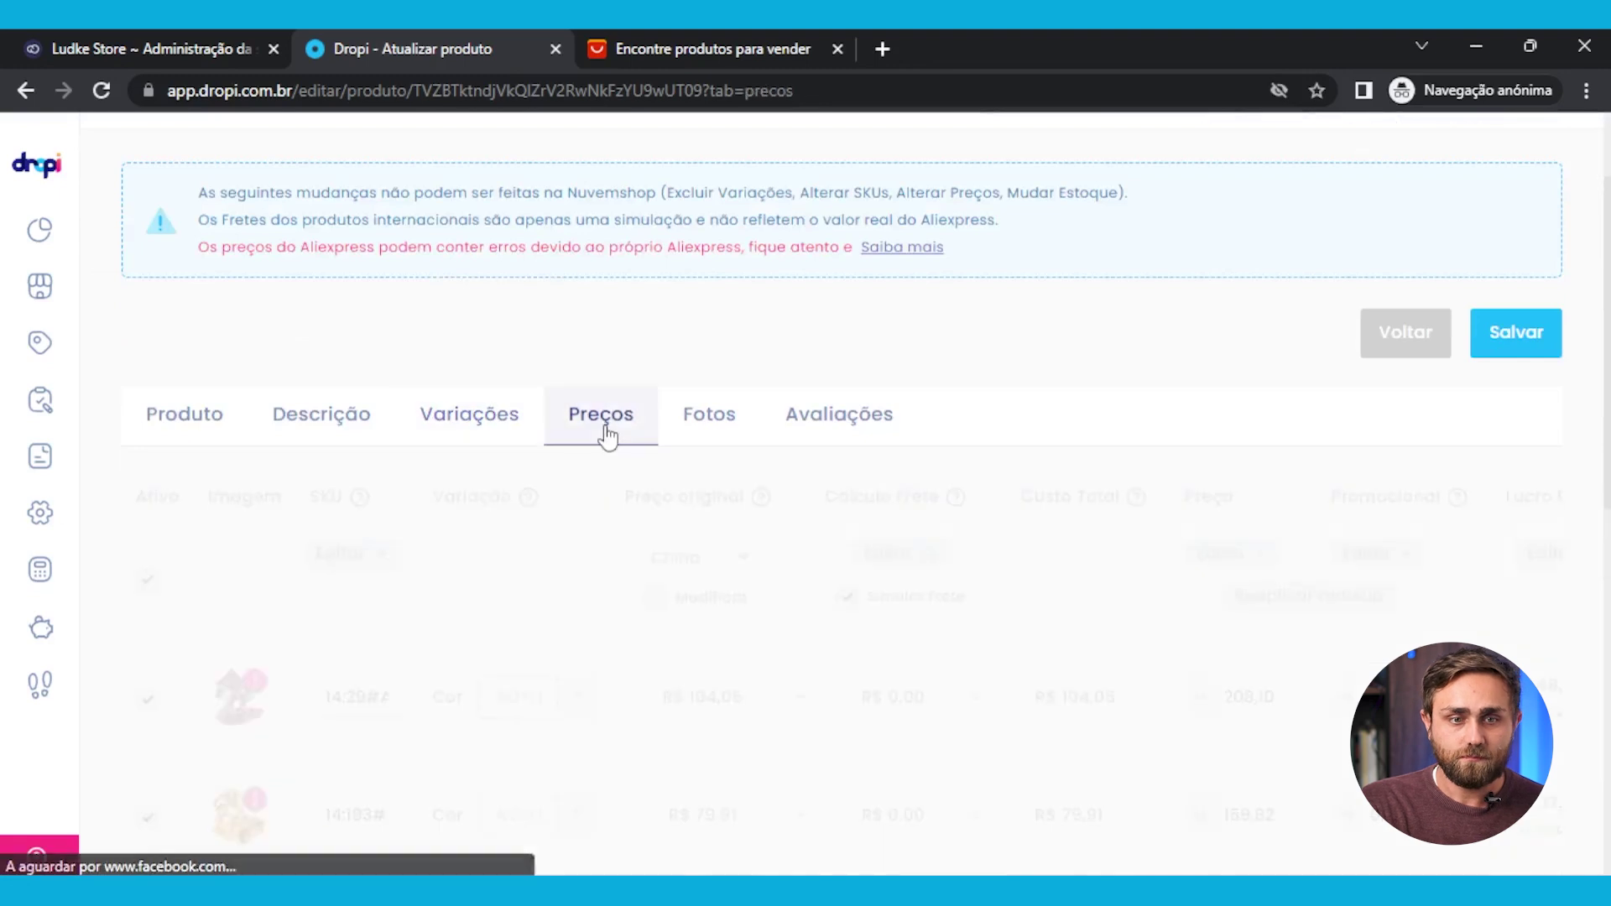
scroll(860, 514, down, 1)
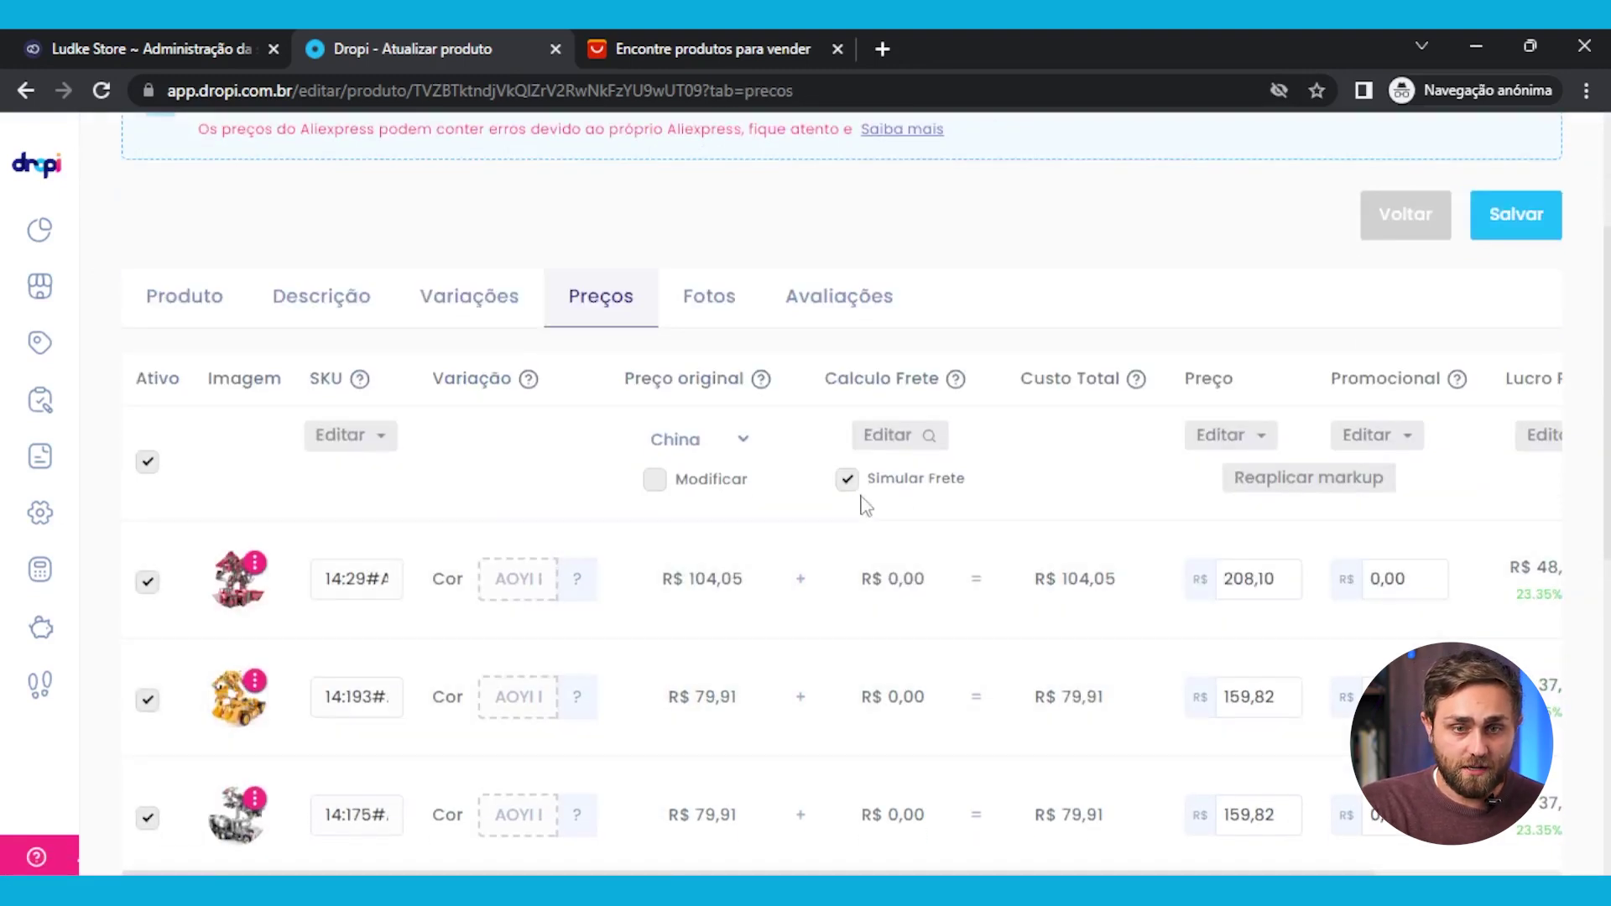
click(846, 482)
click(846, 484)
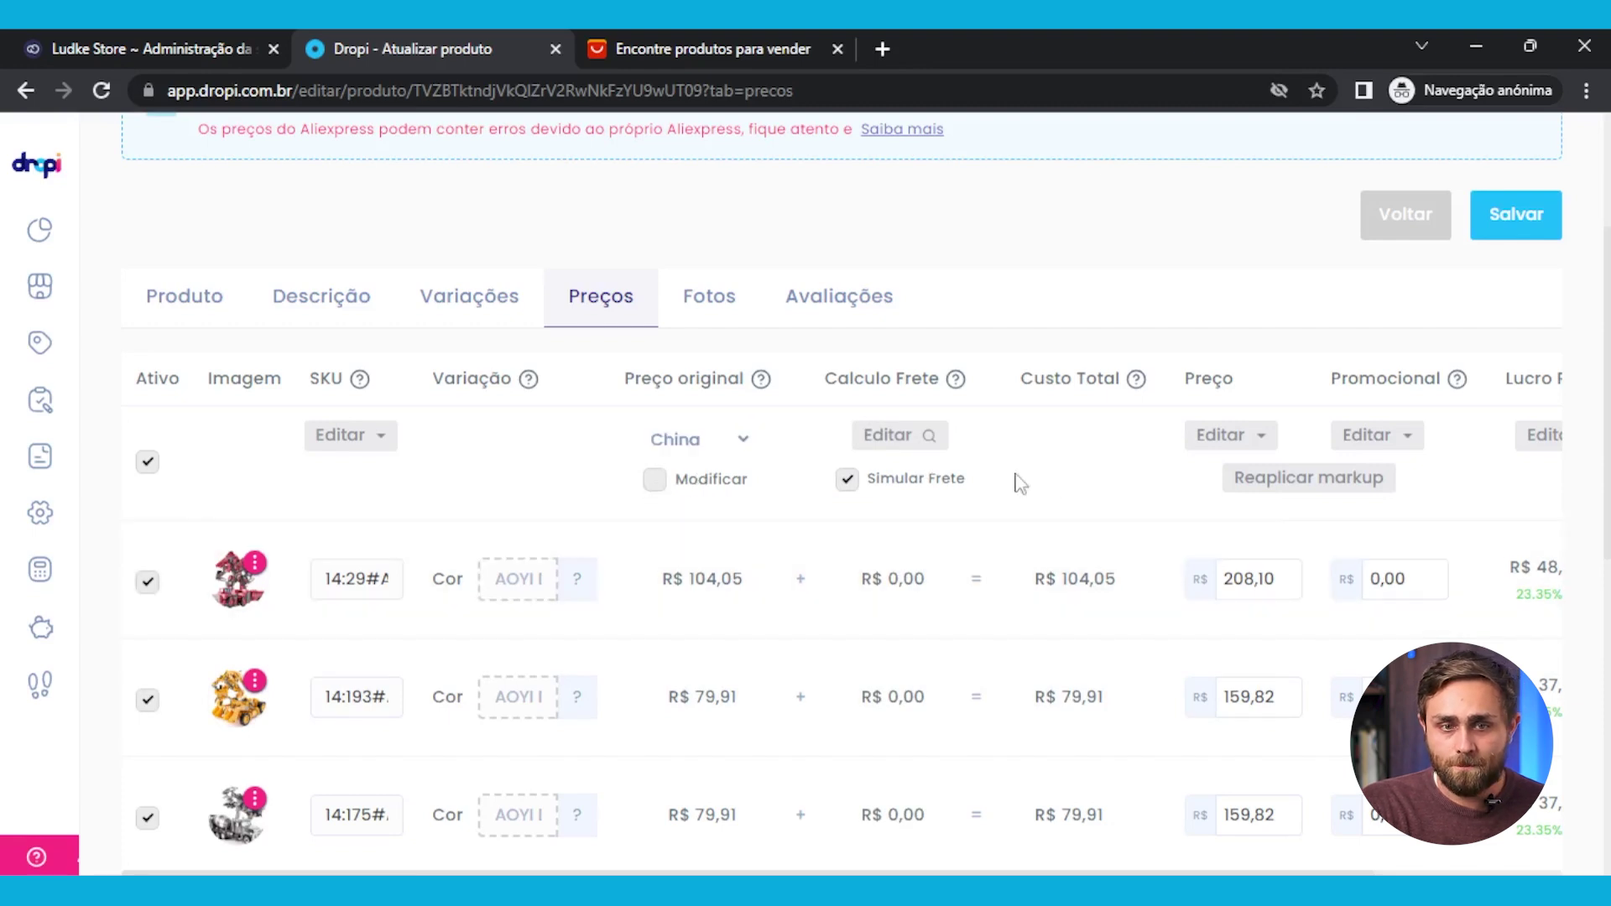
Keep China as shipping origin and reapply the markup, pricing variations at R$ 208,10 and R$ 159,82
click(754, 450)
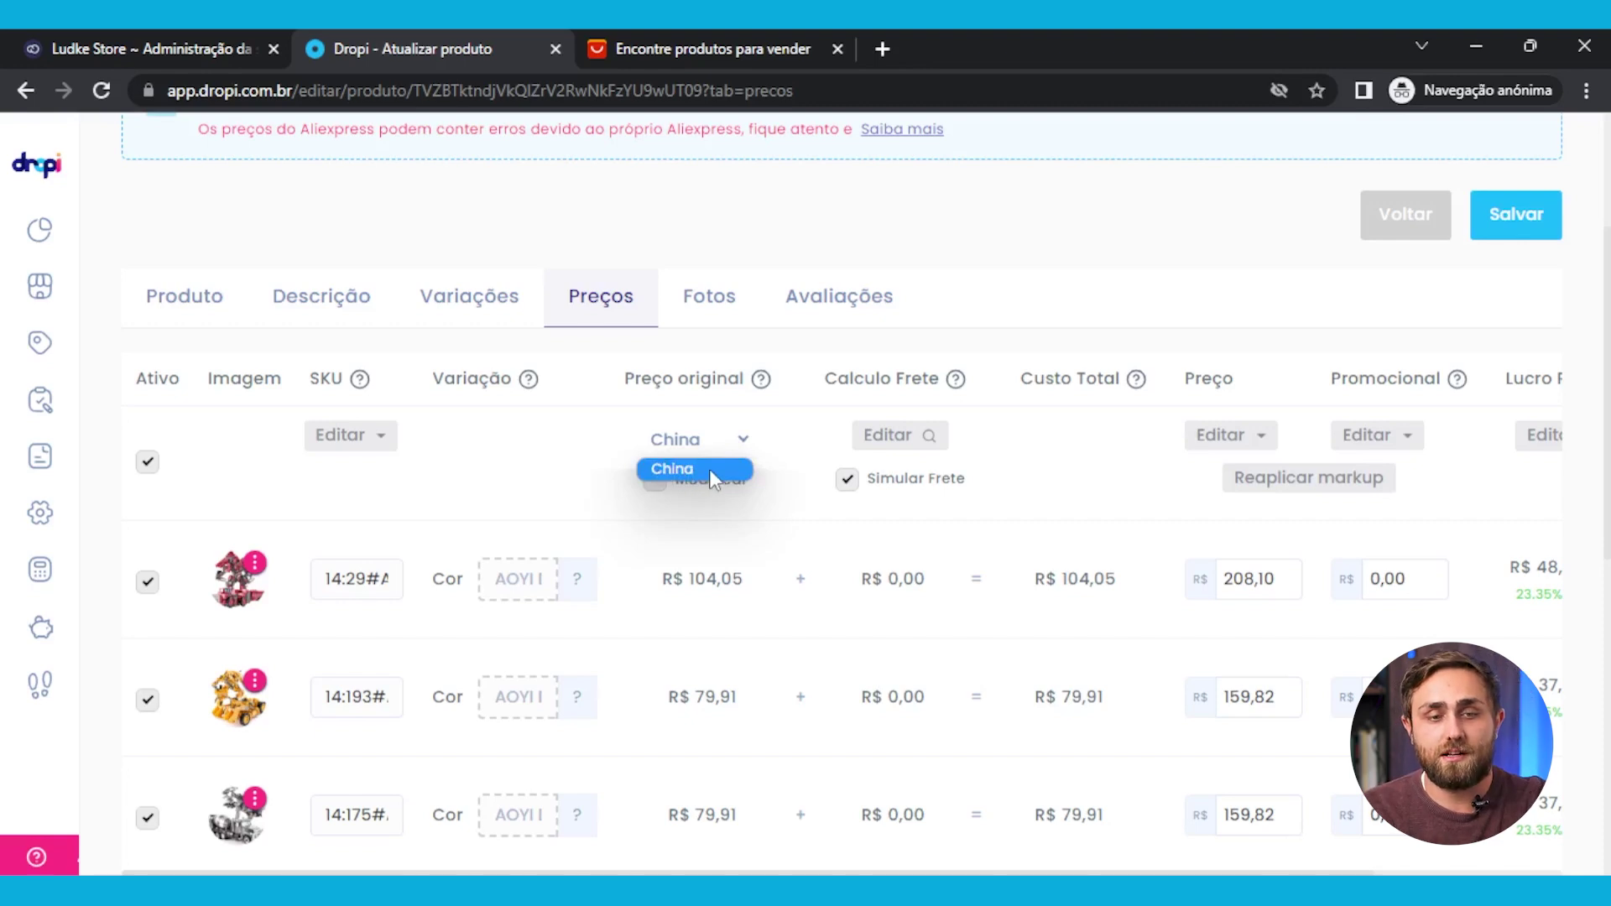
click(1074, 468)
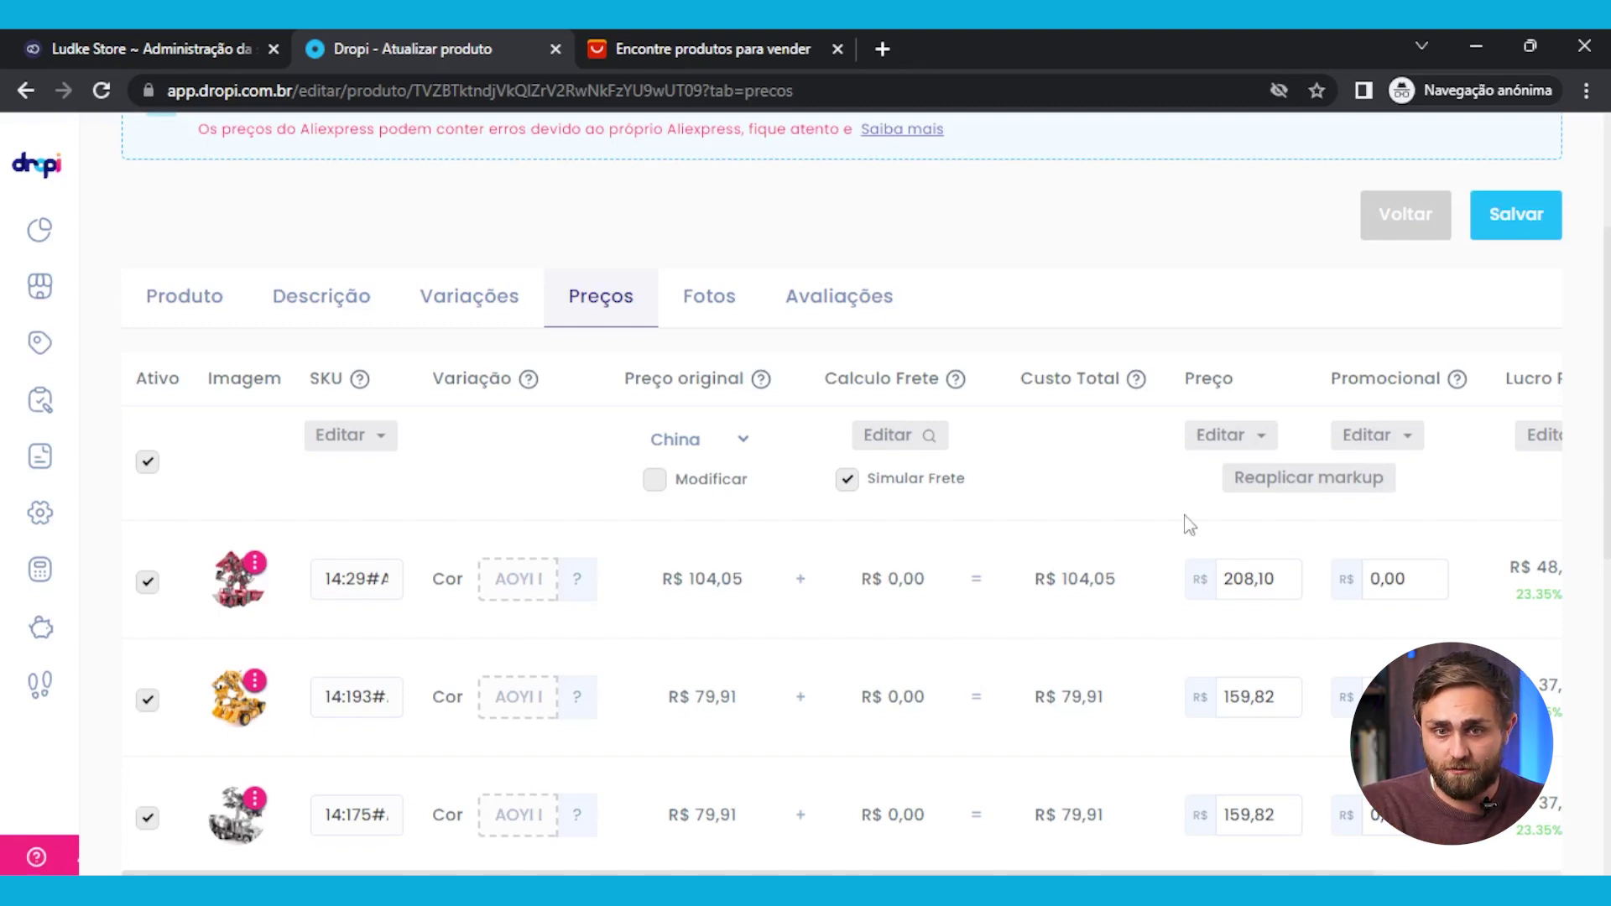
click(1295, 580)
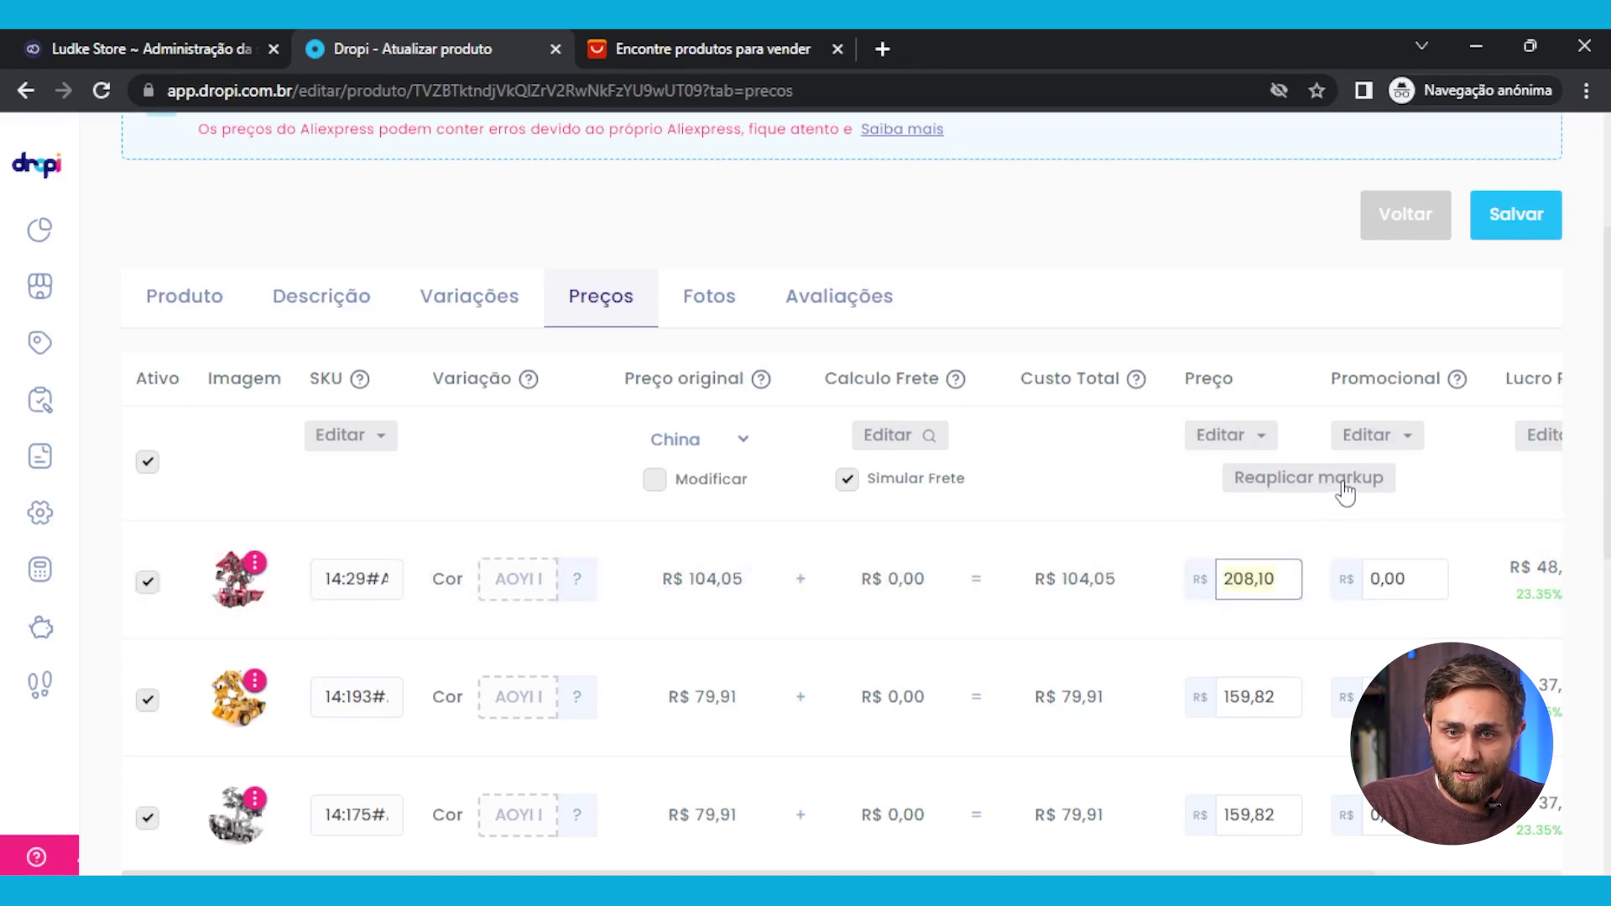
click(1345, 491)
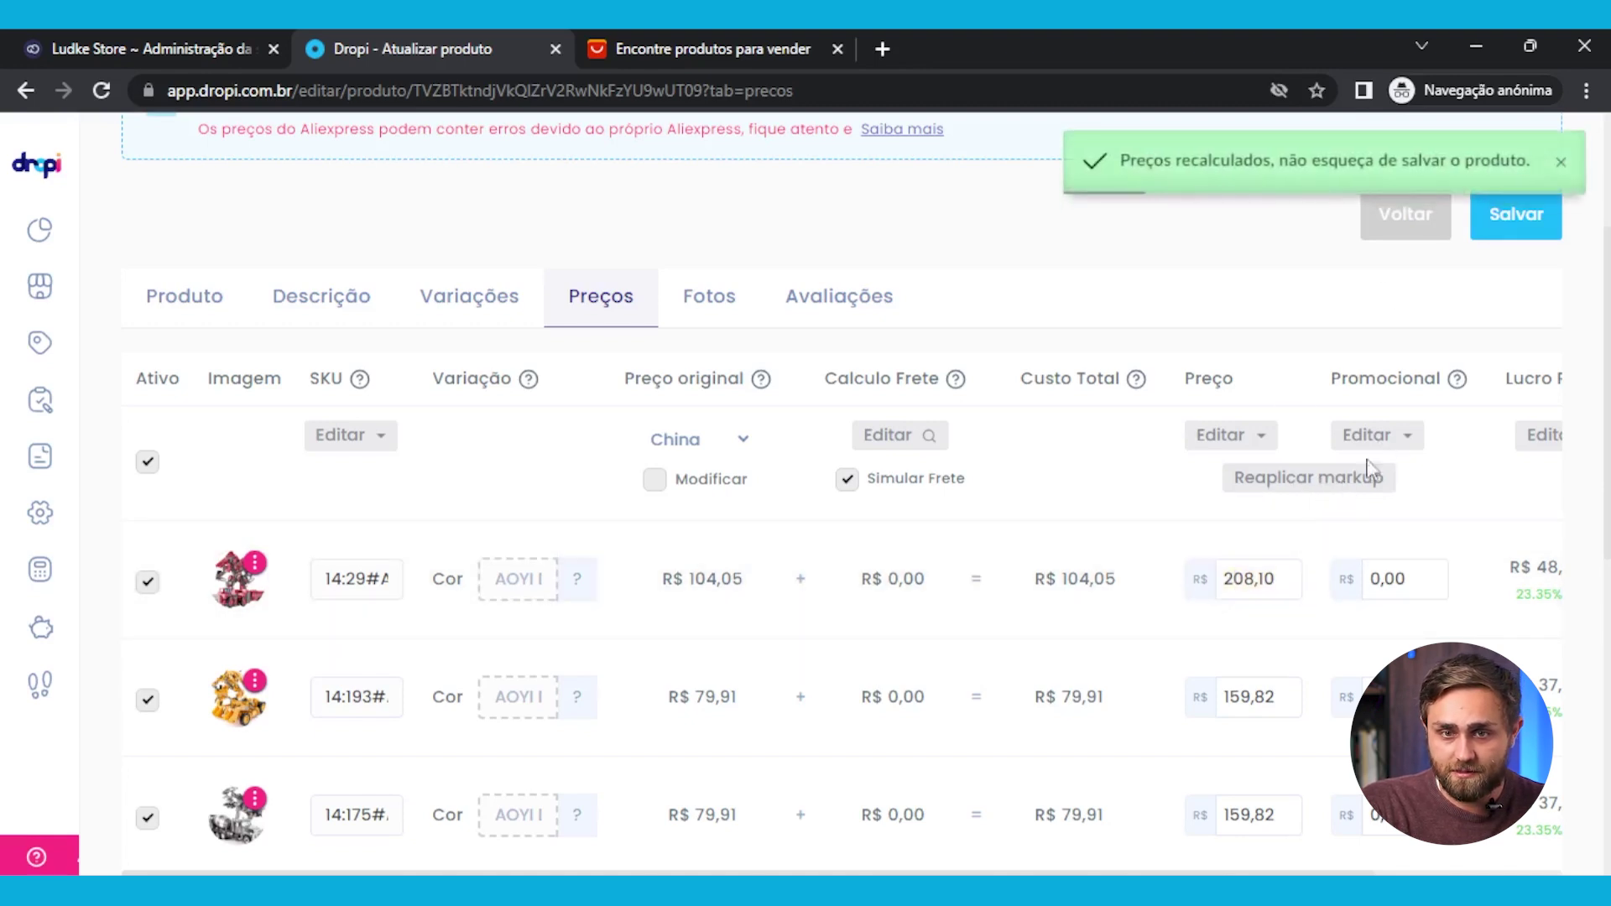
Try the Alterar Todos bulk price option, then close it without applying
click(1237, 438)
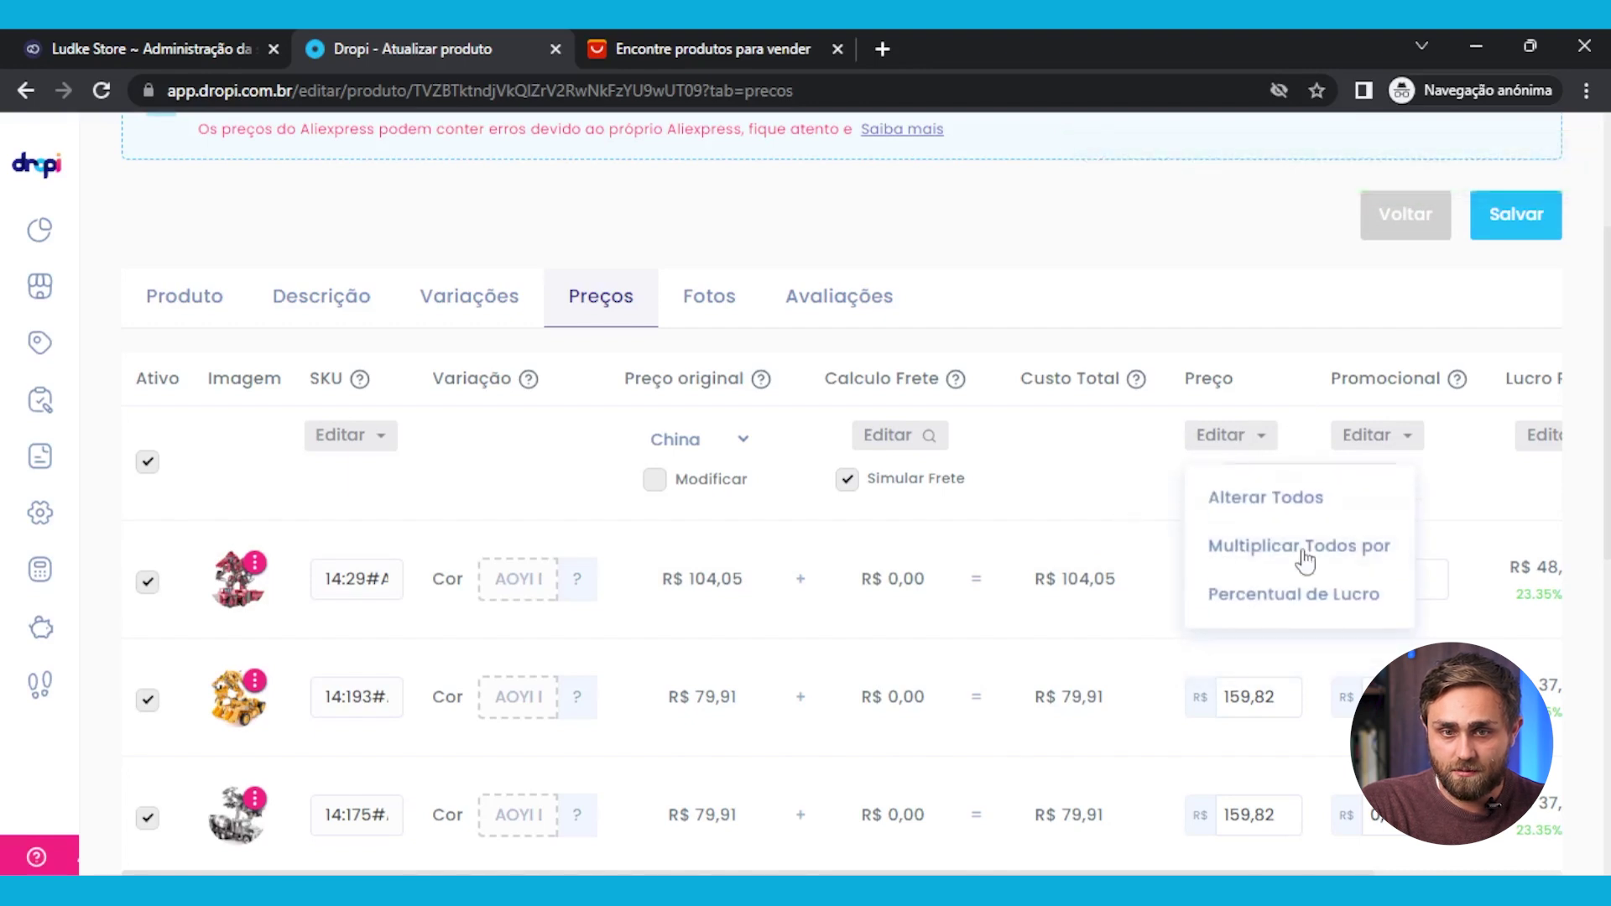
click(1238, 445)
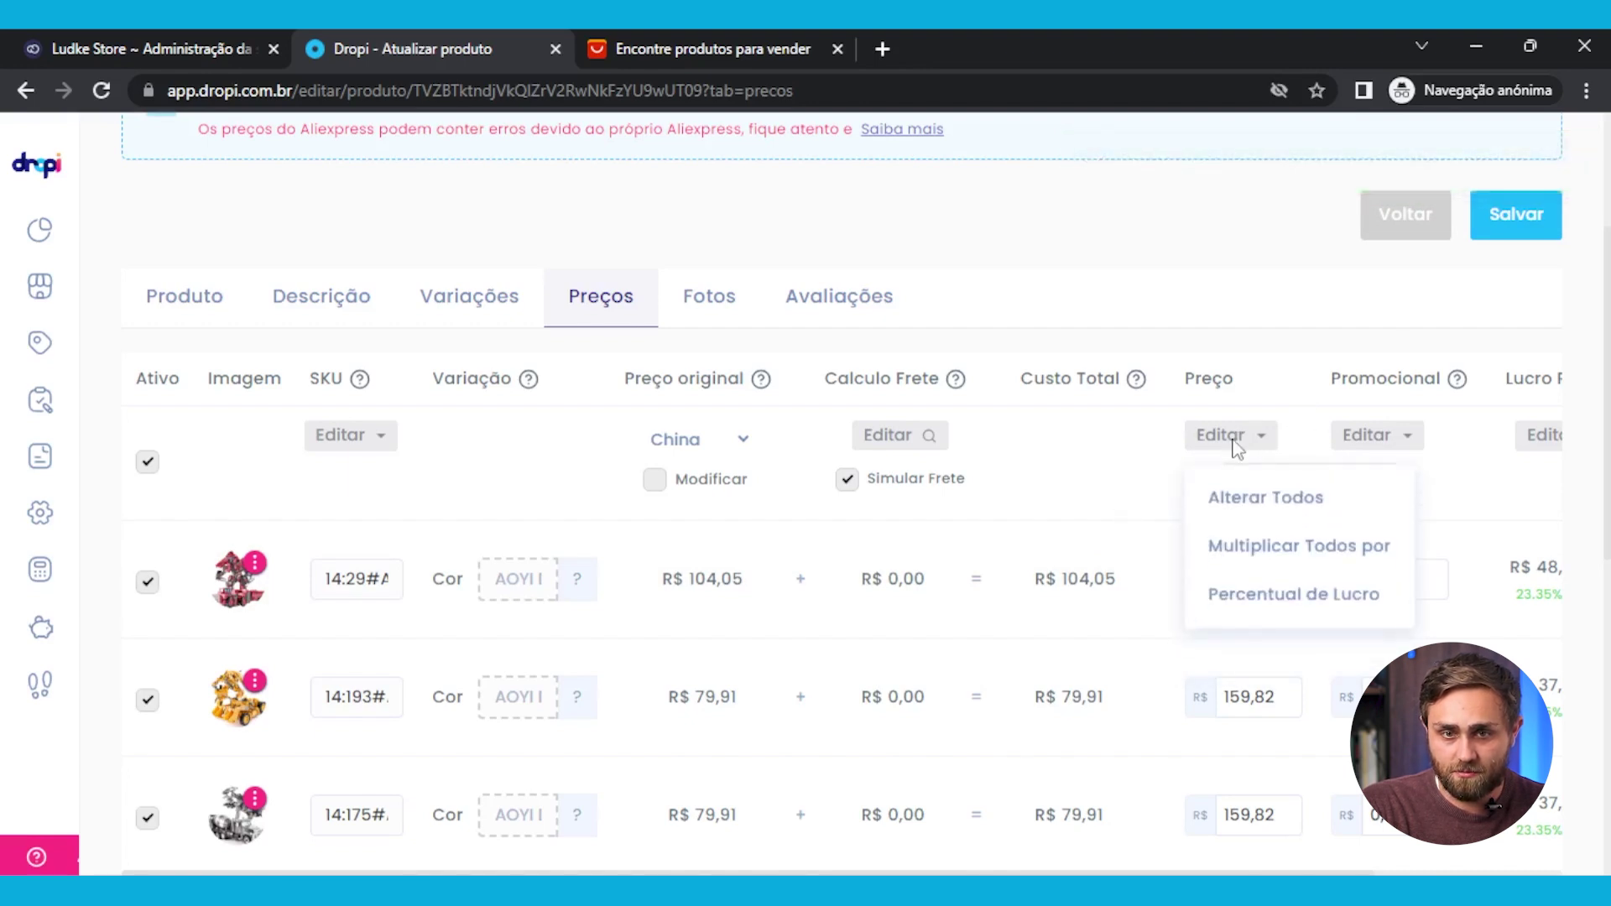
click(1288, 503)
click(731, 582)
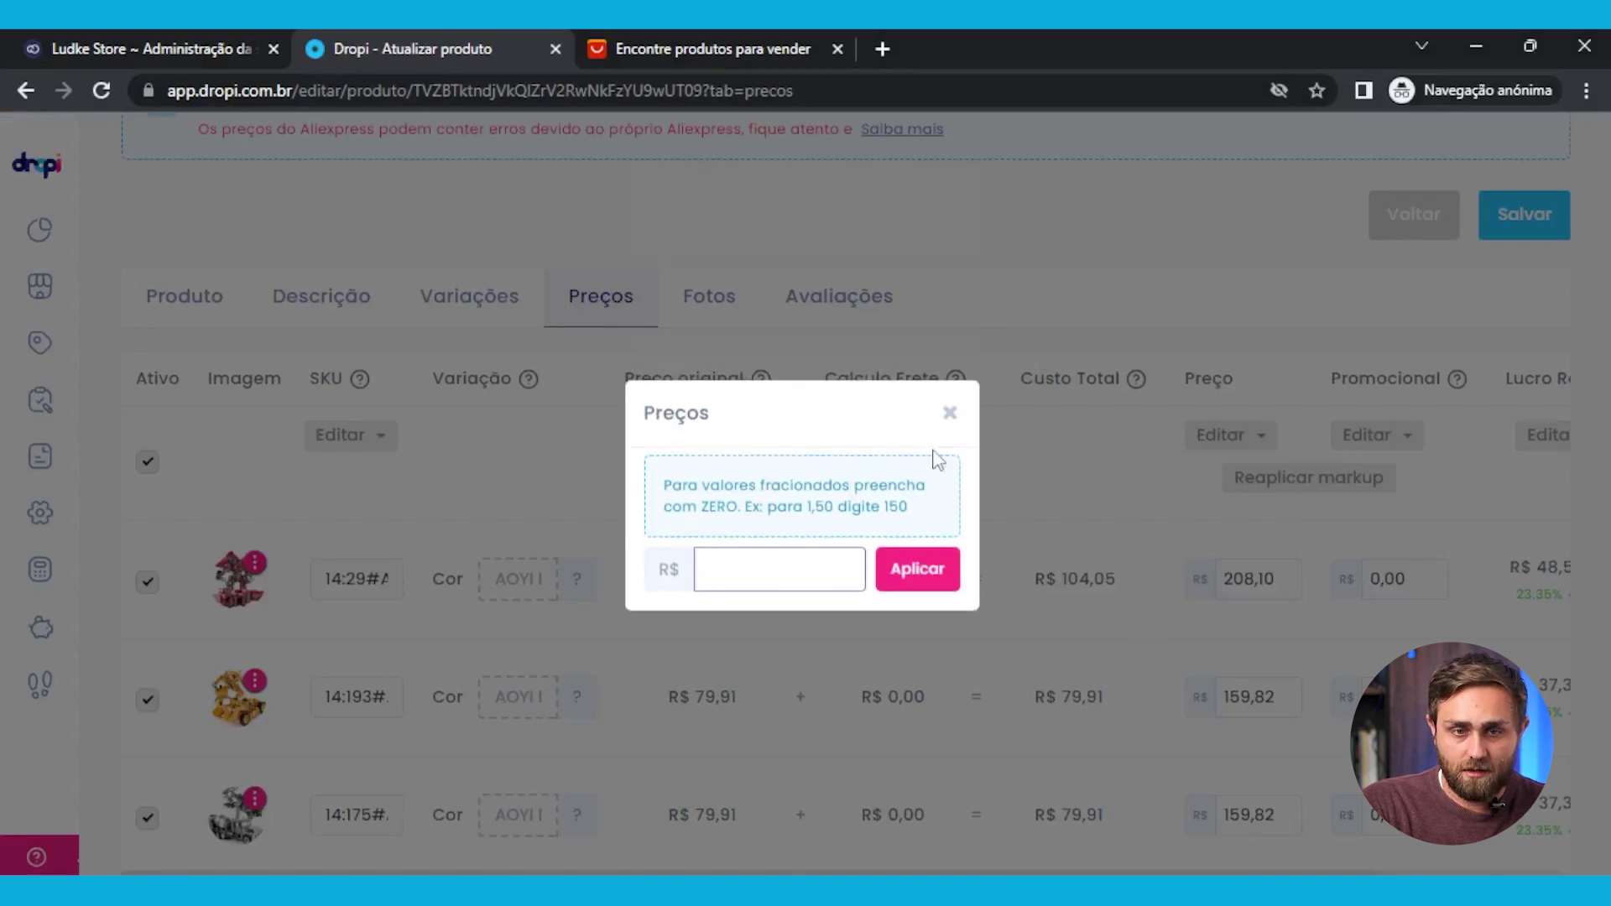
click(949, 413)
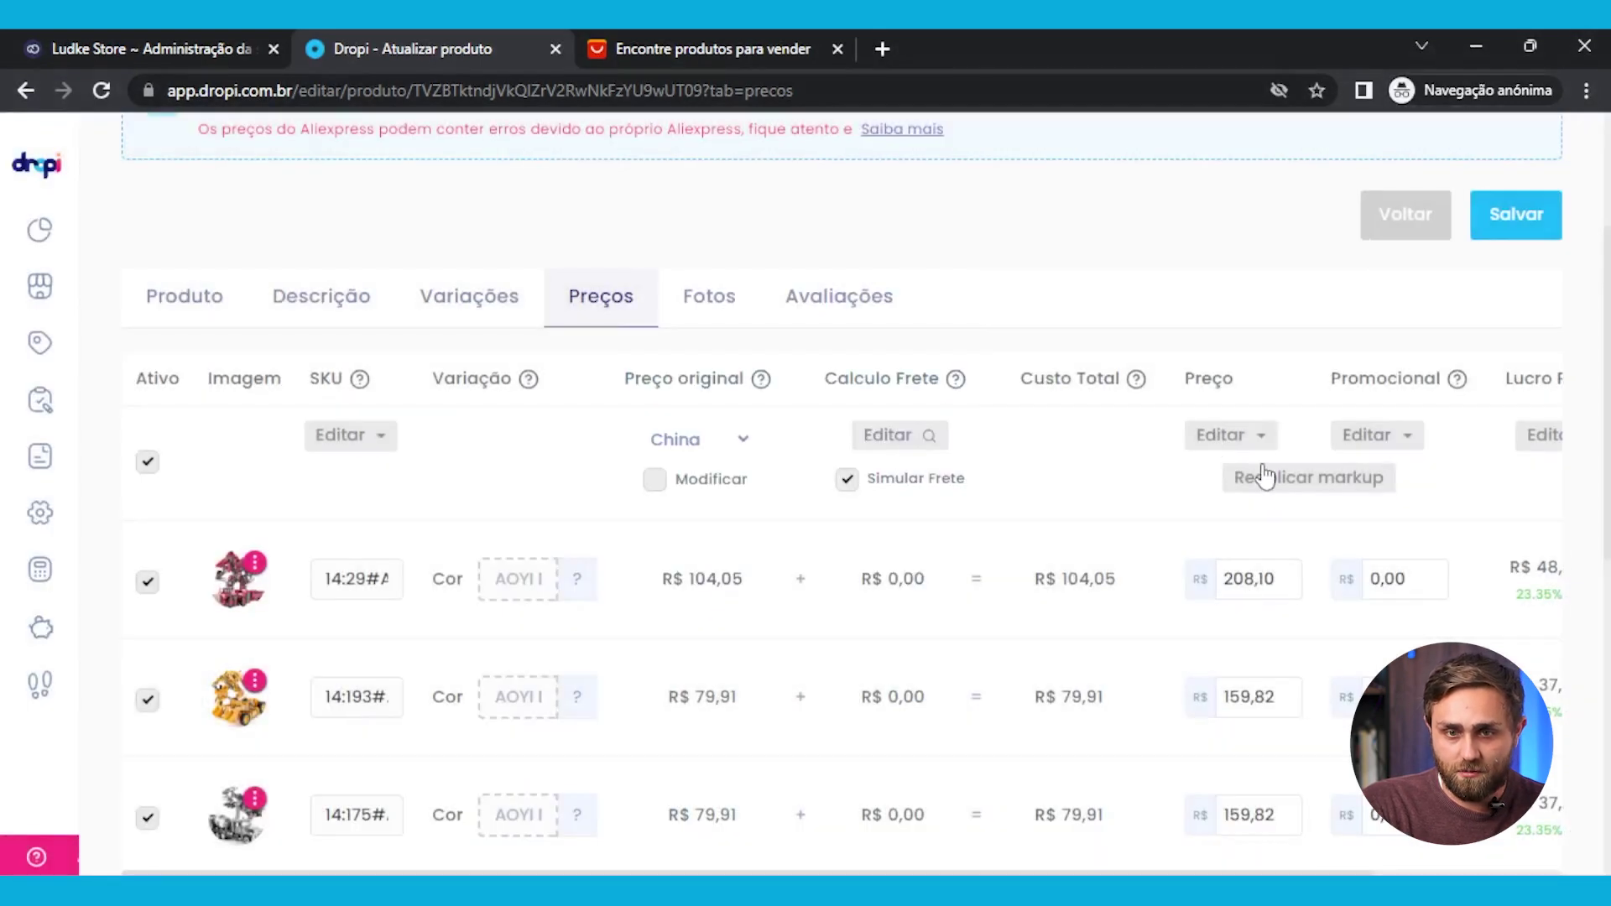
Multiply all variation prices by 3, giving R$ 312,15 and R$ 239,73
click(1261, 438)
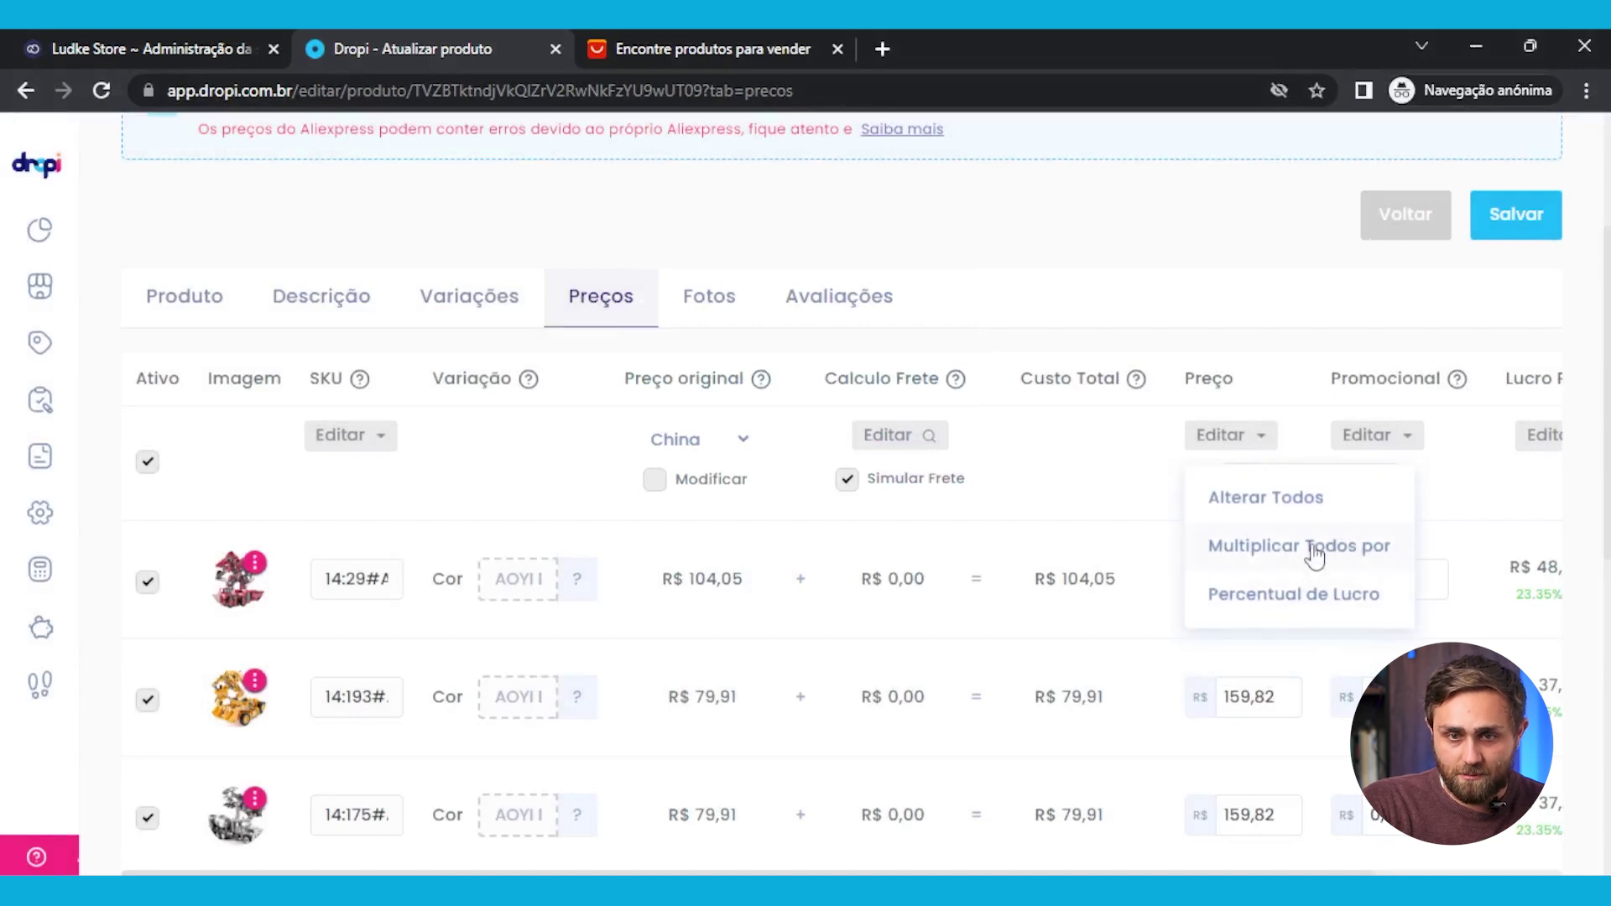
click(1259, 547)
mouse_move(719, 587)
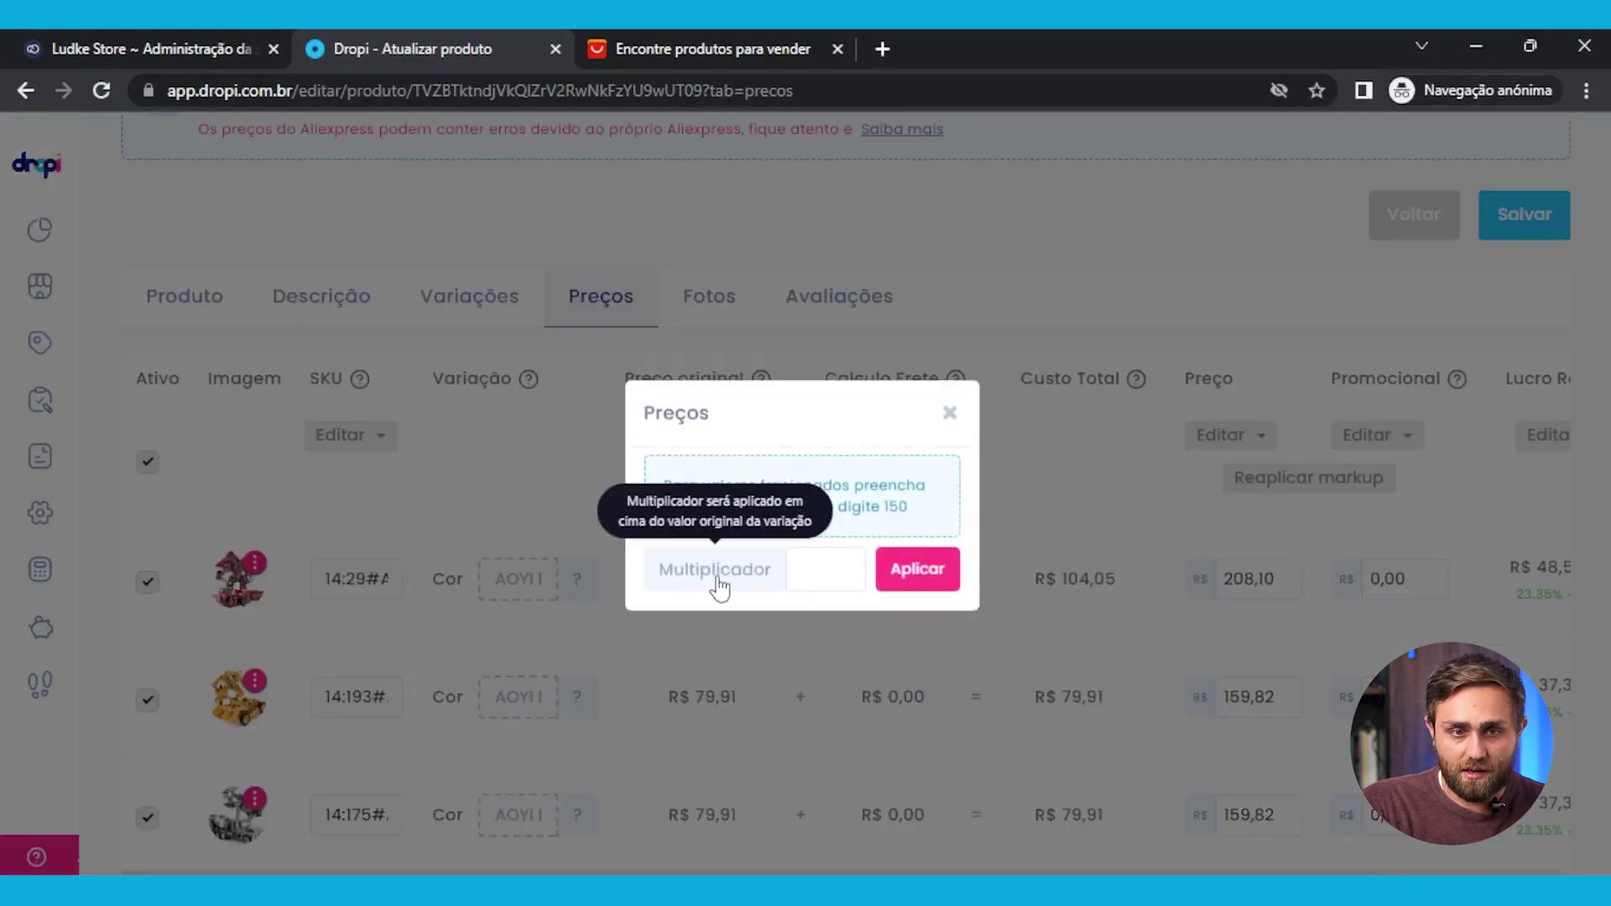
click(814, 563)
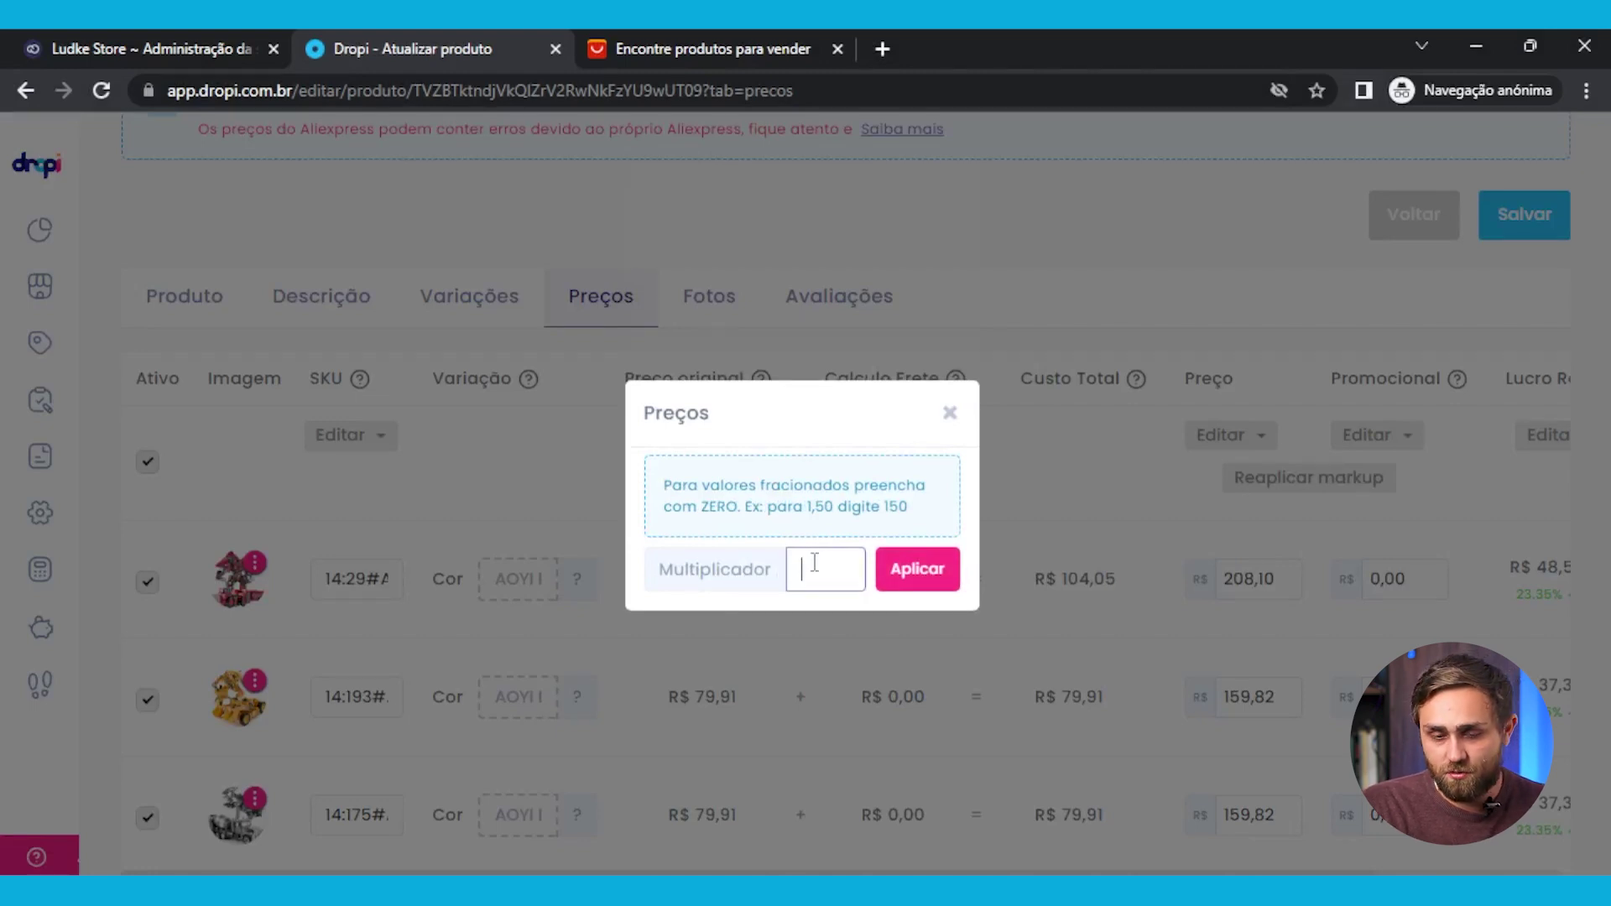
click(917, 570)
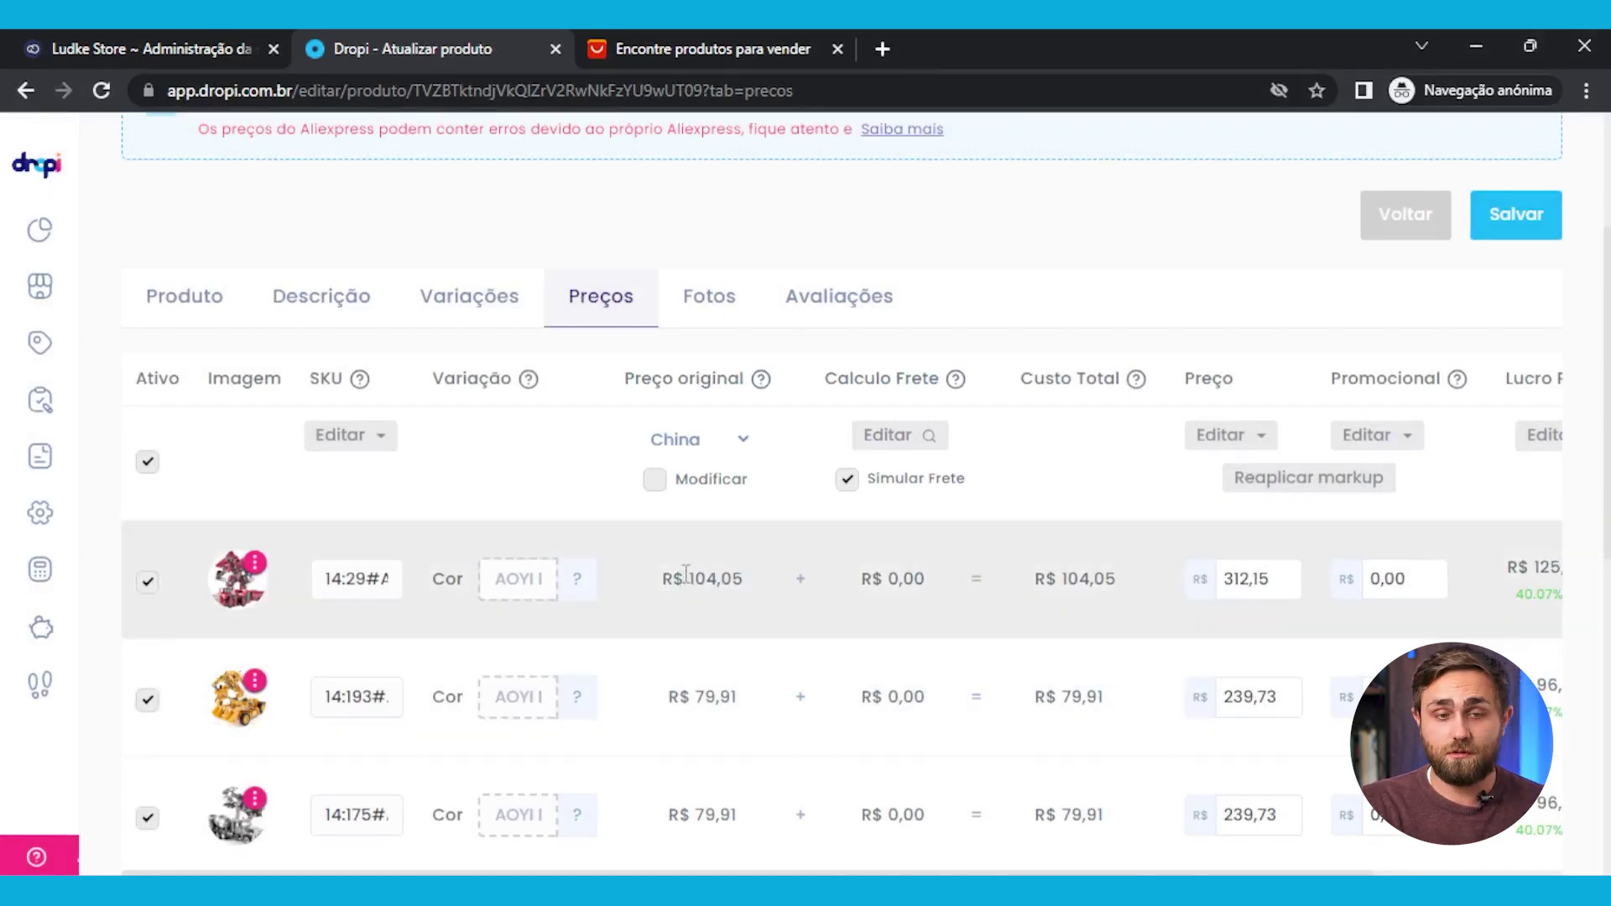
scroll(1267, 579, down, 5)
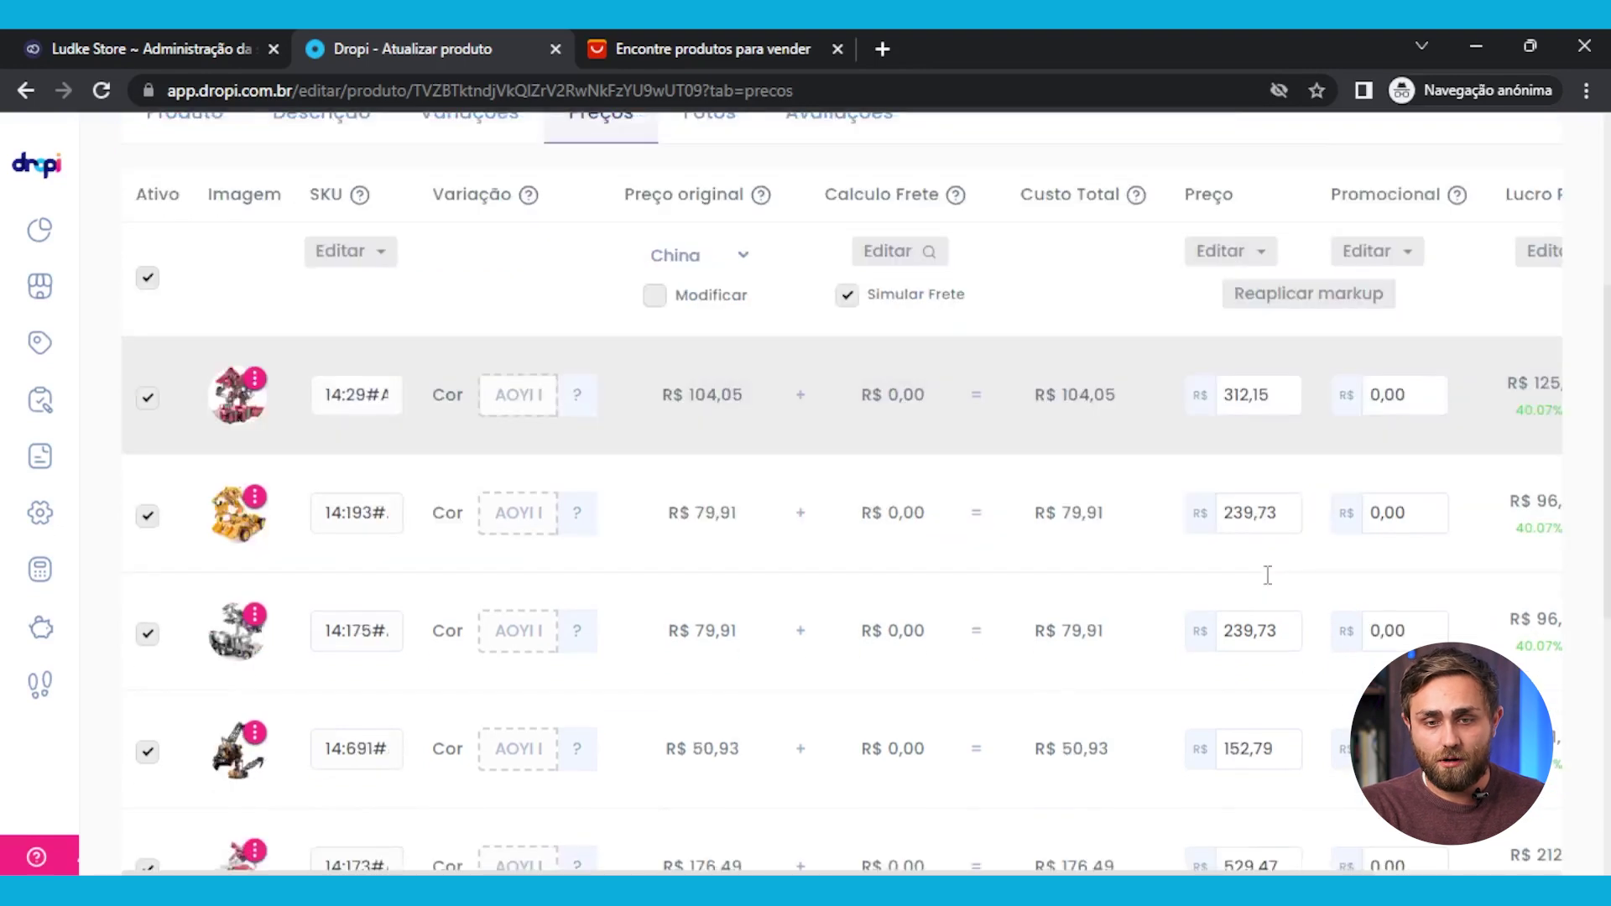
scroll(1265, 574, down, 3)
scroll(1229, 556, up, 9)
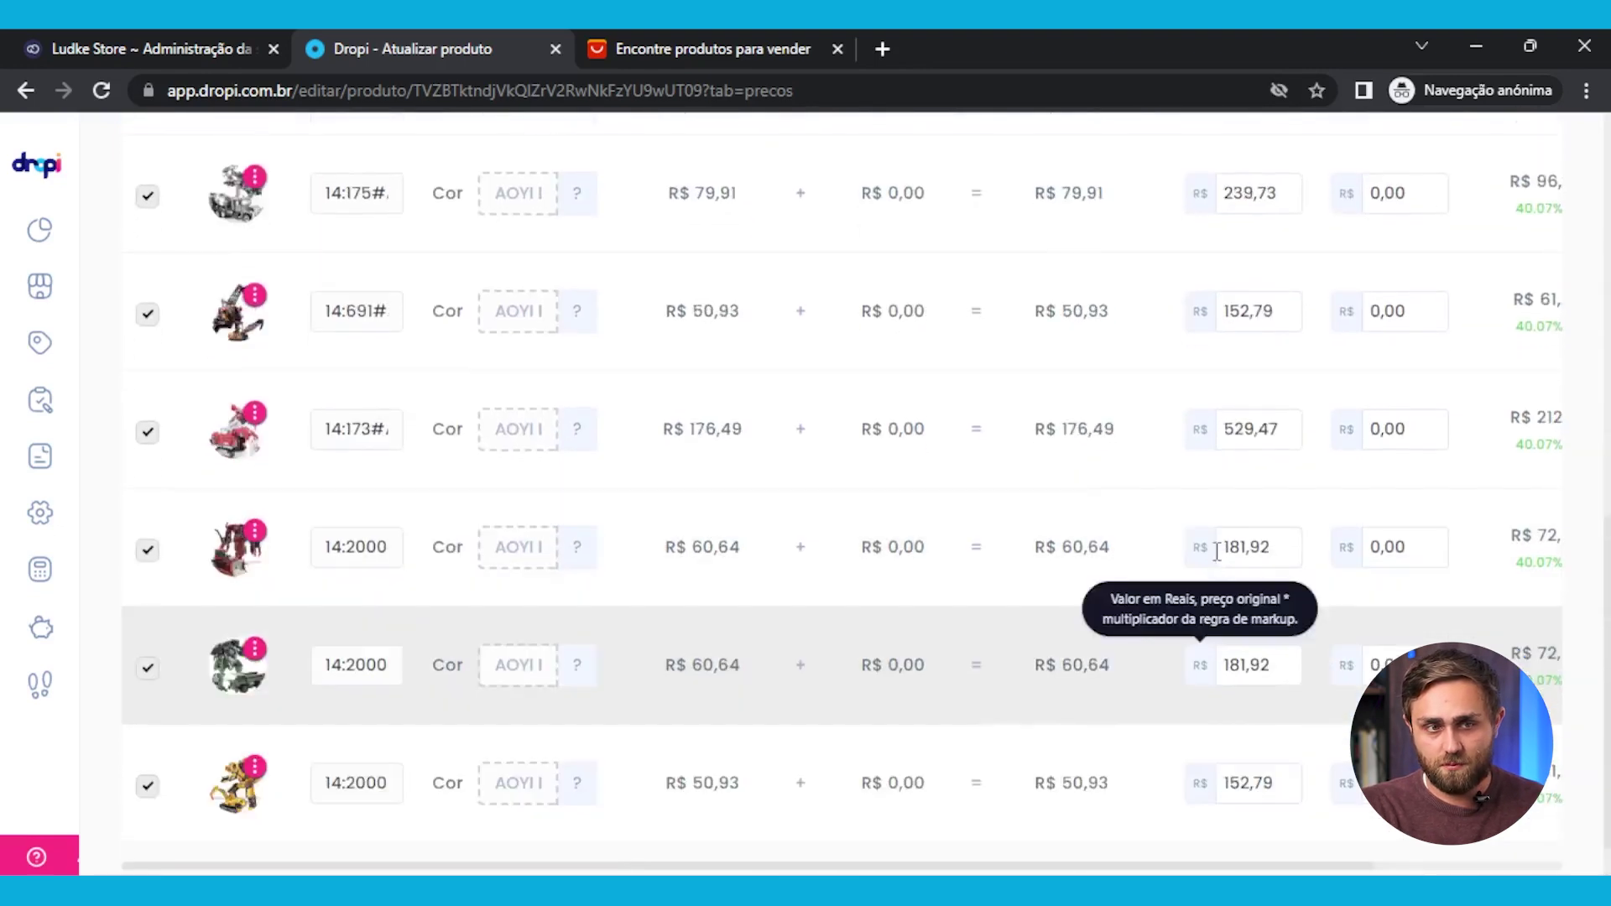
scroll(1418, 562, down, 1)
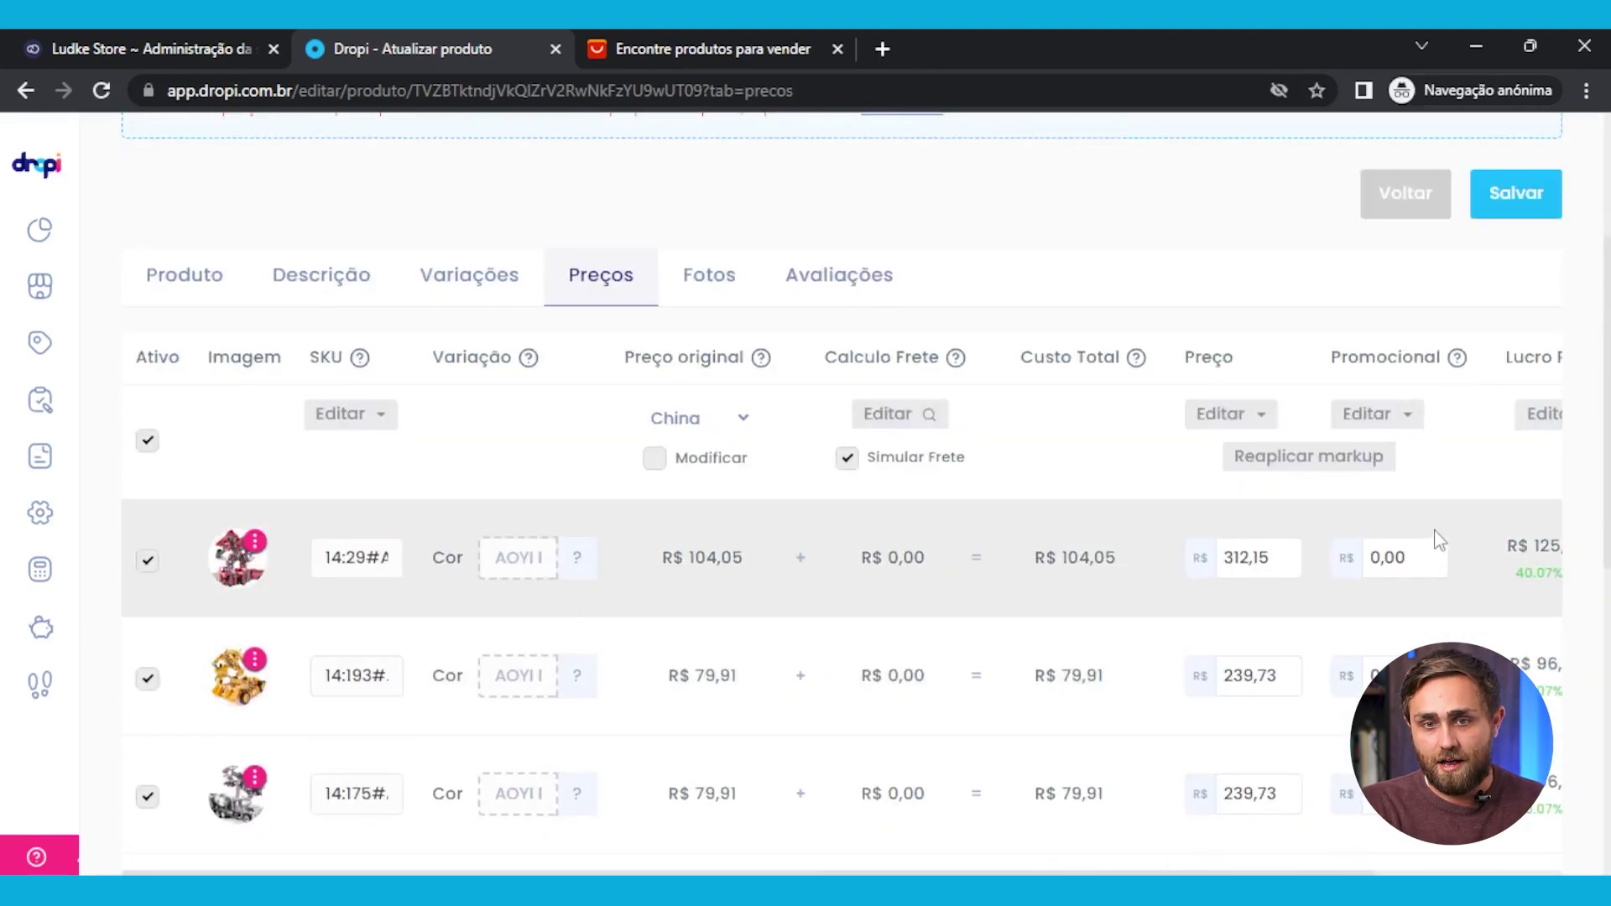
Multiply all promotional prices by 2, e.g. R$ 208,10, leaving 23.35% real profit per variation
click(1403, 415)
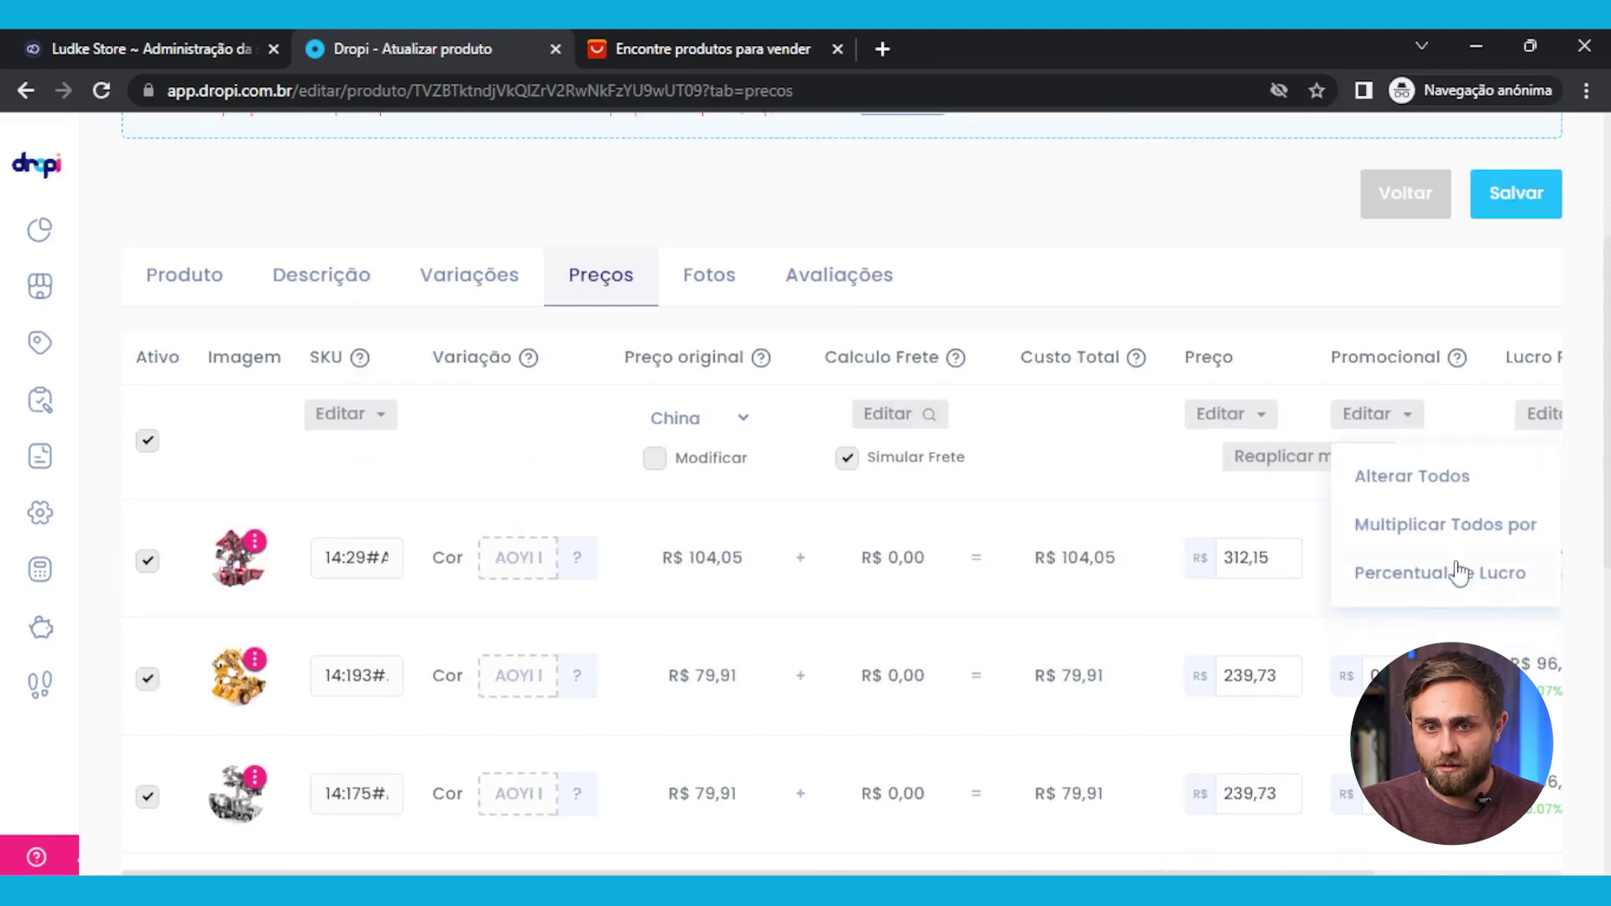
click(1468, 532)
click(807, 575)
click(894, 579)
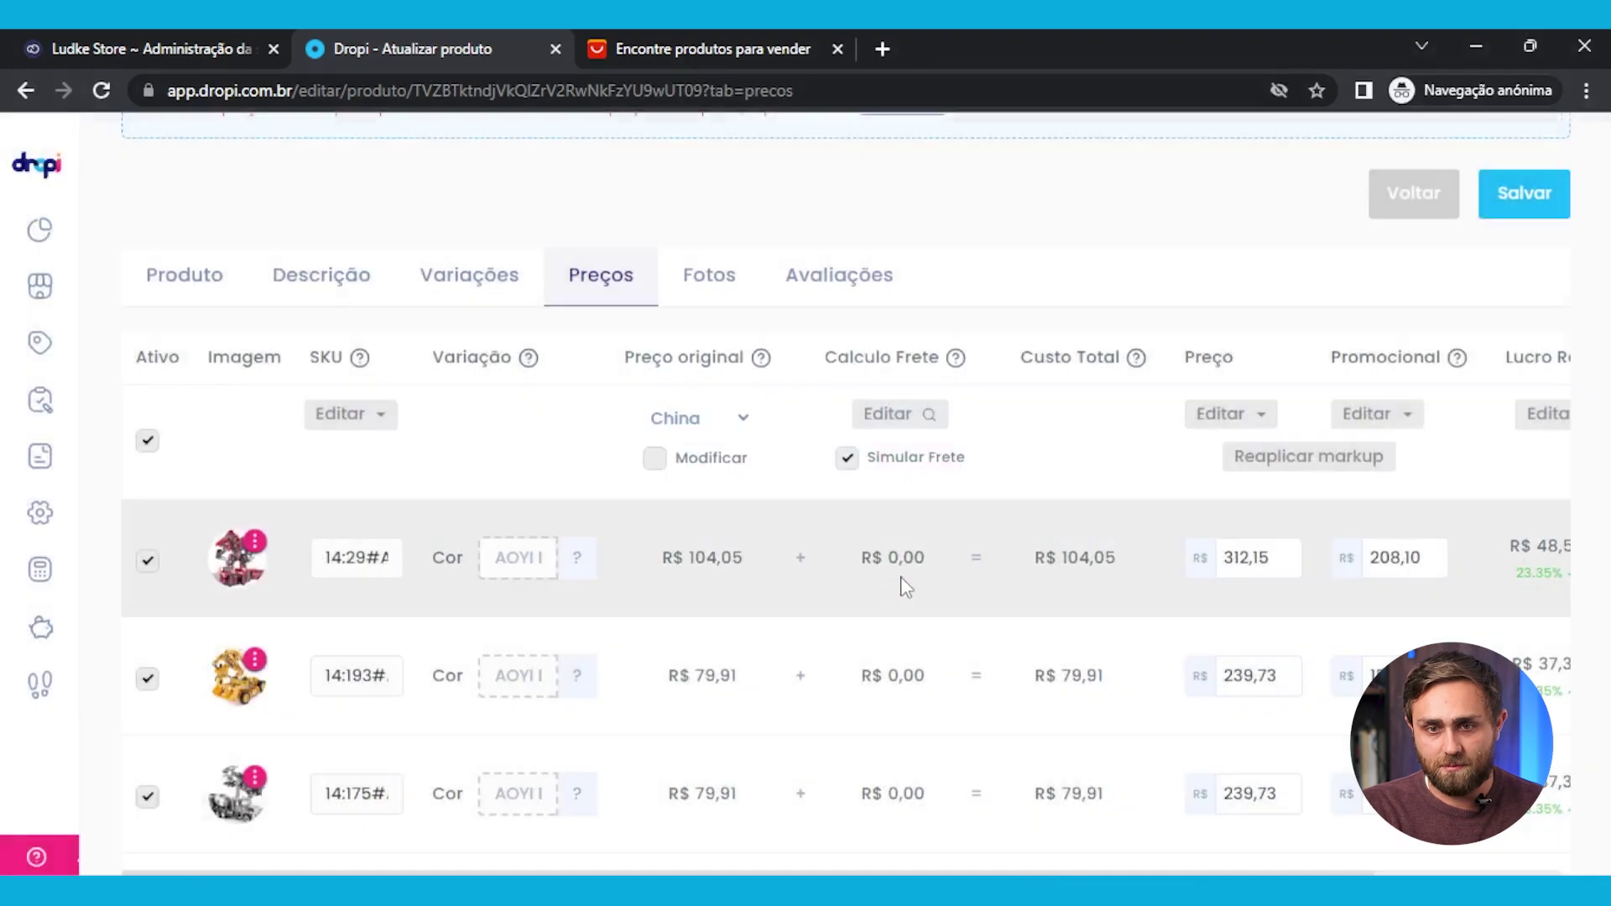
scroll(1372, 623, right, 3)
scroll(1376, 622, right, 2)
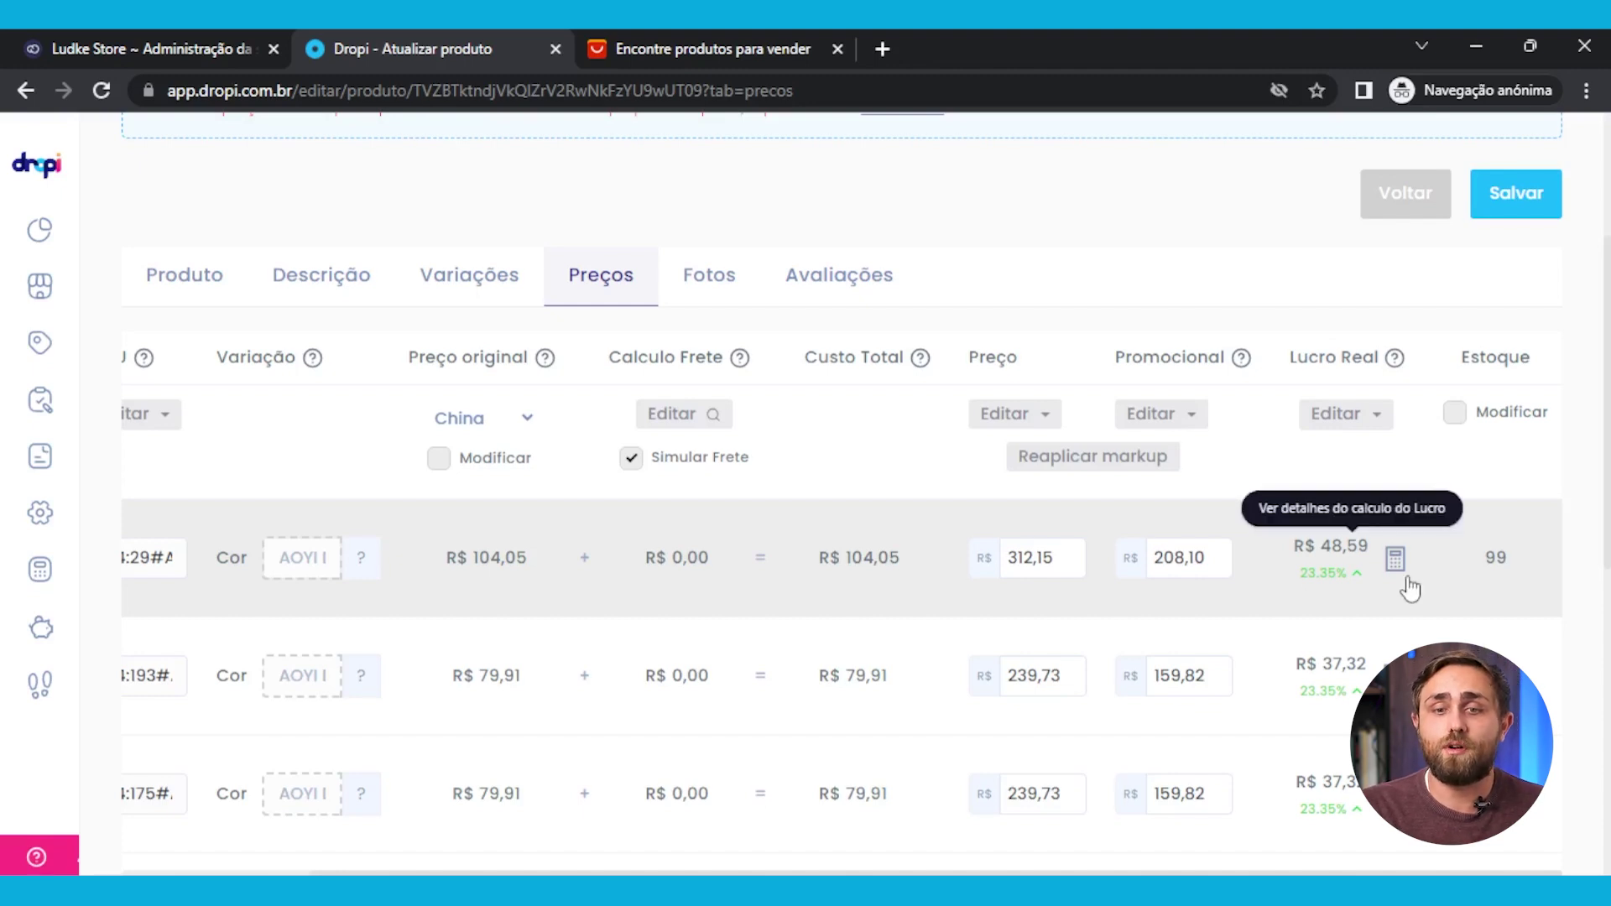
scroll(1517, 549, down, 4)
scroll(1510, 532, down, 3)
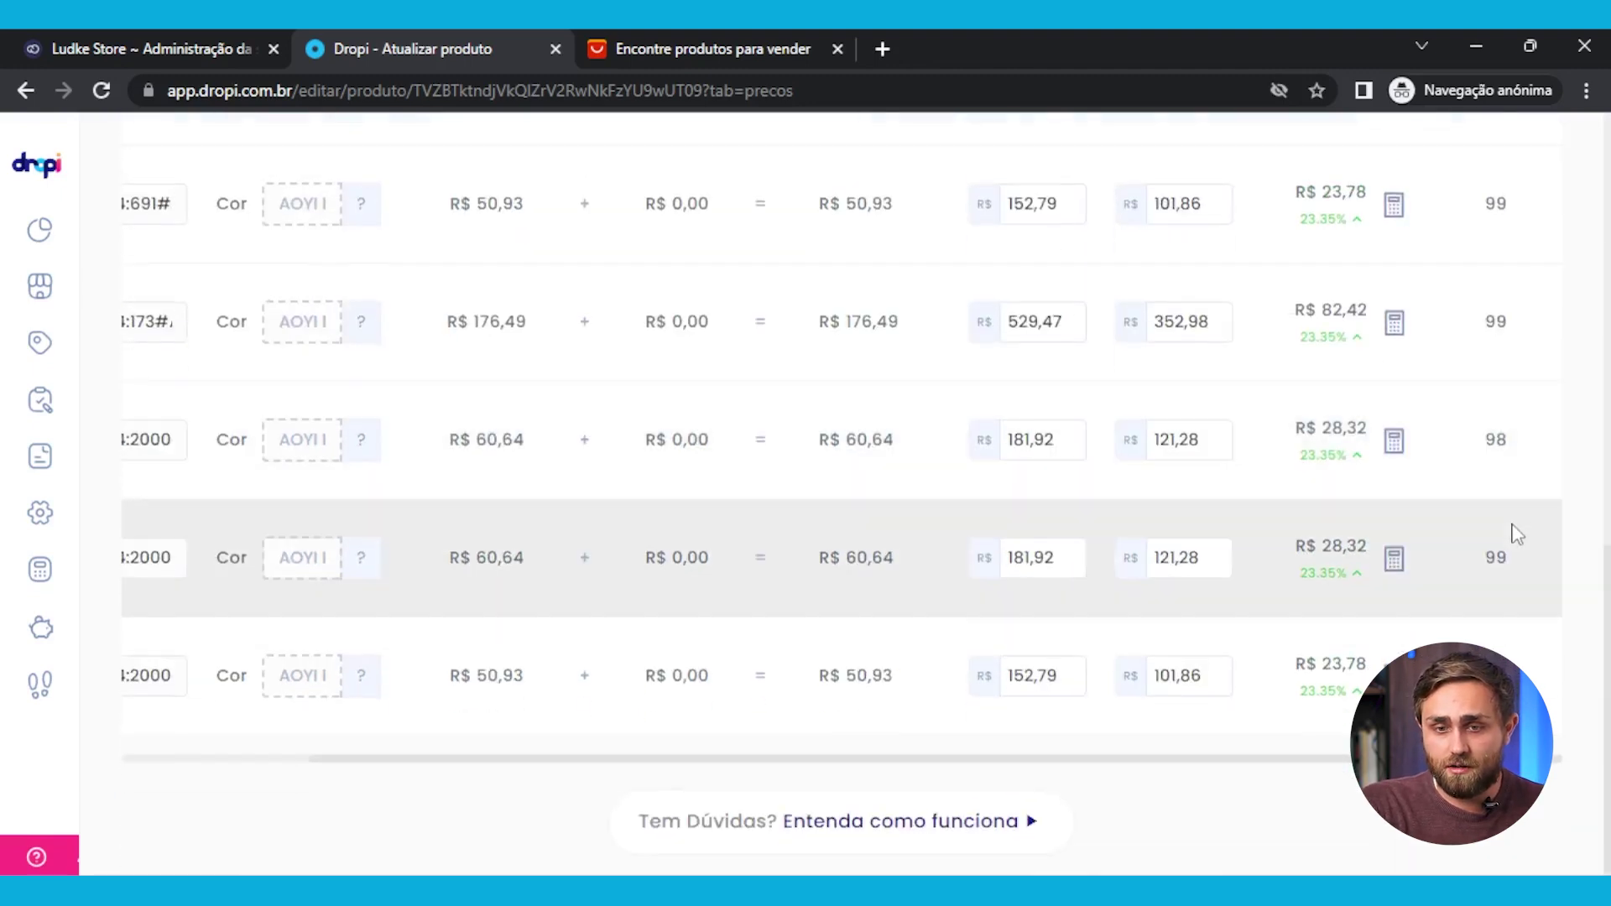
scroll(1510, 532, up, 10)
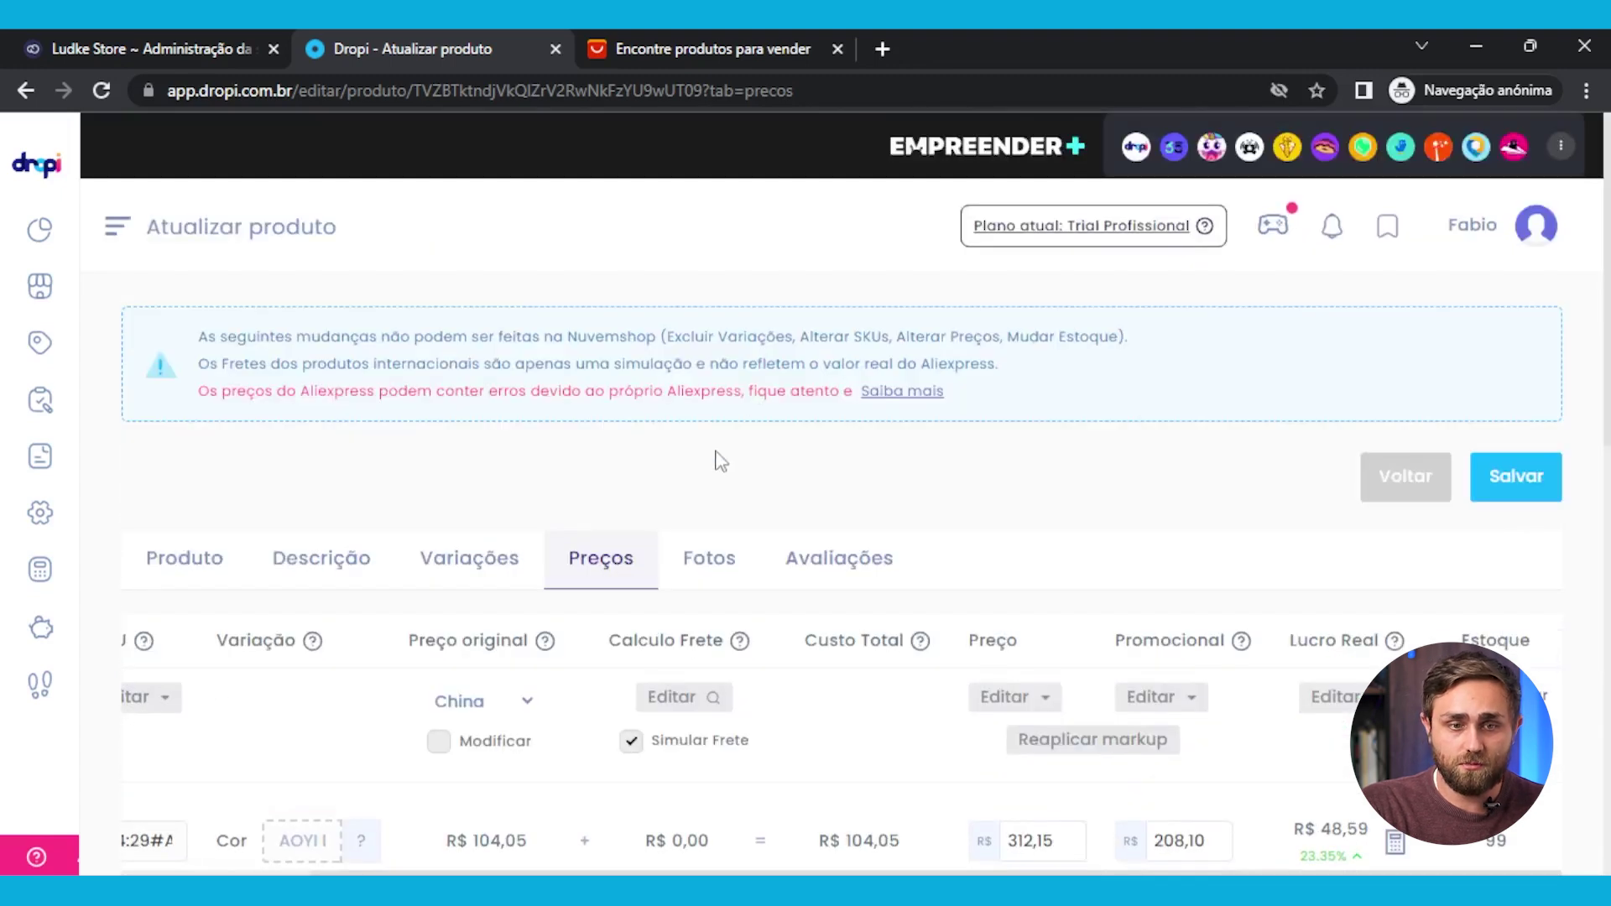
Scroll through the imported product photos in Dropi's Fotos tab
scroll(694, 562, down, 3)
click(704, 325)
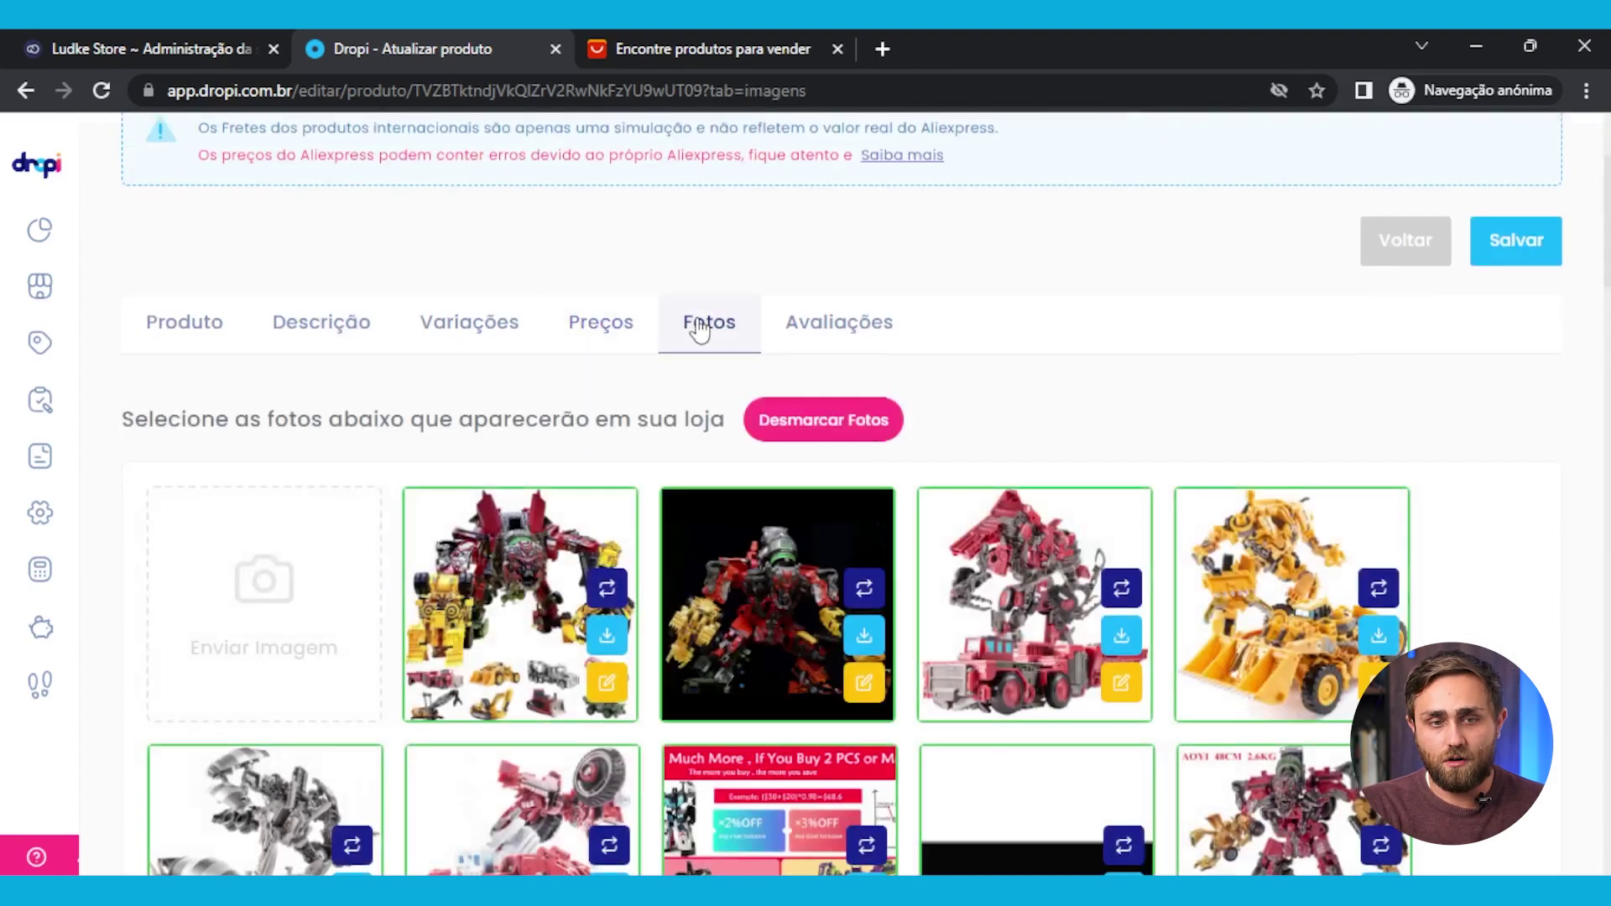
scroll(694, 389, down, 5)
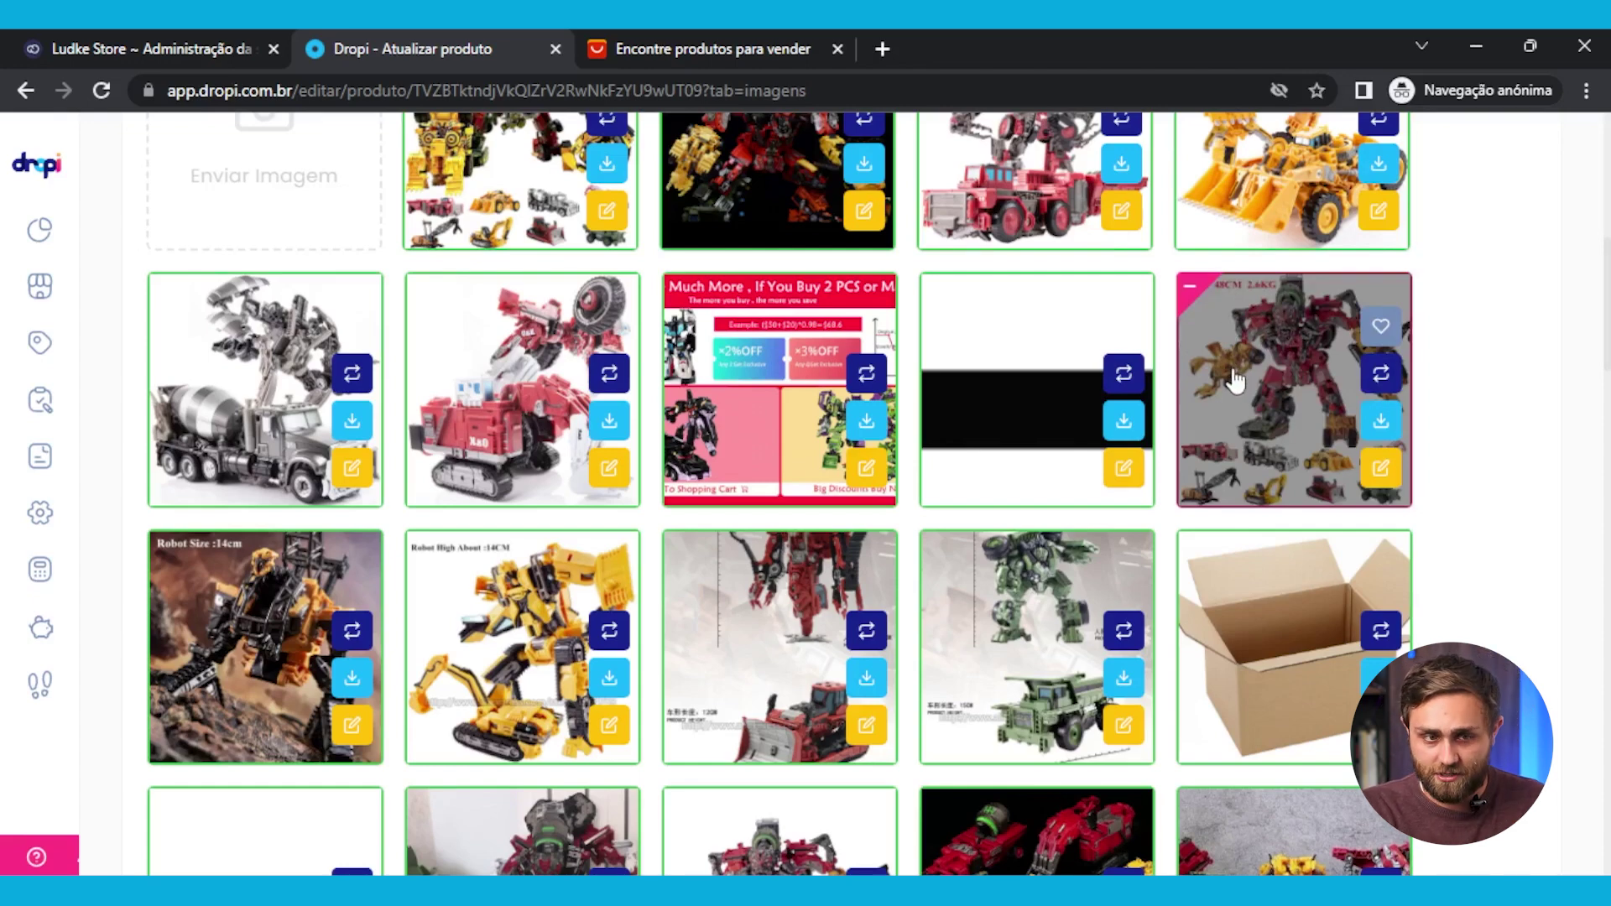
scroll(709, 467, down, 5)
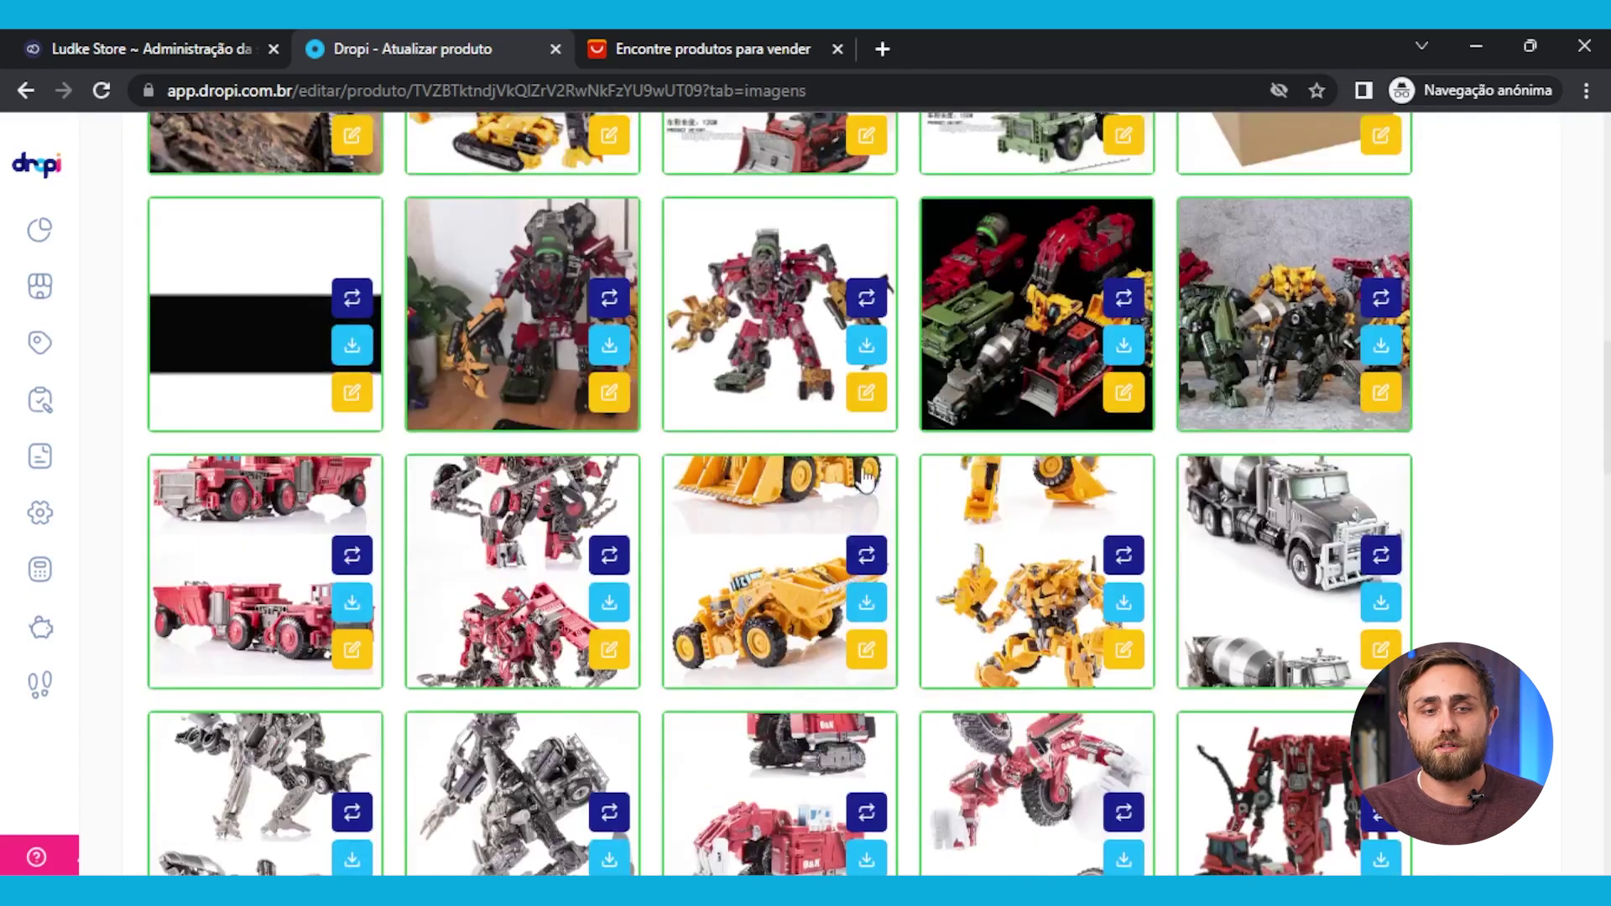
scroll(867, 478, down, 5)
scroll(866, 479, down, 3)
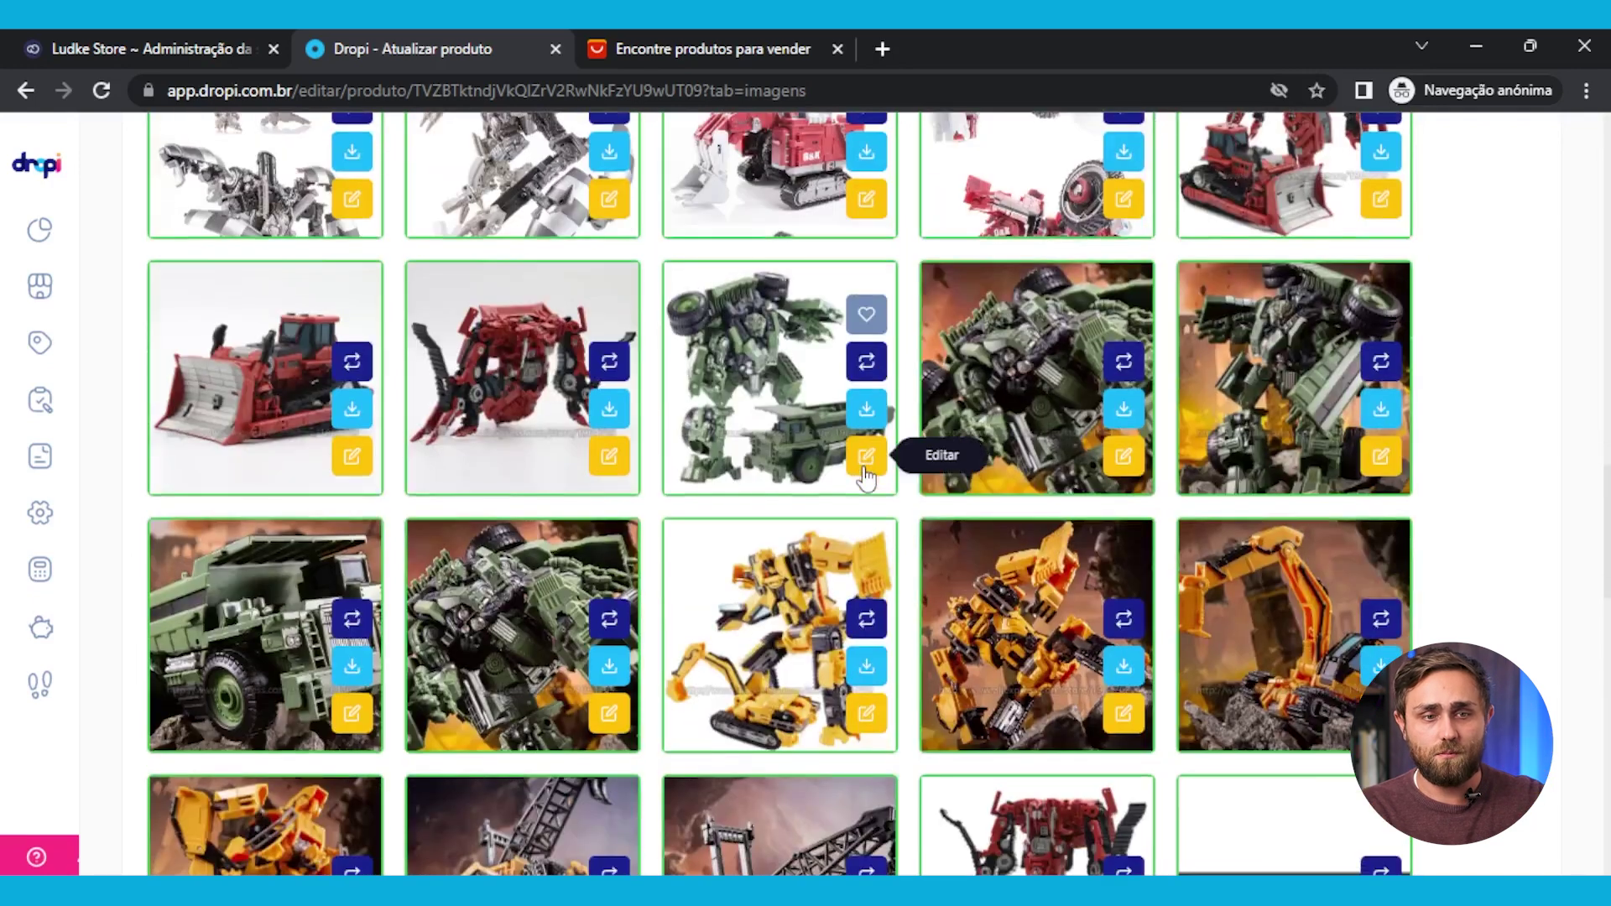
scroll(867, 476, down, 4)
scroll(867, 474, down, 4)
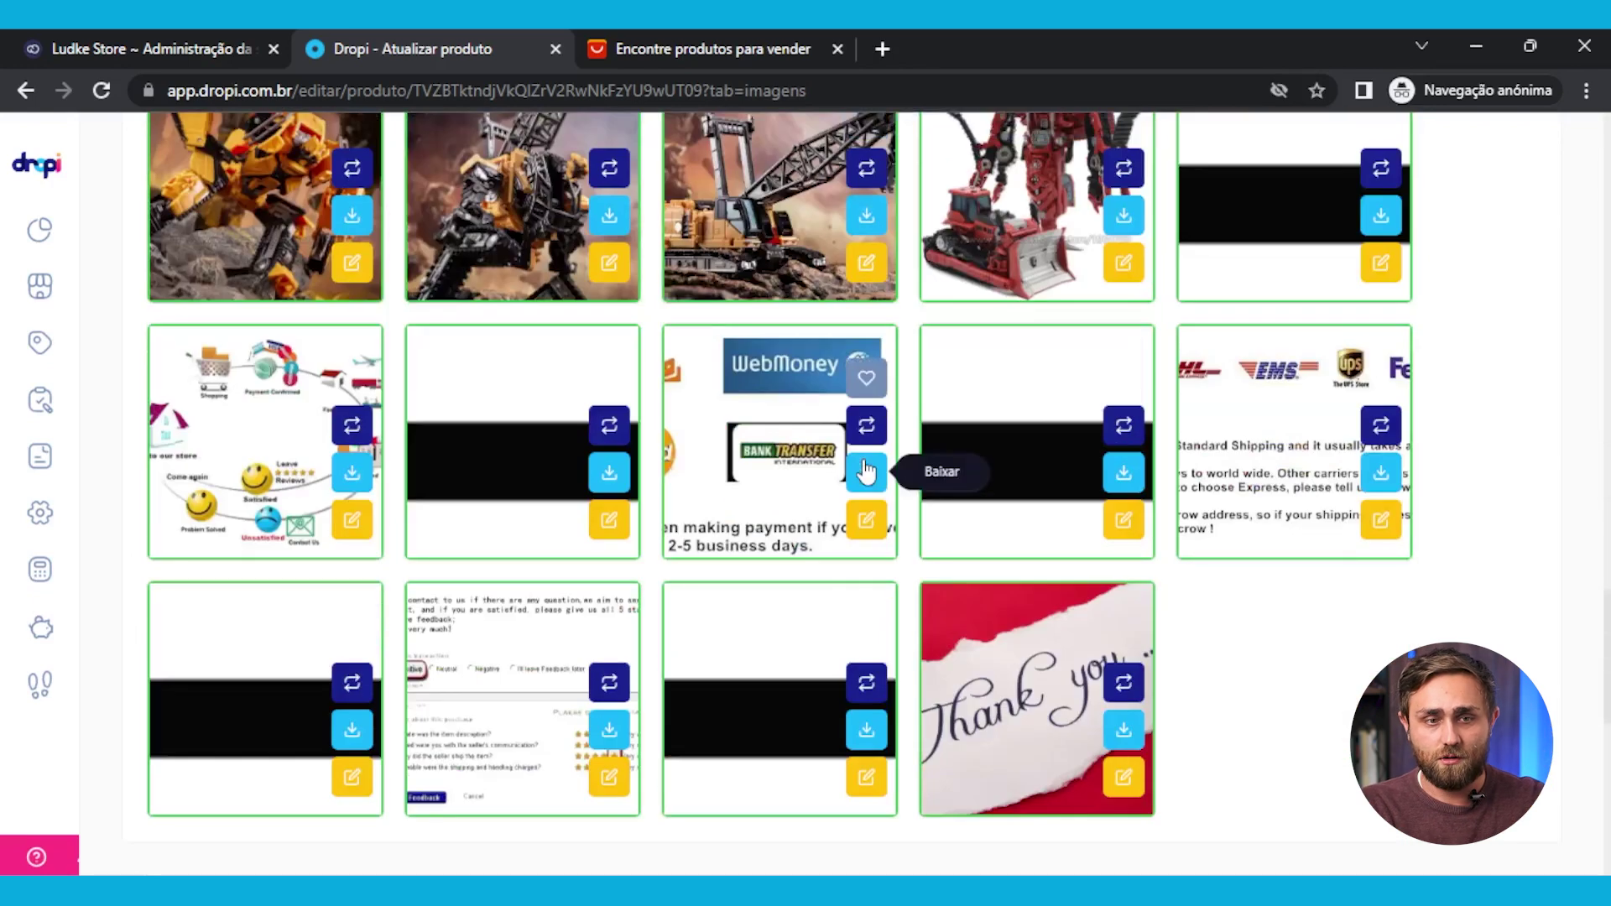
scroll(867, 469, up, 5)
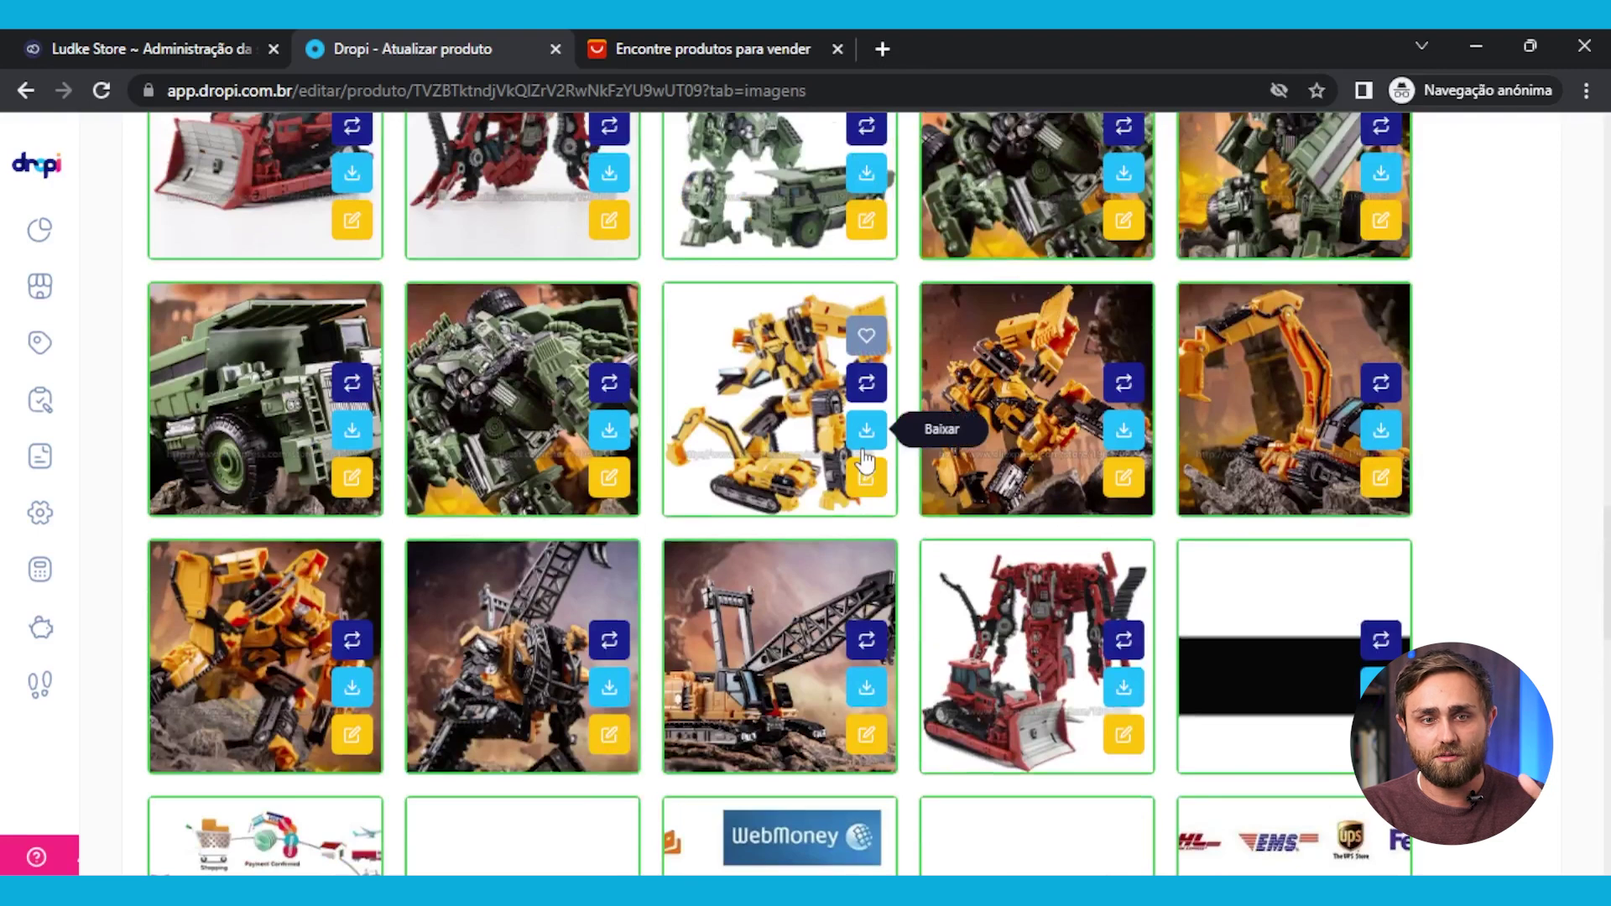
scroll(866, 460, down, 4)
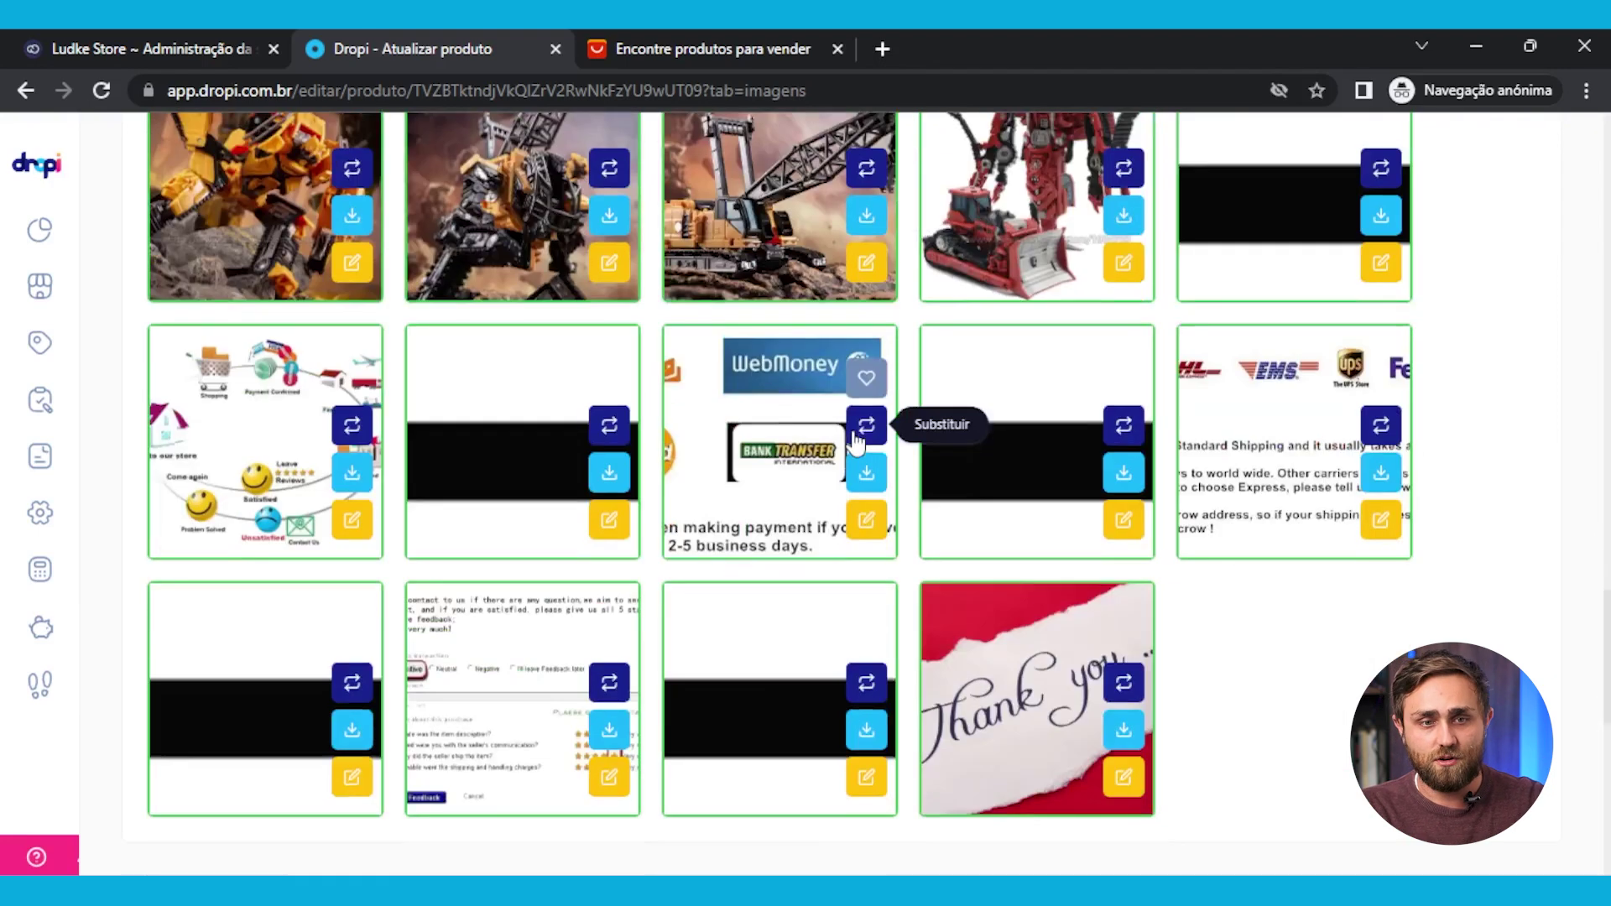
scroll(861, 449, up, 9)
scroll(856, 445, up, 4)
drag(856, 432, 730, 470)
scroll(780, 445, up, 4)
scroll(721, 469, up, 4)
scroll(719, 467, up, 7)
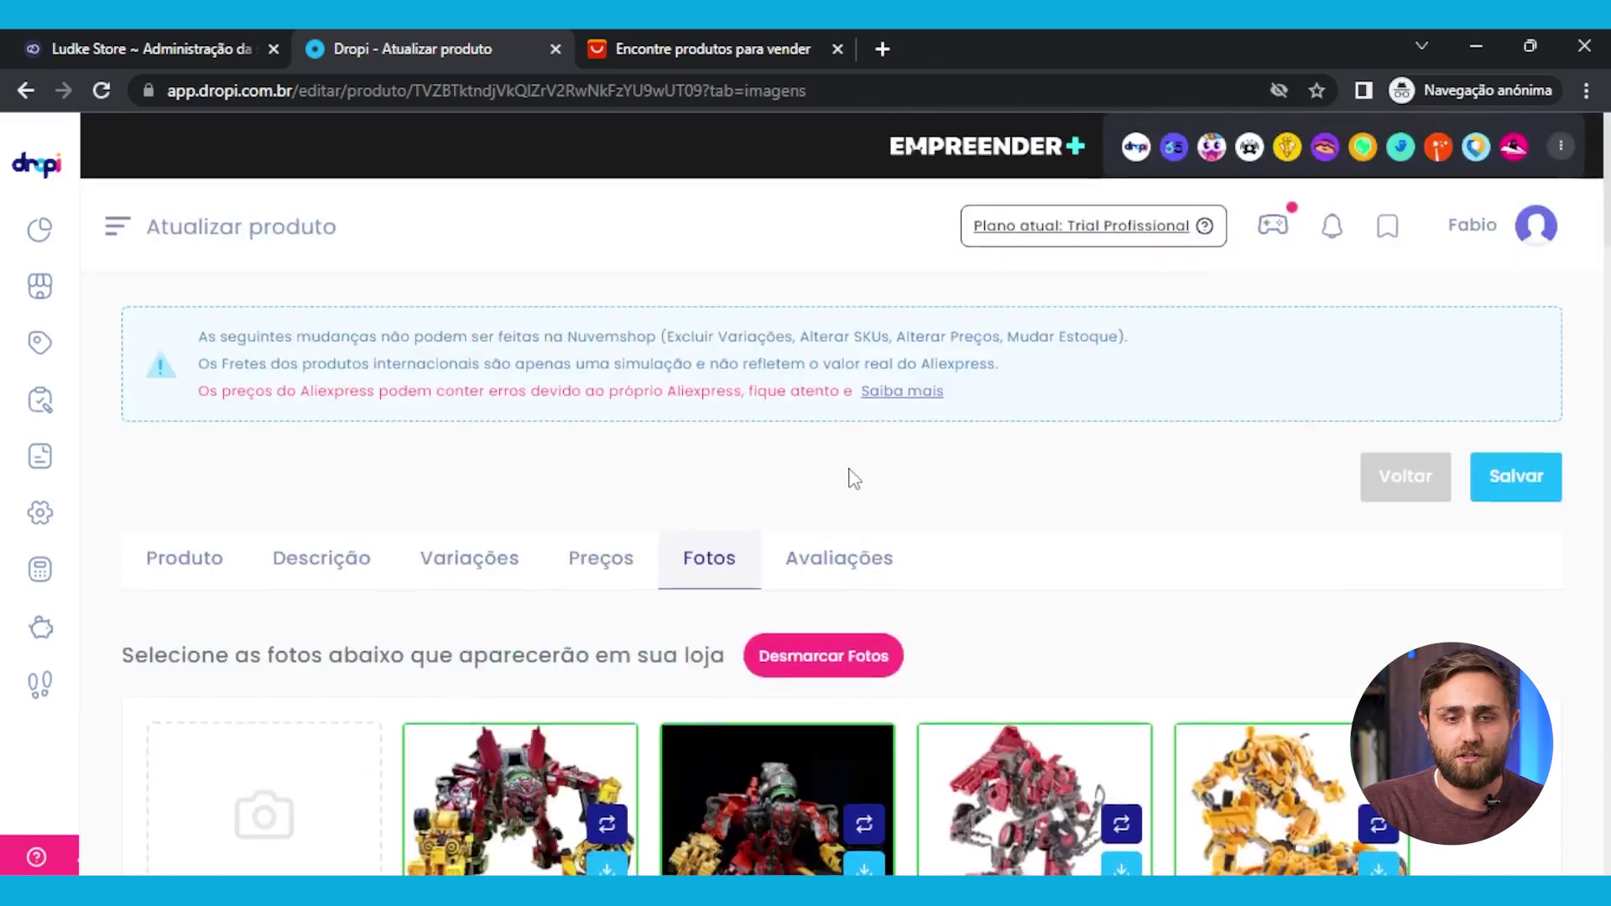
Browse the imported AliExpress customer reviews in the Avaliações tab
click(866, 557)
scroll(1139, 555, down, 7)
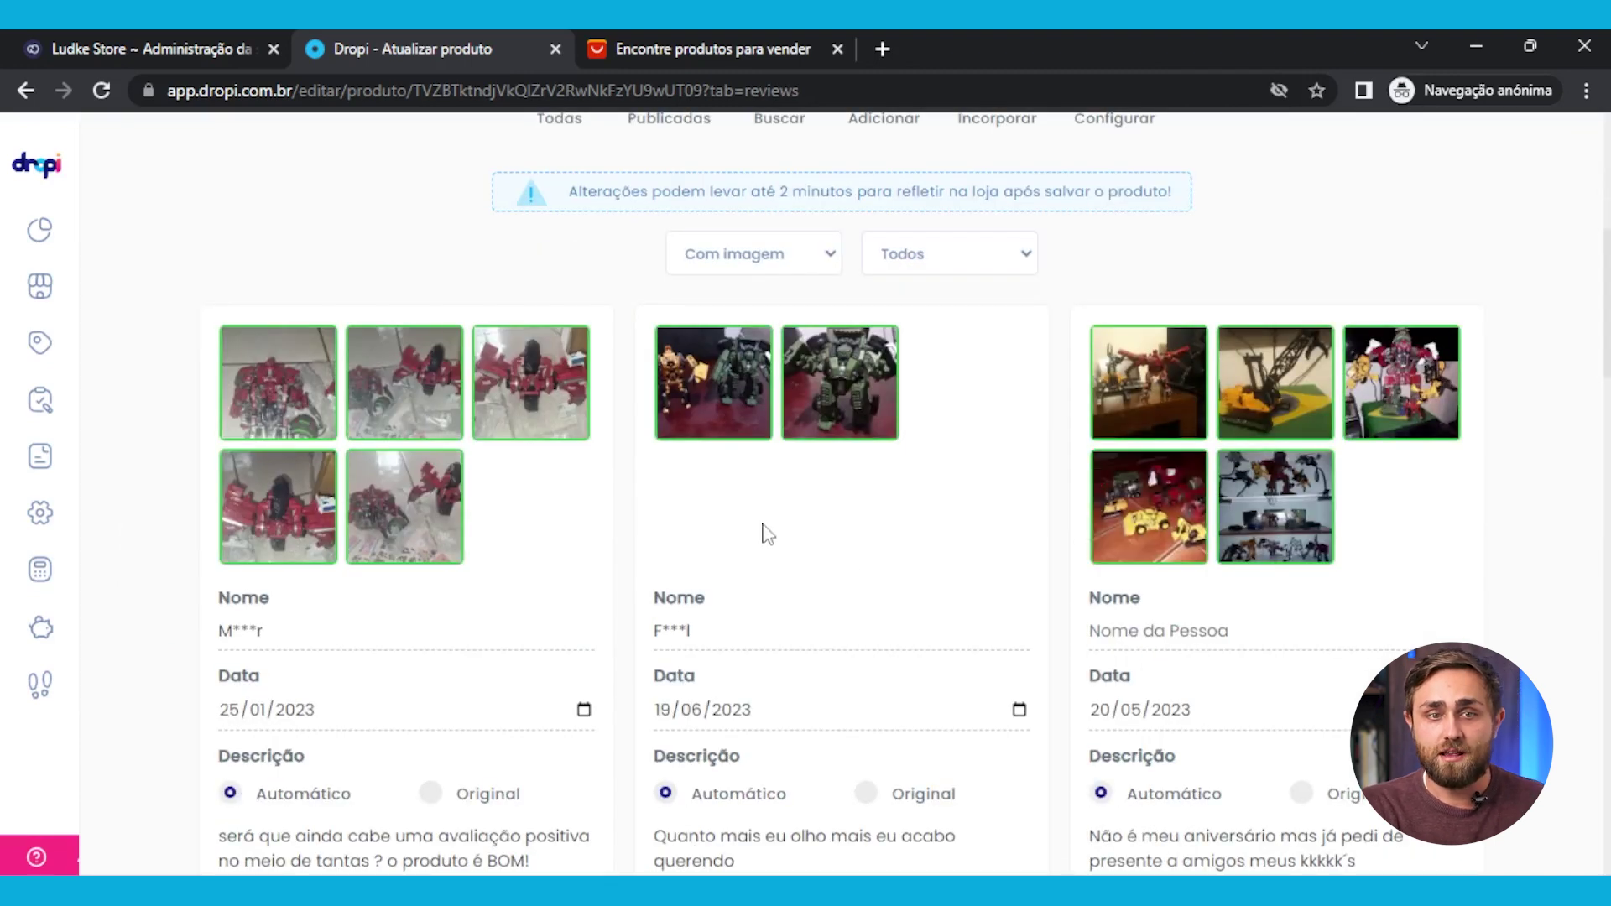
scroll(768, 534, up, 1)
scroll(768, 534, down, 7)
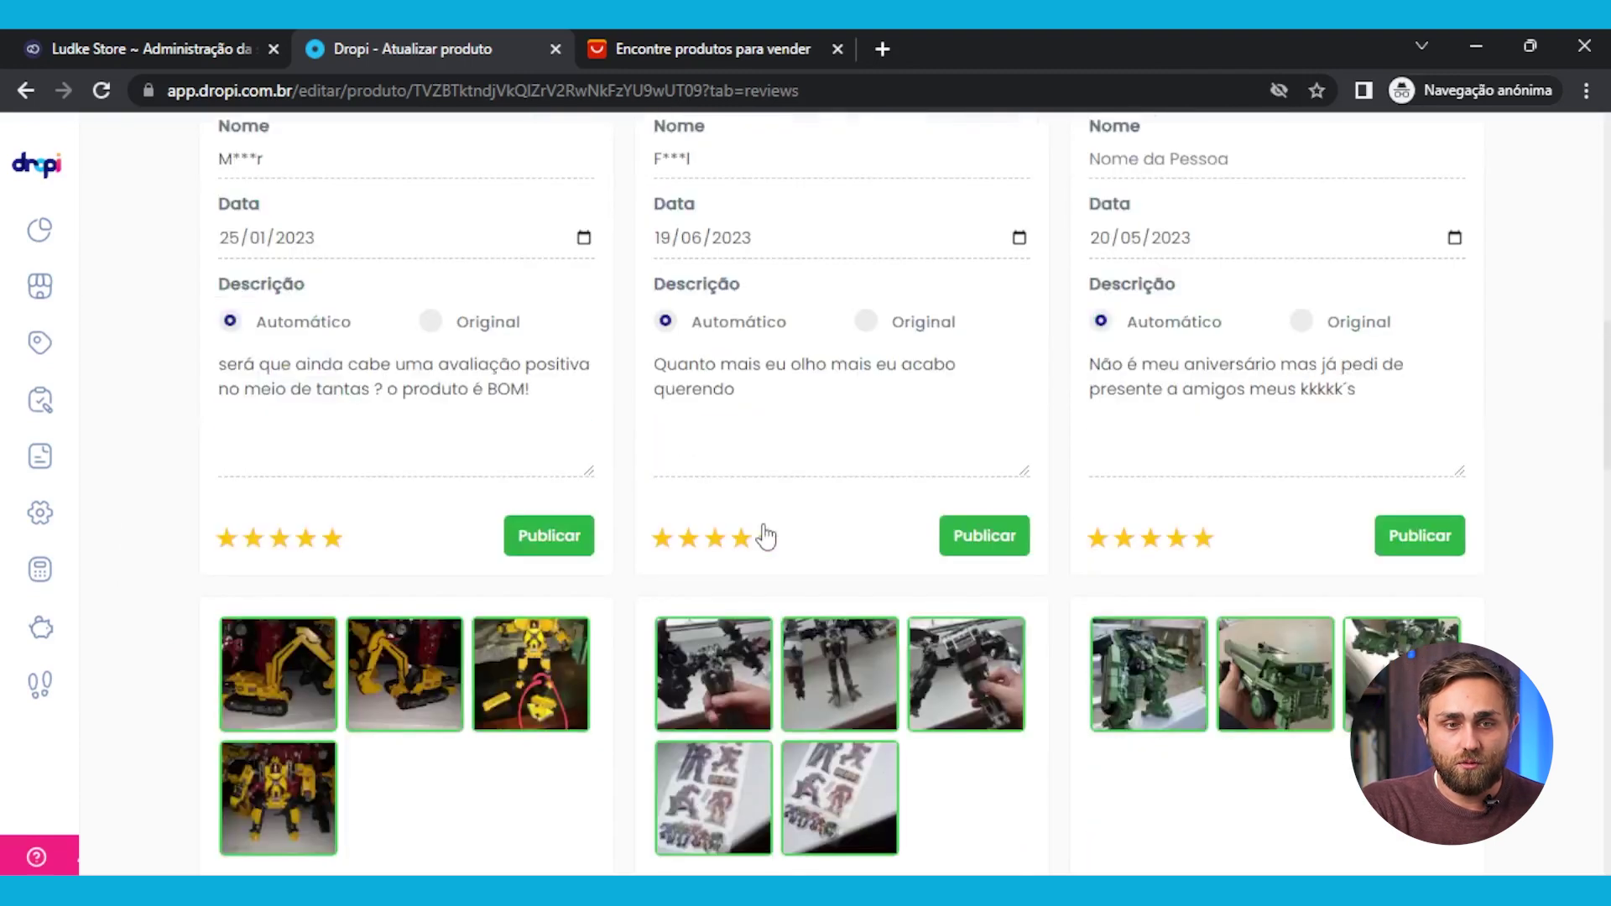
scroll(600, 394, down, 3)
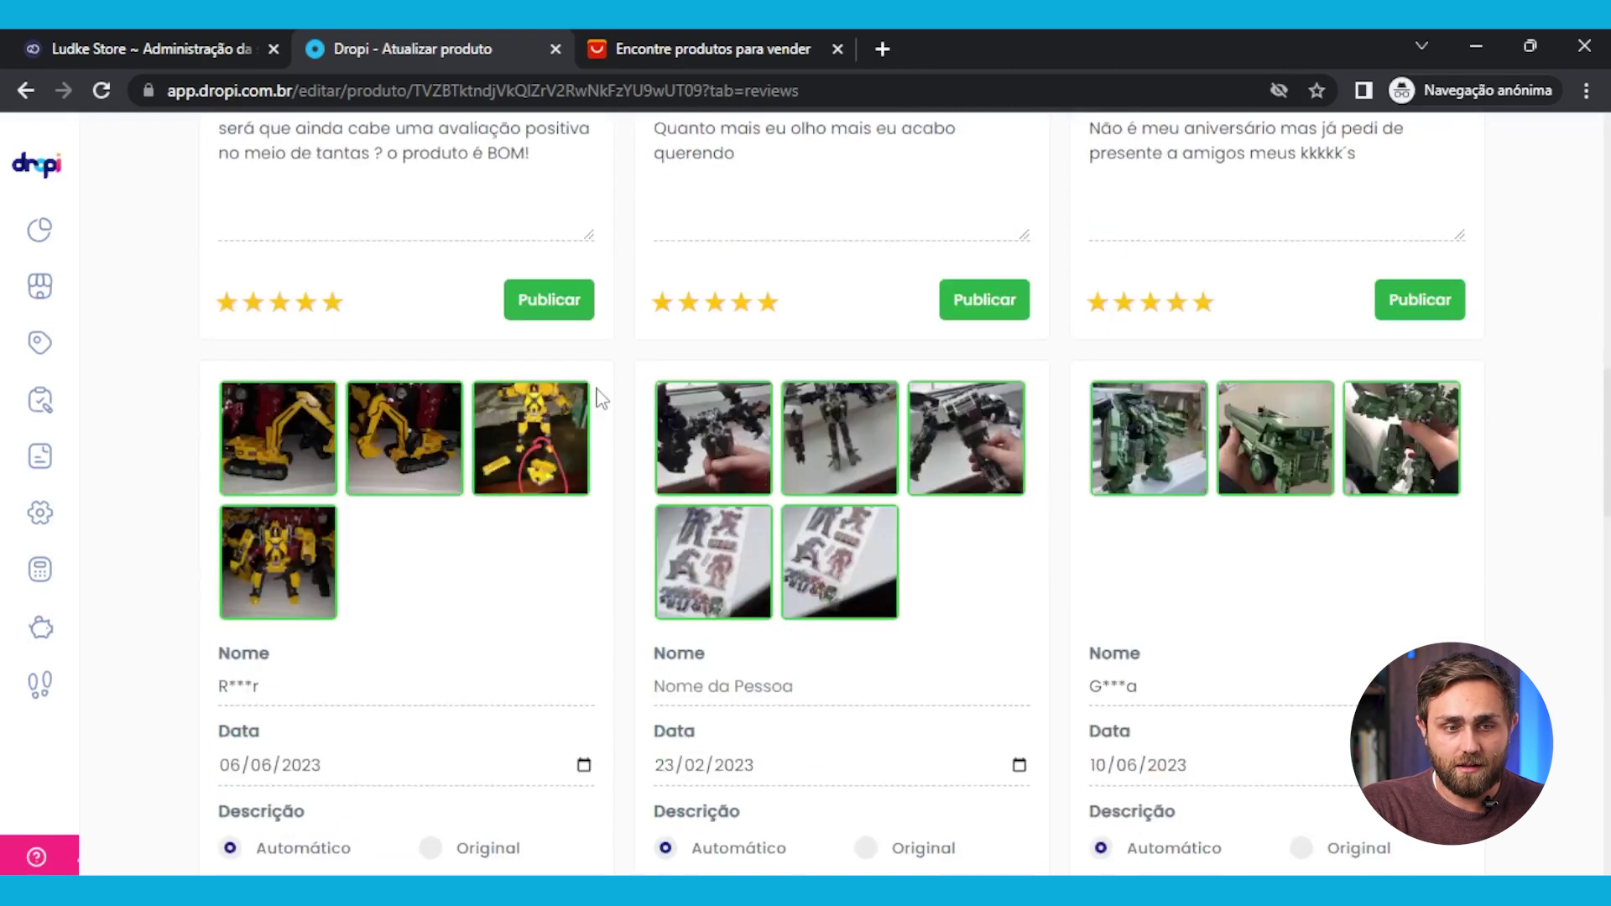
scroll(517, 415, down, 12)
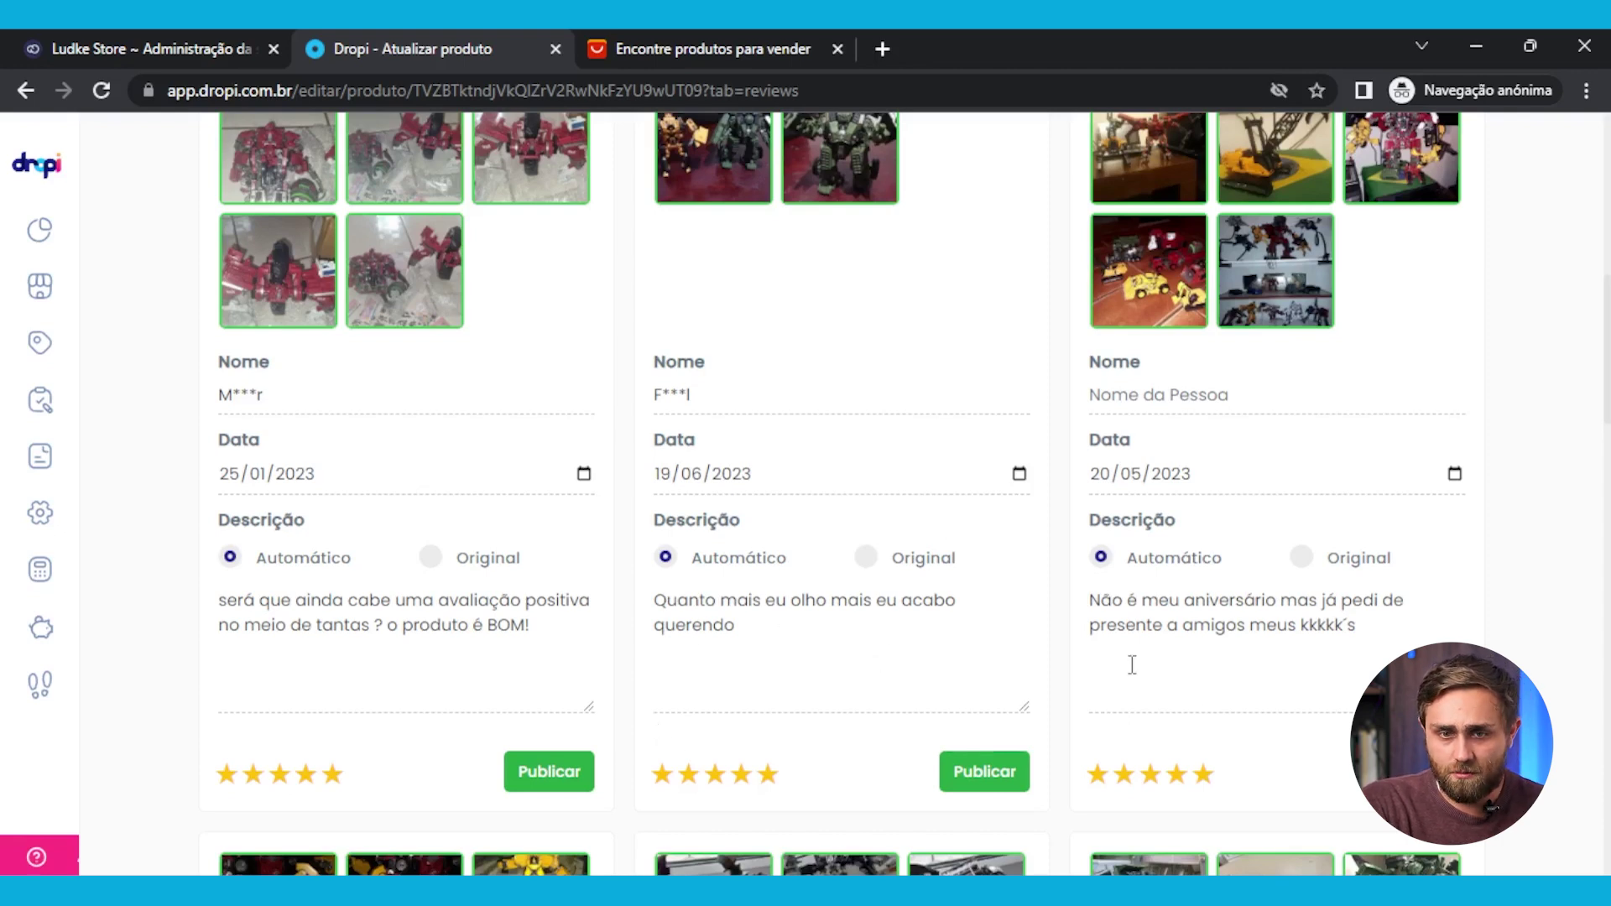
scroll(1170, 655, down, 10)
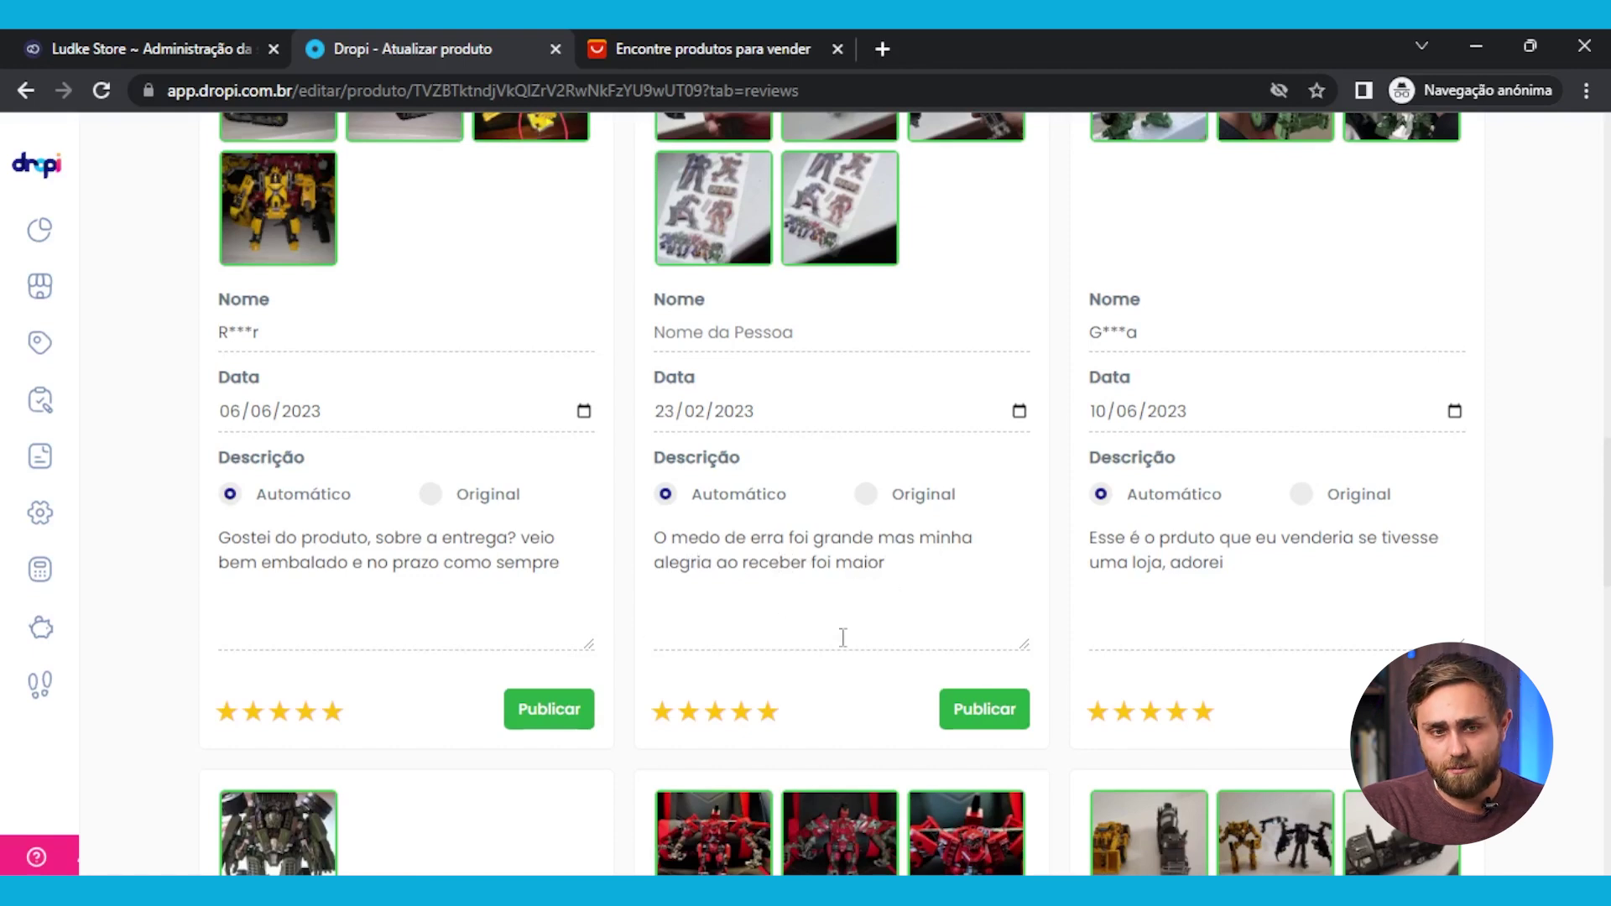
scroll(847, 651, up, 3)
scroll(887, 529, down, 3)
scroll(886, 529, down, 2)
Publish four of the customer reviews across two rows of review cards
click(990, 597)
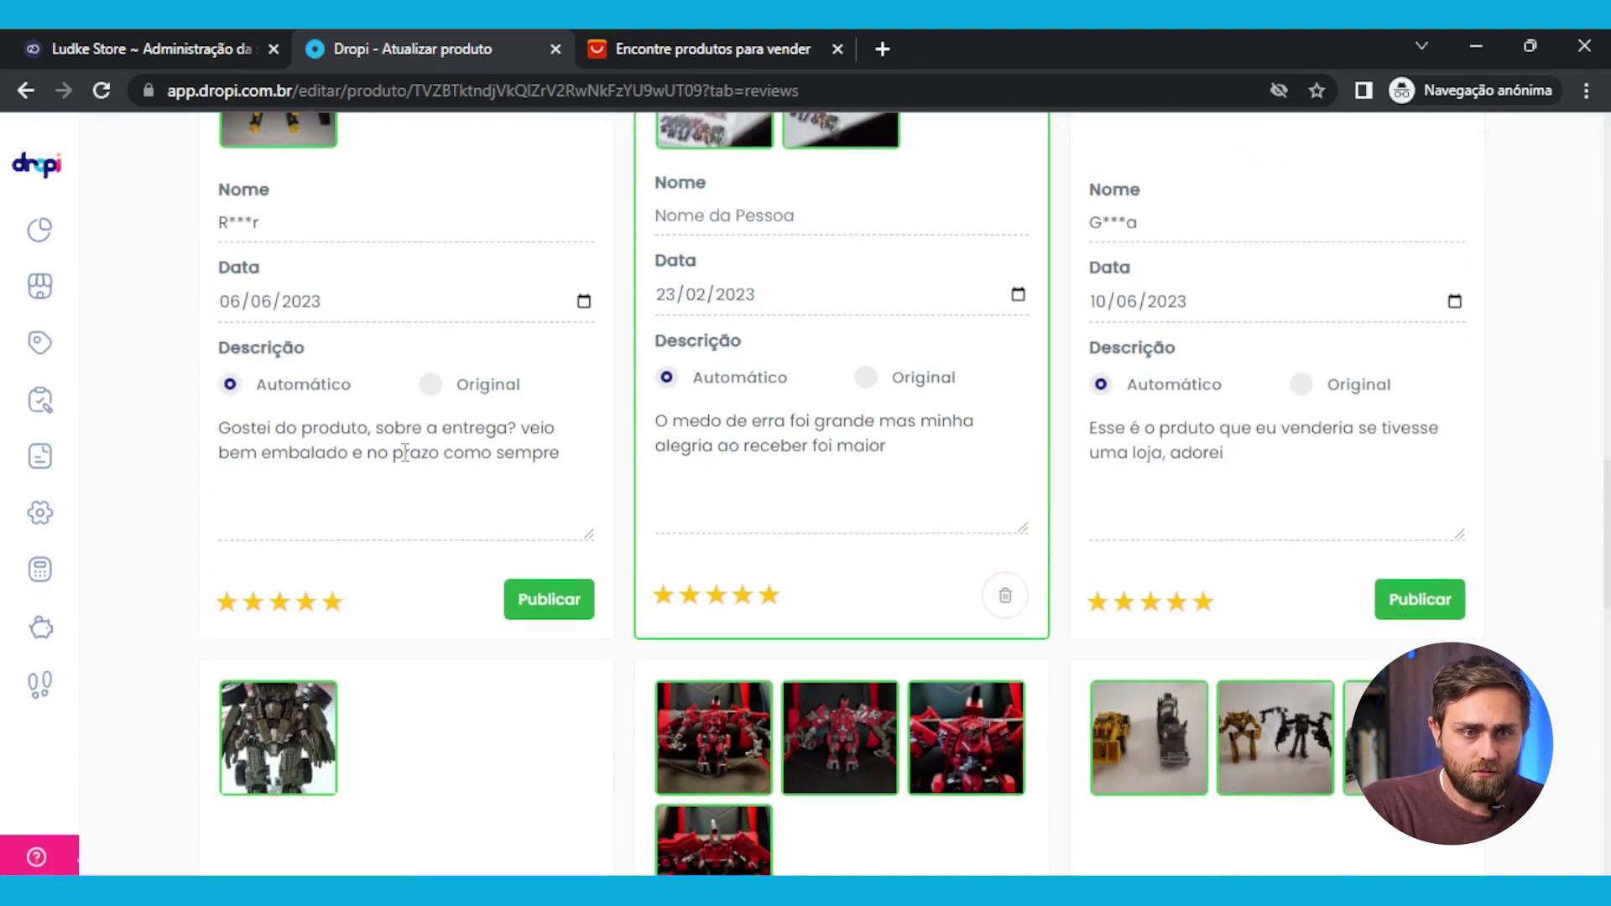
click(534, 601)
scroll(588, 646, down, 4)
scroll(562, 598, down, 3)
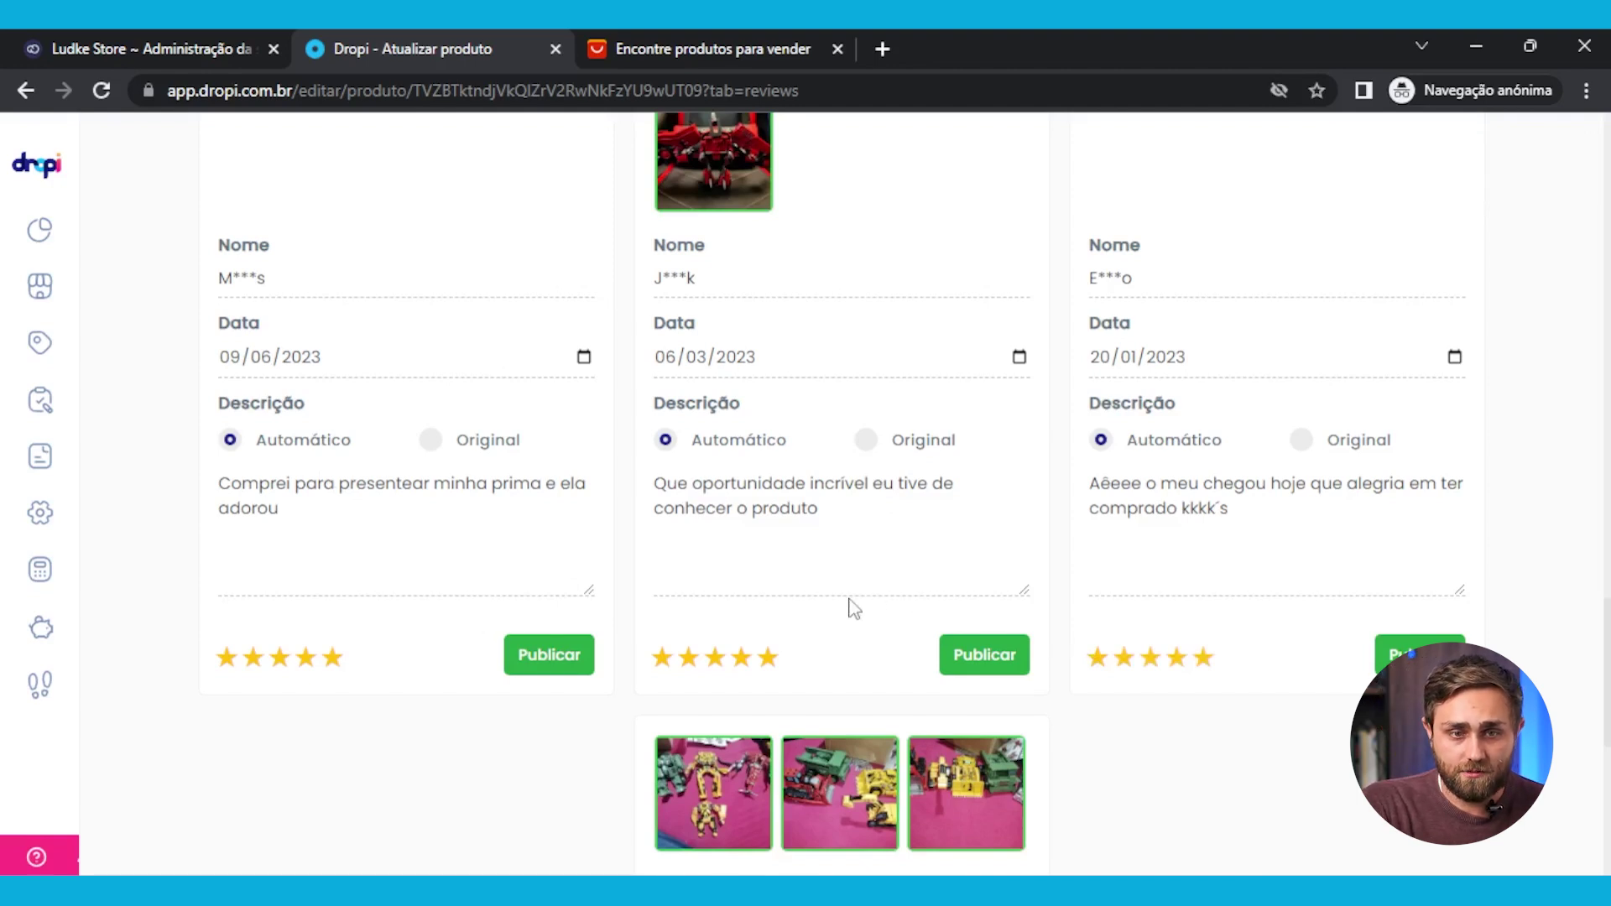
click(991, 657)
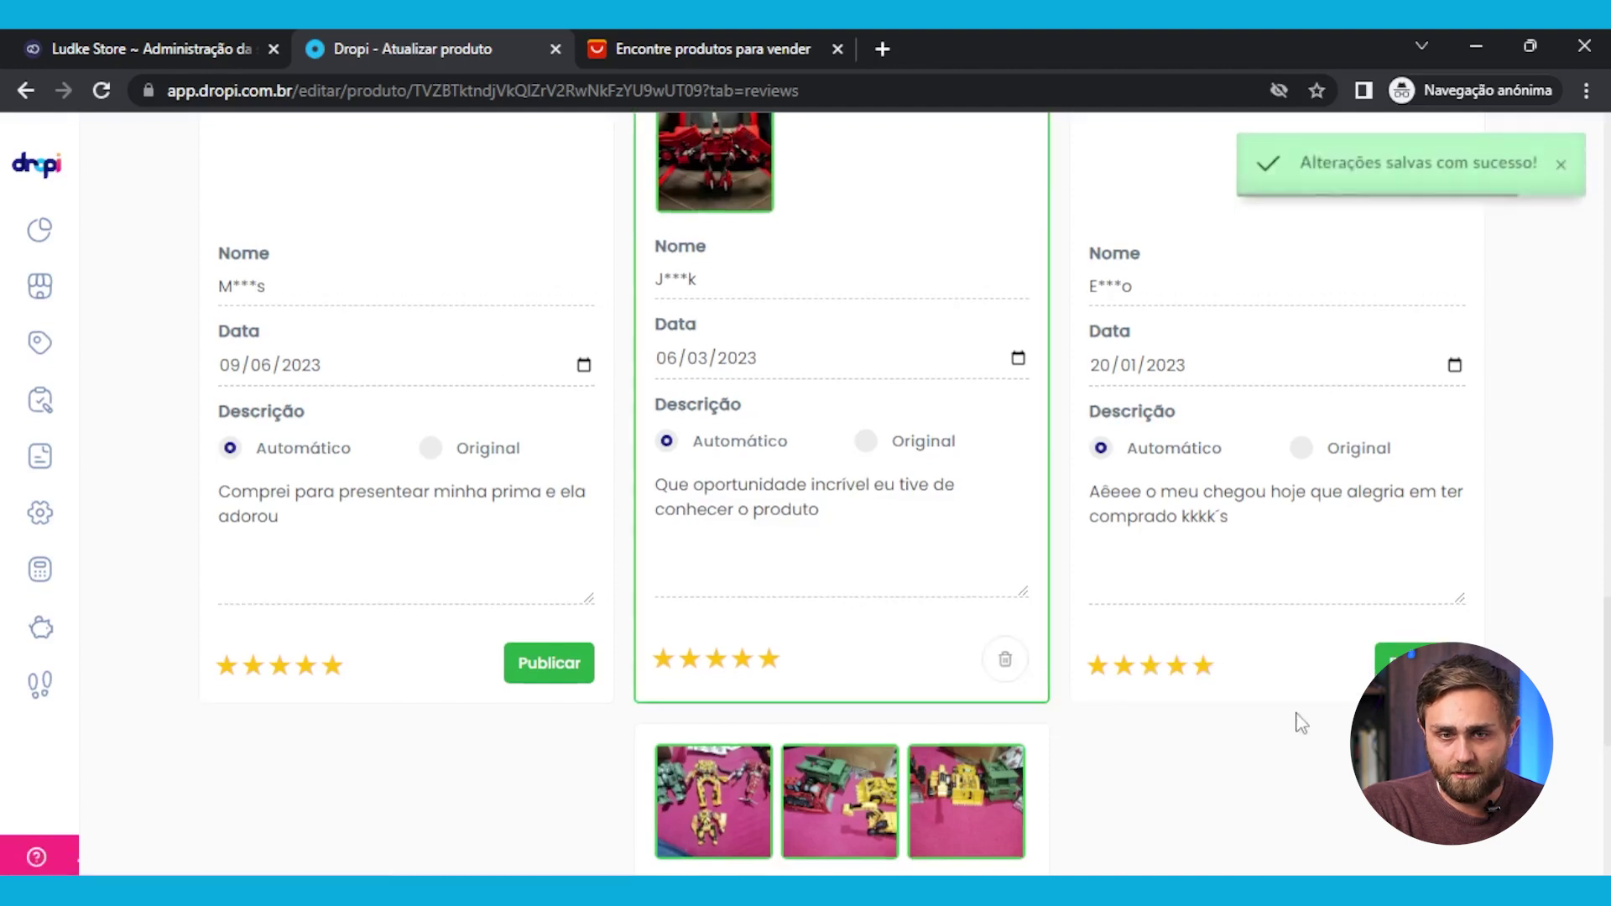
click(1397, 663)
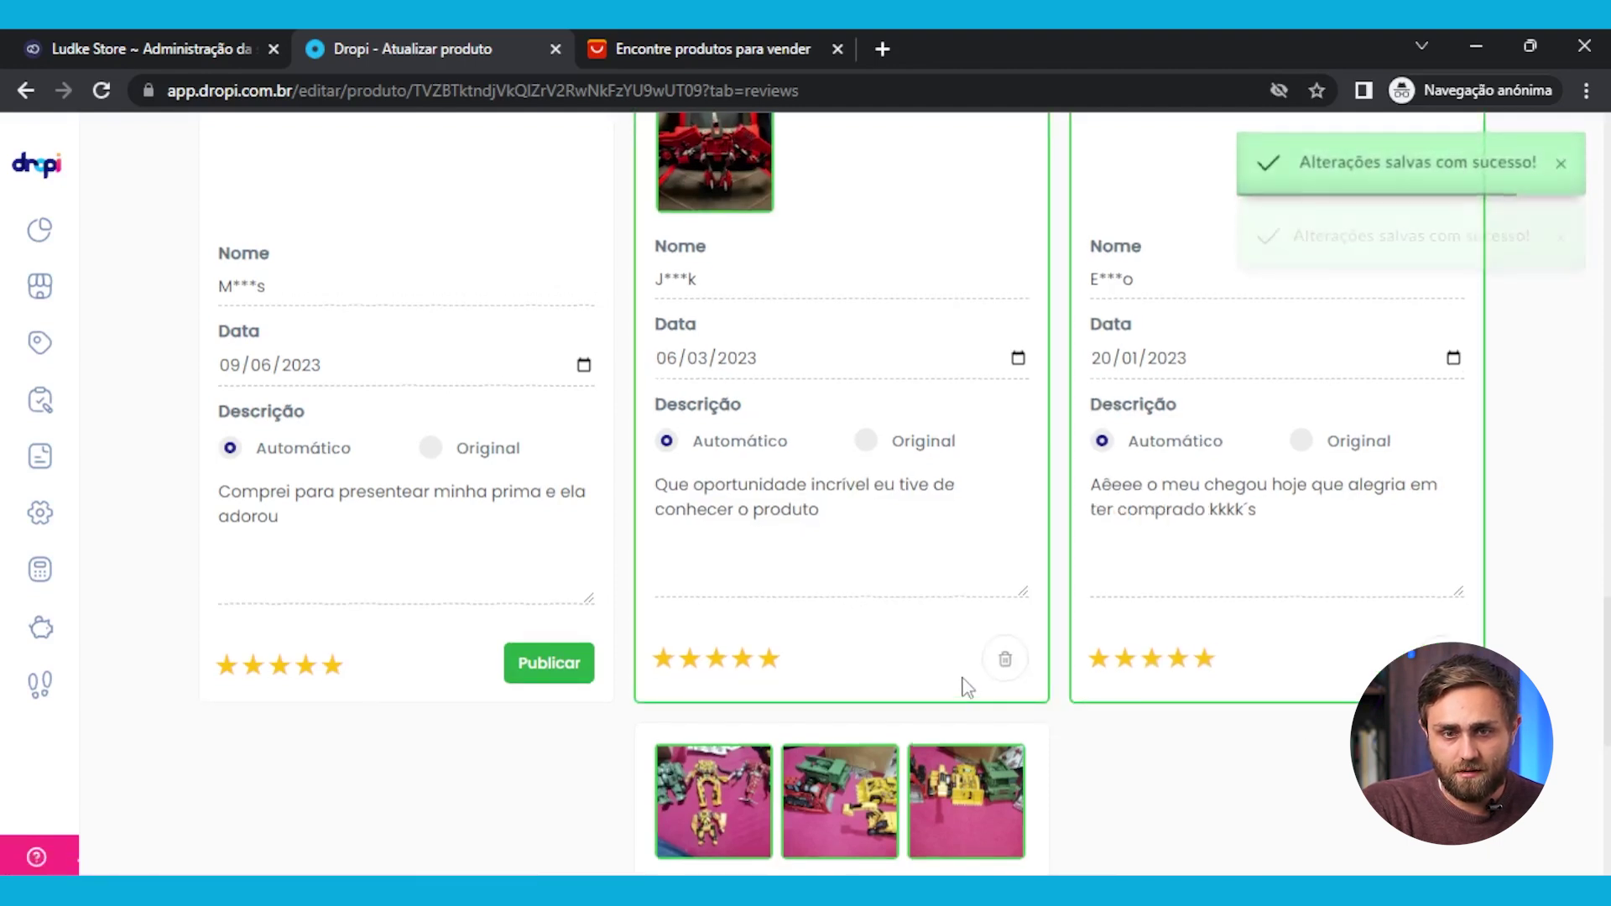
scroll(965, 684, down, 5)
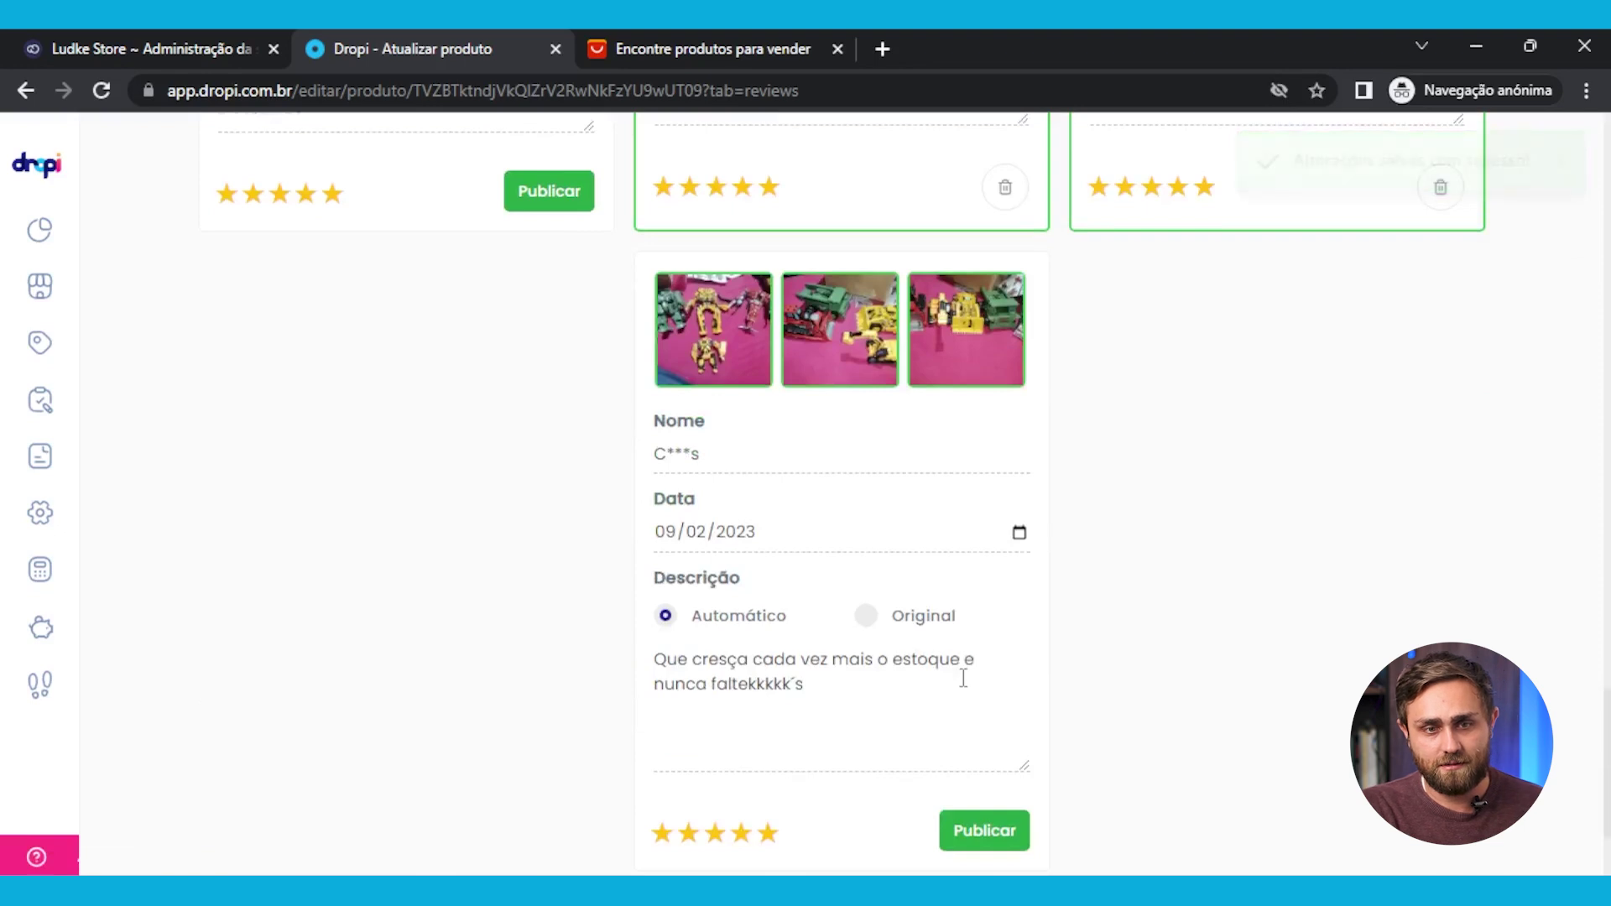
scroll(963, 684, down, 3)
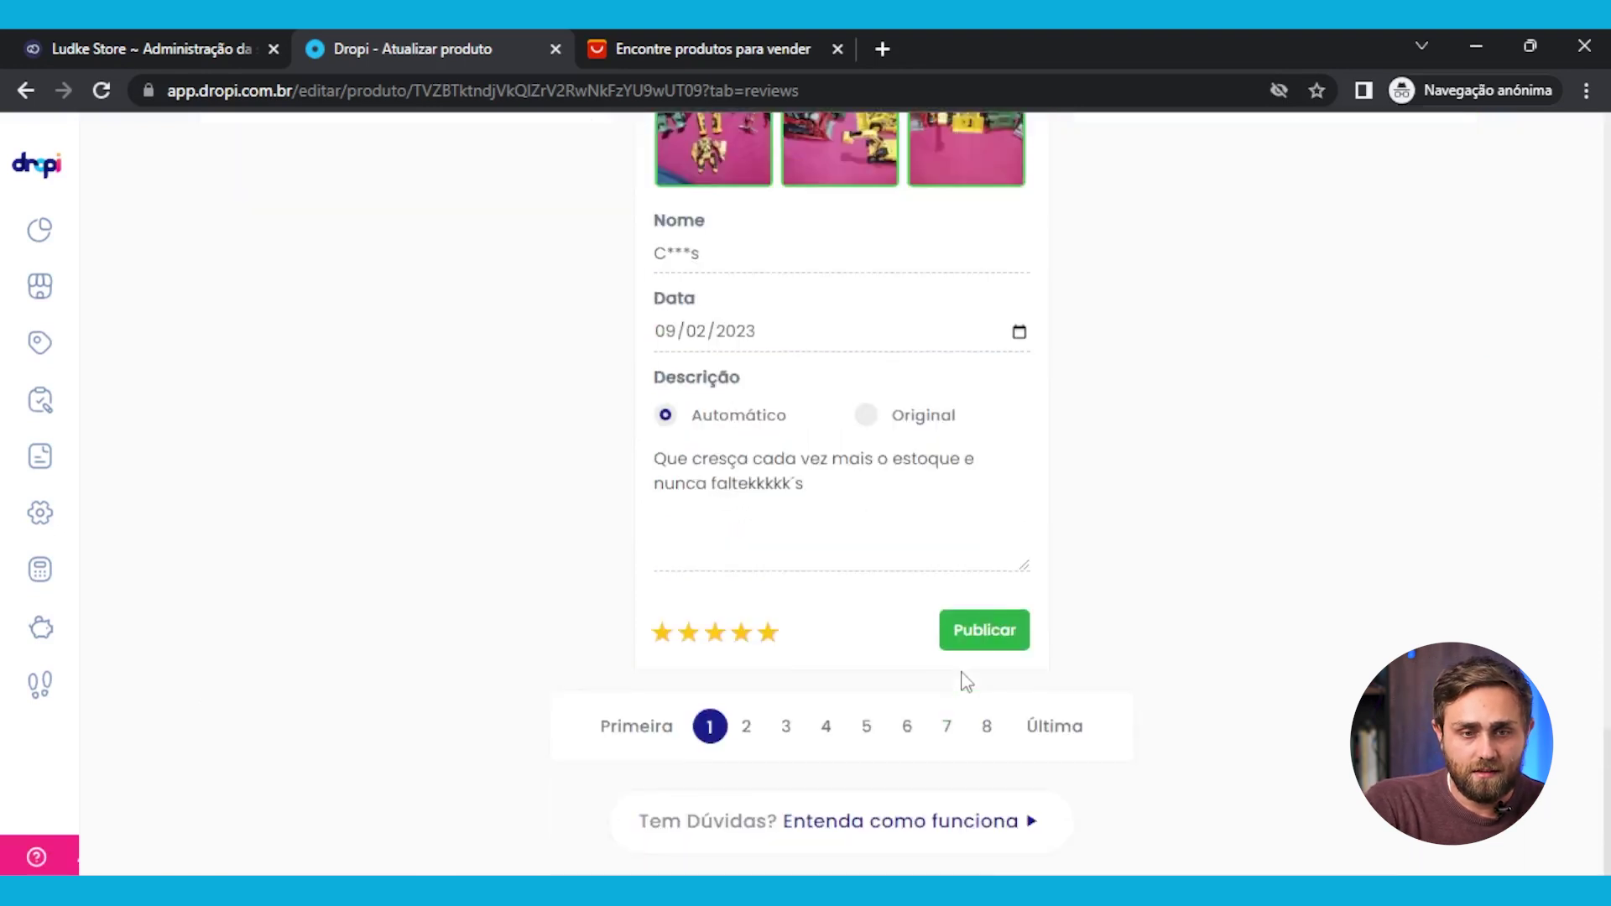
scroll(692, 681, up, 20)
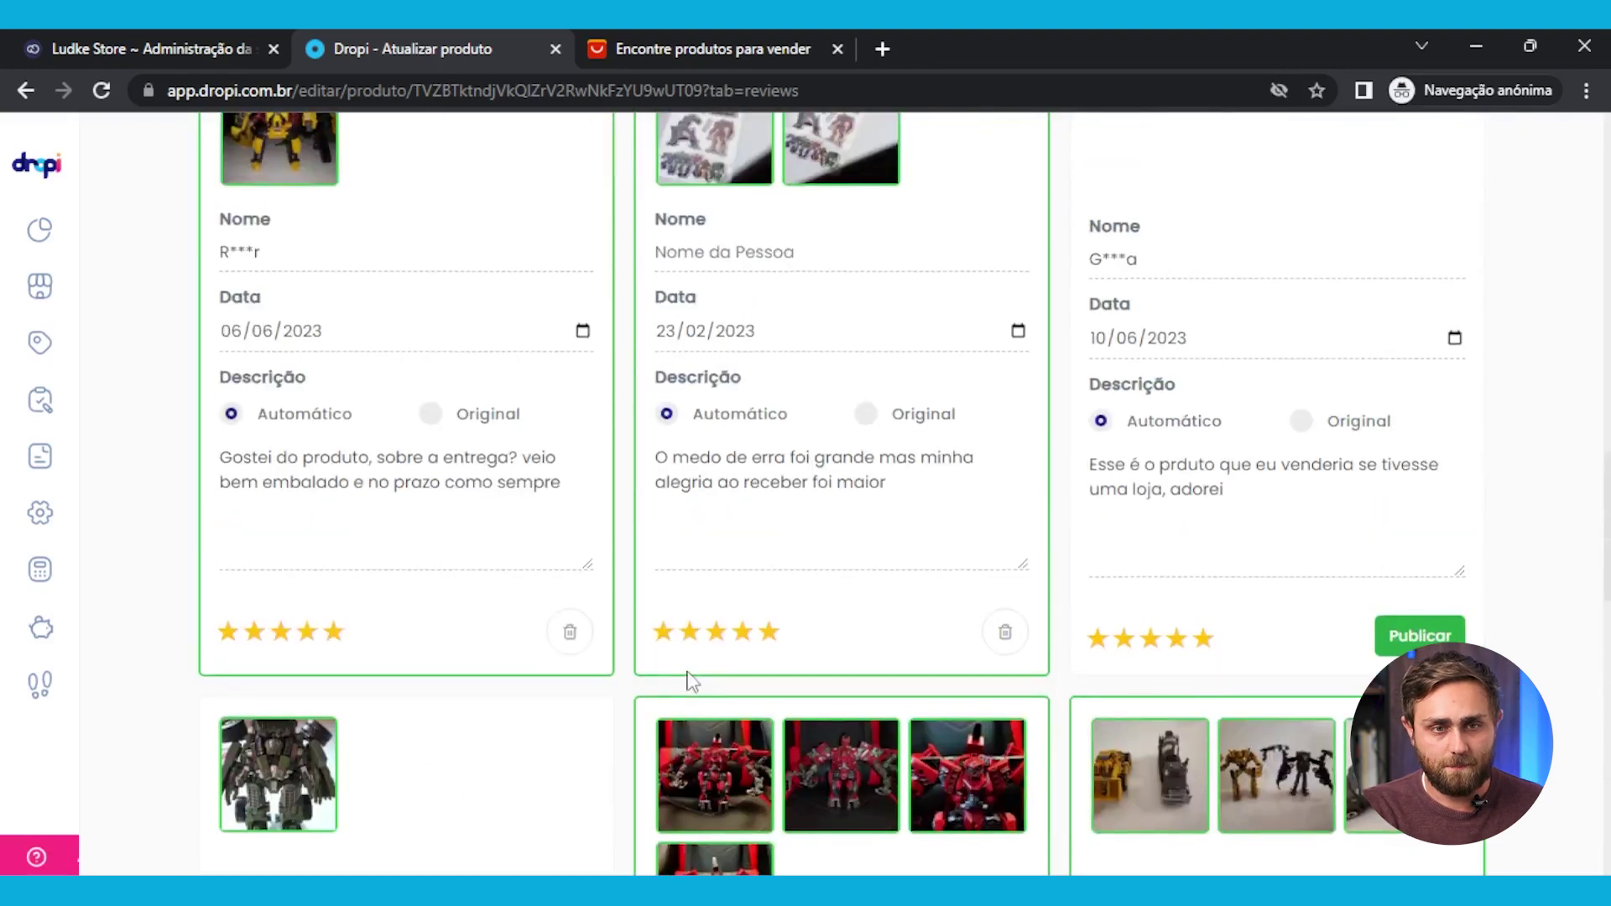
scroll(689, 680, up, 10)
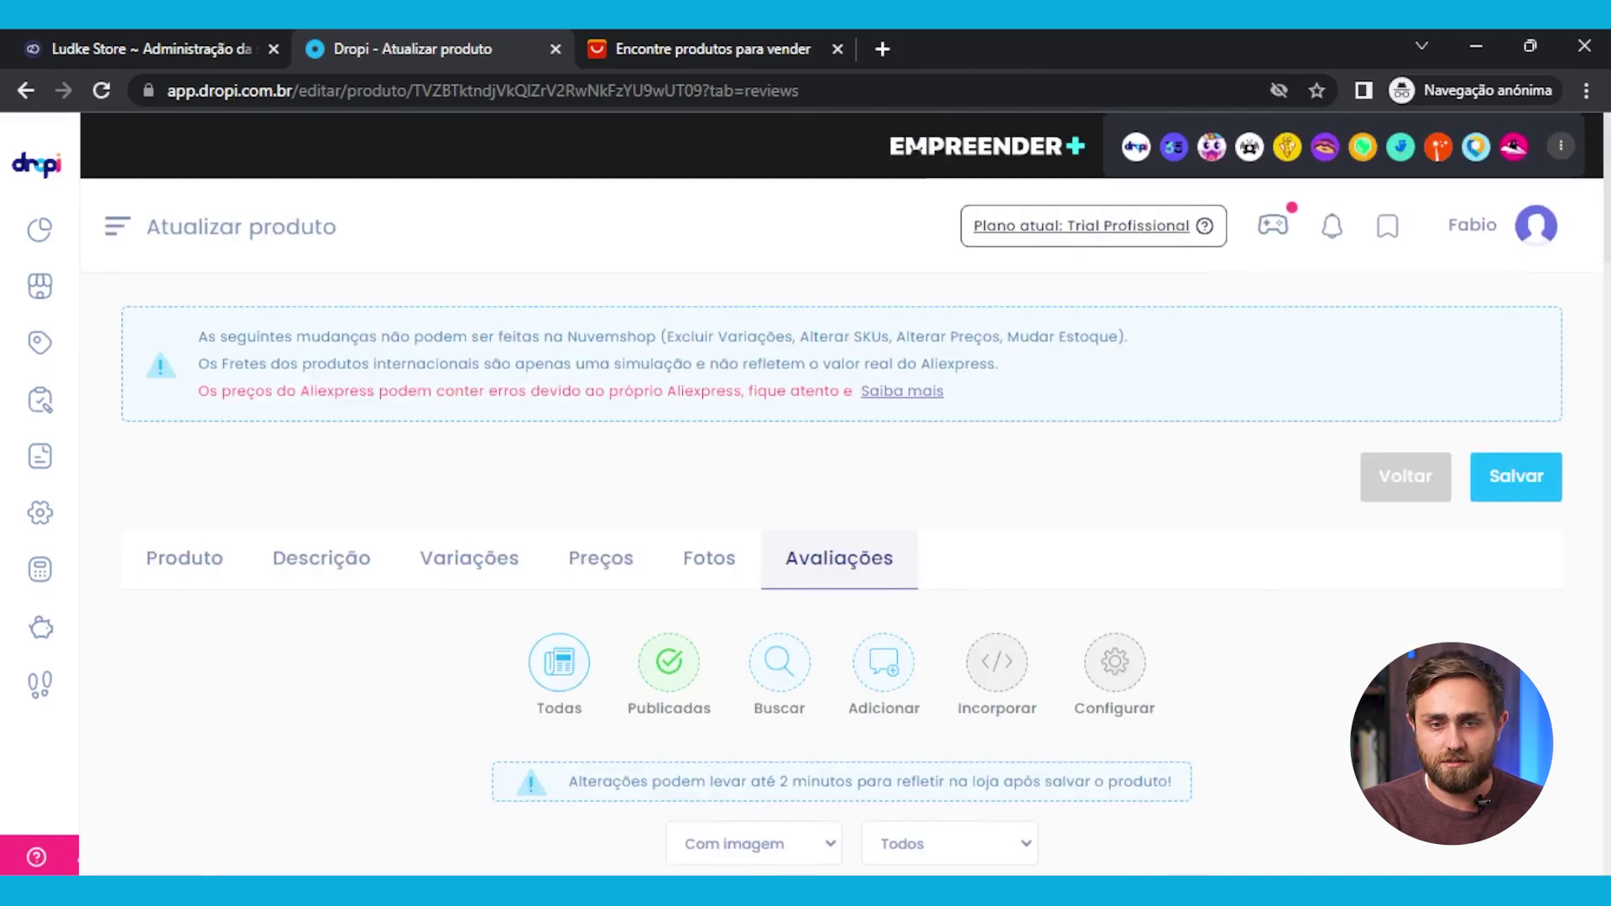
Save the product with Exportar/Atualizar to Nuvemshop, then go to the AliExpress tab's address bar
click(1533, 475)
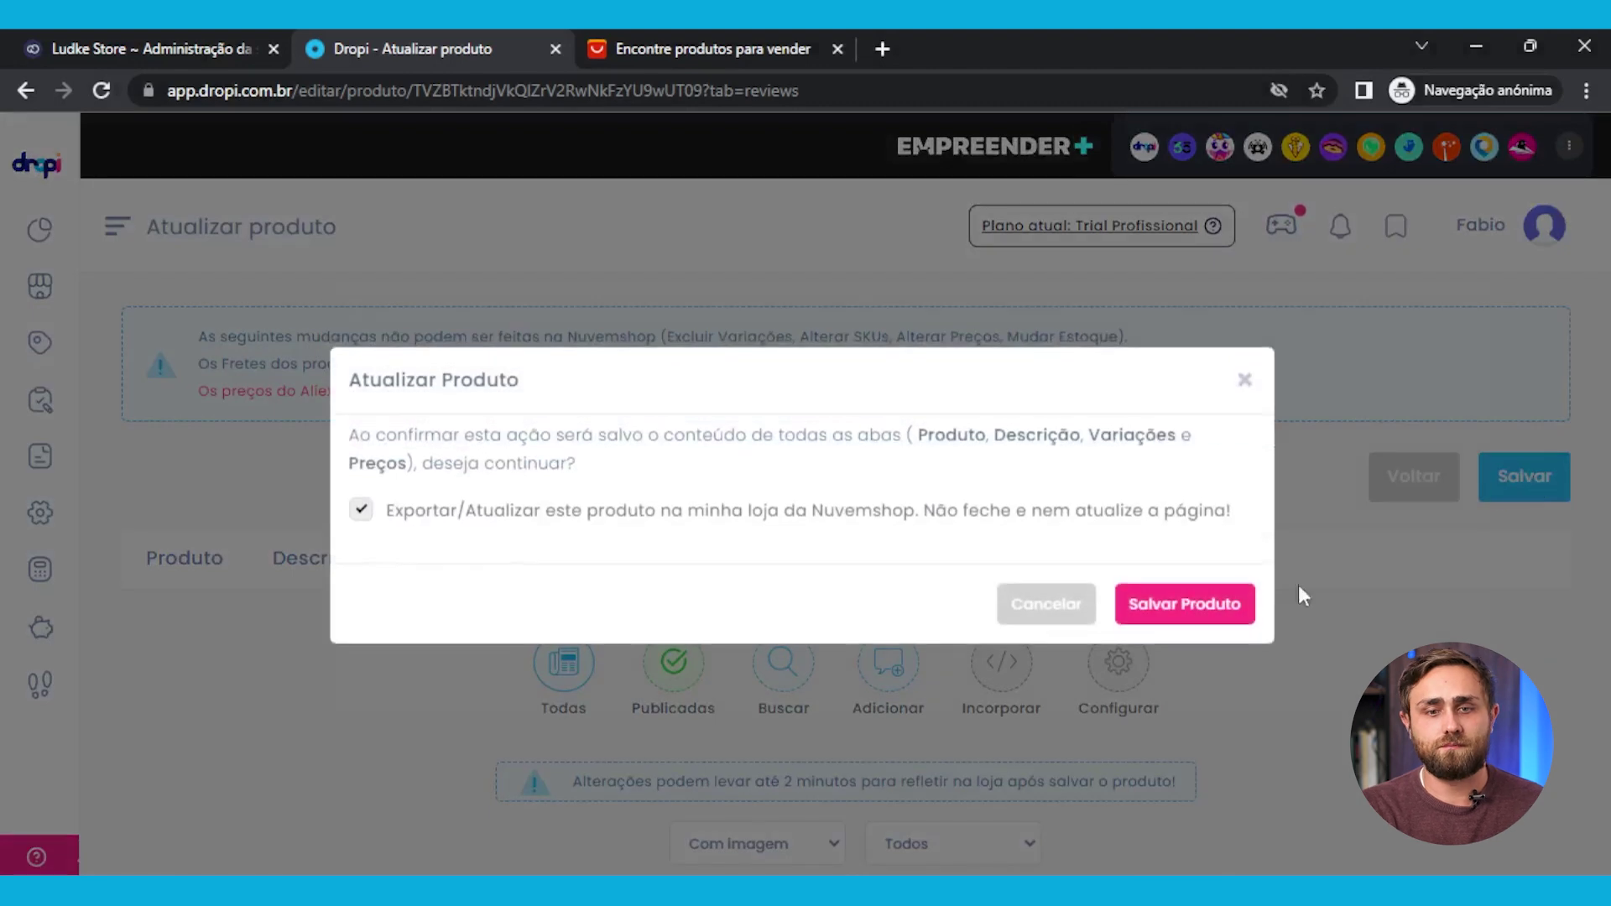
click(1190, 604)
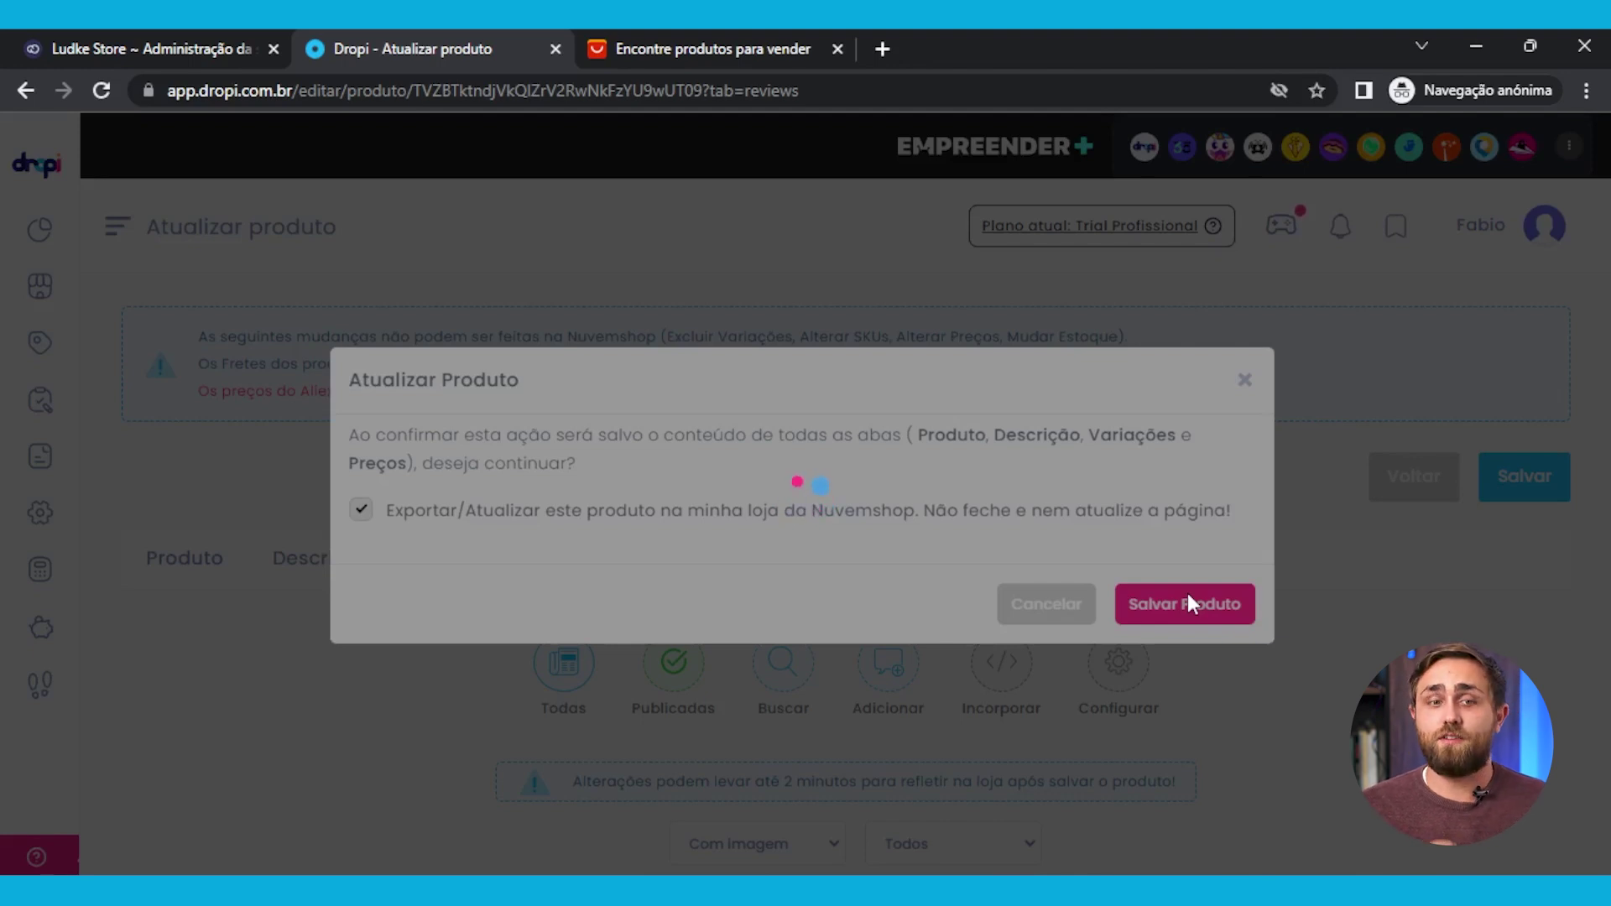
click(787, 38)
click(786, 84)
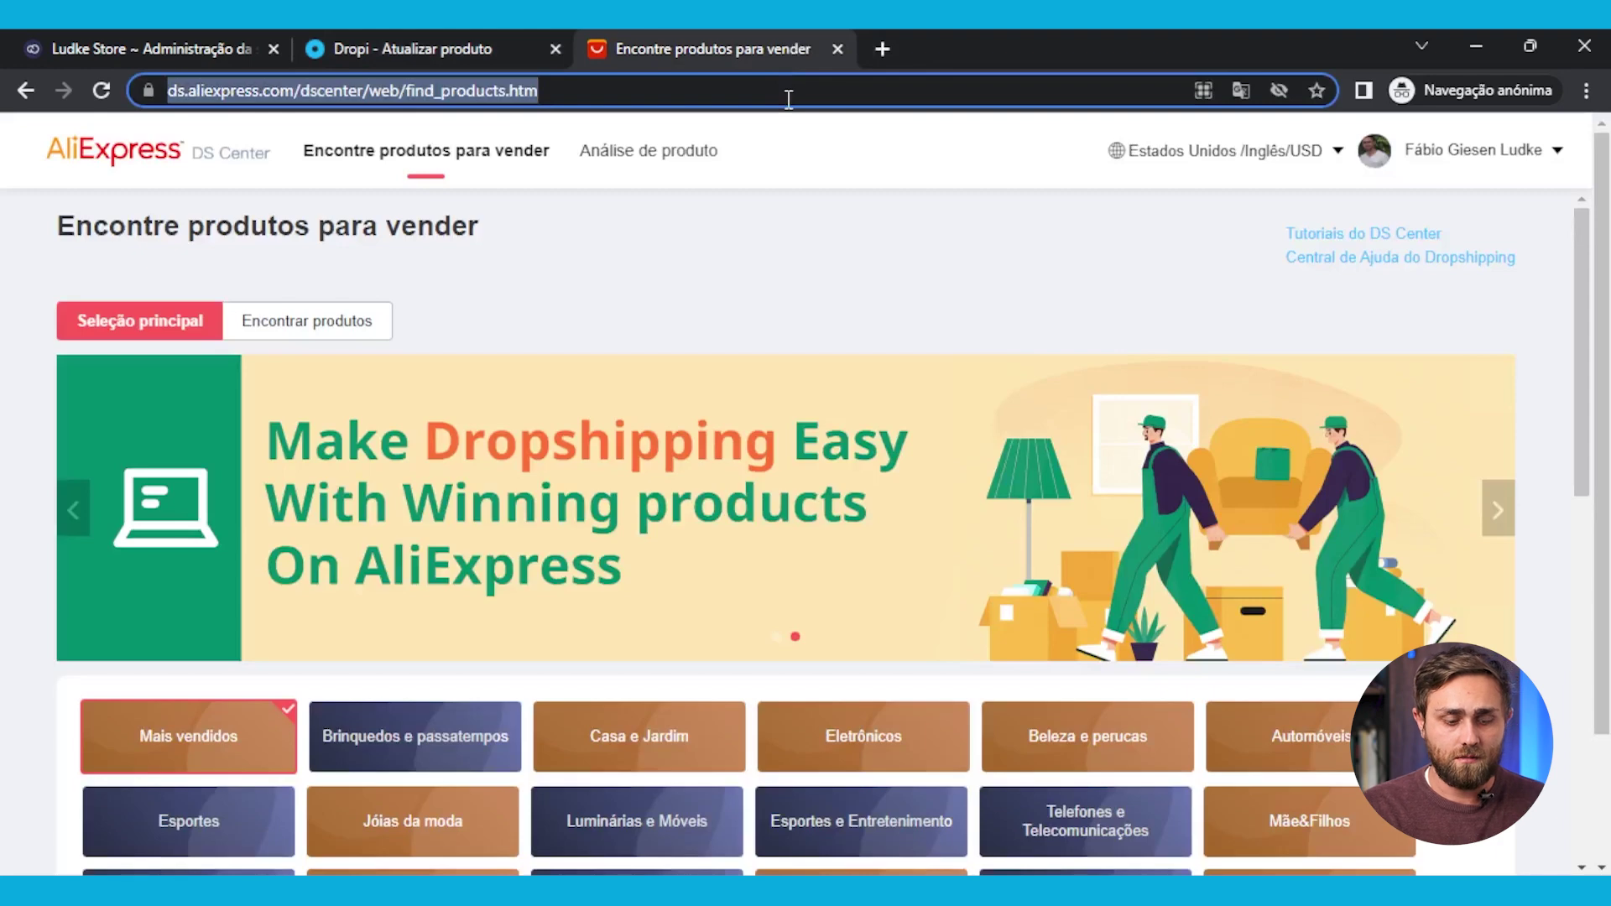
Go to AliExpress via 'alie' and scroll the 'Você vai amar' recommendations to the sock-aid listings
text(aliexpress.com/?gatewayAdapt=glo2bra)
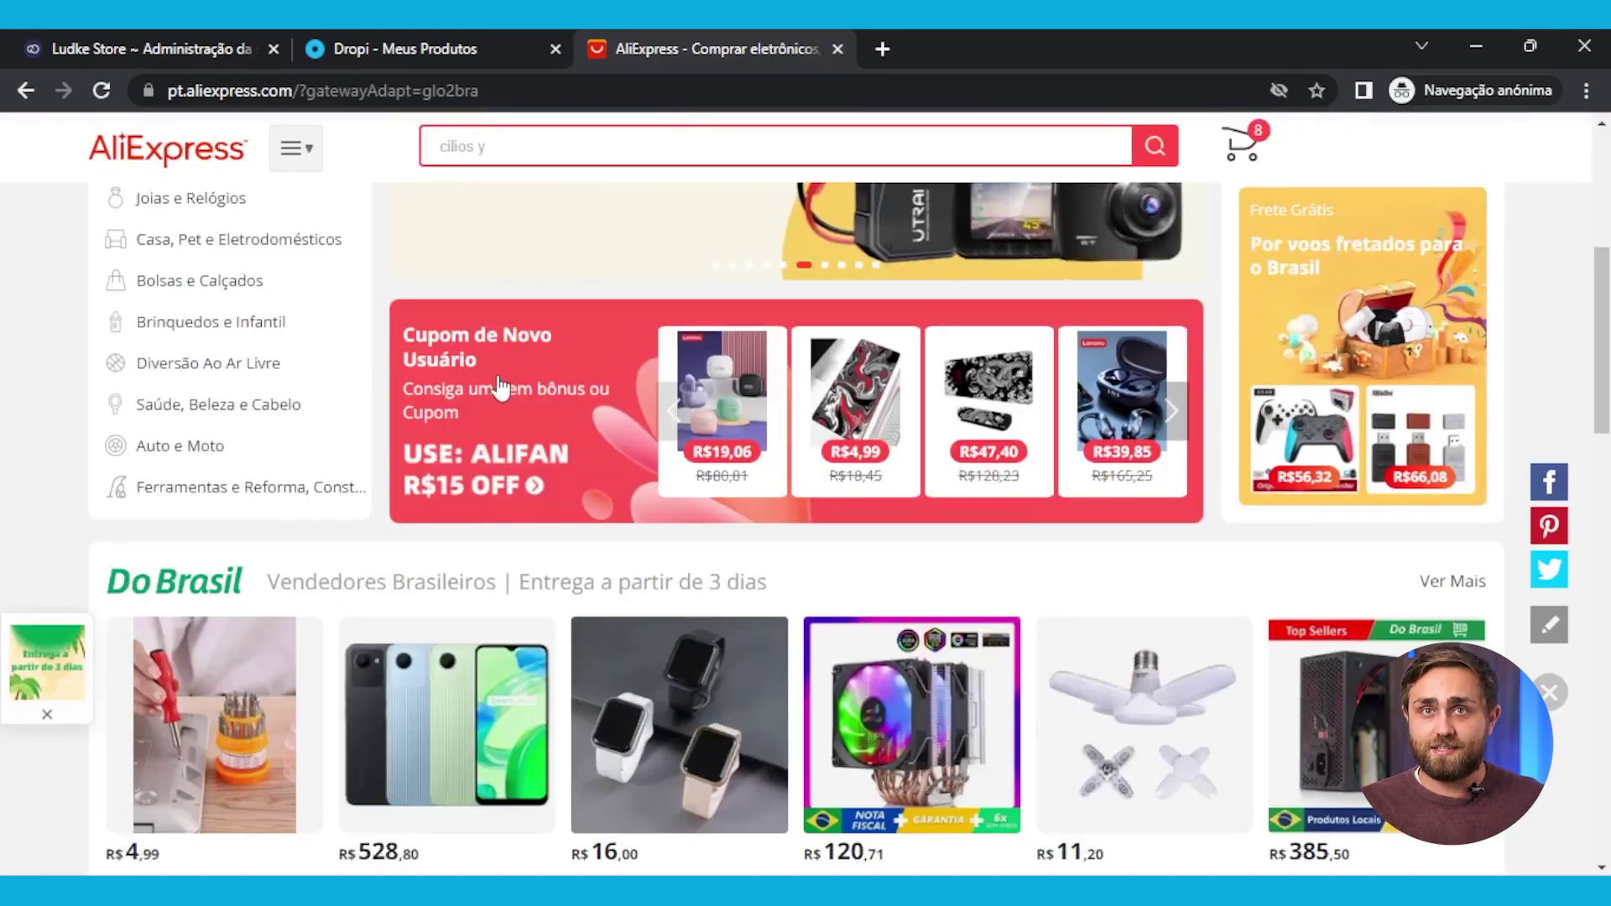
scroll(531, 628, down, 3)
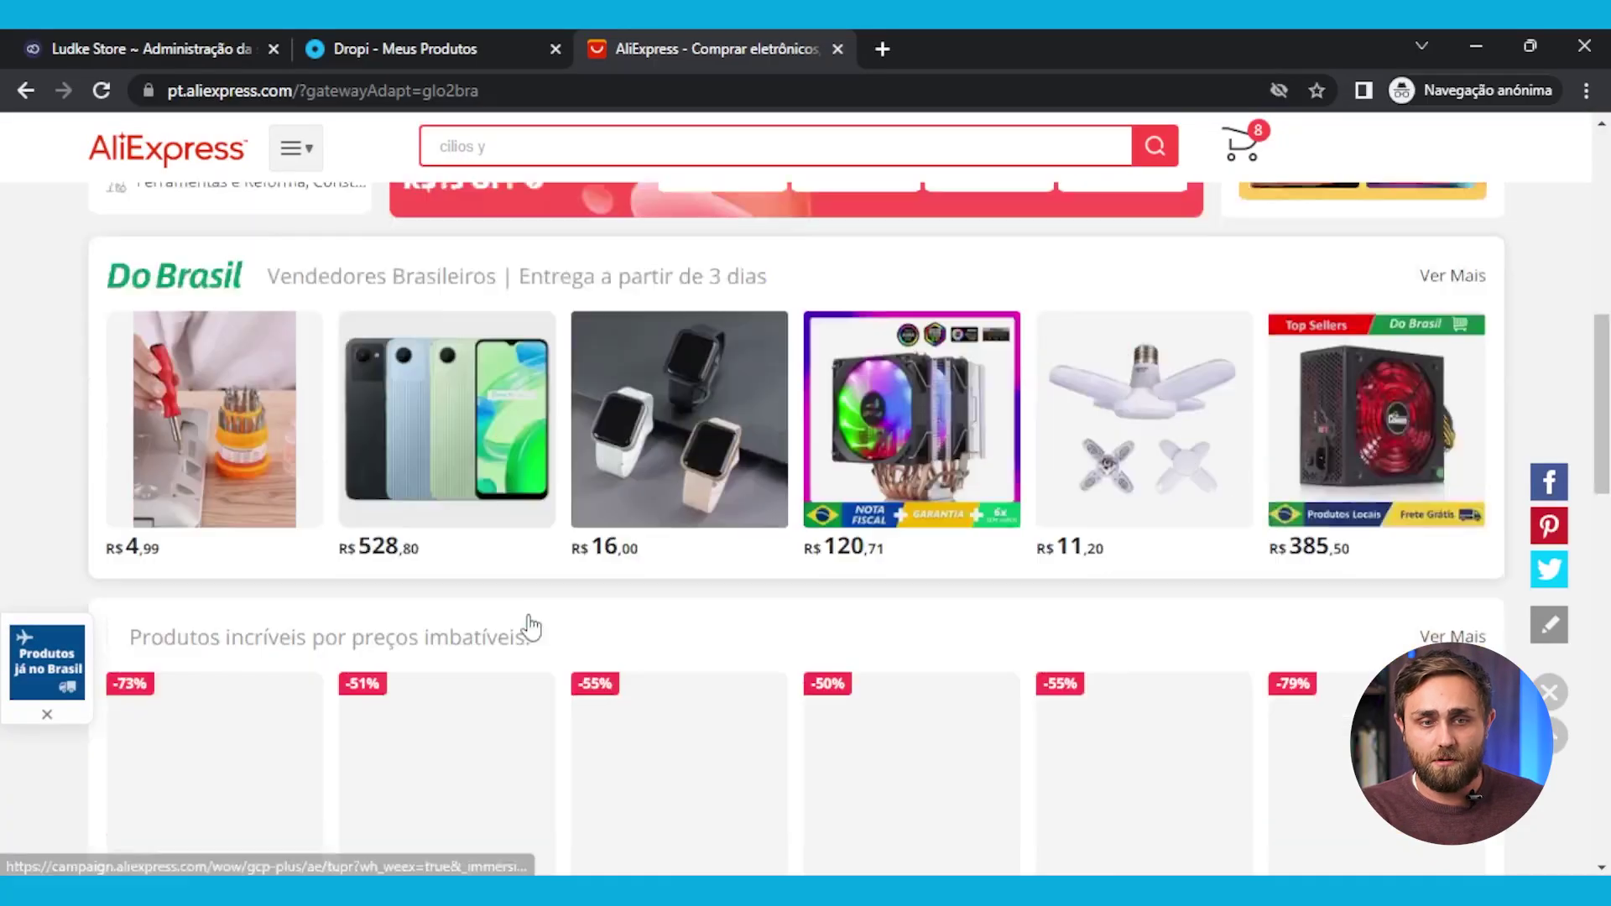
scroll(1051, 625, down, 4)
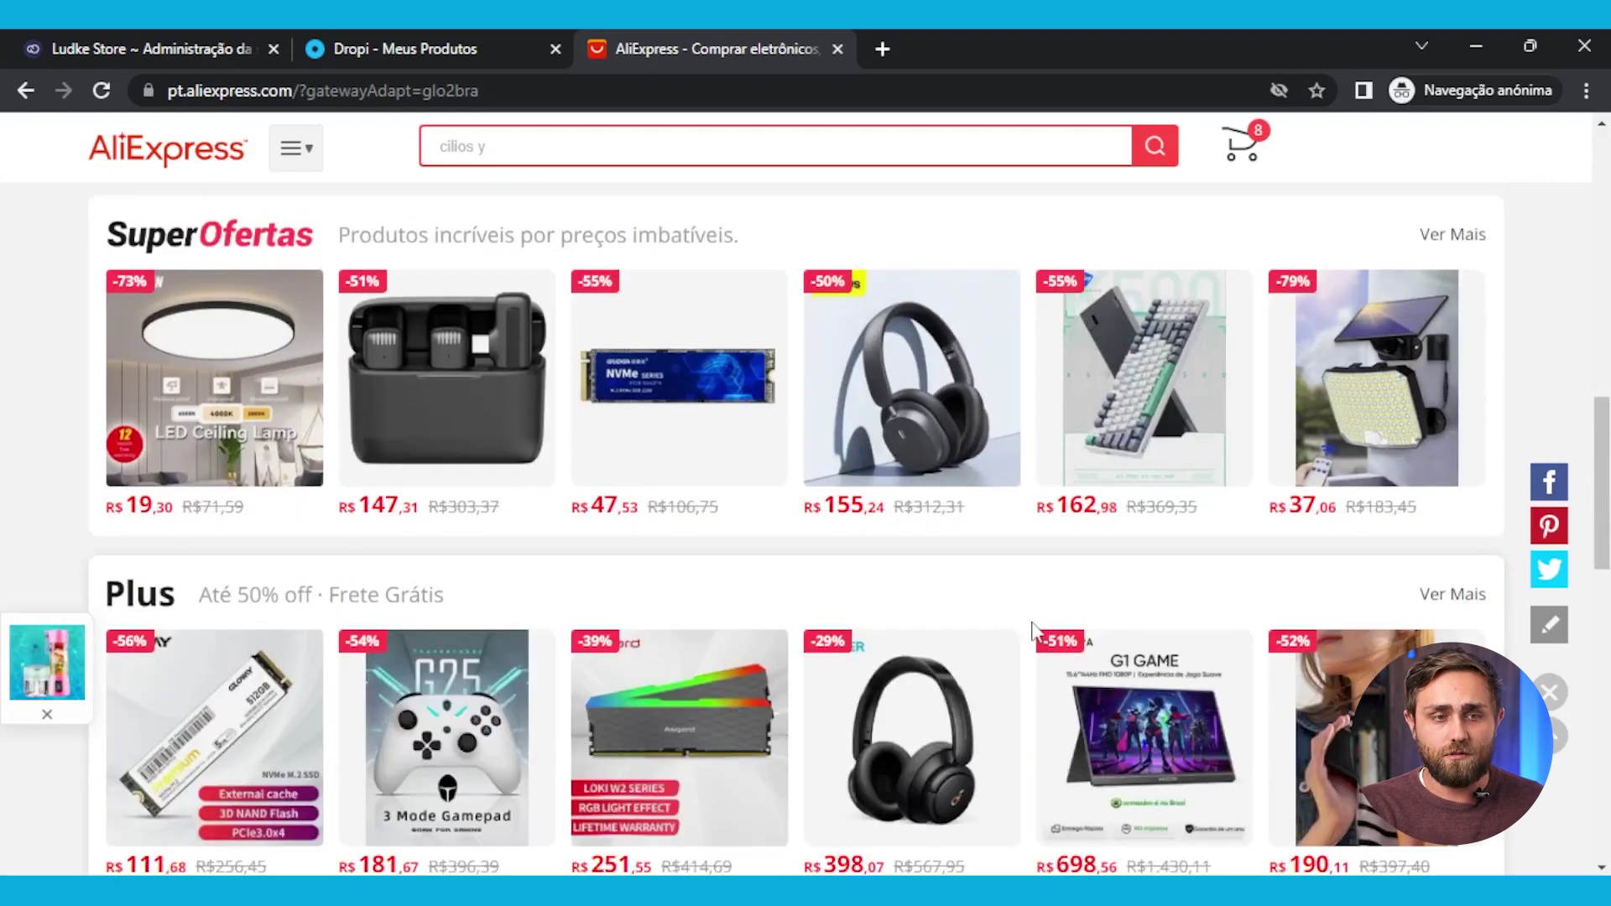
scroll(1034, 631, down, 6)
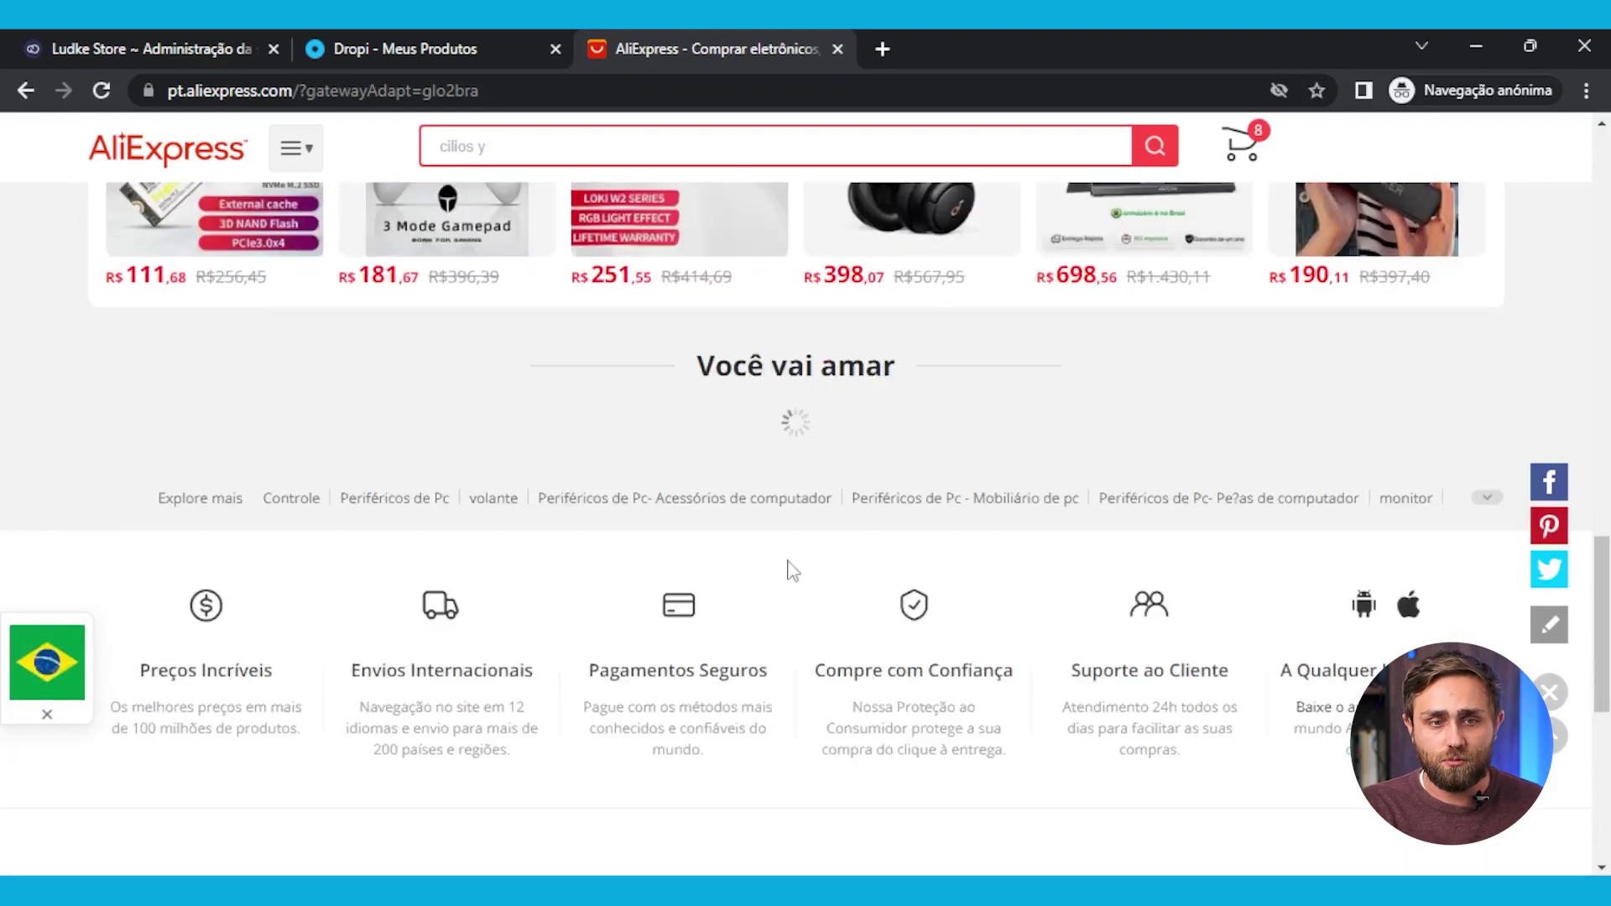
scroll(795, 606, down, 4)
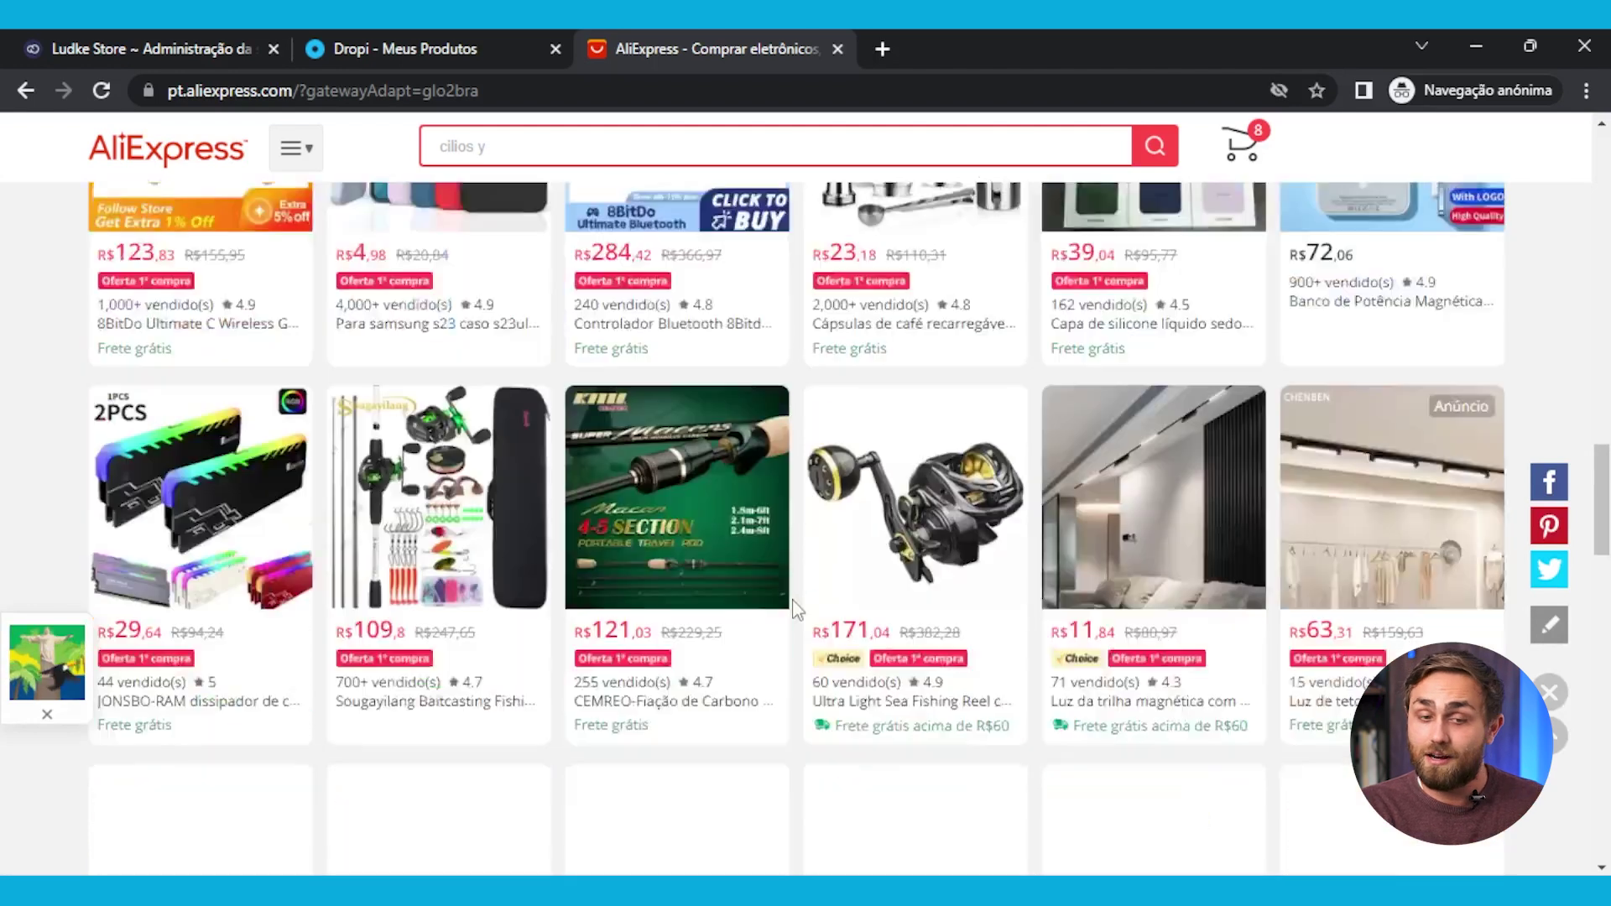
scroll(796, 606, down, 6)
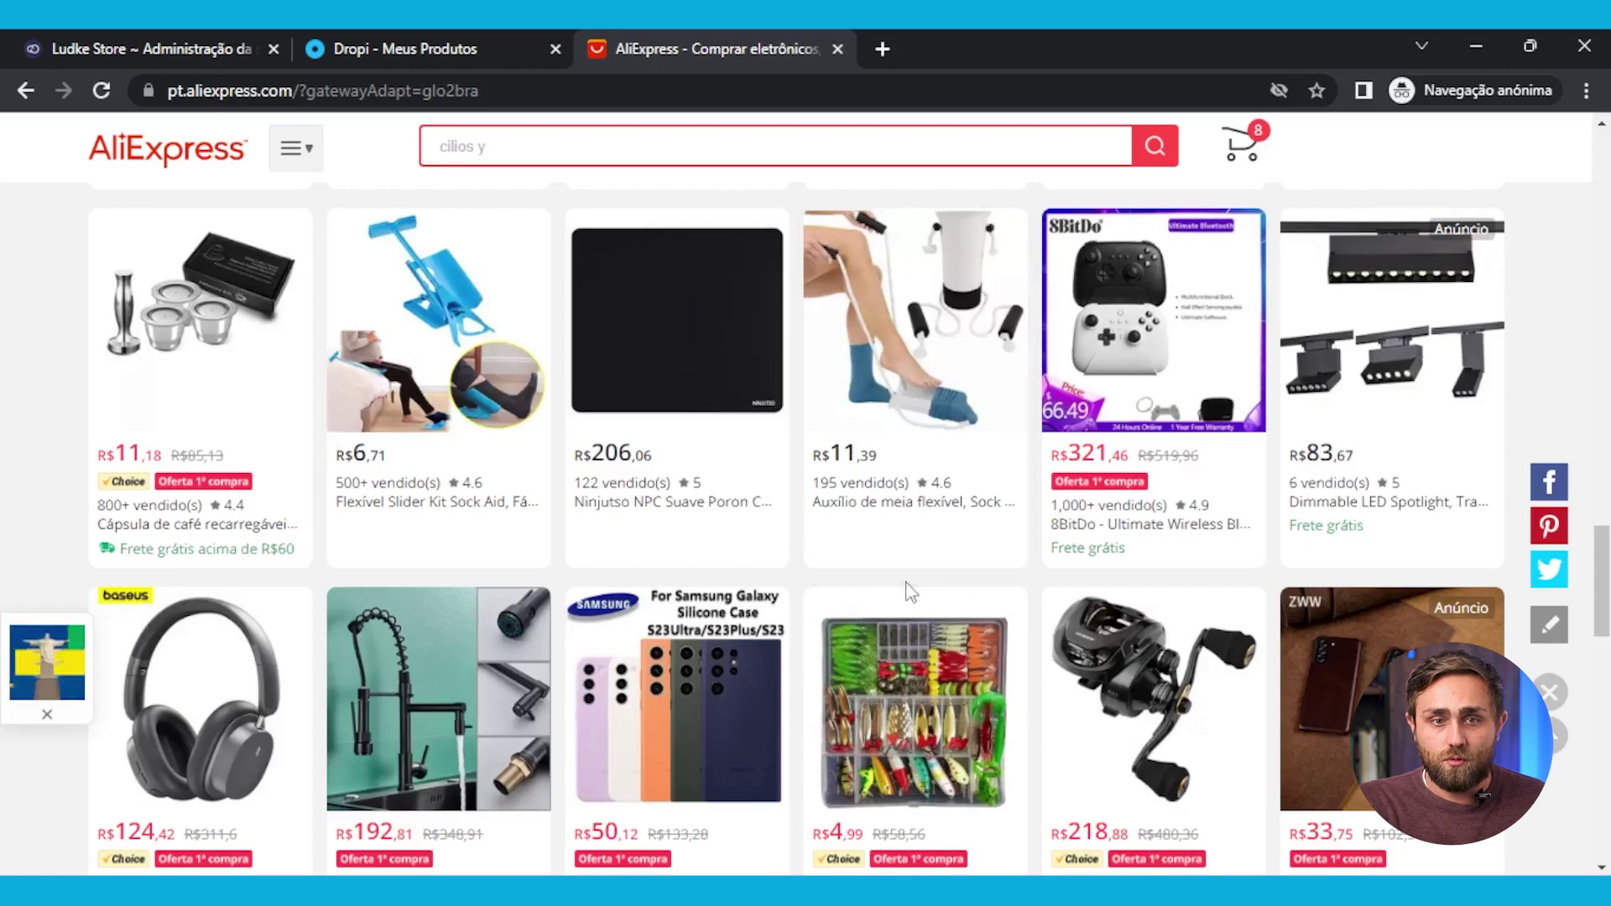
scroll(910, 592, up, 3)
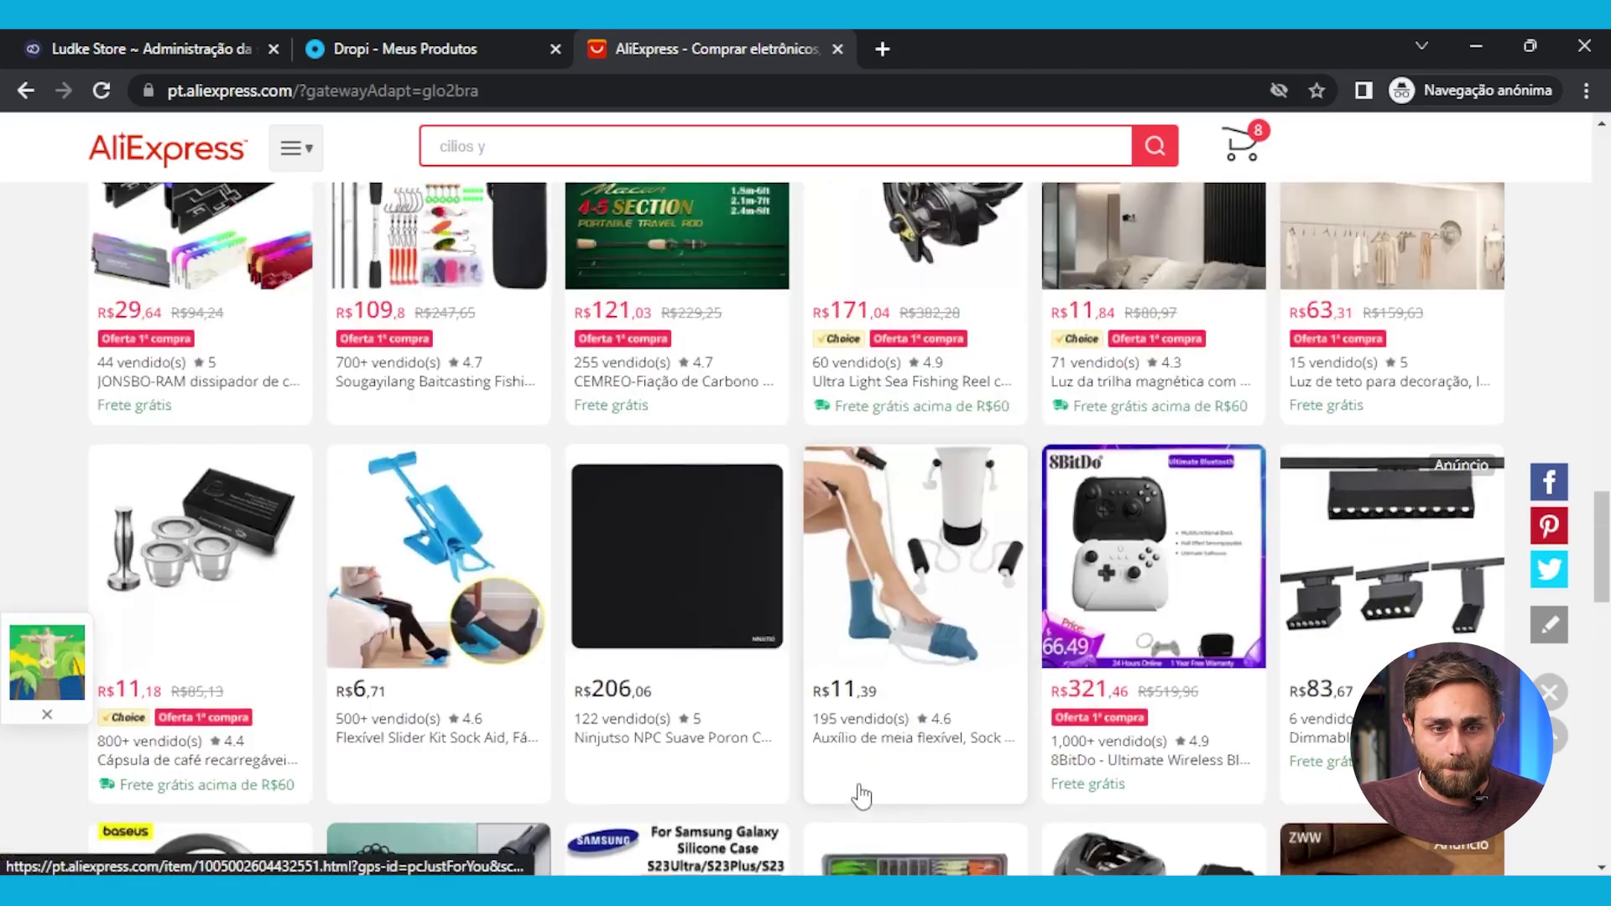
Open the R$11,39 sock-aid listing and preview the Sock Aid and Socks assistive M variants
click(930, 592)
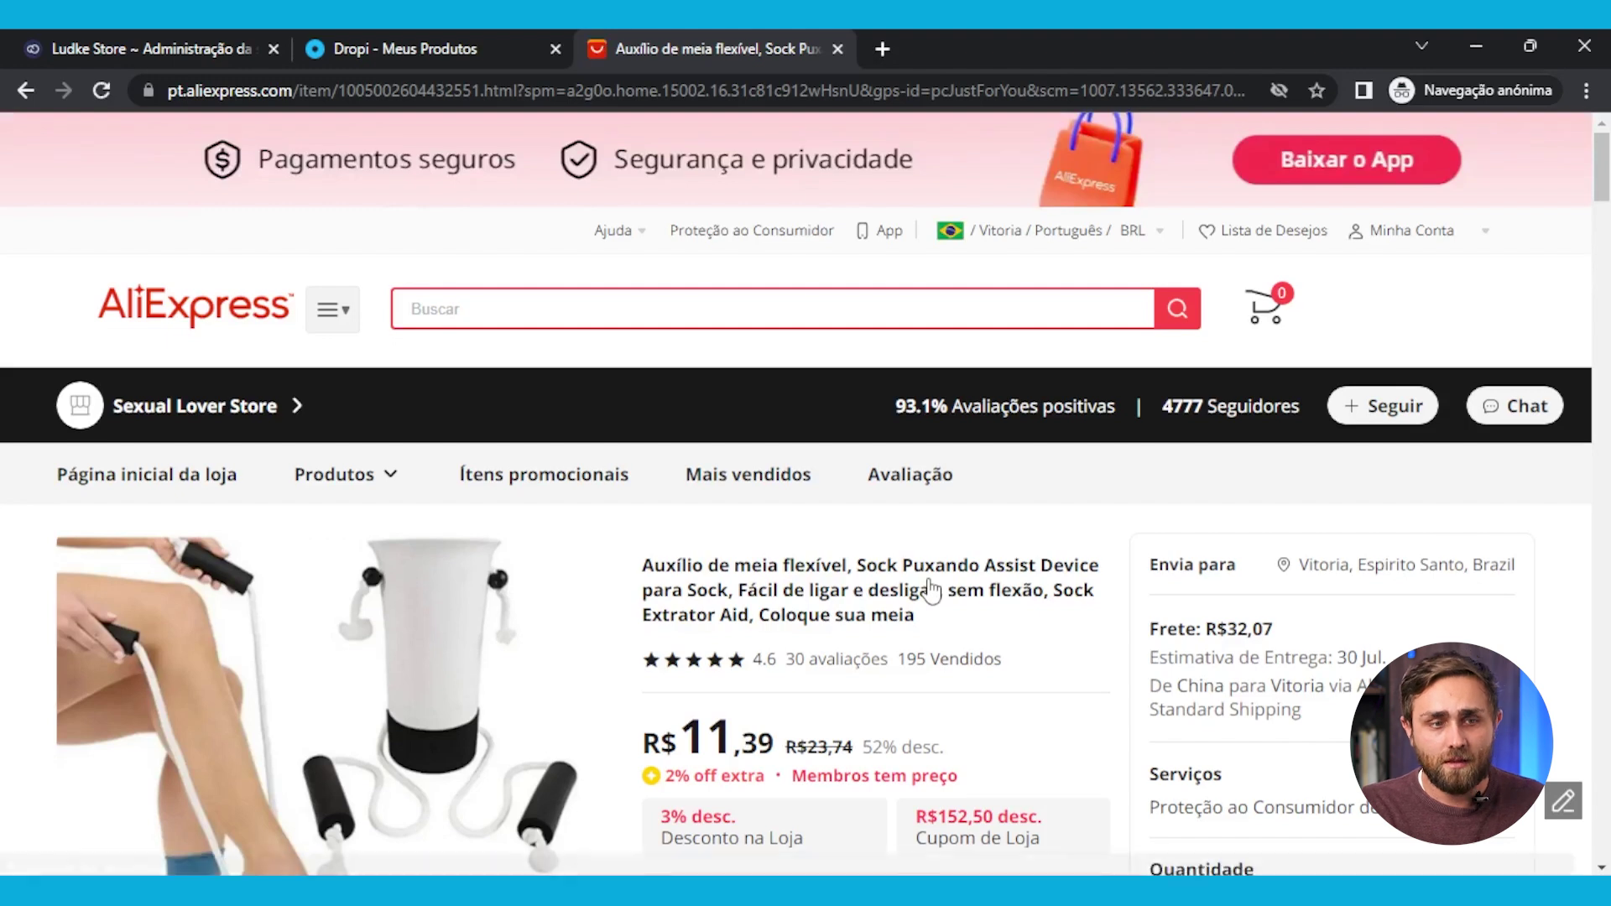
scroll(930, 591, down, 4)
click(764, 610)
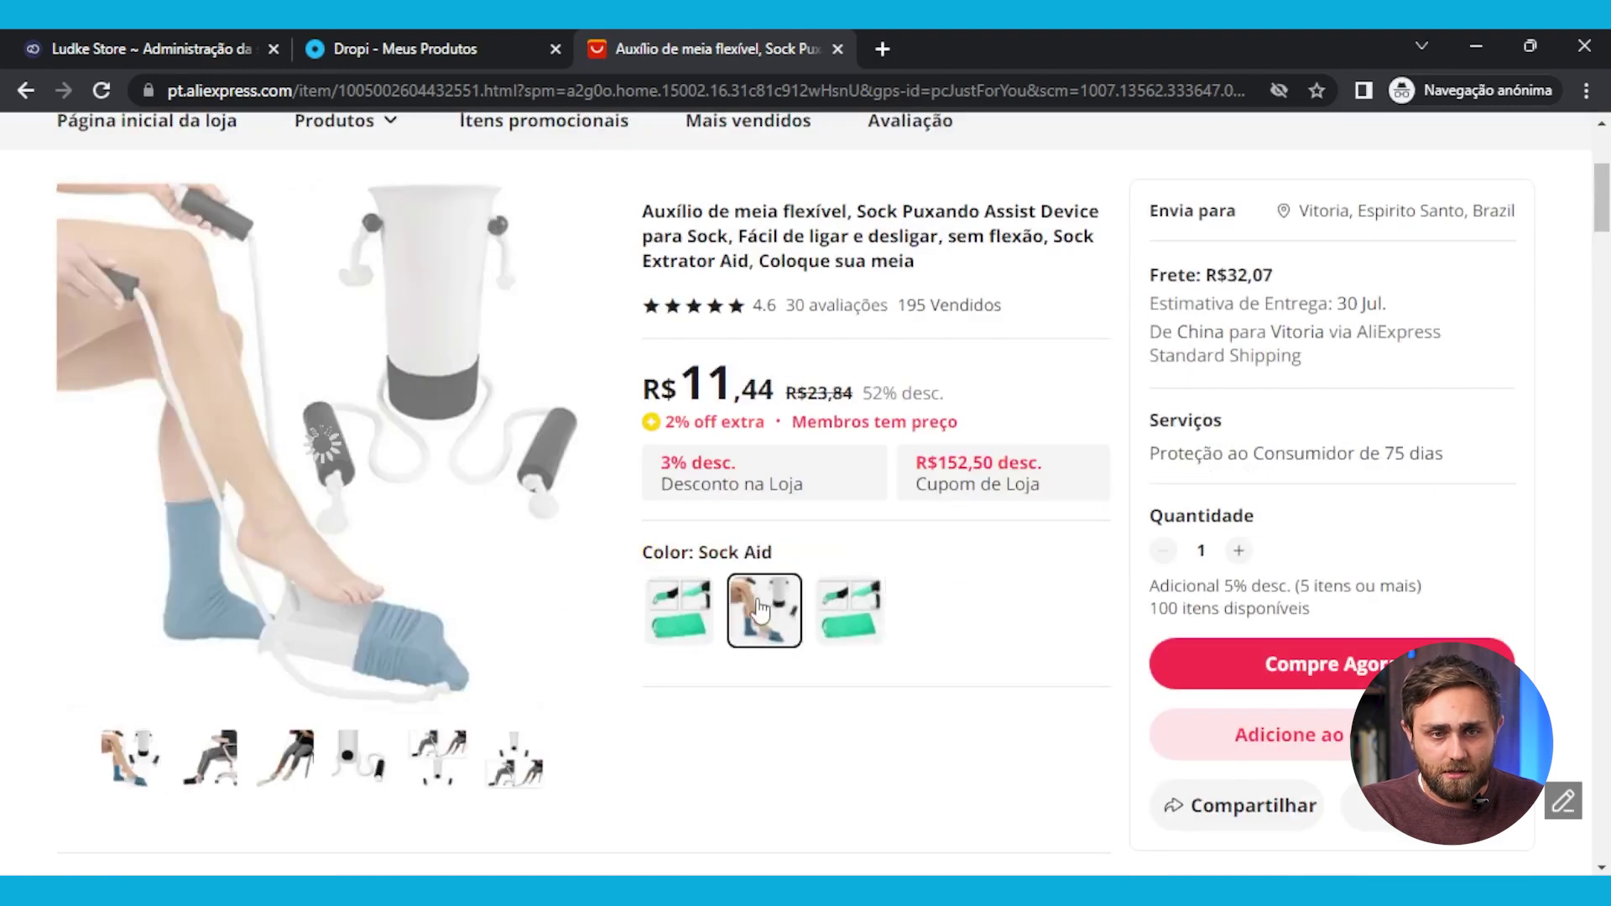
click(867, 621)
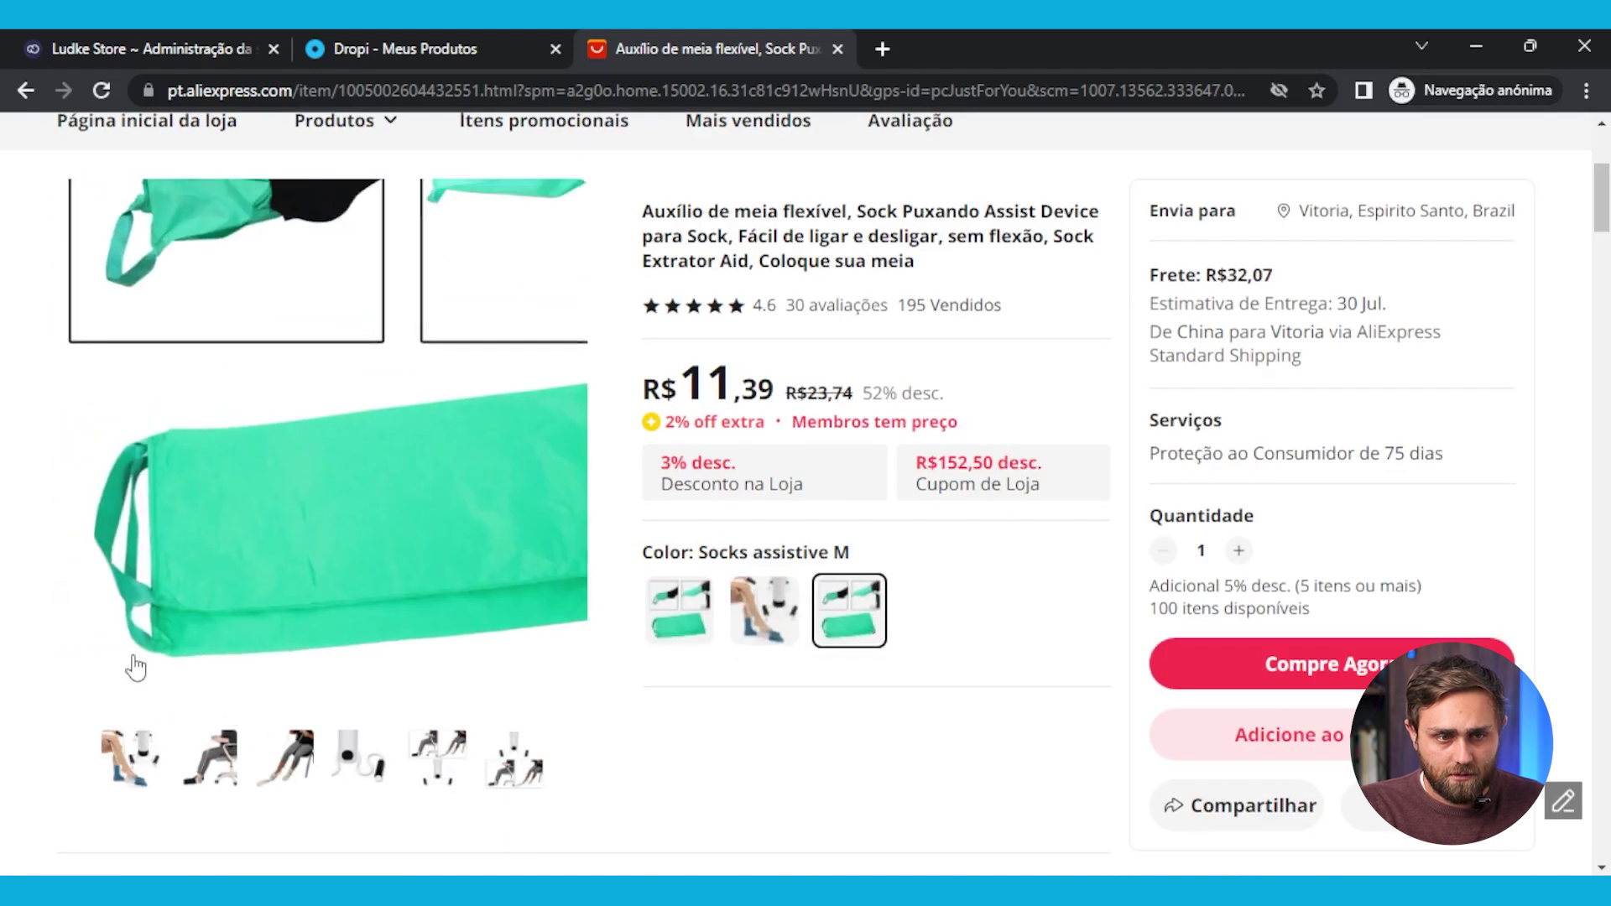
Preview each of the six product gallery photos
click(285, 759)
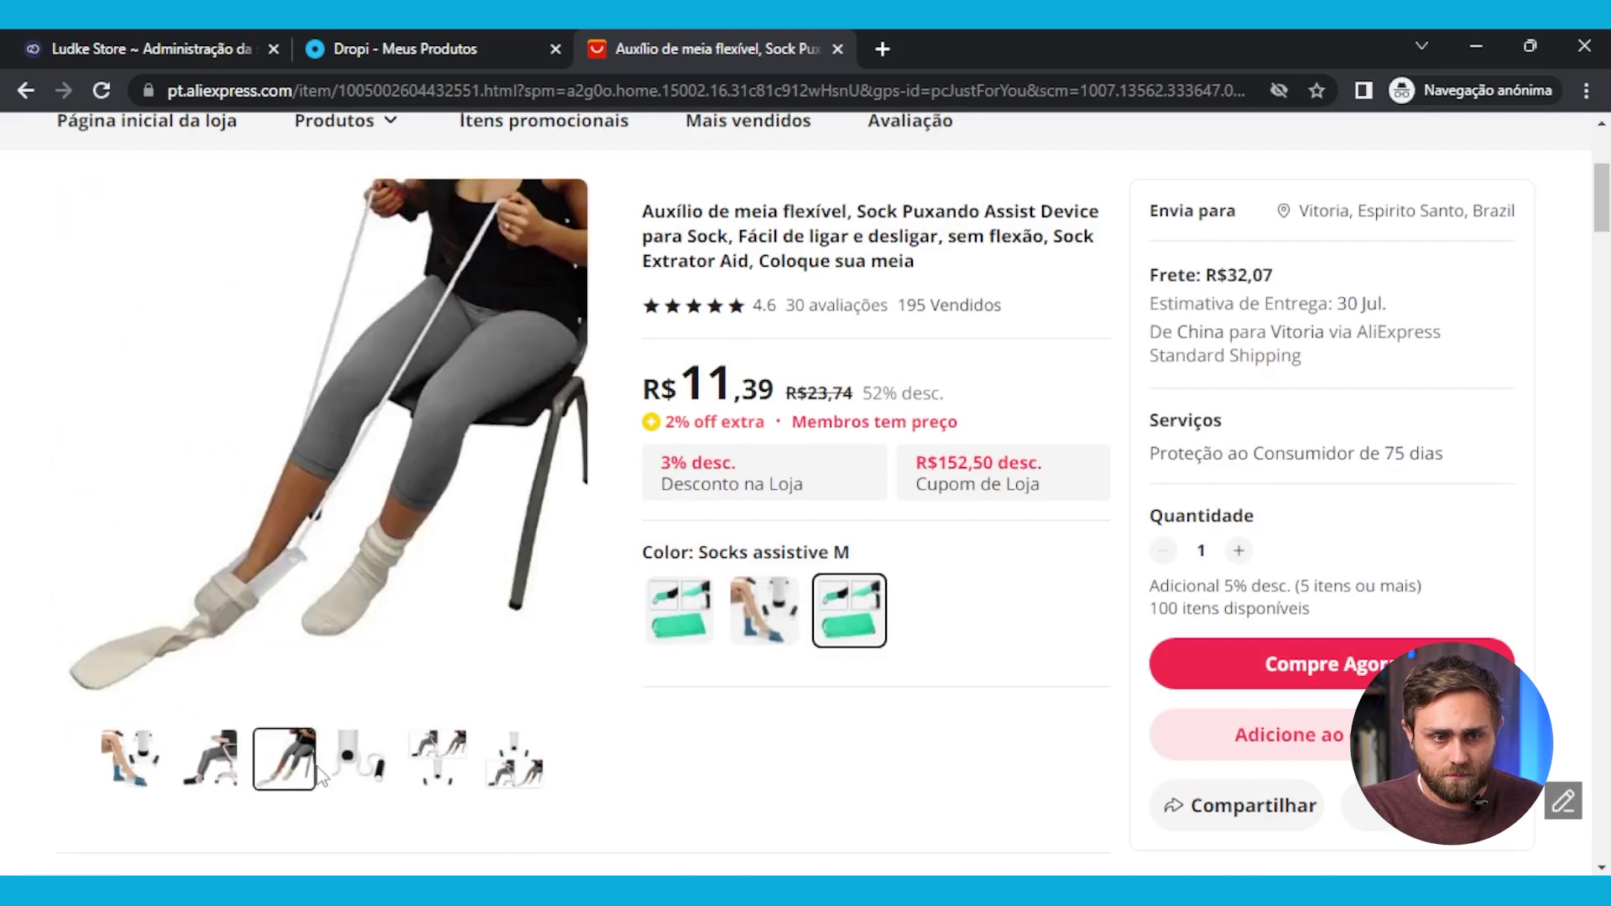
click(364, 773)
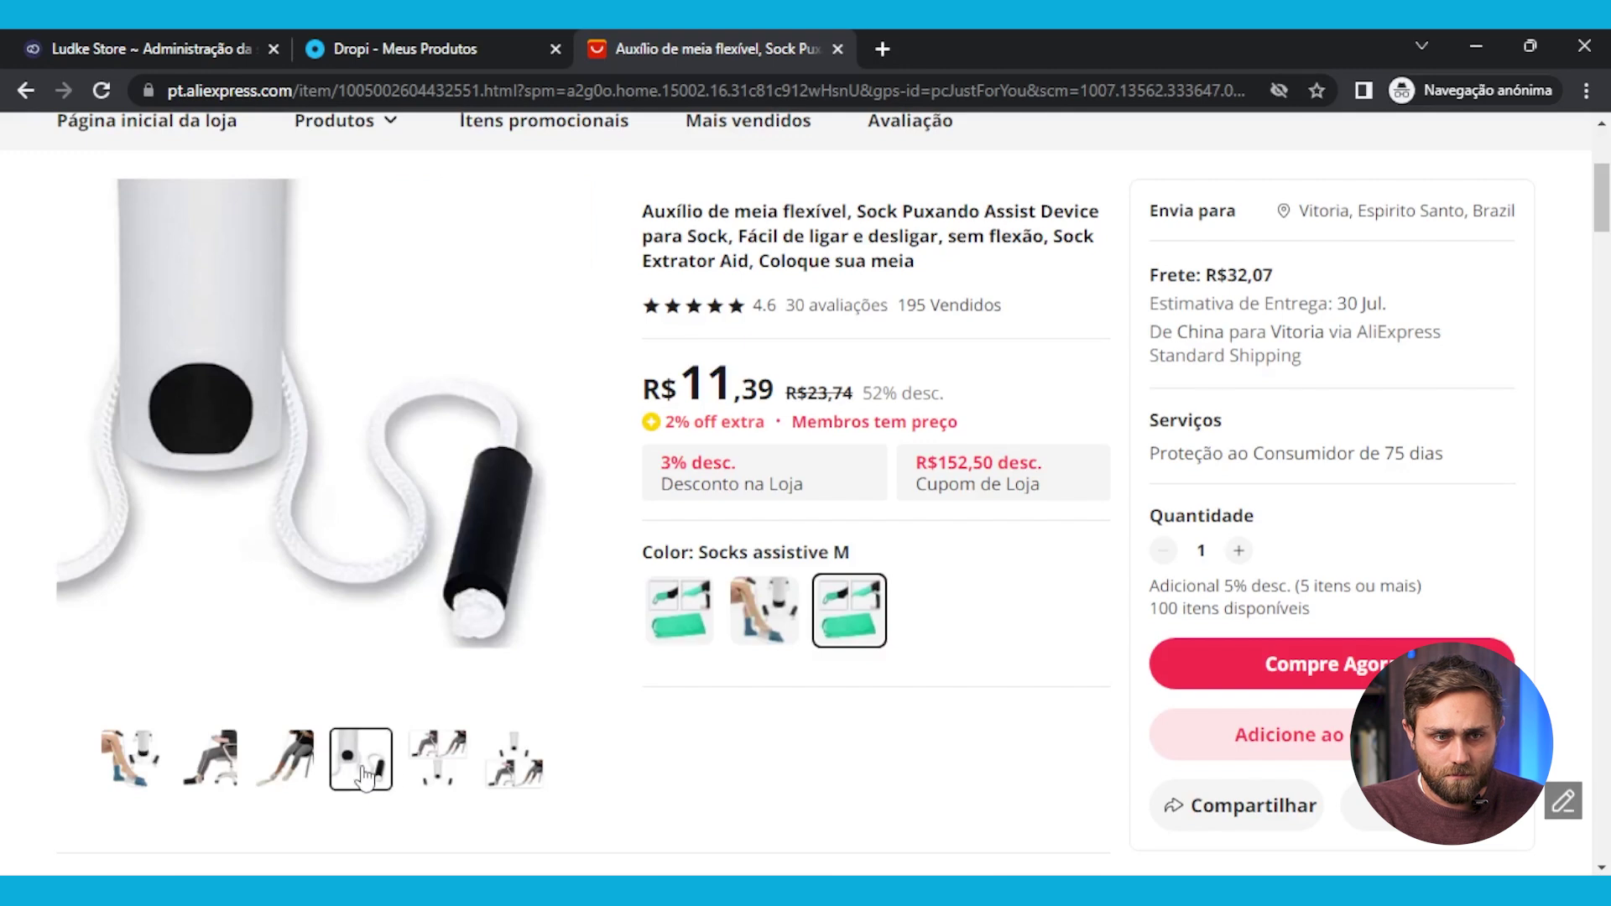
click(437, 774)
click(493, 773)
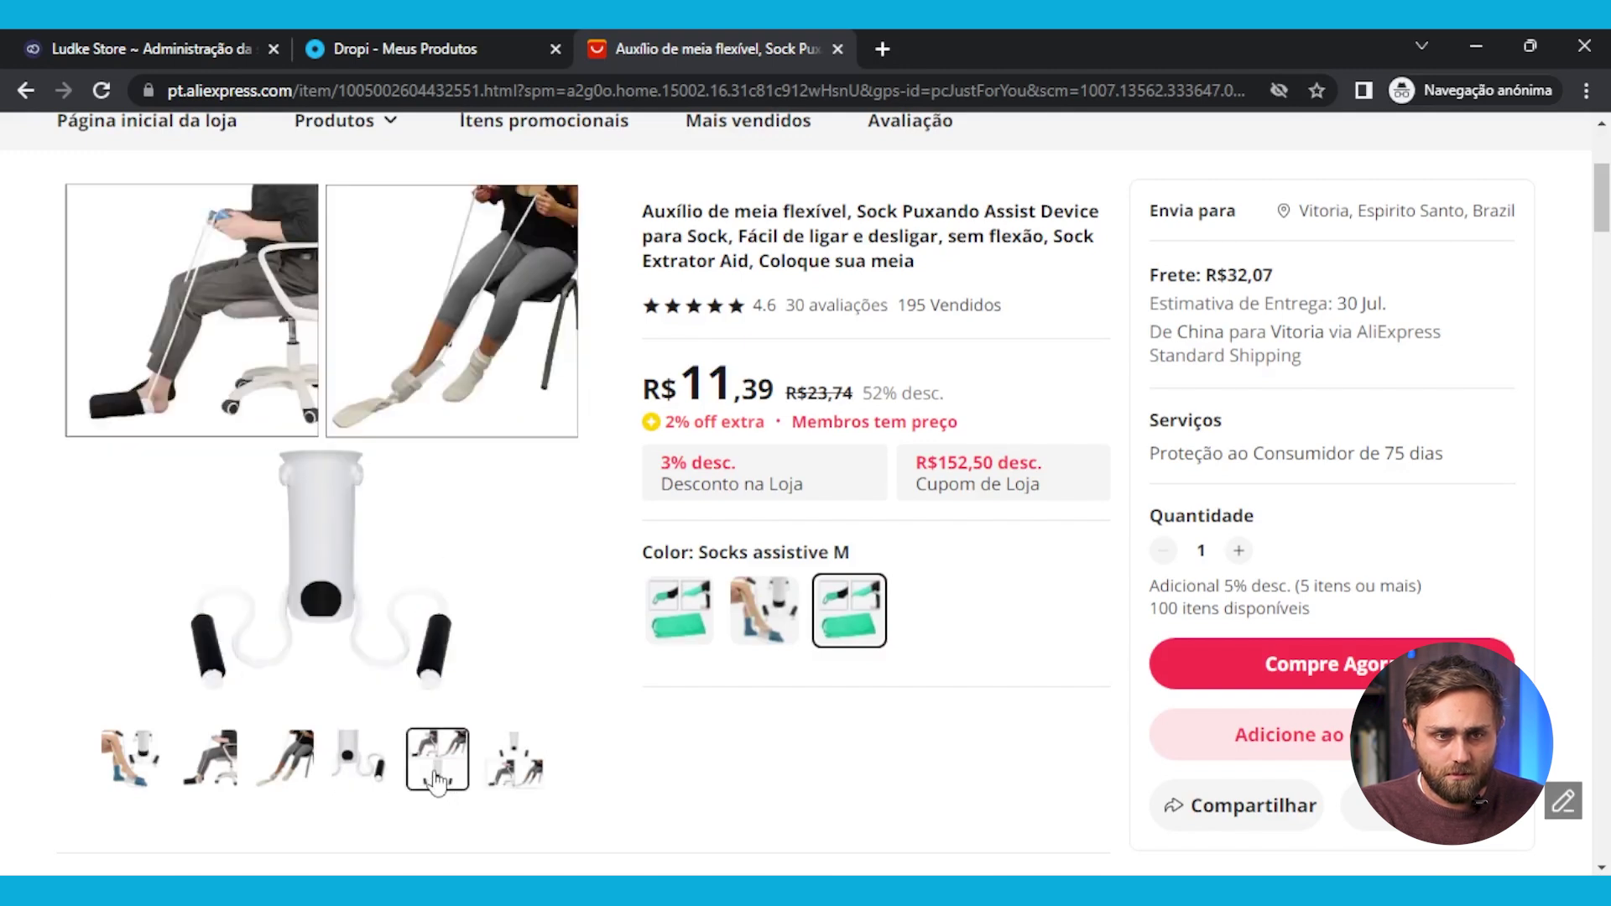
click(364, 779)
click(284, 777)
click(214, 781)
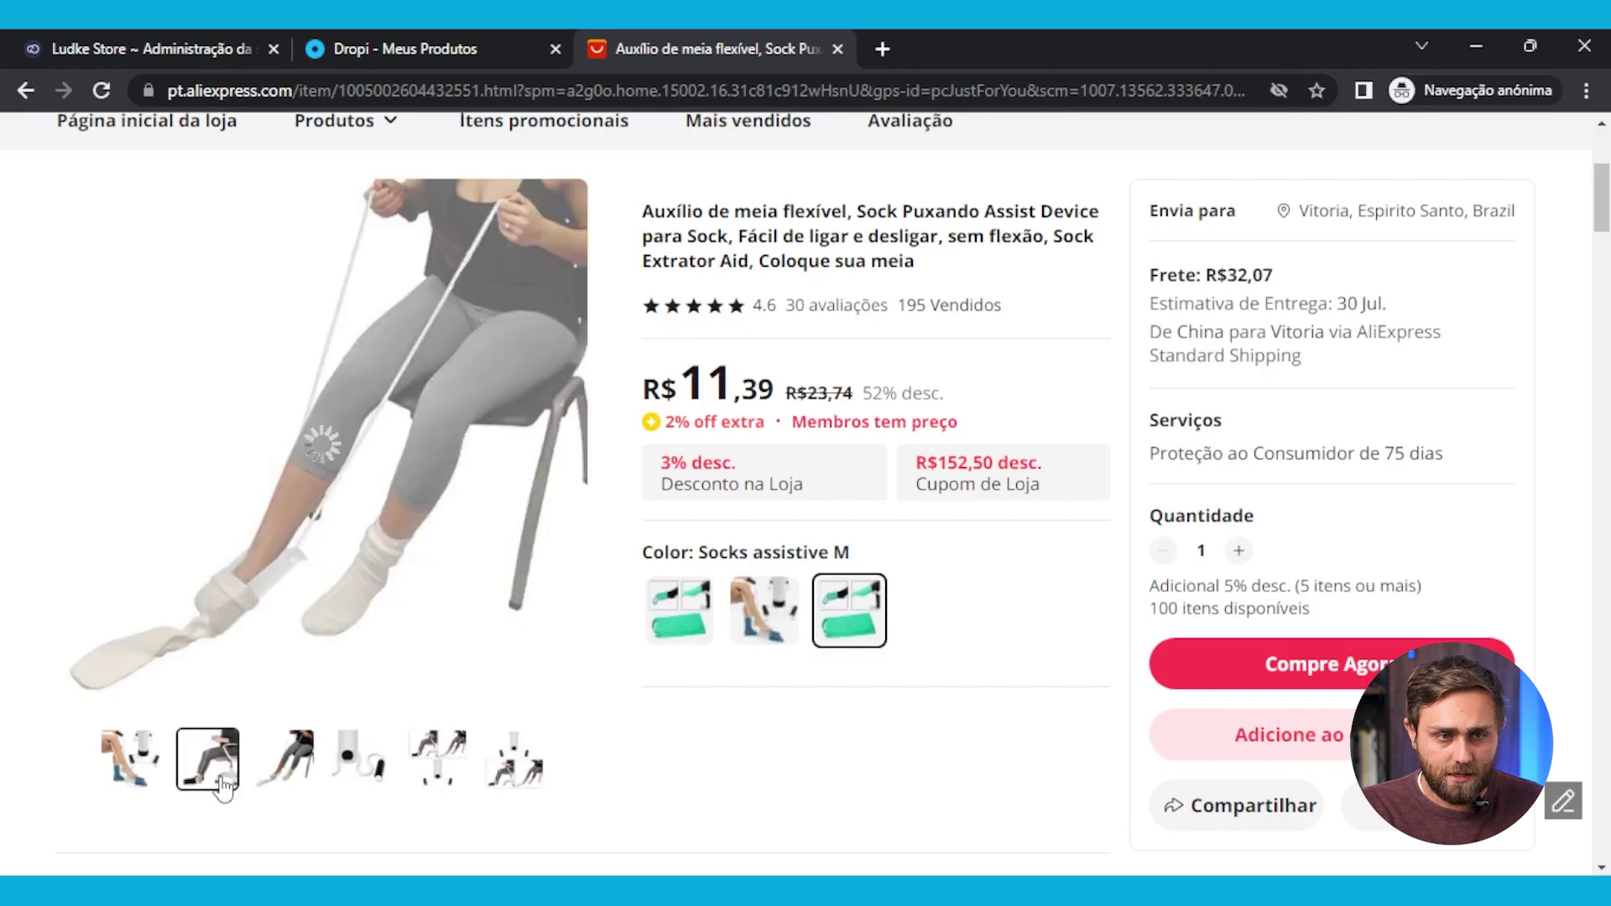
click(140, 787)
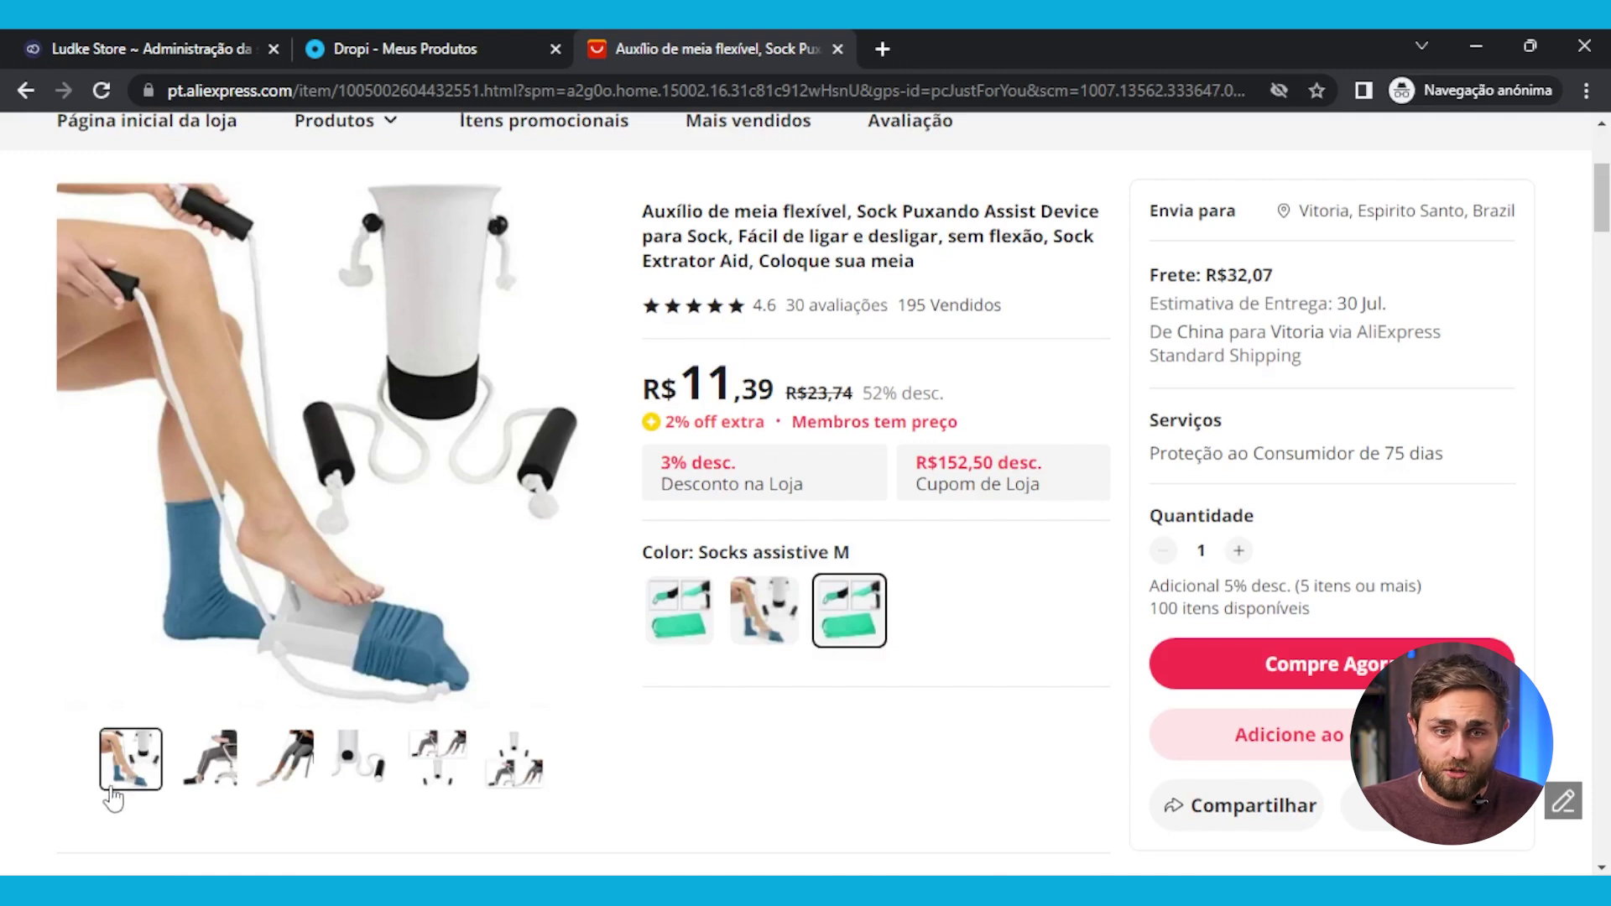
scroll(929, 763, up, 1)
Highlight the sock-aid's 93.1% rating and 195 Vendidos sales count
scroll(929, 764, up, 3)
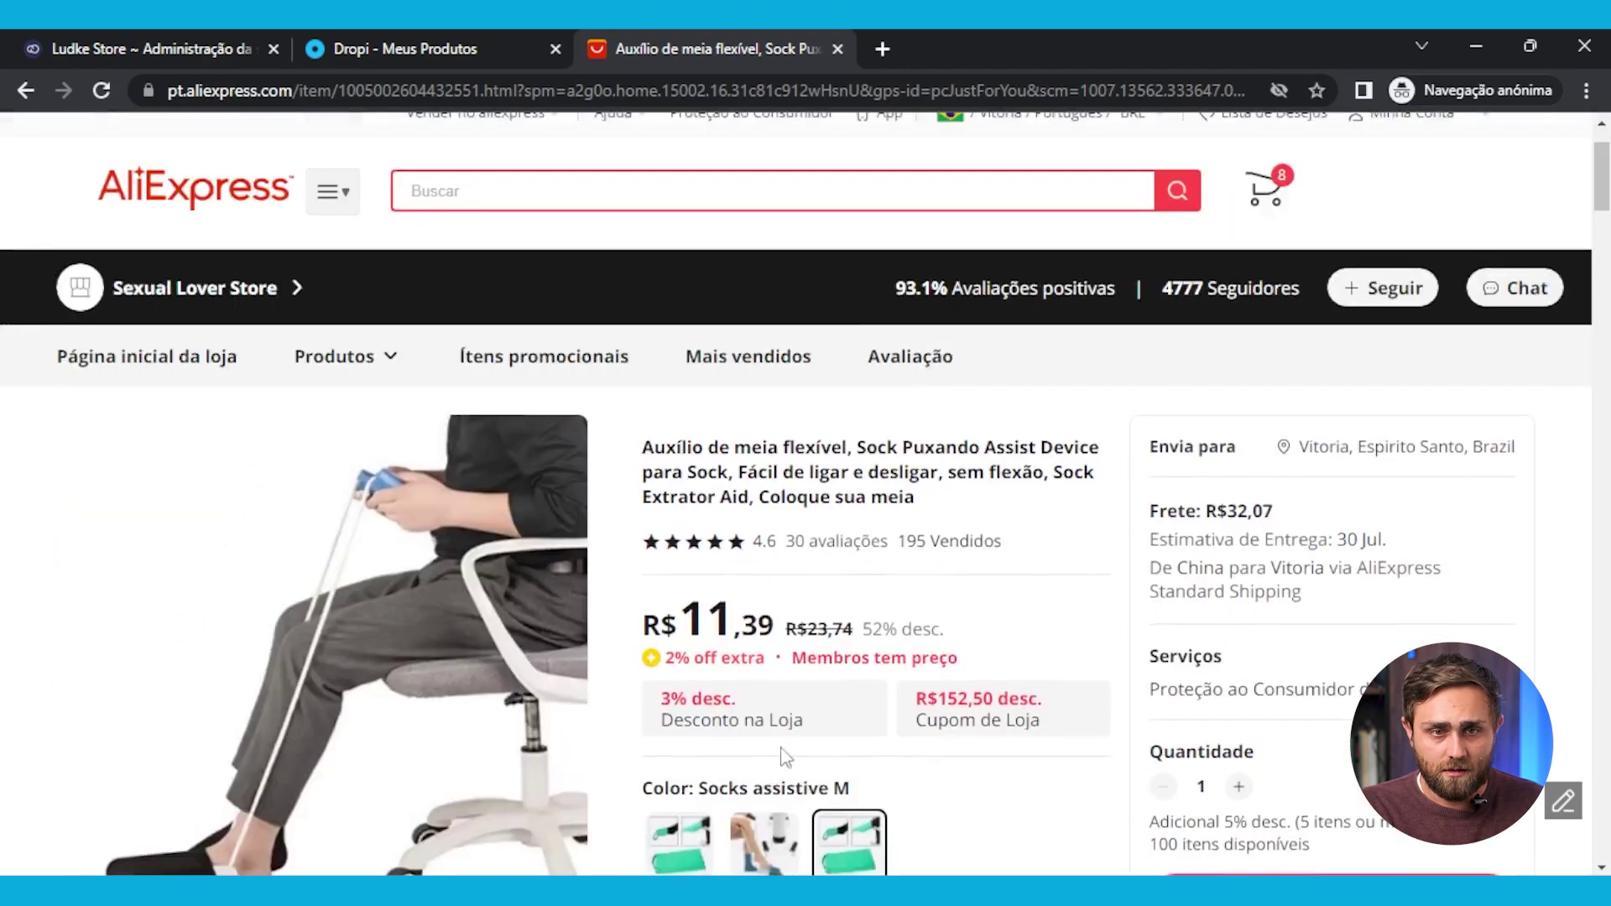
scroll(911, 294, down, 2)
scroll(897, 336, up, 4)
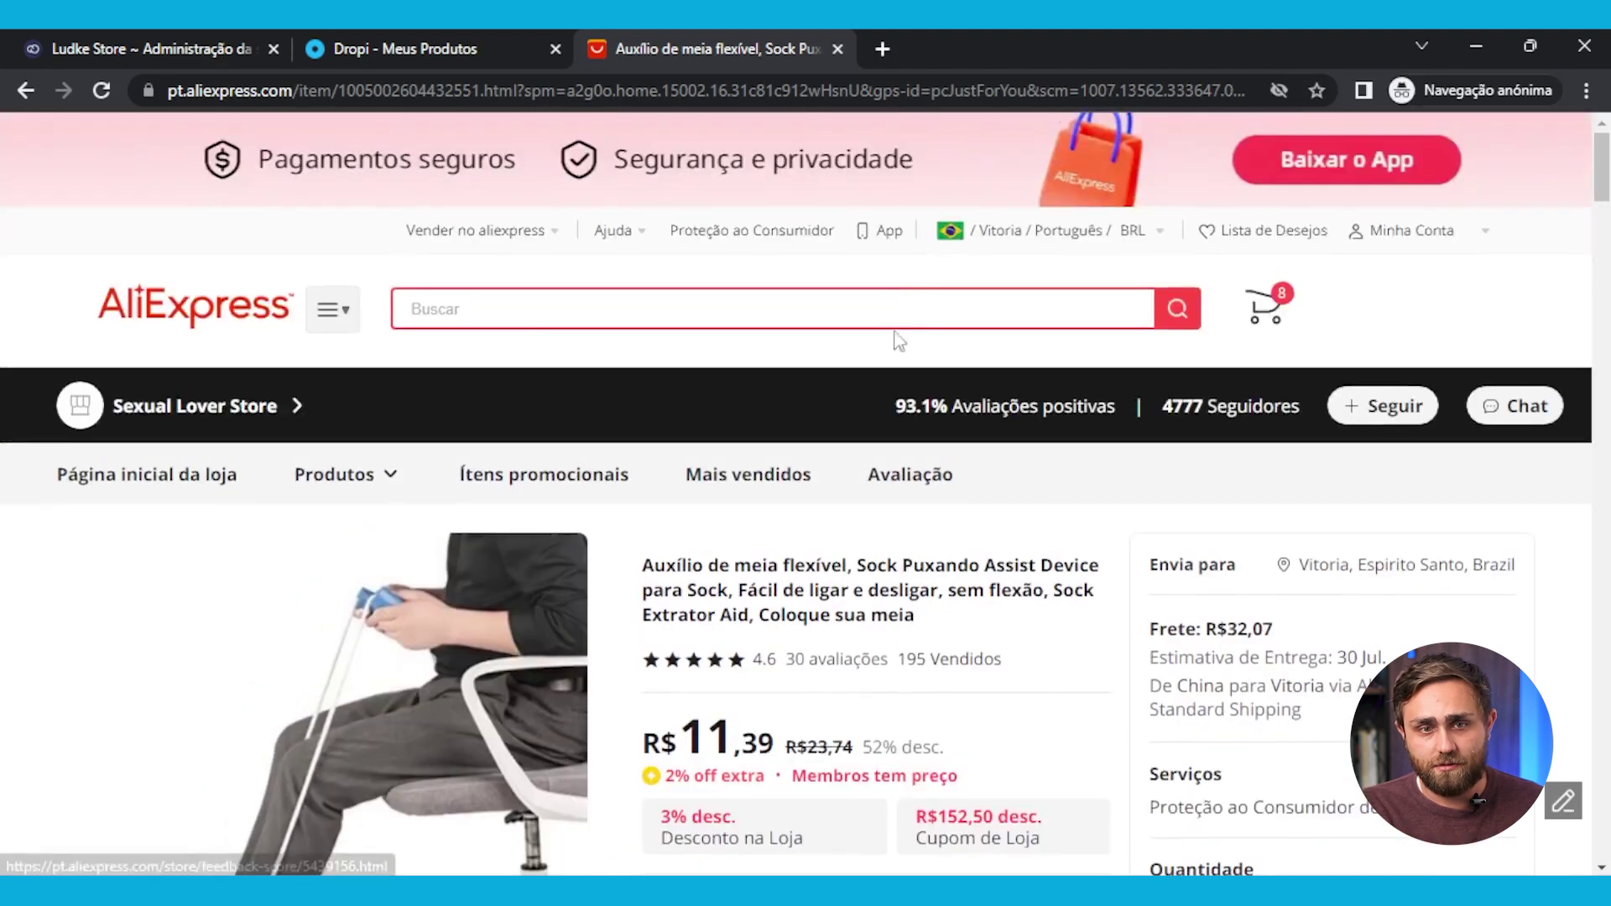
drag(894, 410, 951, 414)
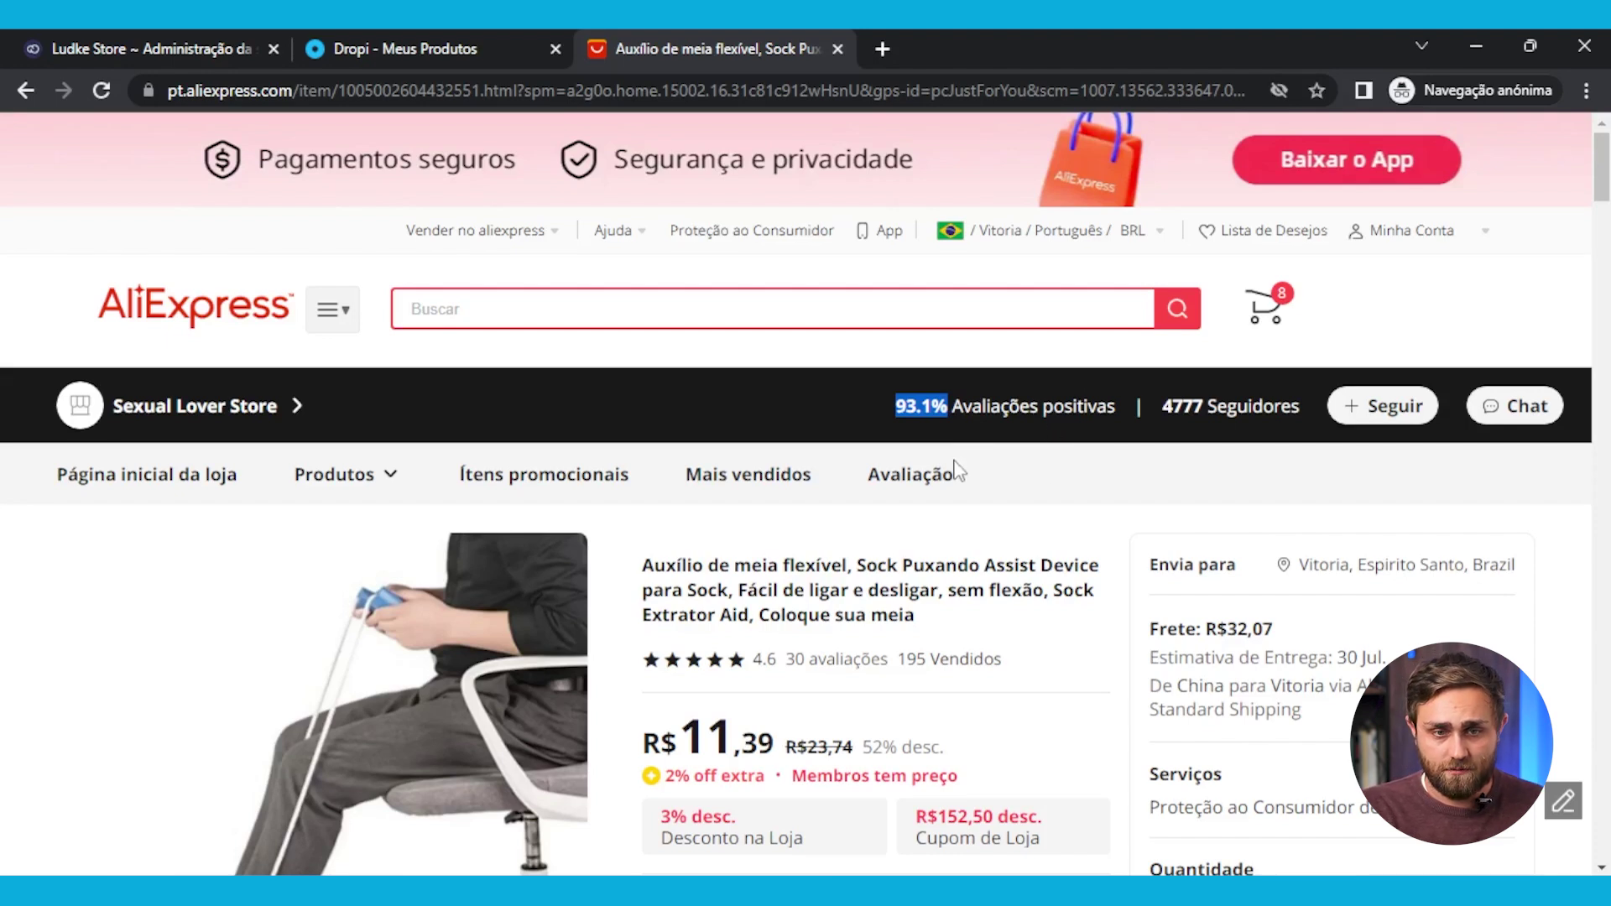
scroll(955, 470, down, 3)
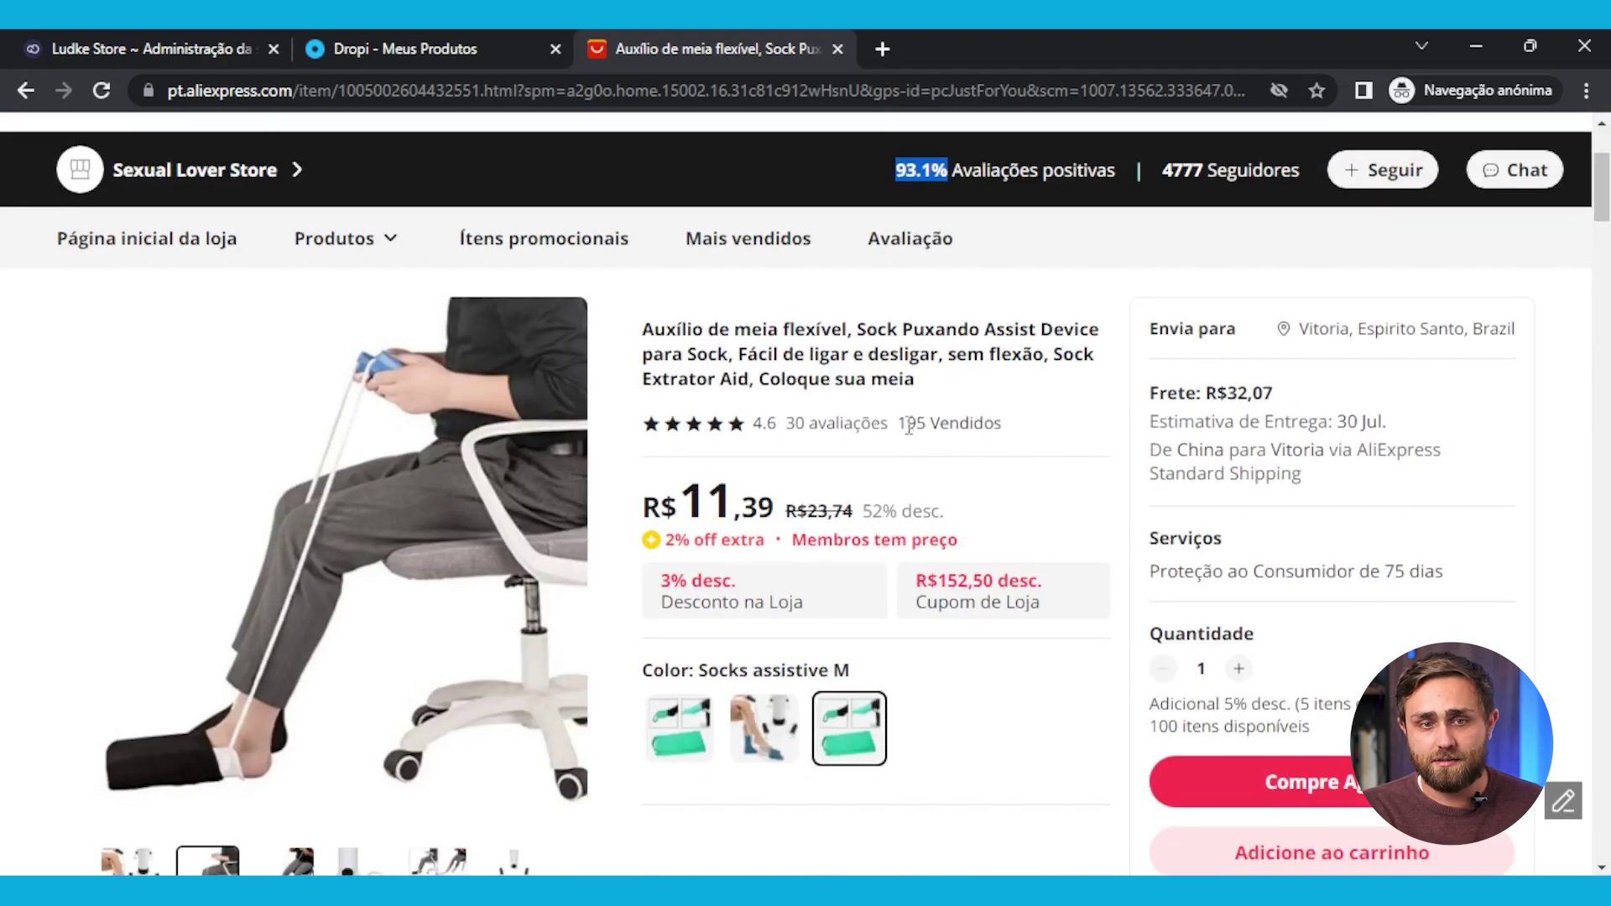
drag(898, 424, 1017, 430)
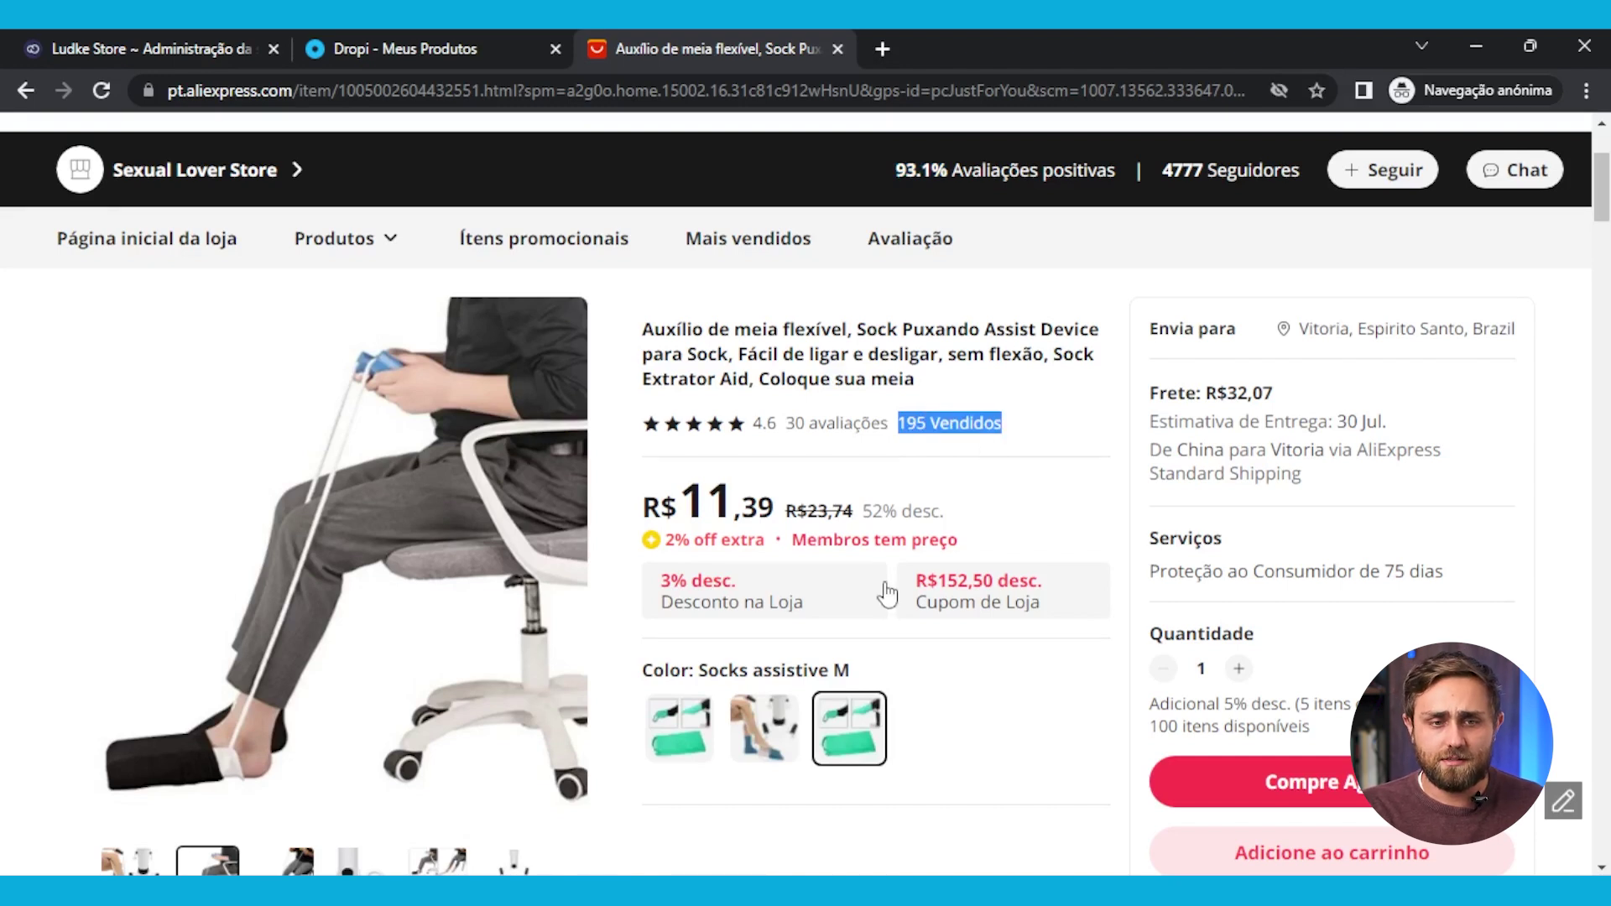
scroll(887, 594, down, 3)
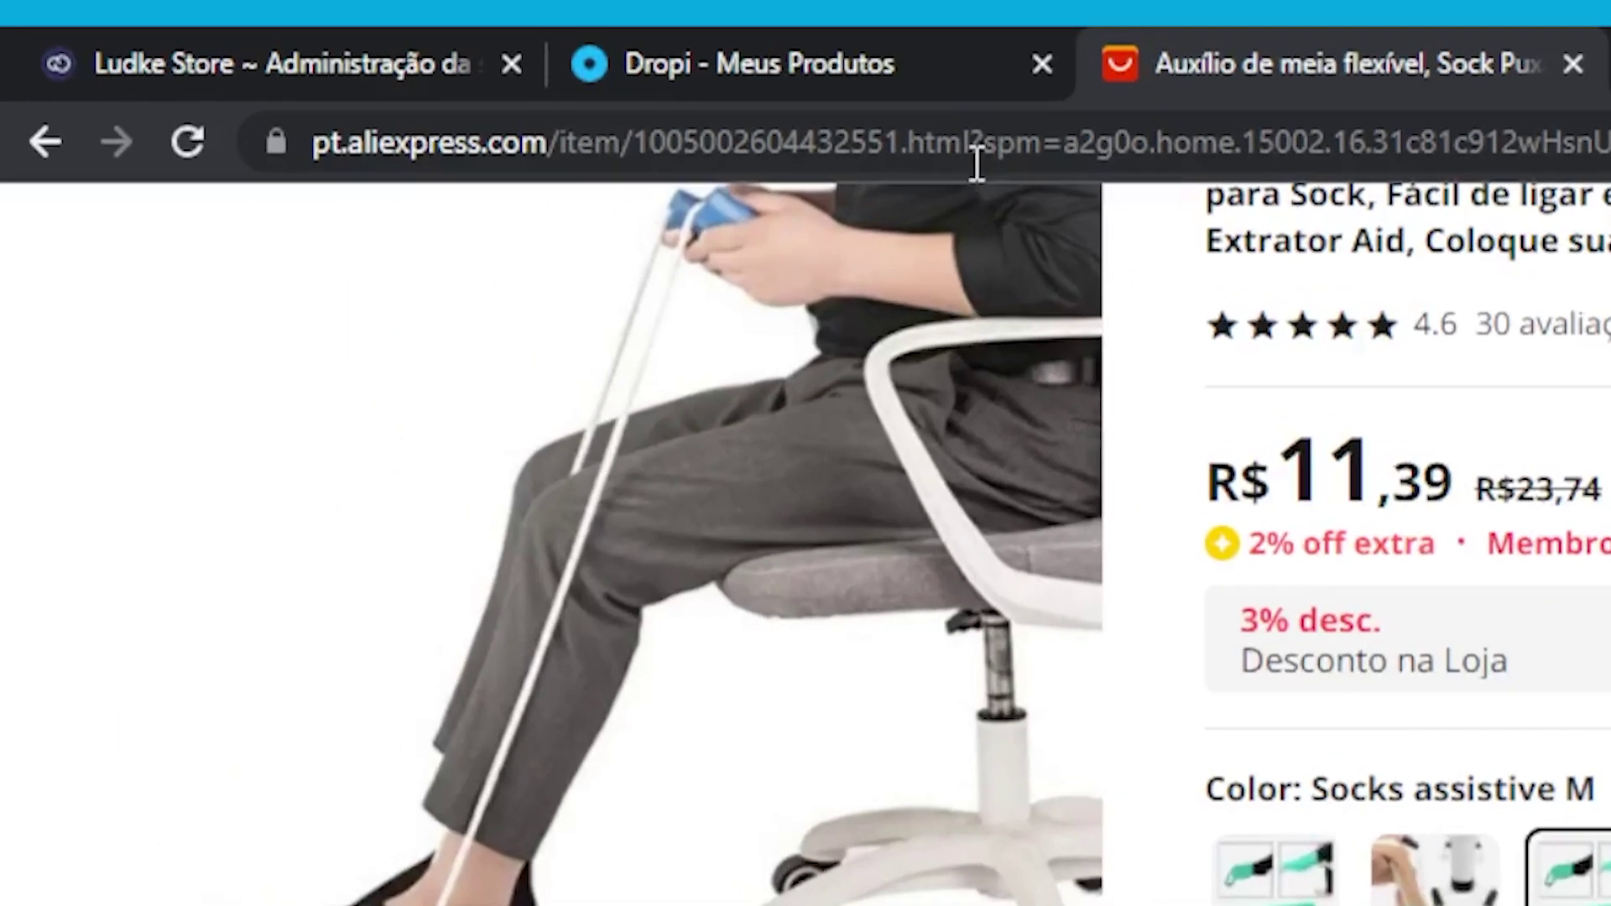
Copy the product's .html link and return to Dropi's Meus Produtos list
drag(524, 94, 179, 96)
drag(332, 159, 269, 164)
key(ctrl+c)
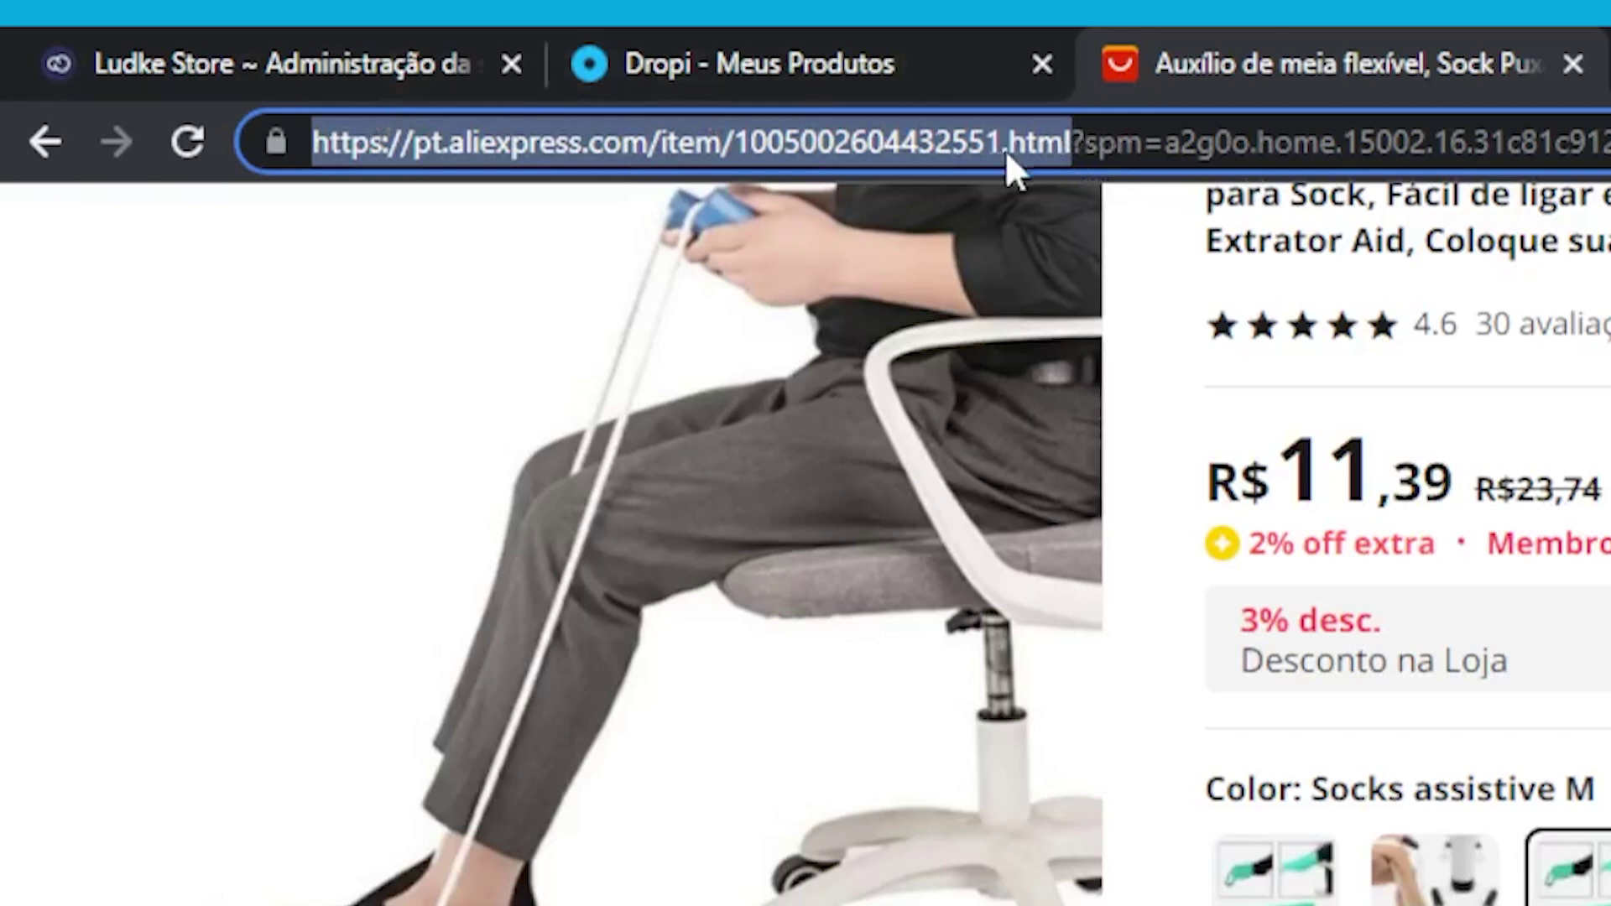
click(899, 35)
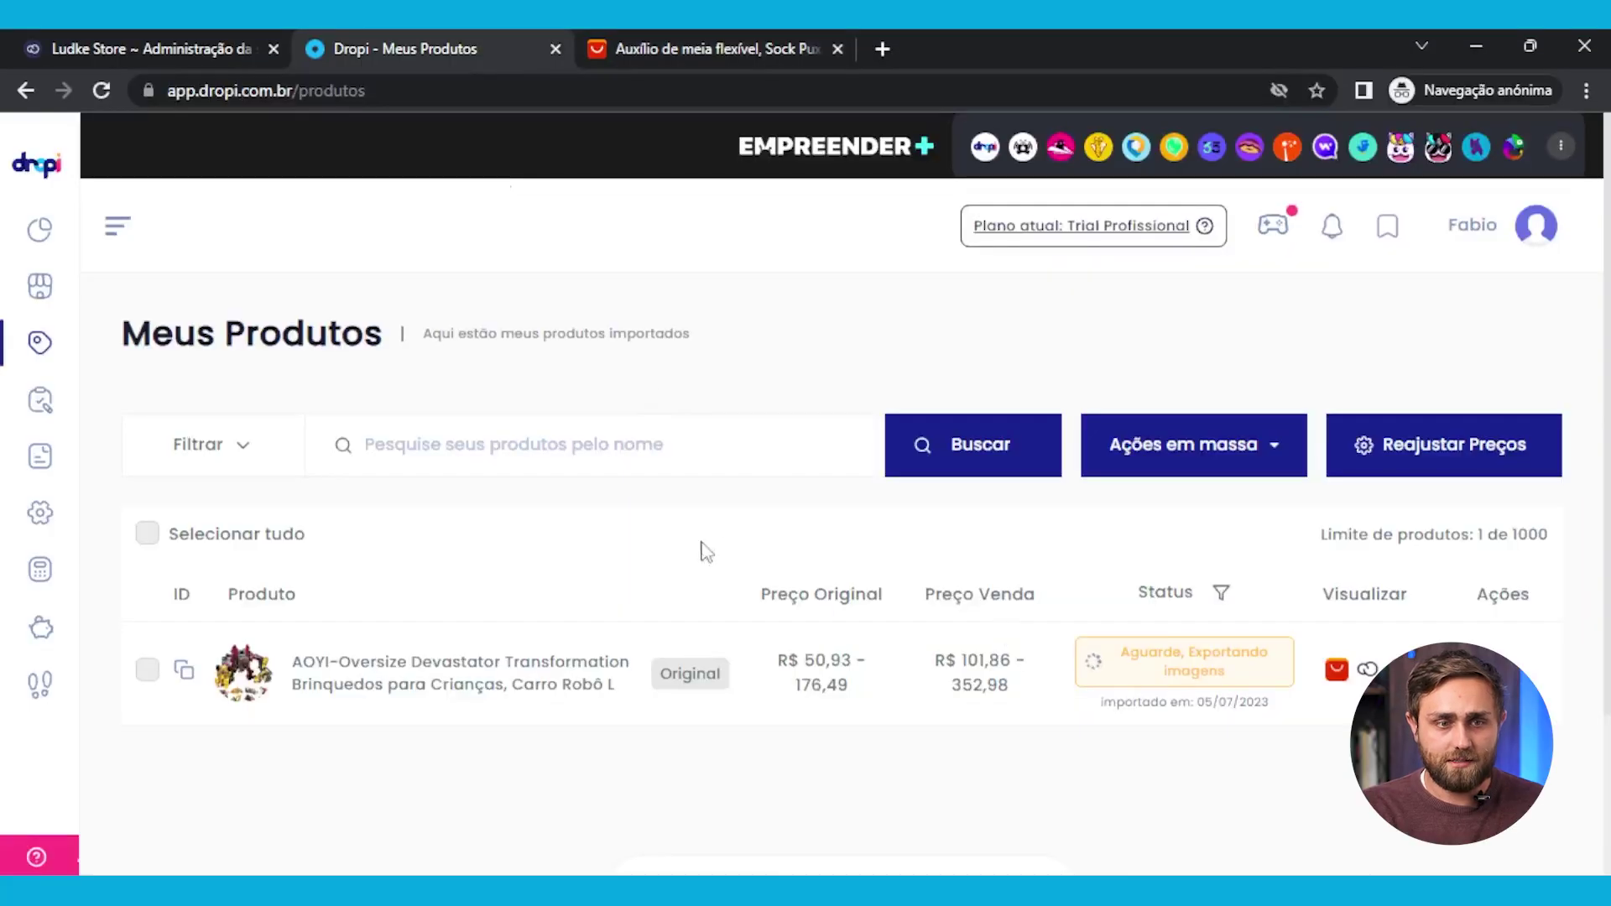
Import the sock-aid into Dropi by pasting its AliExpress link into Importar URL
click(43, 298)
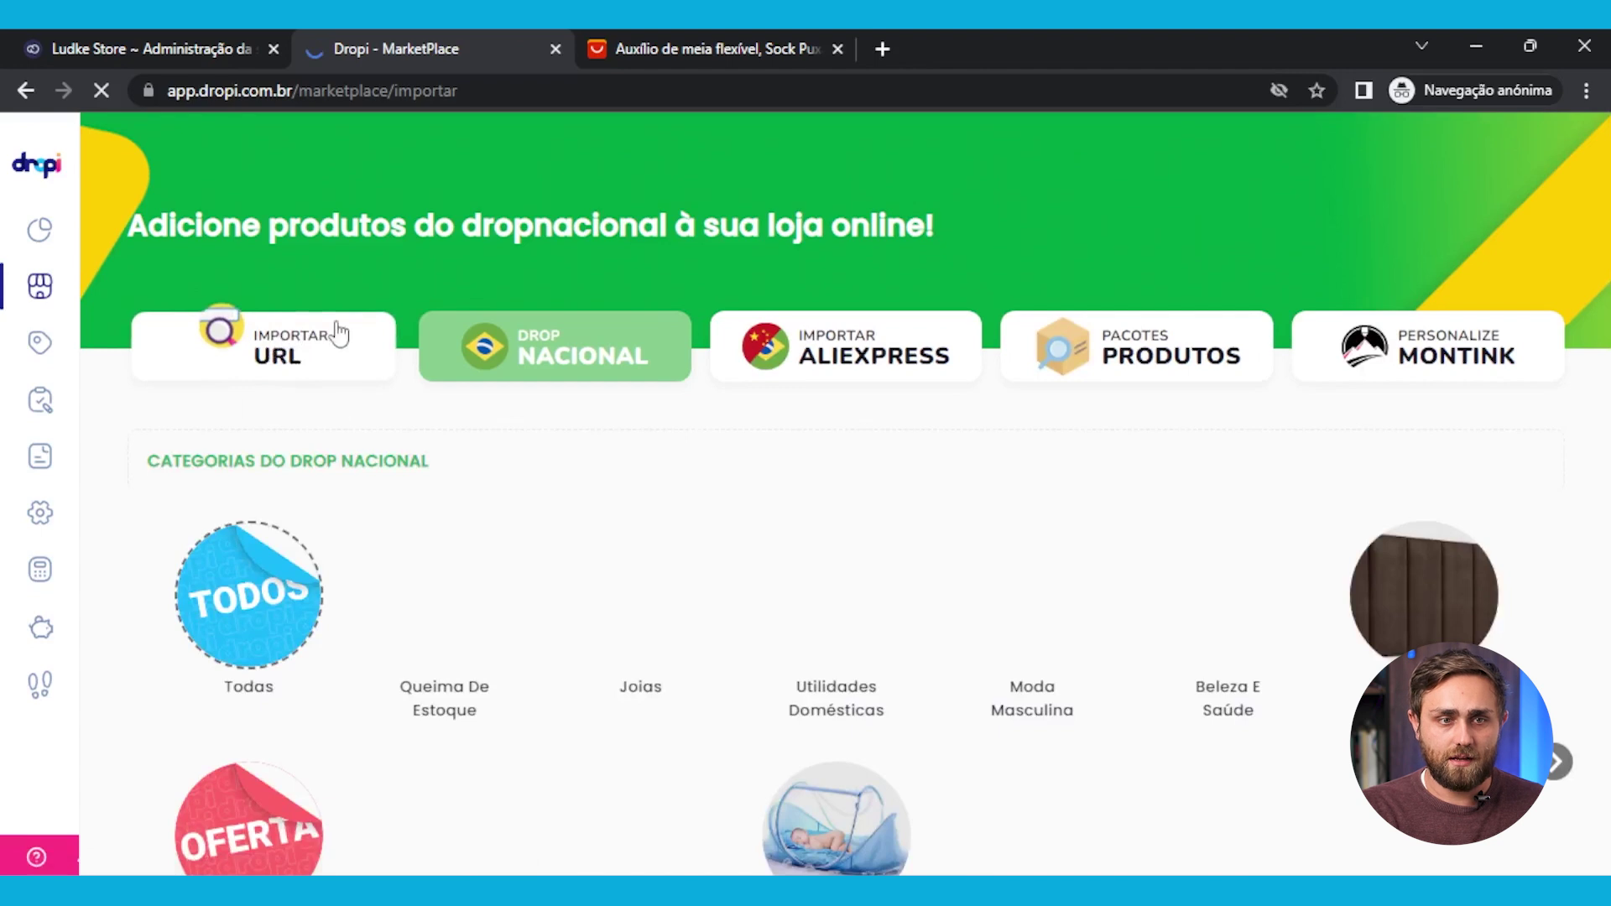
click(306, 369)
click(579, 285)
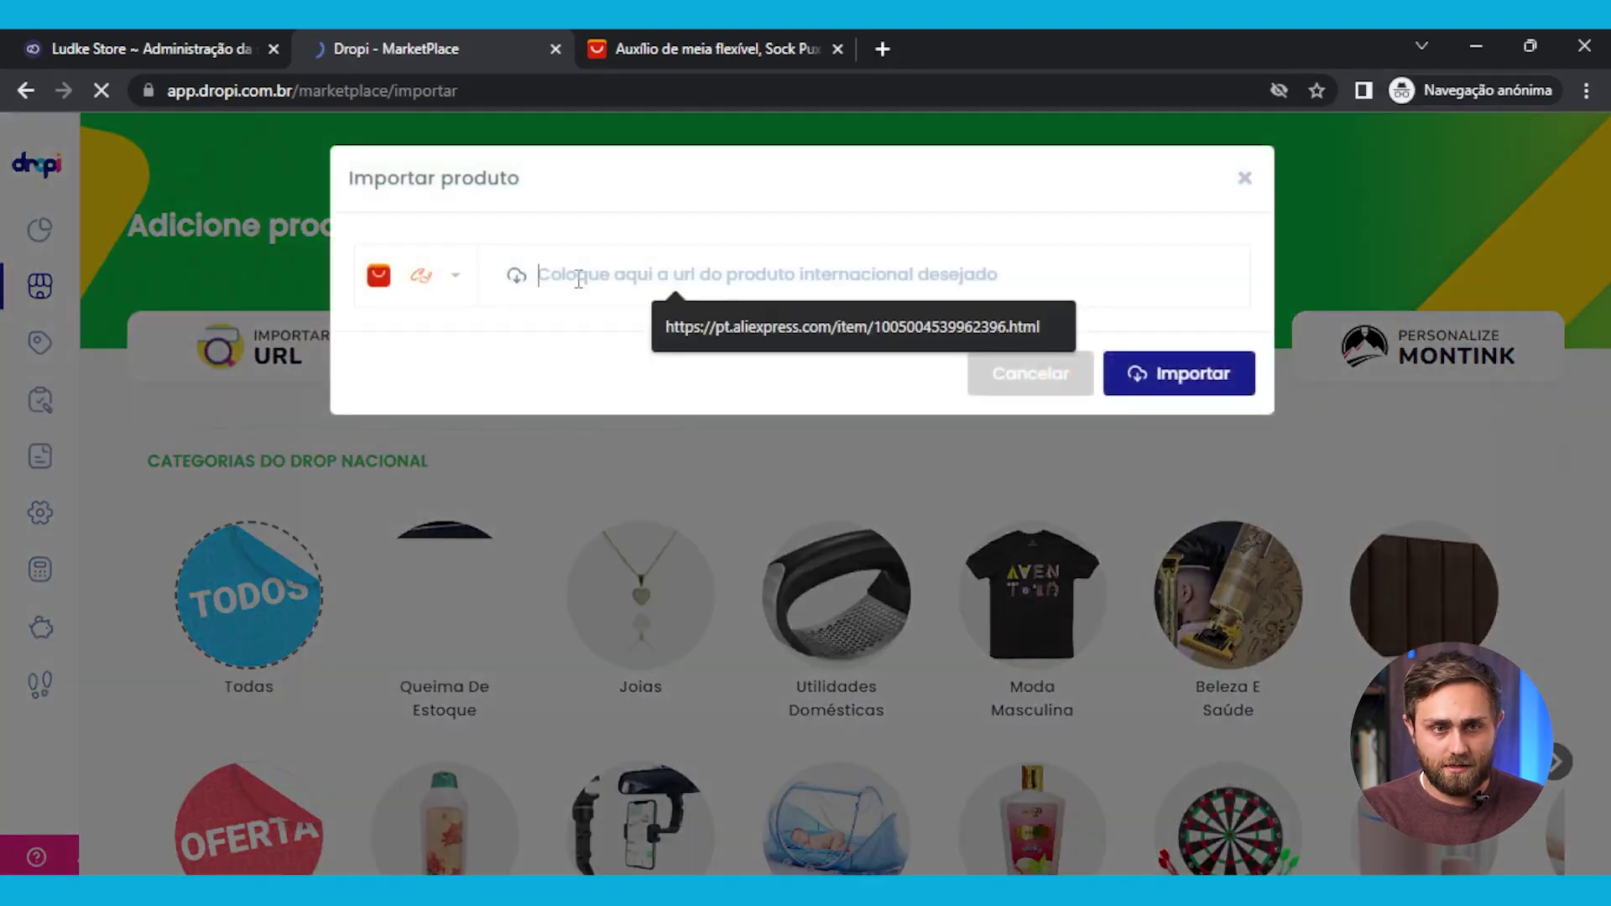
key(ctrl+v)
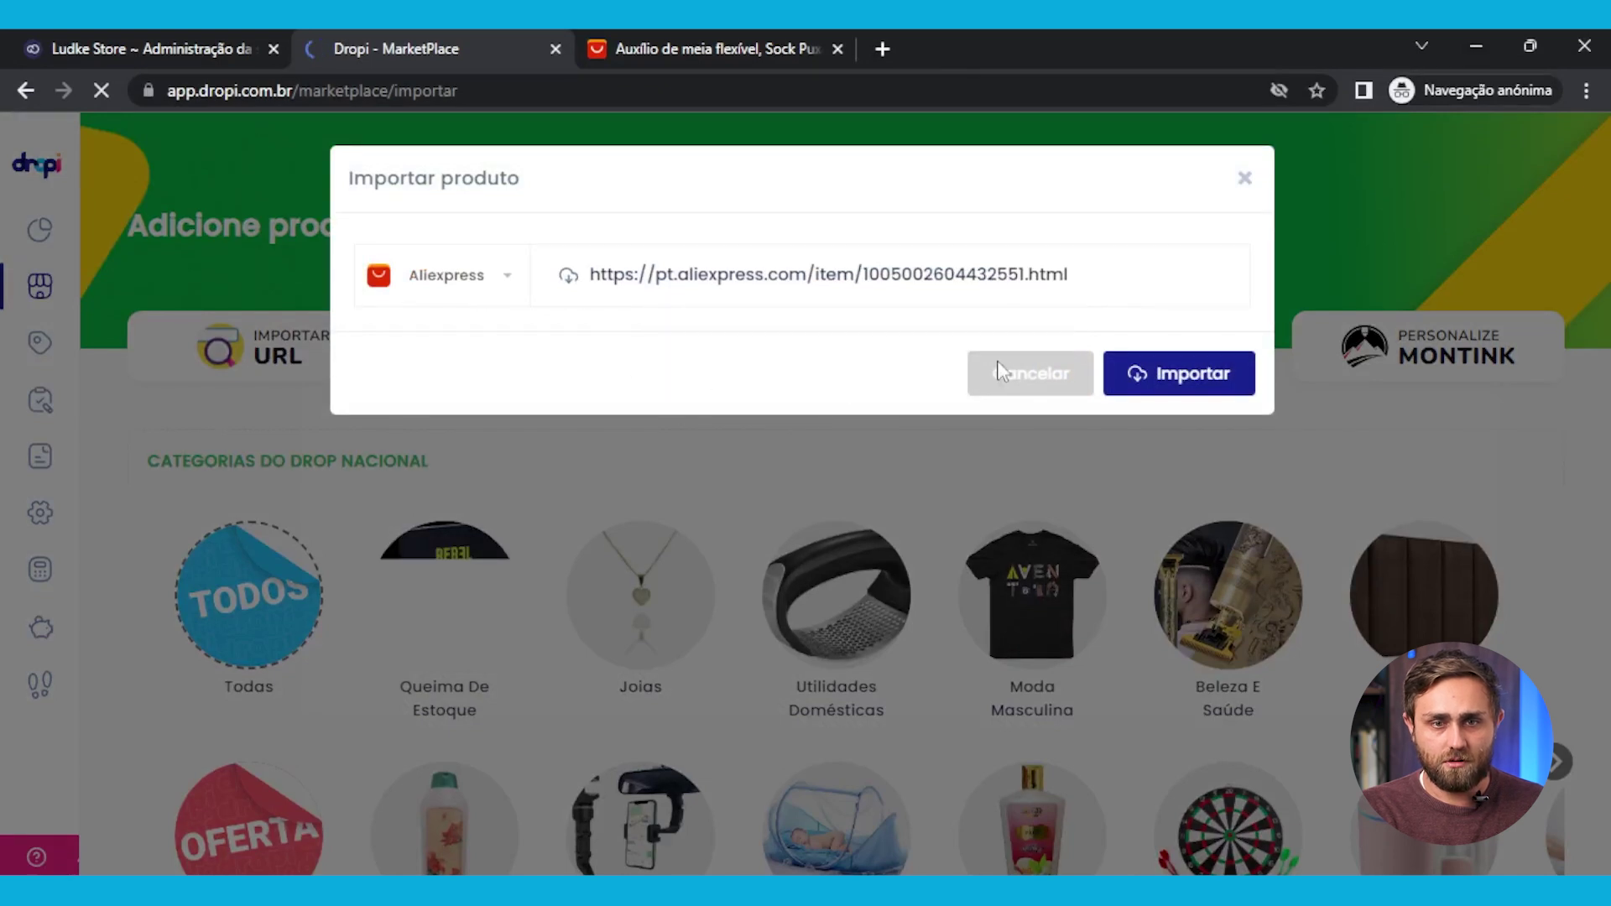
click(1156, 376)
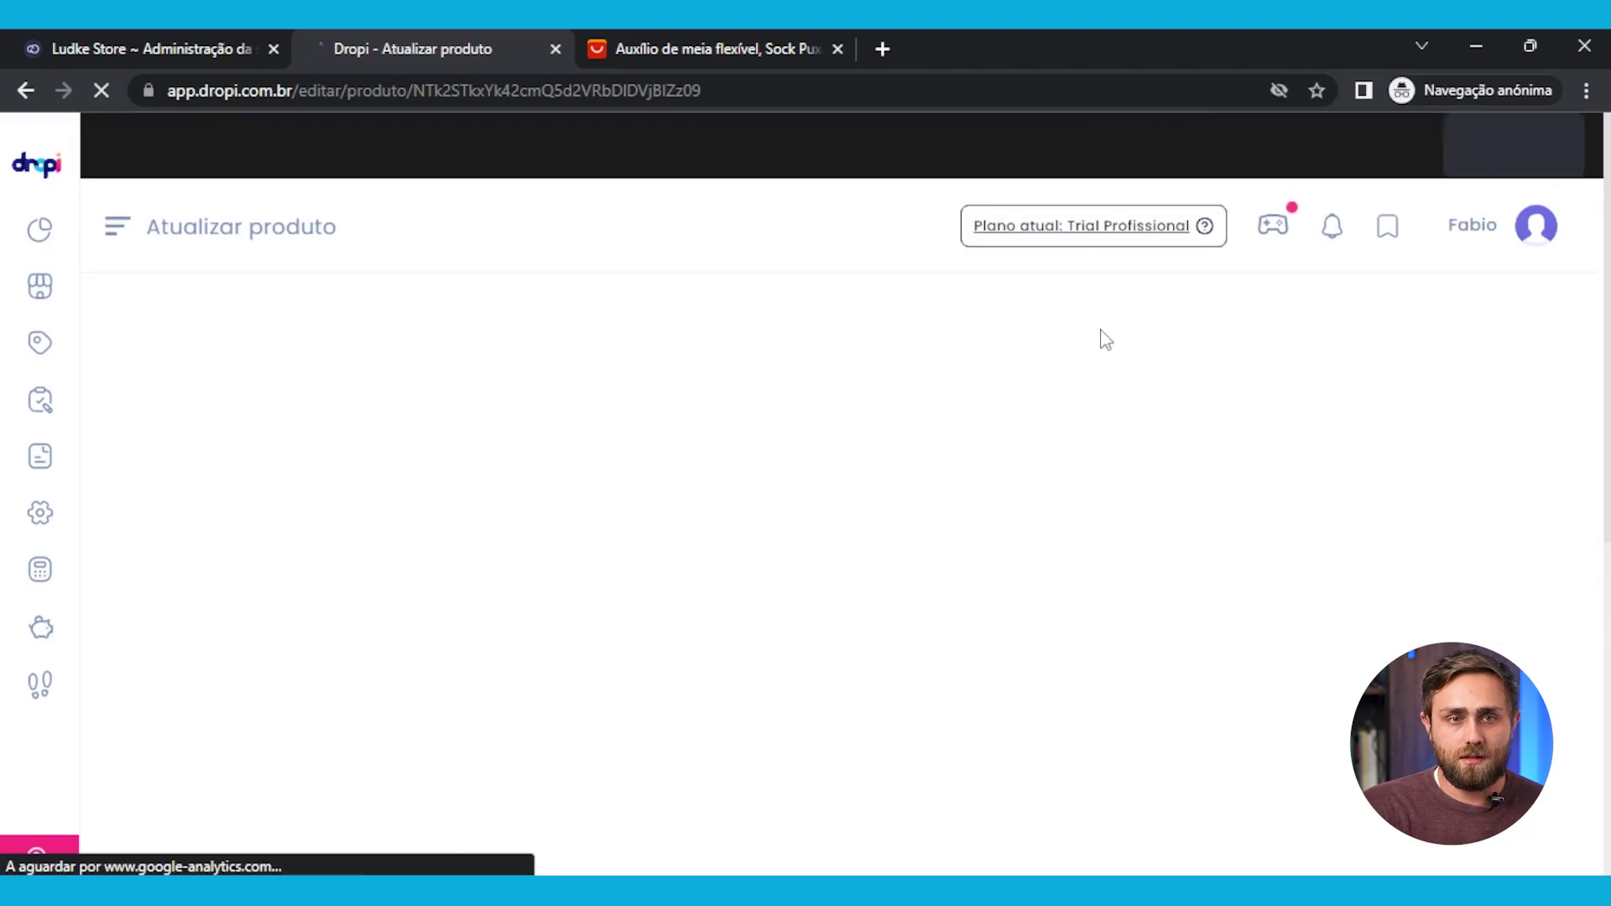
Replace the imported product title with 'Apoio para Colocar Meia nos Pés'
scroll(361, 680, down, 2)
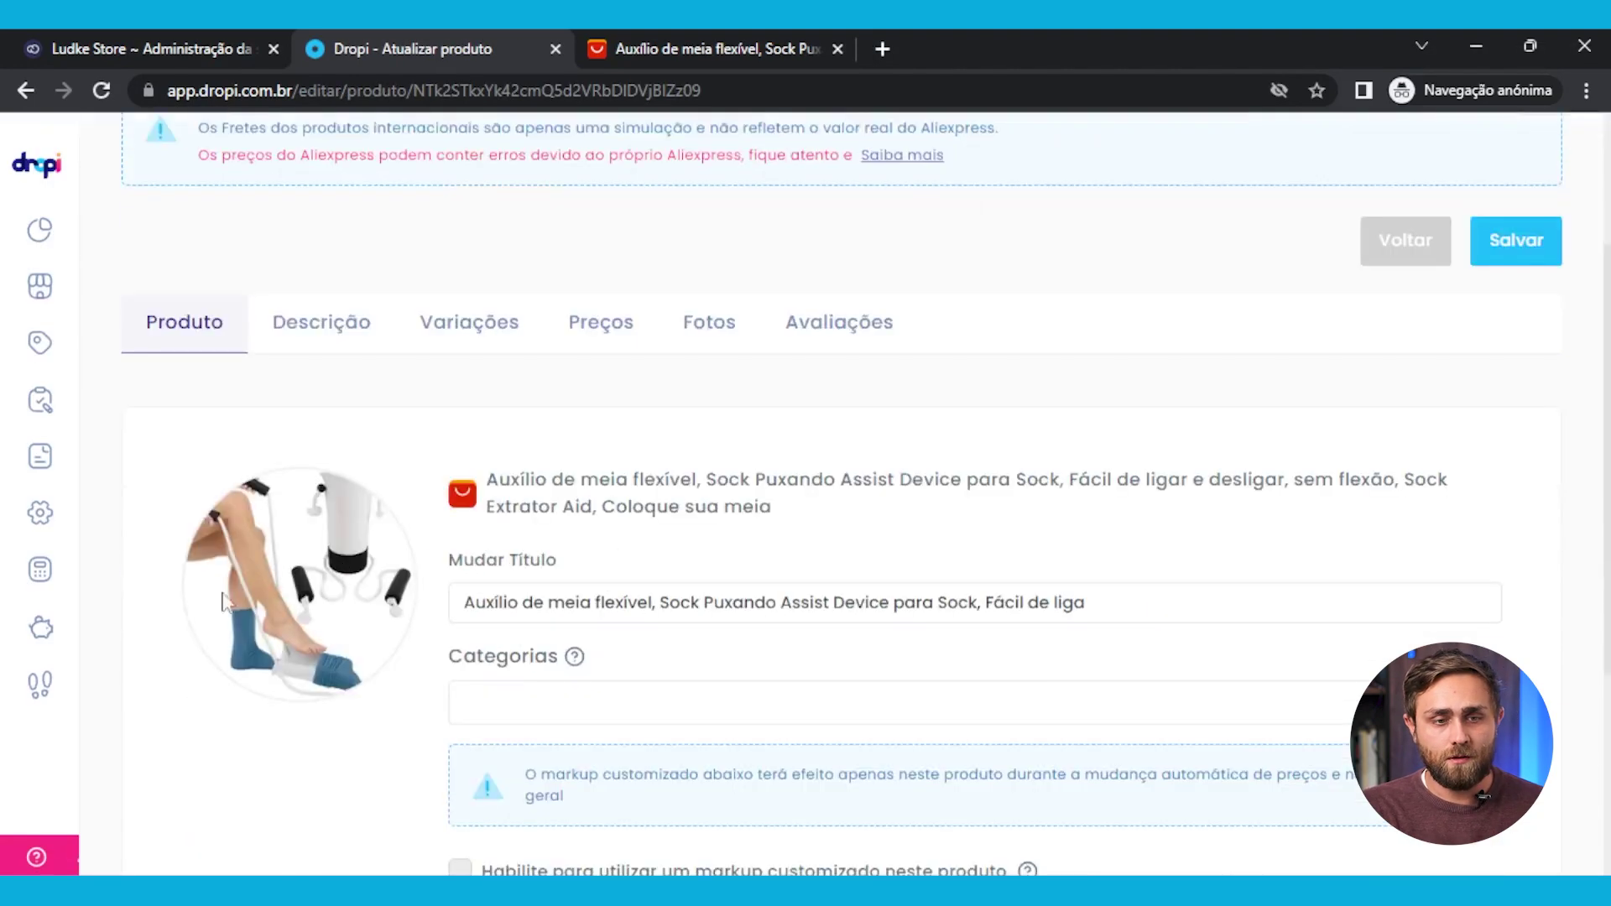
scroll(529, 605, down, 1)
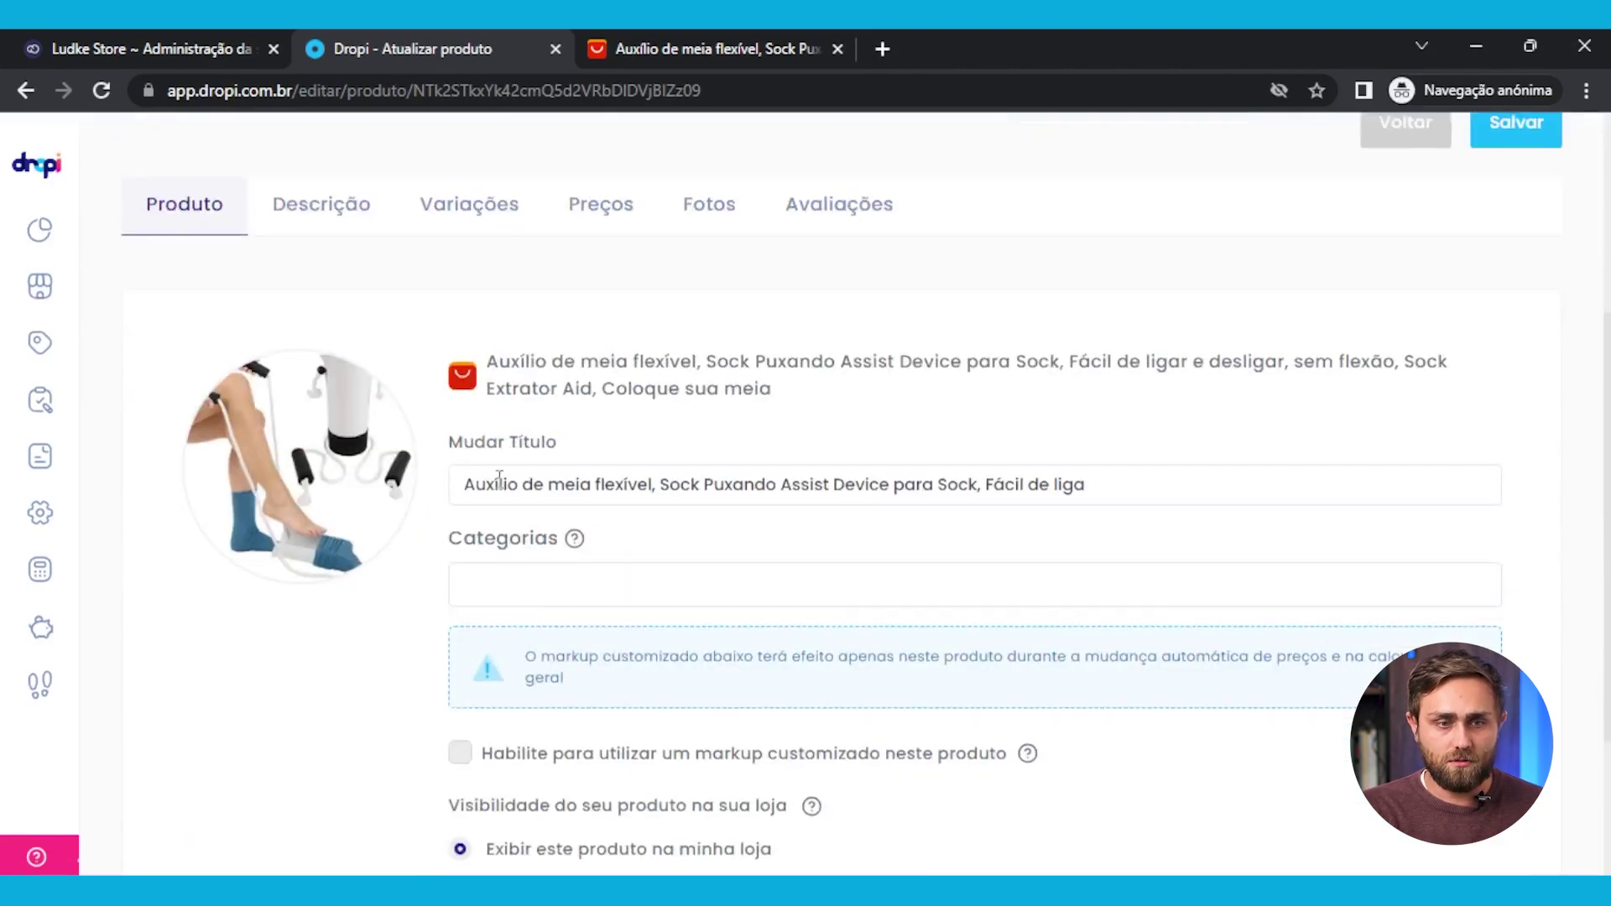
scroll(470, 470, down, 2)
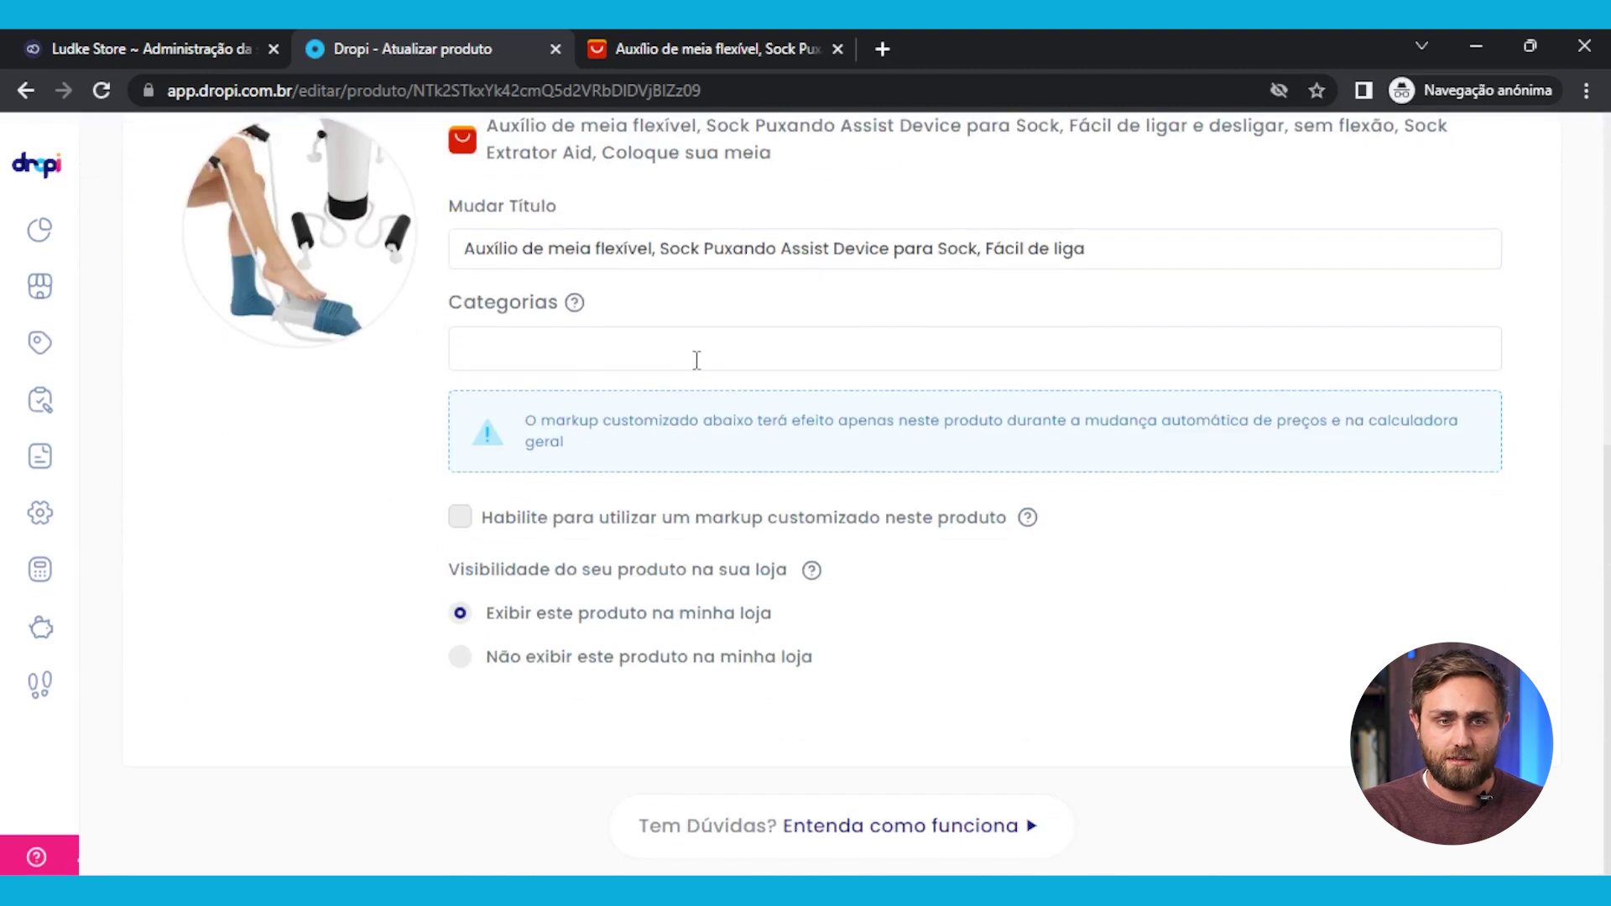
drag(1219, 252, 565, 261)
click(524, 249)
triple_click(523, 248)
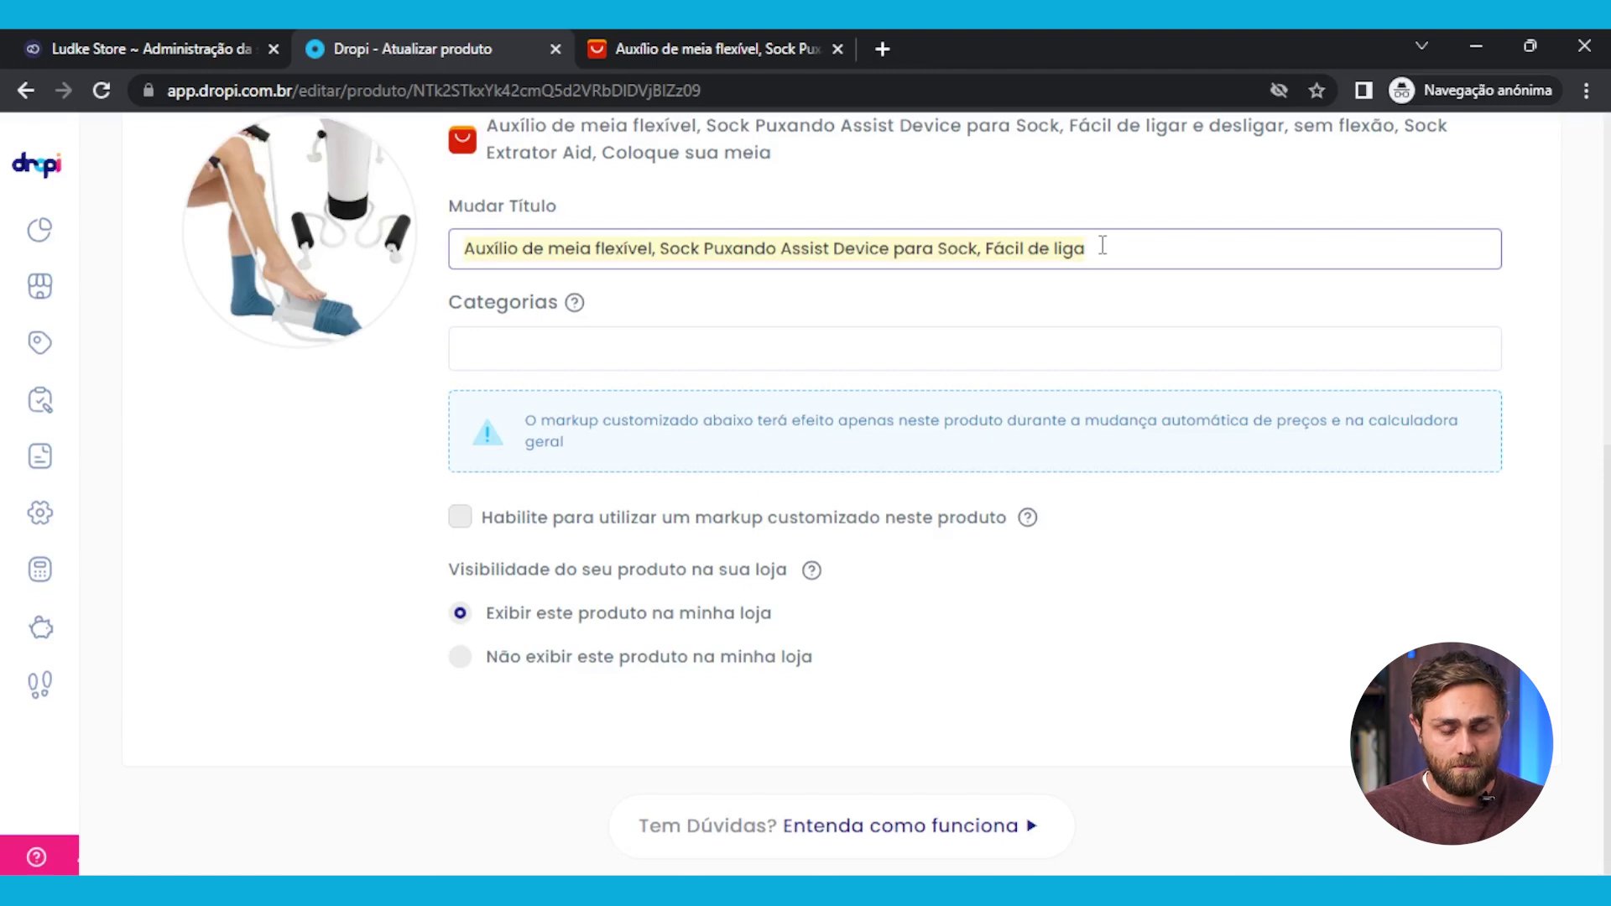
text(Apoior)
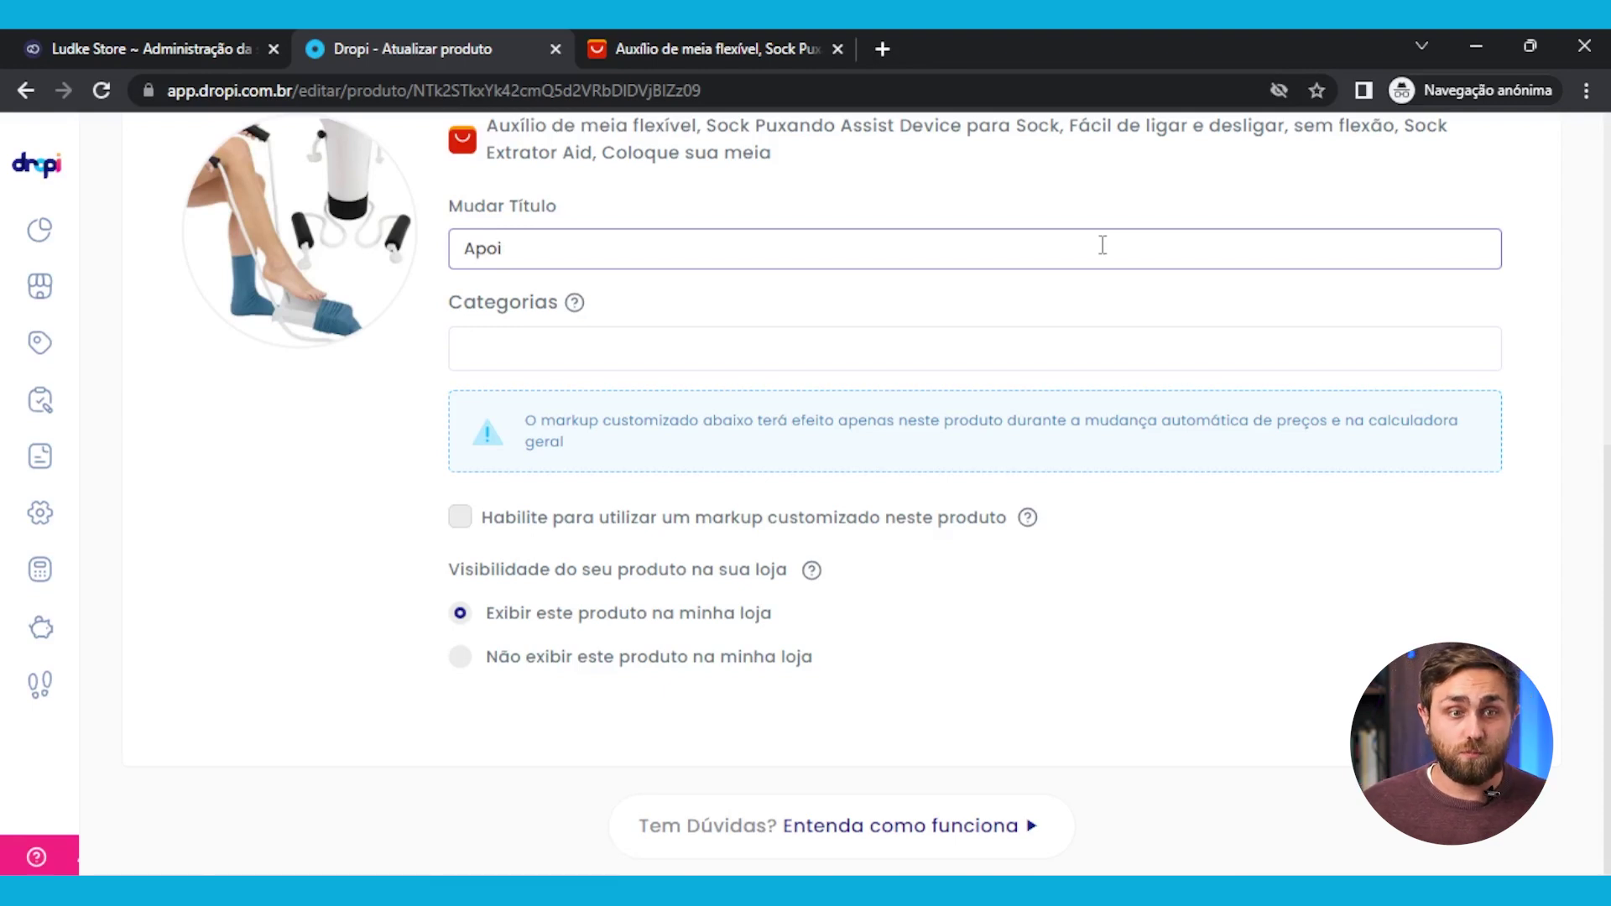
key(BackSpace)
key(BackSpace)
key(BackSpace)
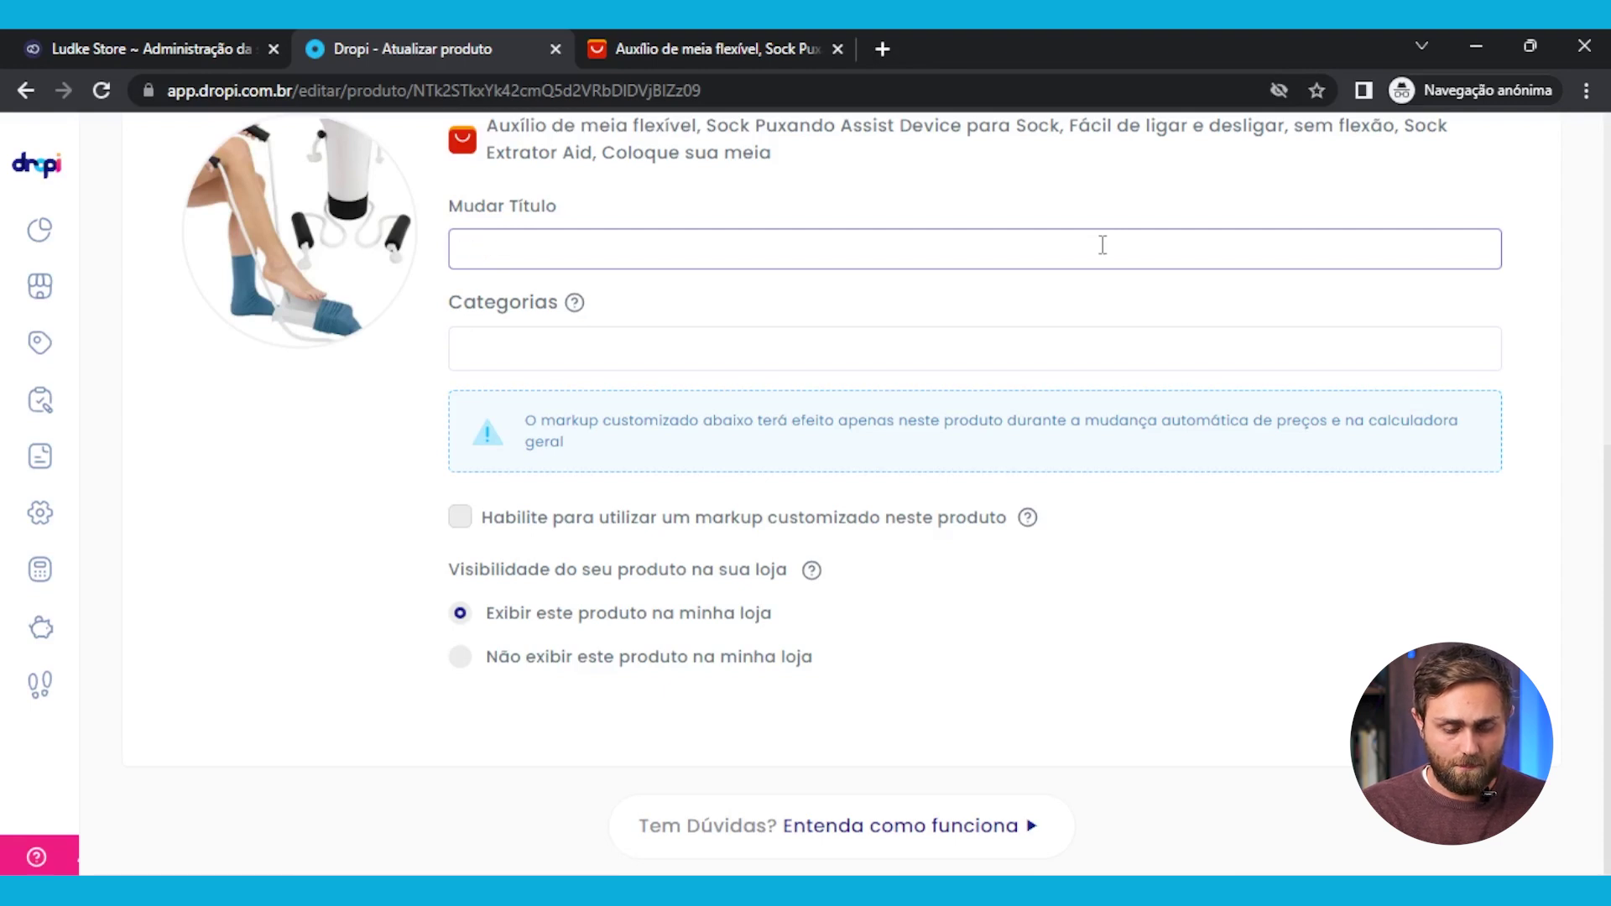
text(Apoio)
key(BackSpace)
key(BackSpace)
key(BackSpace)
text(oio P)
key(BackSpace)
text(para Colocar )
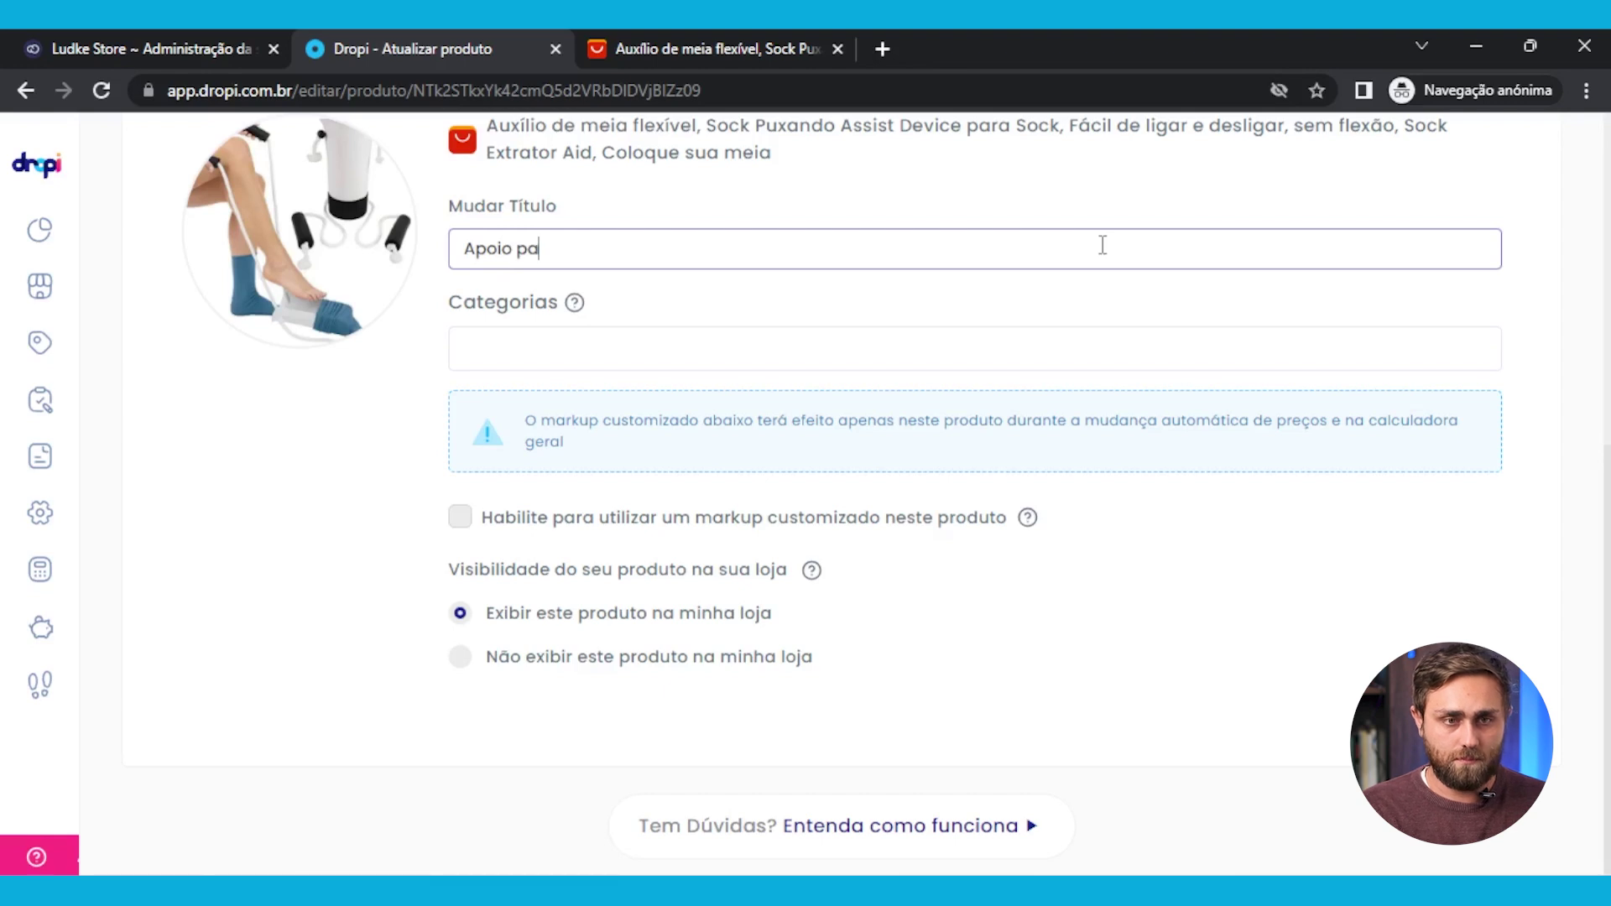
text(Meia nos Pés)
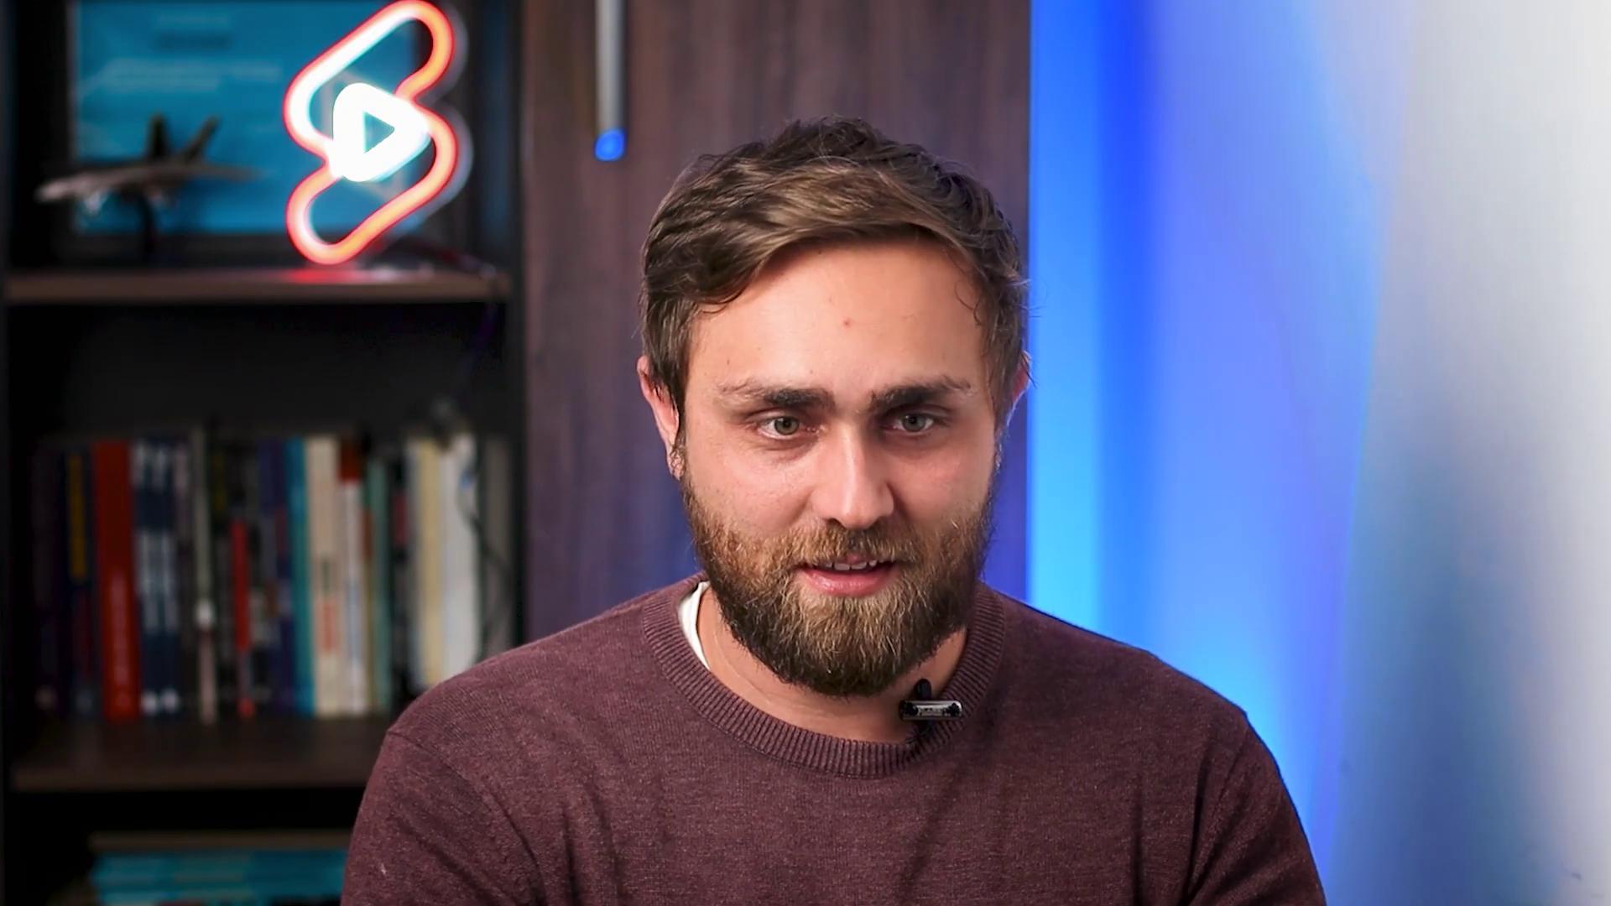
Prefix the title with 'BotaPé -' so it reads 'BotaPé - Apoio para Colocar Meia nos Pés'
text(Bota)
text(Pé )
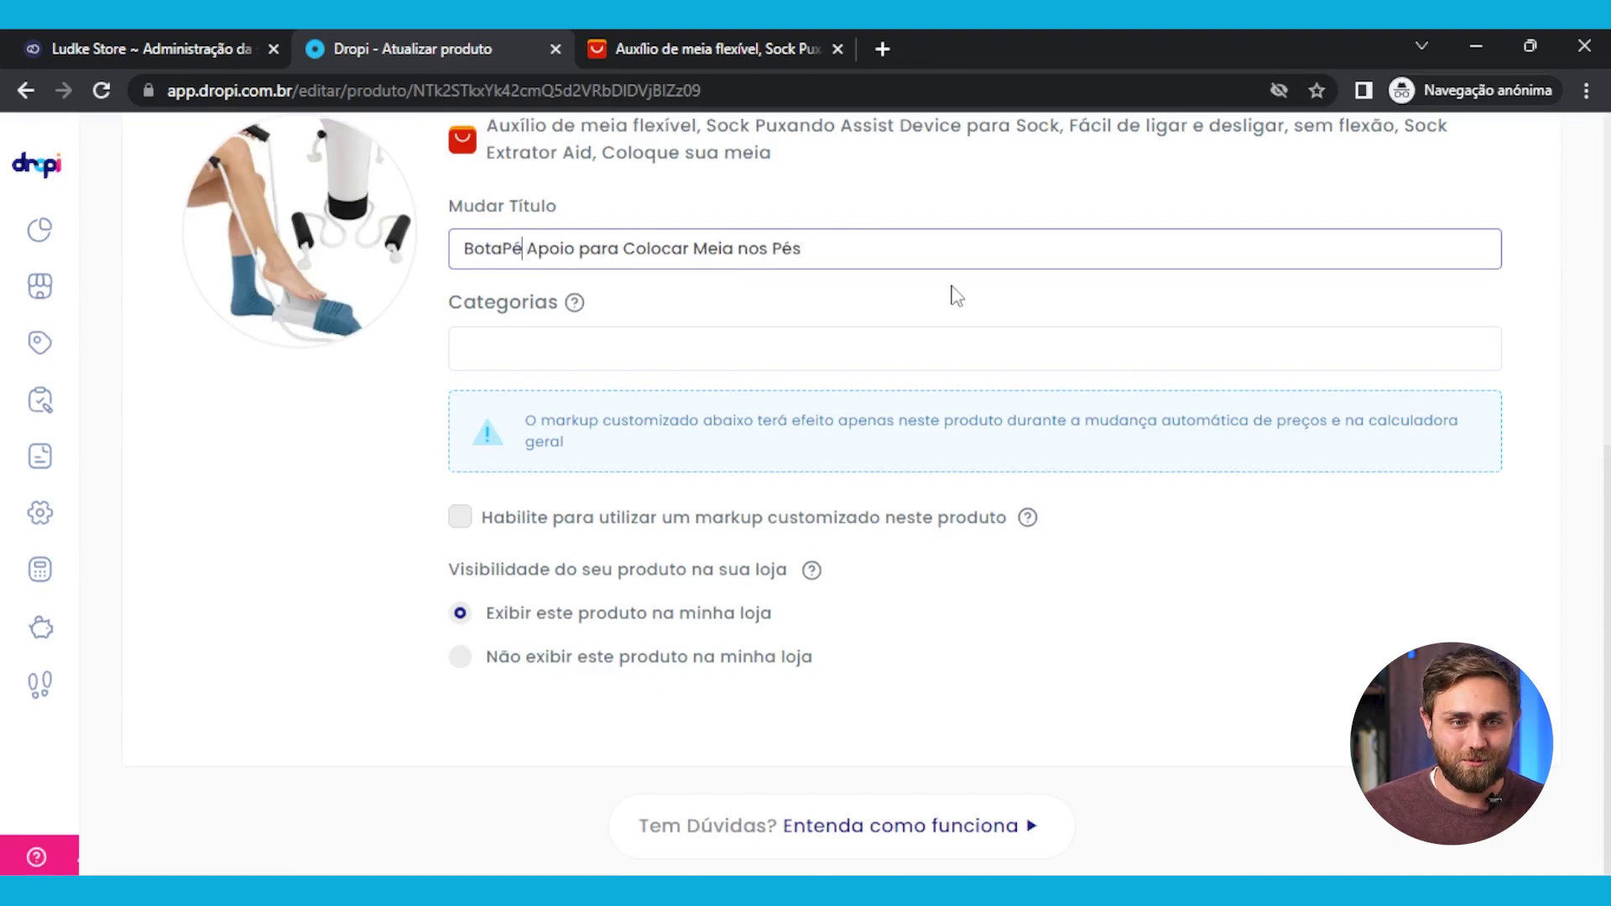
text(-)
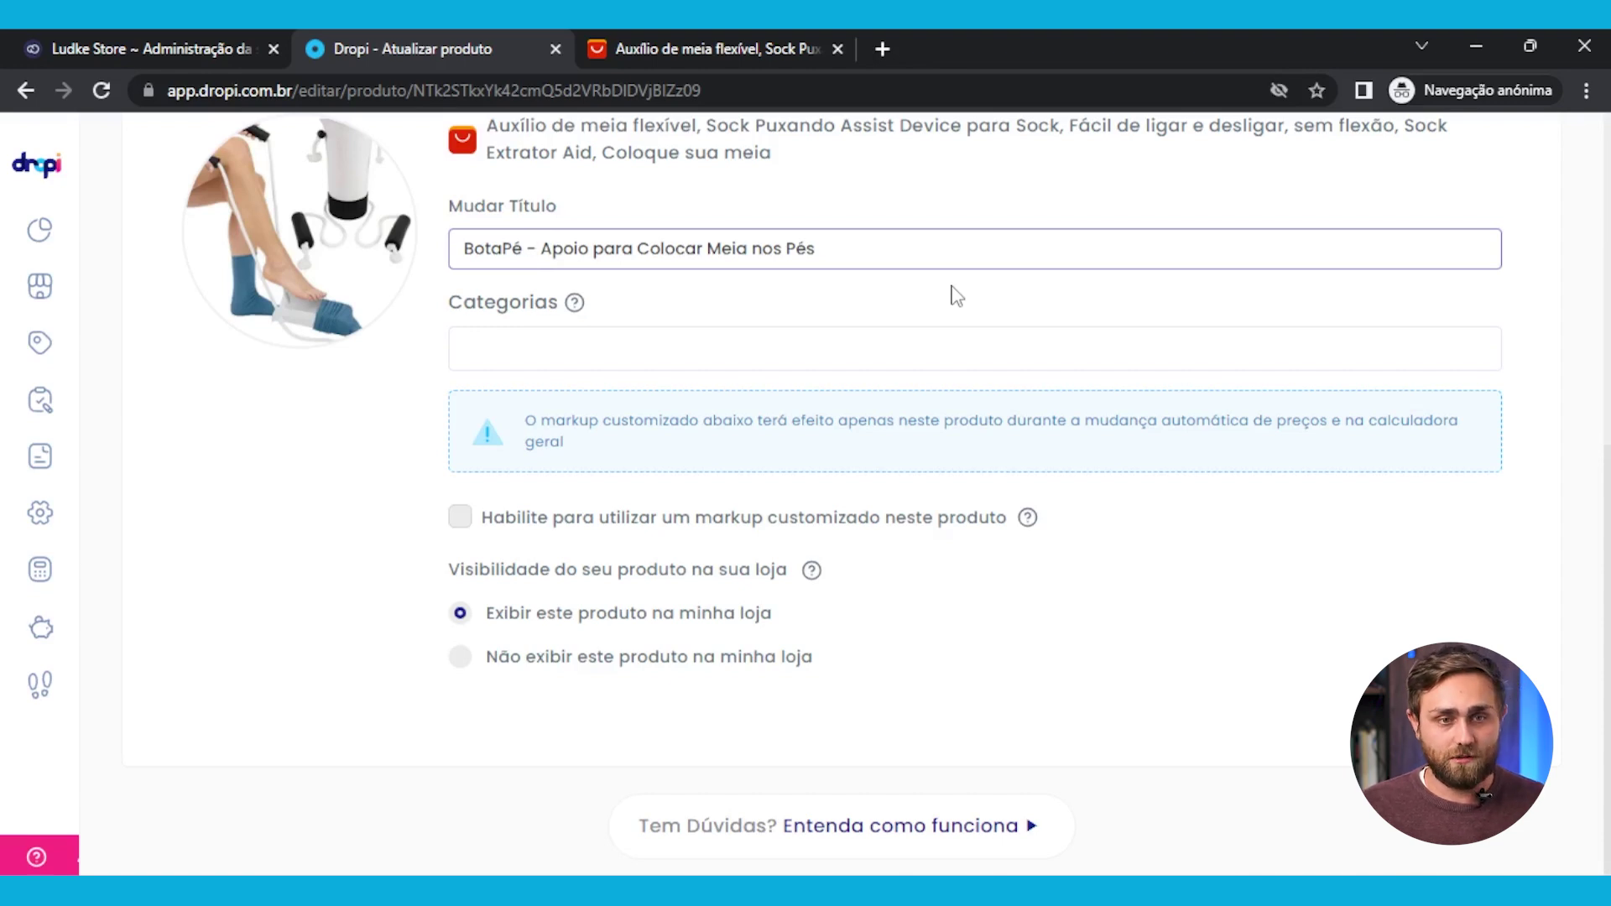
click(562, 352)
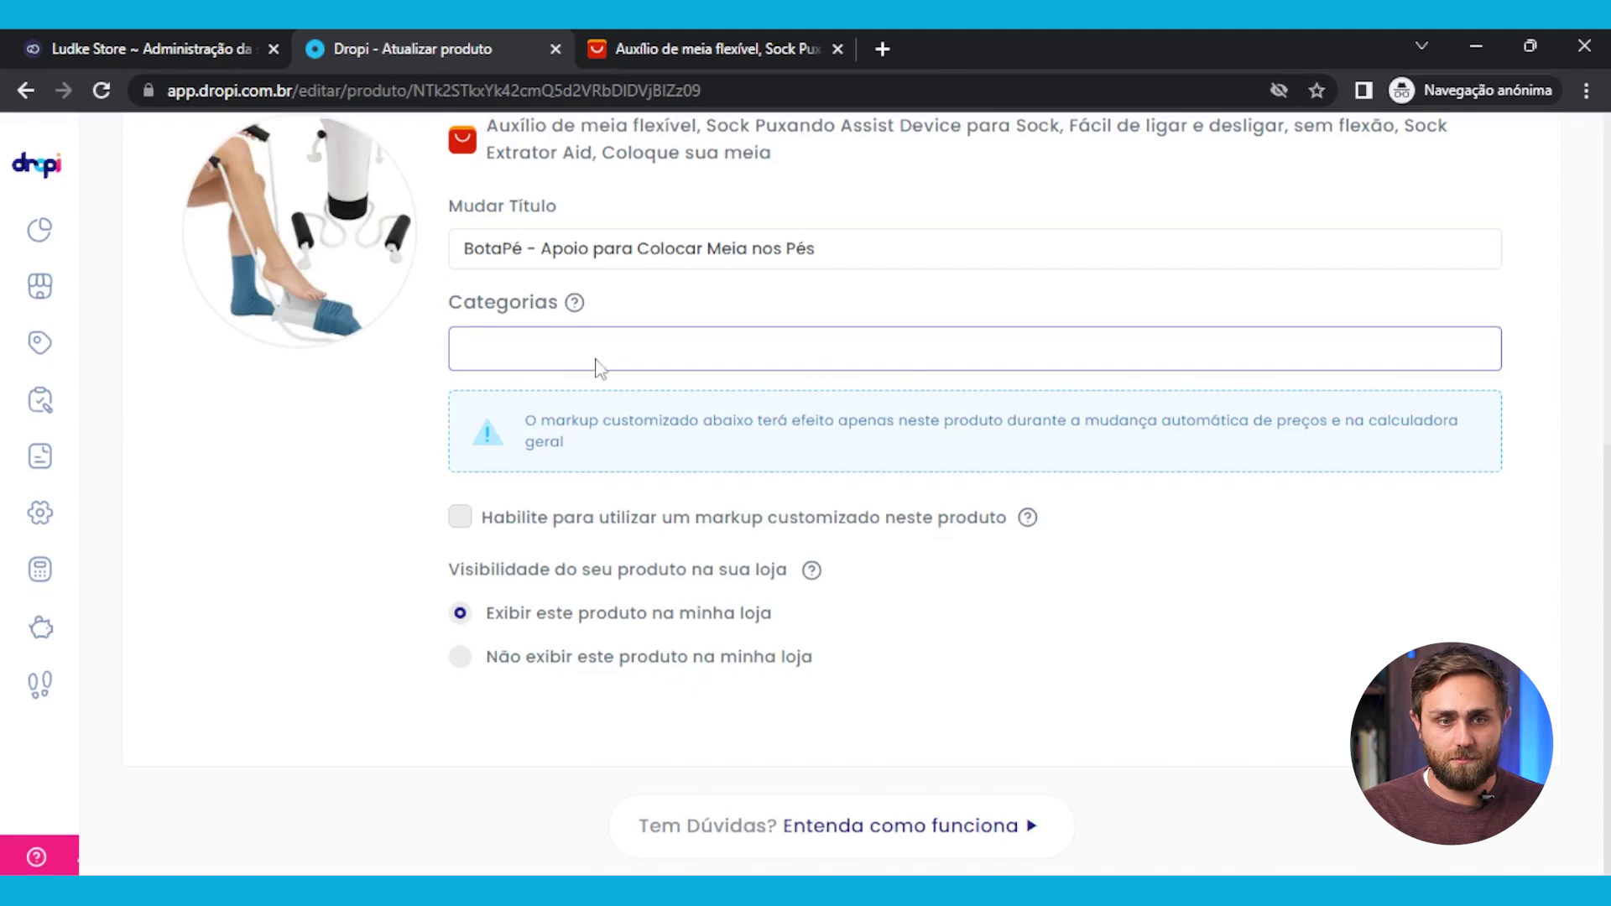
scroll(328, 449, up, 5)
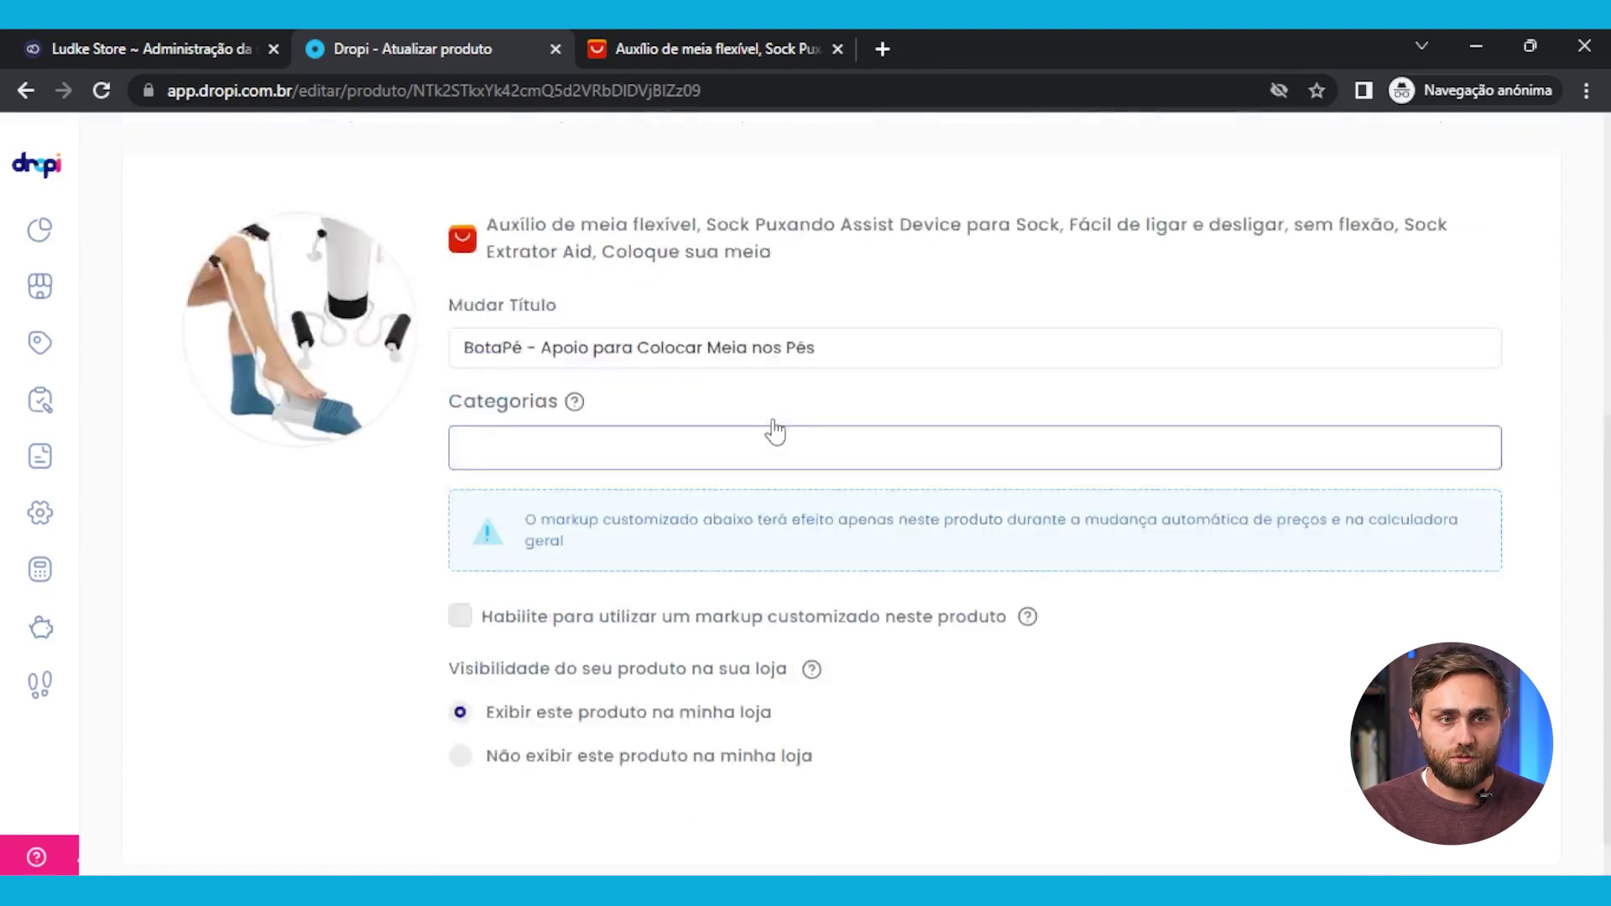
Review the imported Portuguese description text and product photos on the Descrição tab
click(329, 448)
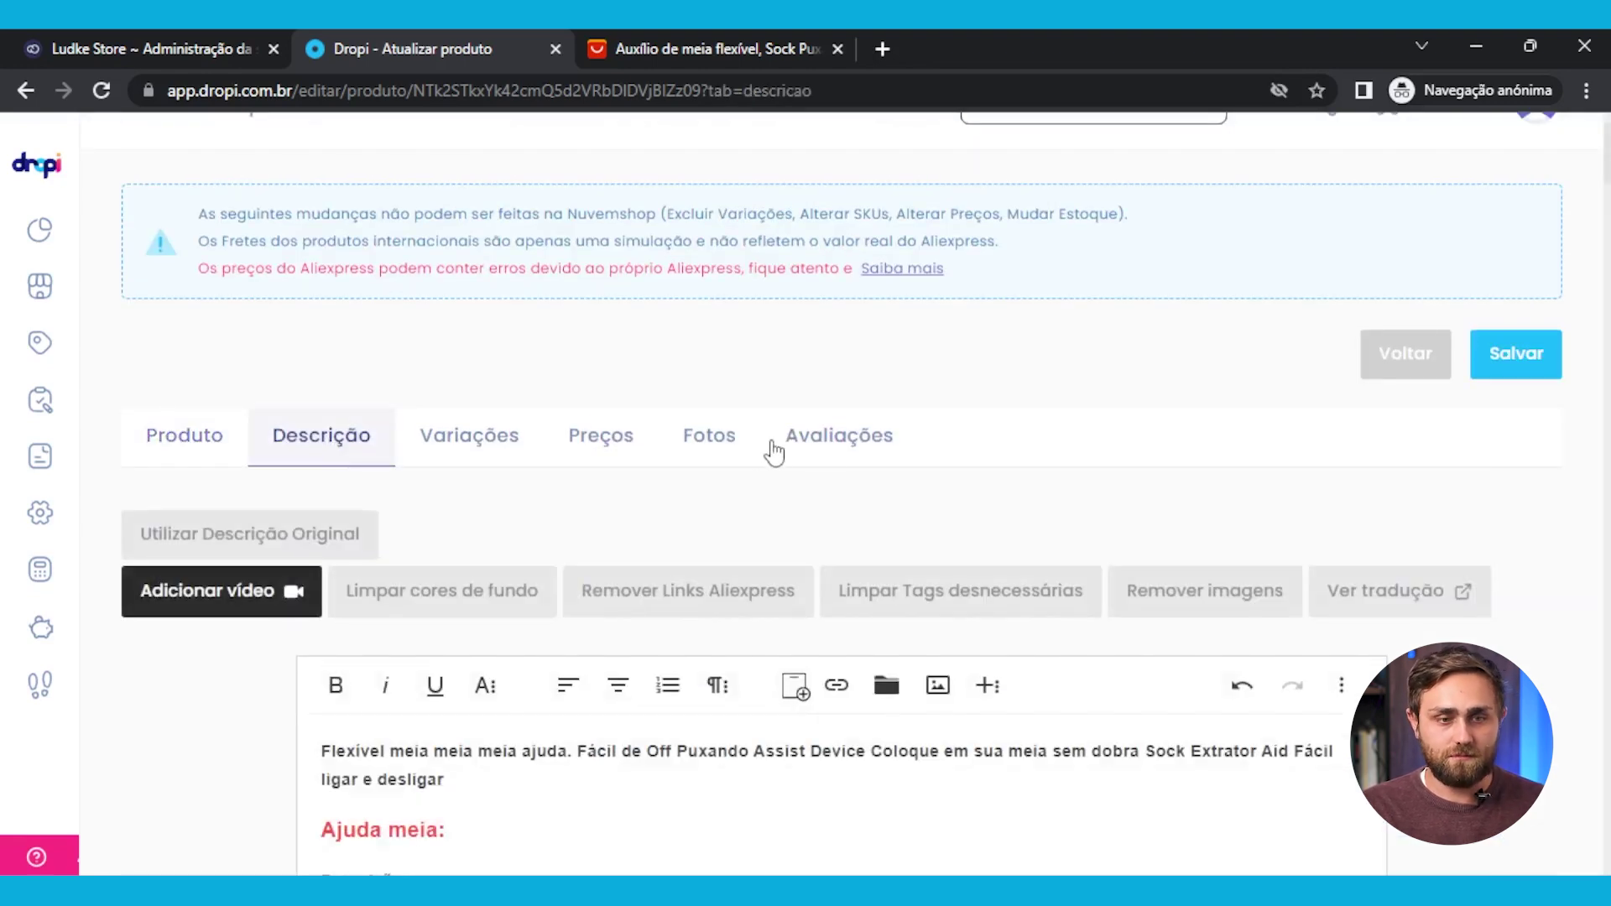
scroll(772, 450, down, 3)
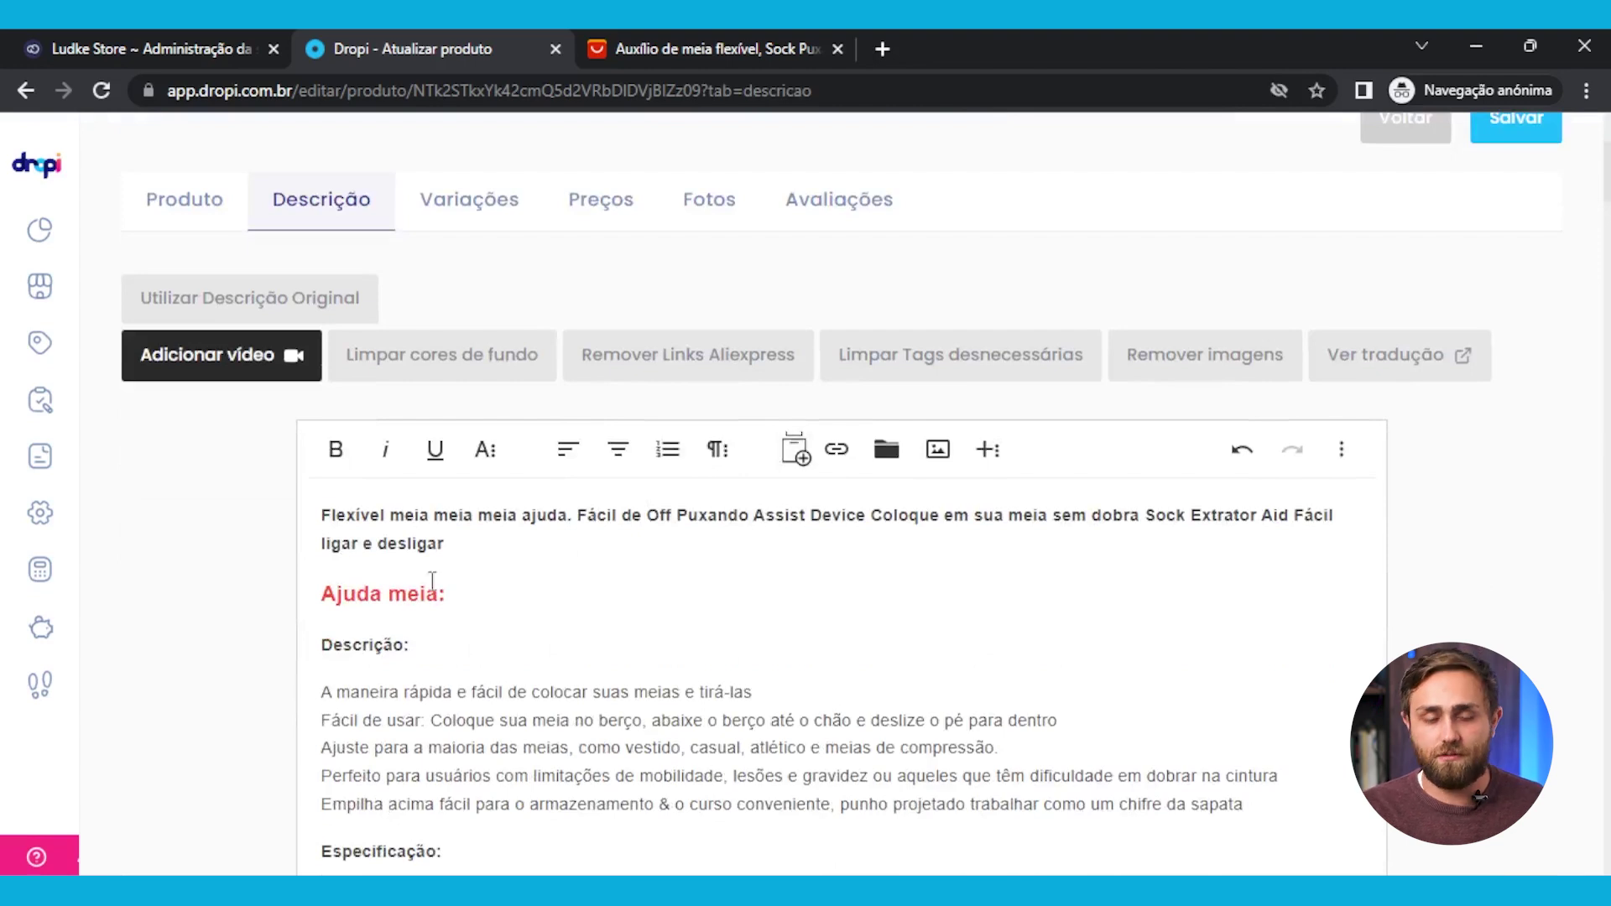
scroll(344, 562, down, 8)
scroll(463, 751, down, 5)
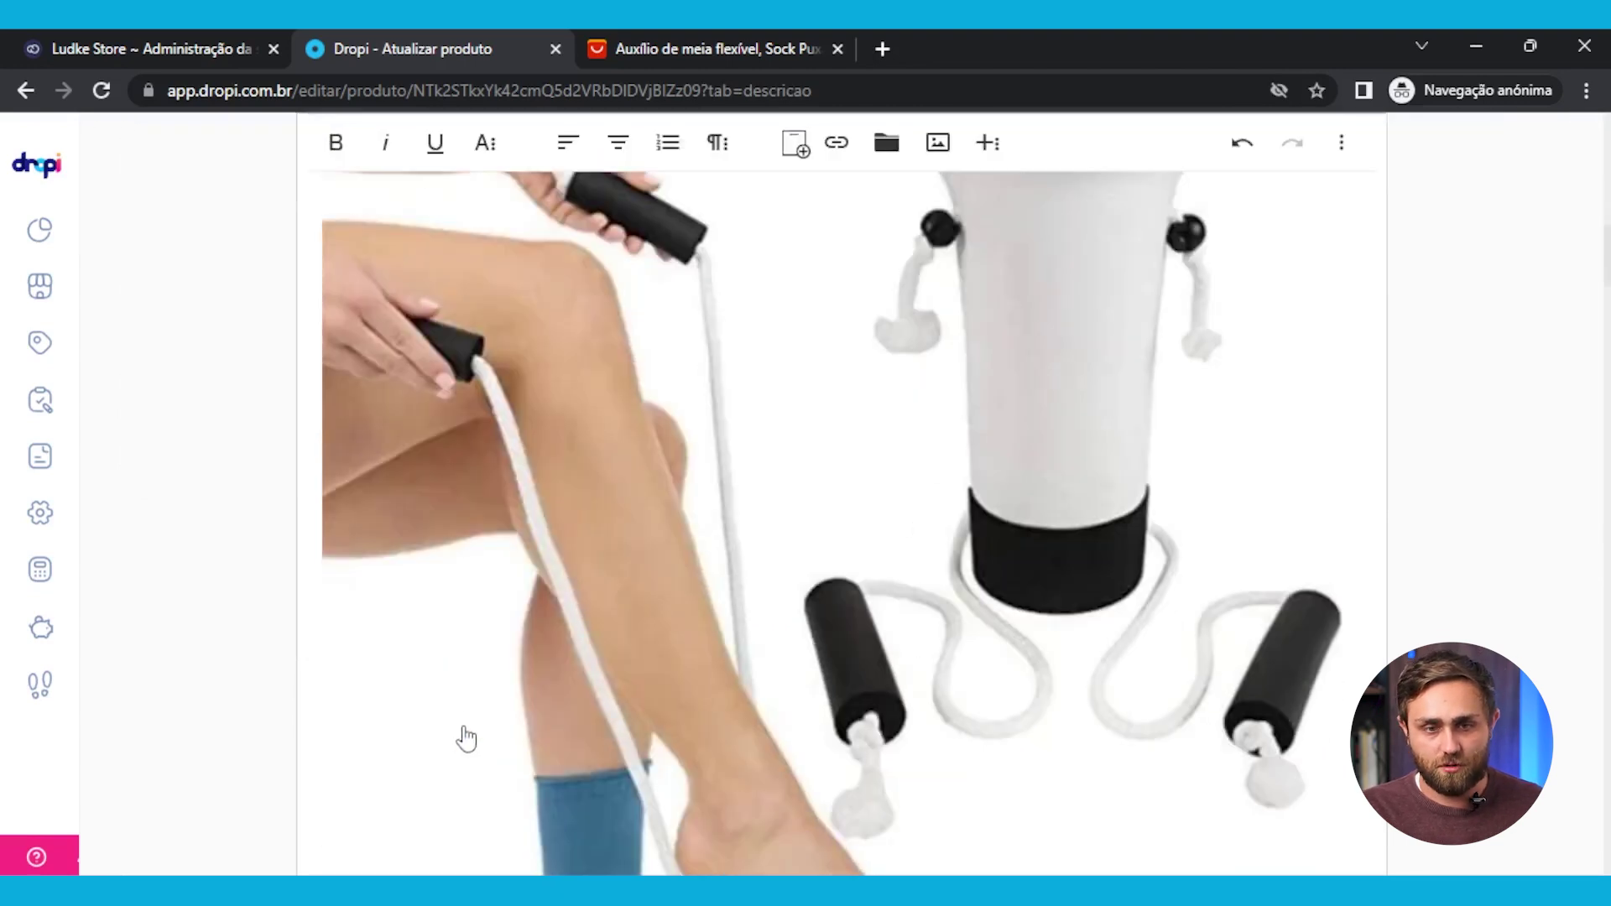
scroll(468, 730, down, 6)
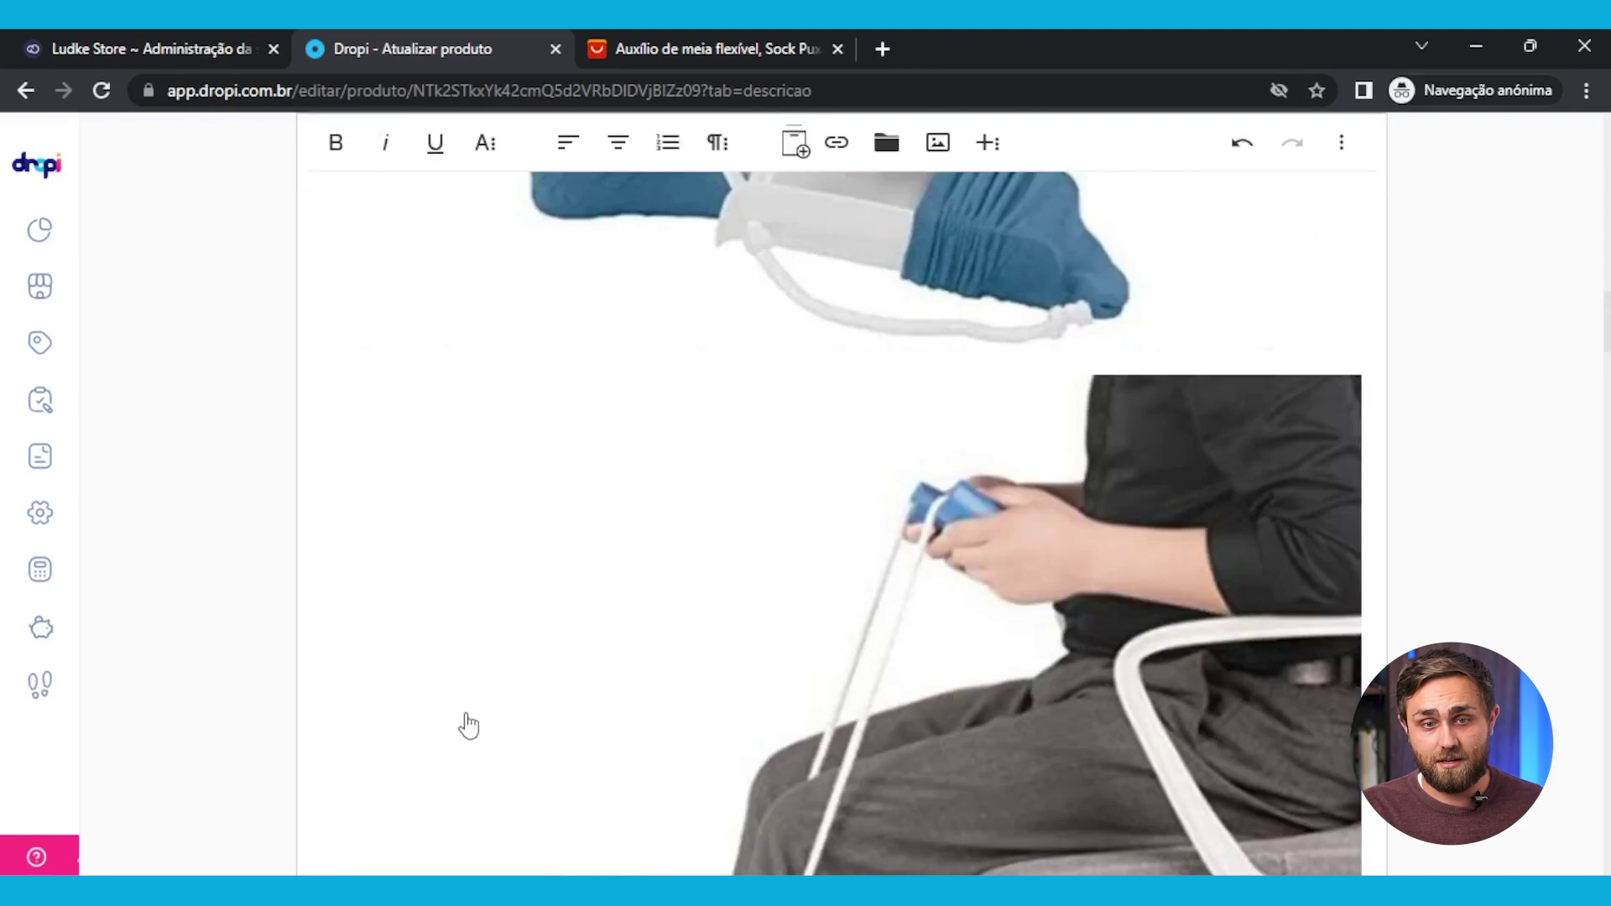
scroll(468, 726, down, 6)
scroll(468, 726, down, 4)
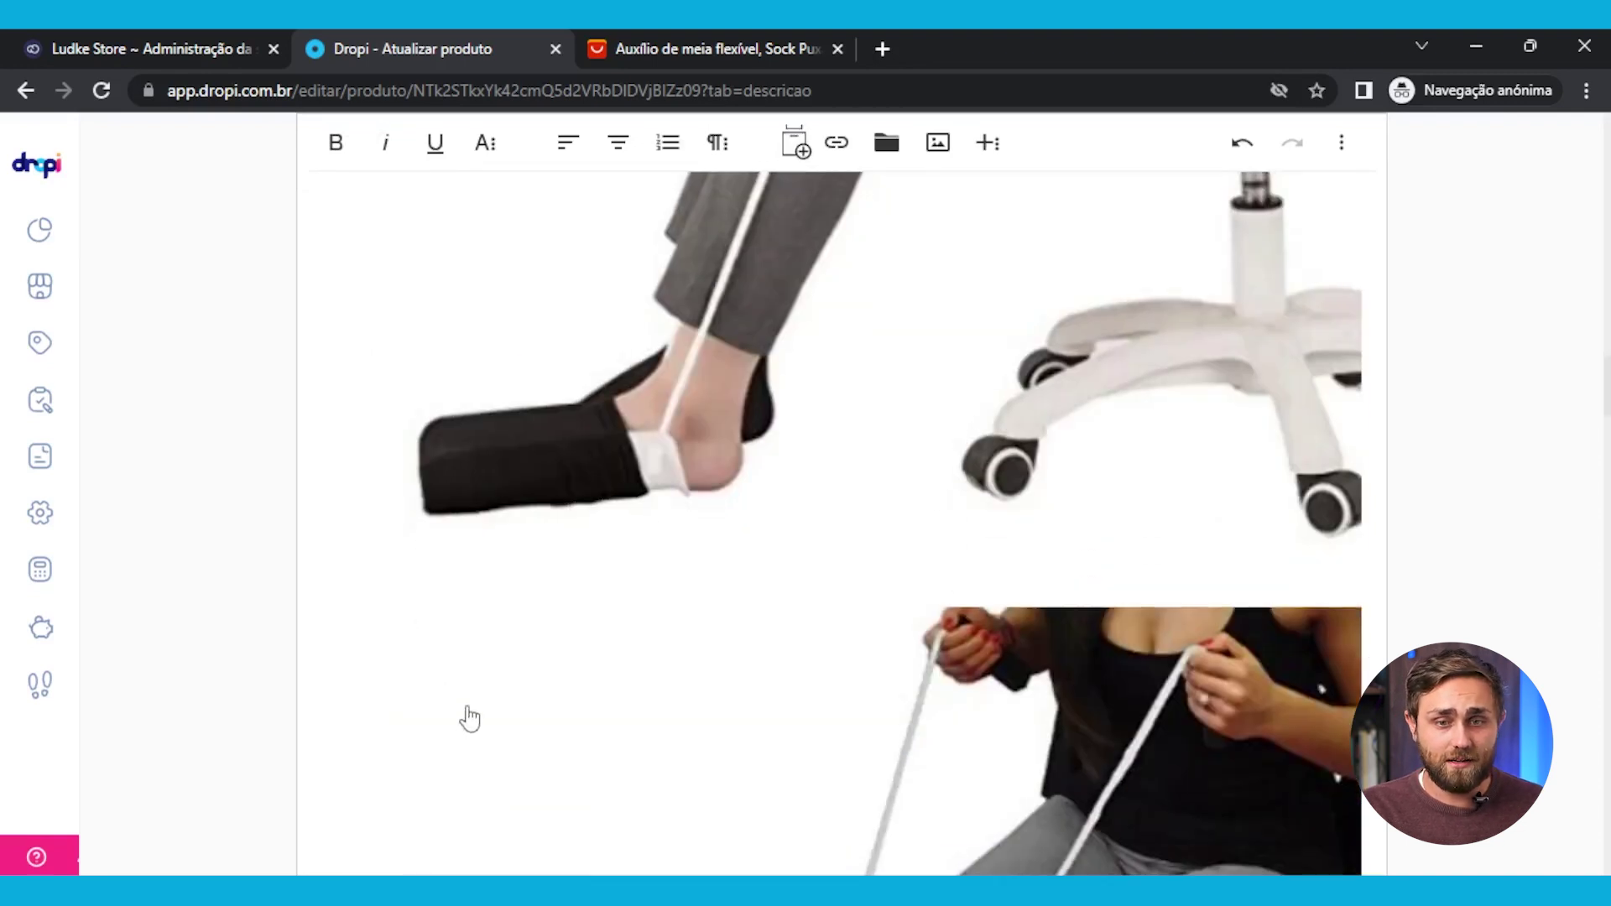
scroll(468, 719, down, 13)
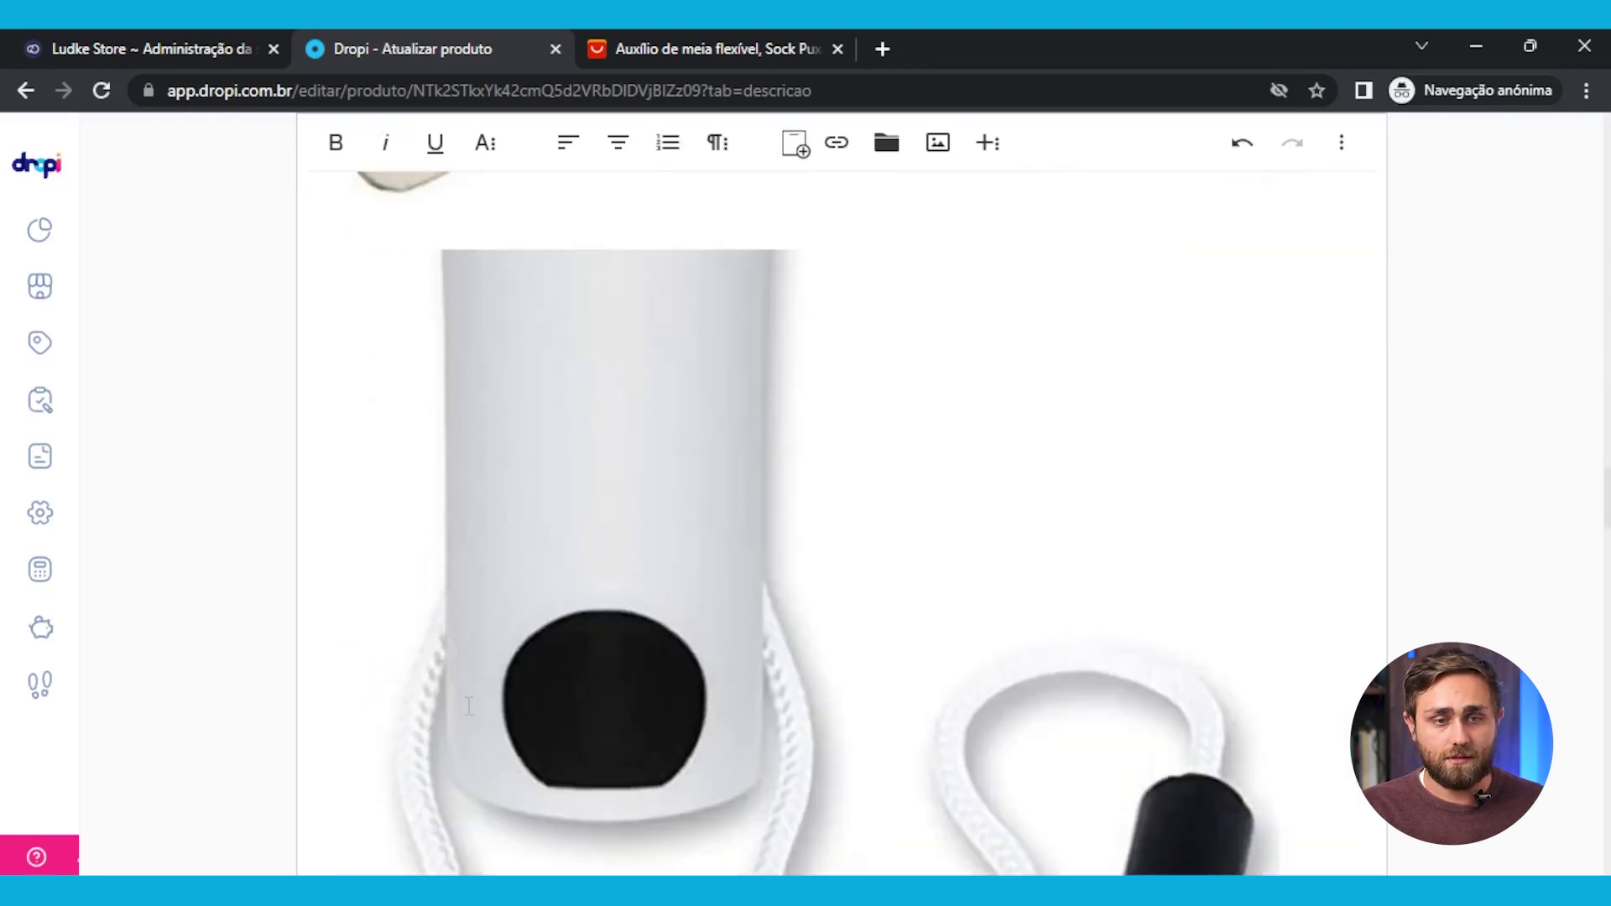
scroll(468, 708, down, 20)
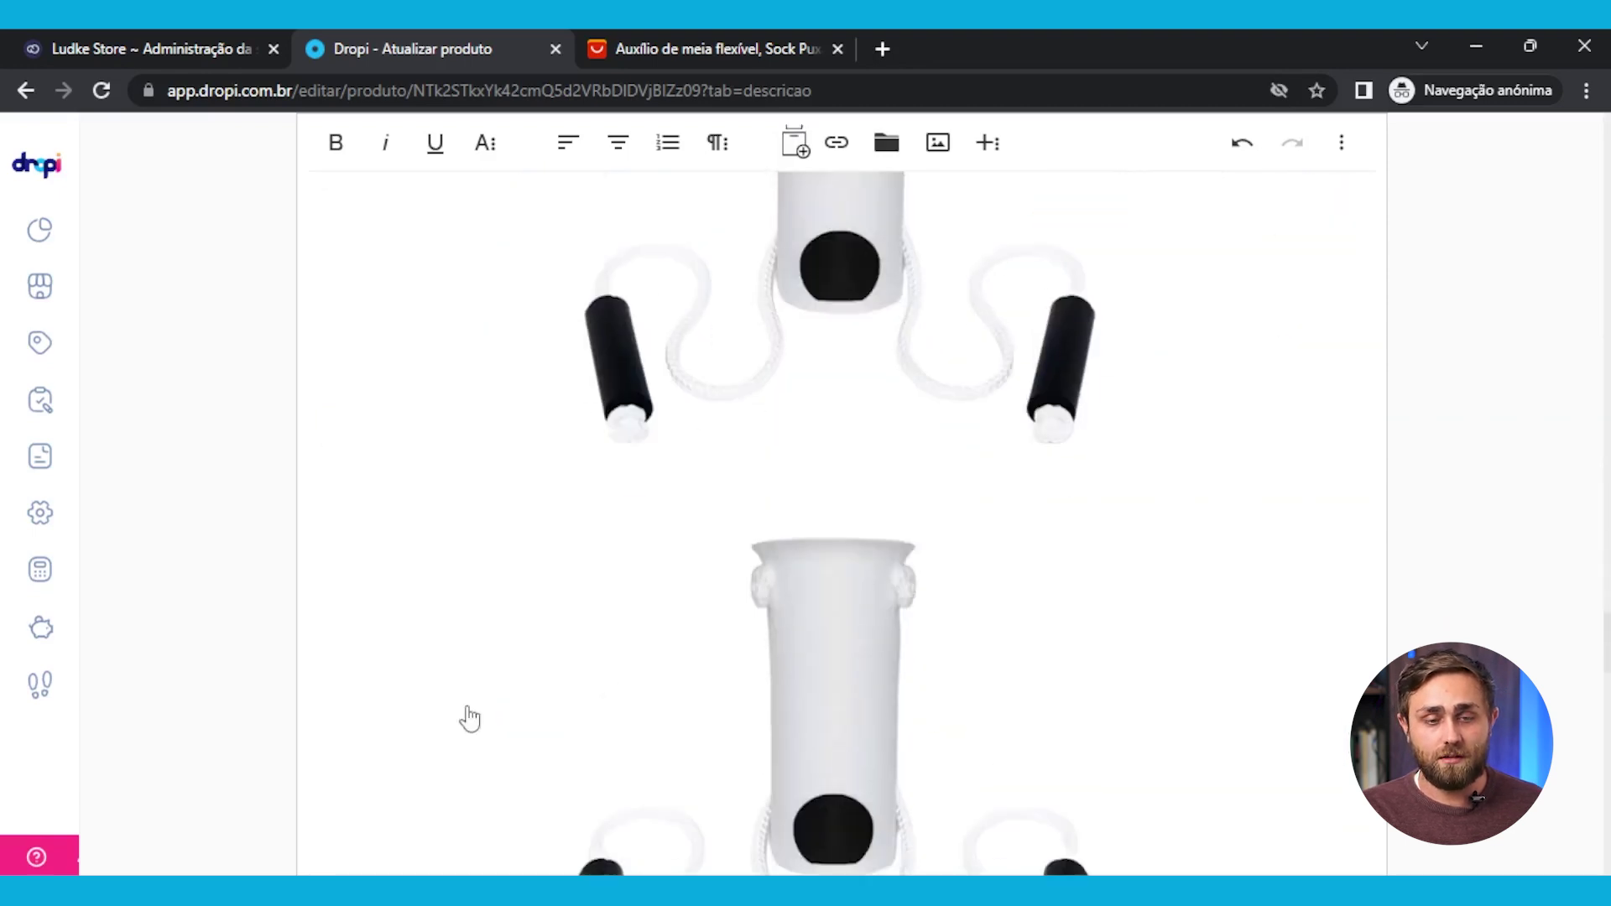
scroll(468, 719, down, 15)
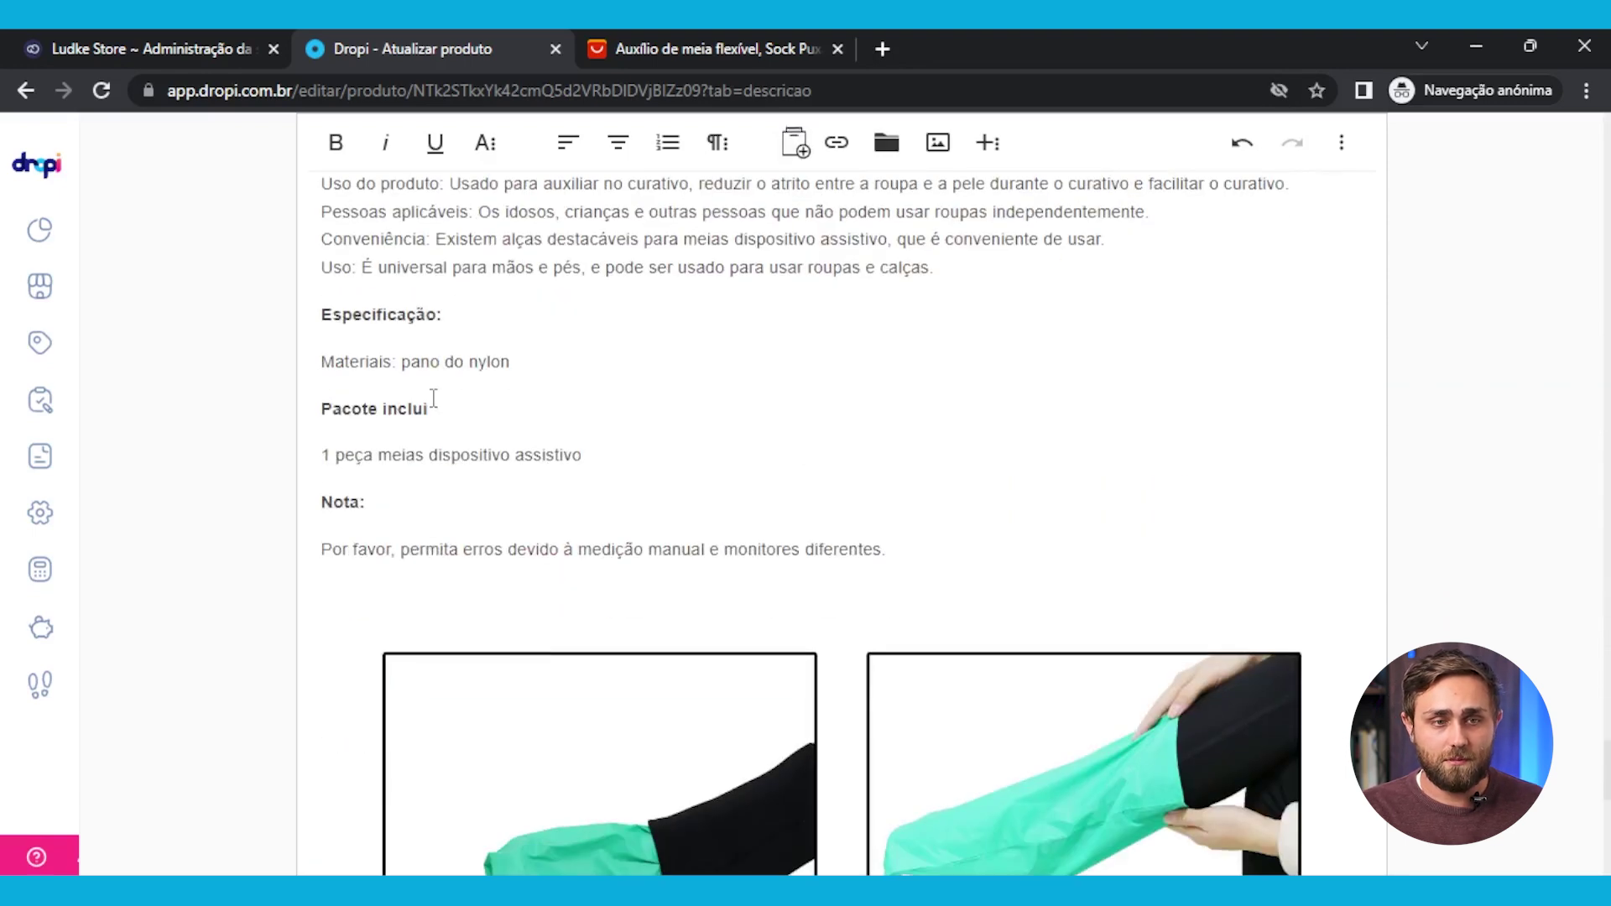
scroll(434, 400, up, 4)
scroll(592, 625, down, 12)
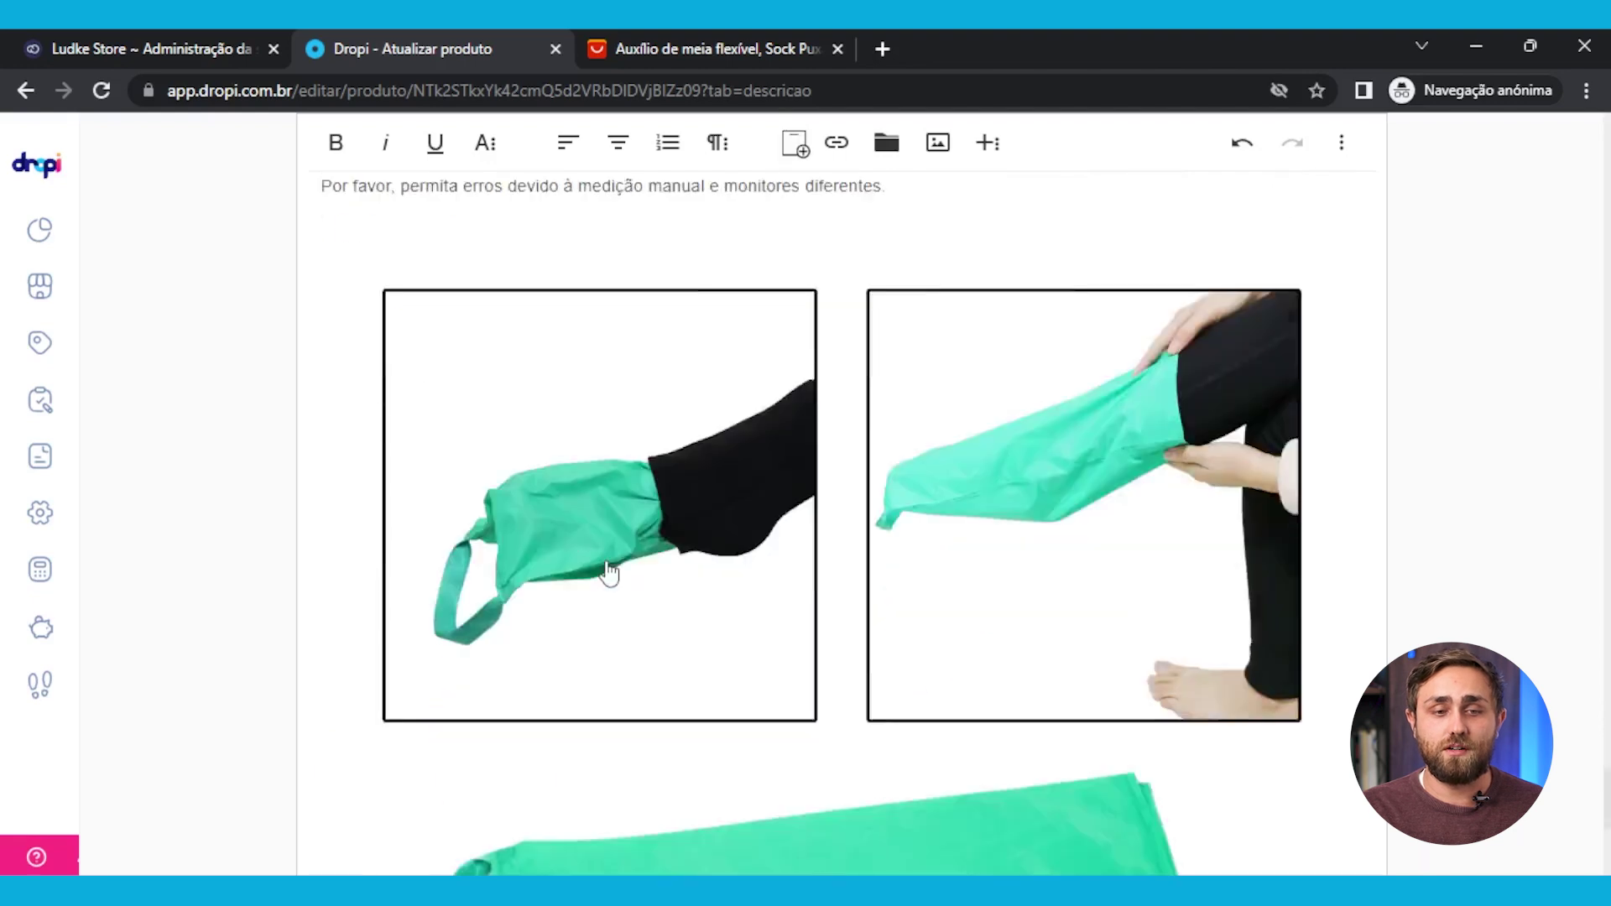
scroll(592, 625, up, 20)
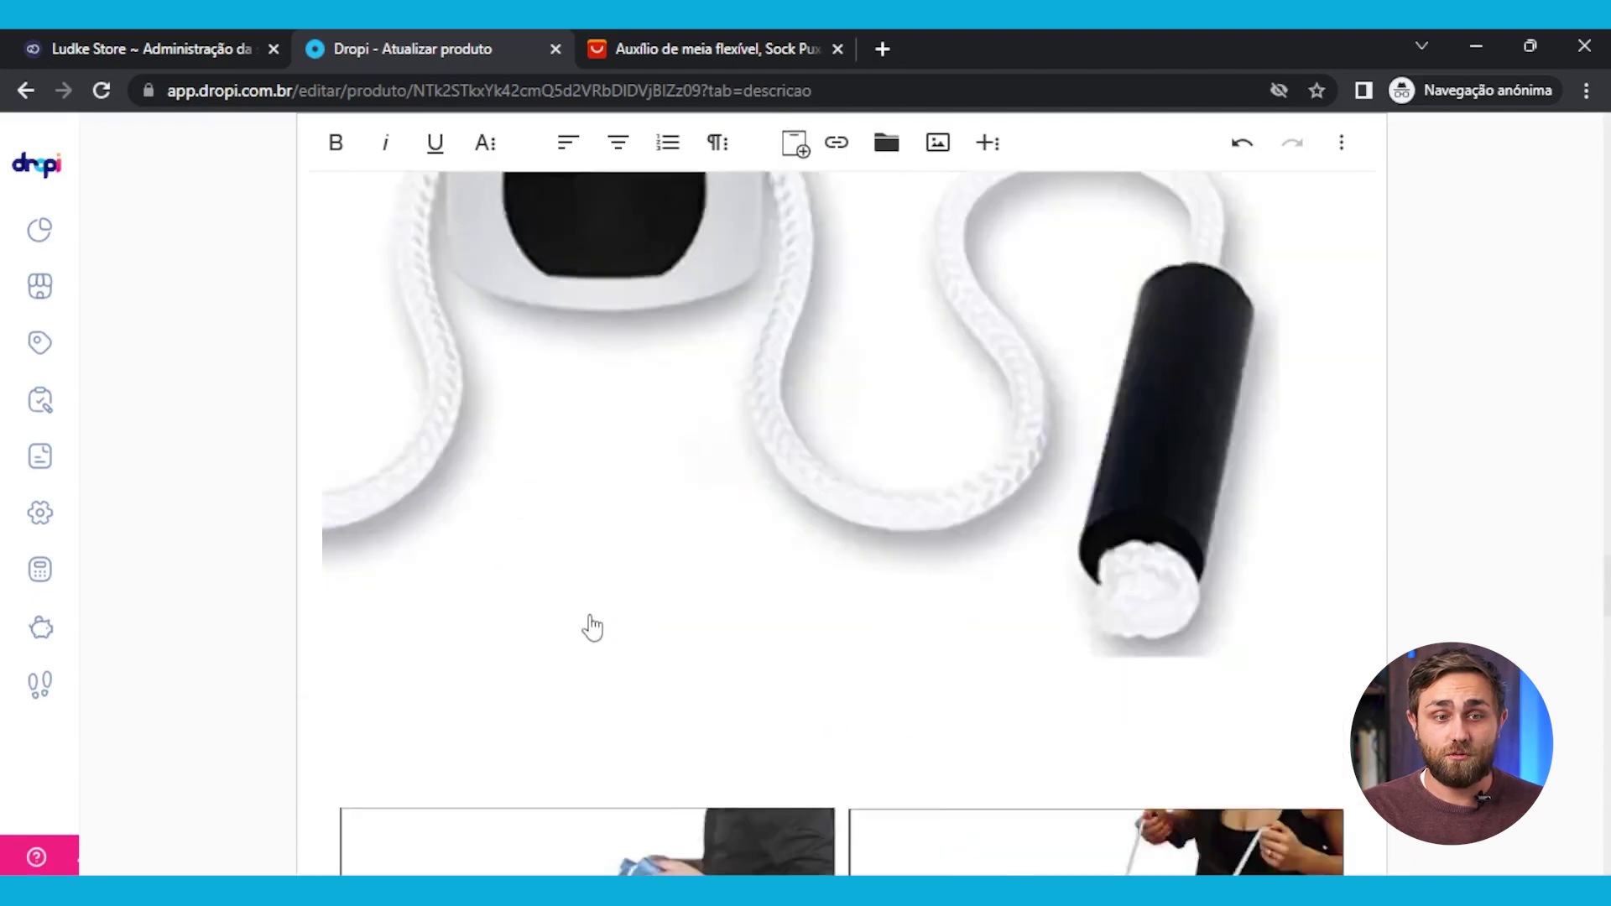
scroll(506, 646, down, 4)
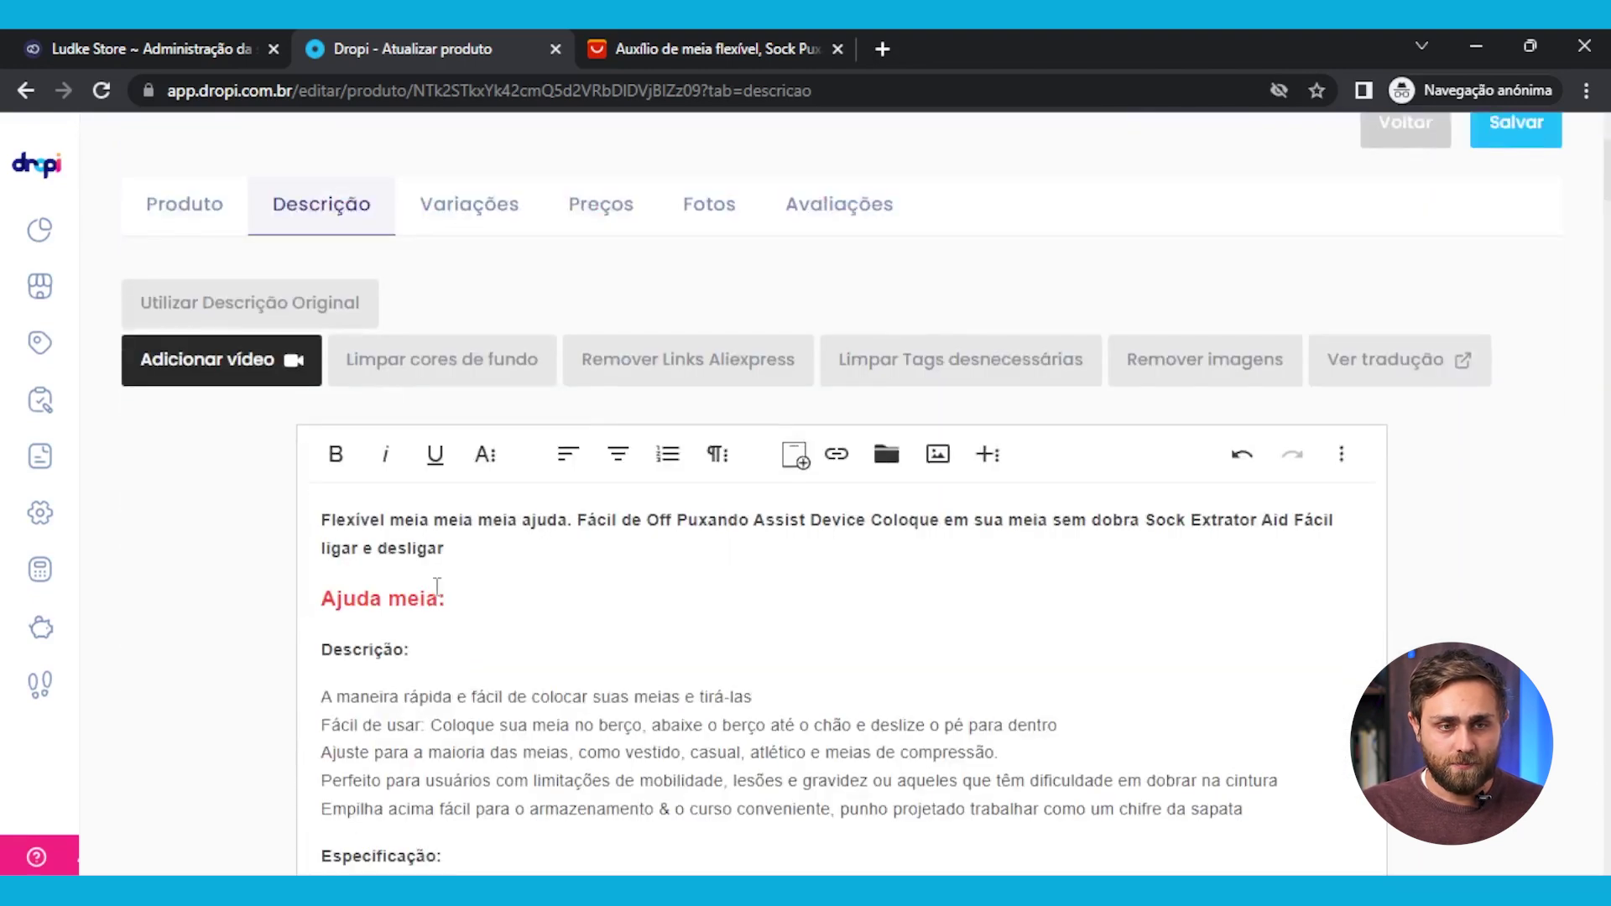
Leave only the Sock Aid variation active, dropping Meias auxiliares M and L, and check Preços (R$ 88,22)
click(468, 206)
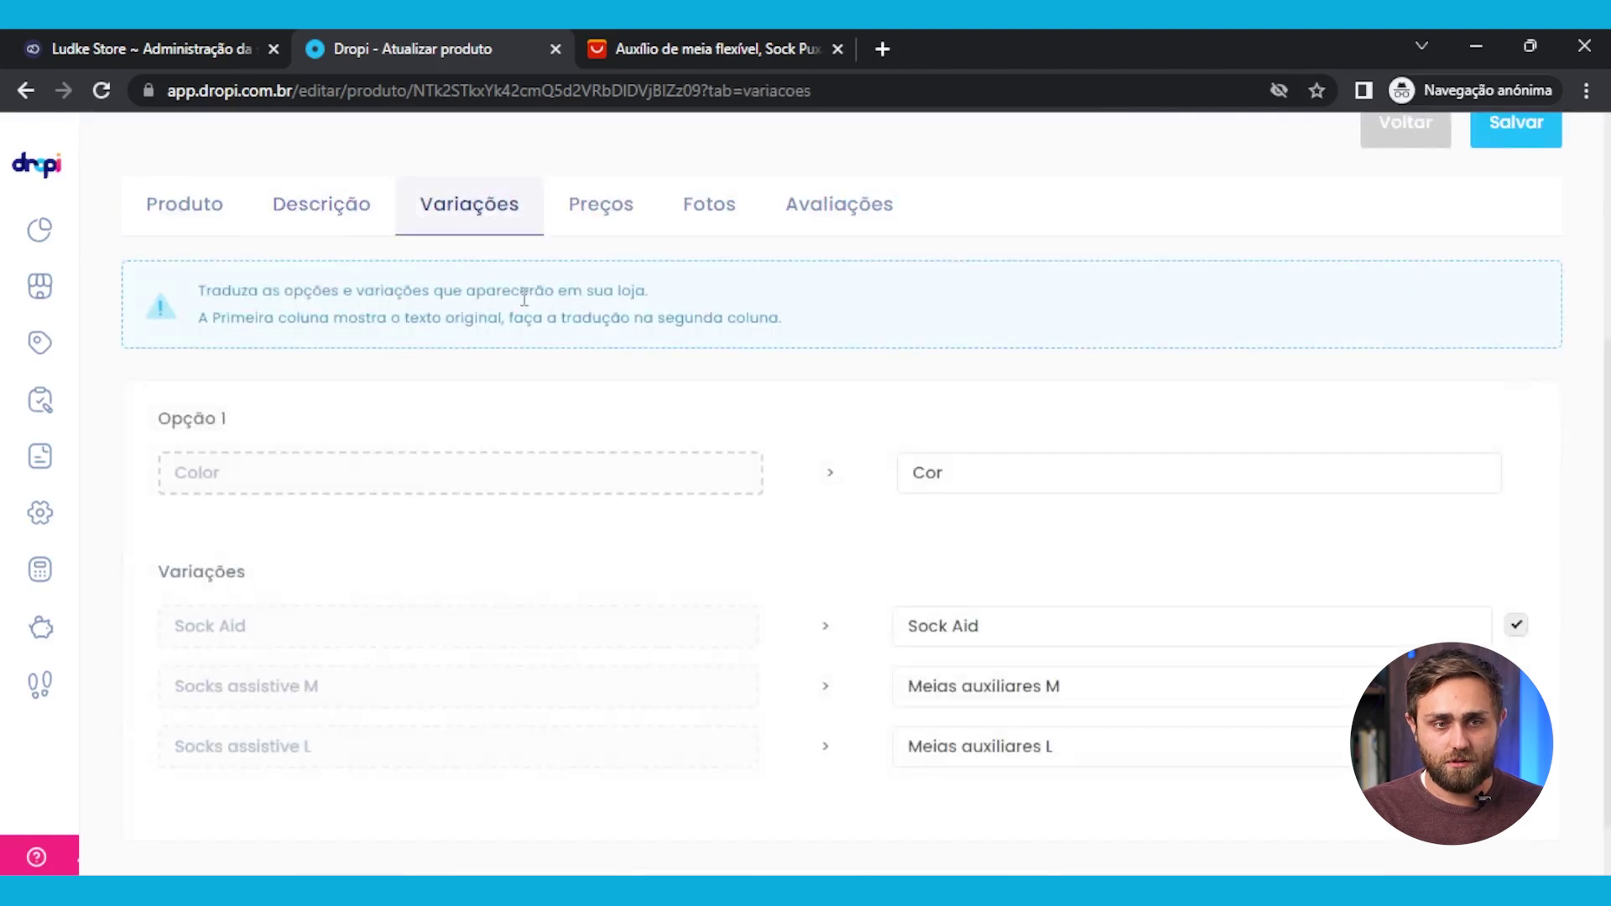
scroll(892, 604, down, 1)
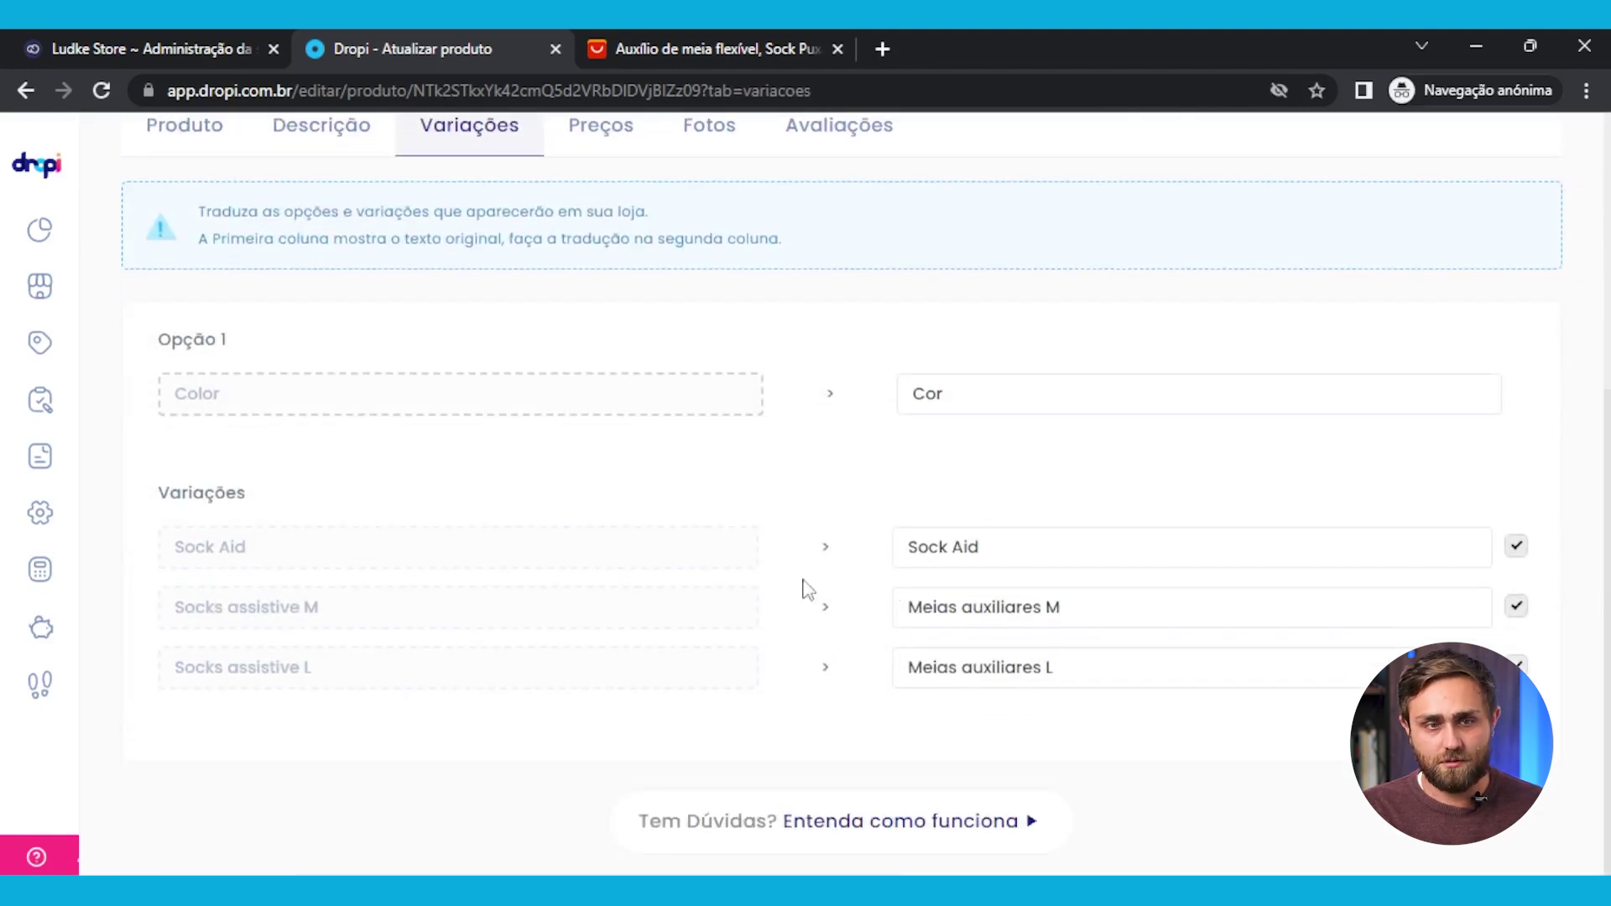
scroll(805, 587, up, 2)
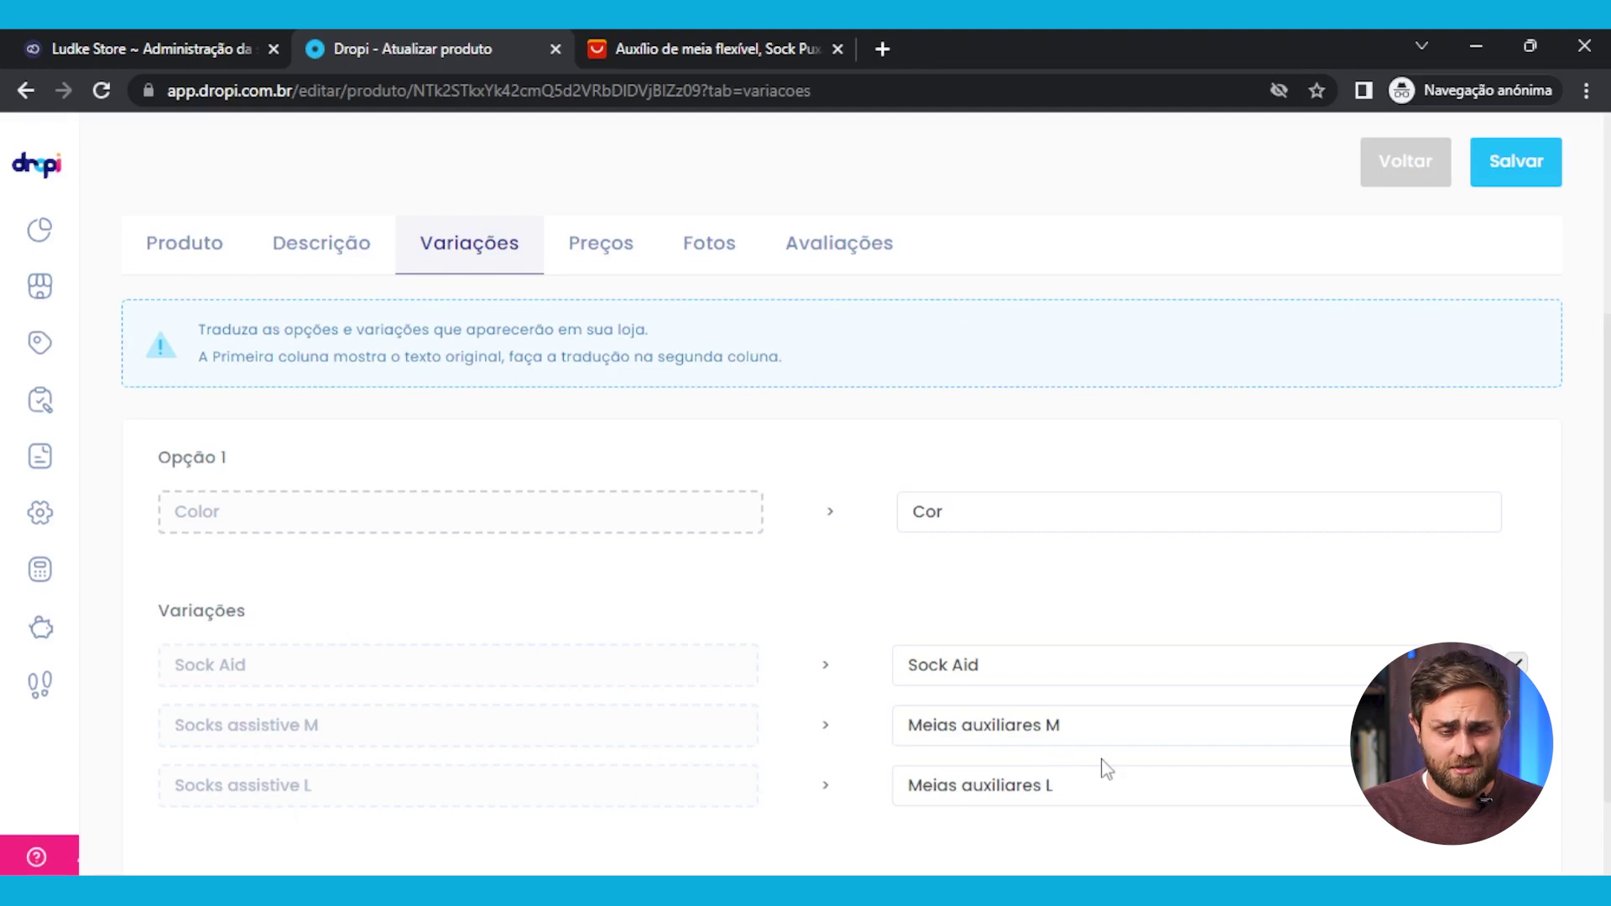
click(598, 254)
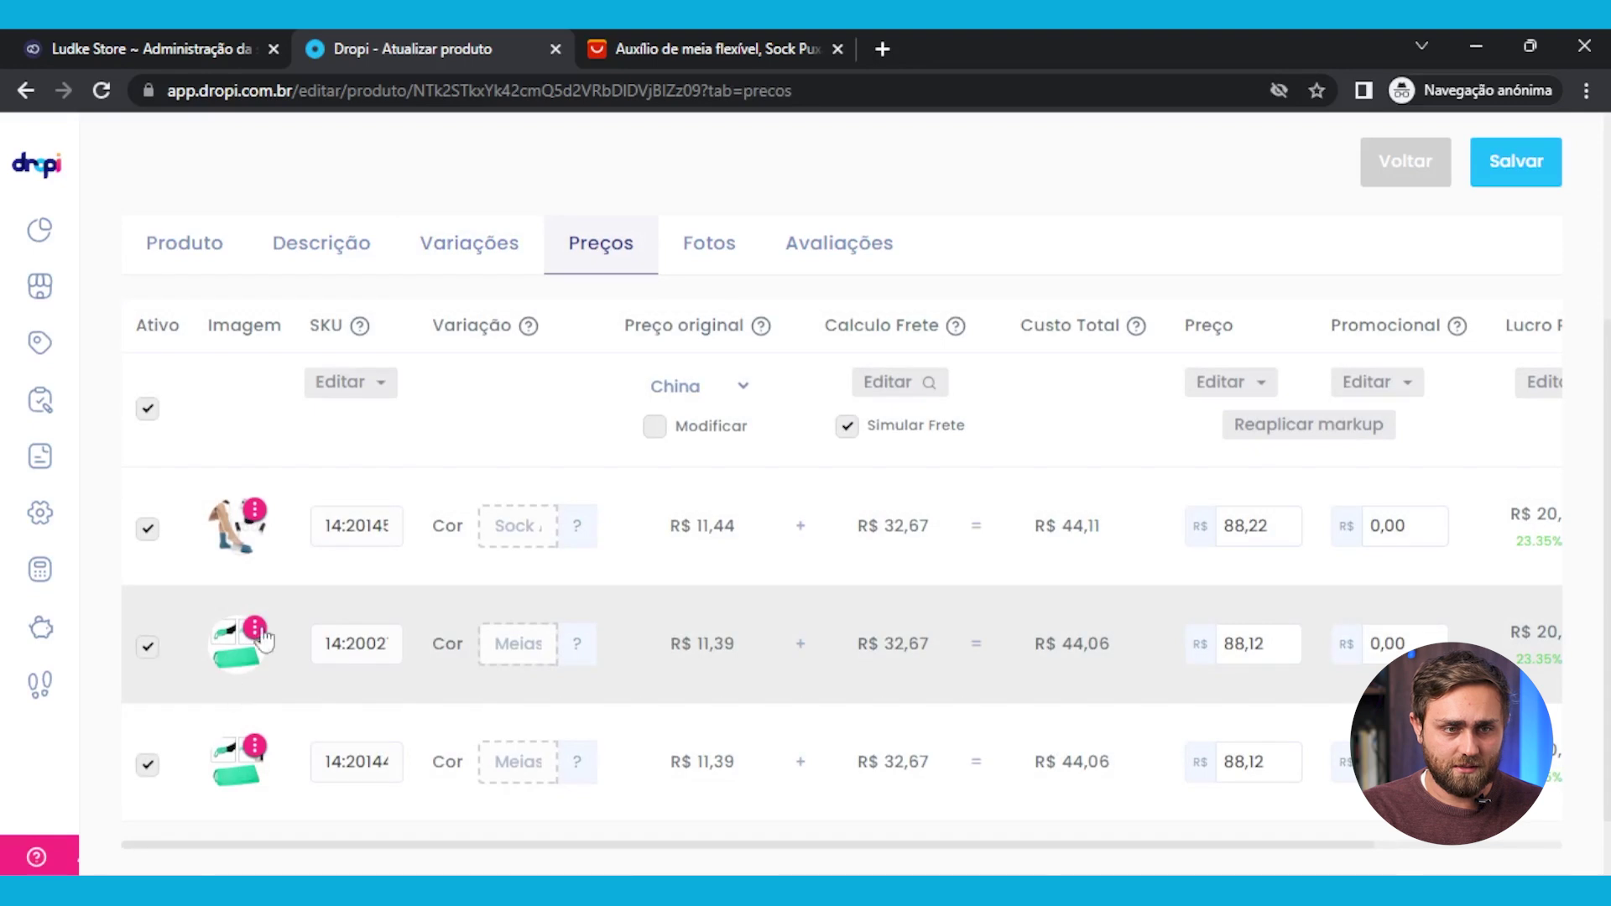
click(494, 244)
scroll(542, 358, down, 1)
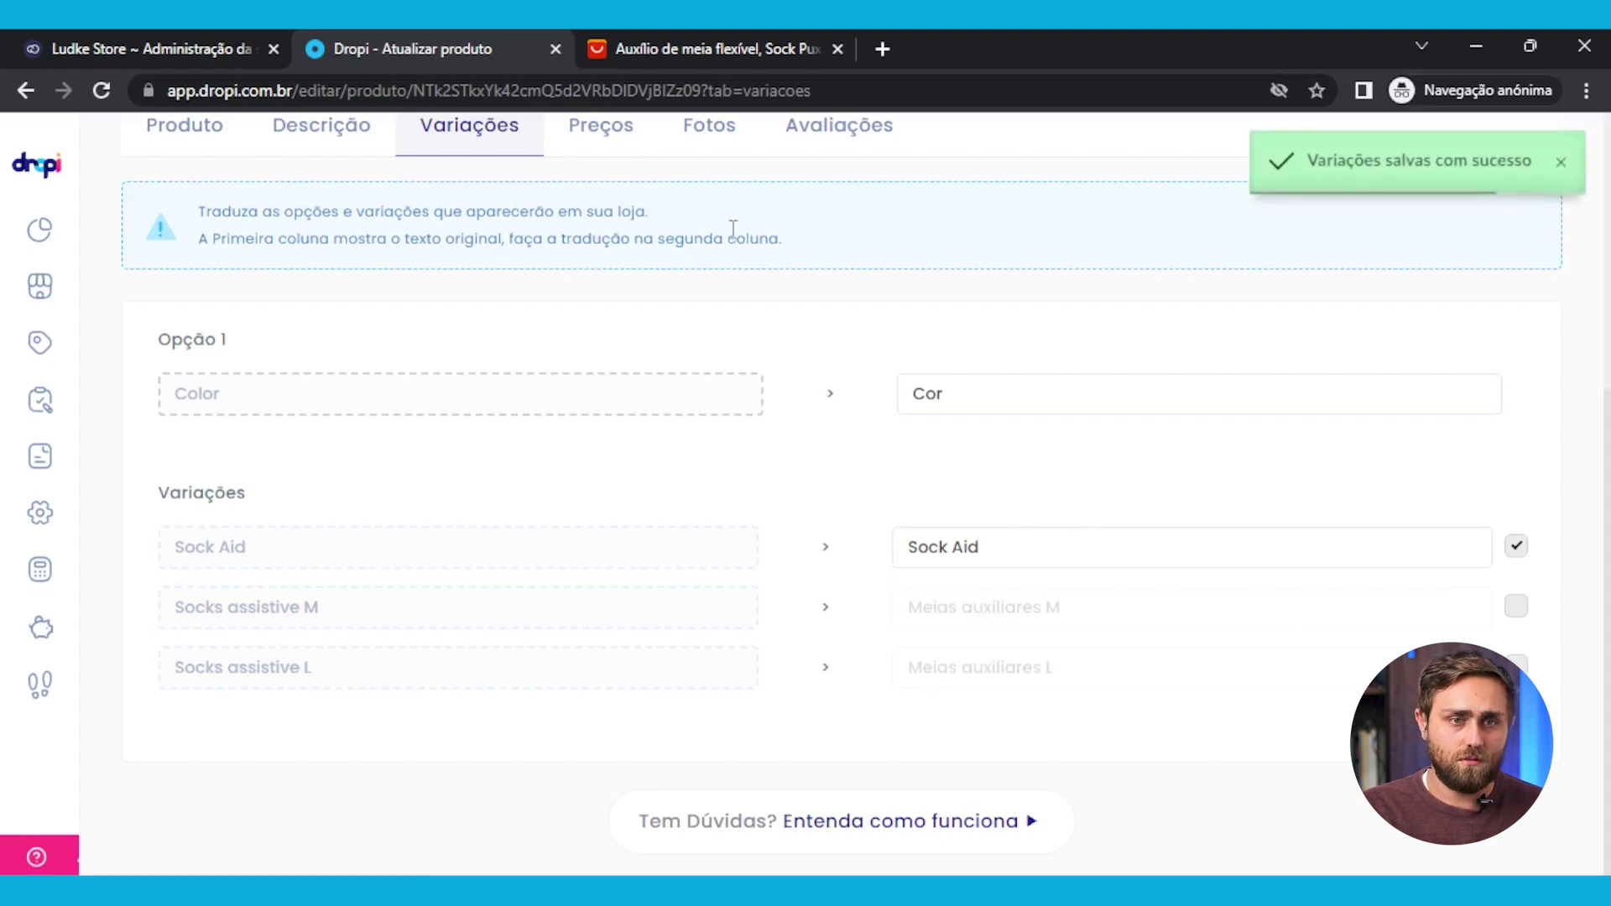
click(612, 136)
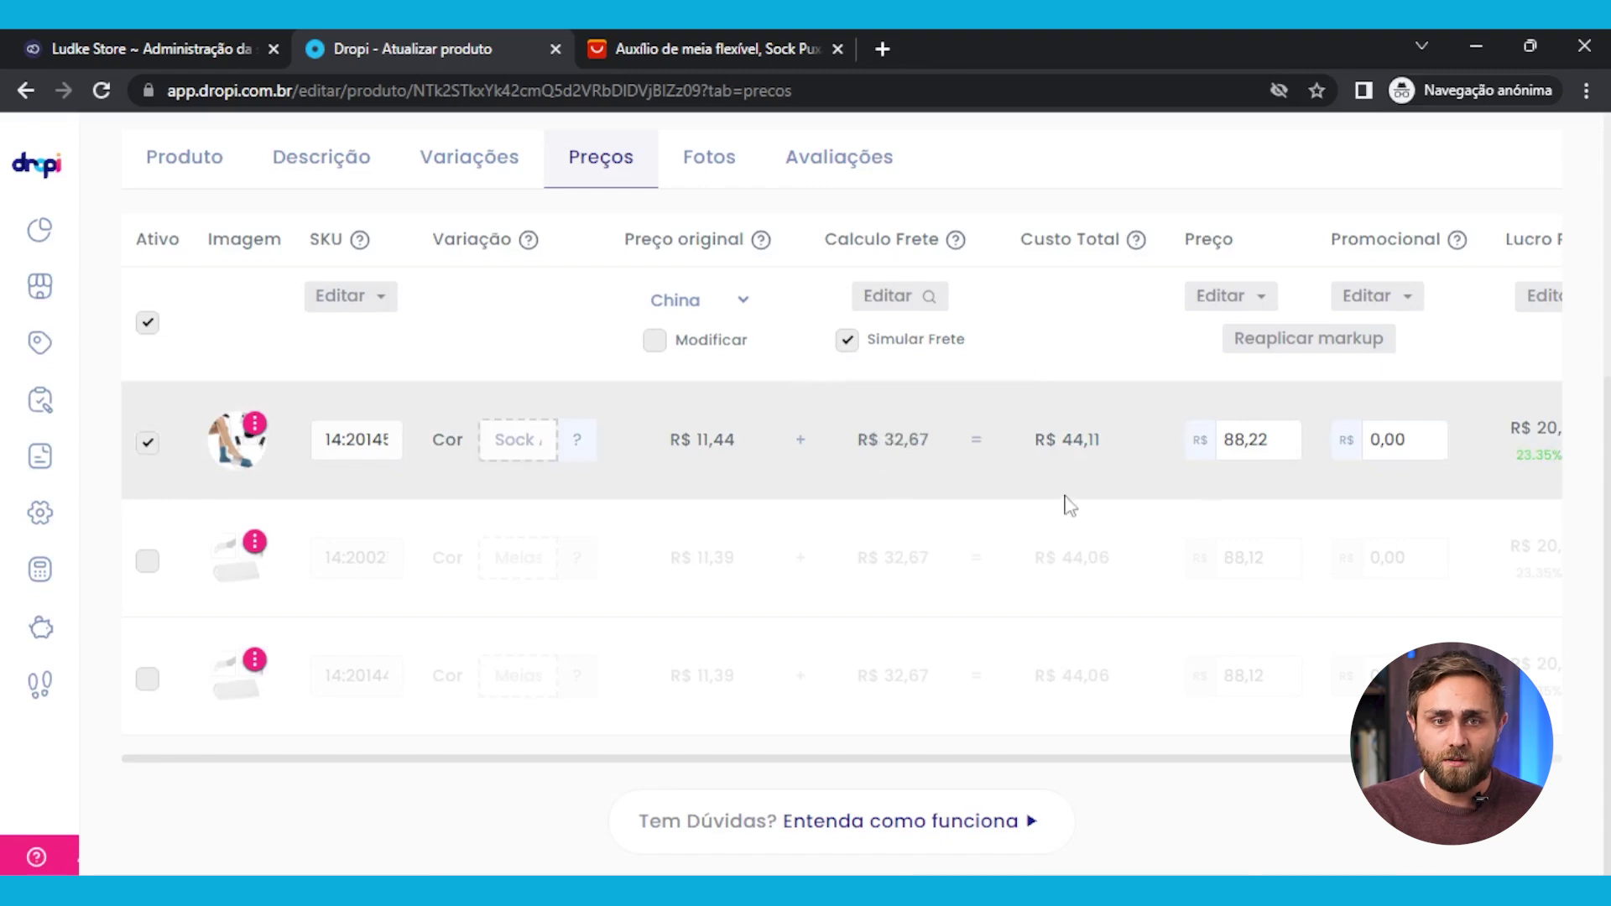
Multiply all variation prices by 3, giving 132,34 and 132,19
click(1249, 297)
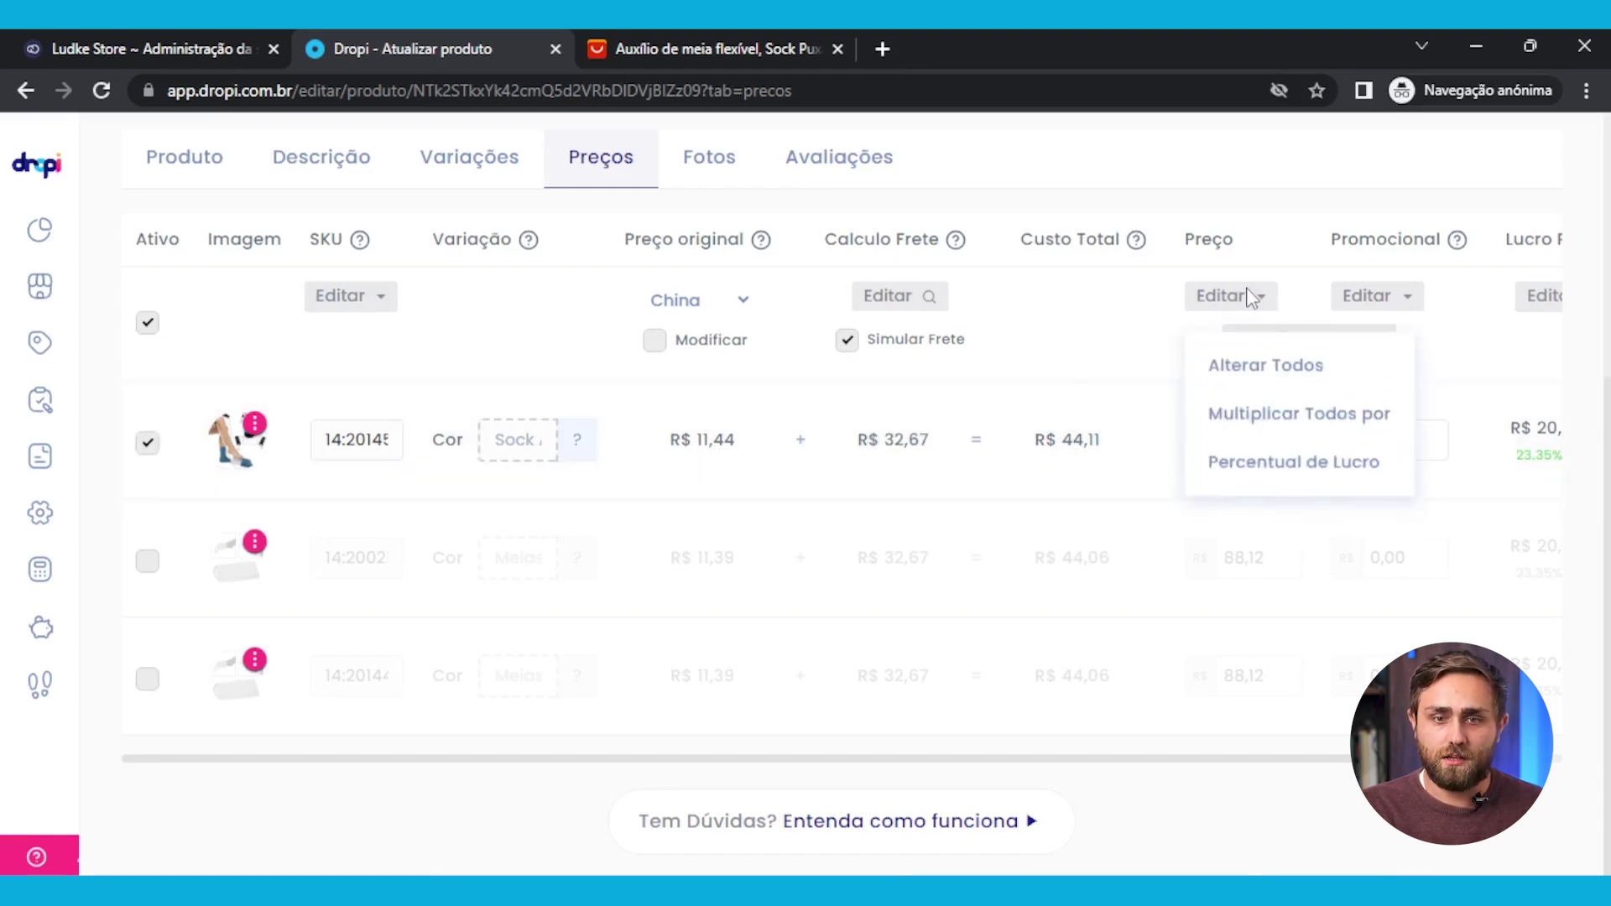
click(1318, 411)
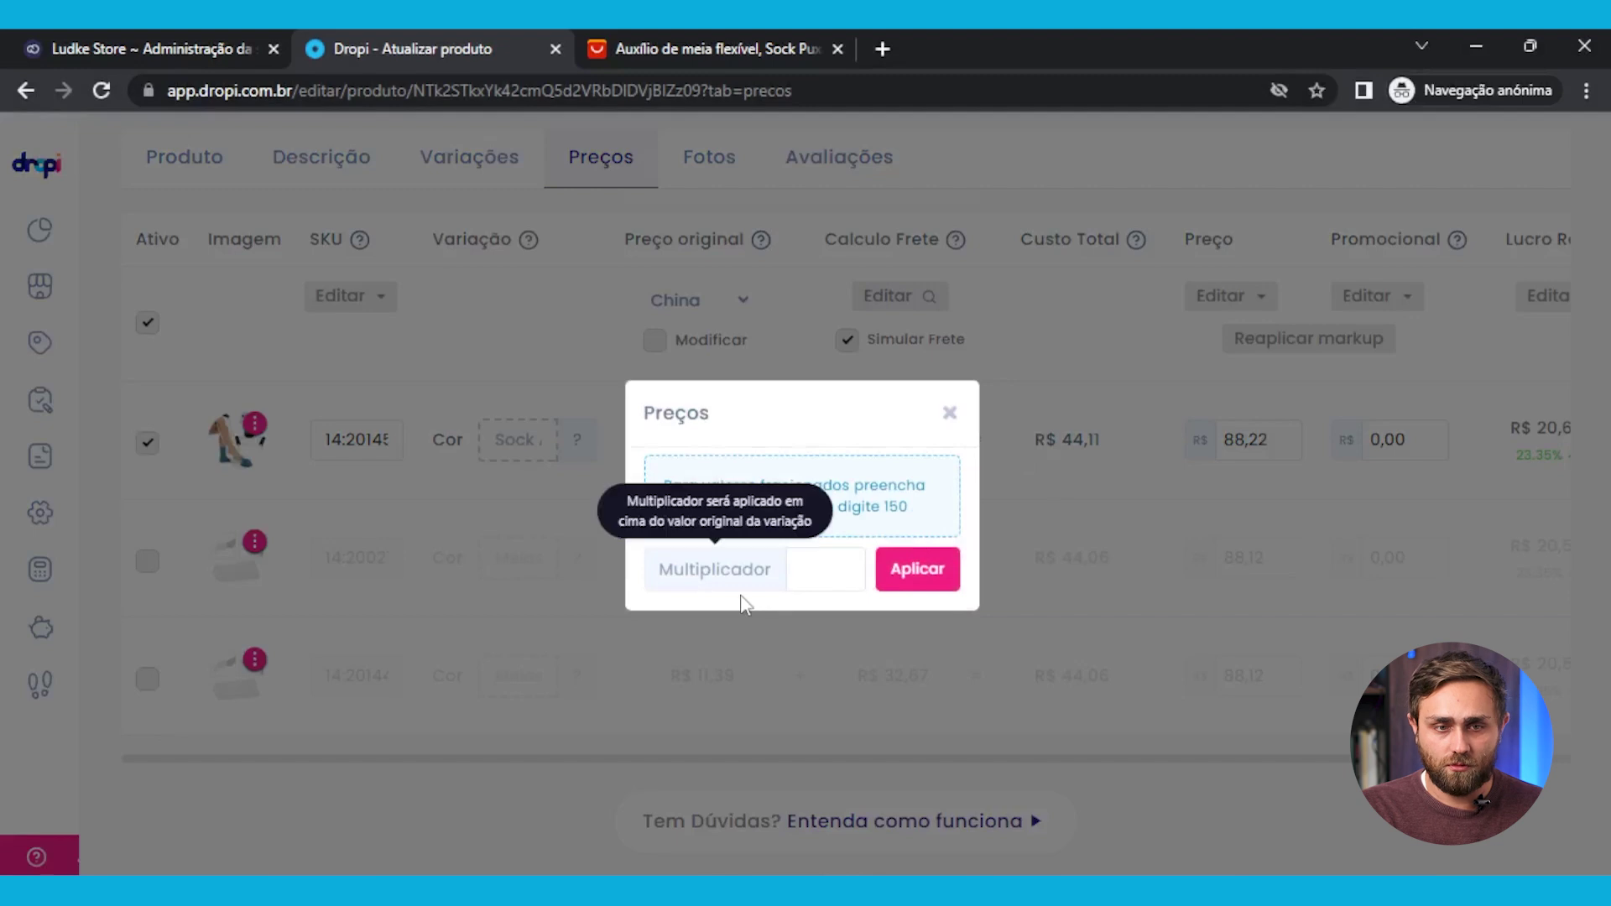
click(816, 568)
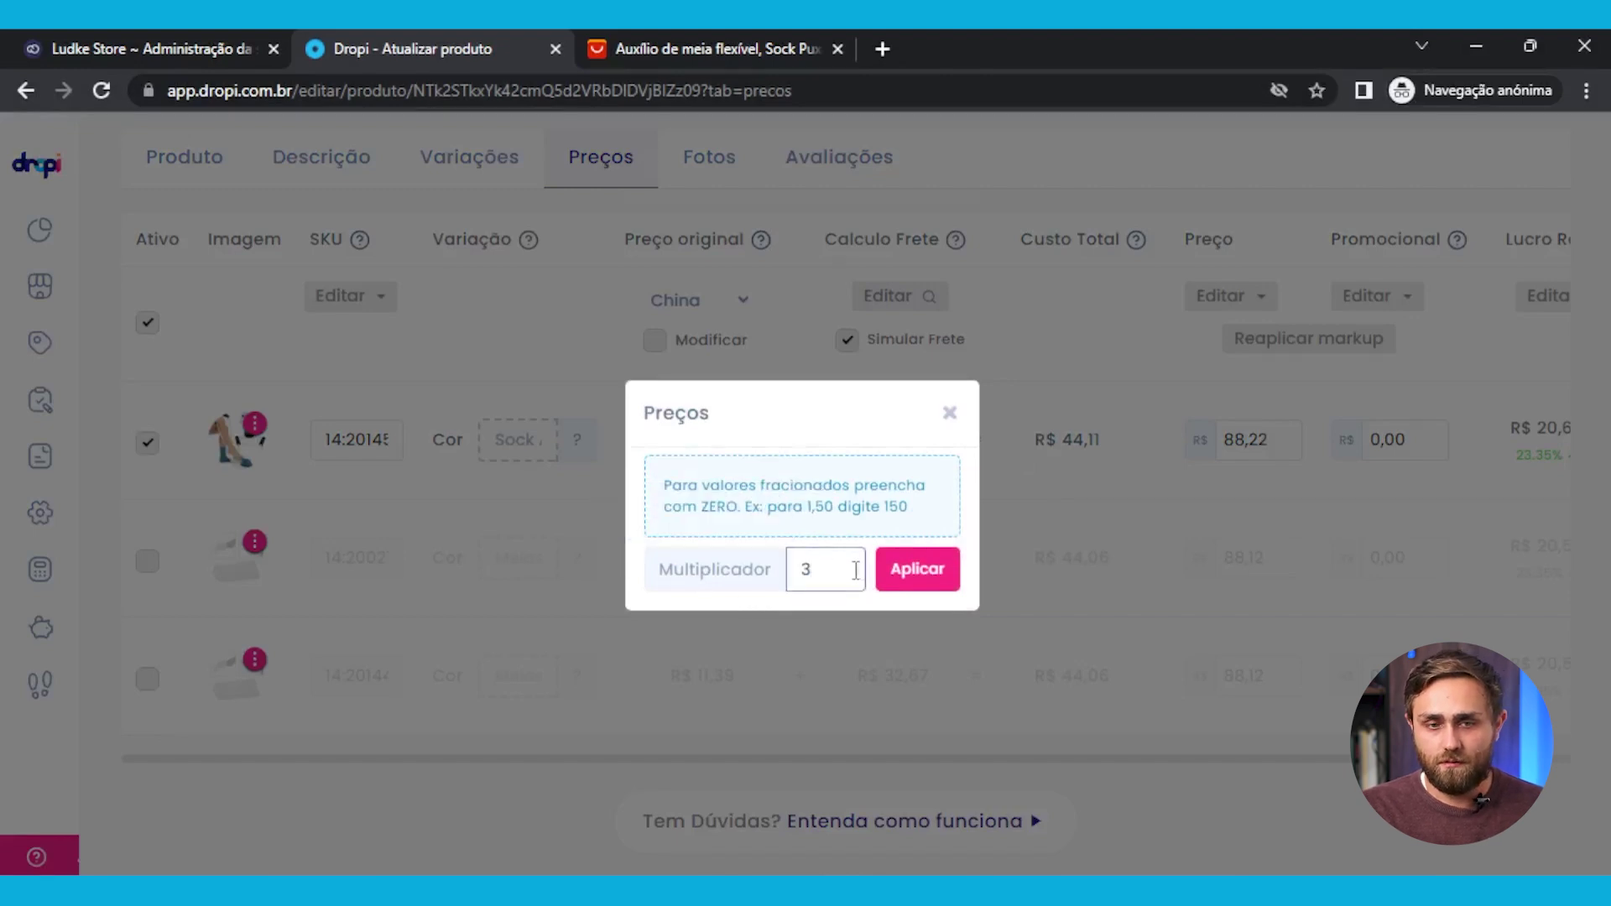
text(3)
click(905, 576)
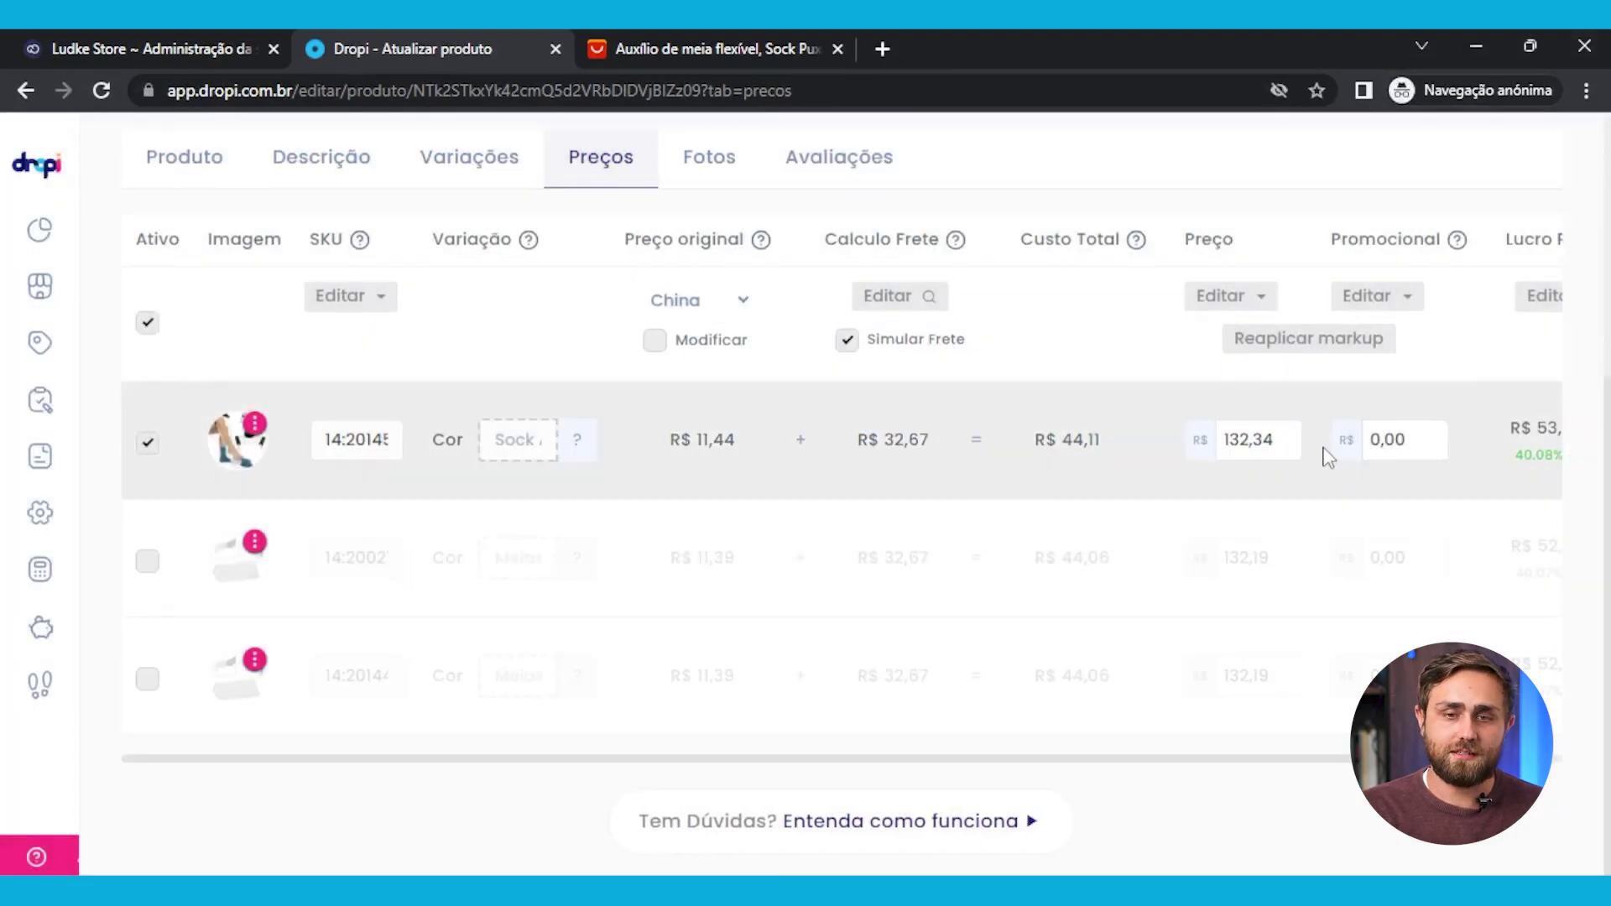
Set every variation's promotional price to 99,97
click(1386, 298)
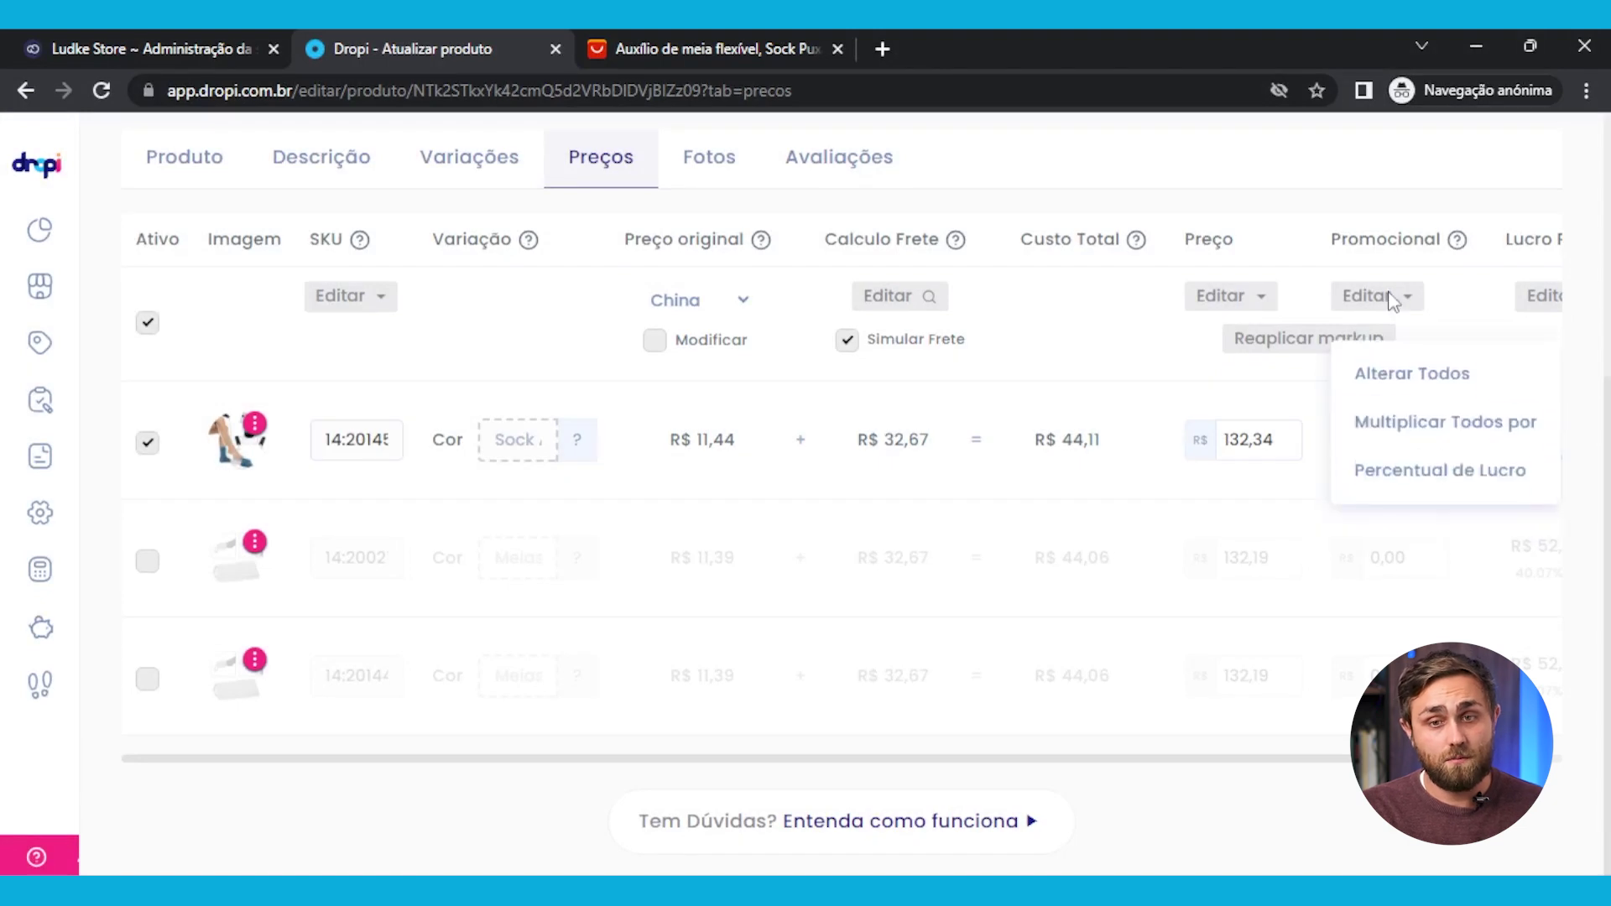
click(1460, 409)
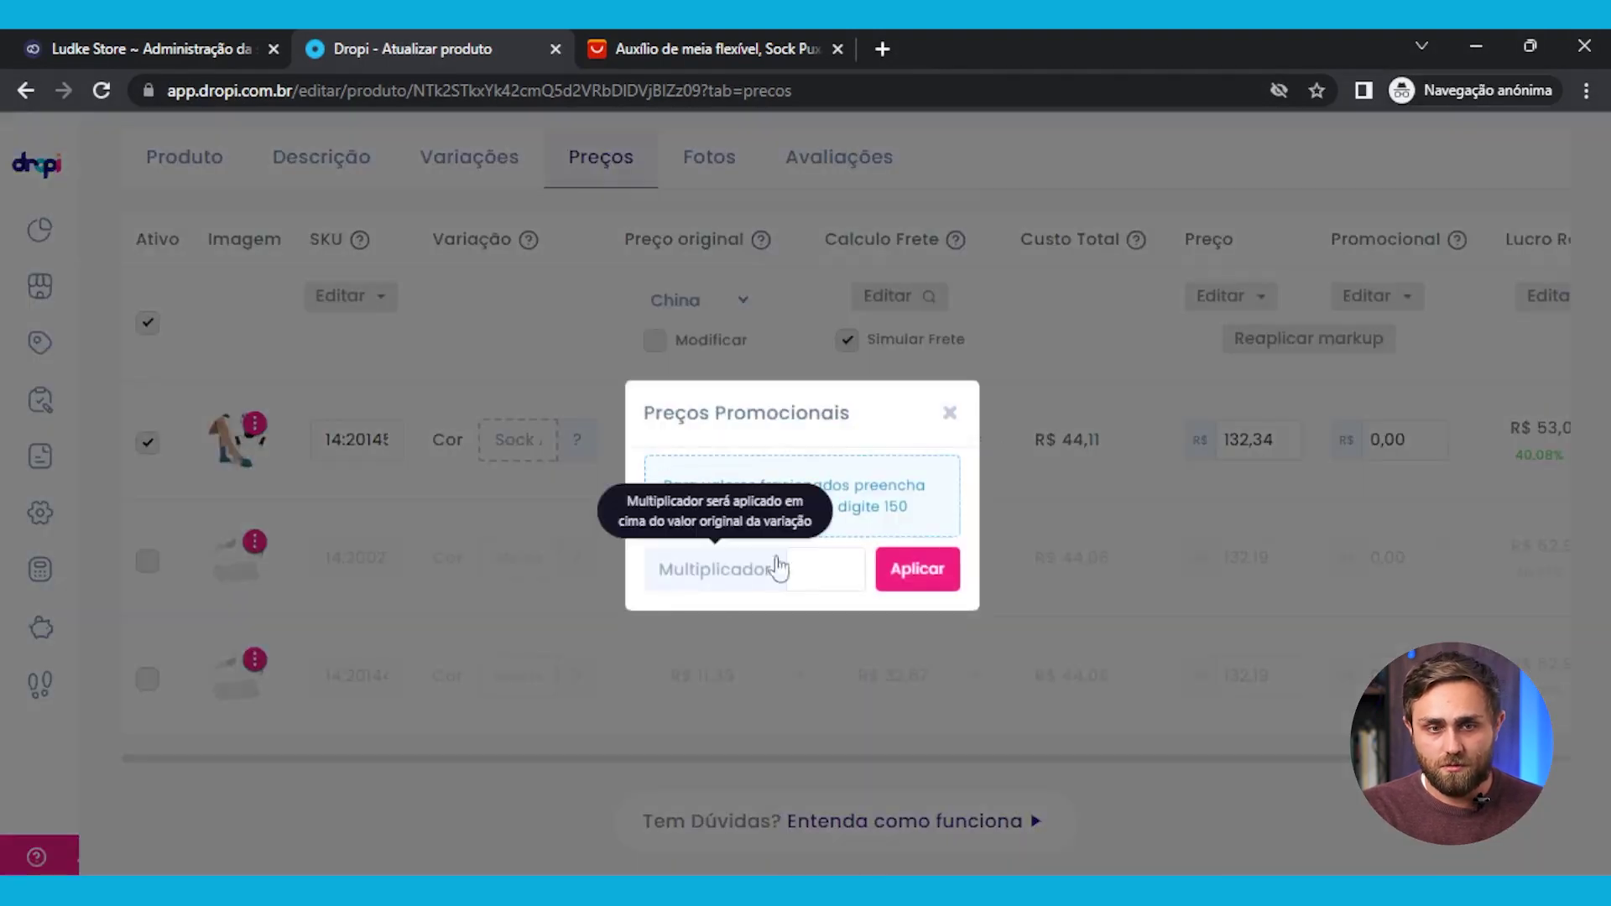
click(949, 415)
click(1387, 307)
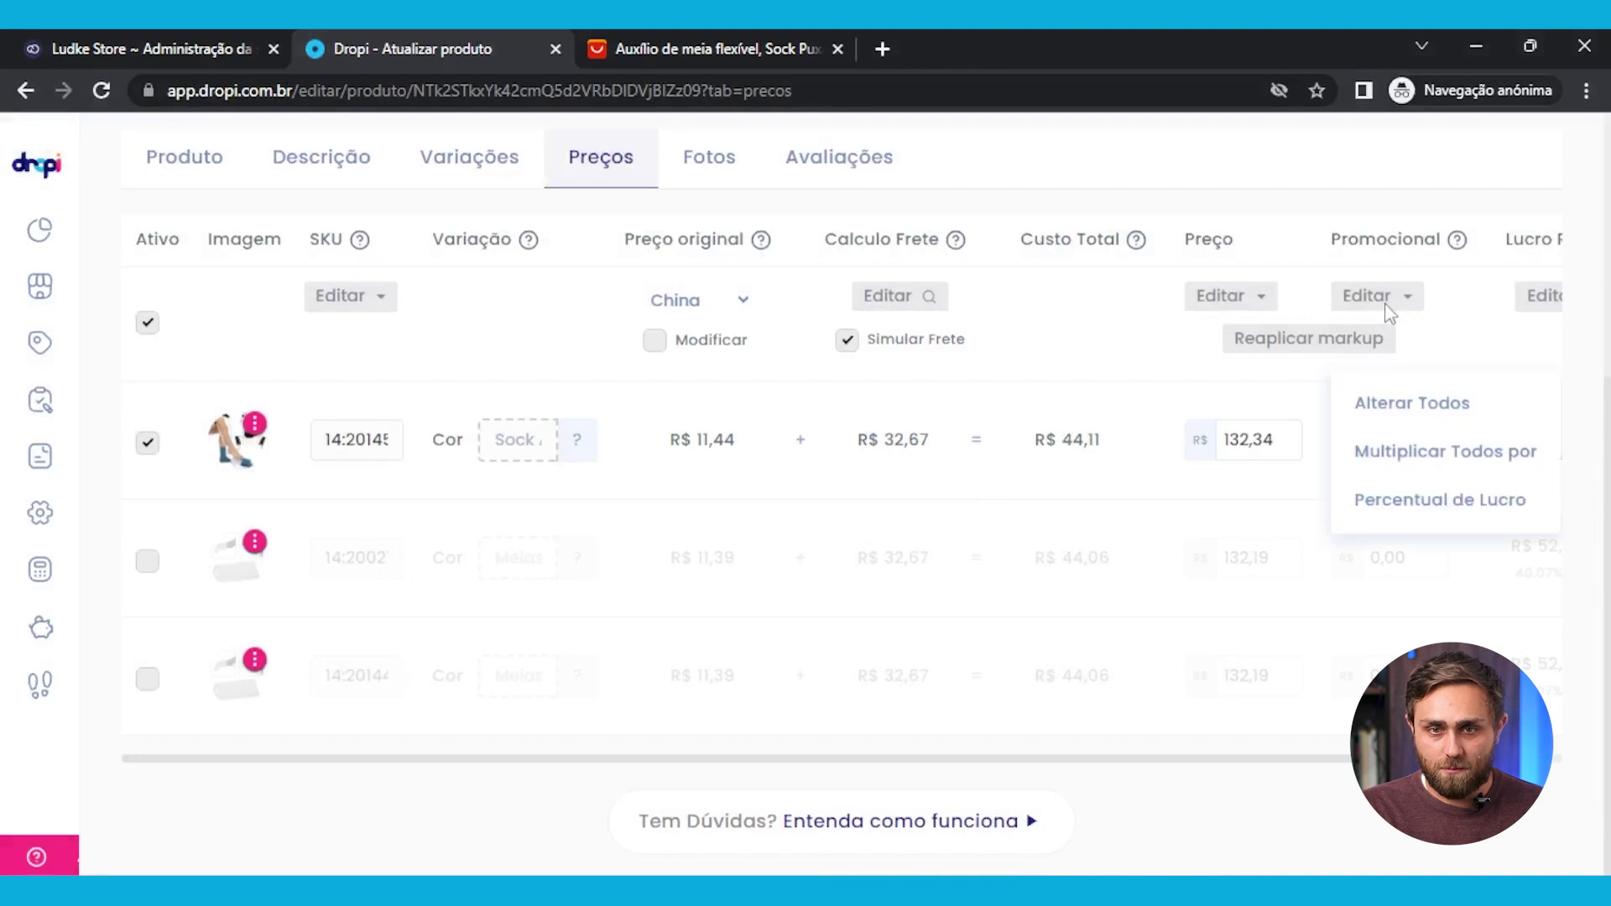
click(1450, 360)
click(797, 572)
text(99,97)
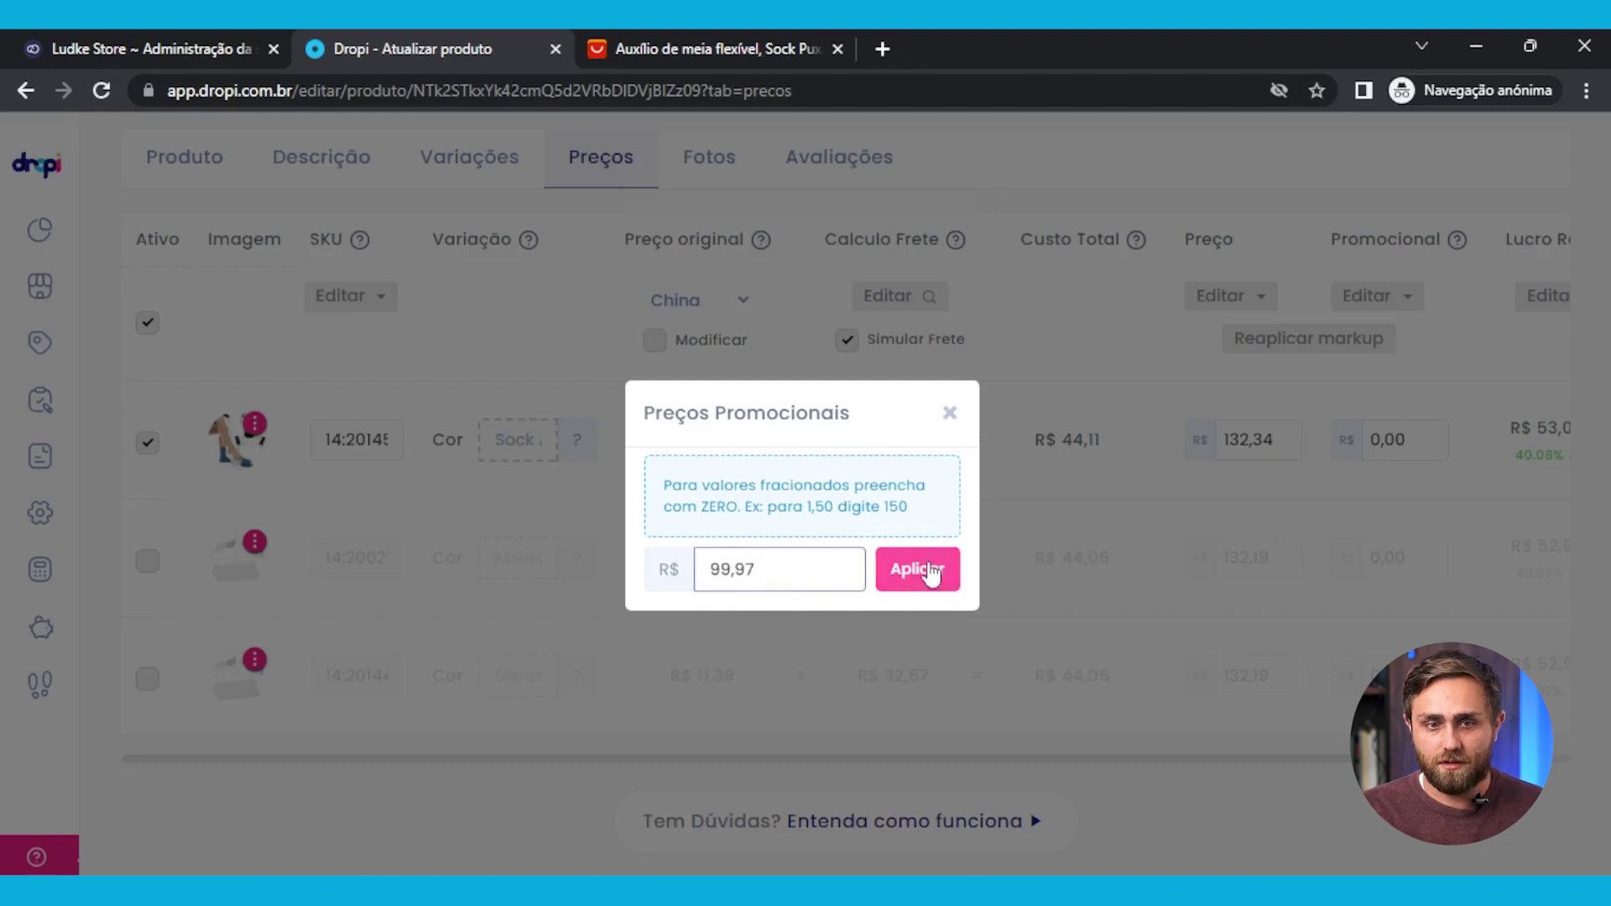
click(920, 569)
scroll(1426, 571, right, 3)
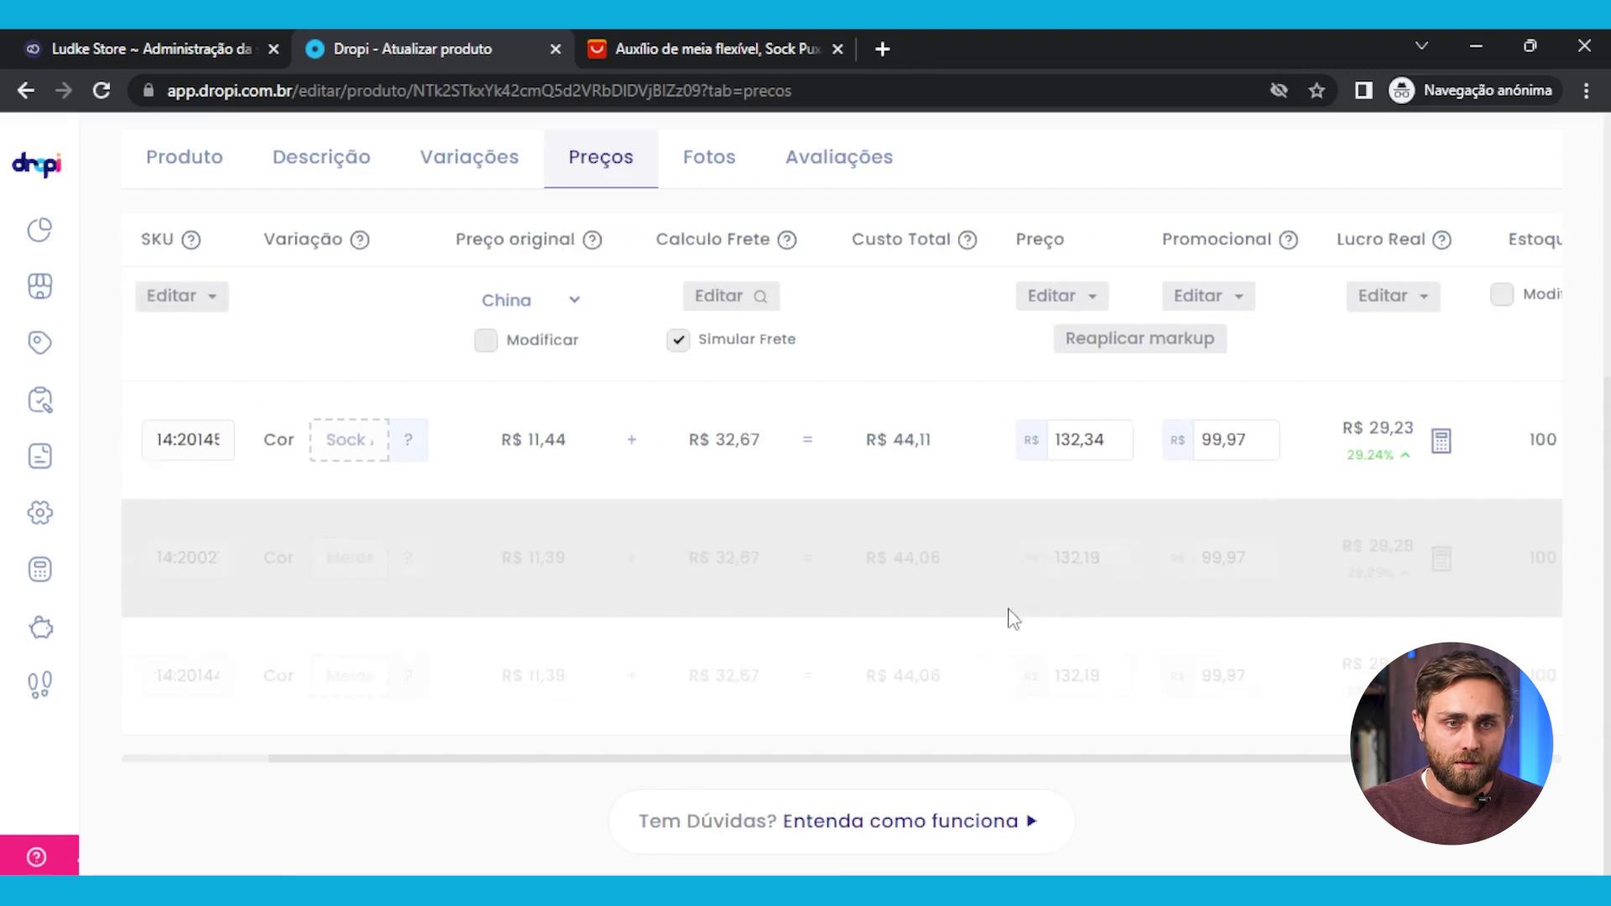
scroll(829, 623, left, 3)
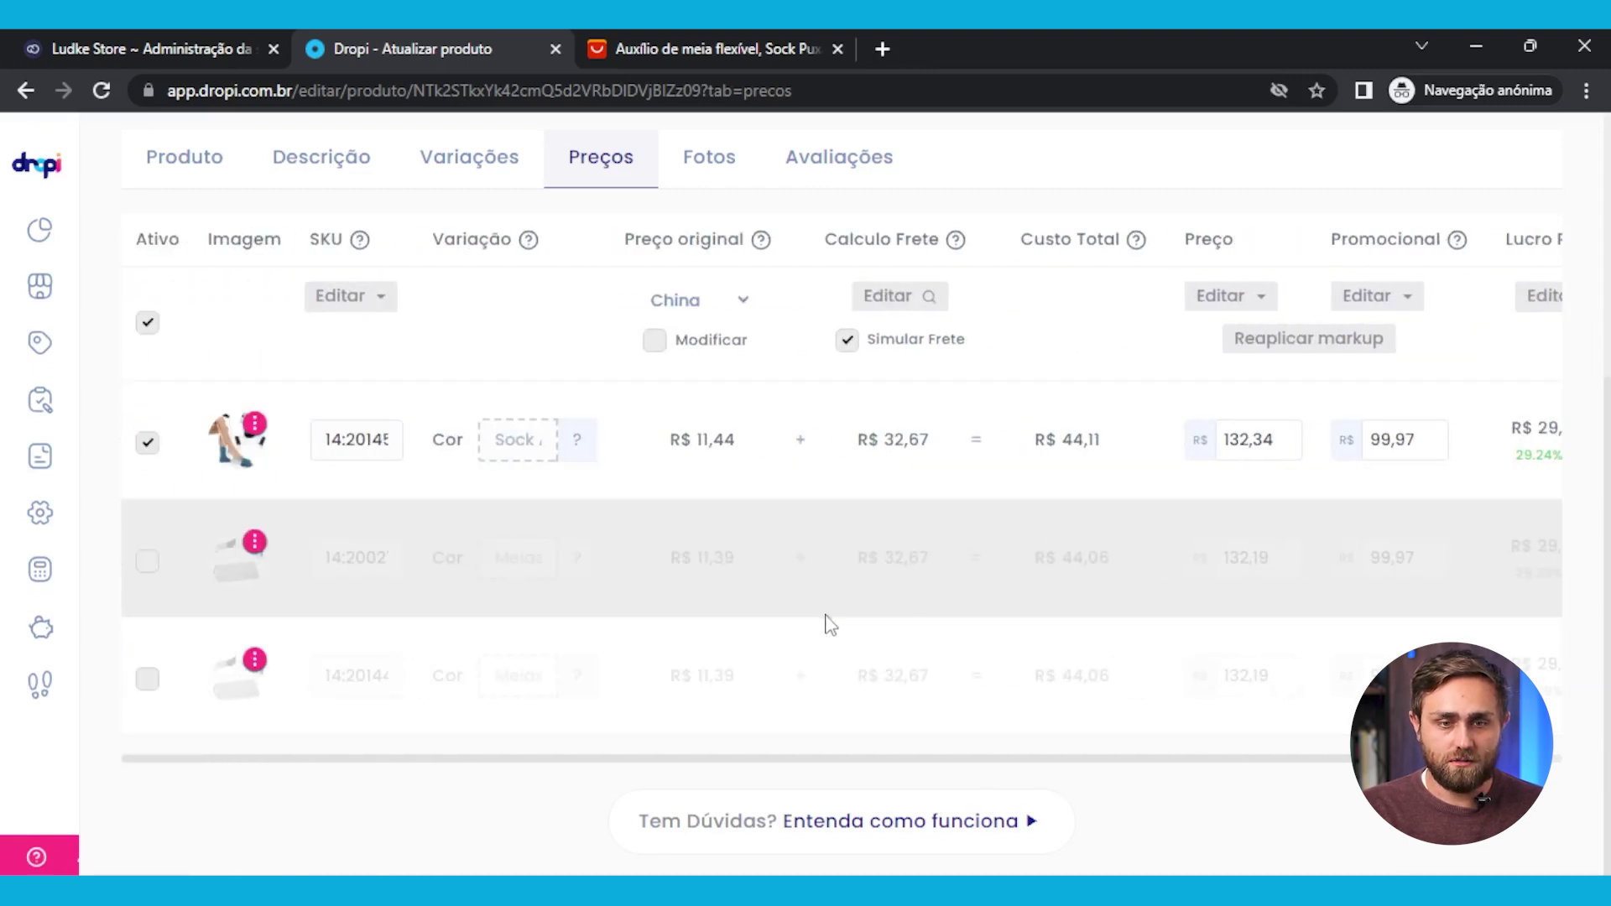
Deselect the green sock-puller bag photo on the Fotos tab, keeping the other photos
click(727, 164)
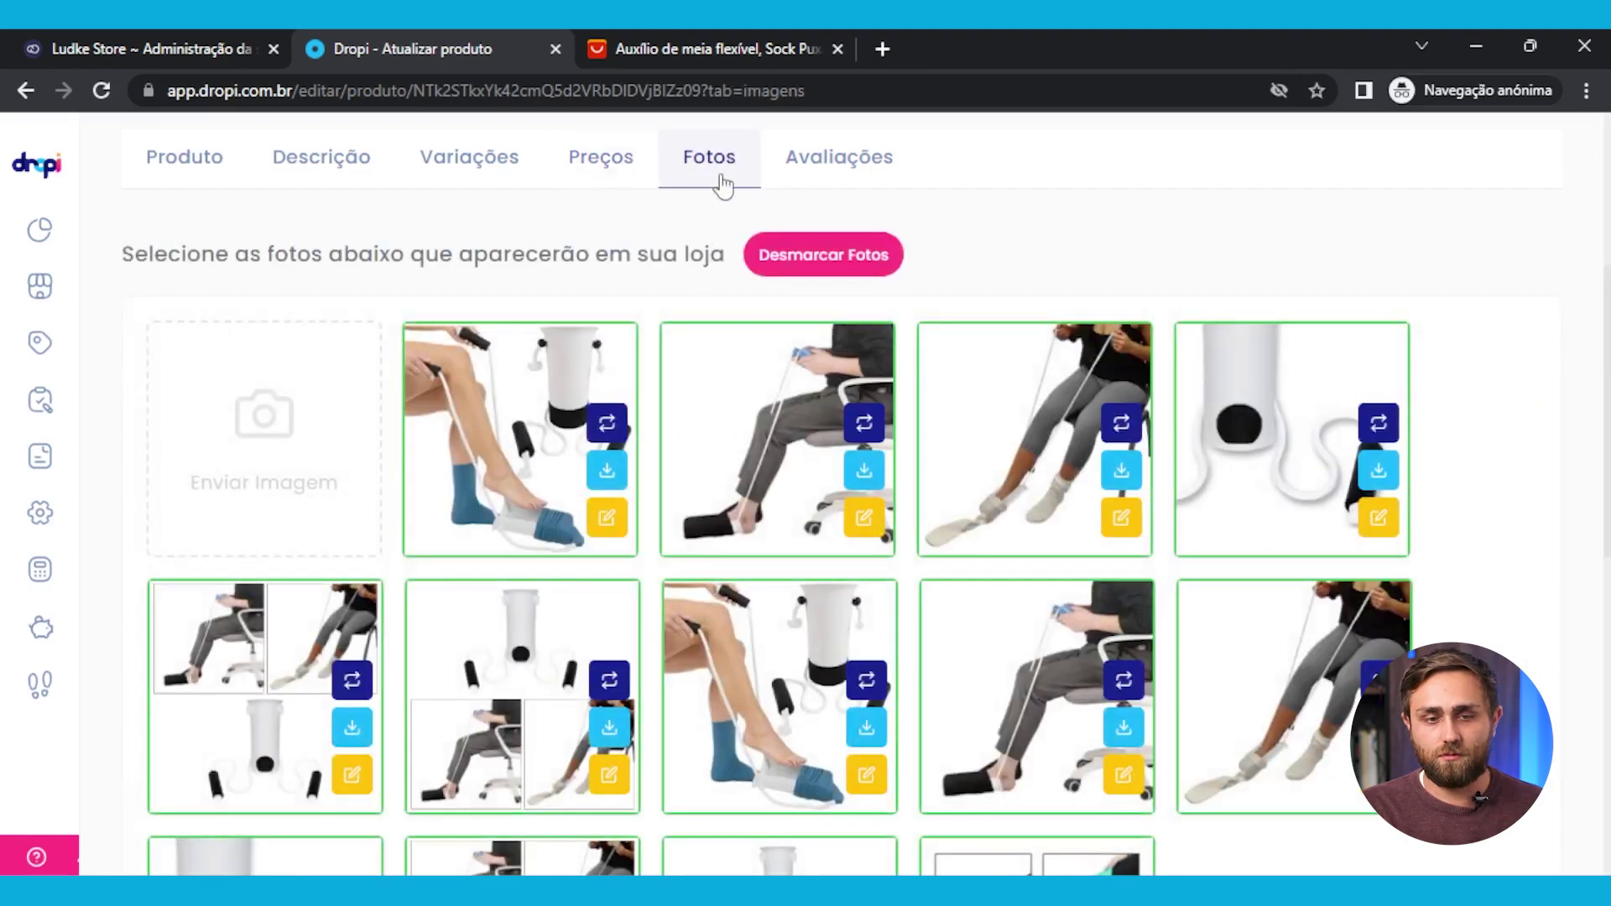
scroll(697, 413, down, 4)
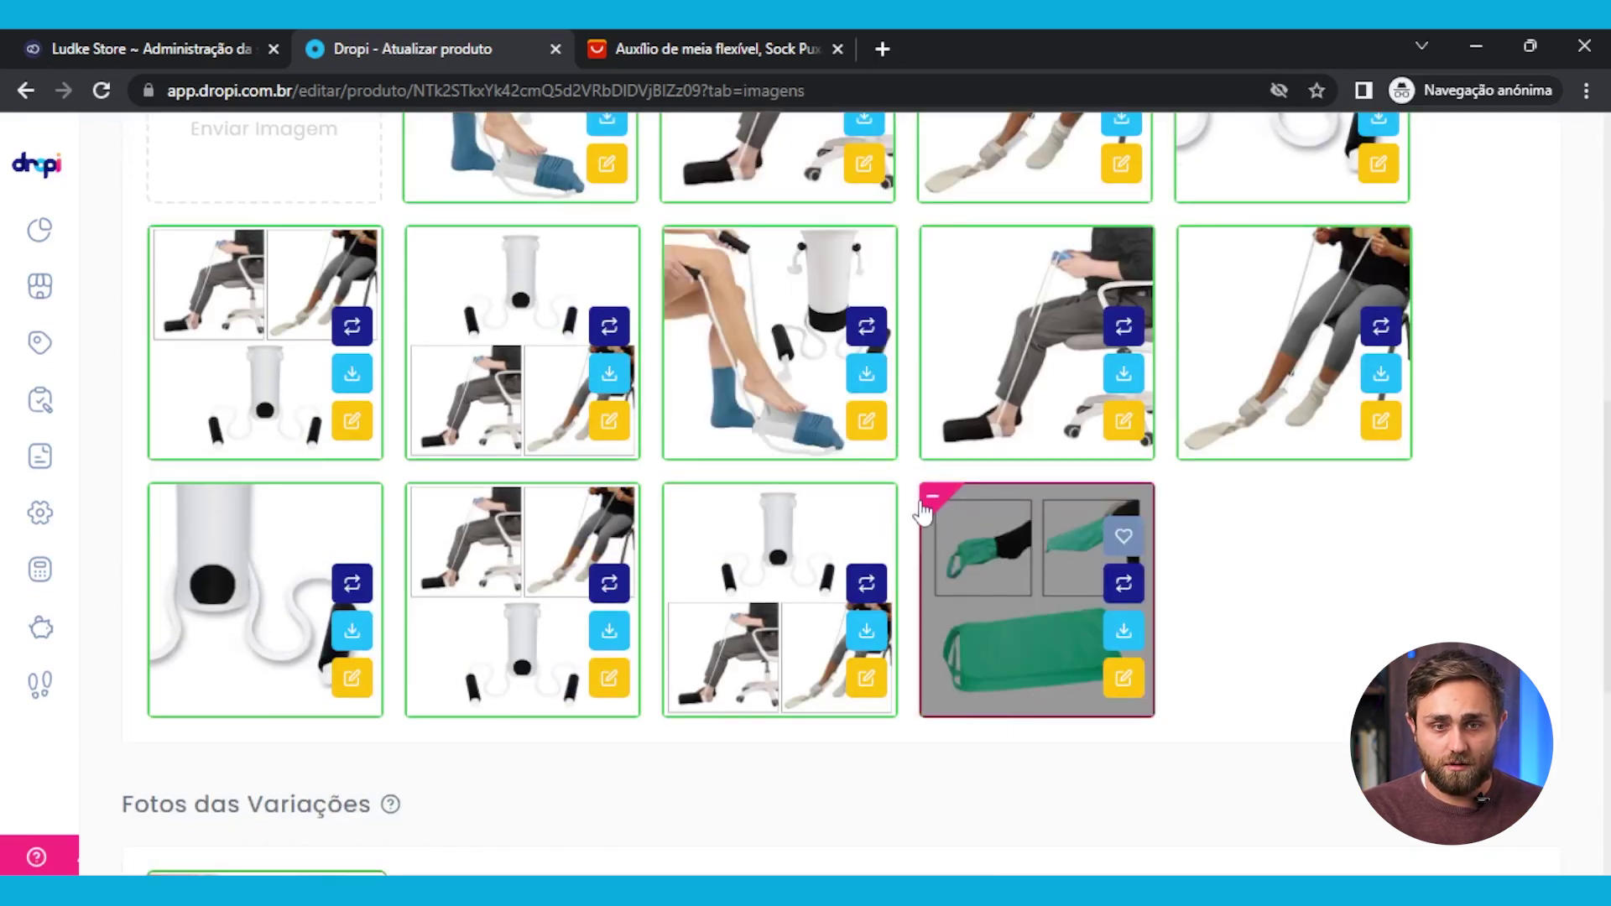
click(935, 502)
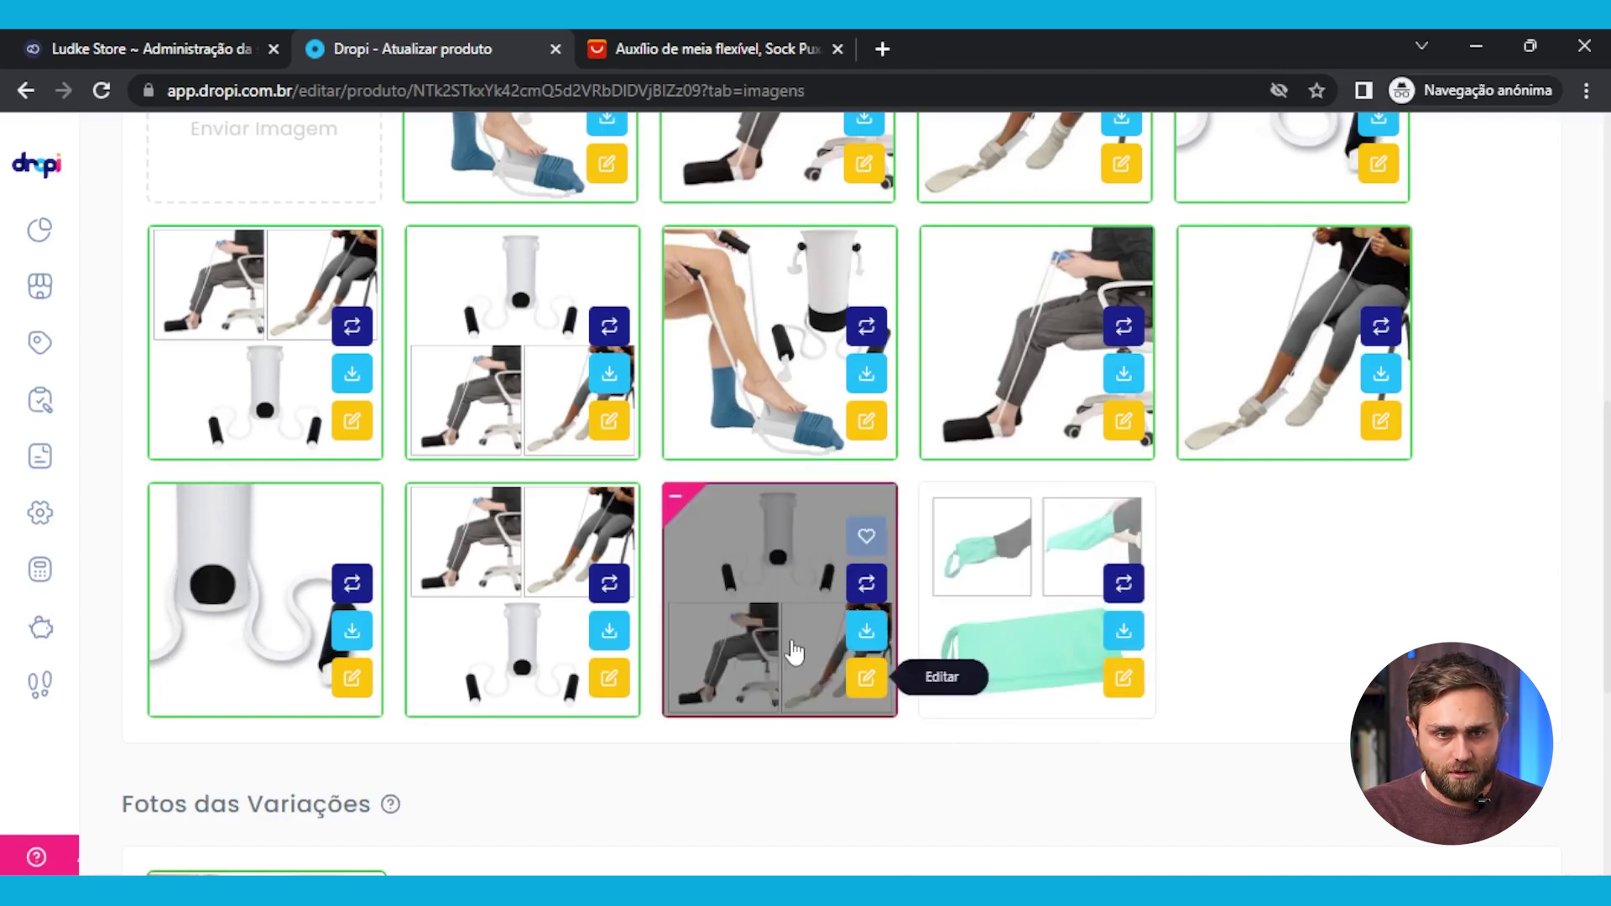
scroll(923, 688, up, 1)
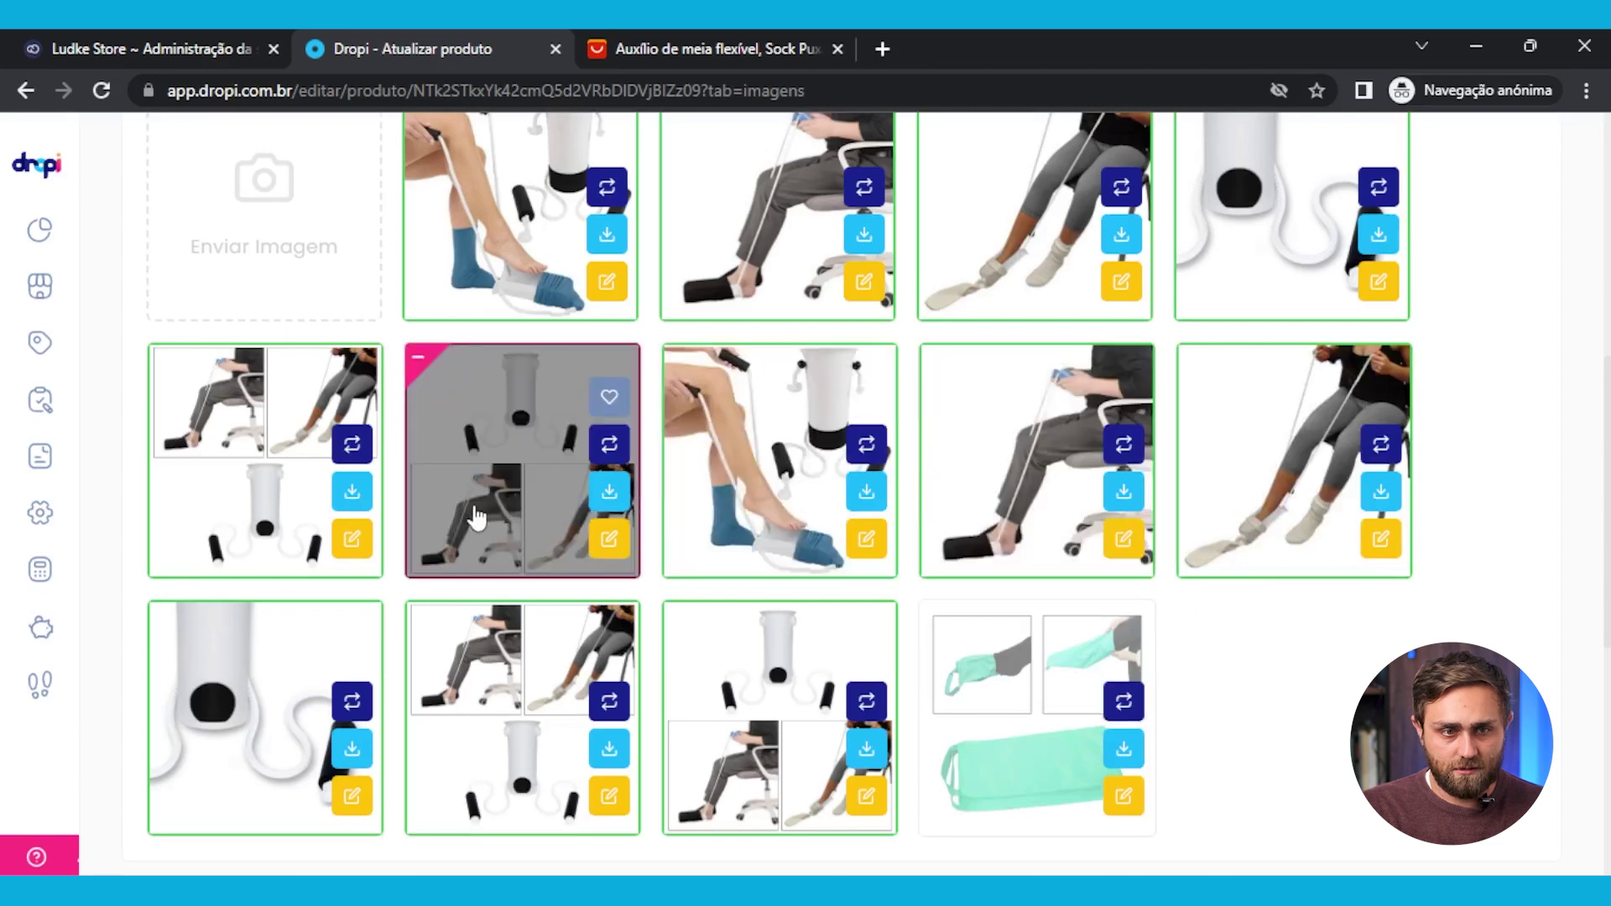
scroll(855, 722, up, 1)
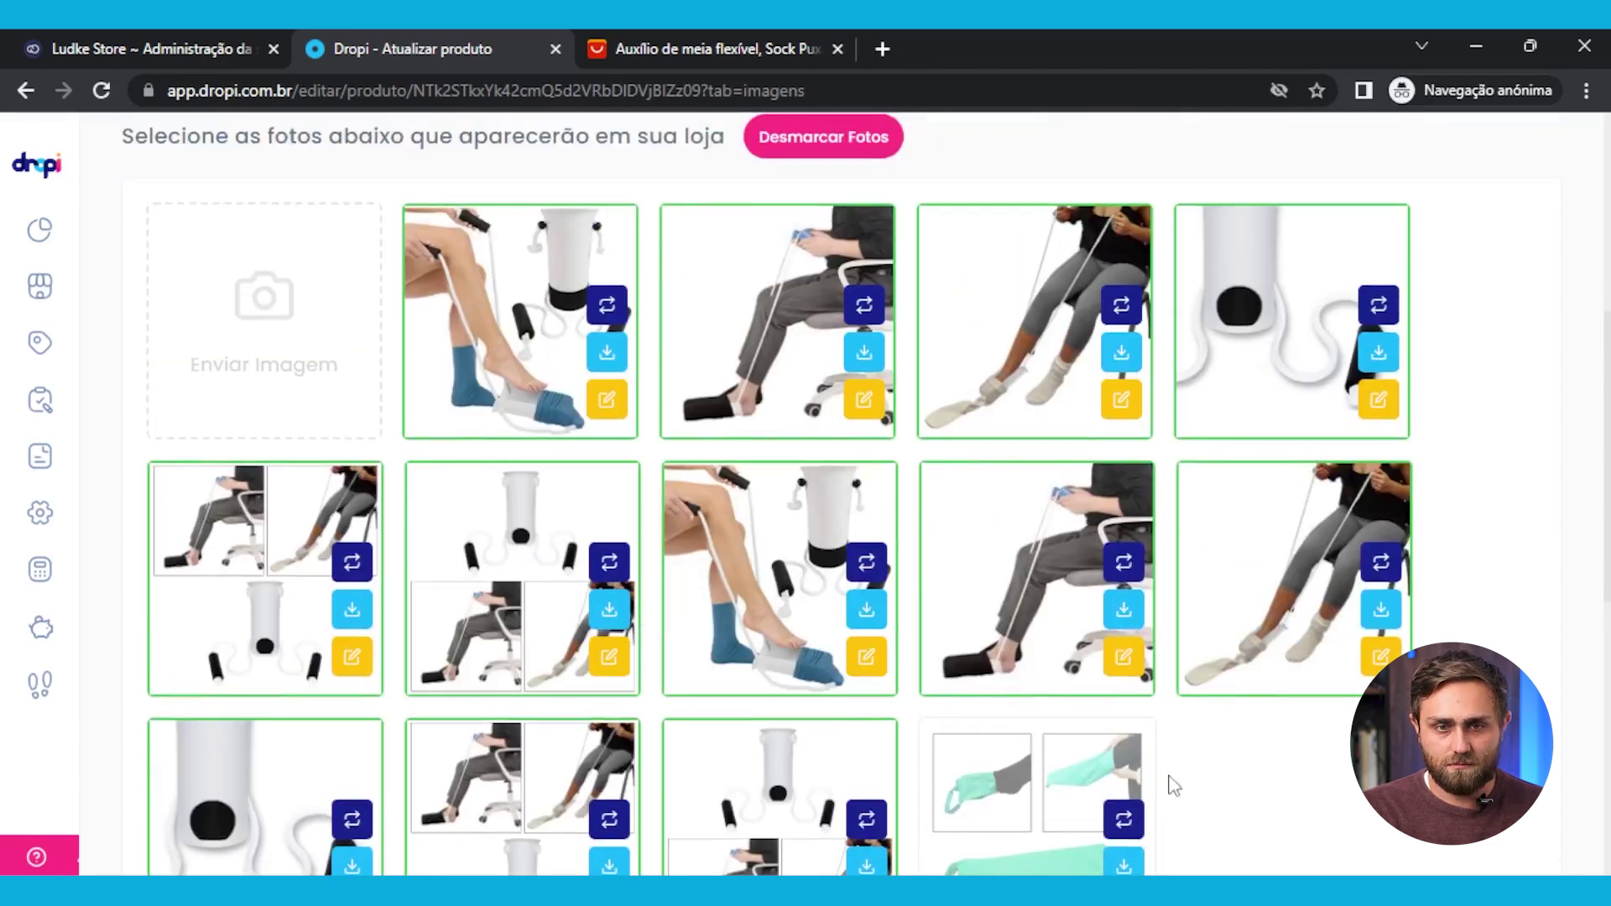
scroll(1208, 769, down, 6)
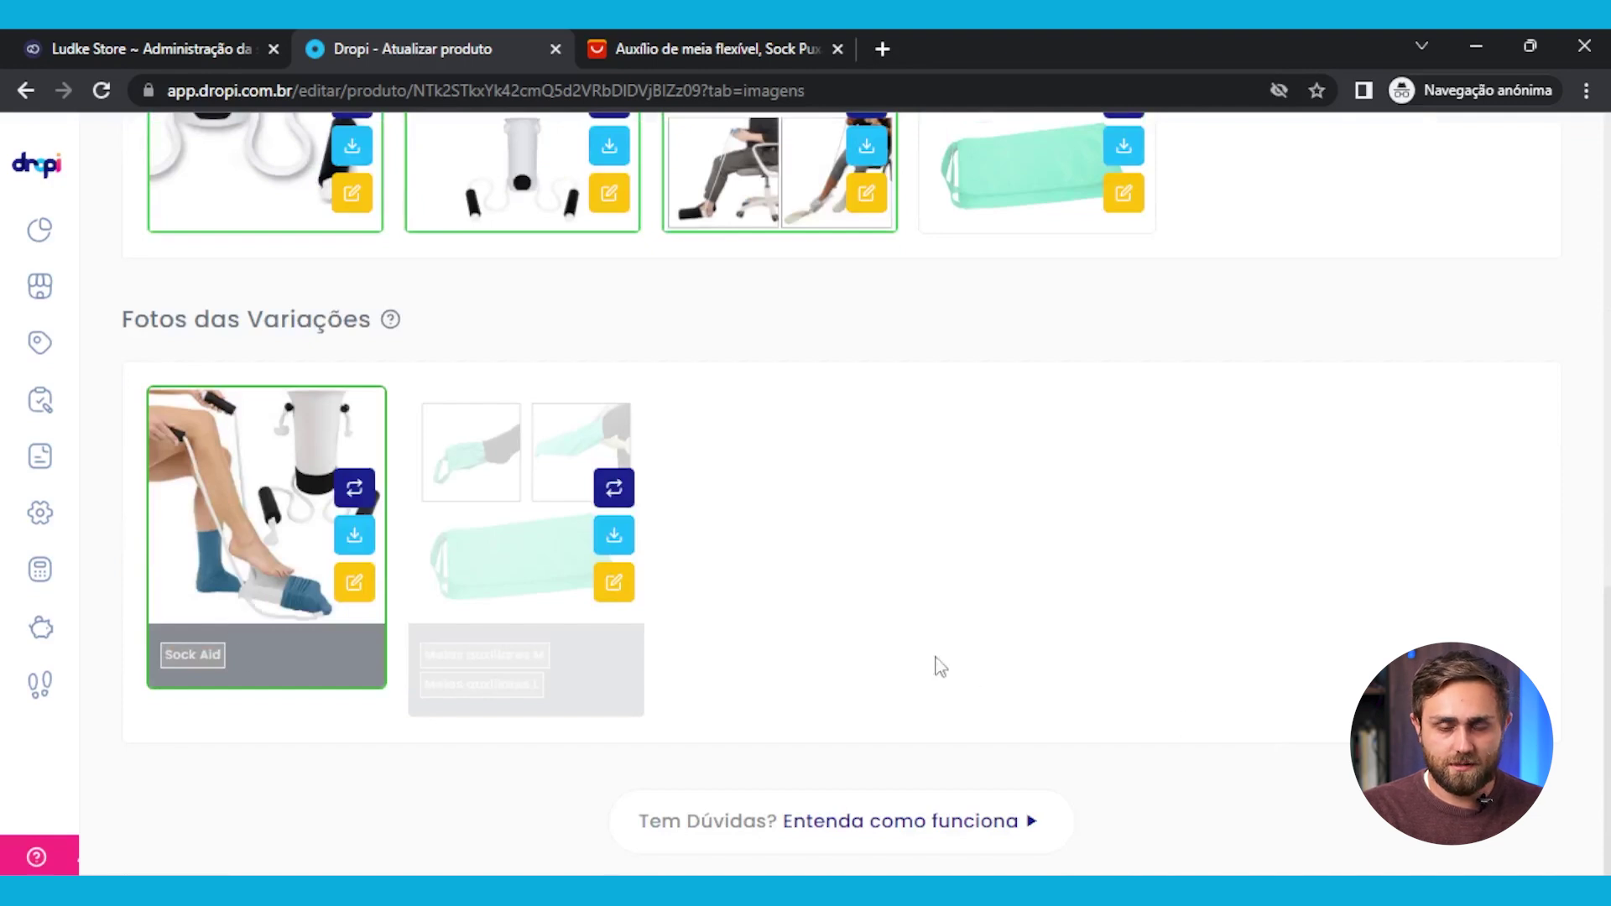
scroll(936, 666, up, 8)
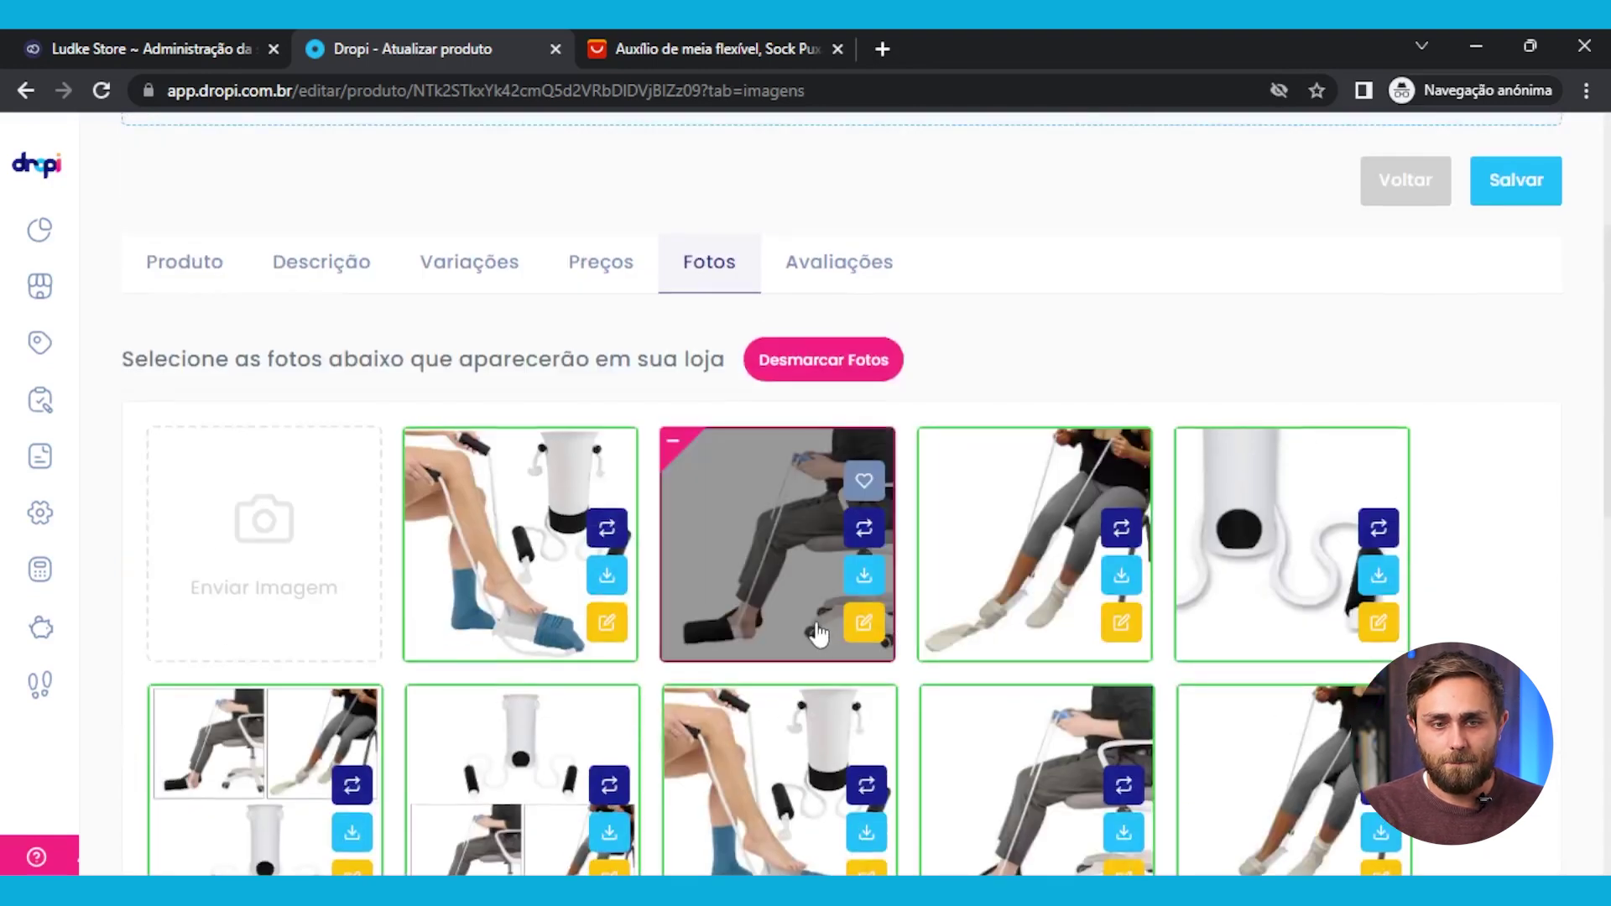
scroll(576, 621, up, 3)
Publish the five-star customer review dated 02/06/2023 from the Avaliações tab
click(859, 514)
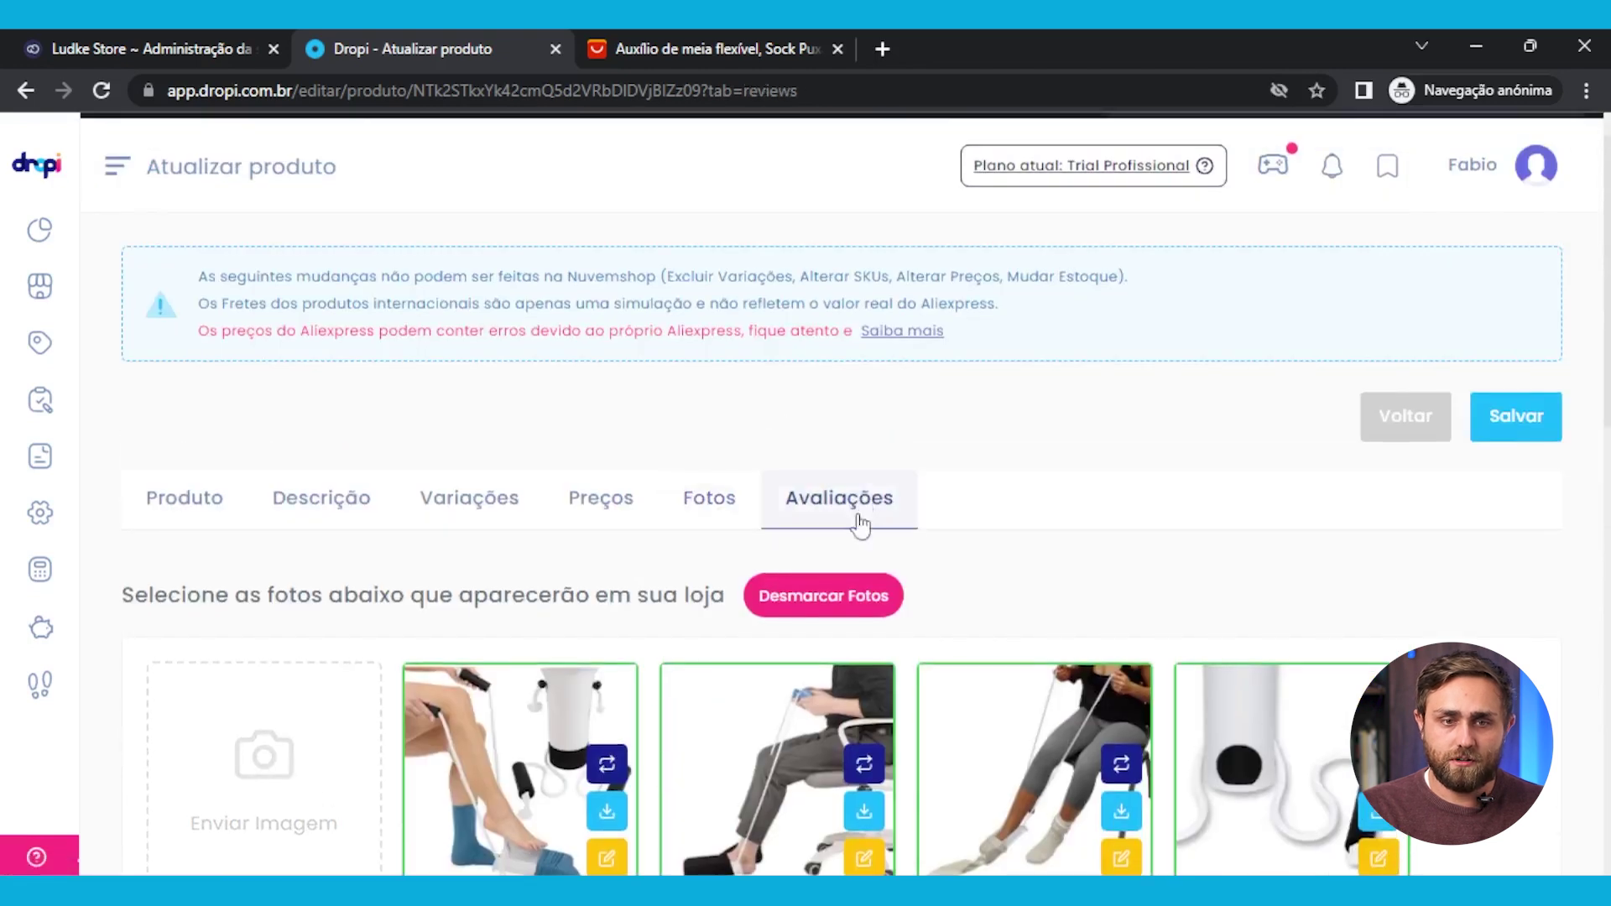
scroll(746, 637, down, 5)
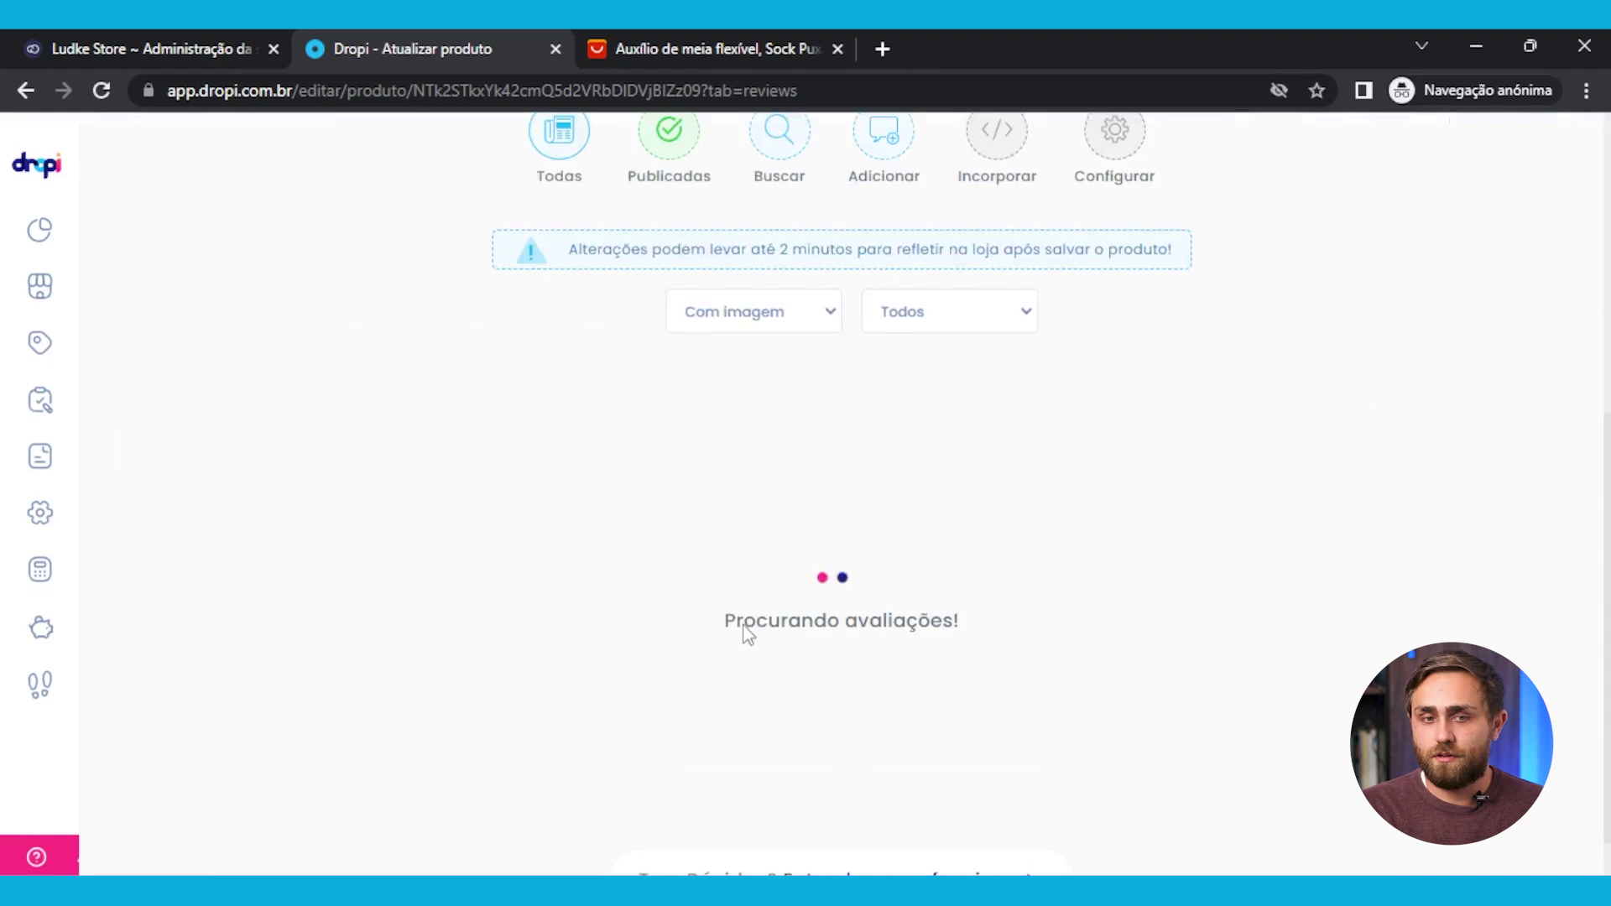
scroll(1196, 652, down, 2)
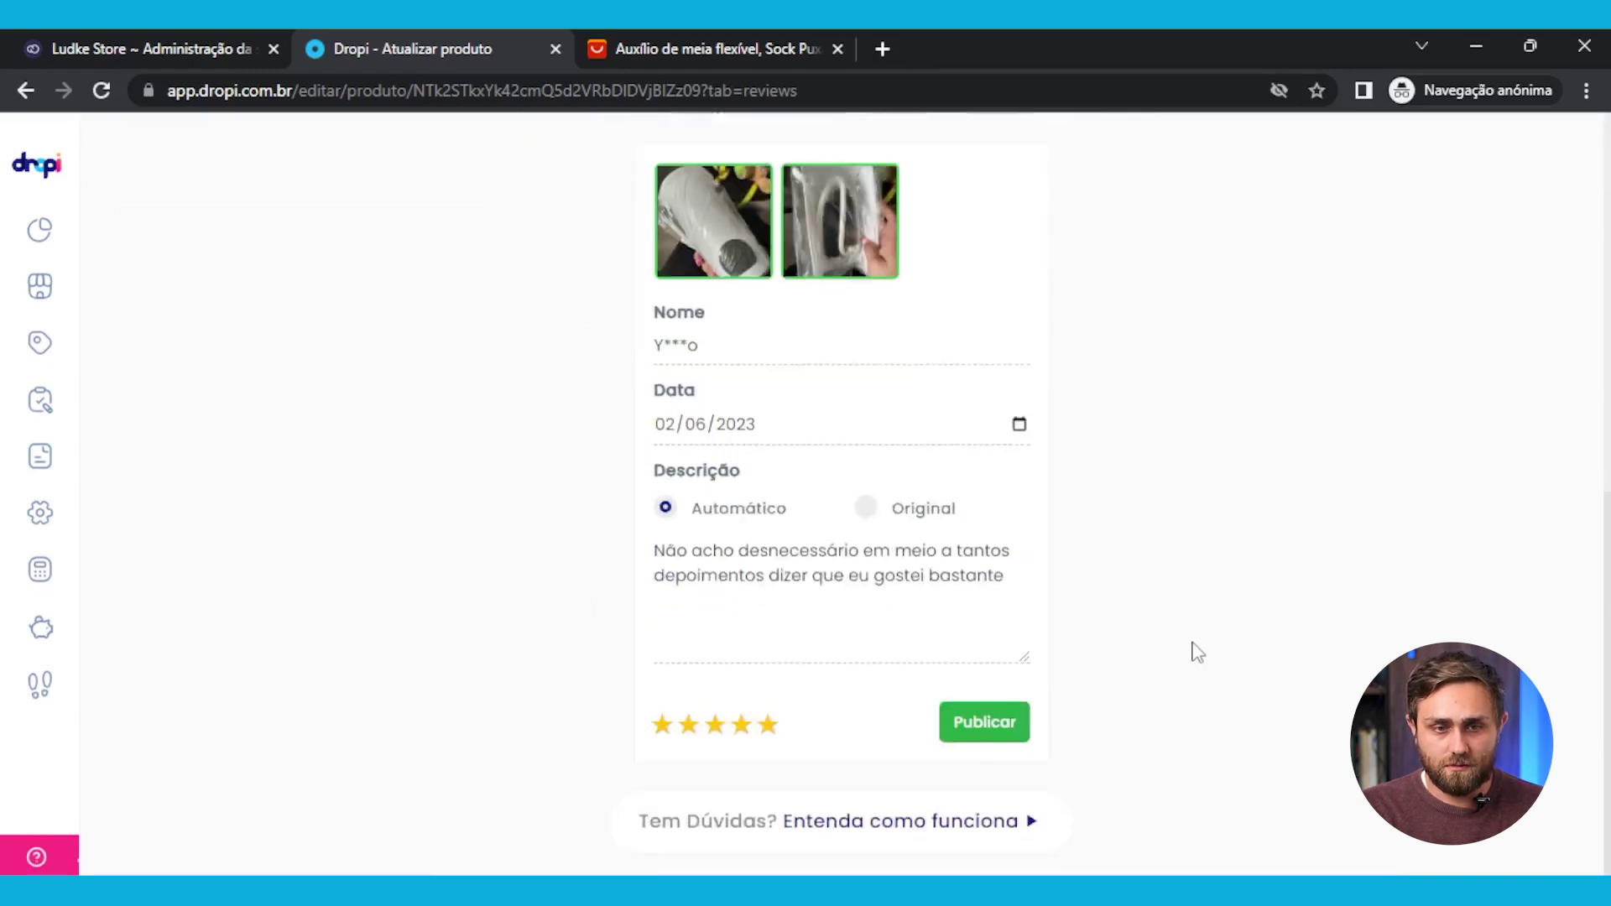
click(973, 724)
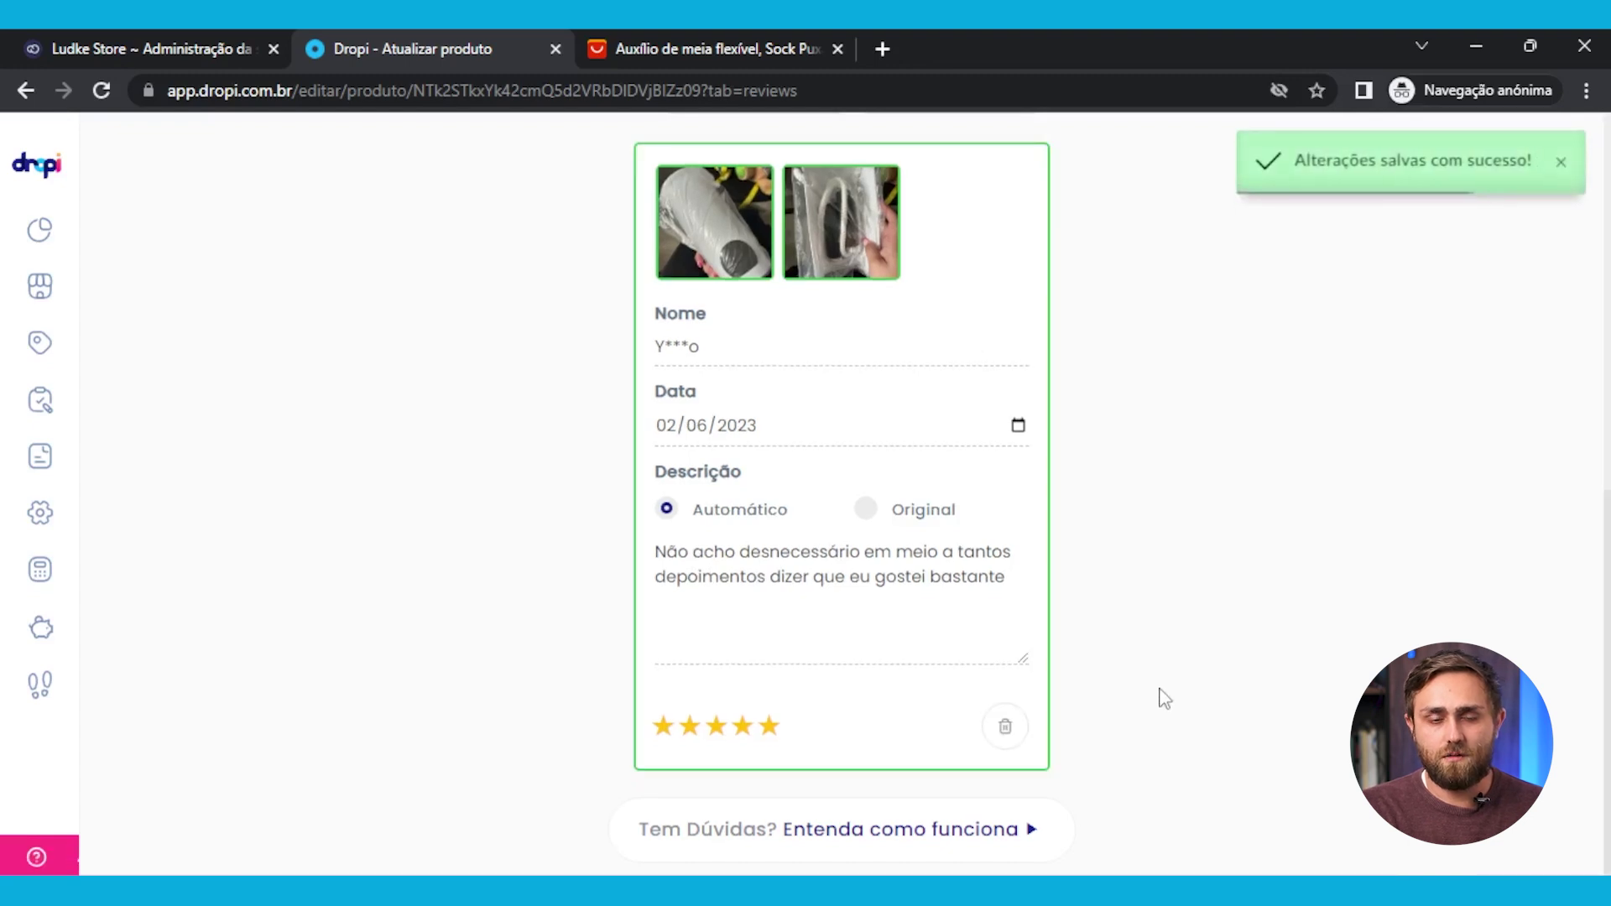
scroll(1162, 697, up, 3)
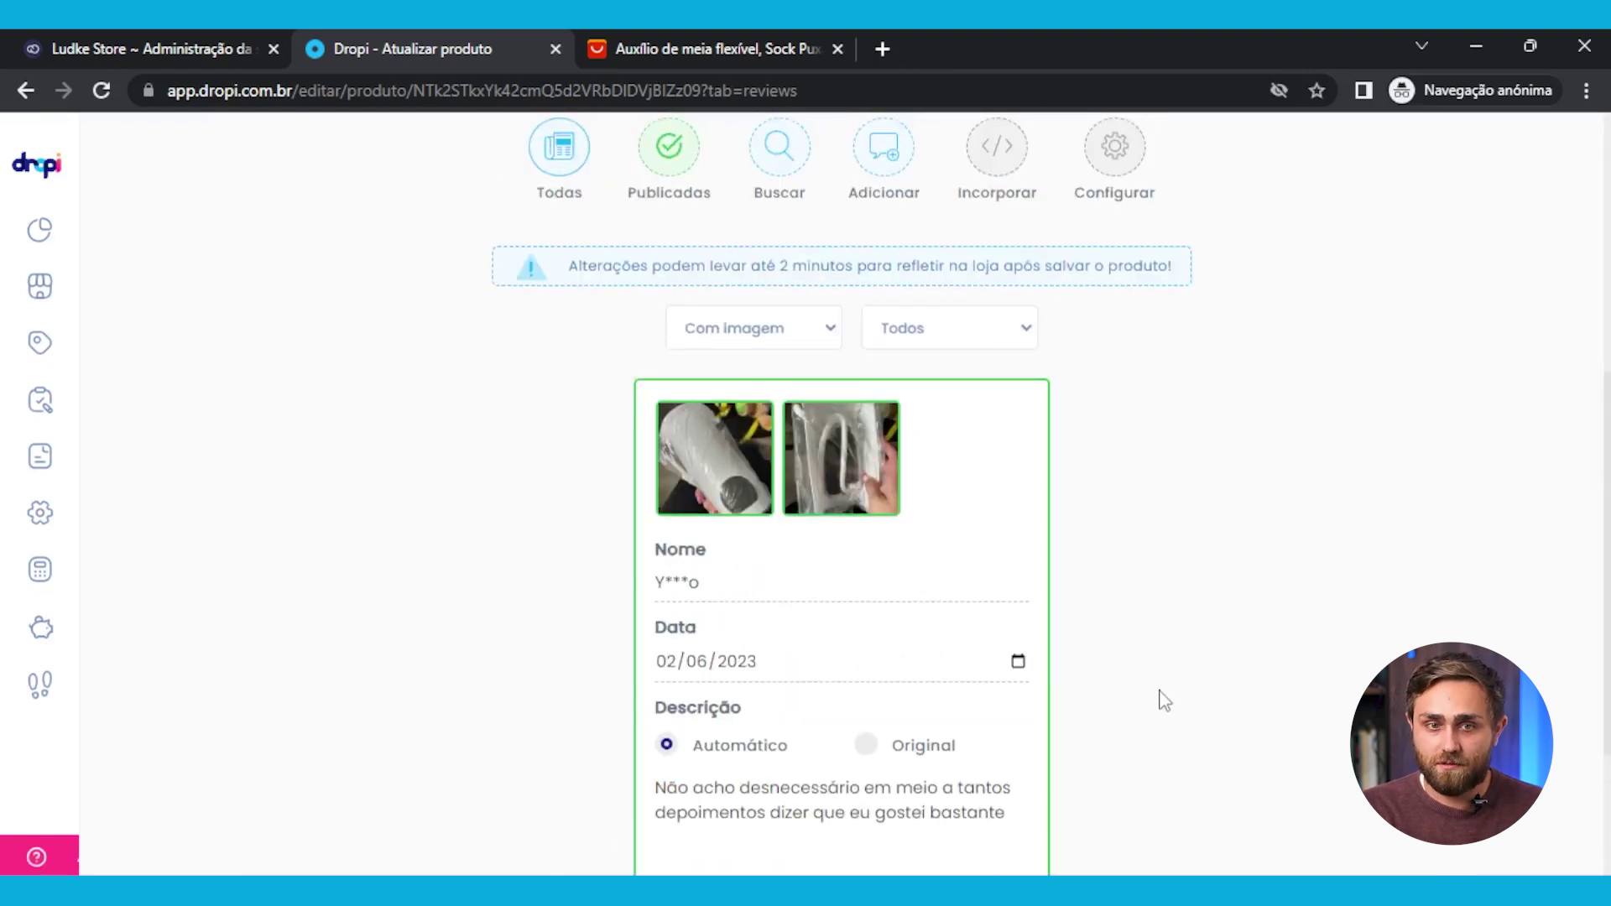
scroll(1162, 700, up, 6)
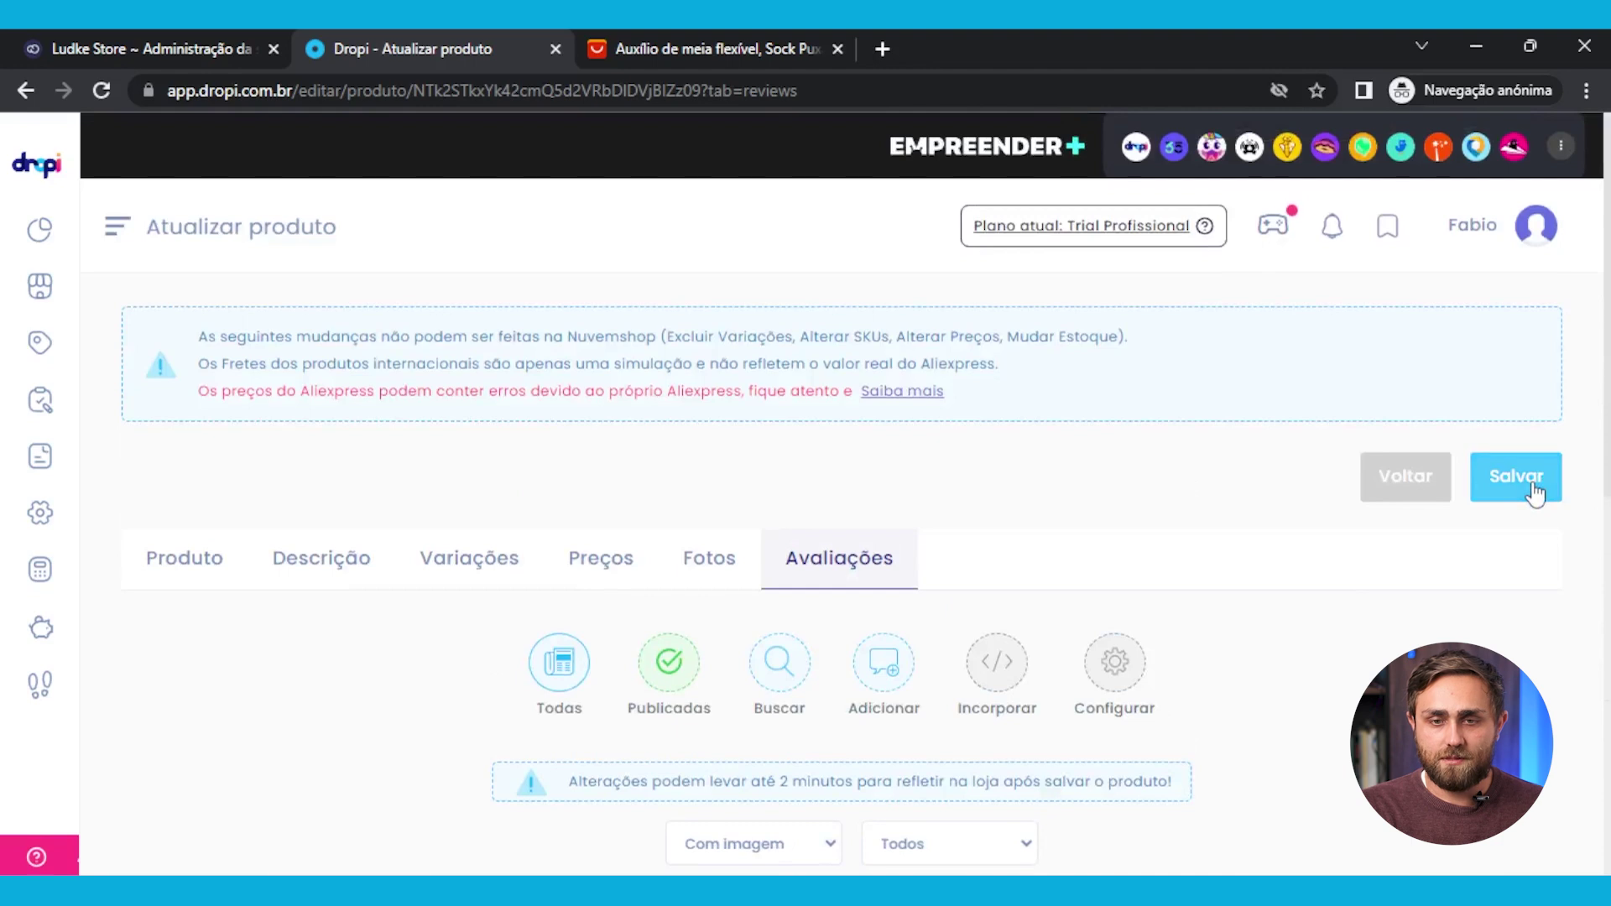
Save the sock-aid product with Exportar/Atualizar checked so the update goes to Nuvemshop
click(1533, 483)
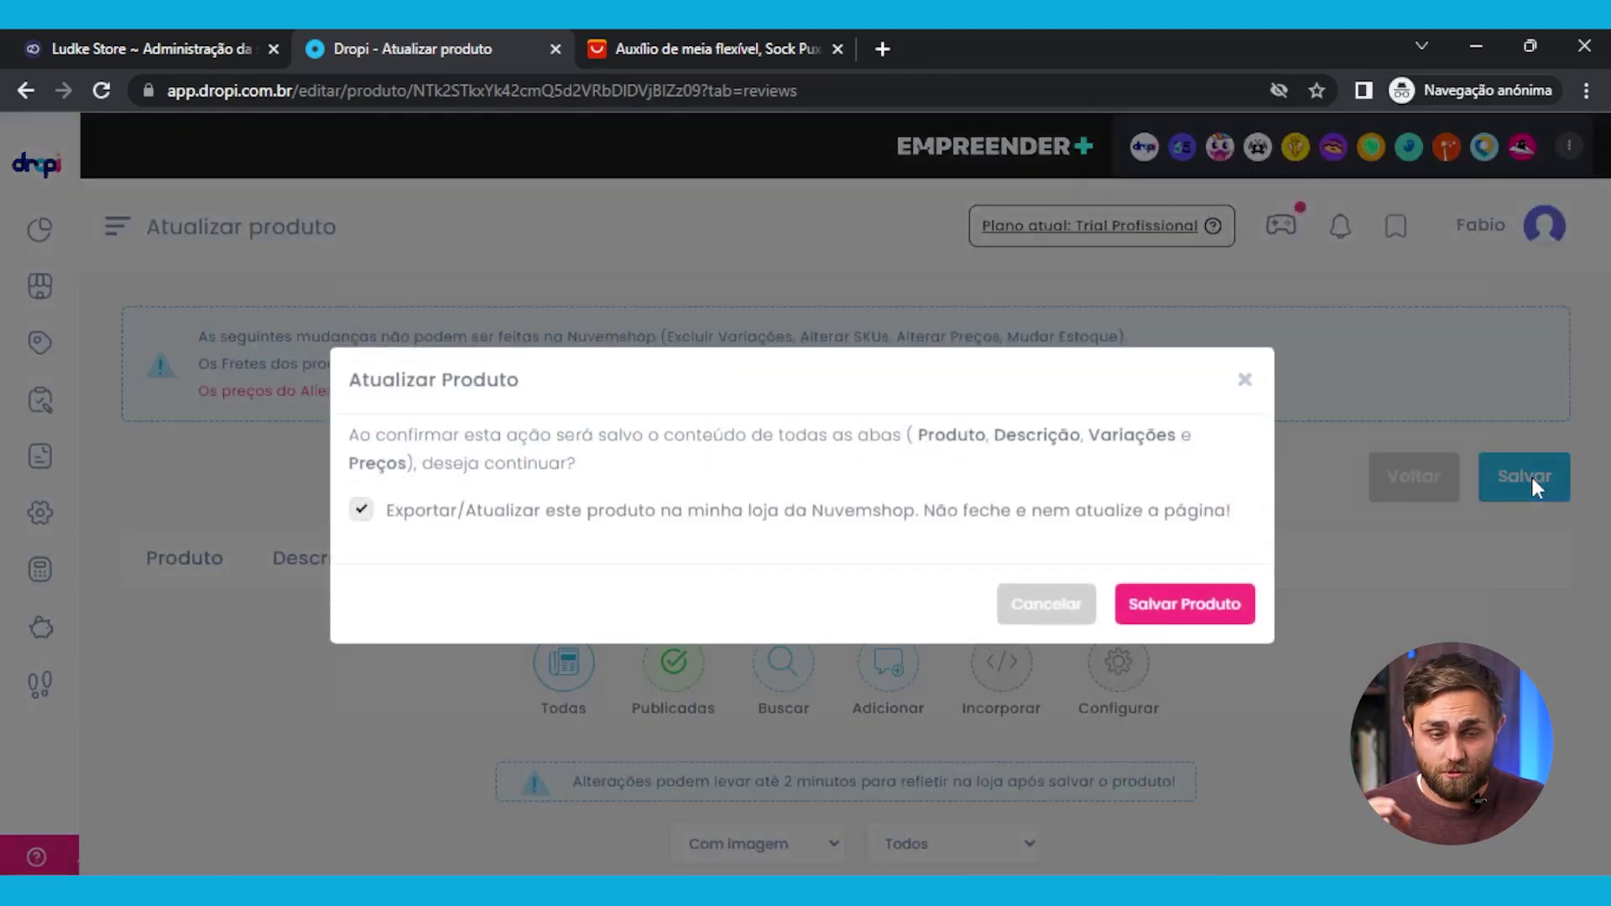
click(1216, 604)
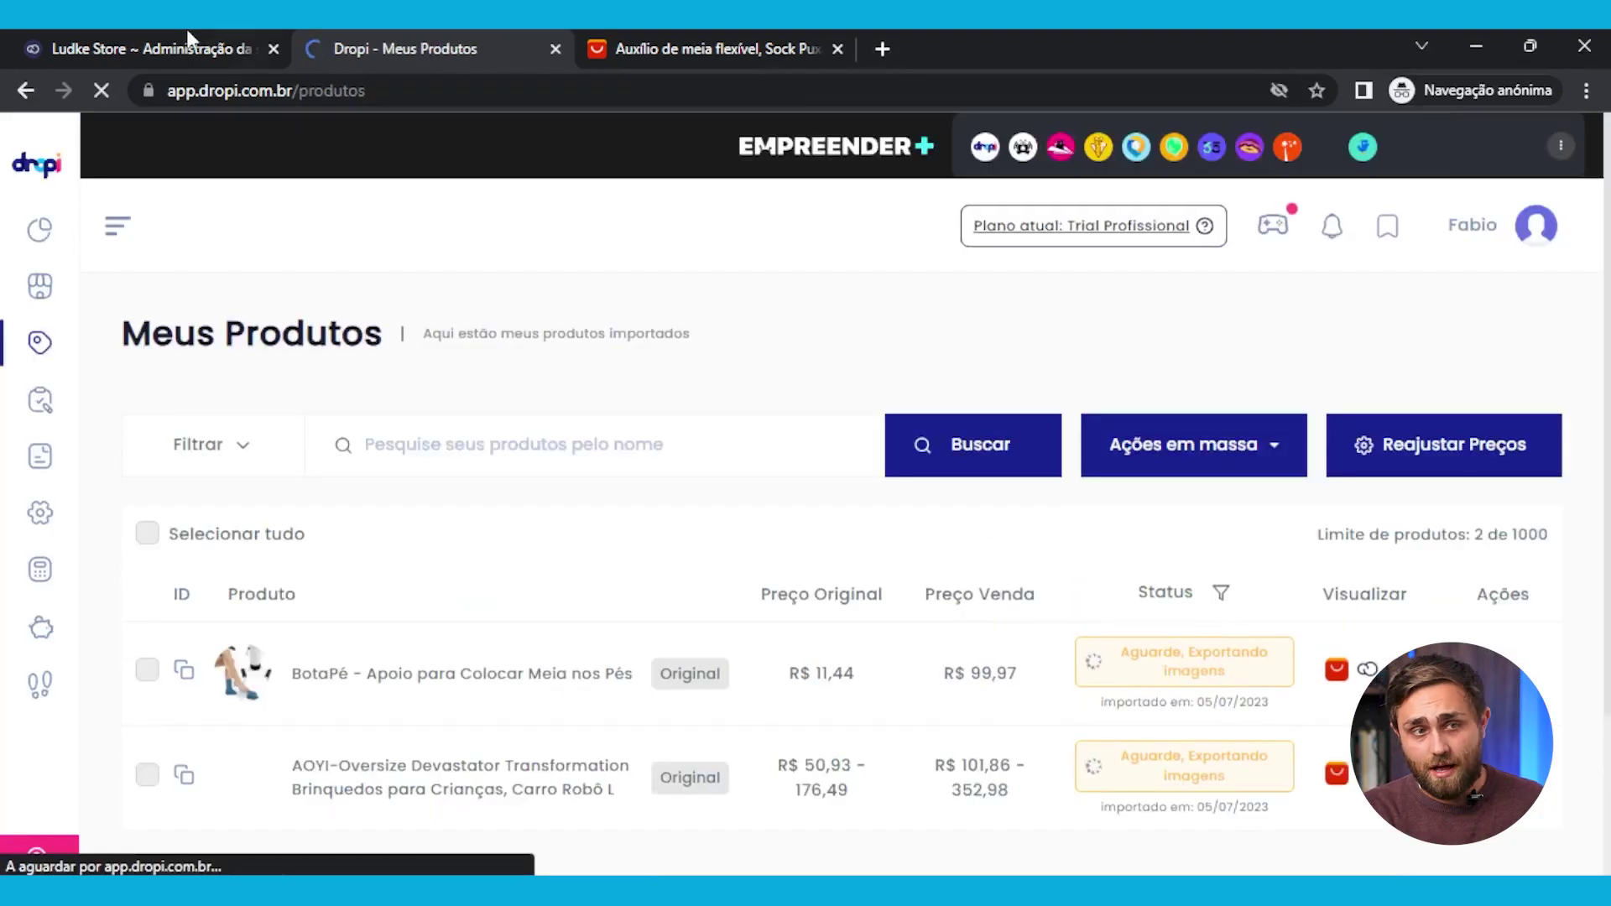
click(190, 39)
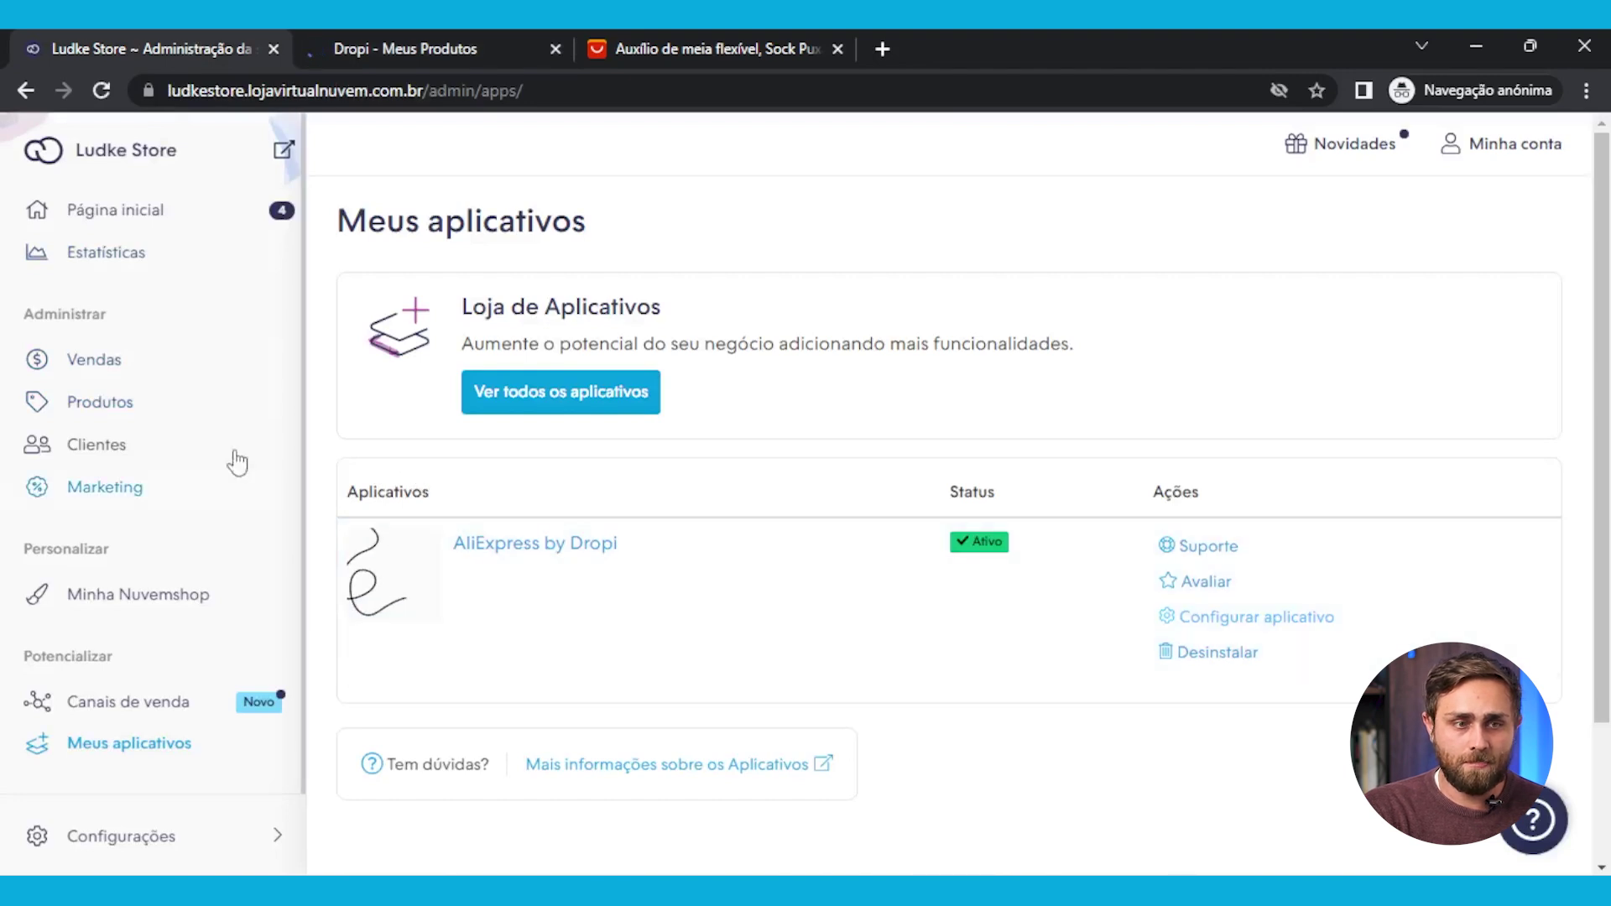
Confirm BotaPé at R$ 99.97 in Nuvemshop's product list, then open the live store in a new tab
click(118, 410)
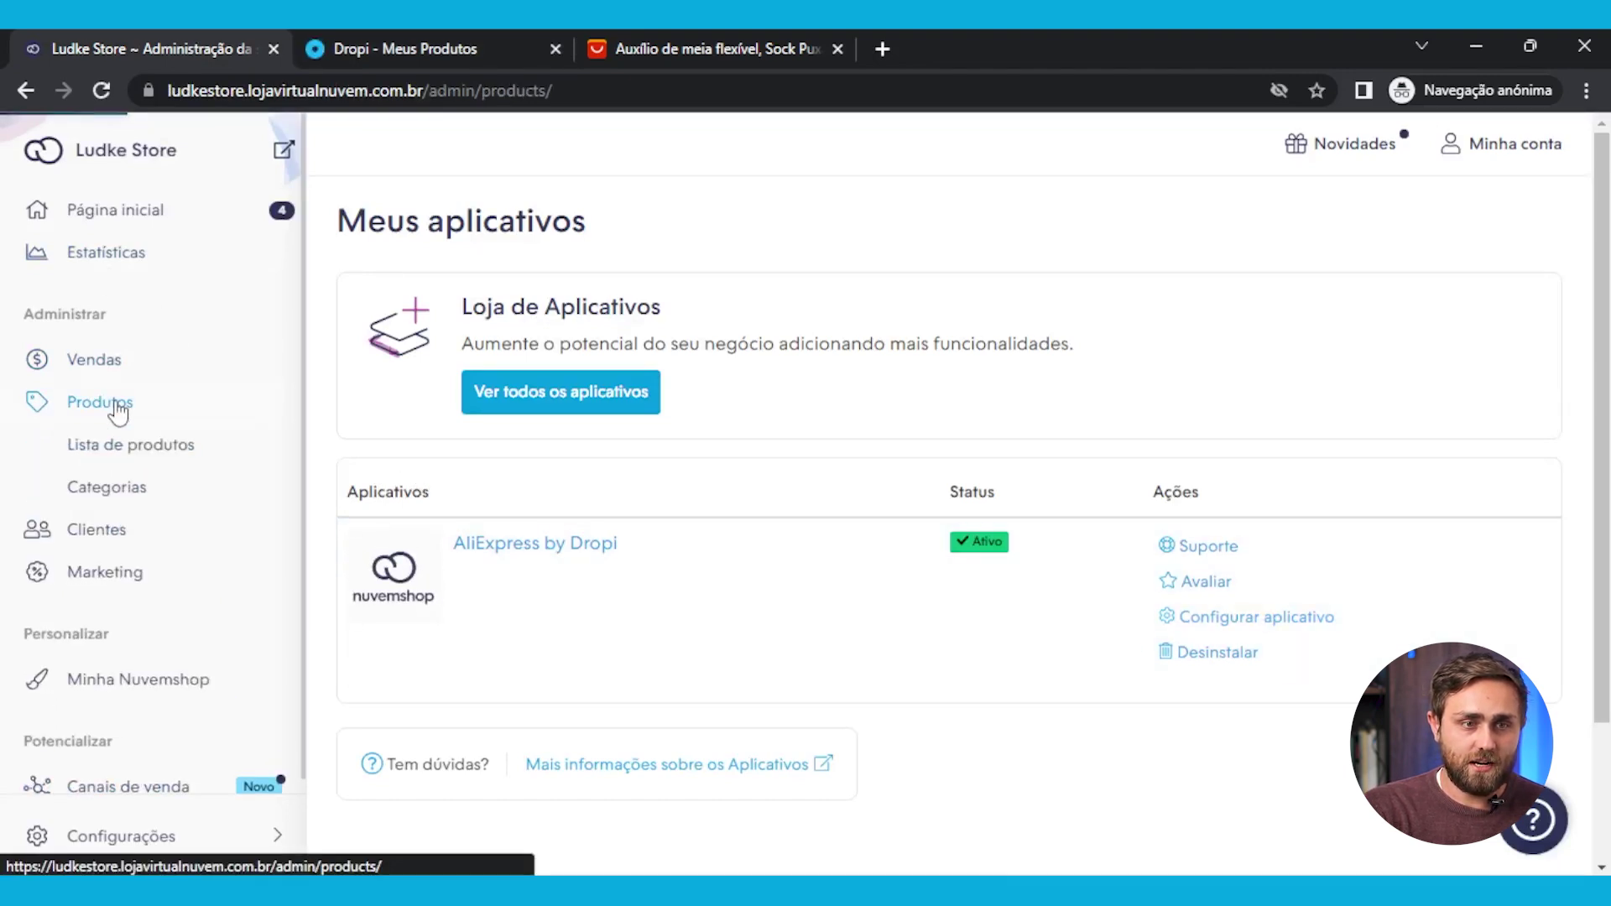
click(151, 442)
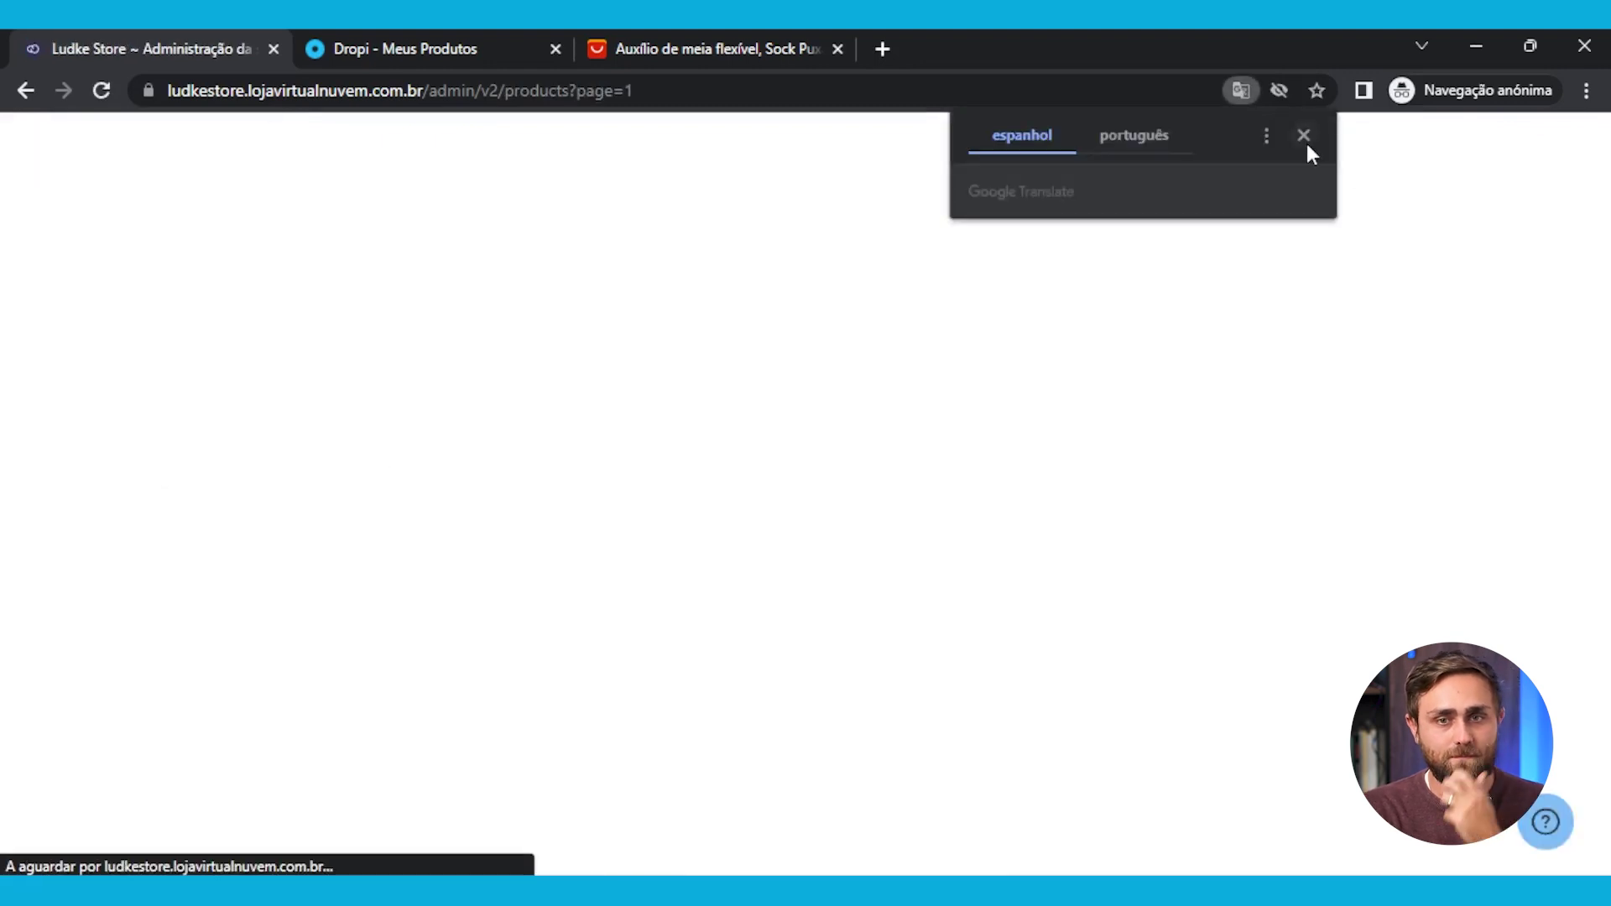
click(1306, 143)
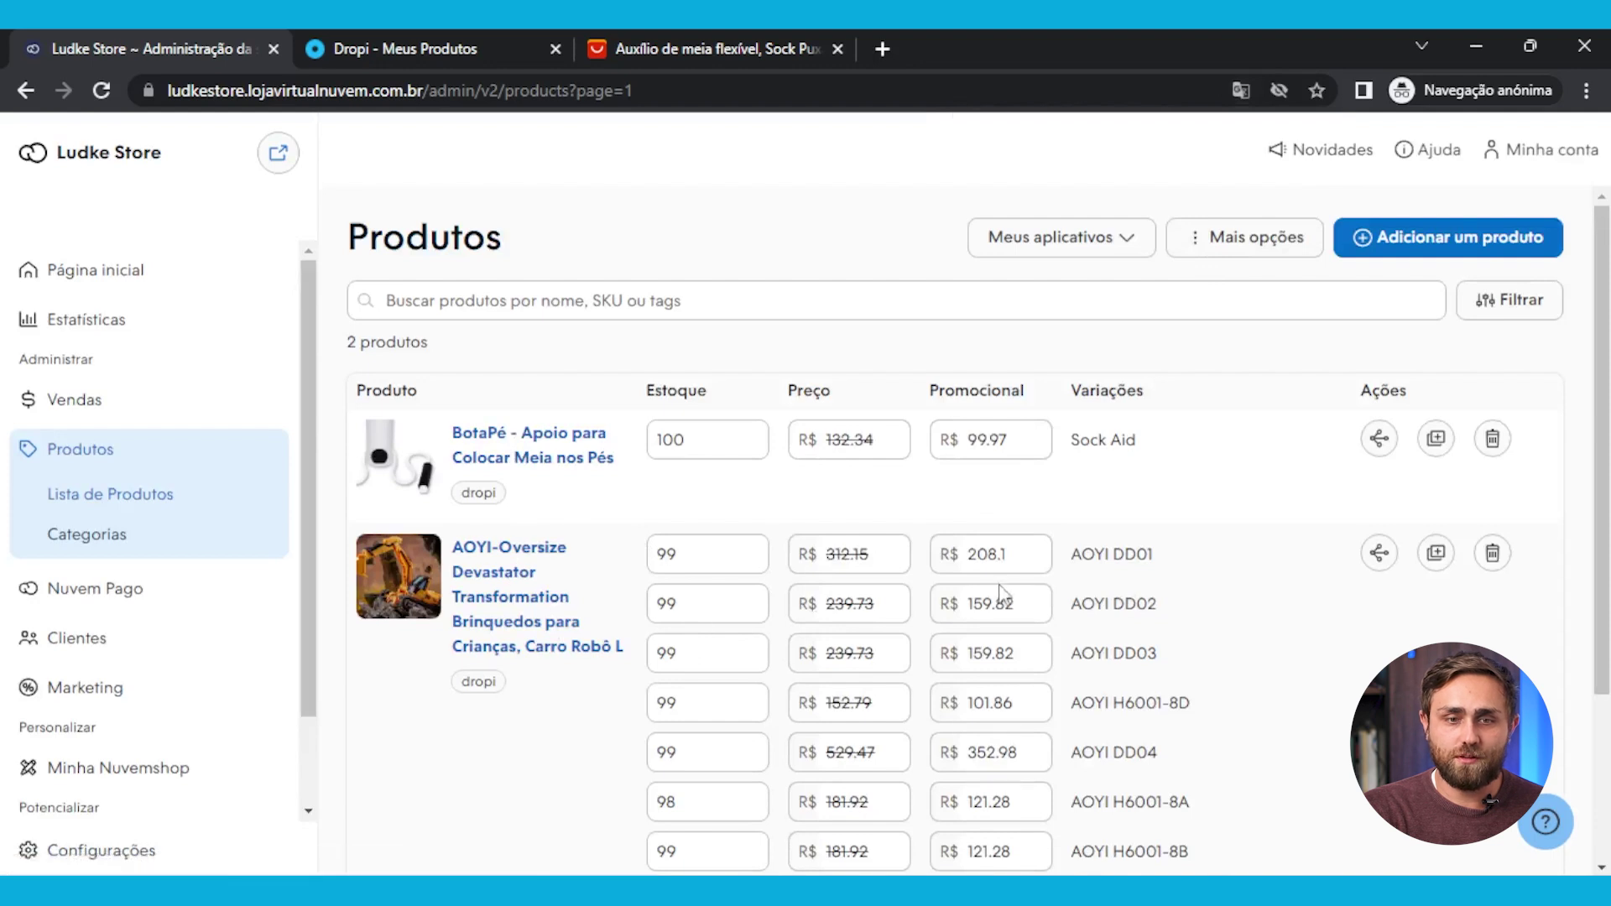
scroll(568, 462, down, 3)
scroll(544, 449, up, 3)
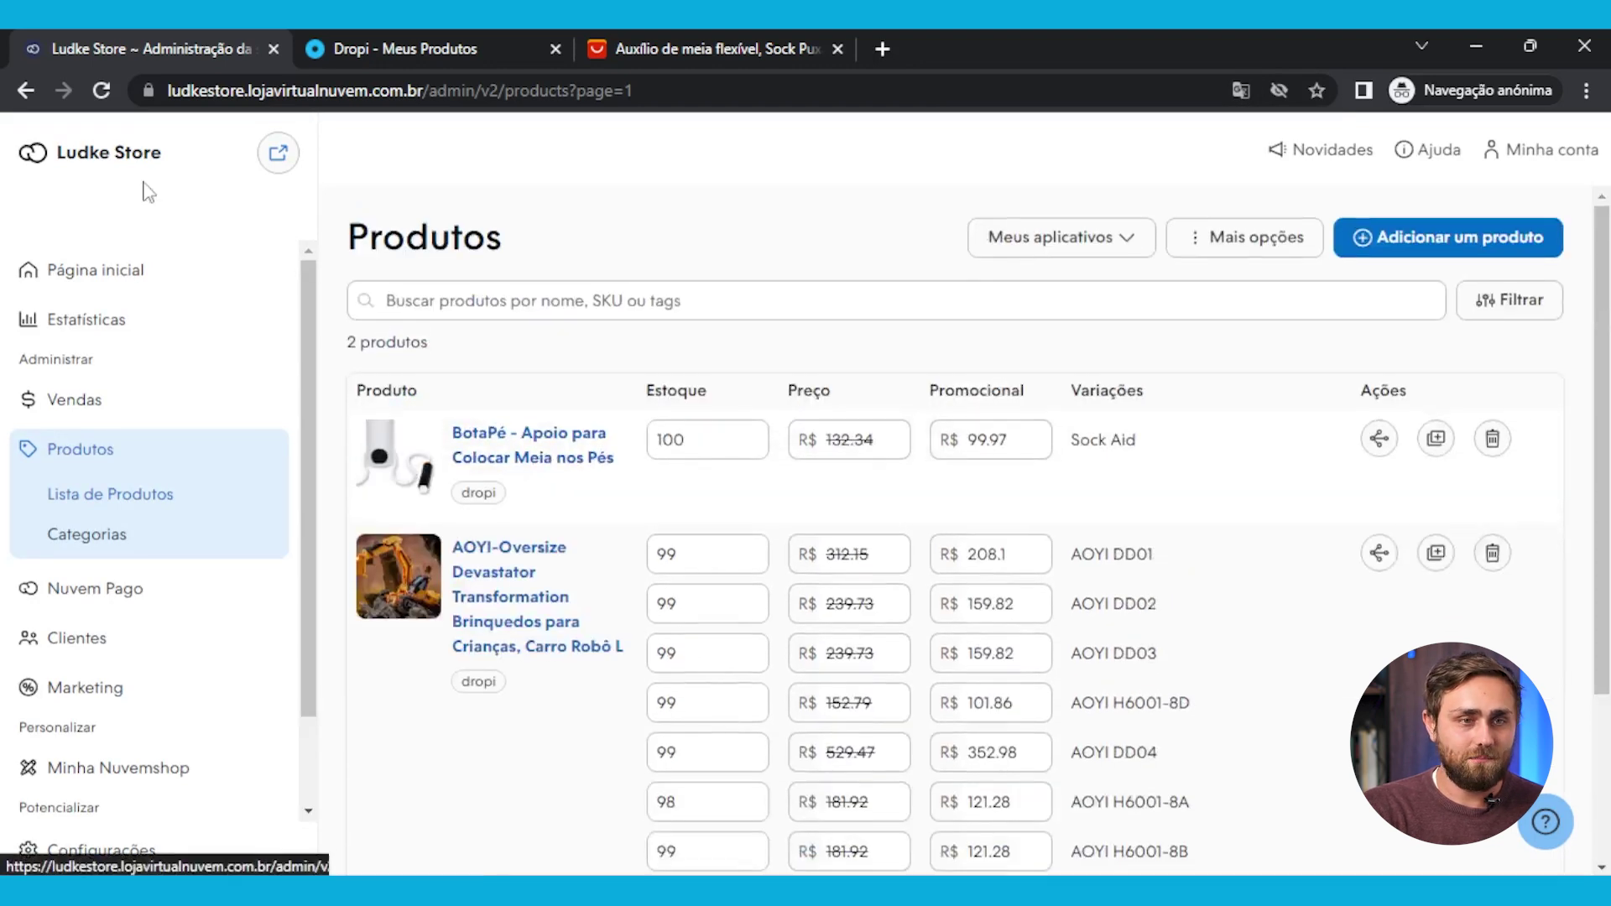
click(279, 154)
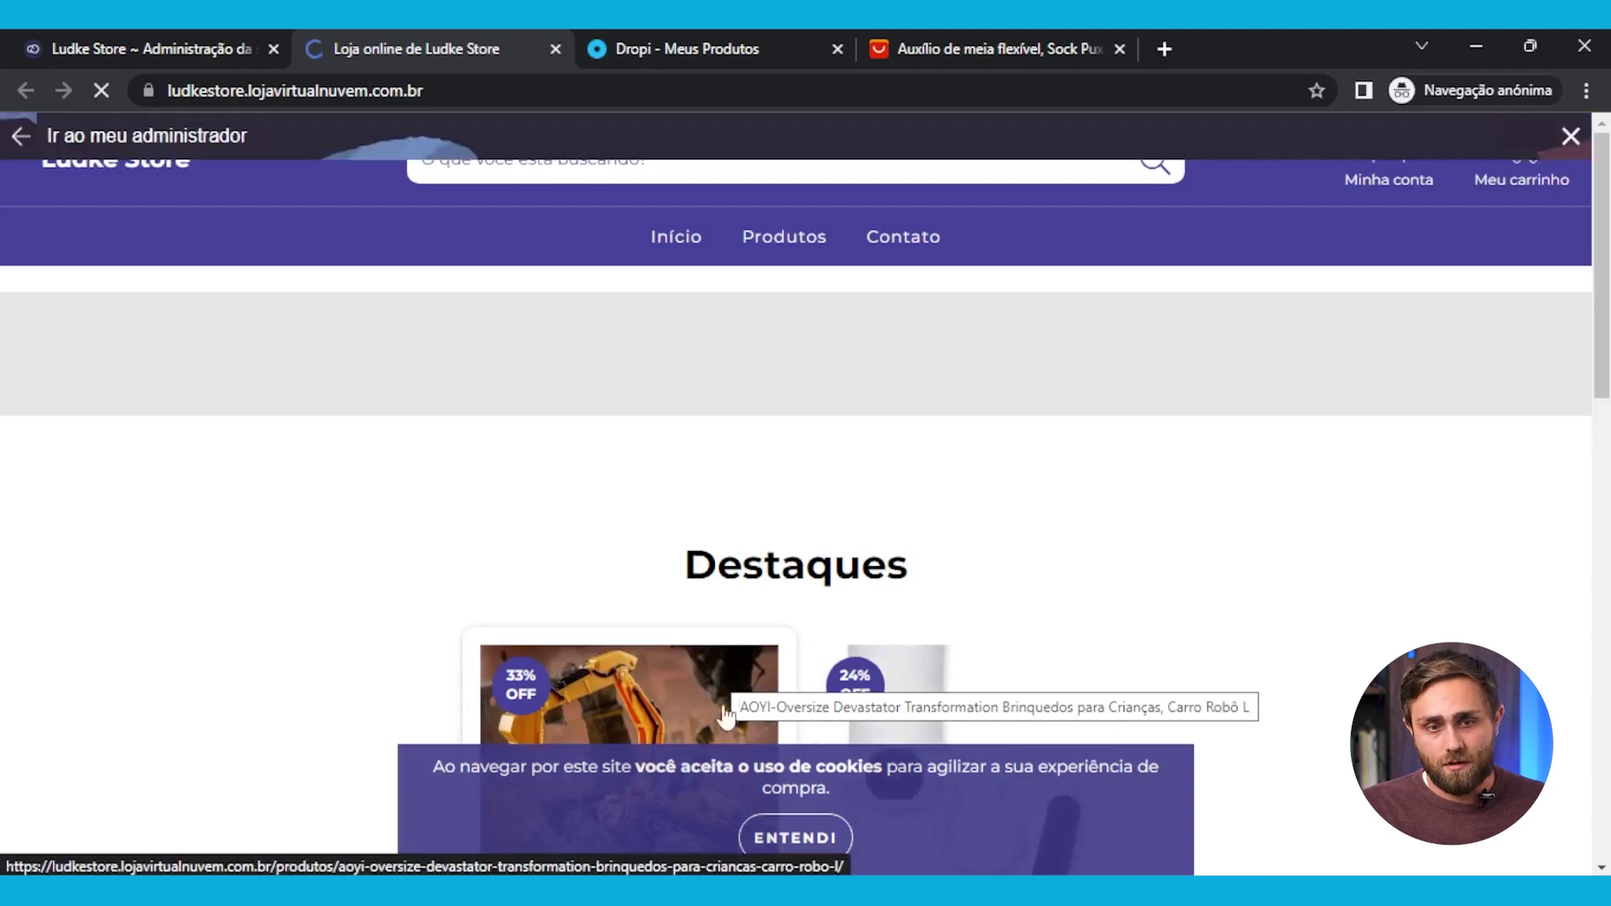
Accept the cookie notice and open BotaPé's storefront page showing R$99,97 (was R$132,34) and five stars
click(795, 836)
scroll(1099, 712, down, 5)
scroll(1097, 705, up, 3)
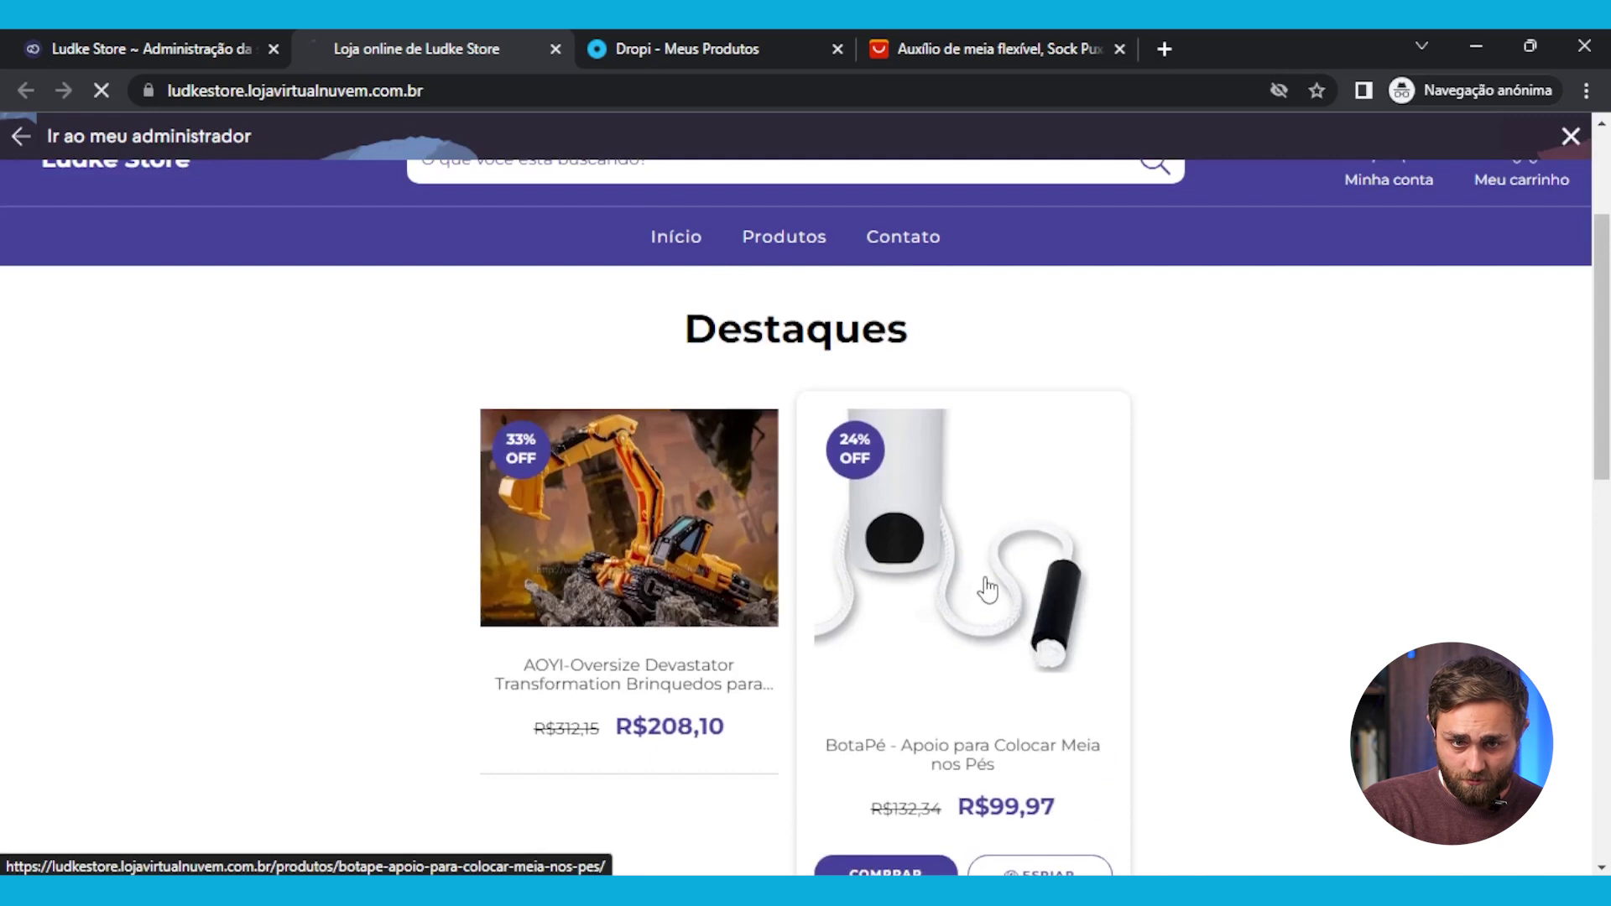
click(988, 590)
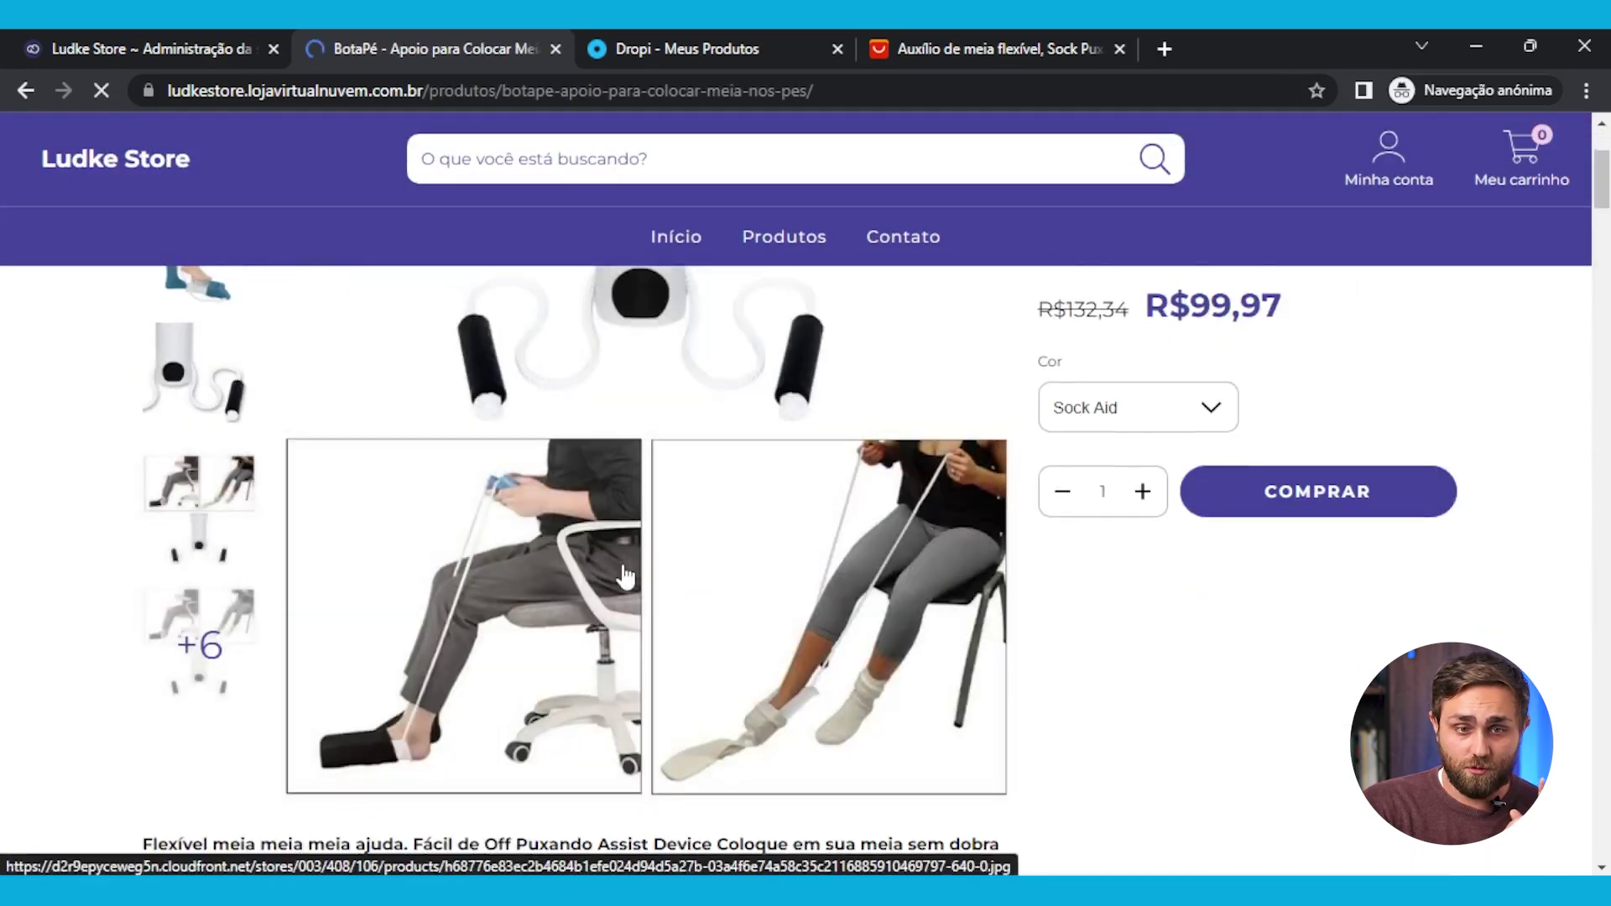
click(26, 90)
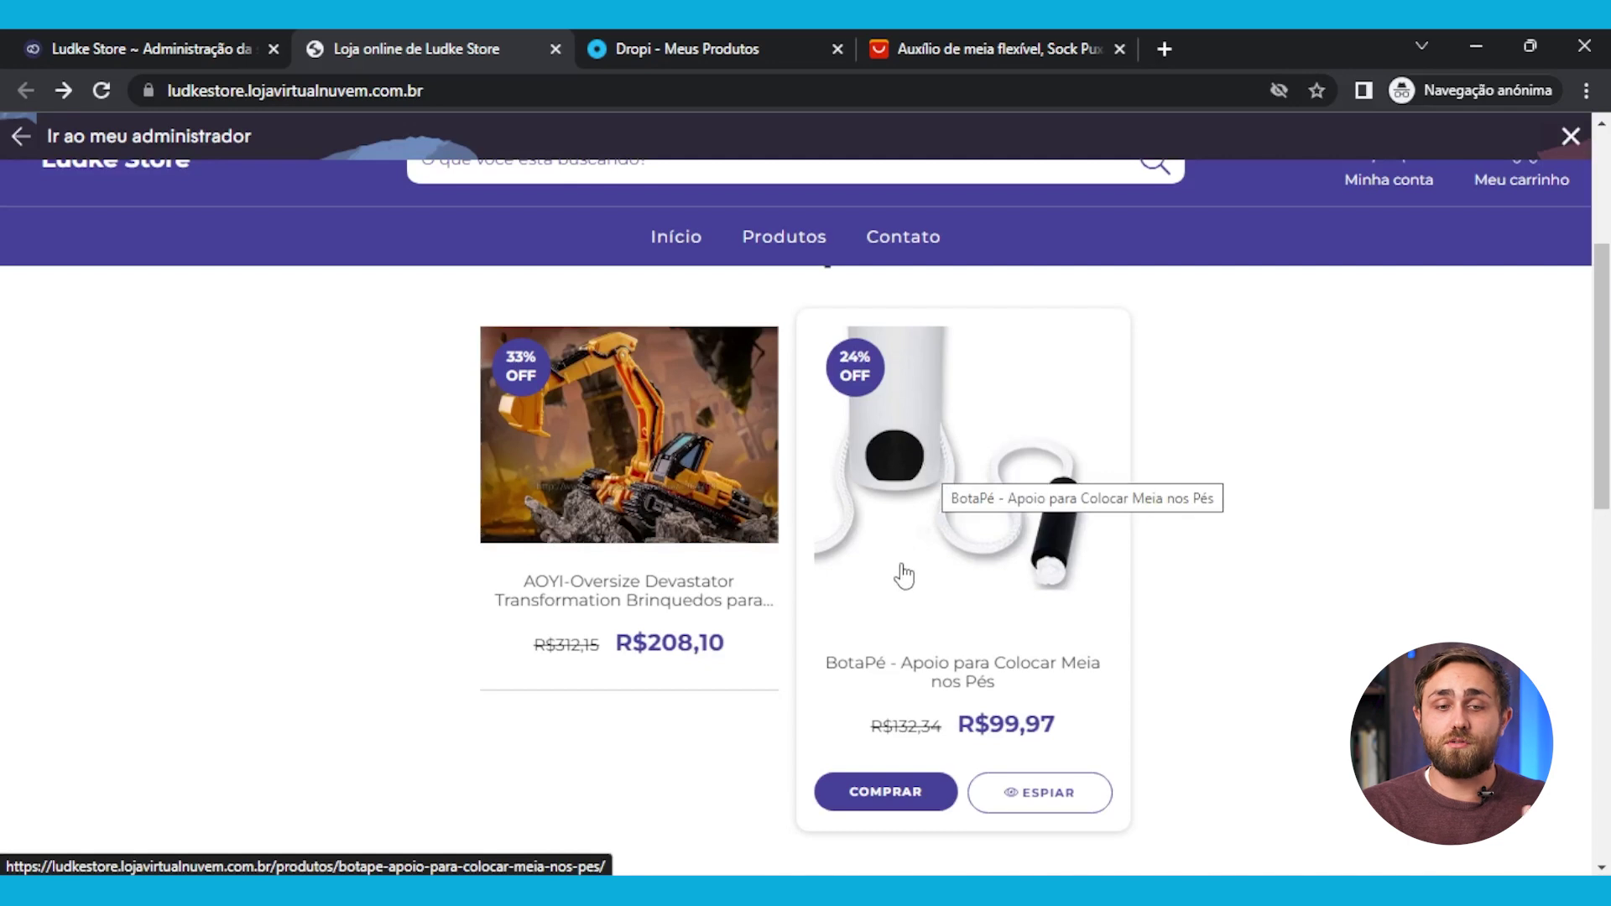
click(912, 556)
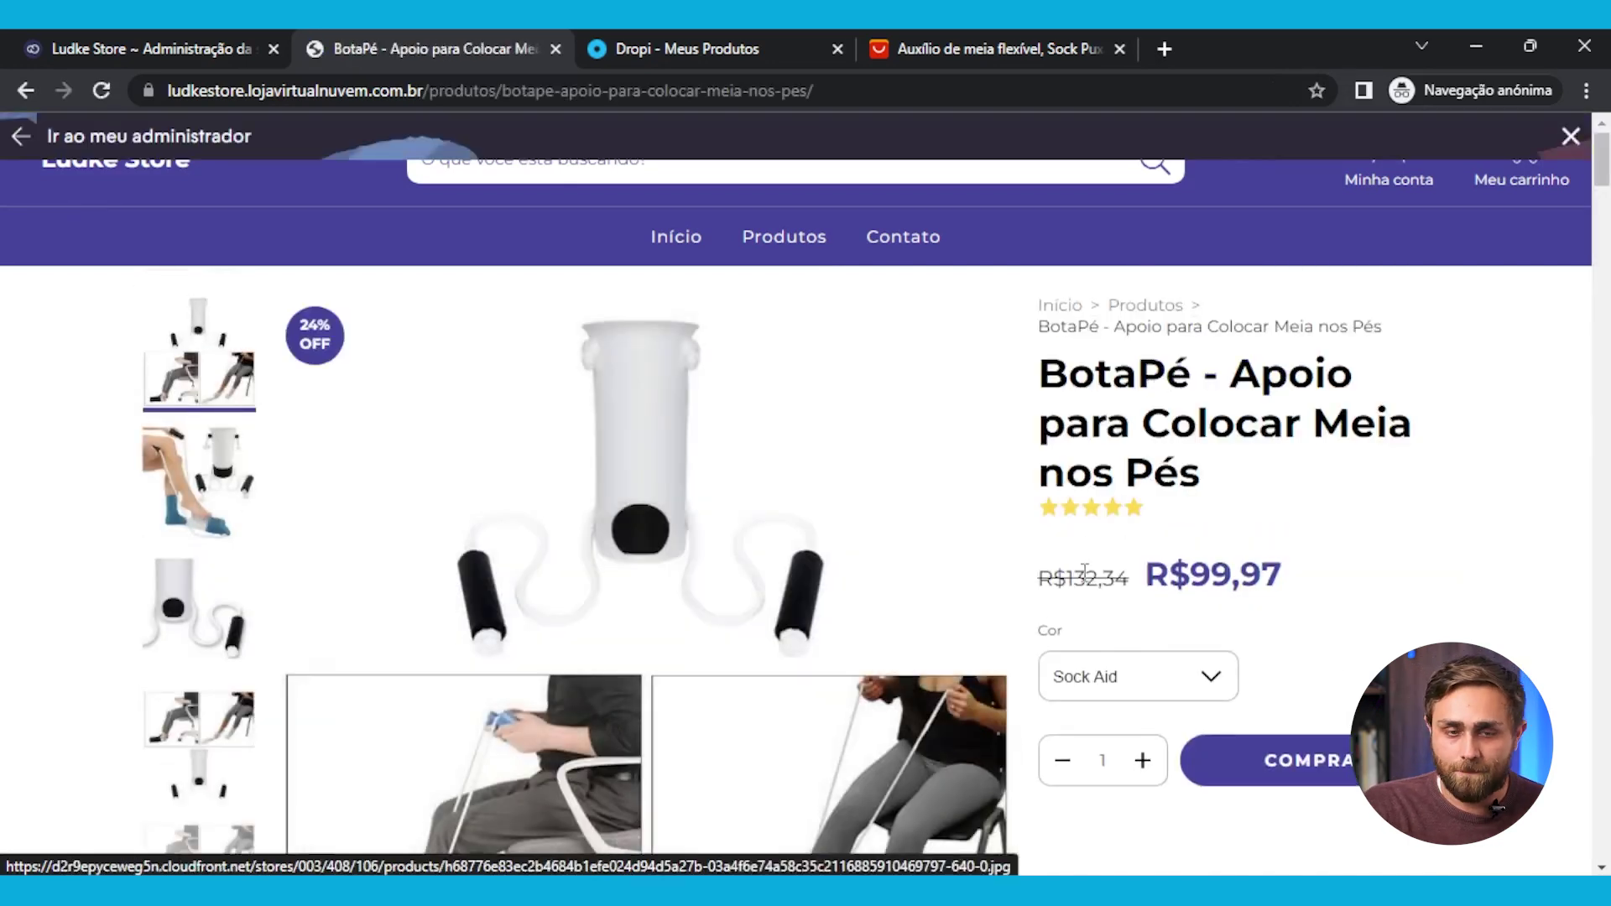
scroll(1084, 570, down, 20)
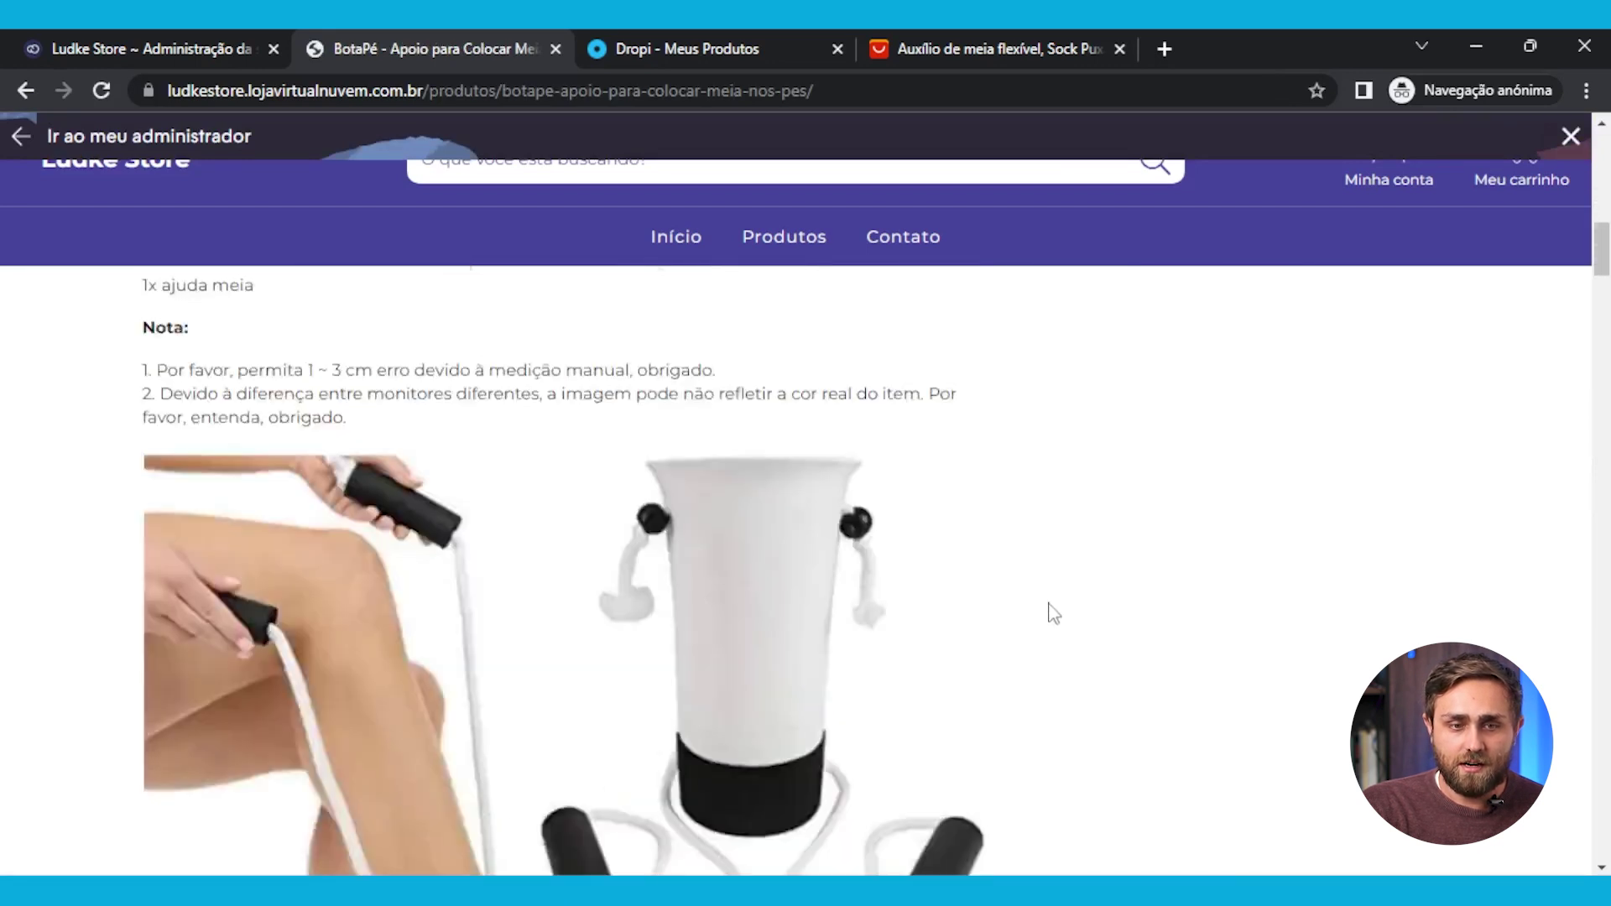
scroll(1054, 613, up, 15)
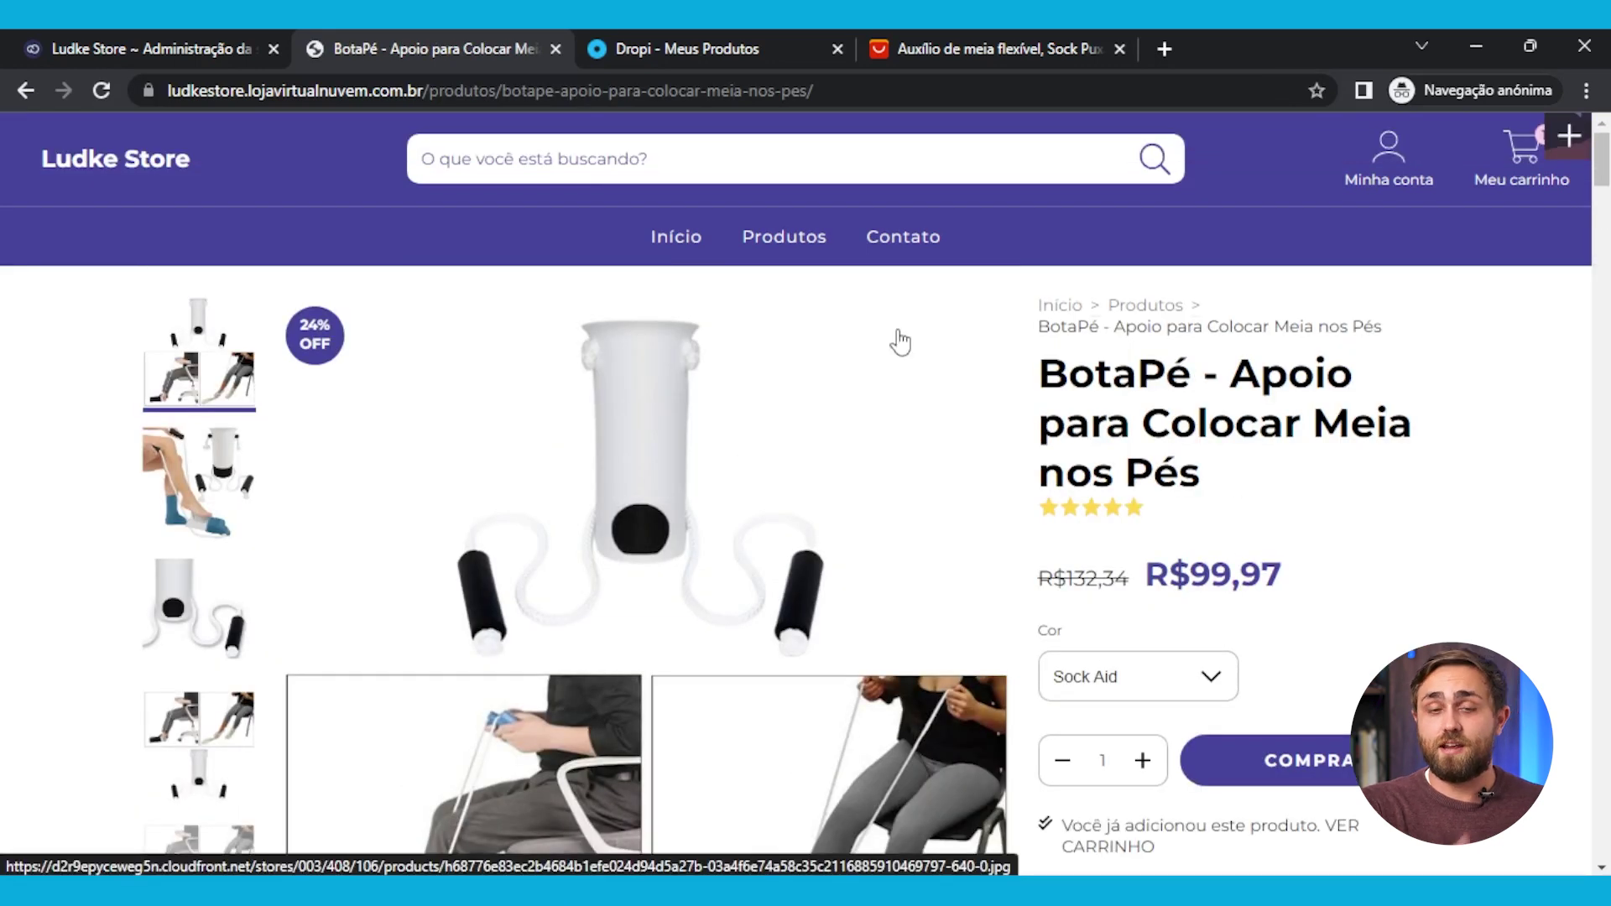